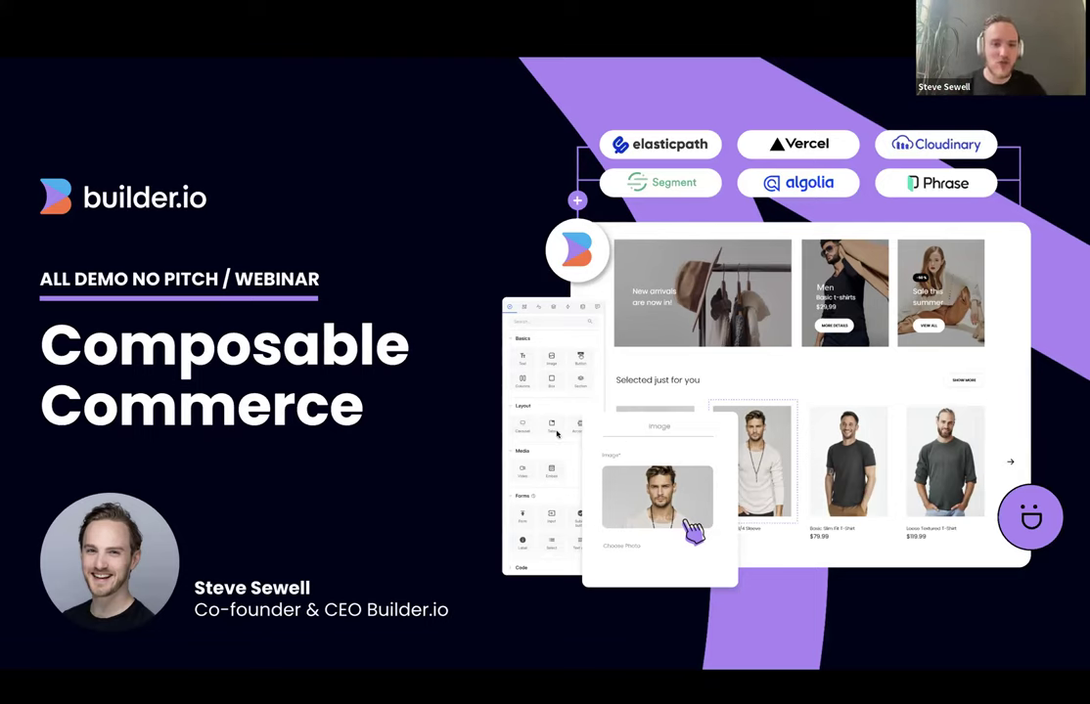
# Exit the slideshow and switch to the demo storefront's homepage.
pyautogui.press('Escape')
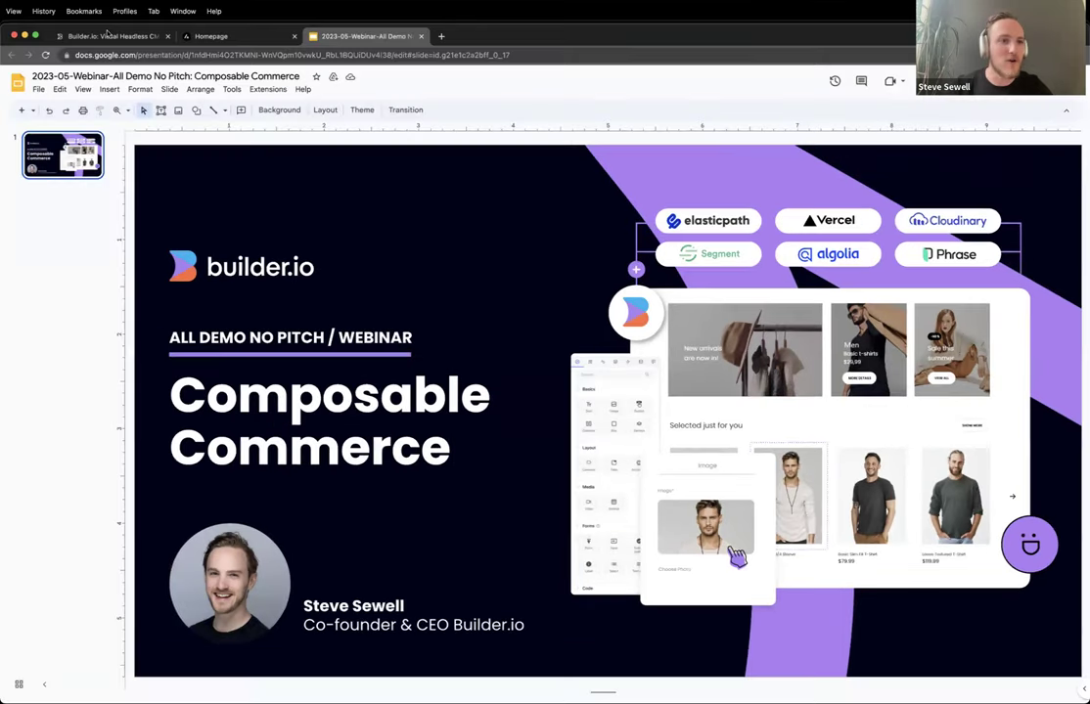
pyautogui.click(105, 37)
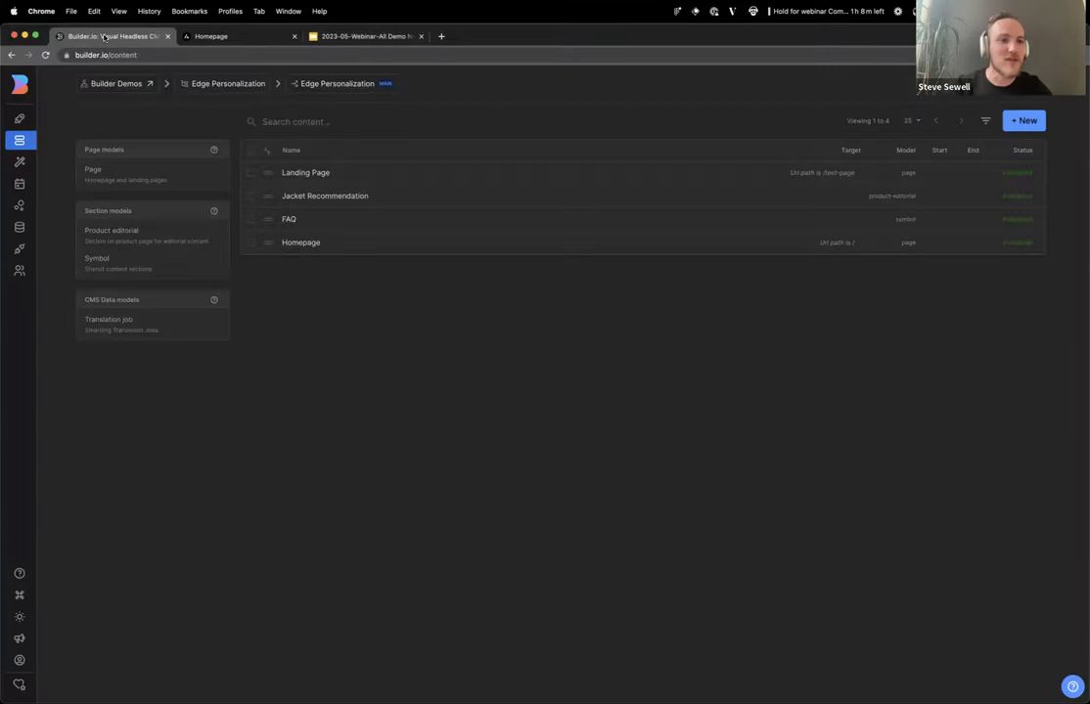
pyautogui.click(219, 38)
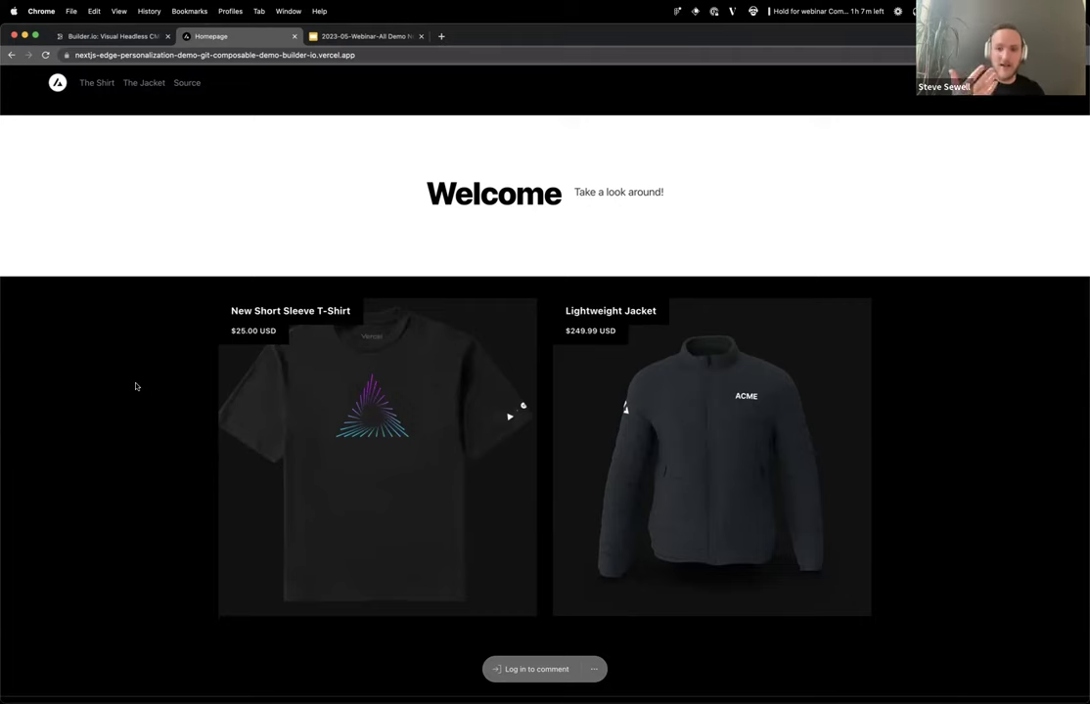
# Browse the storefront's T-shirt and Lightweight Jacket product pages, and look over the homepage down to its footer.
pyautogui.click(275, 385)
pyautogui.click(147, 83)
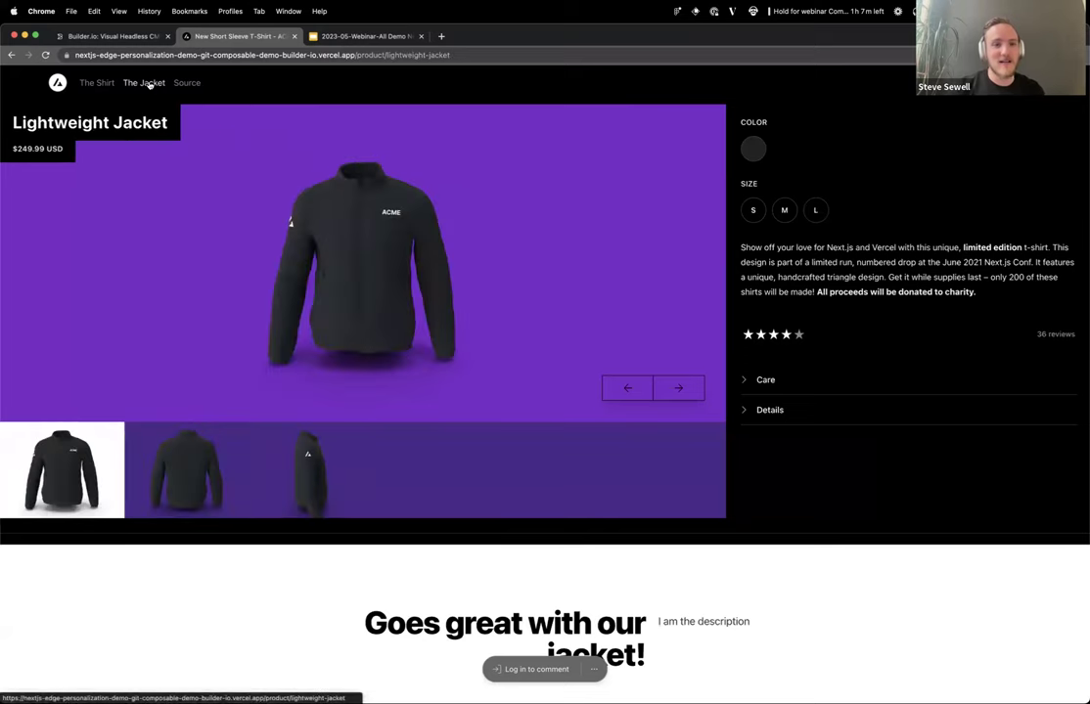
pyautogui.scroll(5, 574, 524)
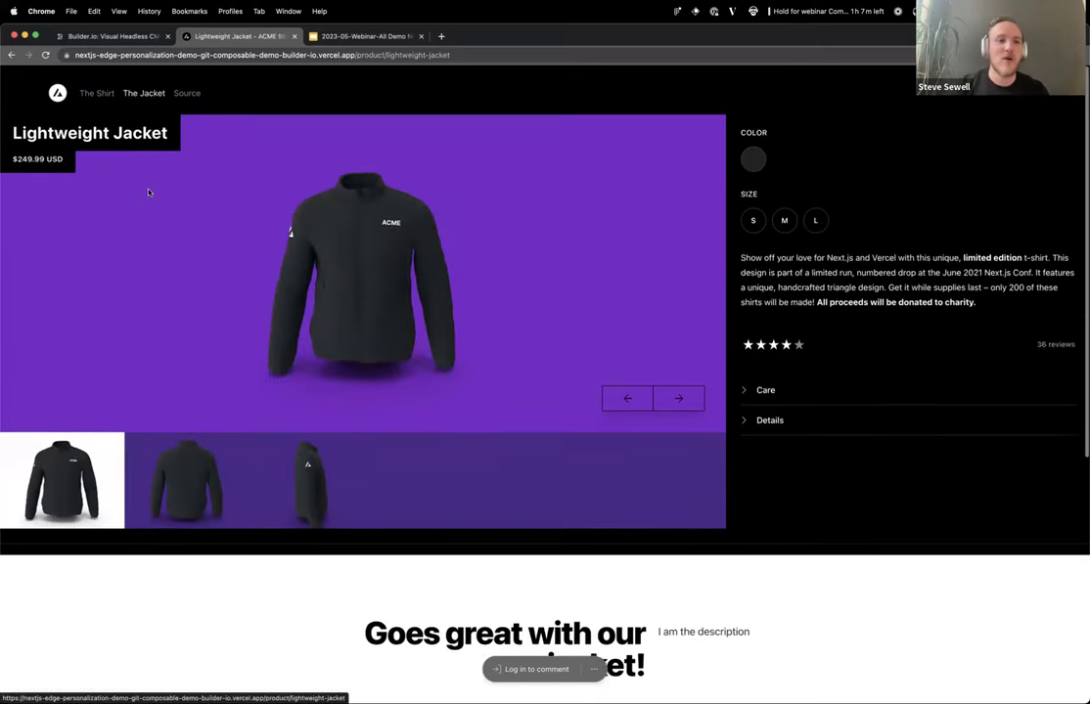
pyautogui.click(101, 85)
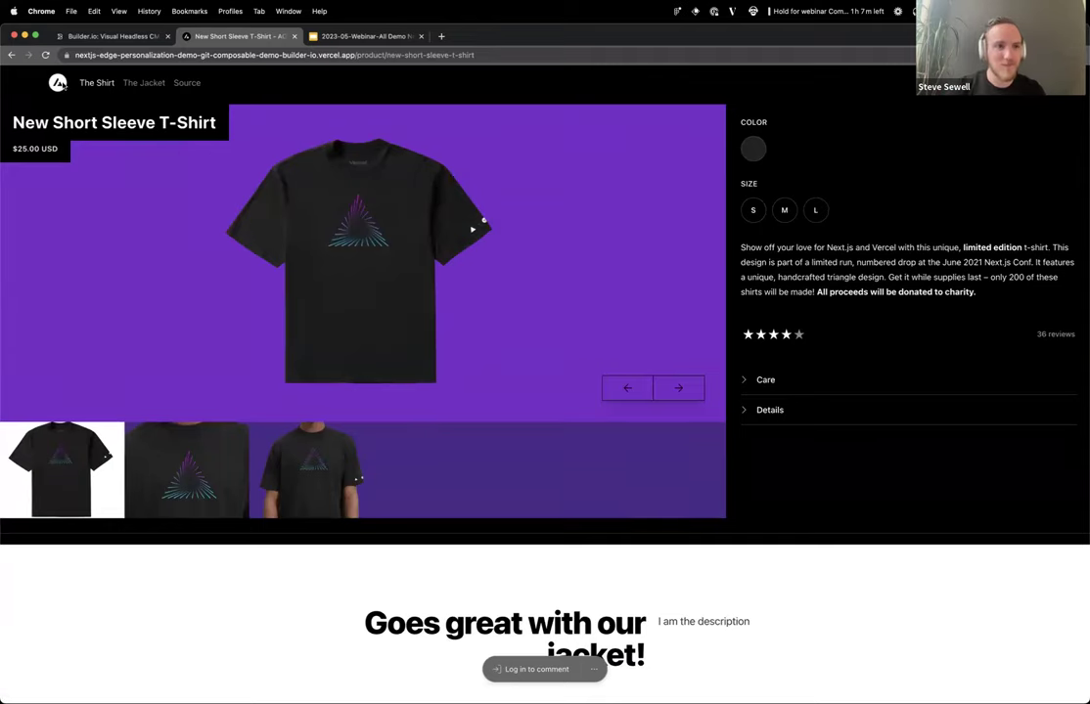
pyautogui.click(59, 78)
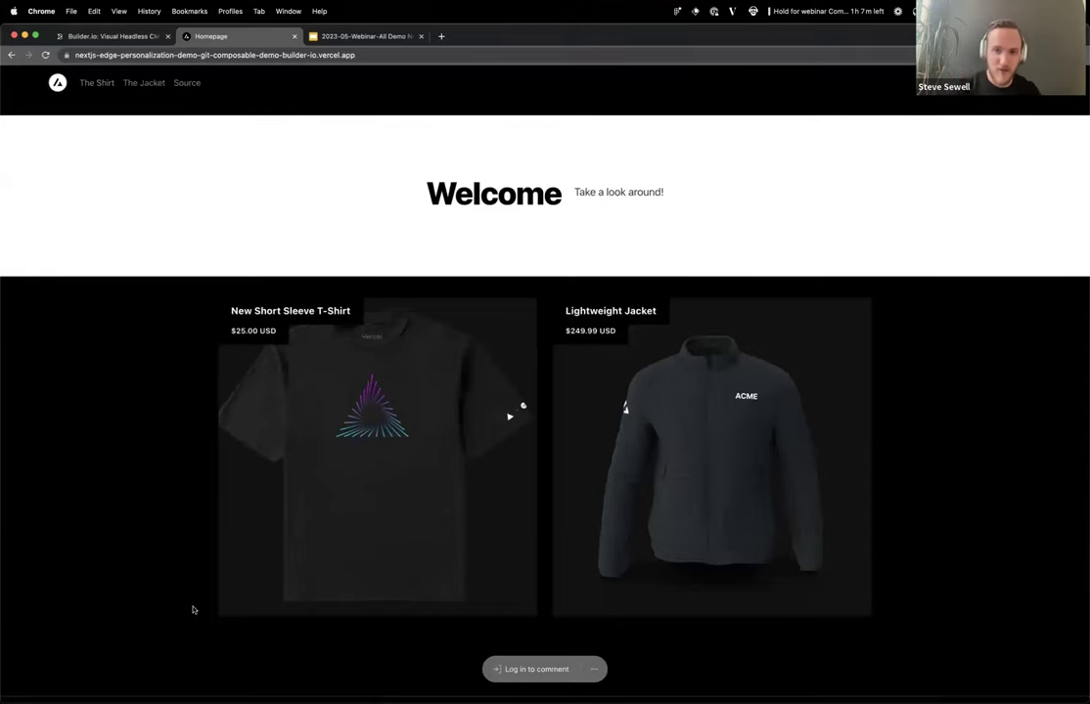
pyautogui.scroll(-3, 199, 609)
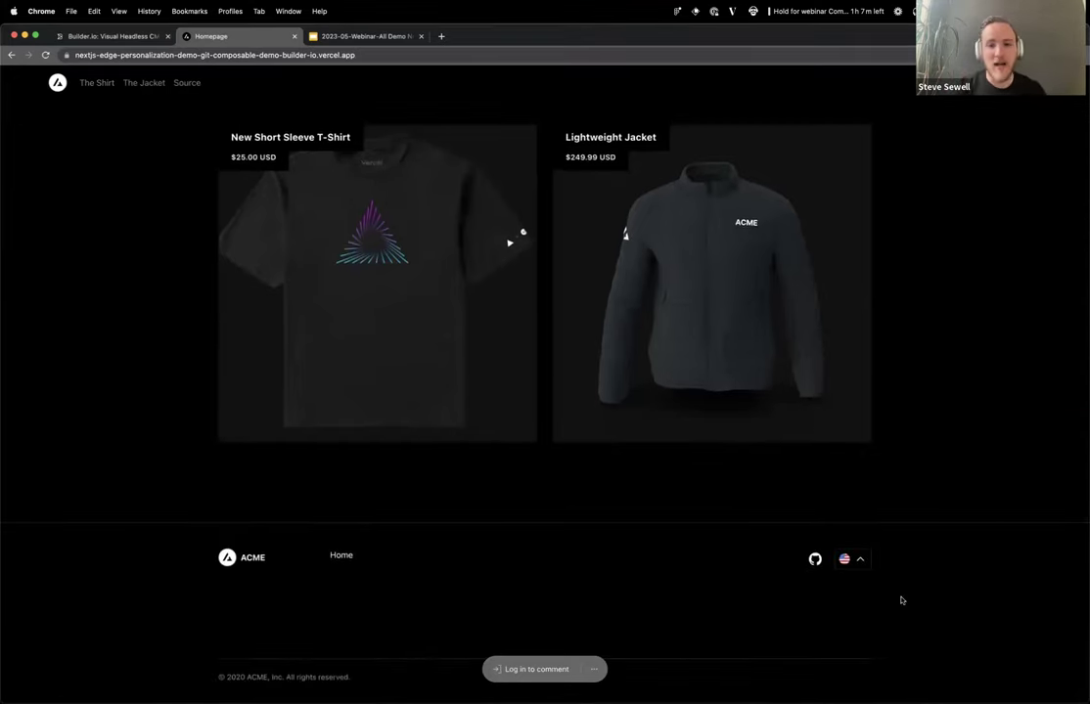
pyautogui.scroll(3, 872, 571)
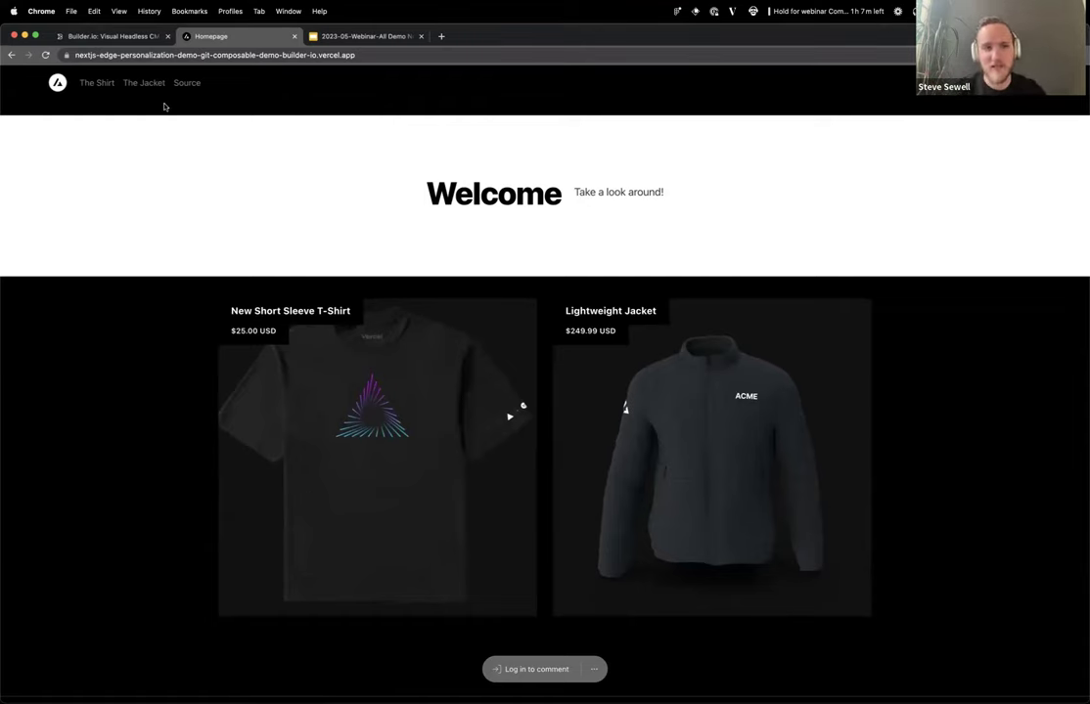
# Return to Builder.io, open the storefront in the visual Studio and show its targeting preview settings.
pyautogui.click(119, 38)
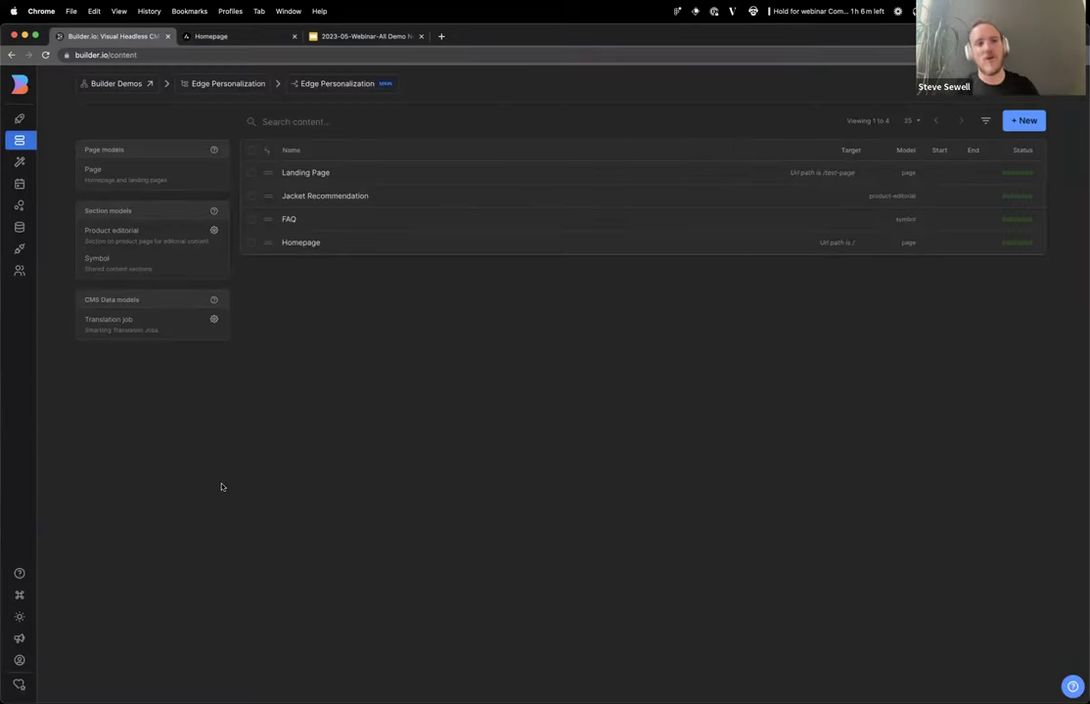
pyautogui.click(25, 164)
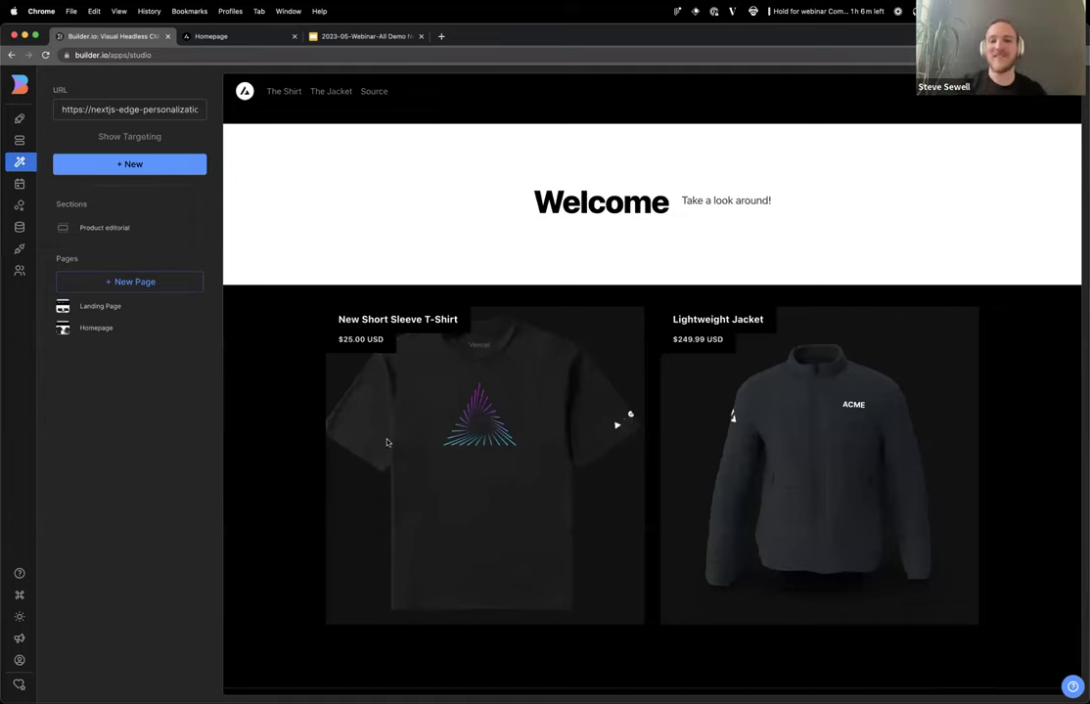
pyautogui.click(120, 137)
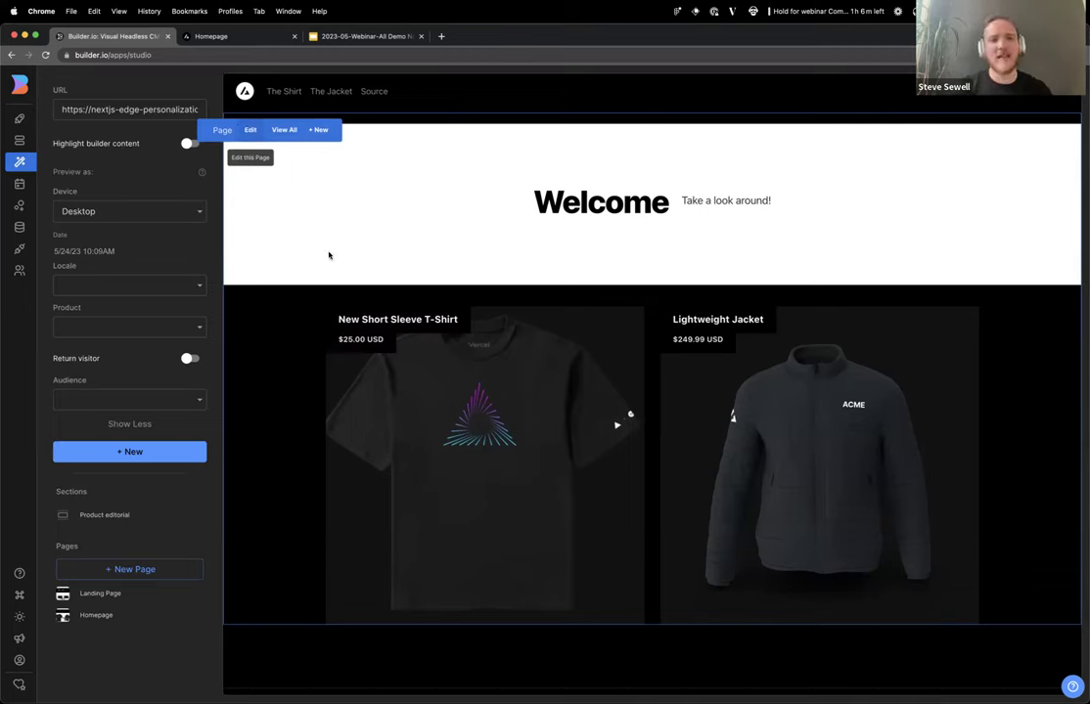
# Preview the Product editorial section on the T-shirt product page and examine its content below the product details.
pyautogui.click(93, 516)
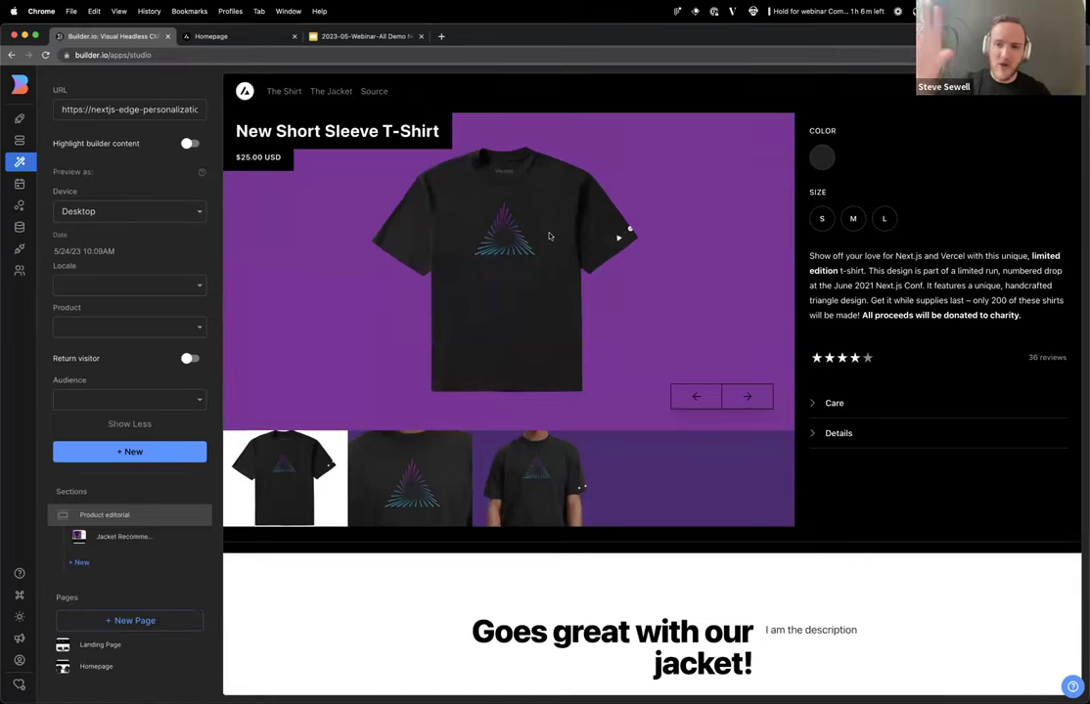
pyautogui.scroll(-5, 443, 272)
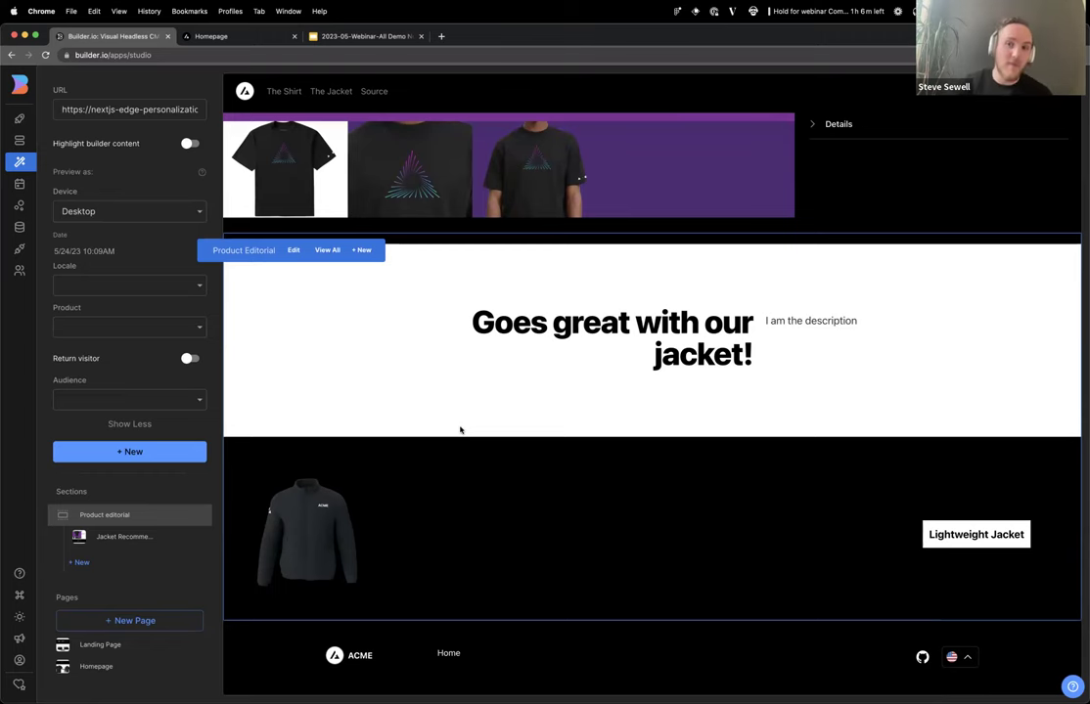
pyautogui.scroll(5, 460, 429)
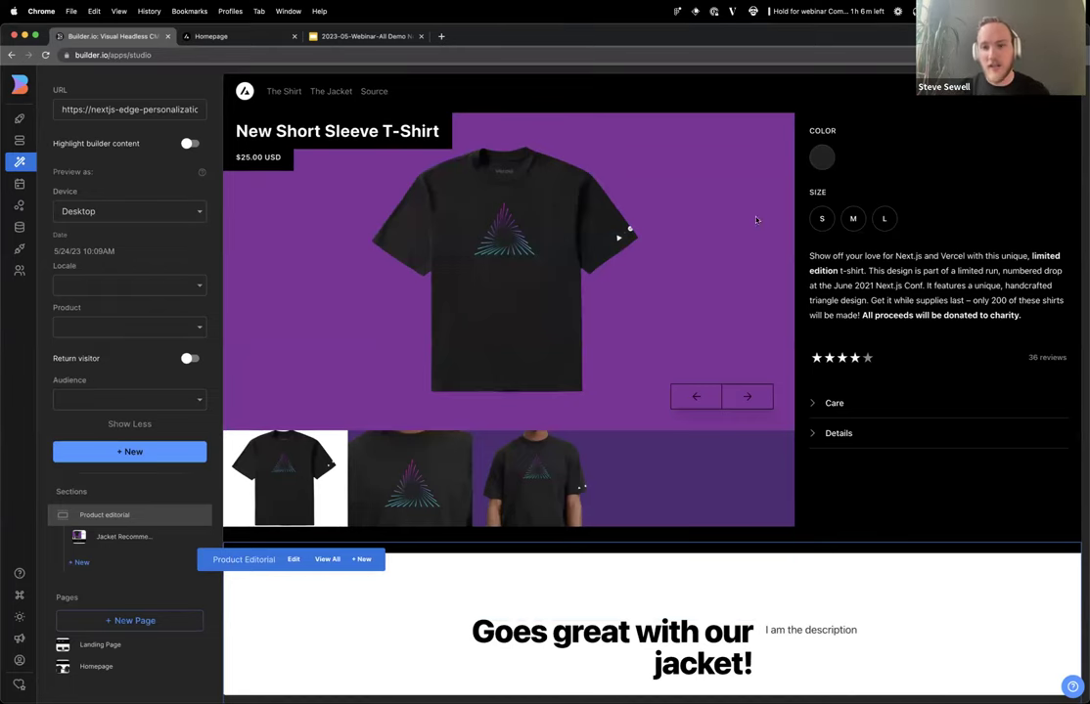
pyautogui.scroll(-5, 419, 416)
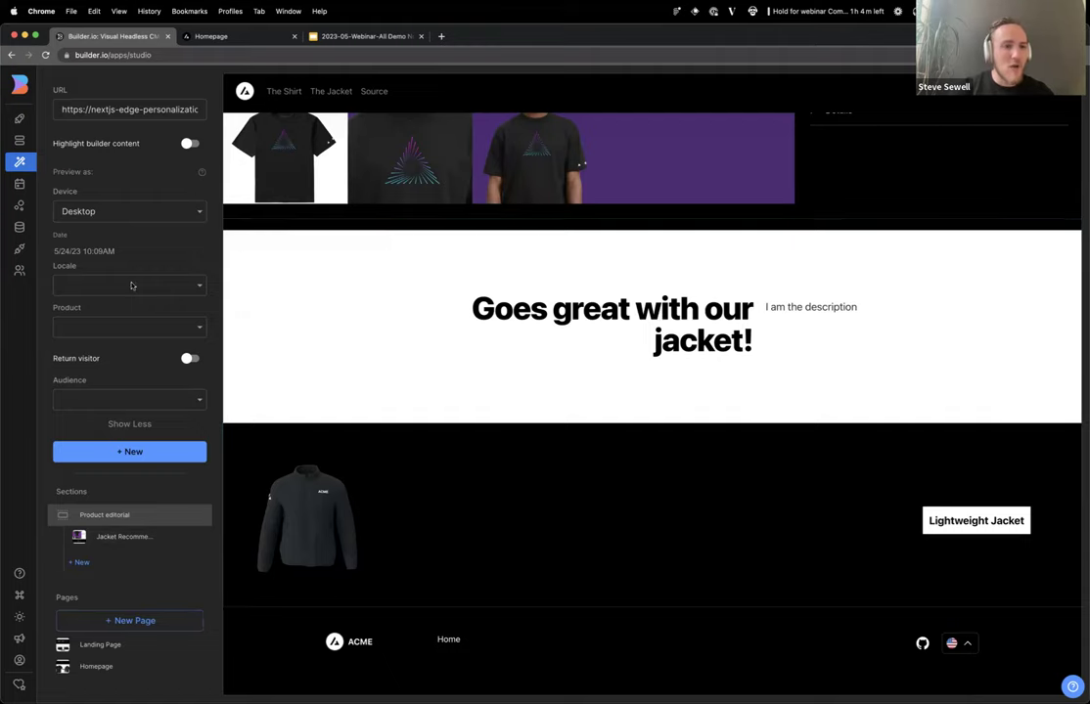
# Preview the Landing Page in the Fr fr and En us locales and check the available audience options.
pyautogui.click(93, 647)
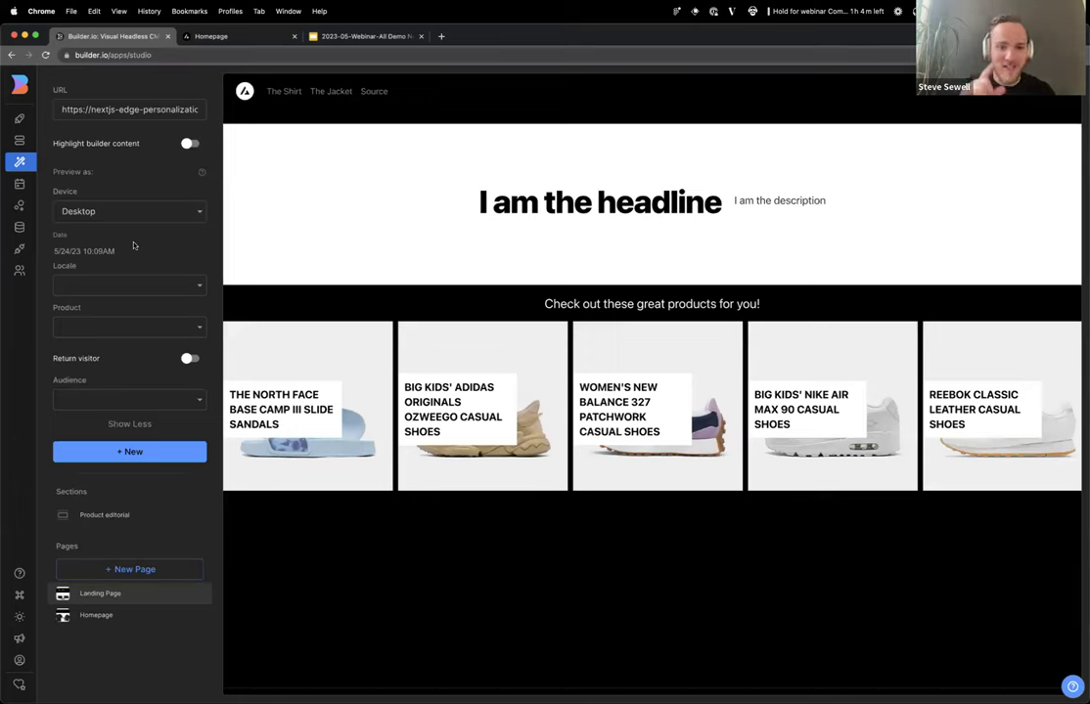
pyautogui.click(132, 284)
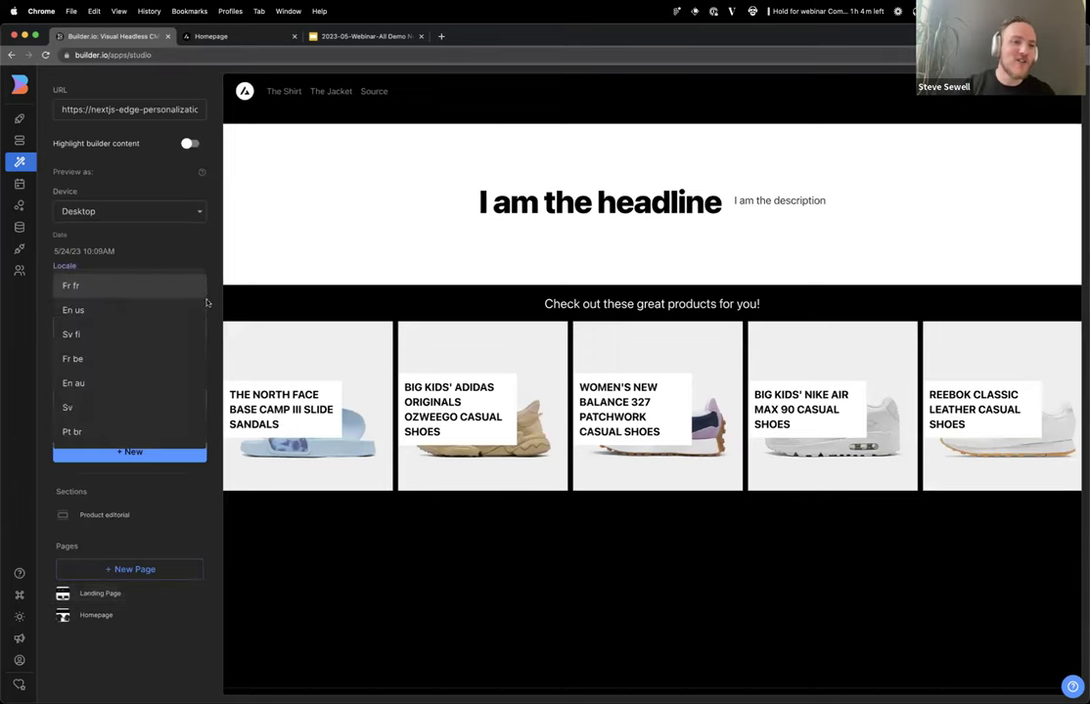
pyautogui.click(97, 286)
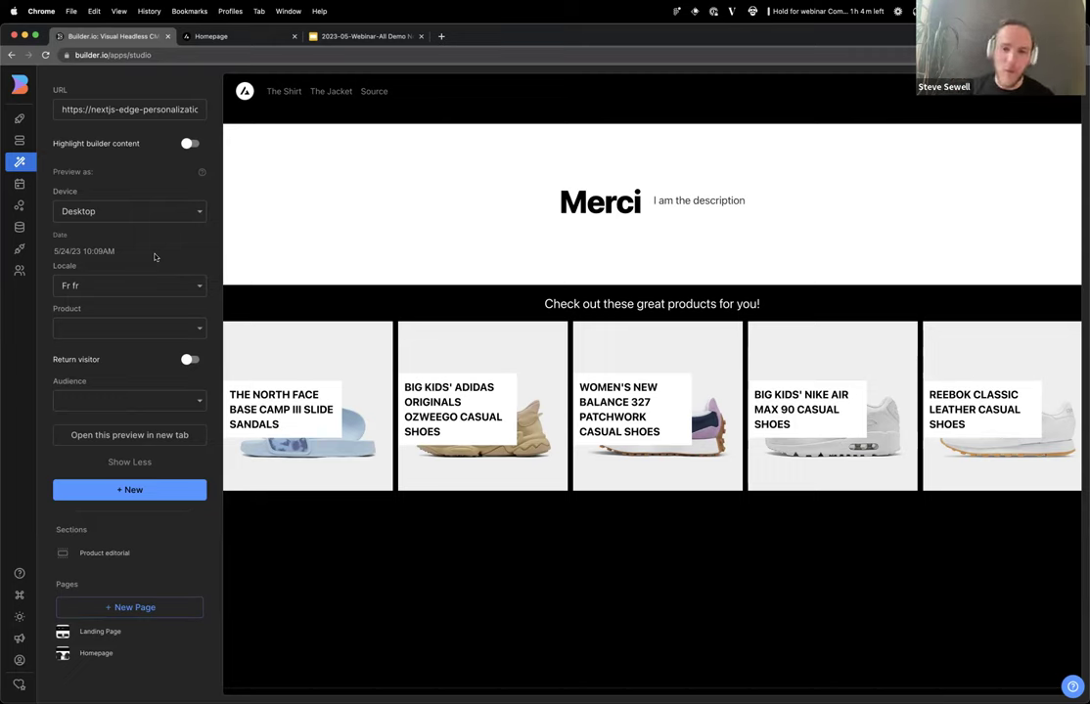
pyautogui.click(110, 285)
pyautogui.click(85, 309)
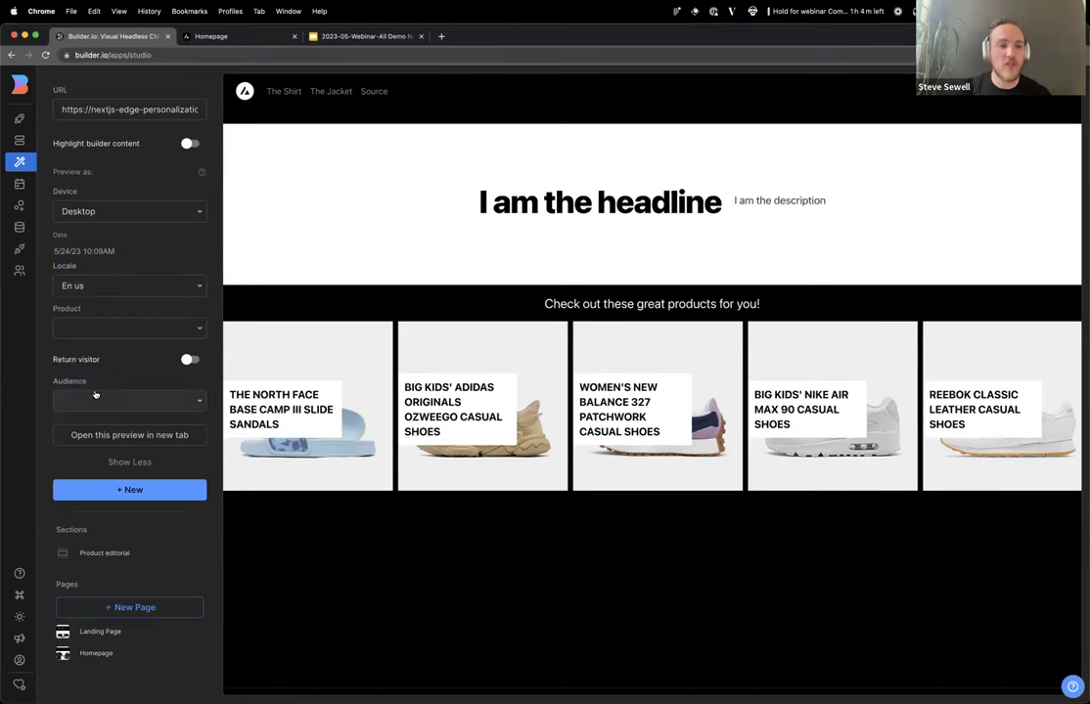
pyautogui.click(129, 400)
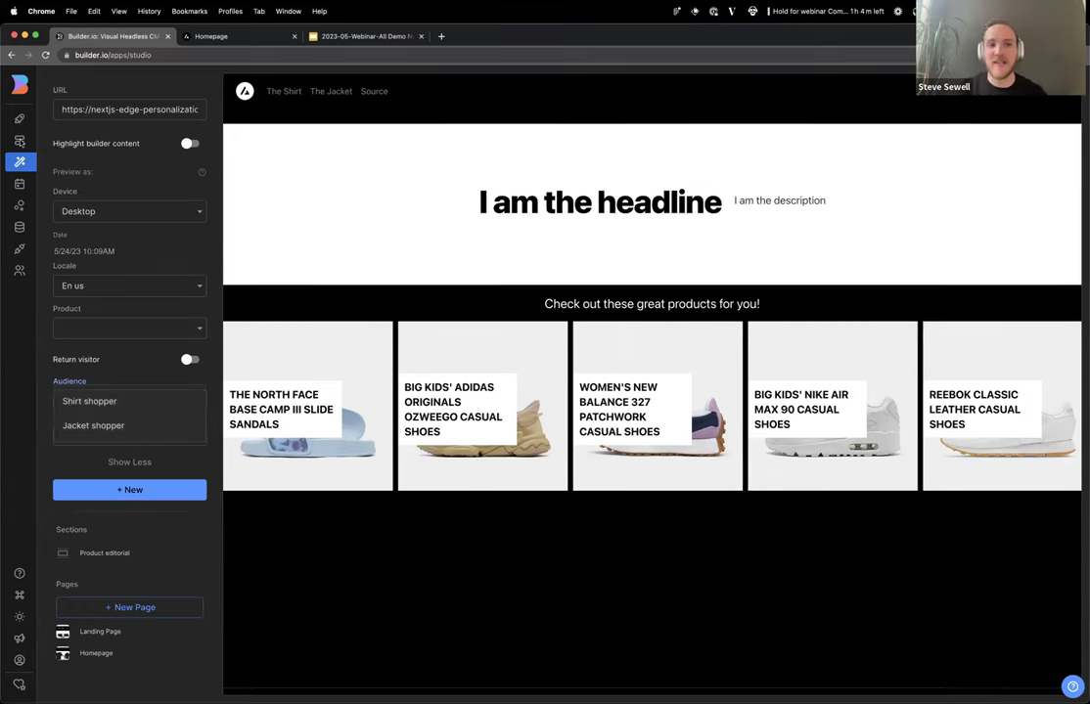
# Go back to the content list, open the Homepage entry and duplicate it.
pyautogui.click(18, 140)
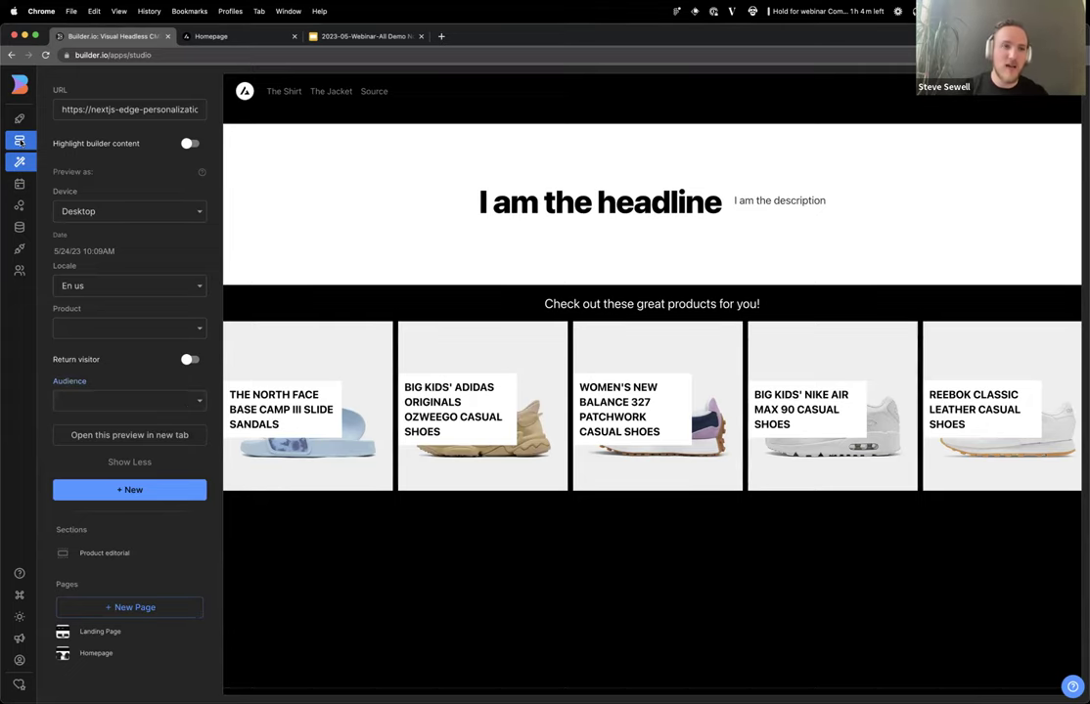
pyautogui.click(19, 139)
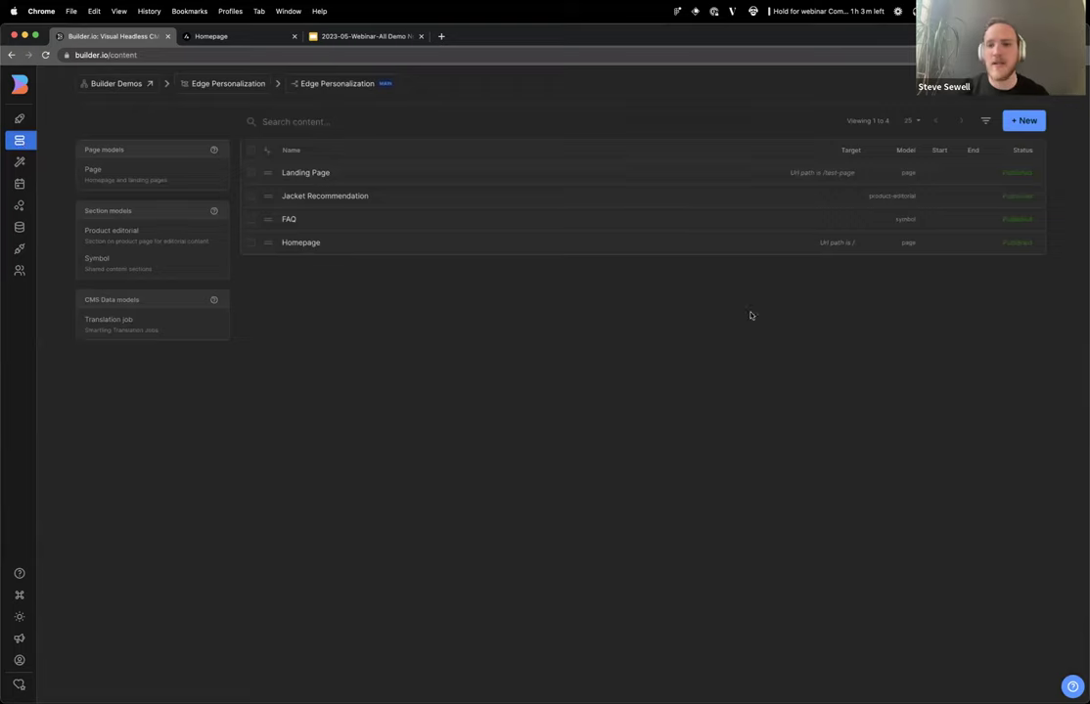
pyautogui.click(386, 247)
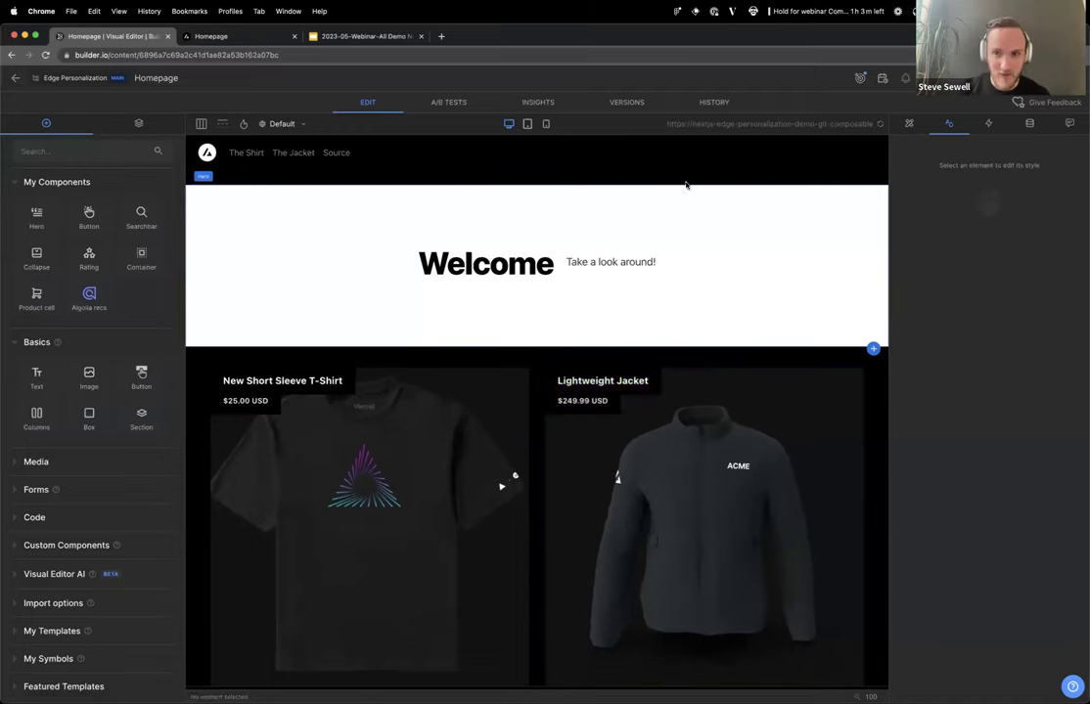
pyautogui.click(1066, 78)
pyautogui.click(998, 139)
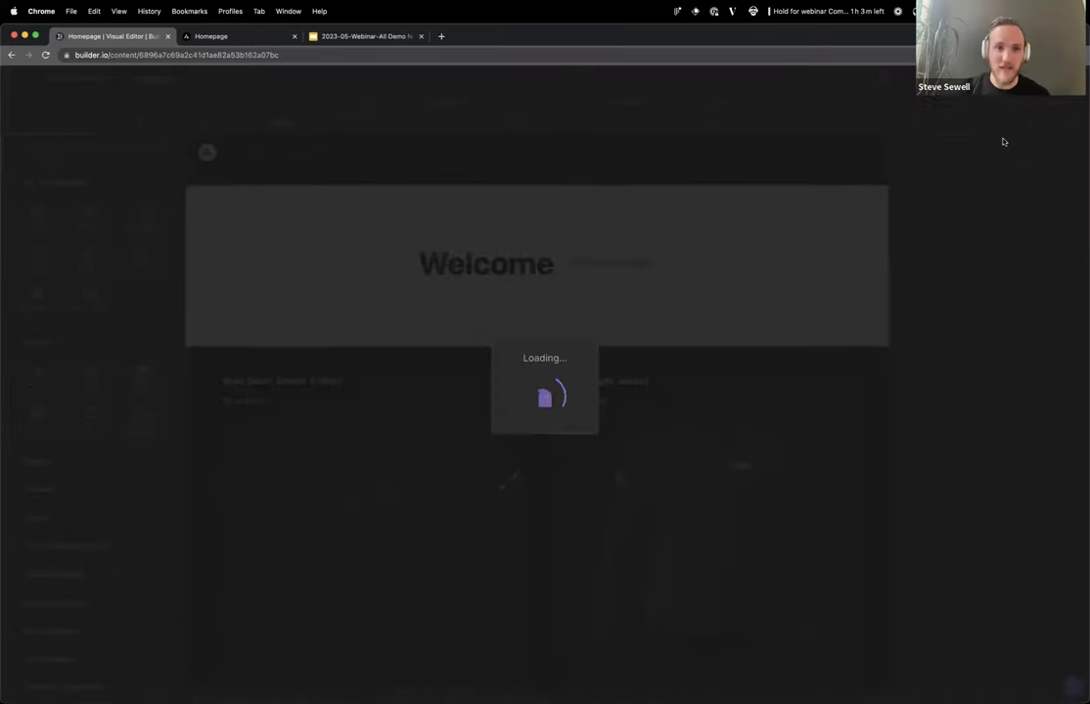
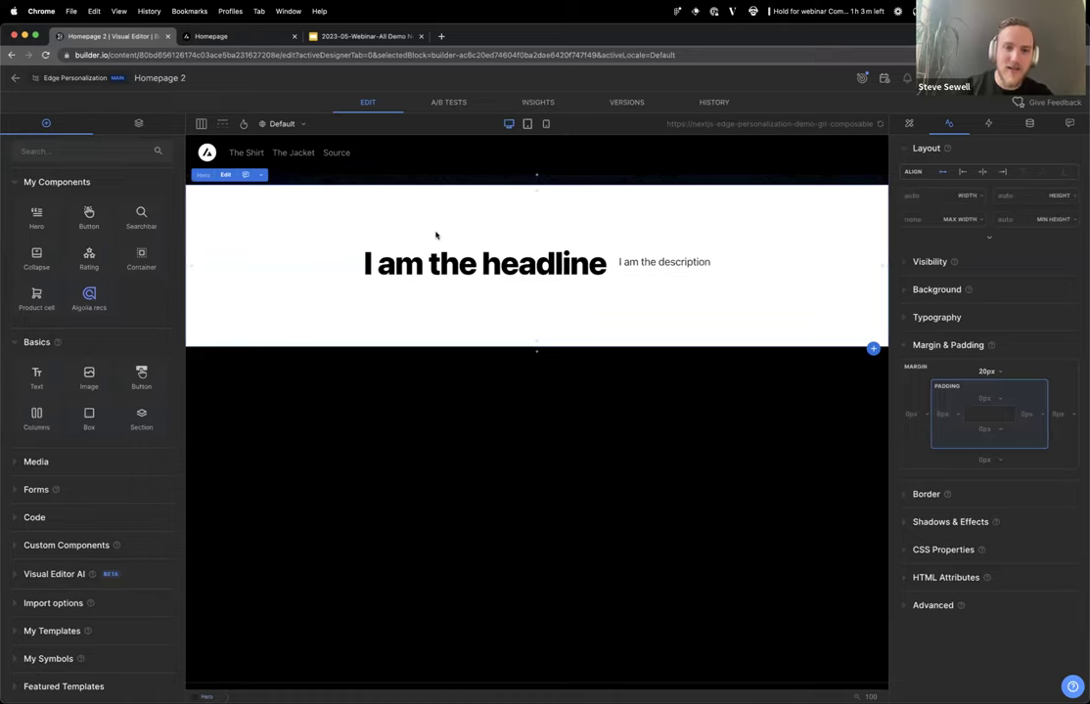
# Open the Hero block's content for editing and set its default headline to "HELLO WRODL".
pyautogui.doubleClick(439, 313)
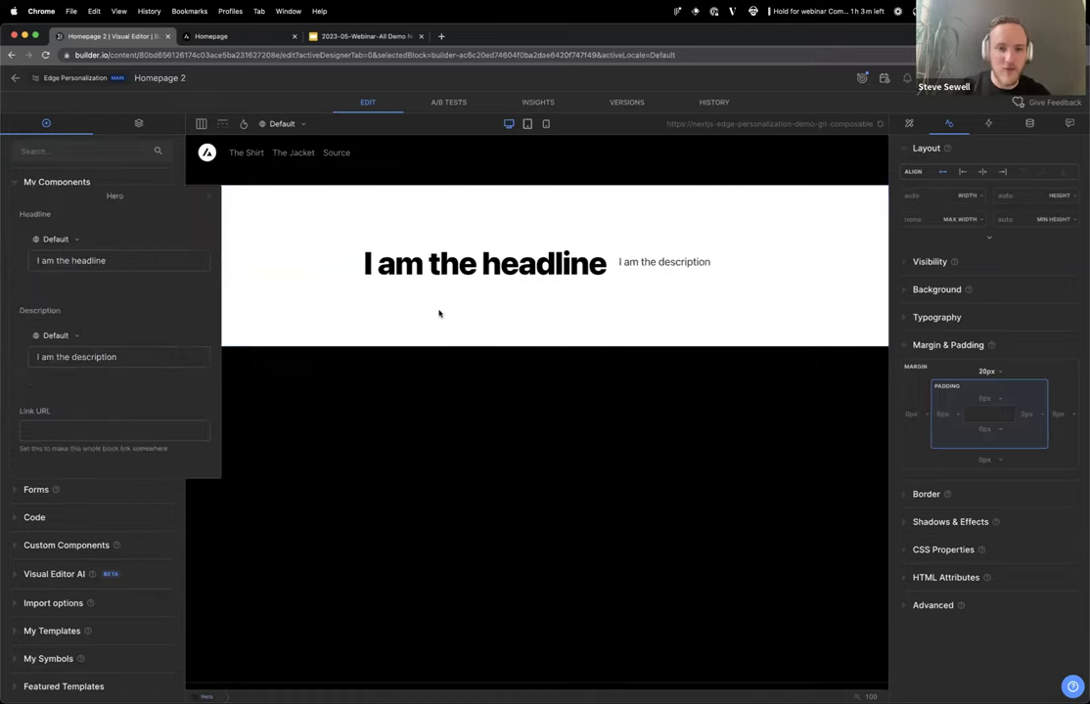
pyautogui.click(139, 260)
pyautogui.hotkey('alt', 'shift', 'Left')
pyautogui.hotkey('alt', 'shift', 'Left')
pyautogui.hotkey('alt', 'shift', 'Left')
pyautogui.hotkey('alt', 'shift', 'Left')
pyautogui.write('HELLO WRODL')
# Change the Hero's headline to "Welcome new visitor!" and its description to "Lorem ipsum".
pyautogui.press('super+a')
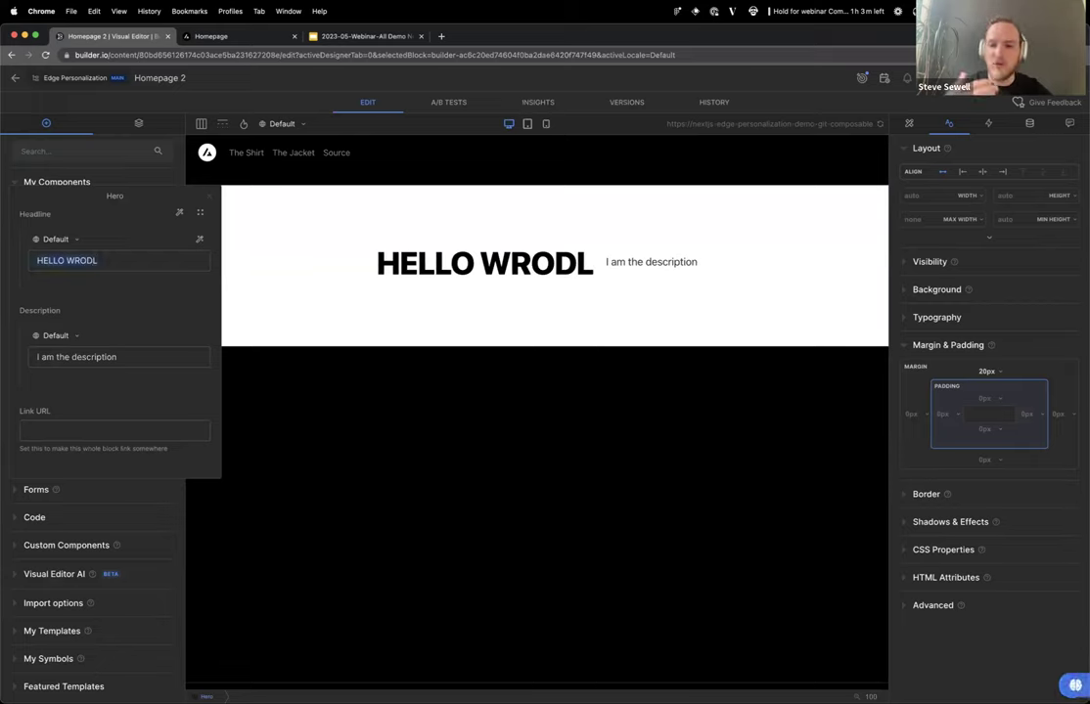
pyautogui.write('Welcome new visitor!')
pyautogui.click(105, 358)
pyautogui.press('super+a')
pyautogui.write('Lorem')
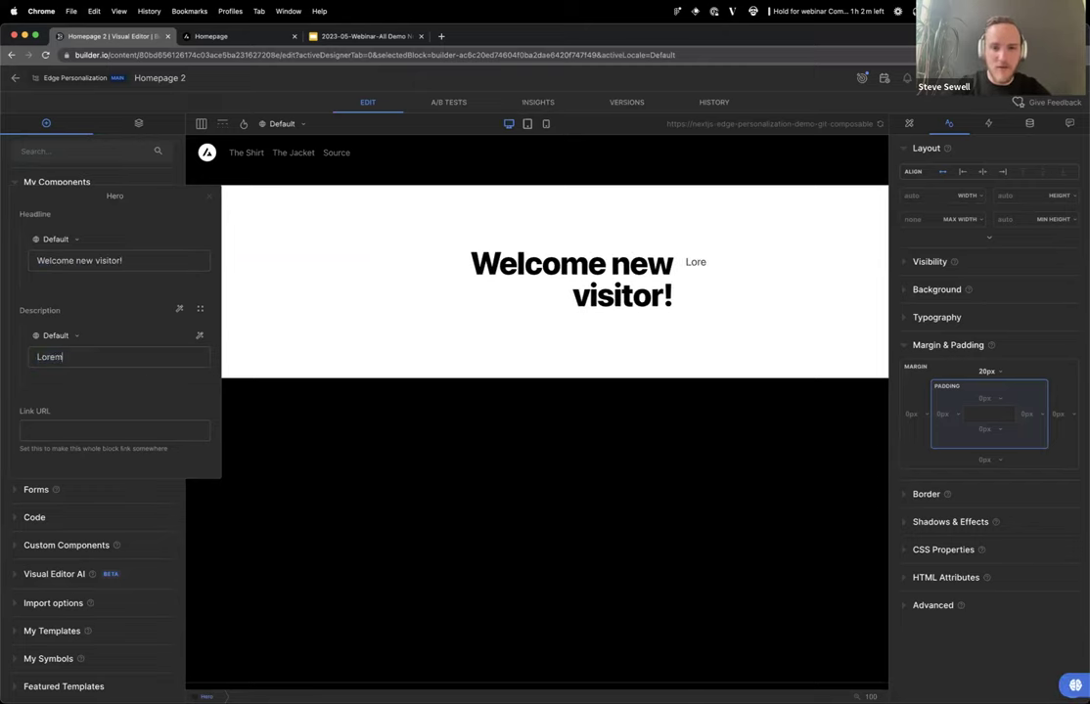
pyautogui.write(' ipsum')
pyautogui.press('Escape')
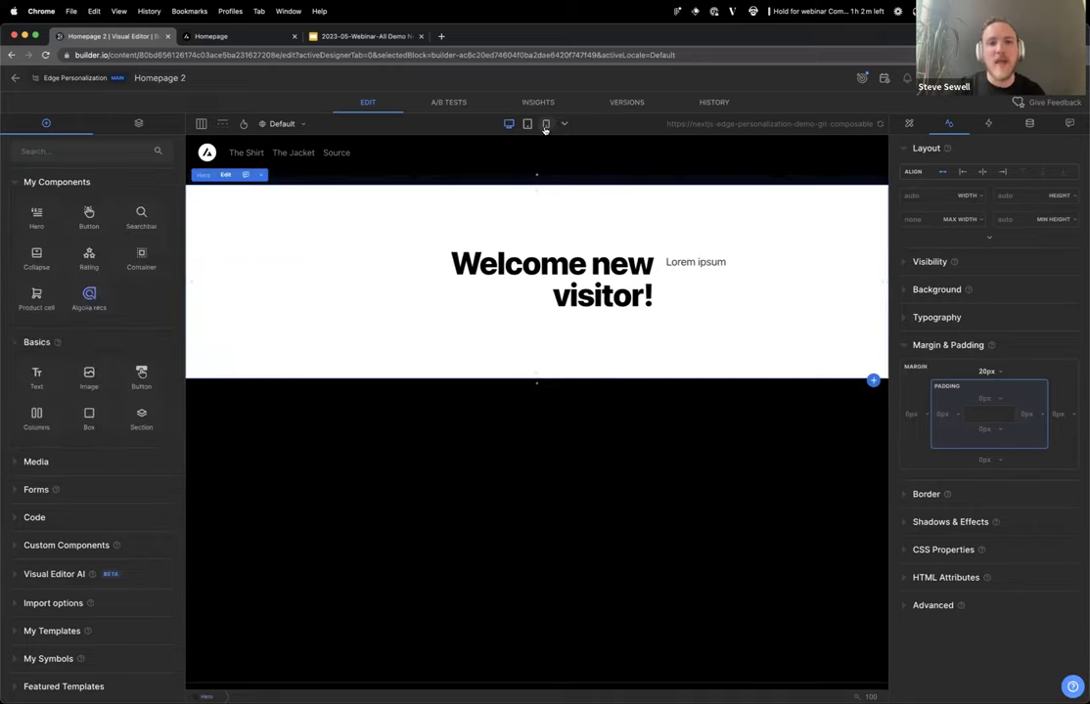
# Preview the page at mobile and tablet widths, and return to the desktop view.
pyautogui.click(545, 124)
pyautogui.click(527, 124)
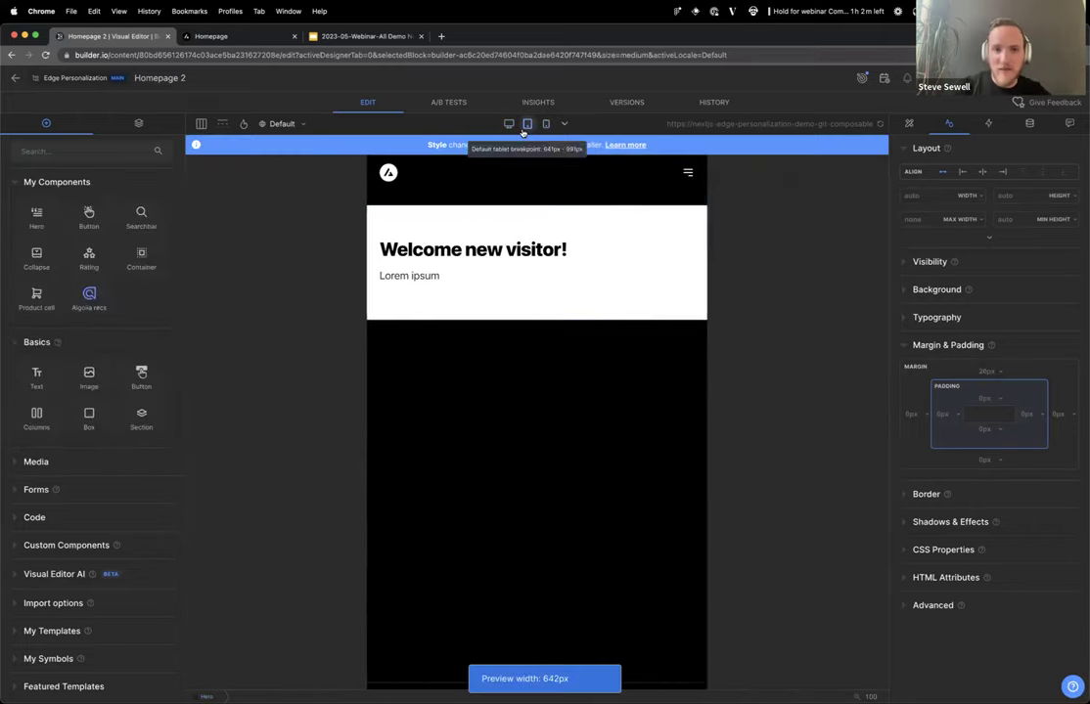
pyautogui.click(508, 124)
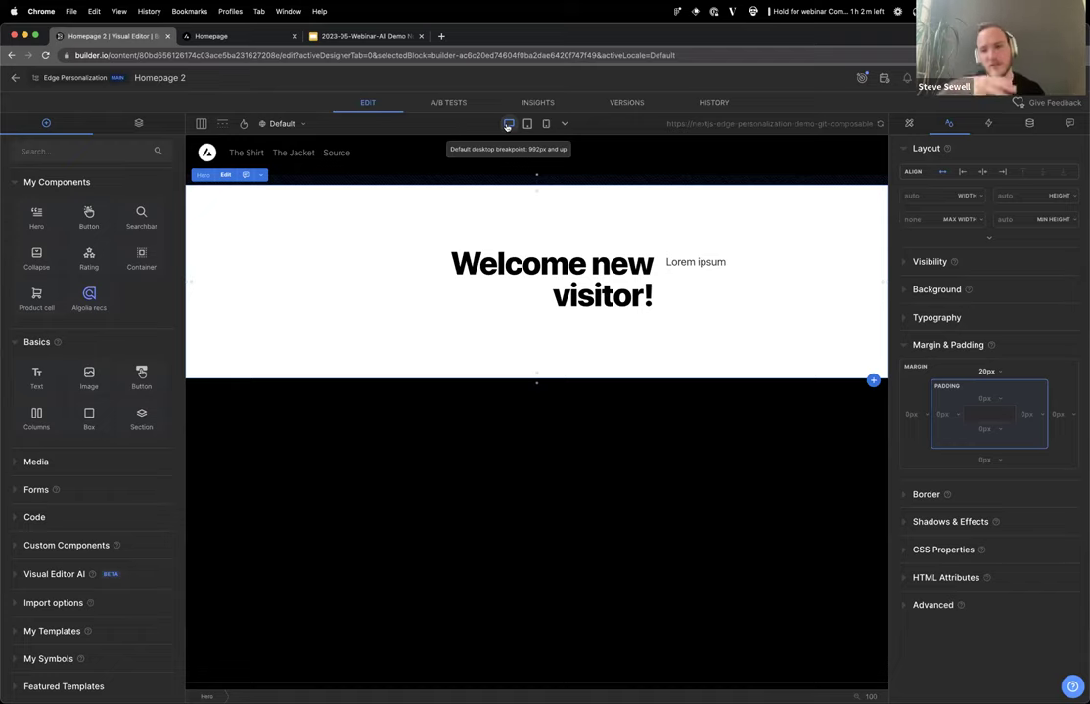
# Add two side-by-side Product cells below the Hero and insert a Container between the Hero and the product columns.
pyautogui.moveTo(35, 297); pyautogui.dragTo(377, 396)
pyautogui.moveTo(36, 294); pyautogui.dragTo(238, 469)
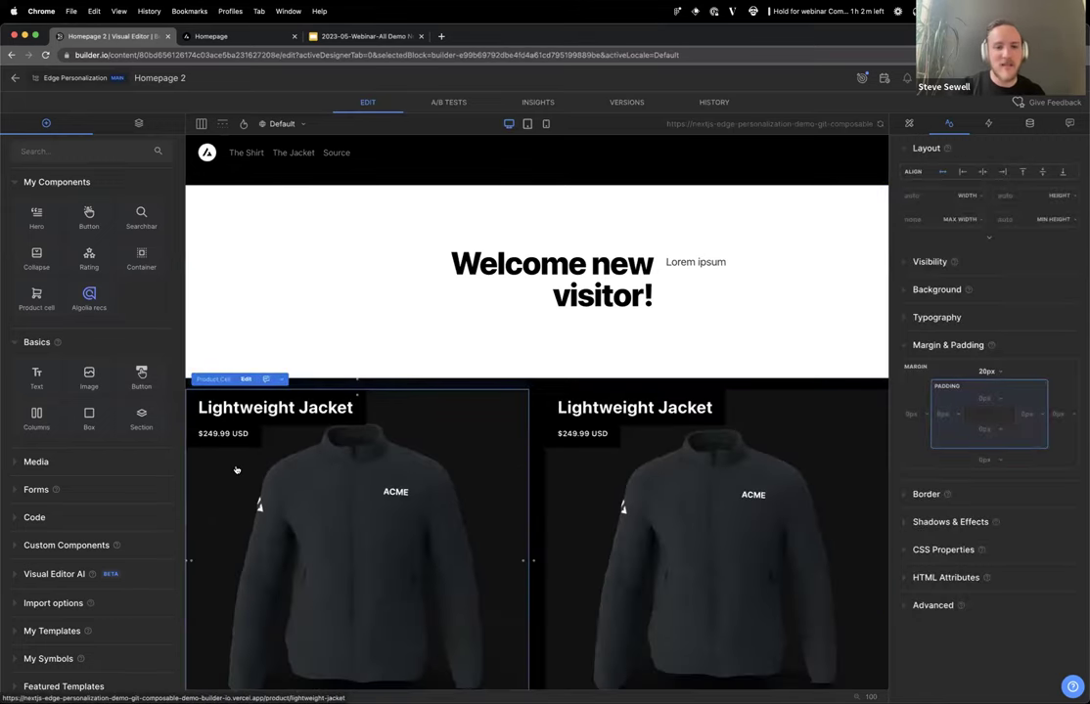
pyautogui.click(537, 427)
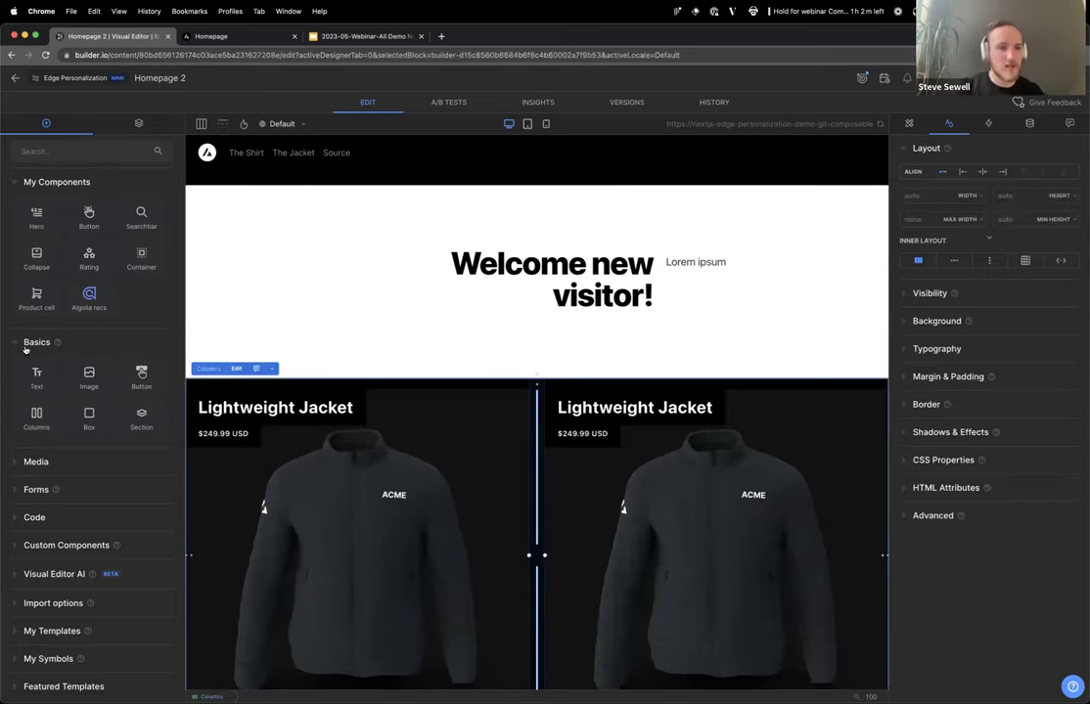
pyautogui.moveTo(137, 221); pyautogui.dragTo(381, 372)
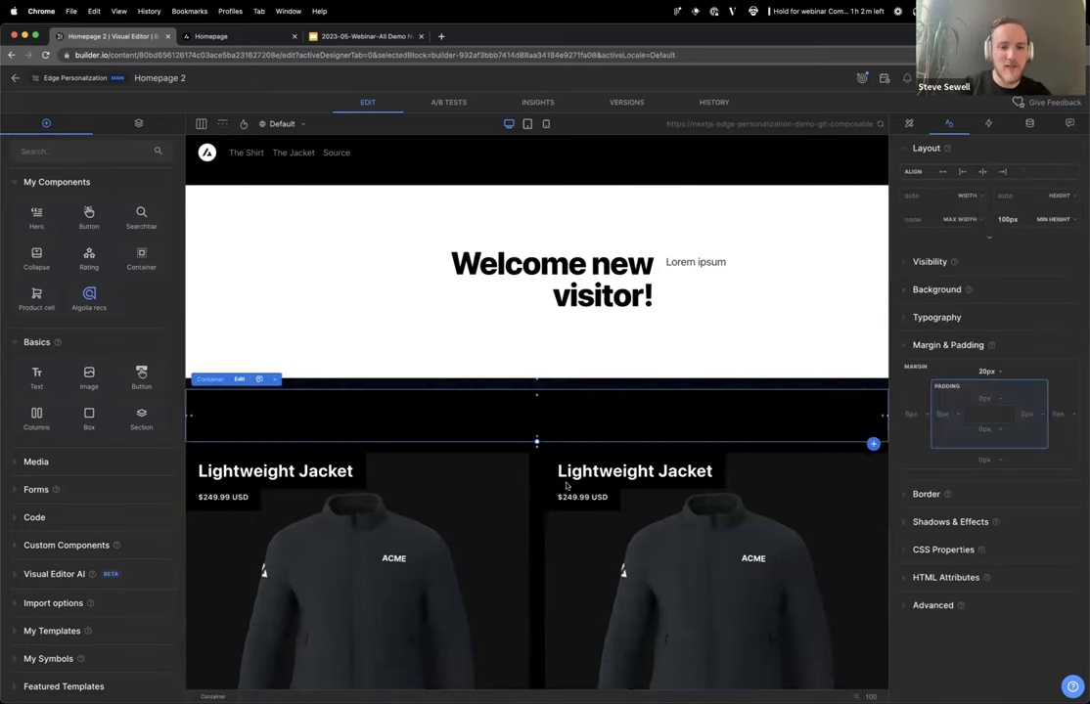
# Move the two product columns into the empty Container below the Hero.
pyautogui.click(533, 524)
pyautogui.moveTo(212, 437); pyautogui.dragTo(288, 416)
pyautogui.press('Escape')
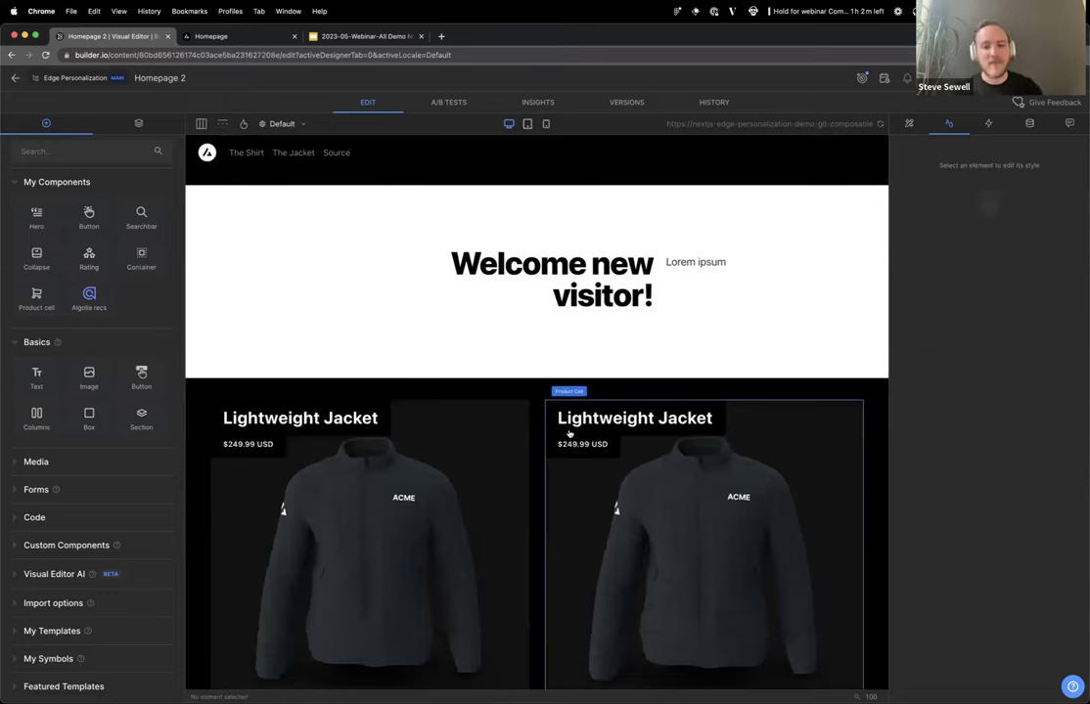
# Set the first Product cell's product to new-short-sleeve-t-shirt from the apparel collection.
pyautogui.click(411, 462)
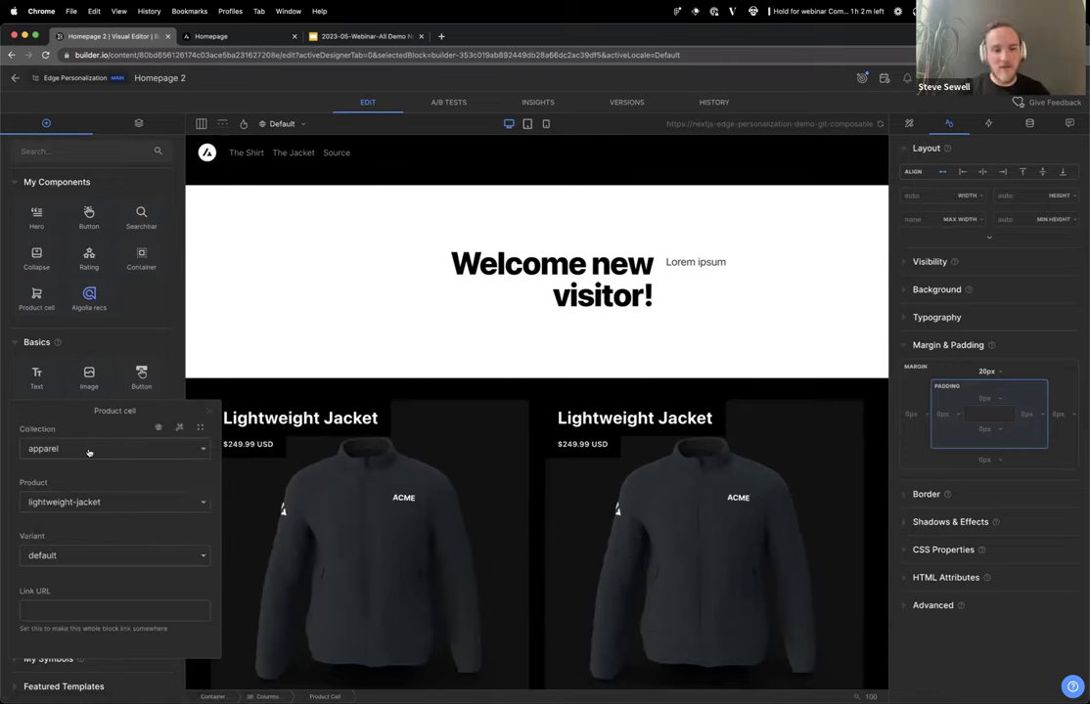
pyautogui.click(78, 502)
pyautogui.click(82, 480)
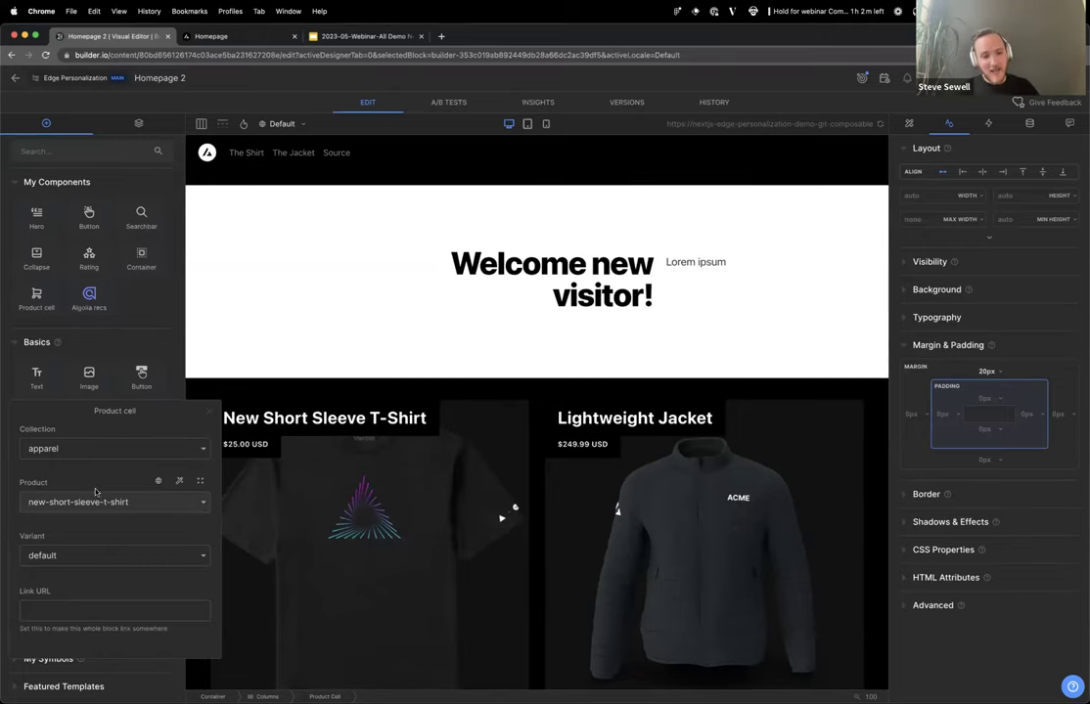
pyautogui.click(86, 501)
pyautogui.click(107, 506)
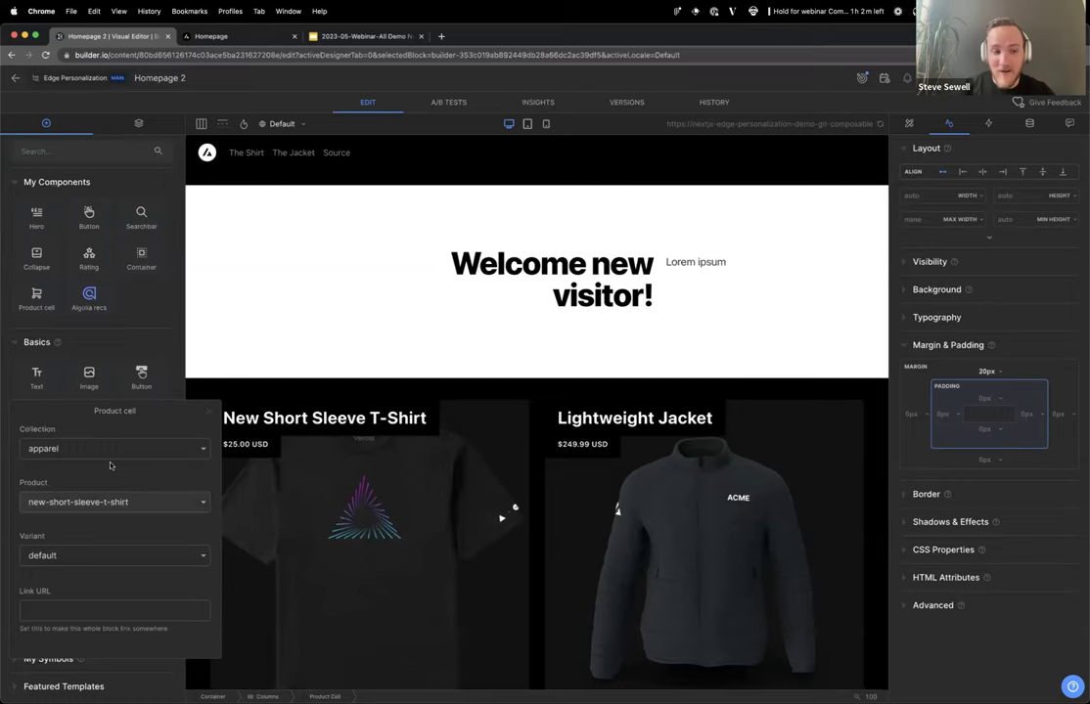
pyautogui.click(90, 505)
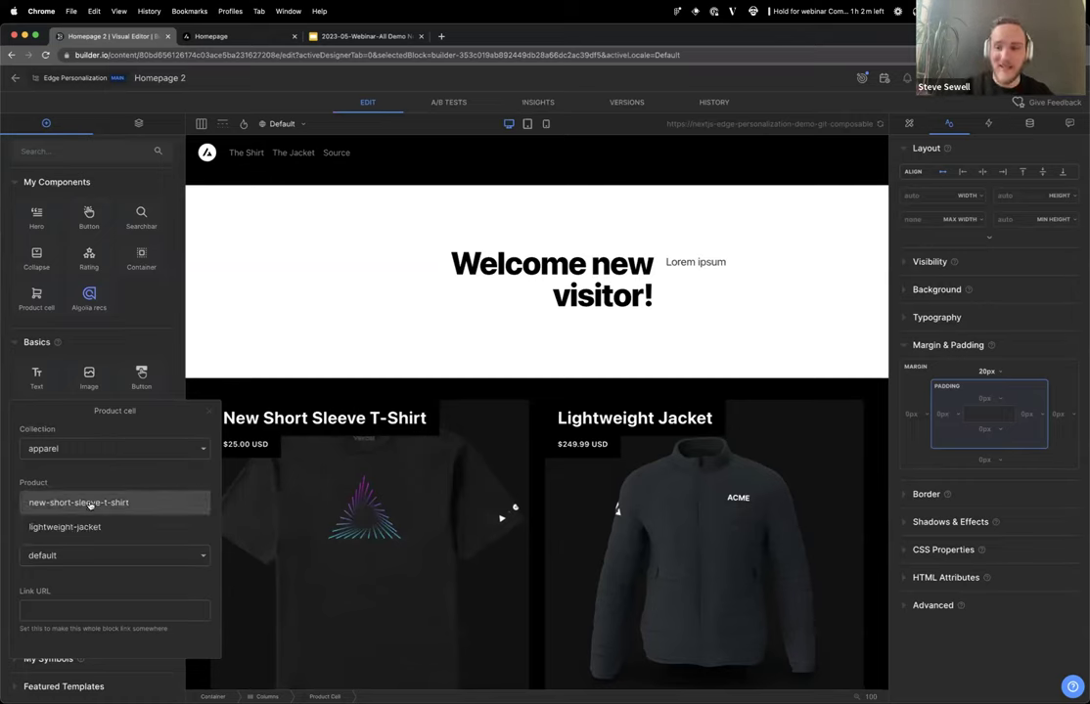
pyautogui.click(88, 503)
# Set the T-shirt Product cell's variant to slim and close its options.
pyautogui.click(78, 554)
pyautogui.click(64, 579)
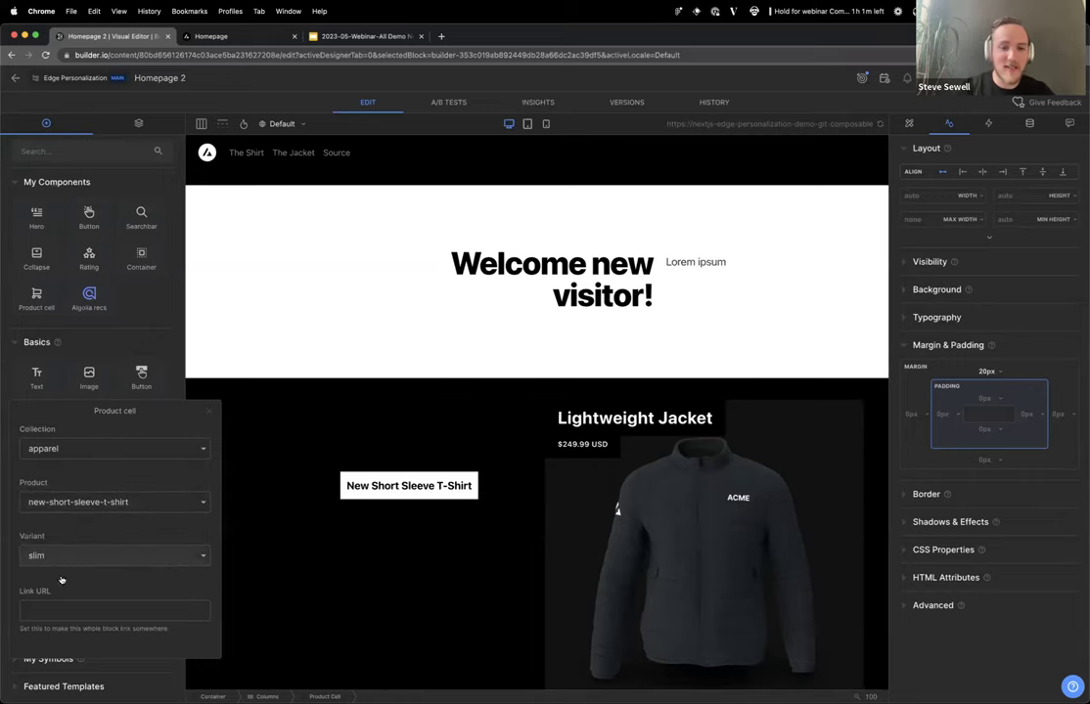
pyautogui.click(385, 642)
pyautogui.click(386, 642)
pyautogui.press('Escape')
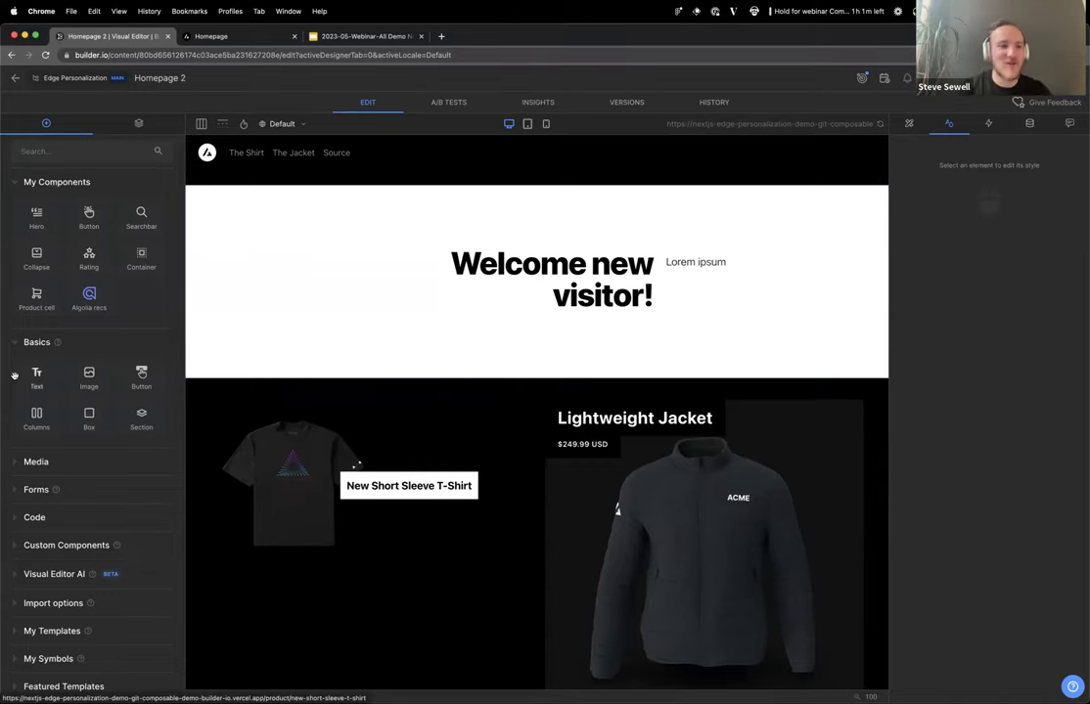
pyautogui.click(333, 312)
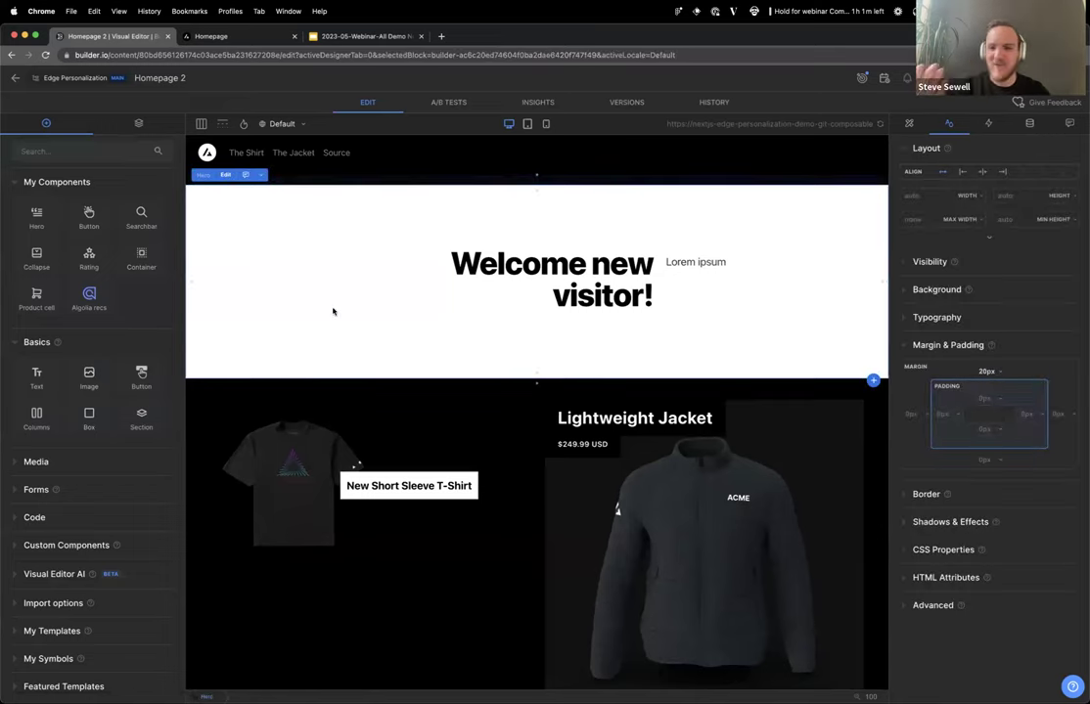
pyautogui.press('Escape')
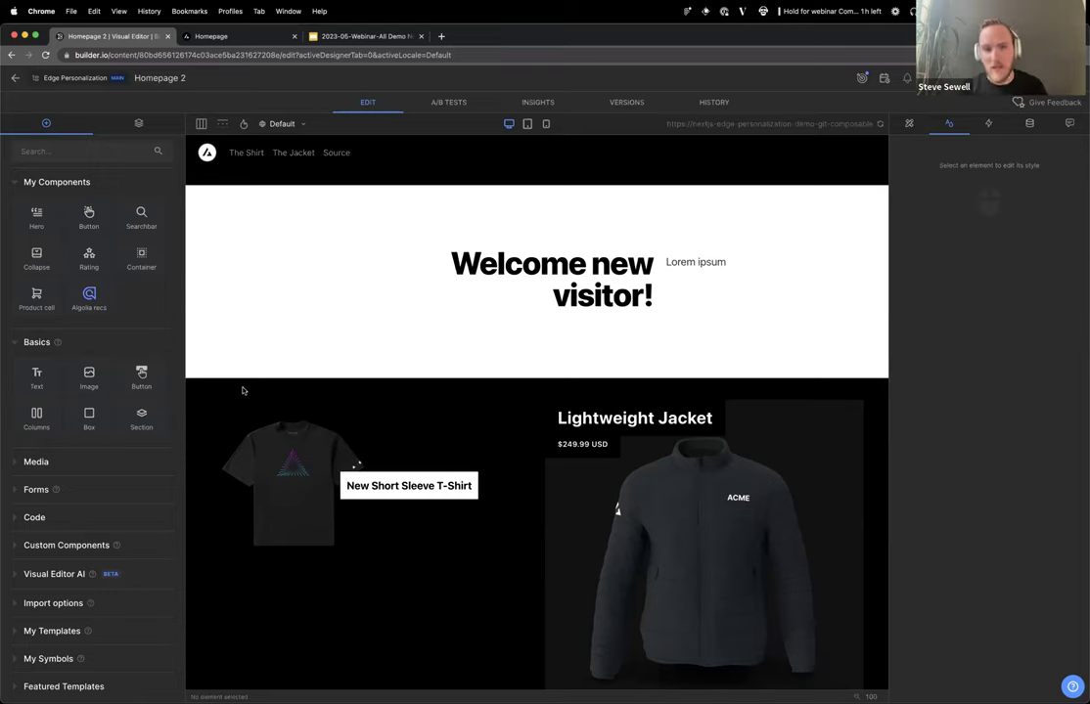
pyautogui.click(334, 312)
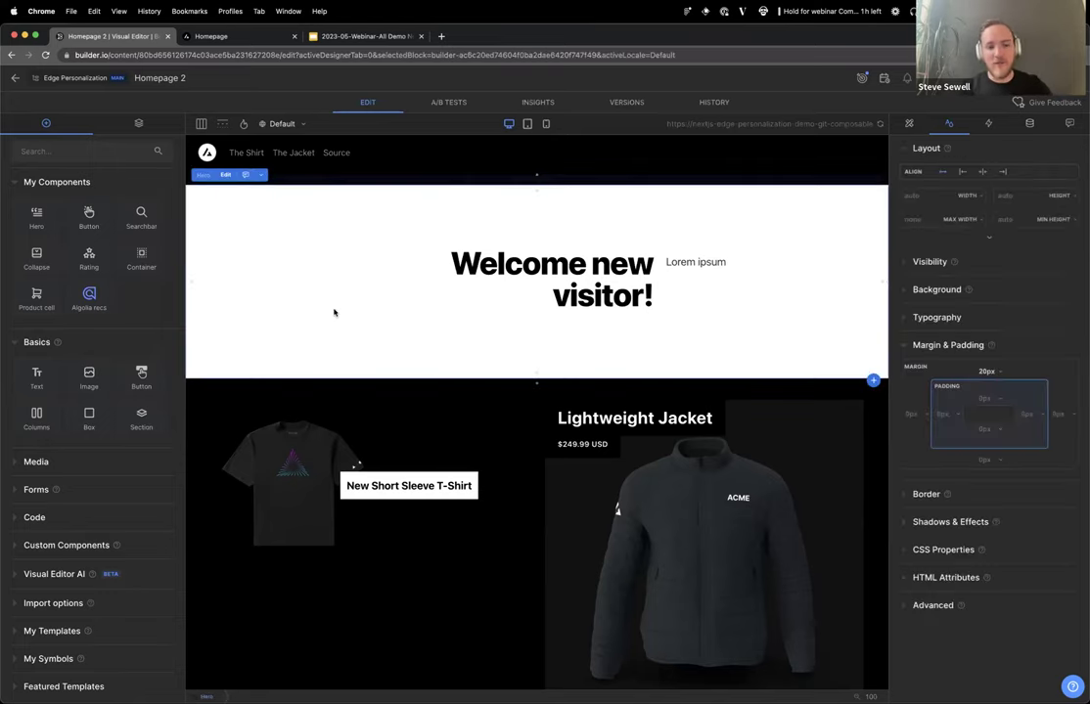
pyautogui.press('Escape')
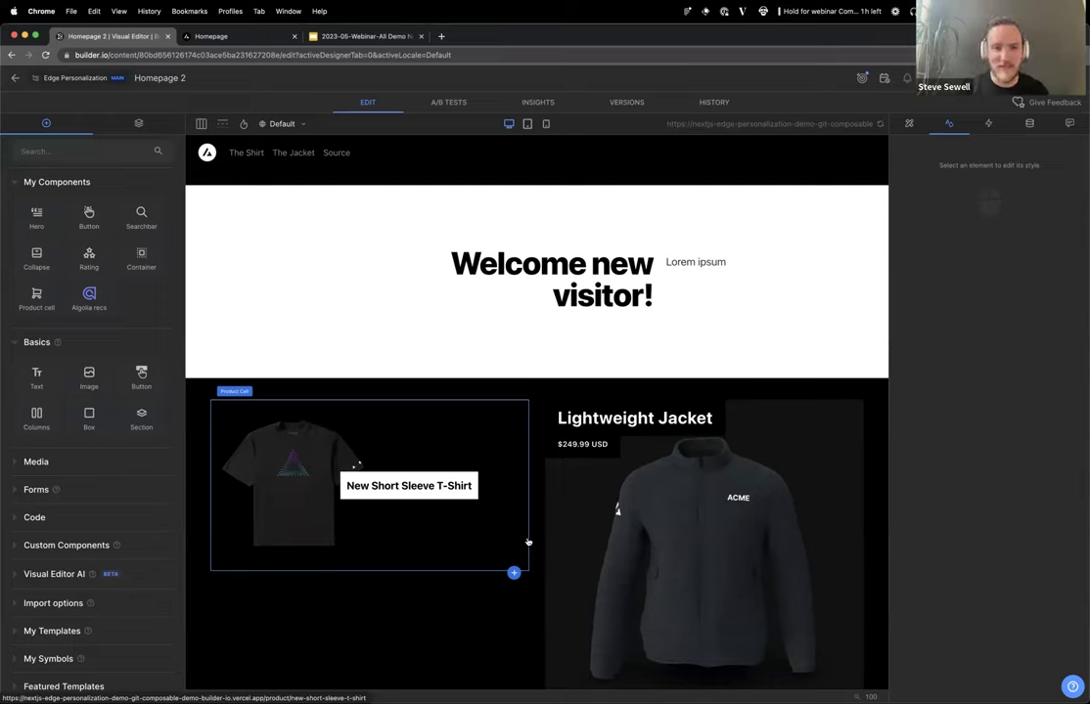
pyautogui.click(416, 623)
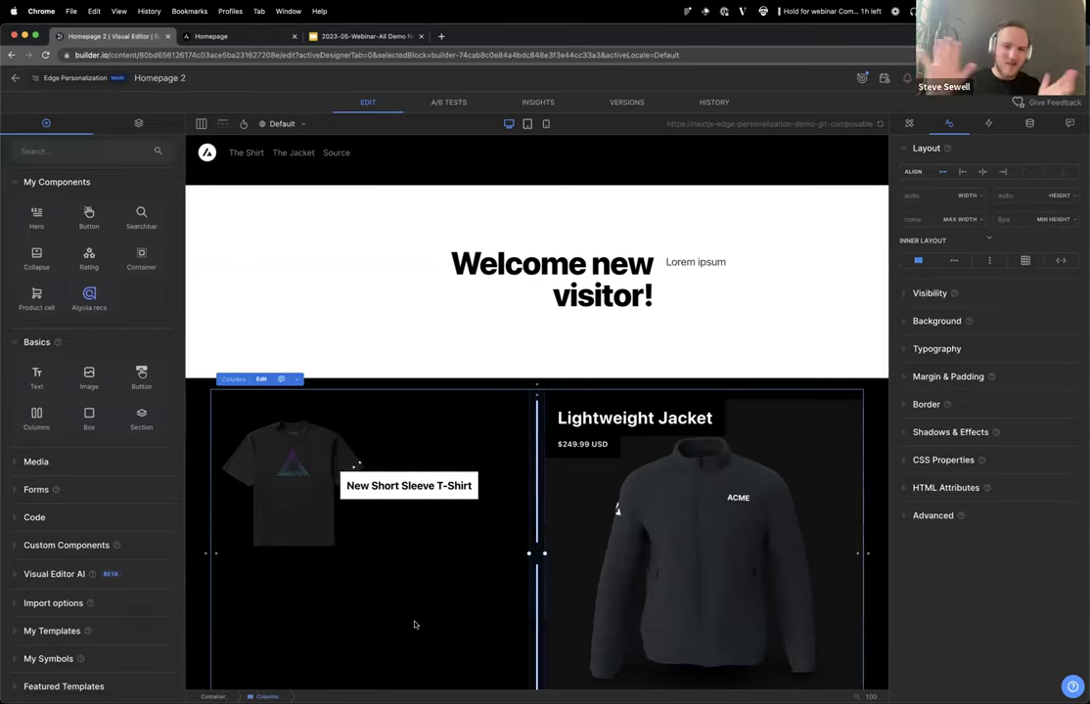
pyautogui.click(226, 415)
pyautogui.press('Escape')
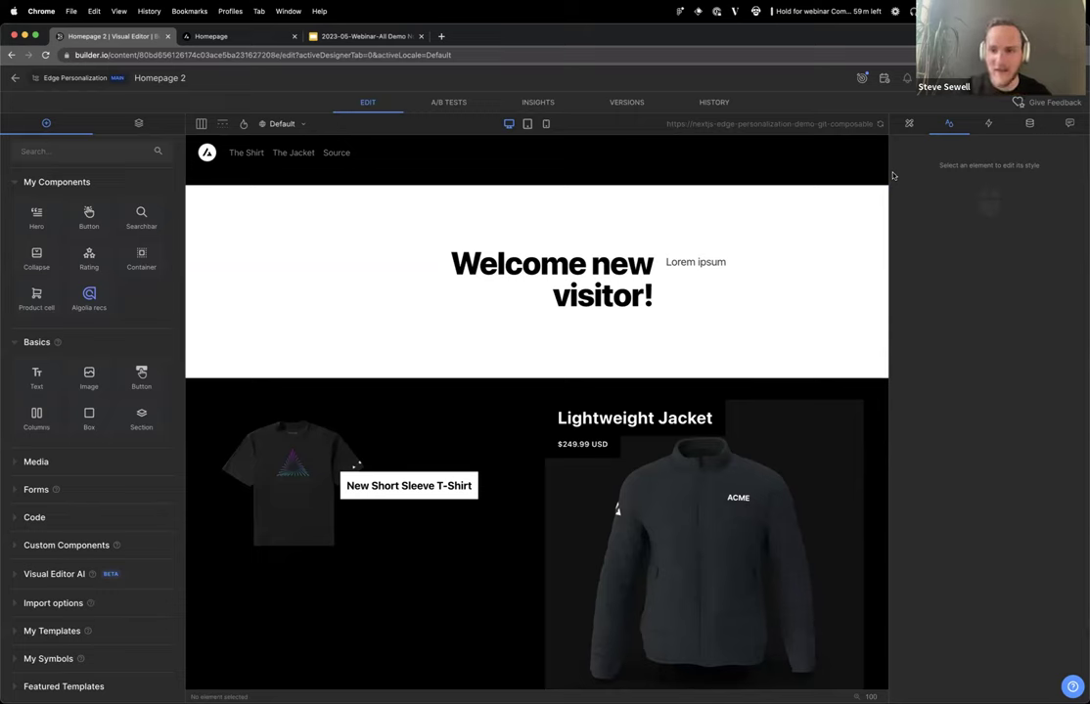
# Add a targeting condition to the page so that Audience is jacket-shopper, alongside the URL path rule.
pyautogui.click(861, 78)
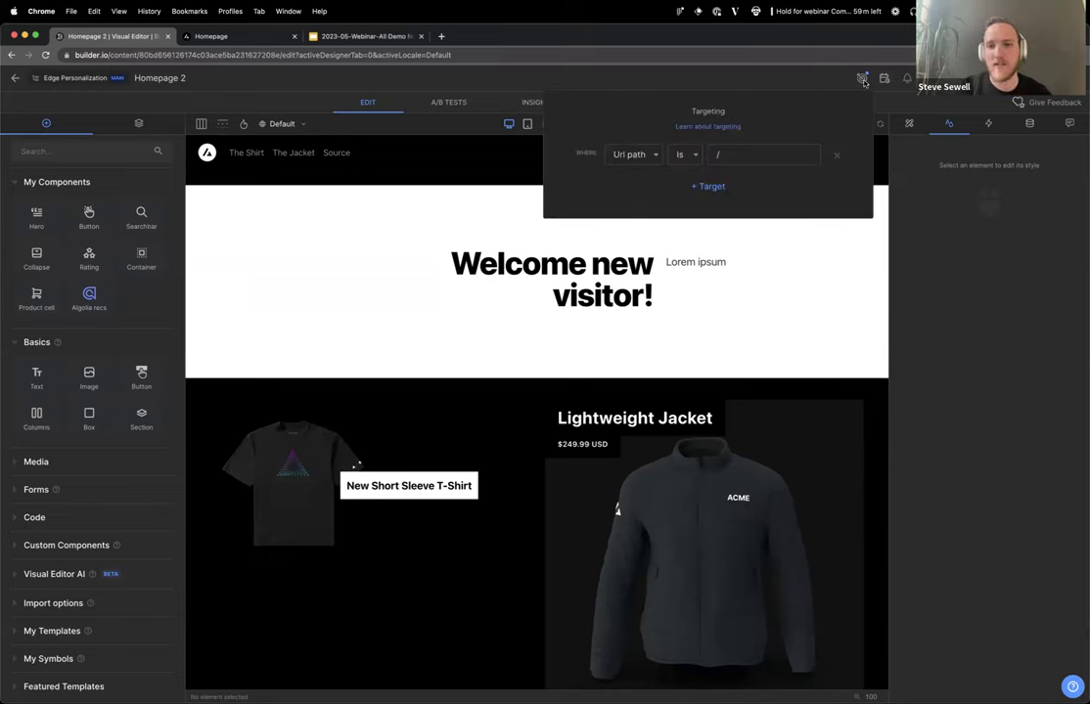
pyautogui.click(719, 185)
pyautogui.click(636, 185)
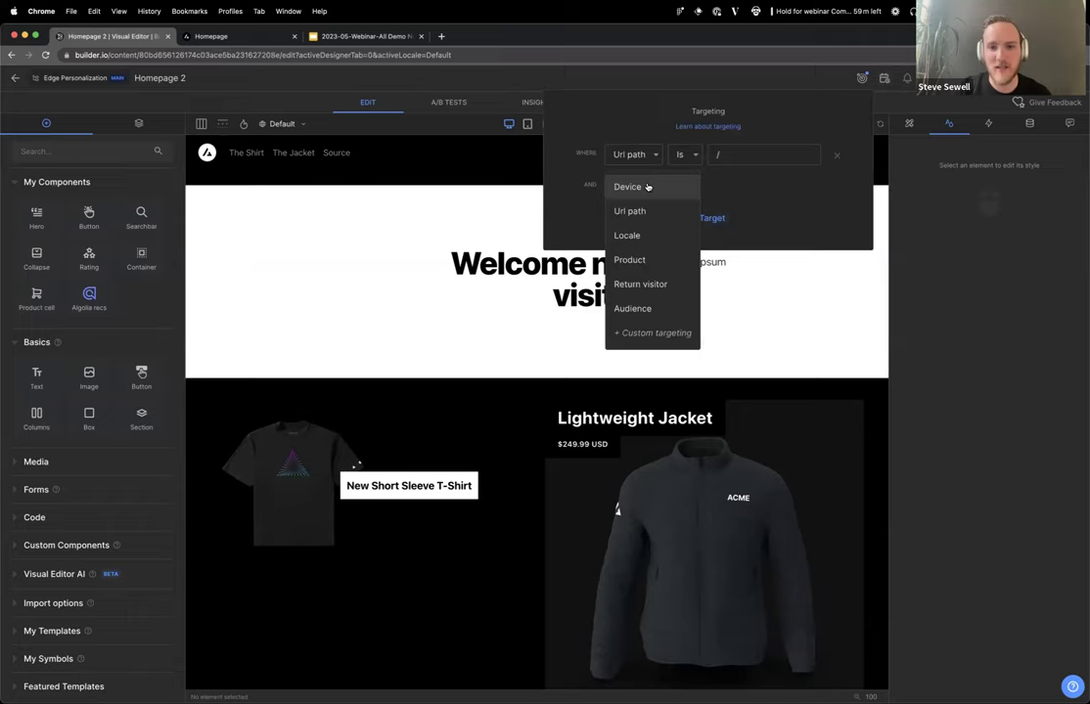
pyautogui.click(625, 310)
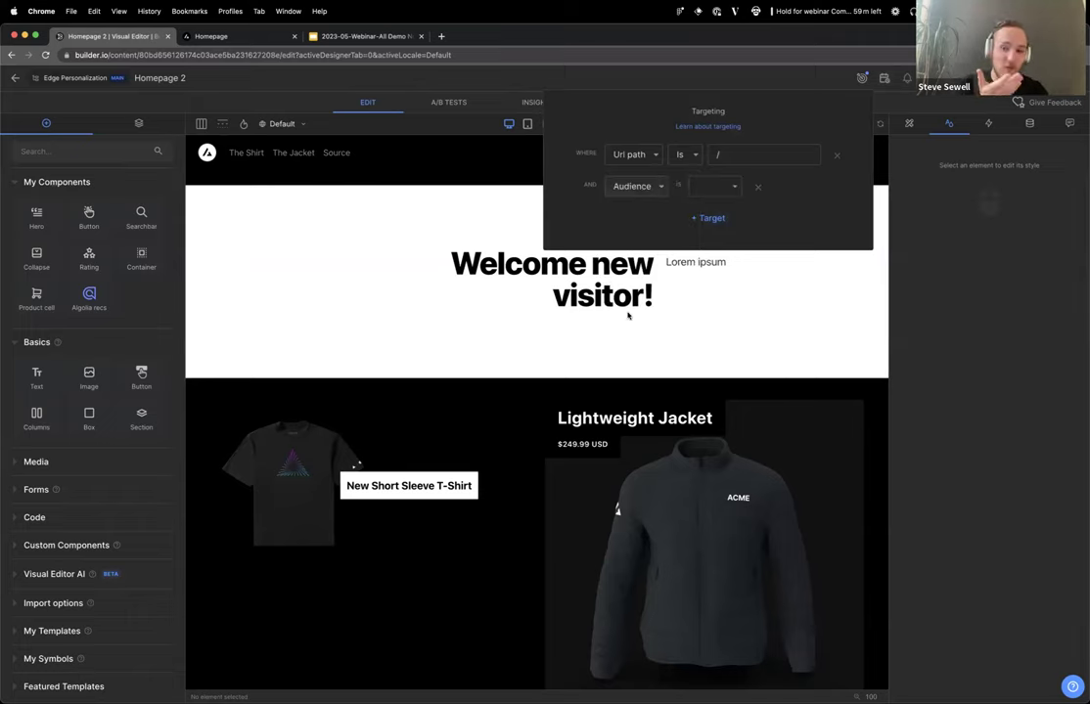
pyautogui.click(719, 188)
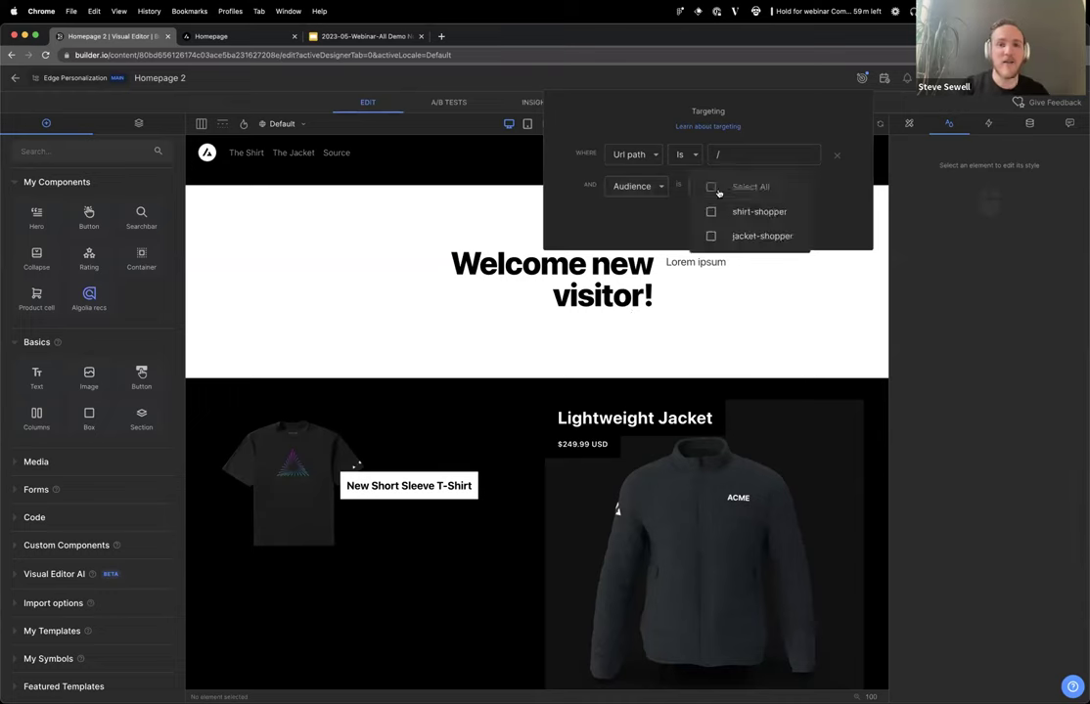
pyautogui.click(630, 226)
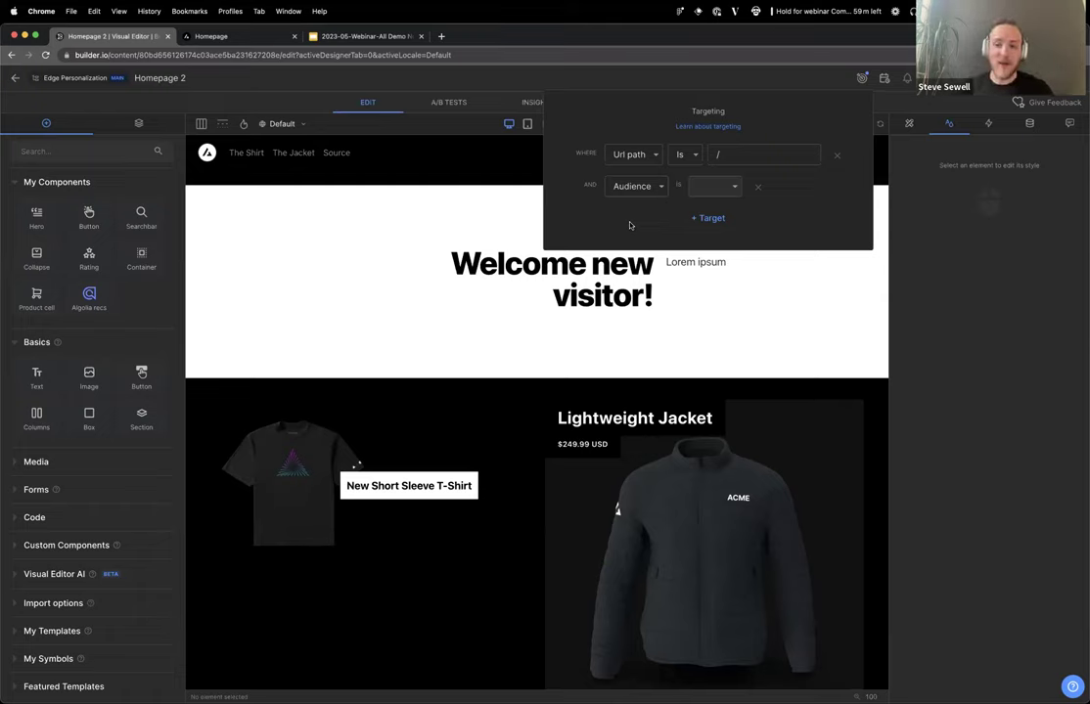
pyautogui.click(719, 186)
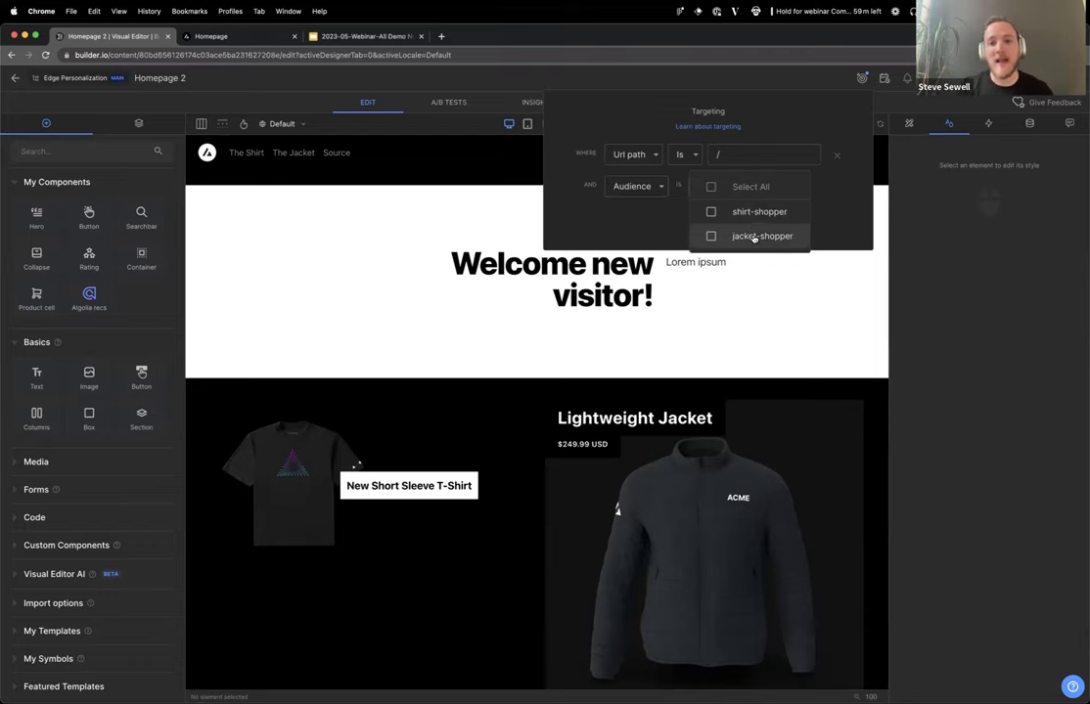
pyautogui.click(753, 238)
pyautogui.click(545, 375)
pyautogui.click(545, 375)
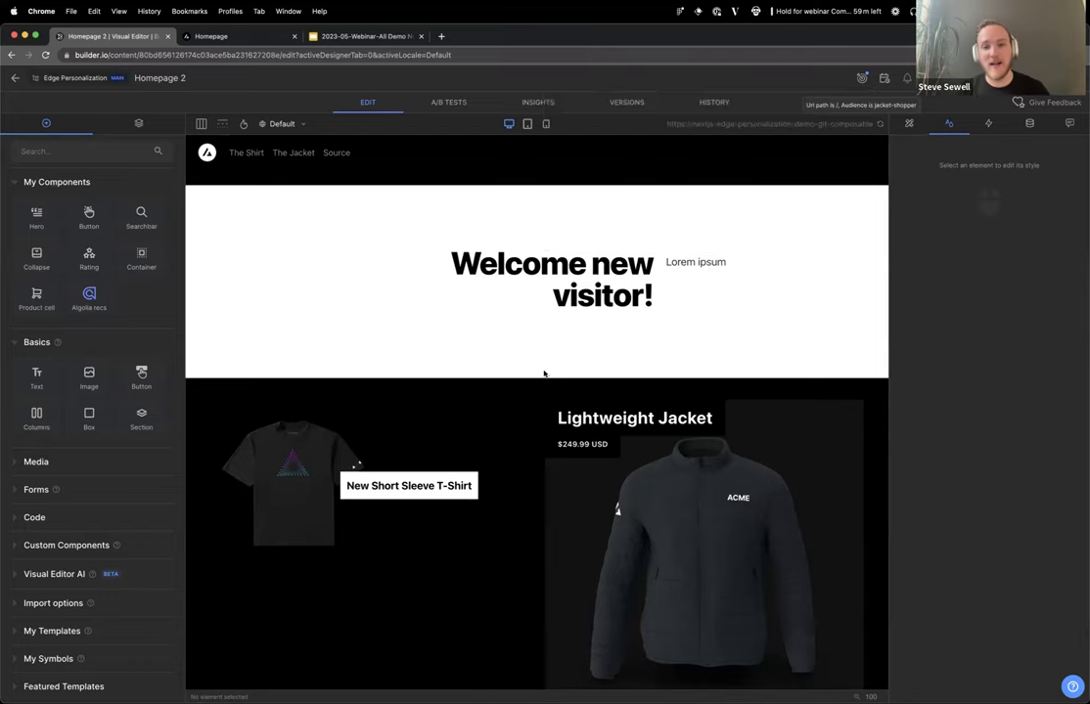
# Change the Hero's headline to "Welcome jacket lover!".
pyautogui.click(550, 334)
pyautogui.moveTo(66, 260); pyautogui.dragTo(112, 260)
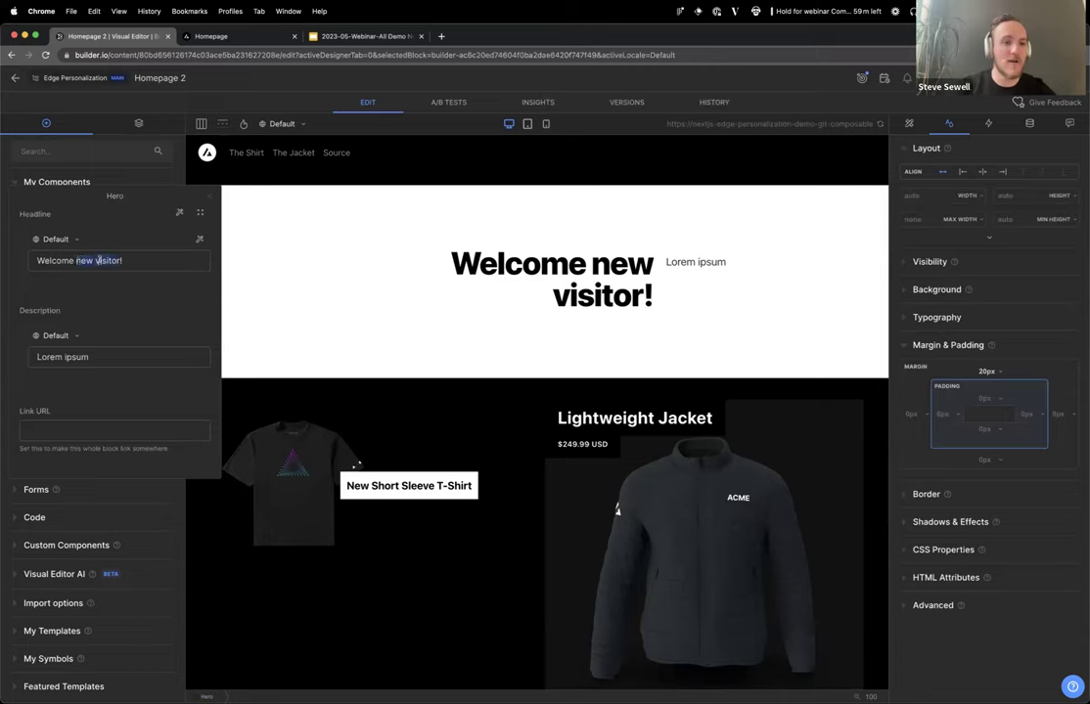
pyautogui.write('jhacke')
pyautogui.press('Left')
pyautogui.press('Left')
pyautogui.press('Left')
pyautogui.press('Left')
pyautogui.press('BackSpace')
pyautogui.press('Right')
pyautogui.press('Right')
pyautogui.press('Right')
pyautogui.press('Right')
pyautogui.write('t lover')
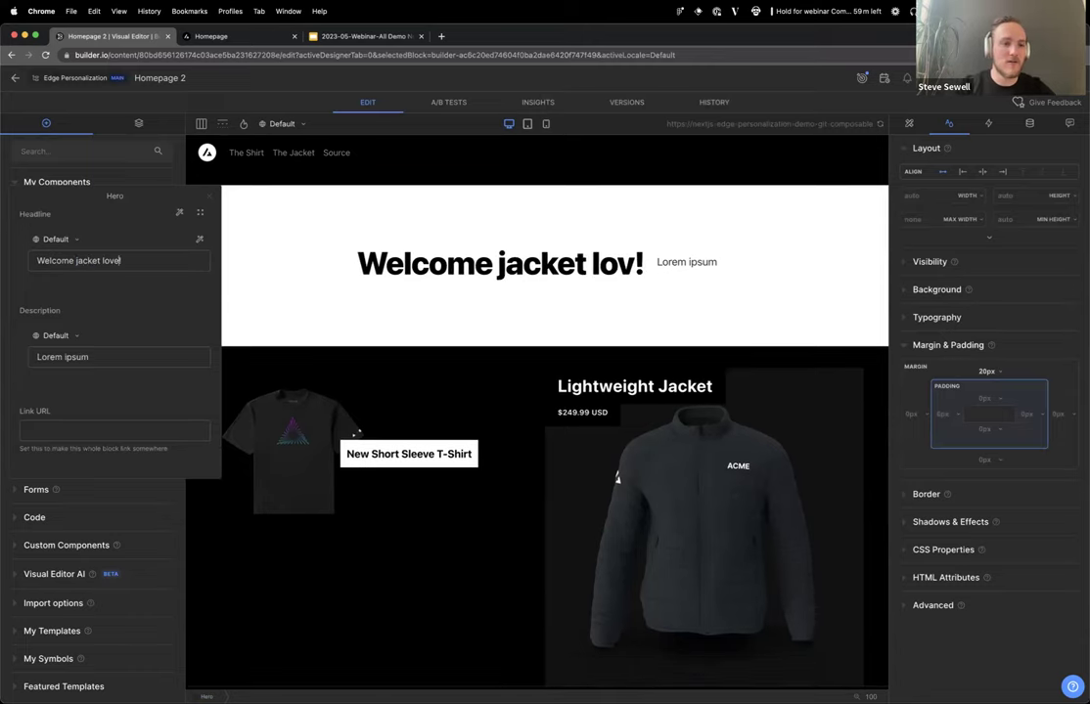
# Set the Hero's description to "I bet it's cold where you are!" and close its options.
pyautogui.tripleClick(75, 354)
pyautogui.write('I bet ')
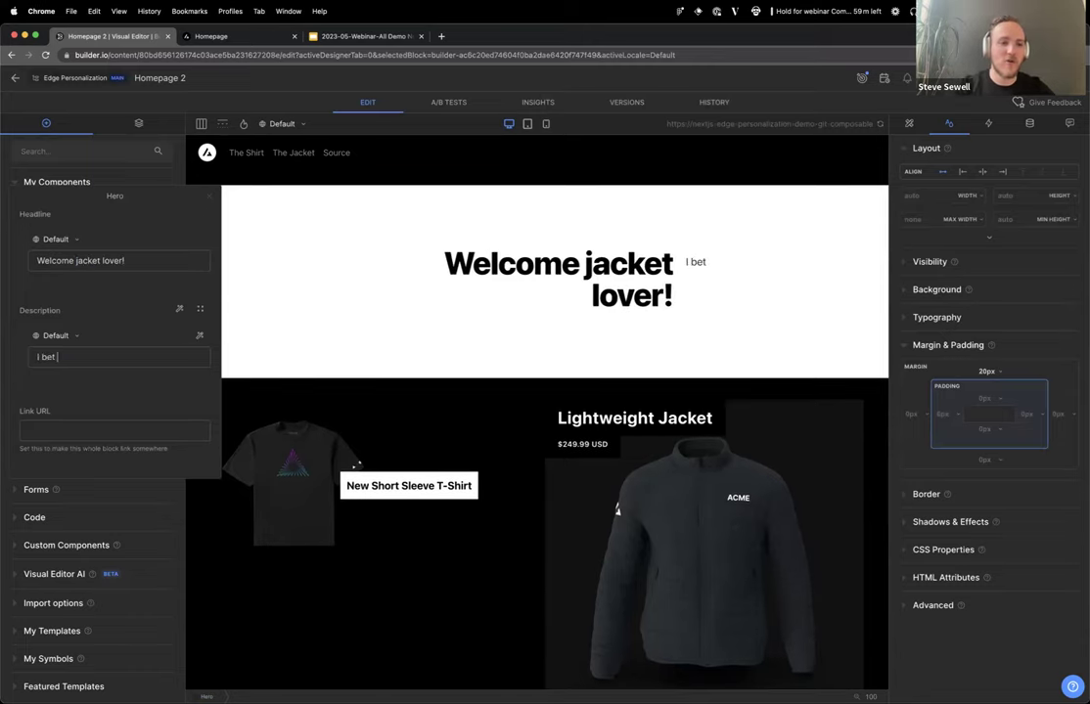
pyautogui.write("it's cold where you are!")
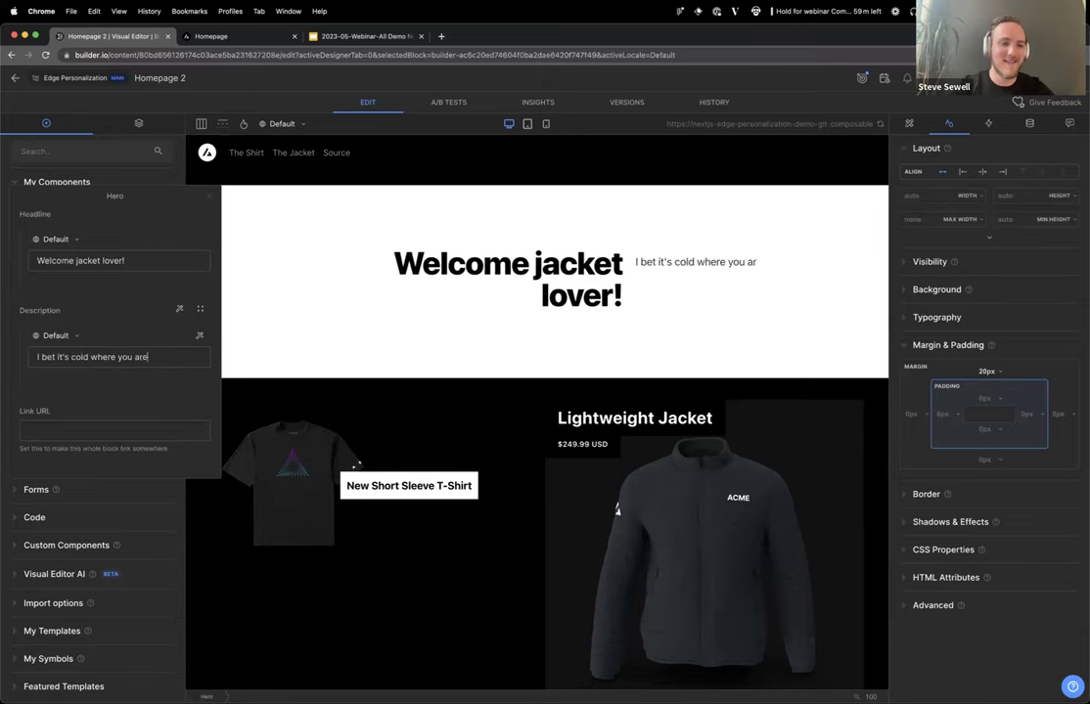
pyautogui.press('Escape')
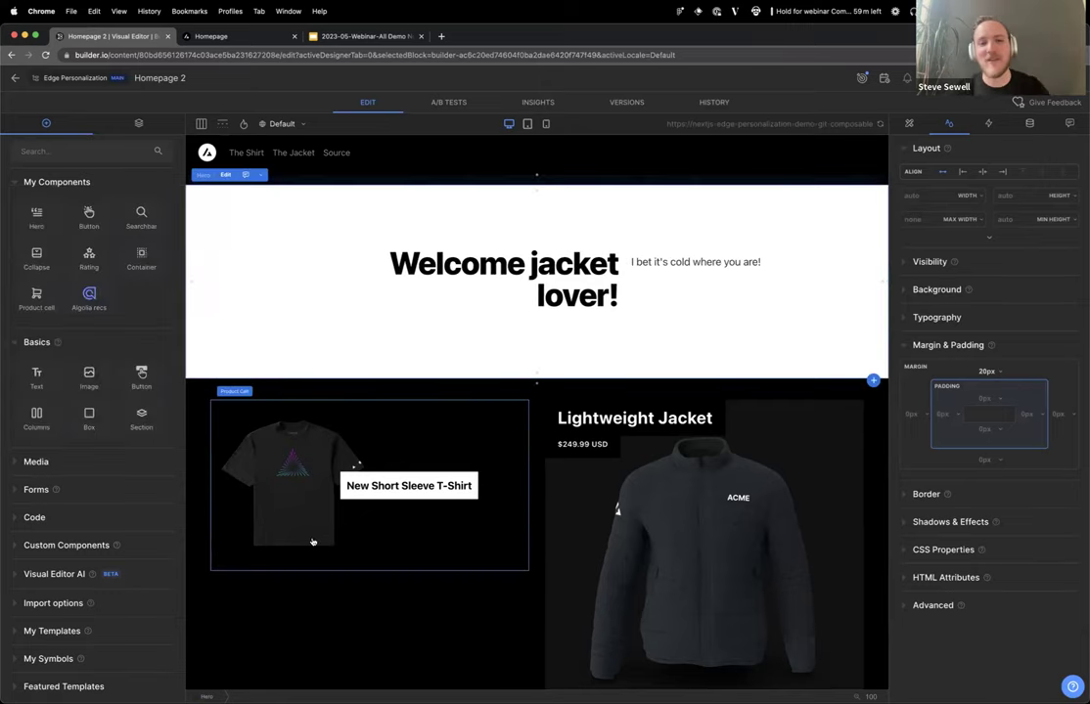
pyautogui.click(350, 622)
pyautogui.click(194, 386)
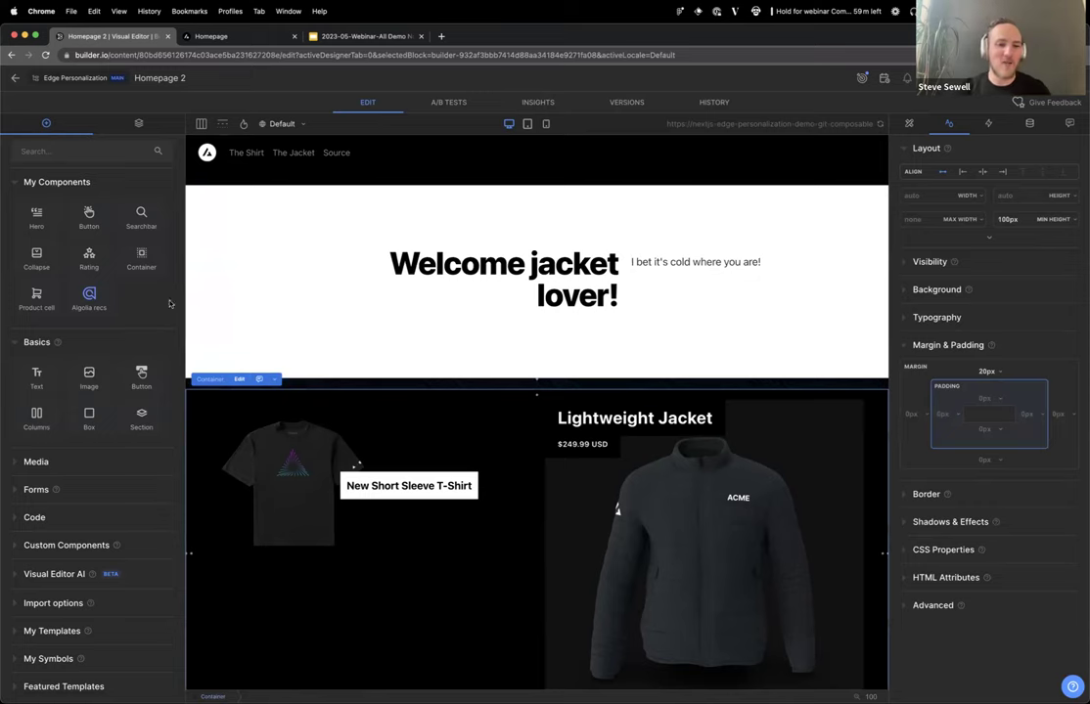
pyautogui.press('Escape')
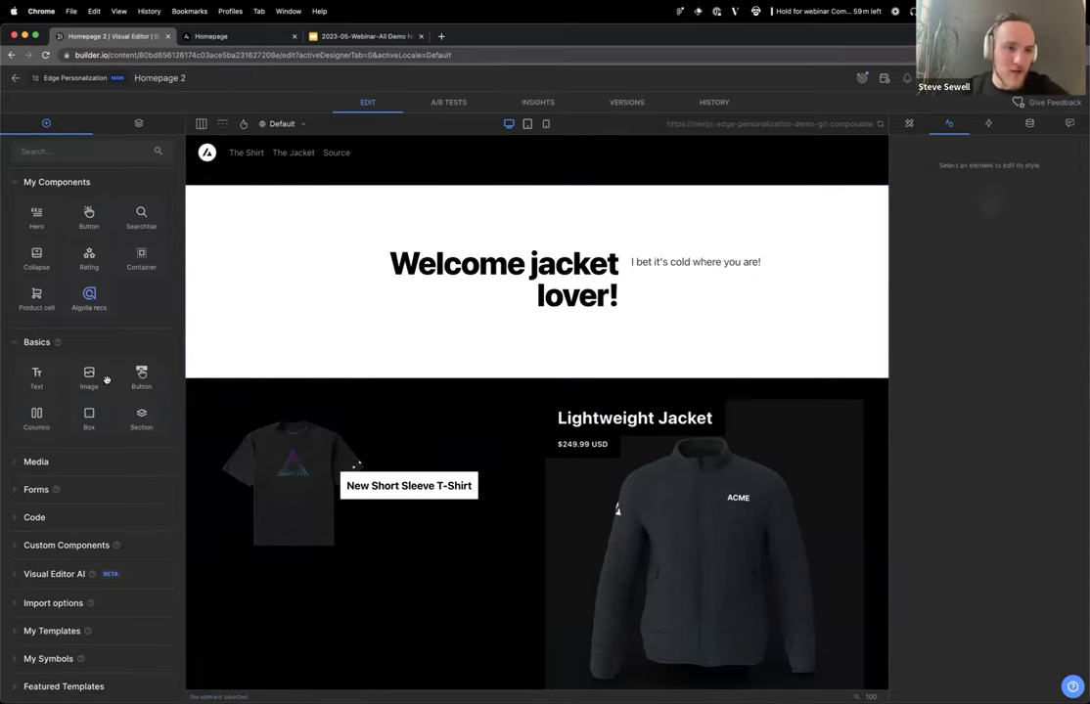
# Insert an Image block between the Hero and the product container and shorten it to an aspect ratio of about 0.23.
pyautogui.moveTo(76, 377); pyautogui.dragTo(456, 377)
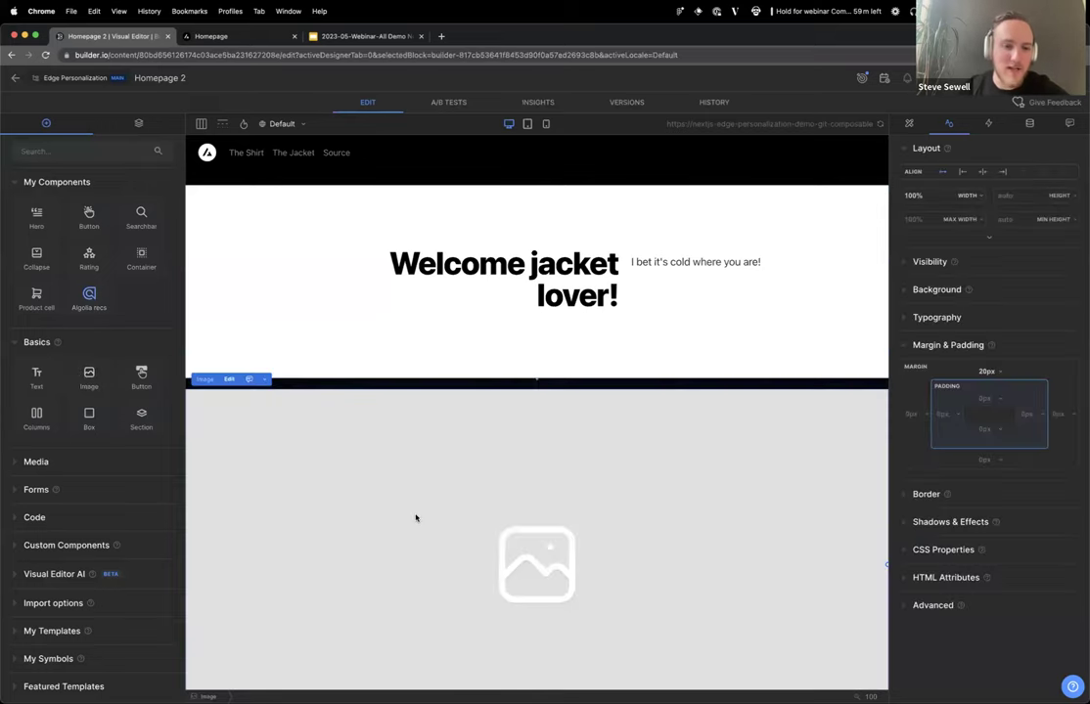
pyautogui.scroll(-3, 419, 513)
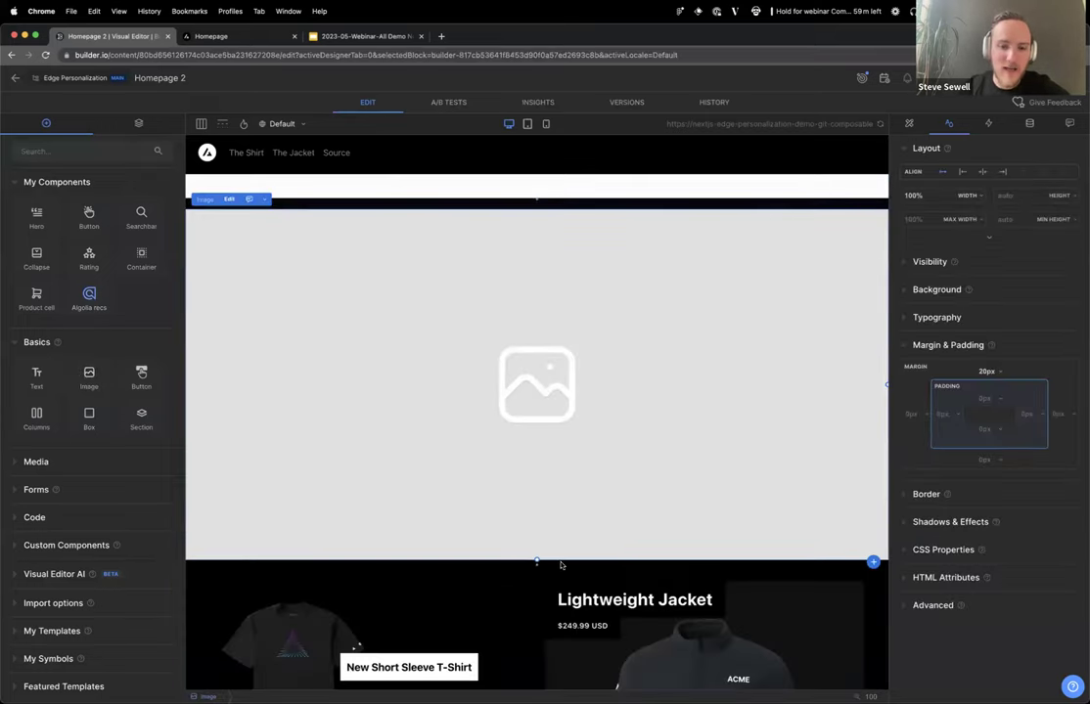
pyautogui.moveTo(537, 562); pyautogui.dragTo(537, 372)
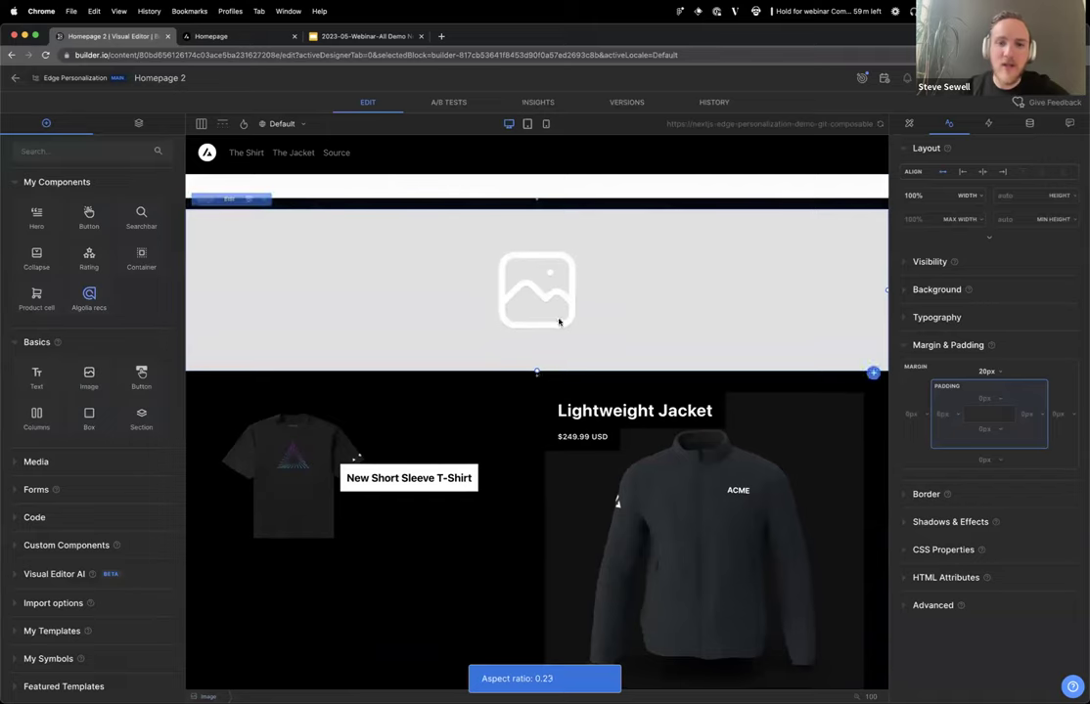
# Fill the Image block with the midtown_manhattan_skyline picture from the Cloudinary media library.
pyautogui.doubleClick(450, 391)
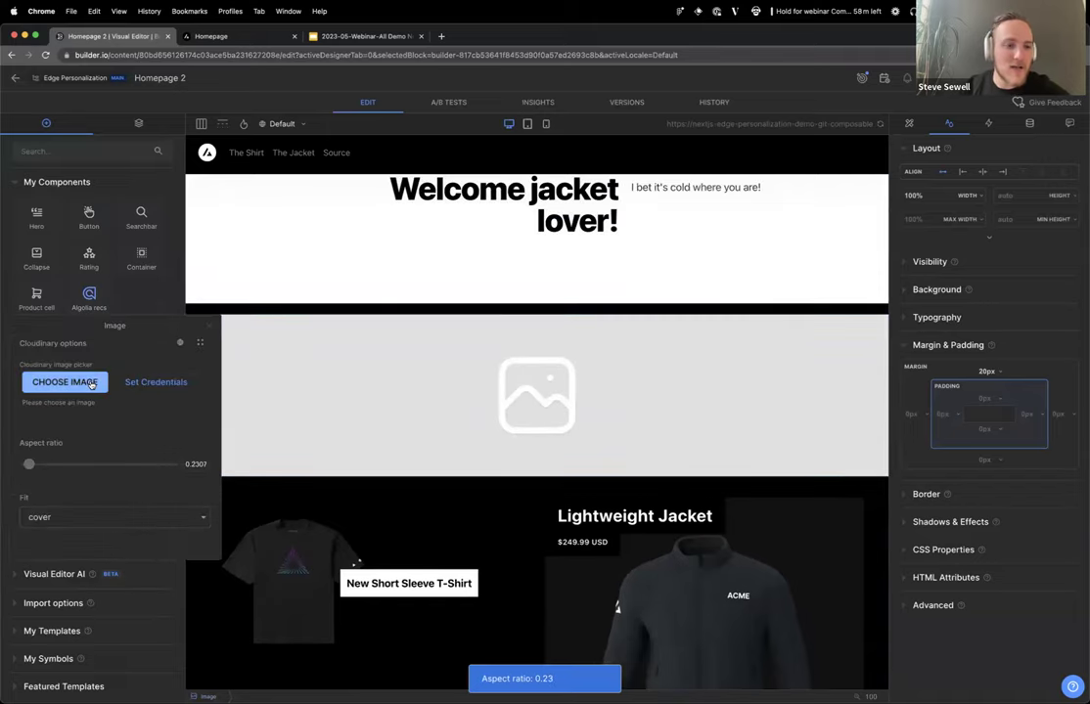
pyautogui.click(91, 383)
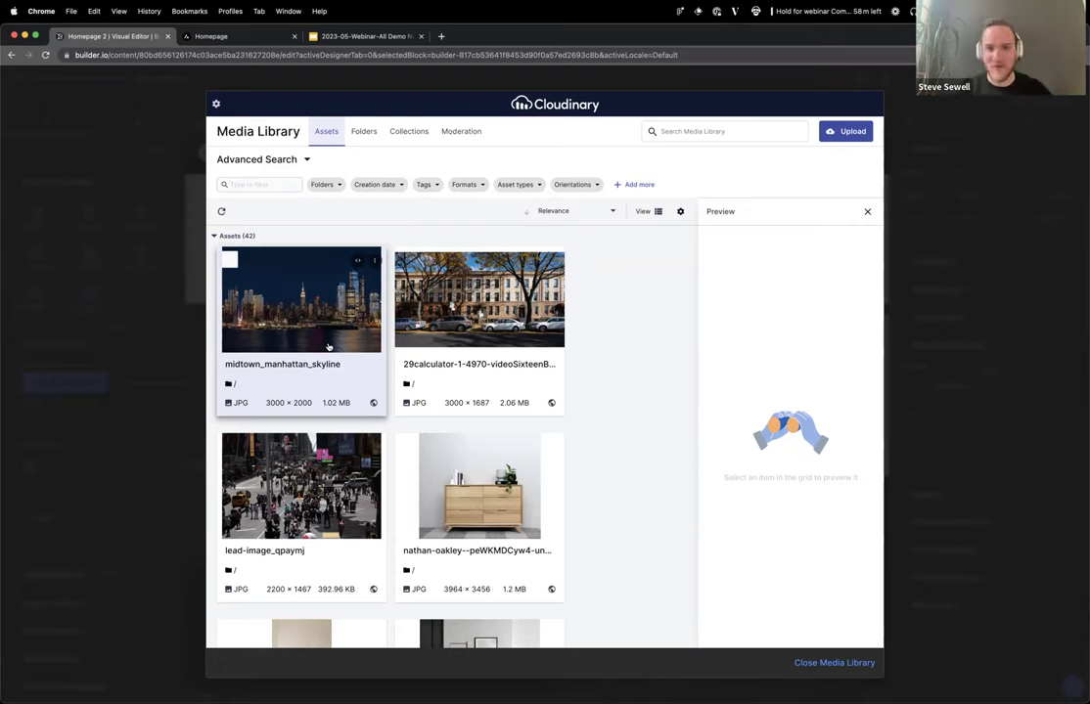
pyautogui.scroll(-1, 328, 347)
pyautogui.scroll(1, 389, 413)
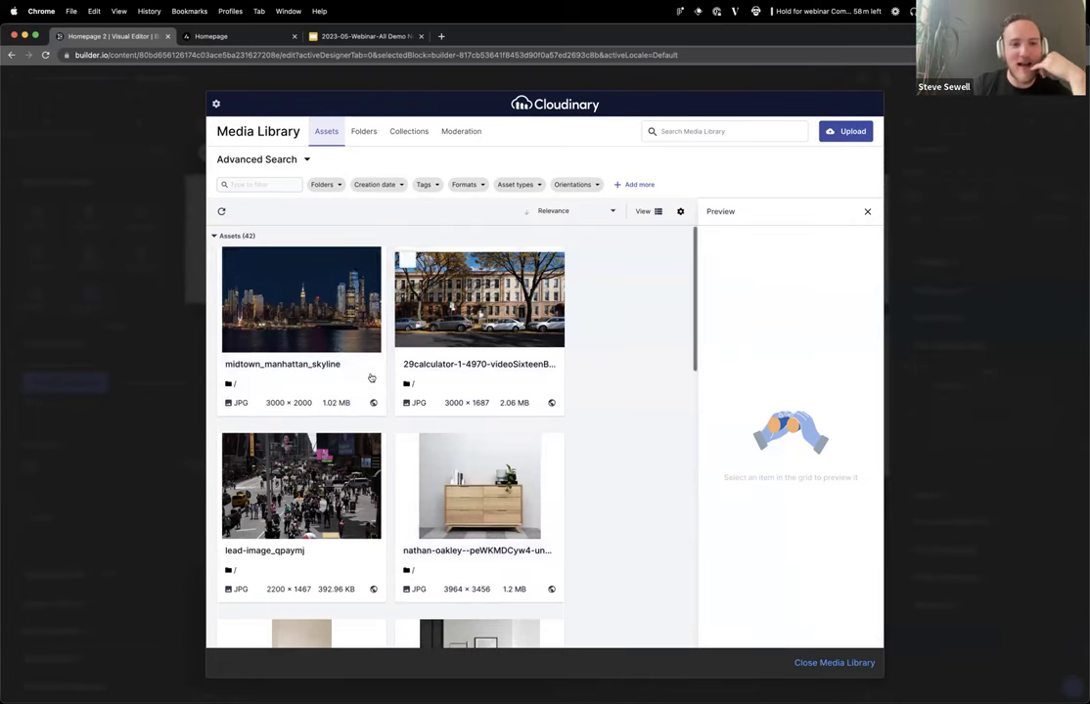
pyautogui.click(317, 322)
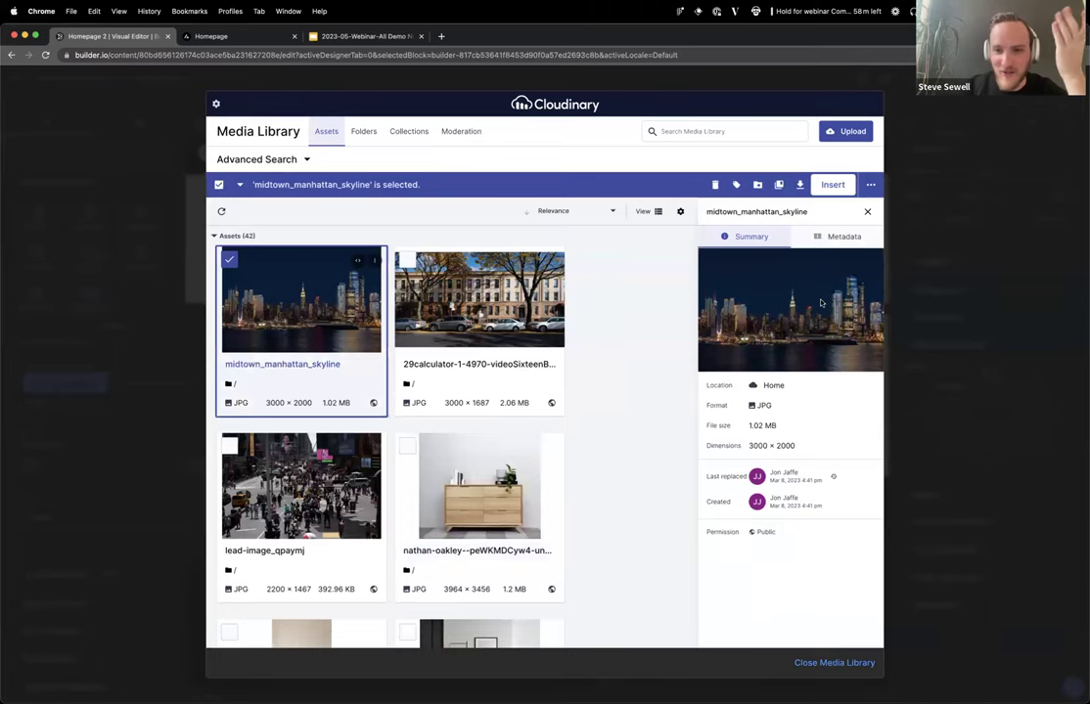
pyautogui.click(833, 184)
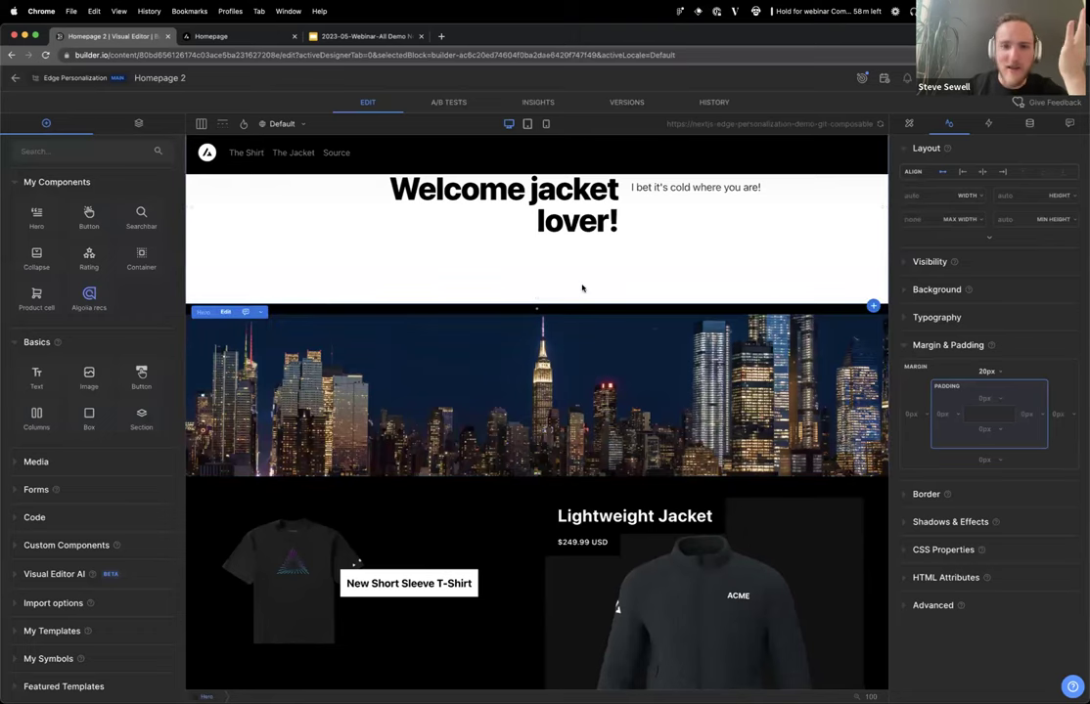
# Publish the Homepage 2 variant with the new Hero text and skyline image, and open its live page.
pyautogui.click(581, 287)
pyautogui.scroll(1, 581, 288)
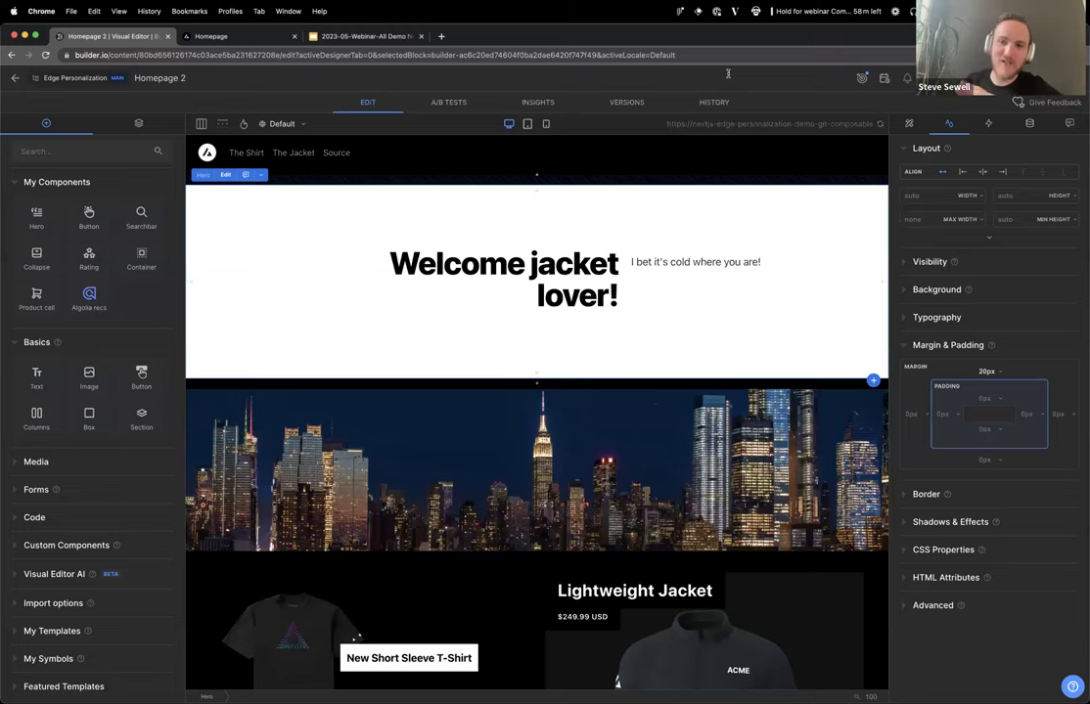
pyautogui.scroll(-5, 625, 219)
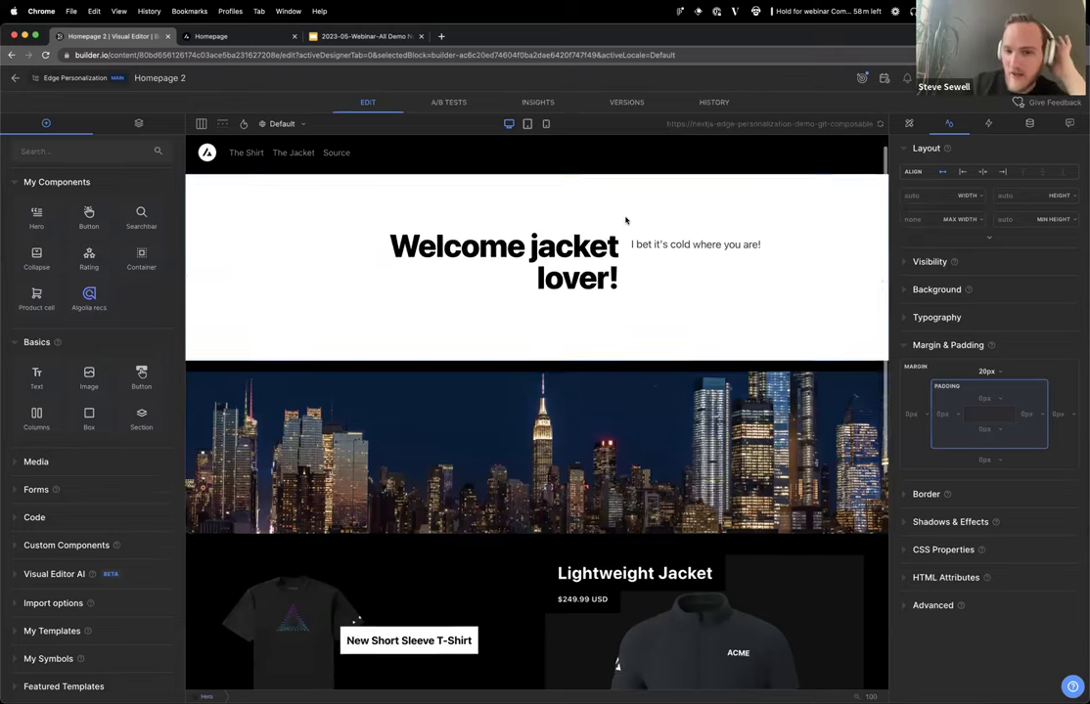
pyautogui.click(435, 554)
pyautogui.scroll(5, 421, 431)
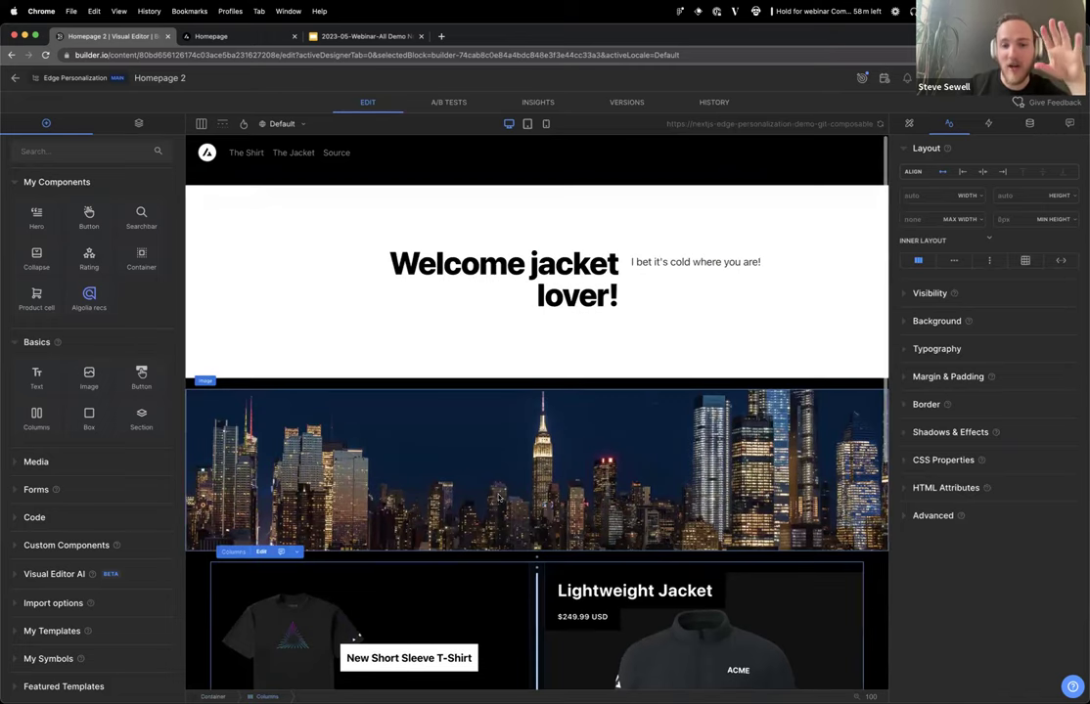
pyautogui.click(511, 410)
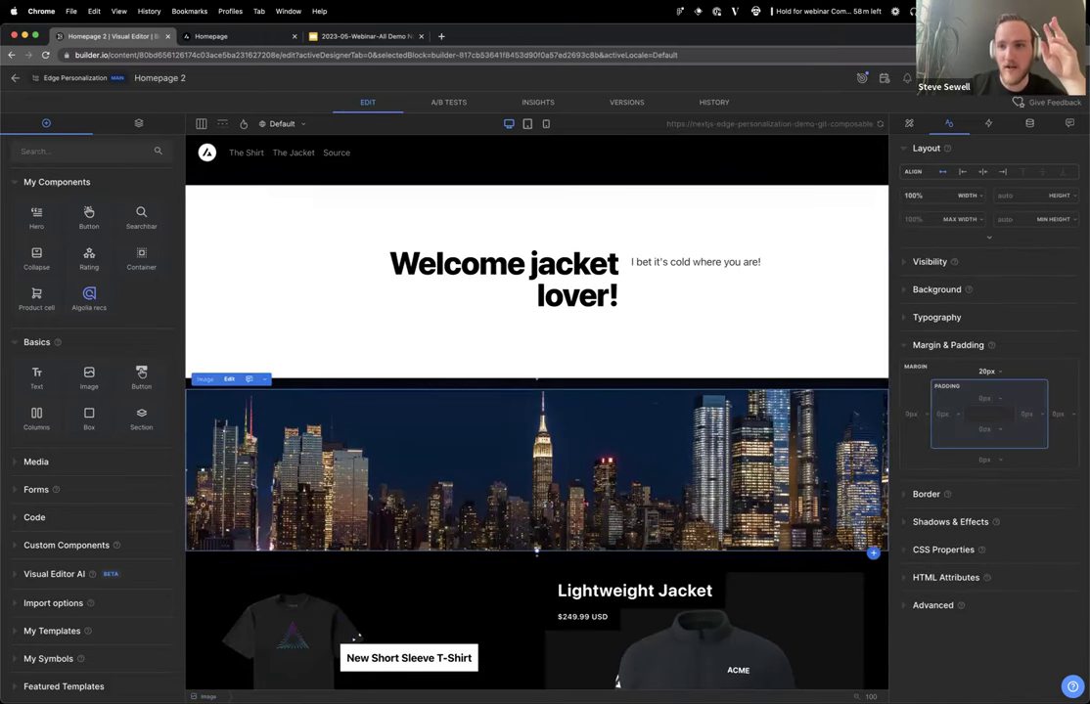
pyautogui.press('super+s')
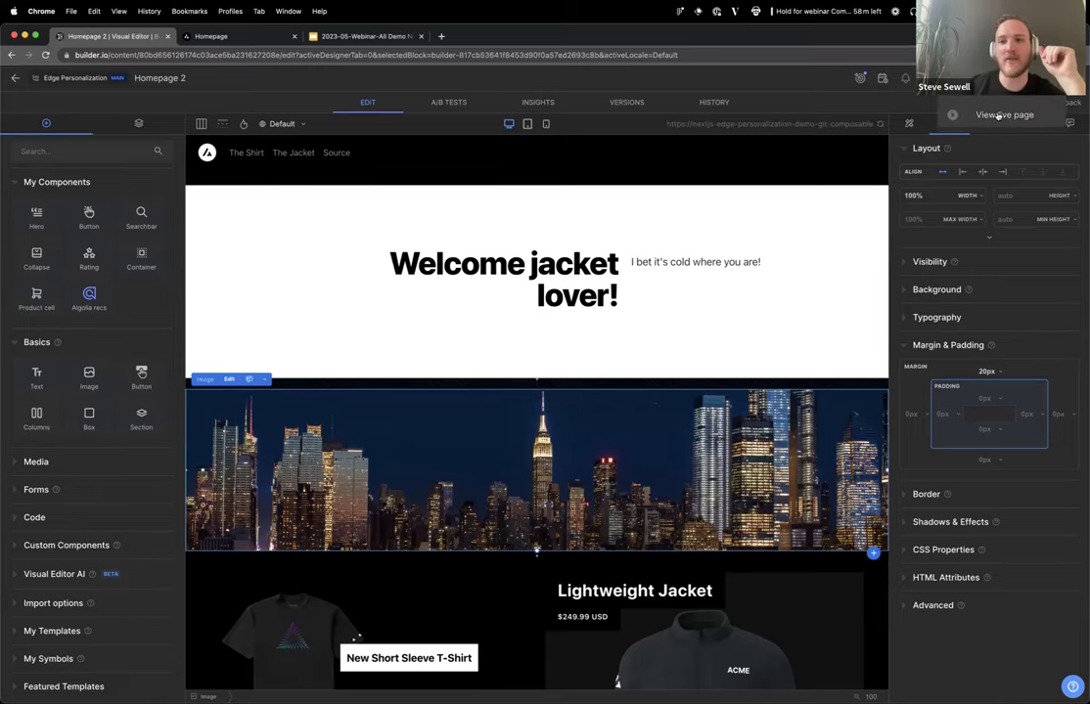
pyautogui.click(998, 113)
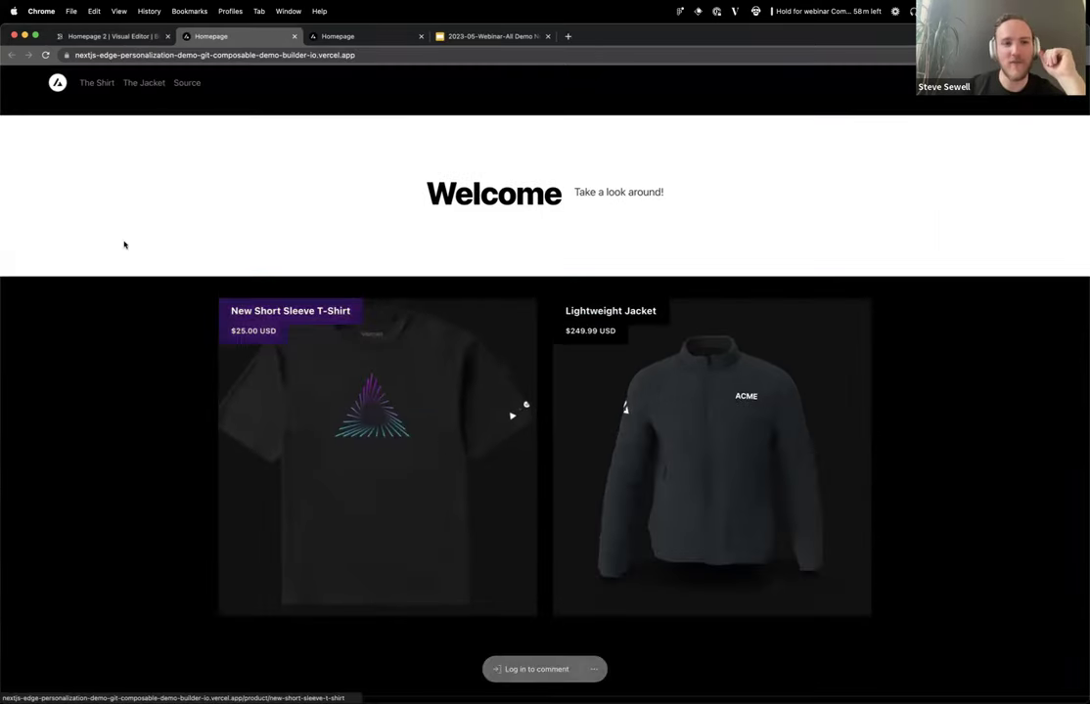
# Check the live personalization by visiting the jacket and shirt product pages, returning to the storefront homepage in between.
pyautogui.click(149, 84)
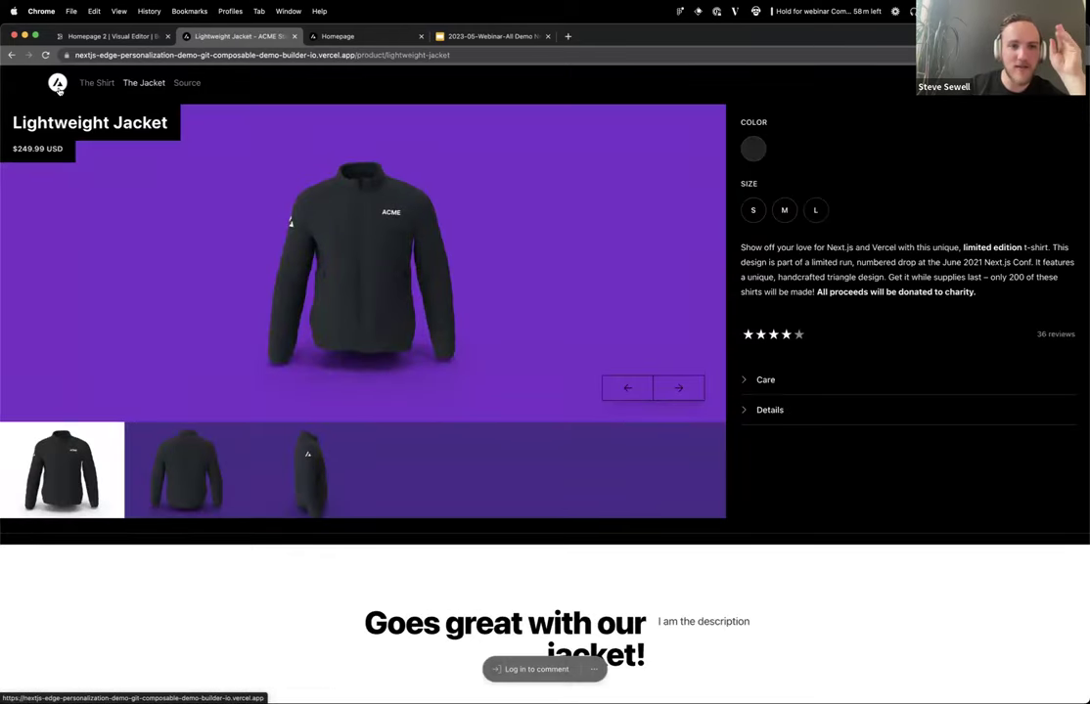
pyautogui.click(58, 86)
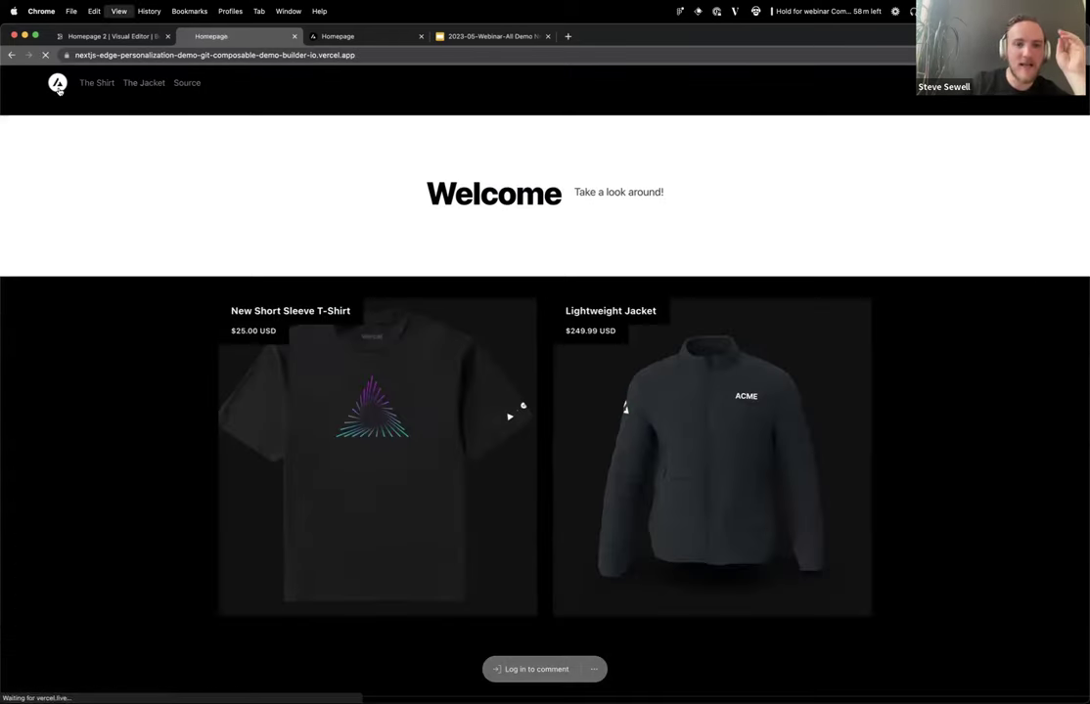
pyautogui.click(96, 83)
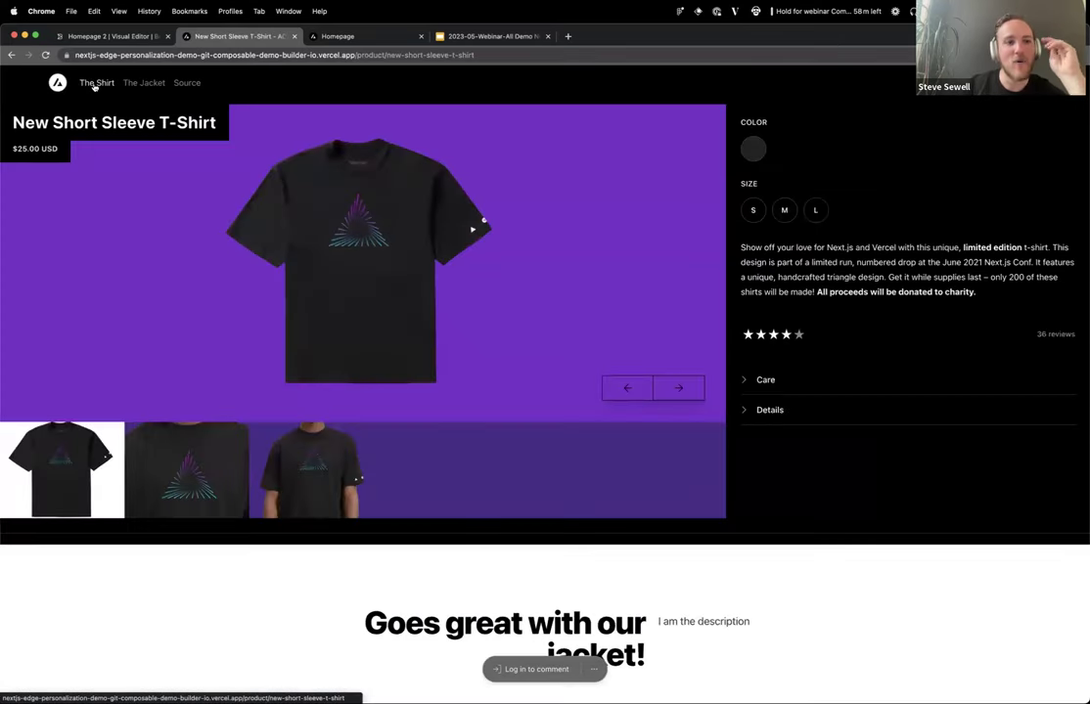
pyautogui.click(140, 83)
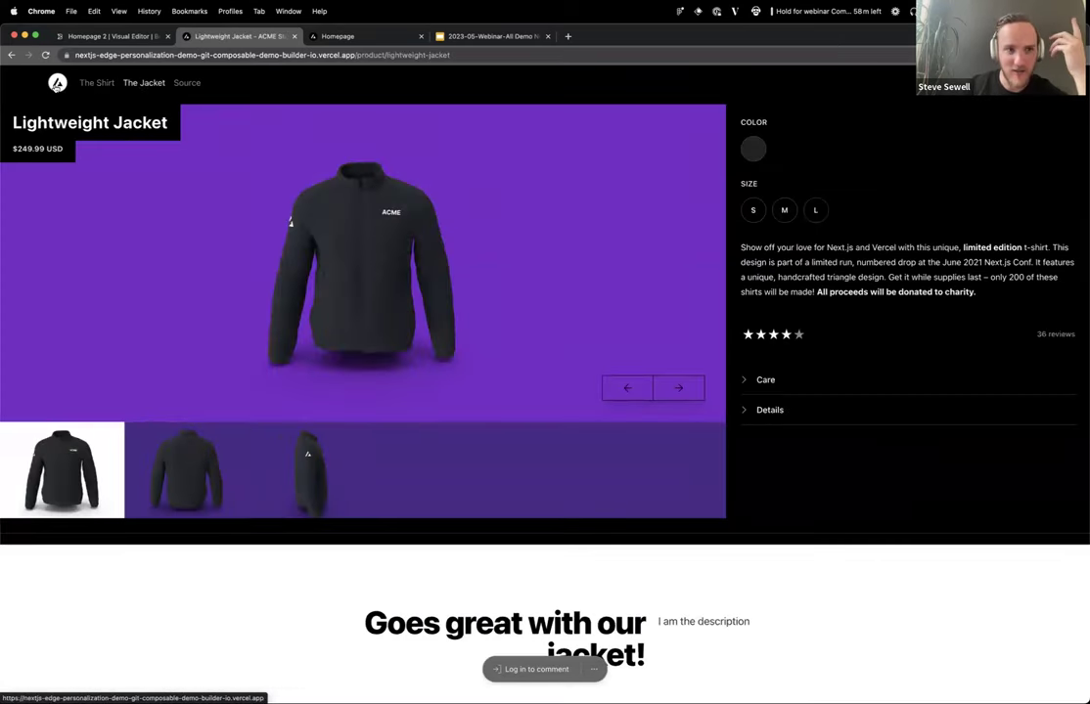
pyautogui.click(57, 85)
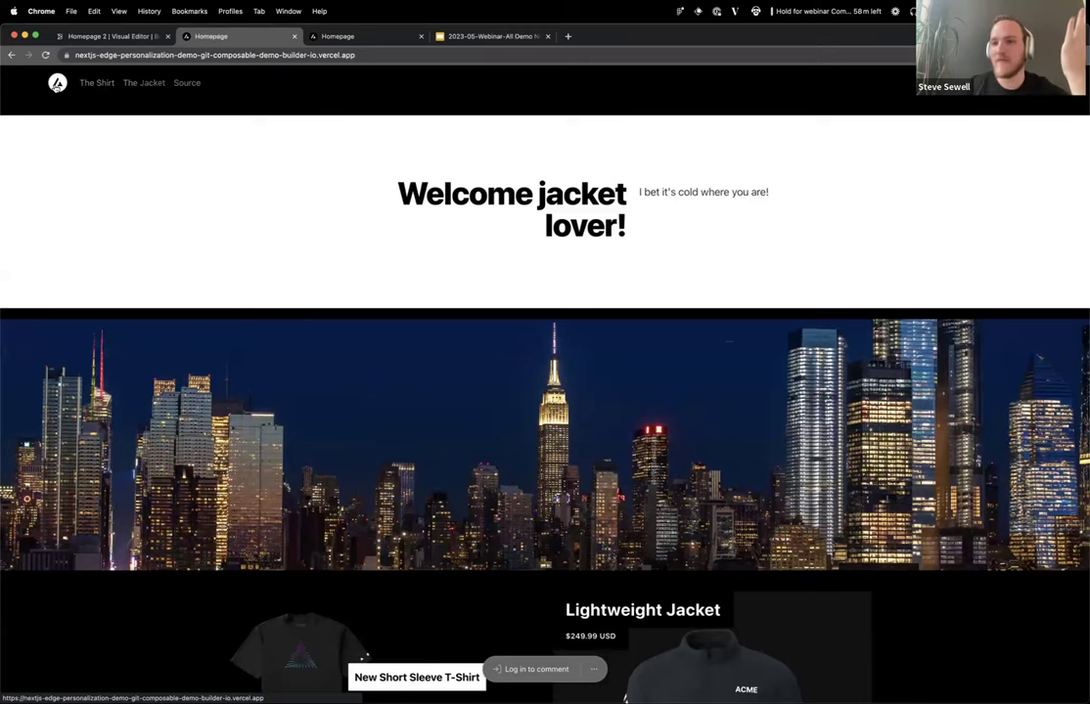
pyautogui.click(140, 84)
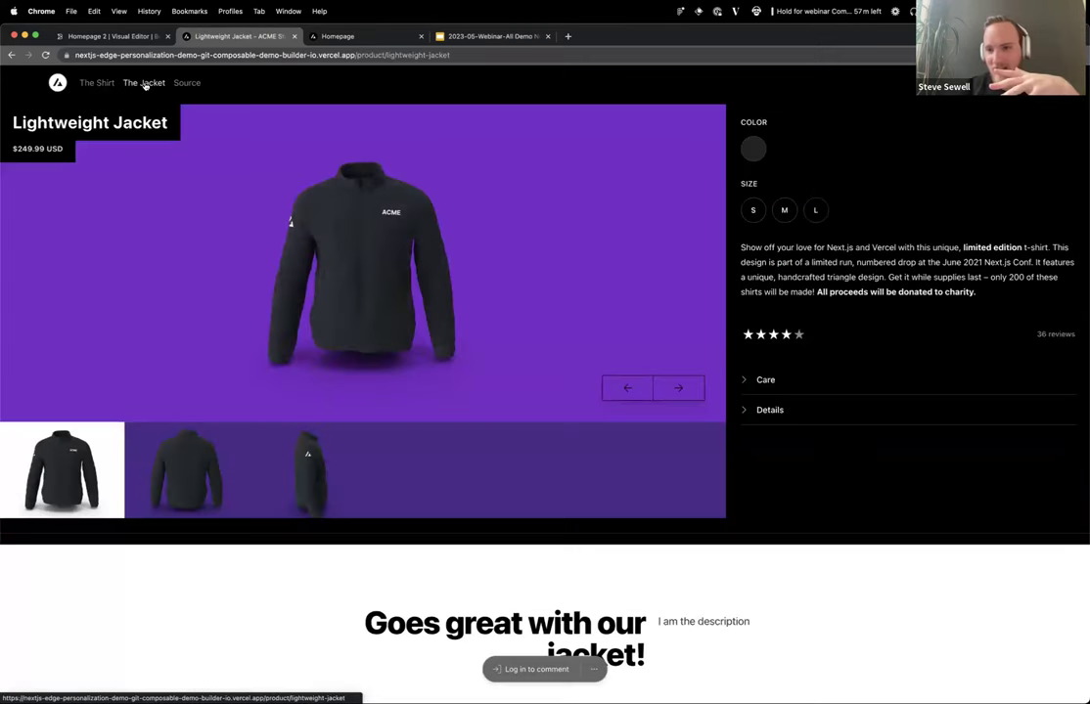
pyautogui.click(58, 83)
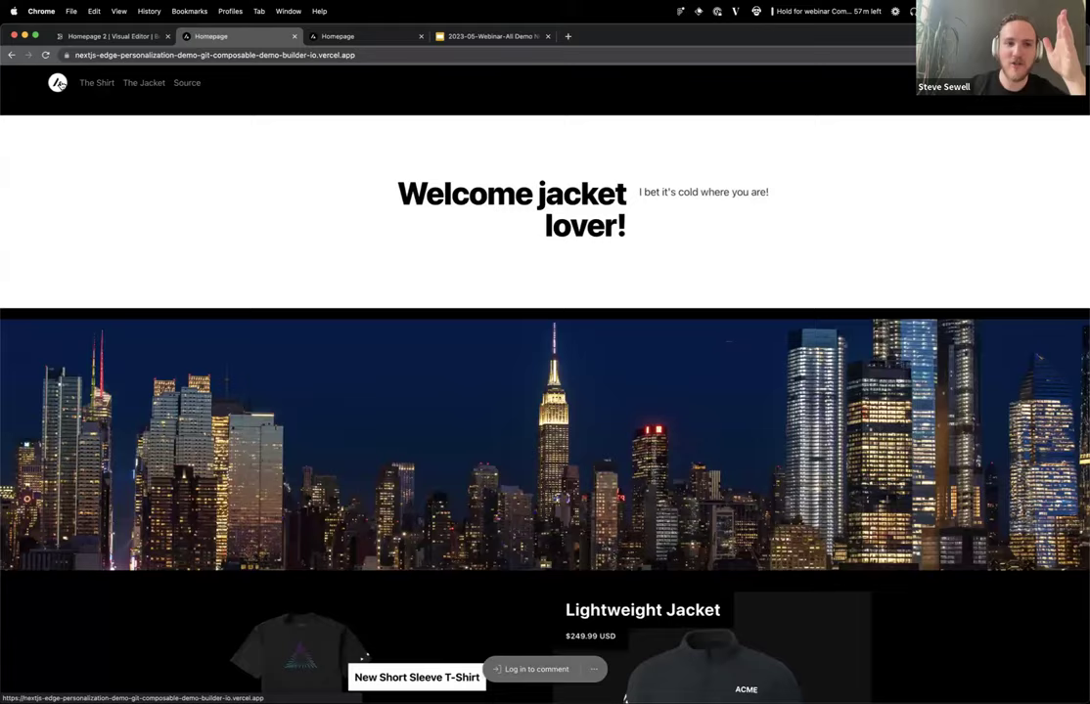
pyautogui.click(134, 84)
pyautogui.click(58, 83)
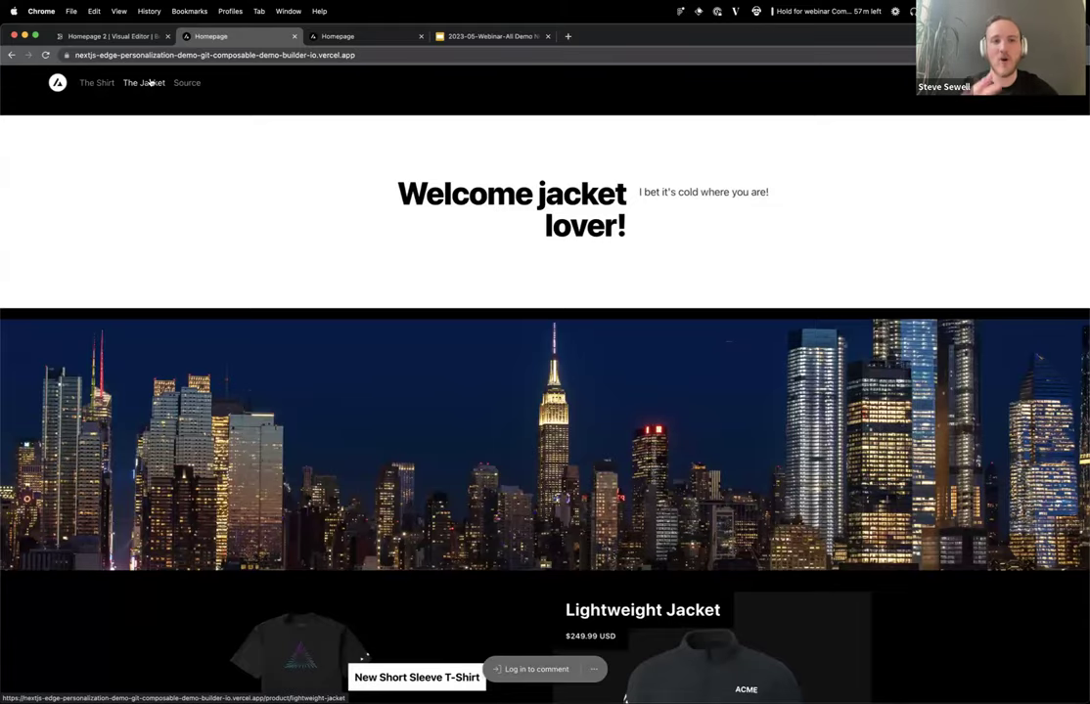
# Copy the live storefront homepage's address and load it in a new browser window.
pyautogui.press('super+l')
pyautogui.press('super+c')
pyautogui.press('super+n')
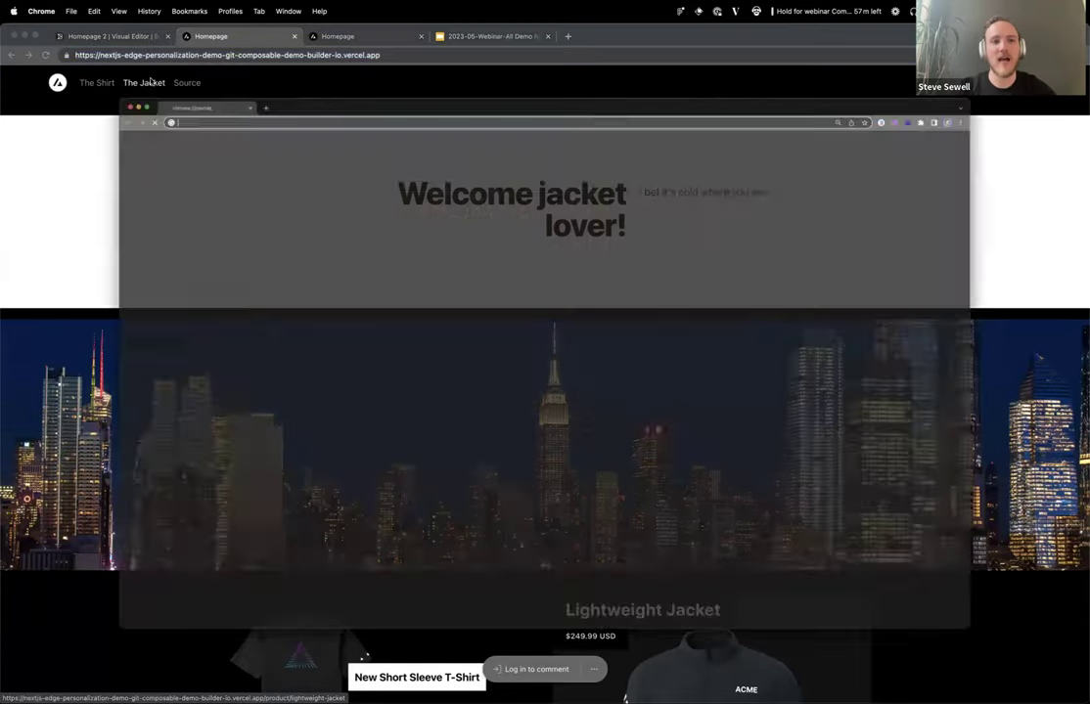
pyautogui.press('super+v')
pyautogui.press('Return')
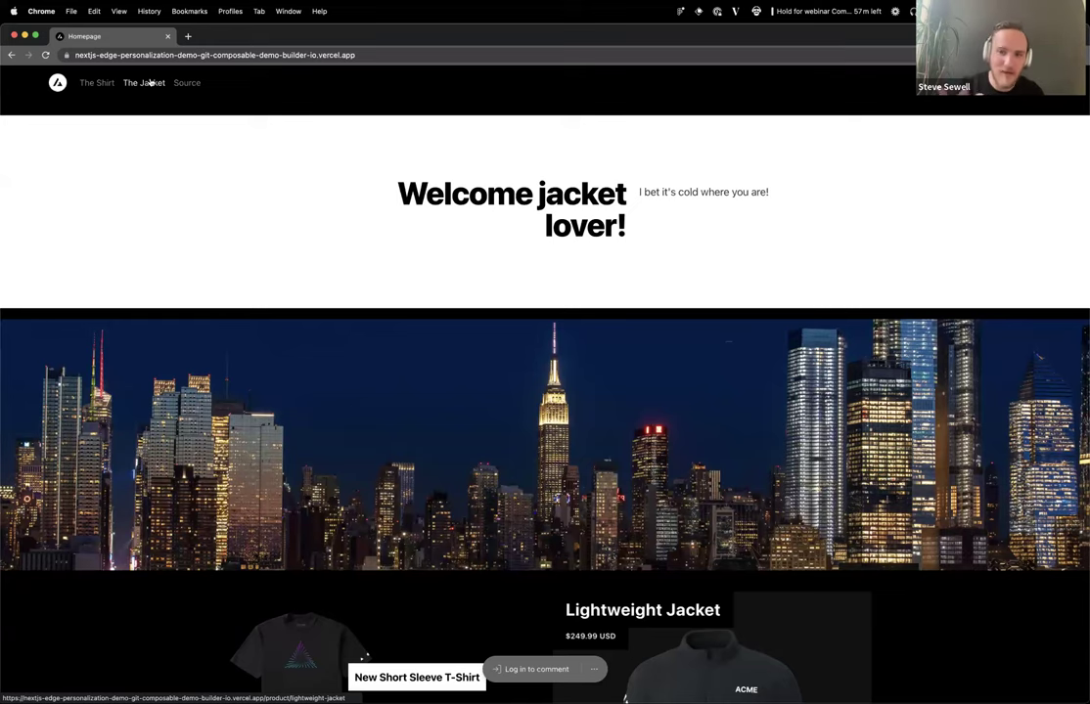
# Visit the shirt product page in the new window and go back to the storefront homepage.
pyautogui.click(105, 82)
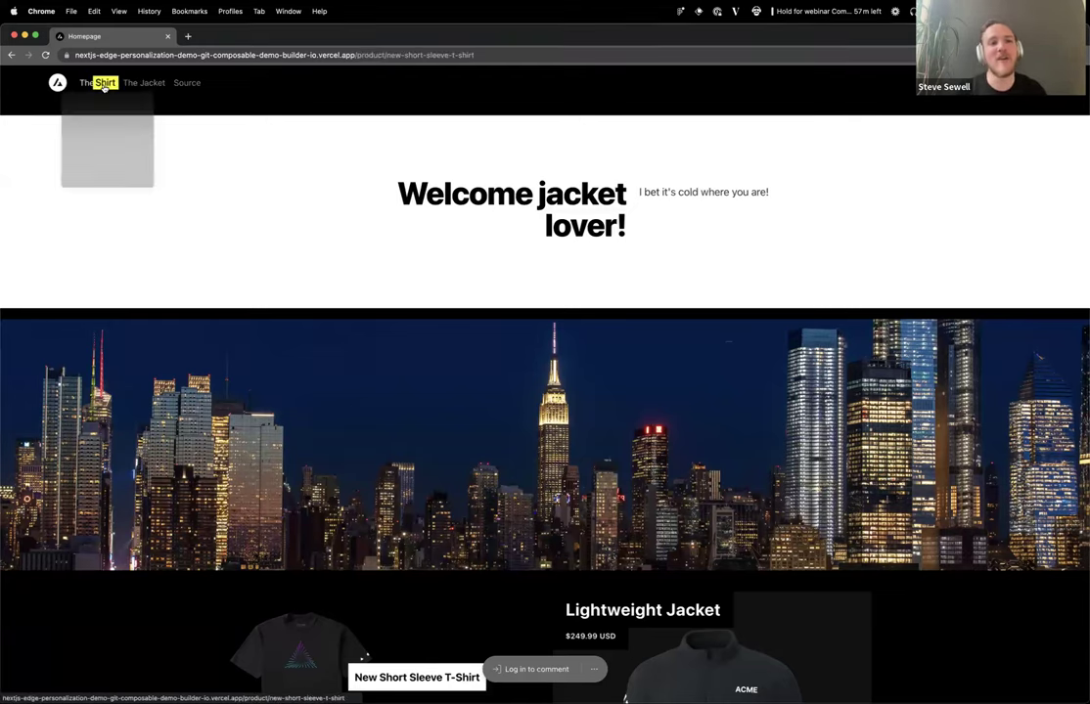
pyautogui.click(108, 104)
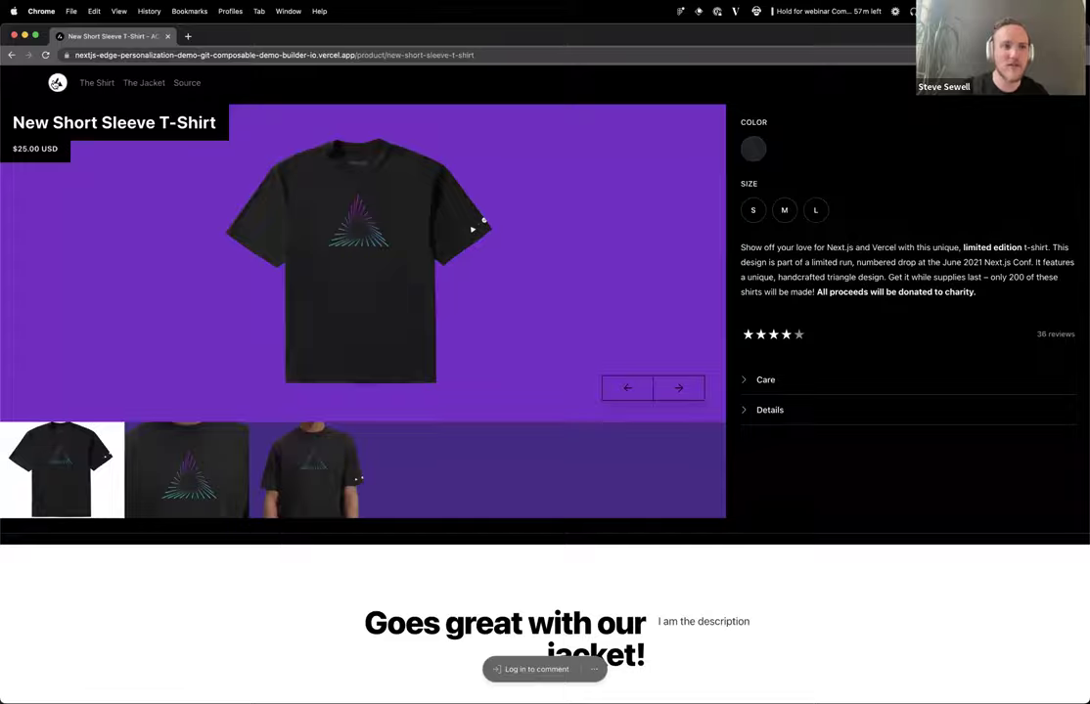
pyautogui.click(56, 81)
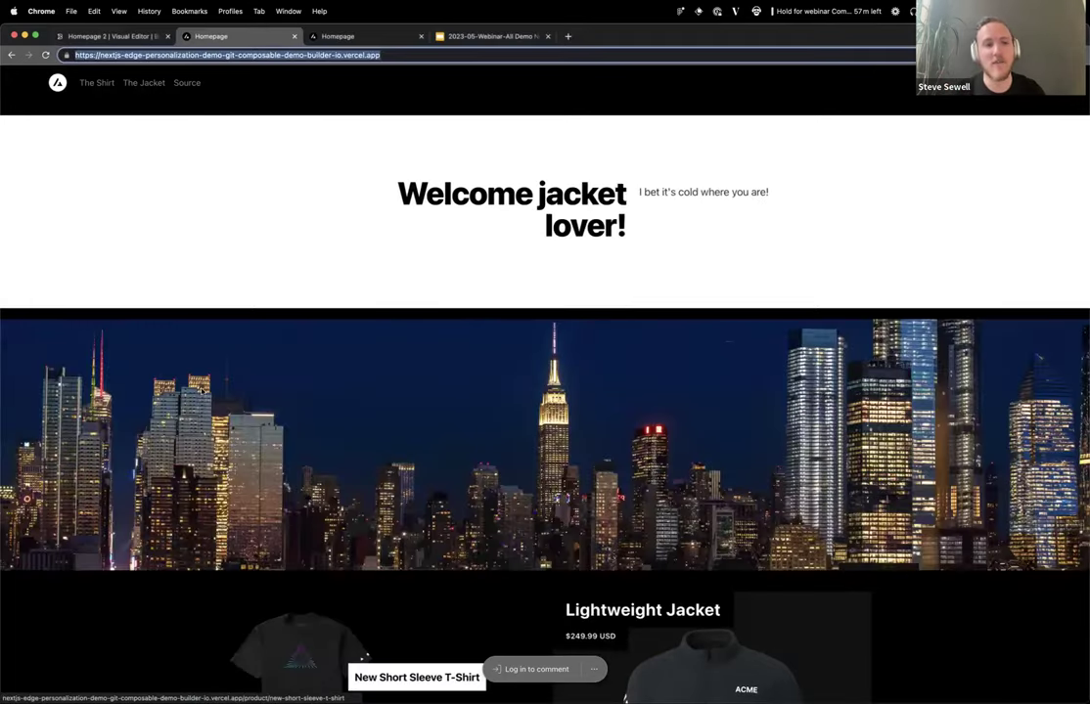
# Switch back to Builder.io, leave the Homepage 2 editor and show the targeting options in Studio.
pyautogui.click(124, 38)
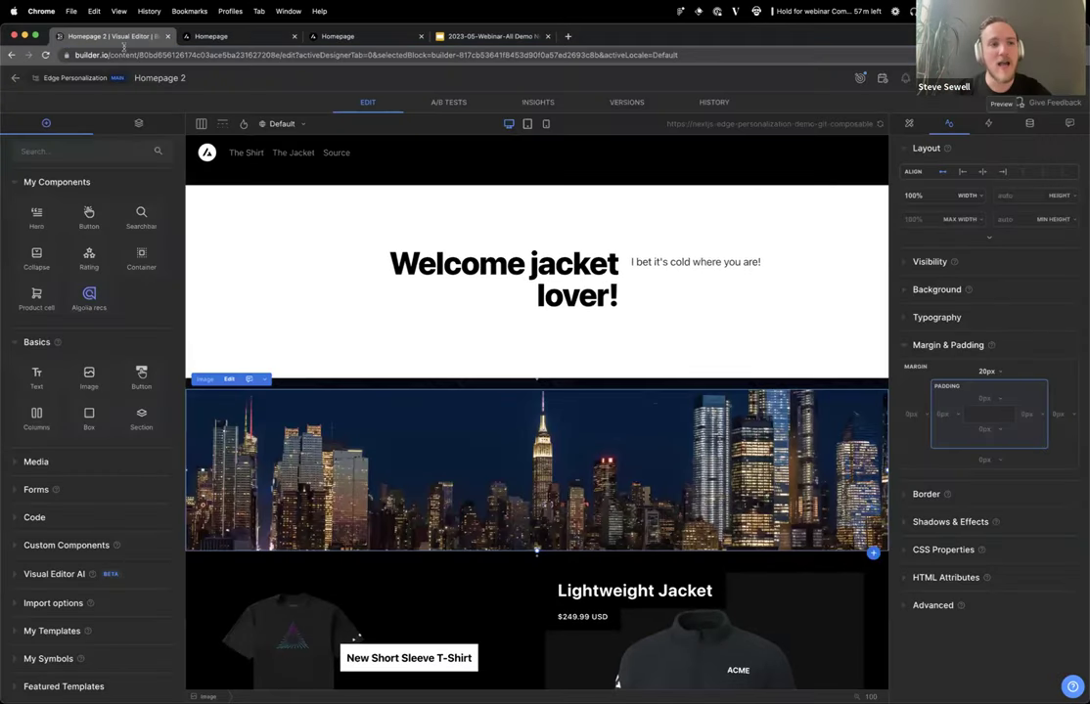
pyautogui.click(5, 71)
pyautogui.click(19, 162)
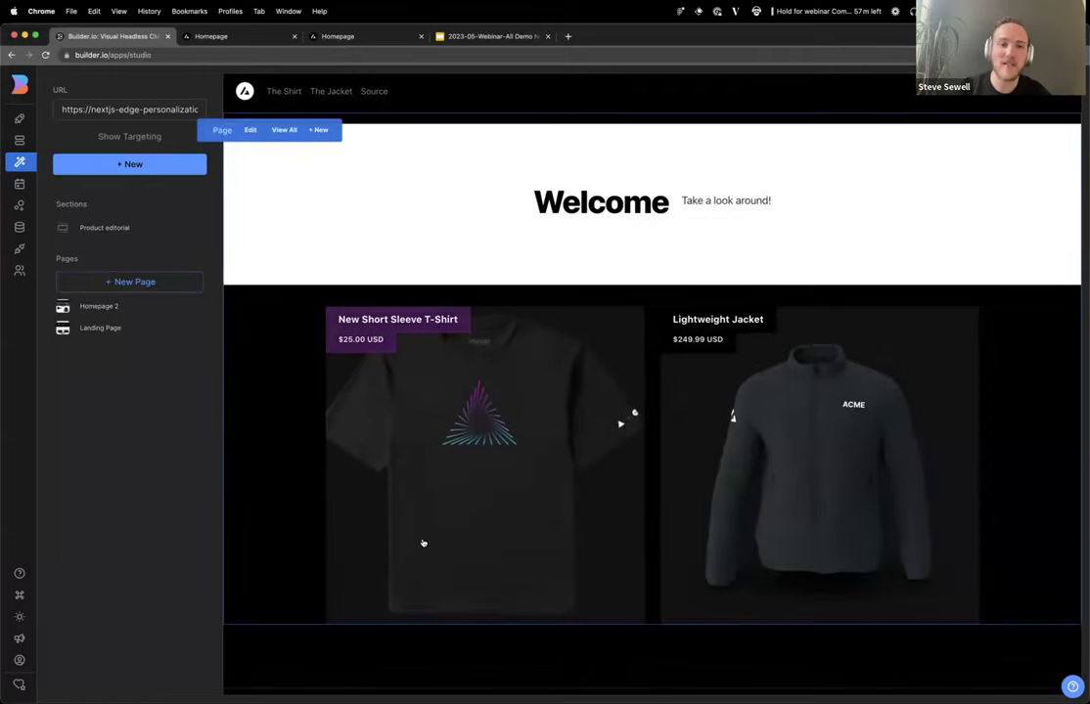
pyautogui.click(130, 137)
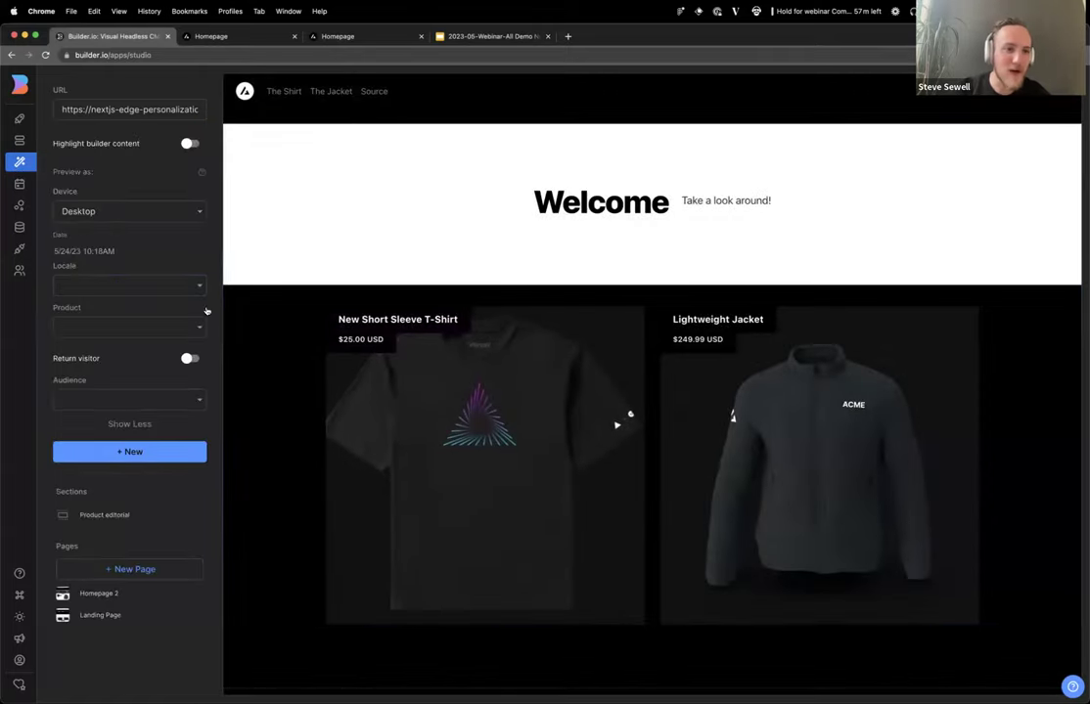
# Preview the site in Studio as the Shirt shopper and Jacket shopper audiences, and open the content list.
pyautogui.click(112, 397)
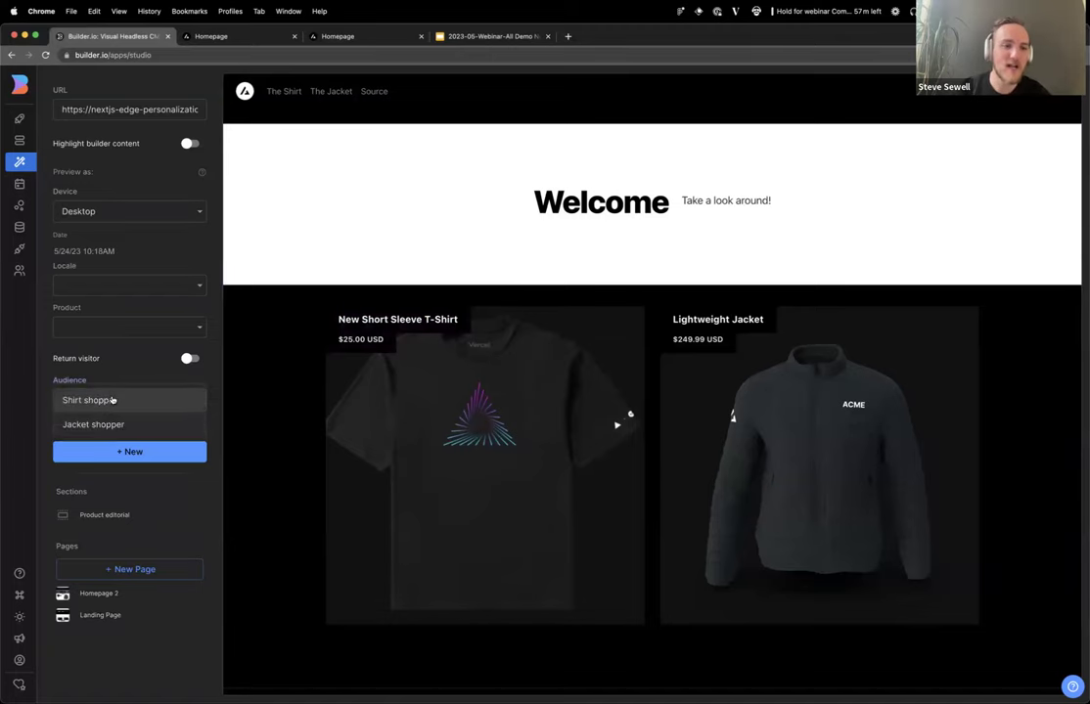
pyautogui.click(113, 400)
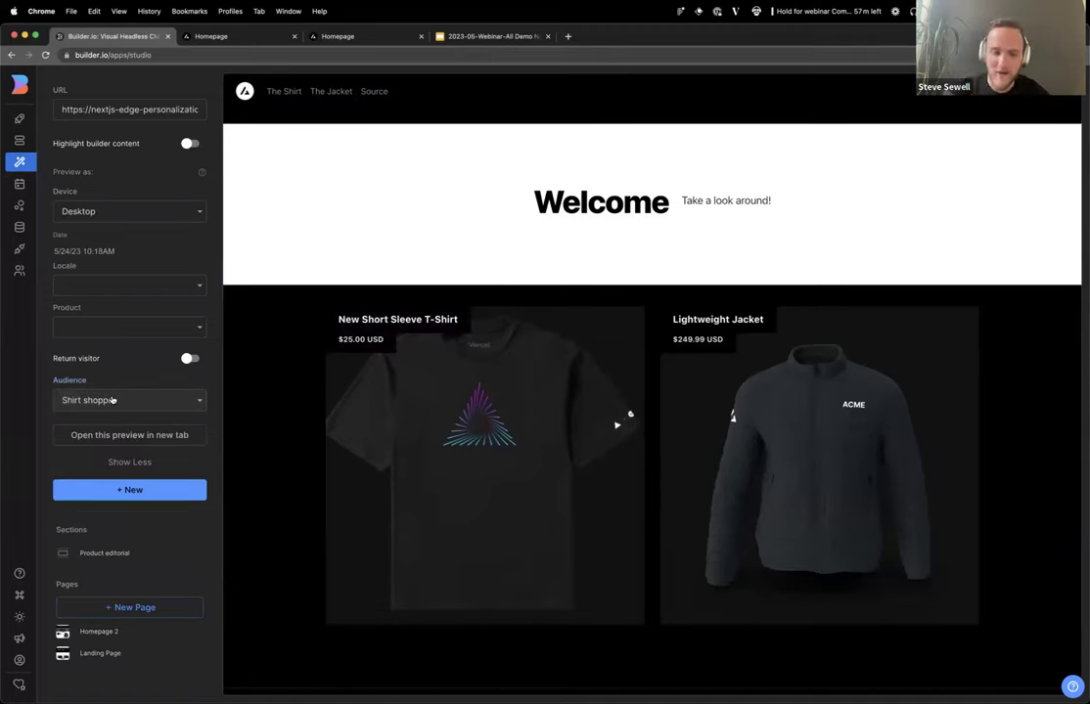
pyautogui.click(103, 400)
pyautogui.click(104, 427)
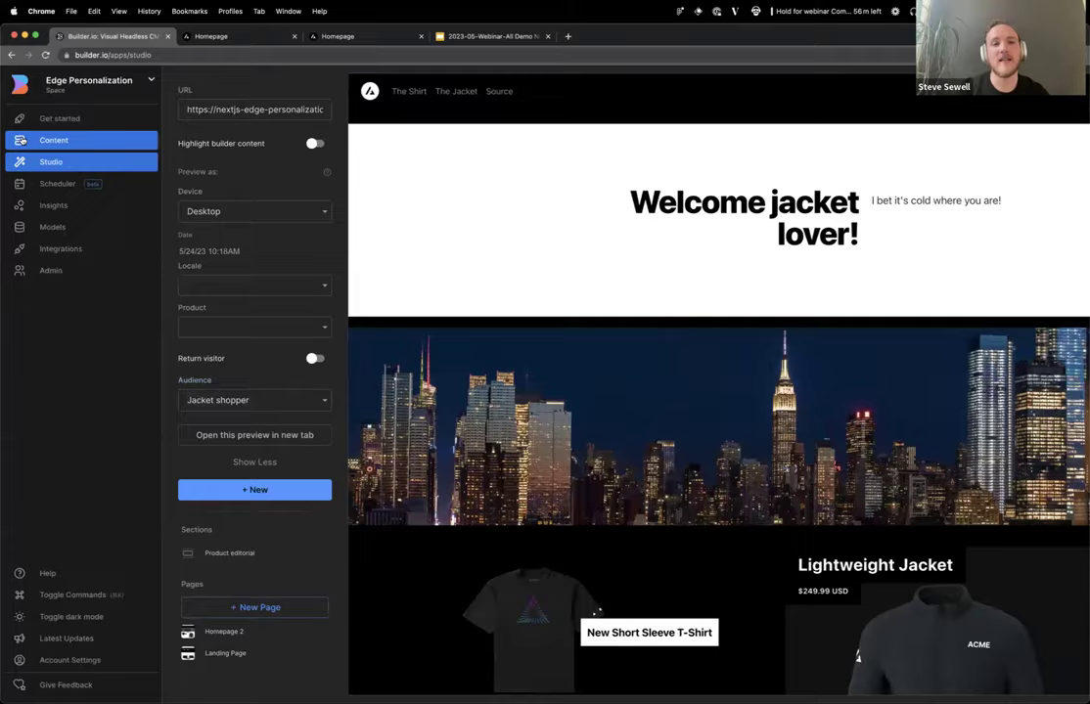
pyautogui.click(21, 140)
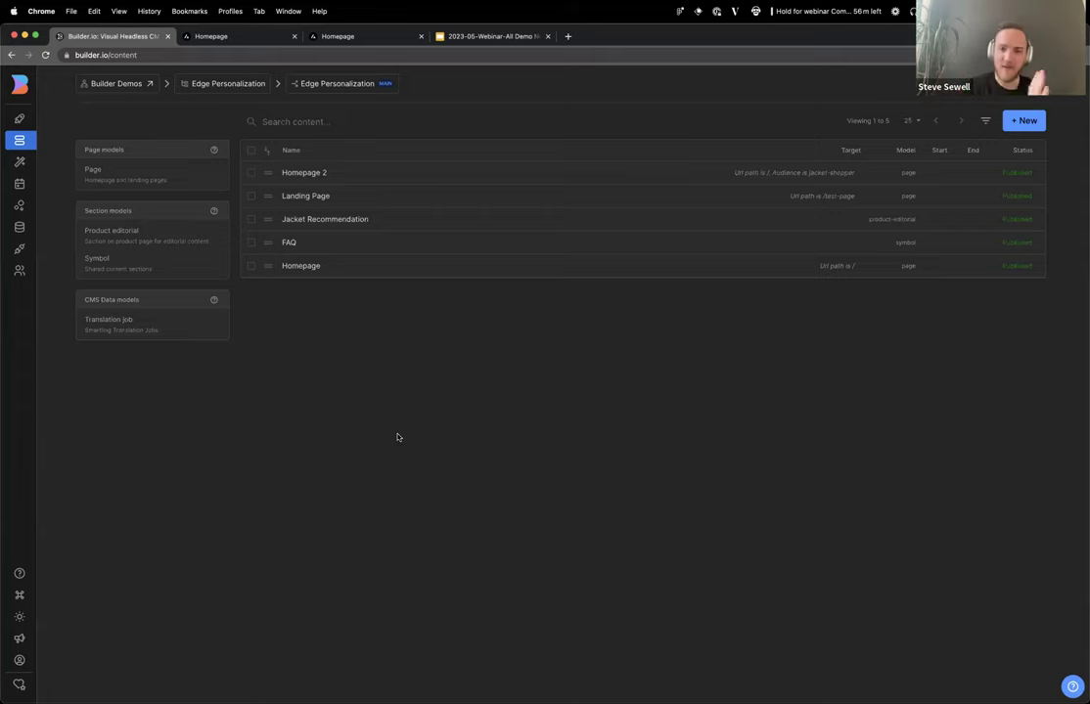
# Switch to the live storefront tab and load the same address in a separate new browser window.
pyautogui.click(208, 36)
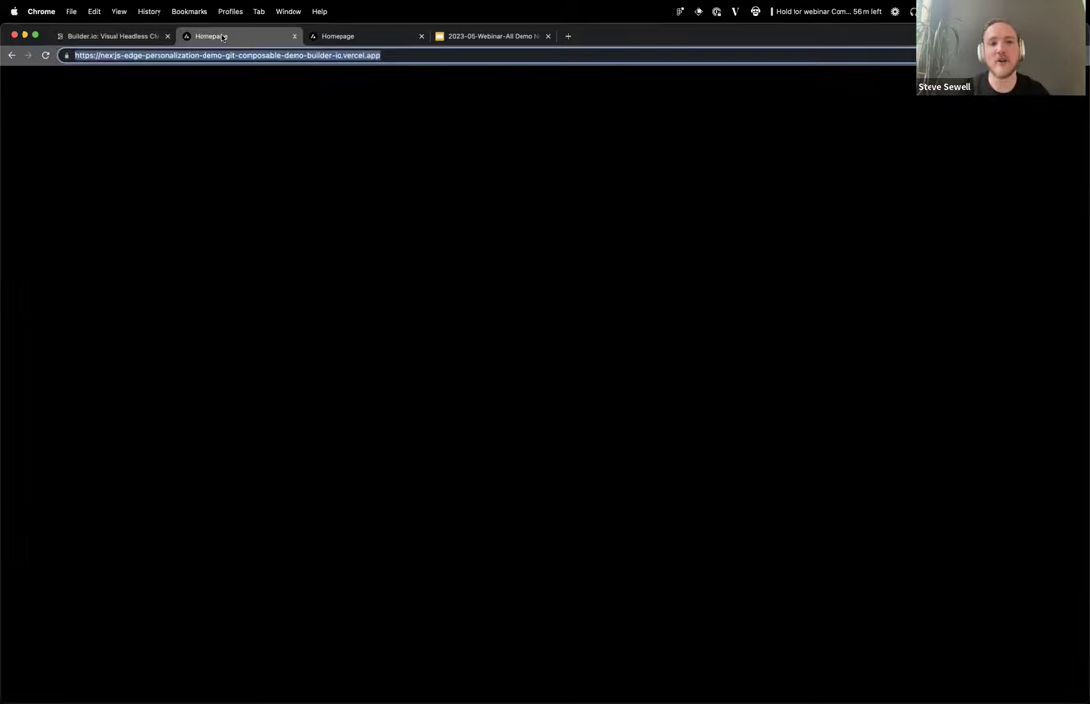
pyautogui.press('super+shift+n')
pyautogui.press('super+v')
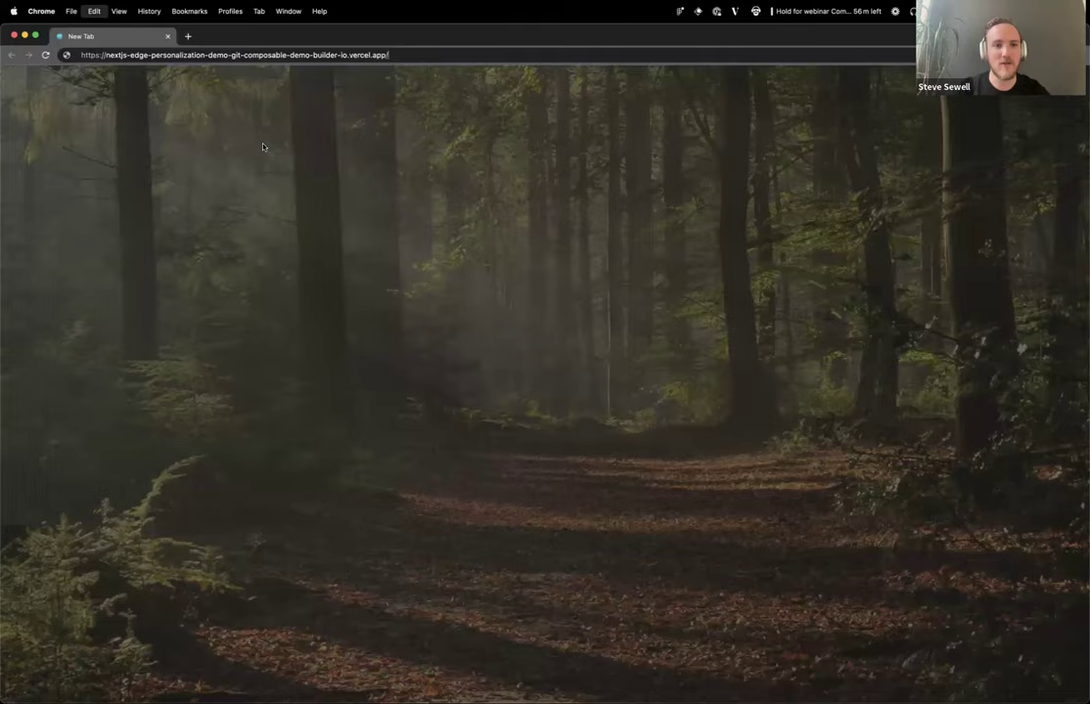
pyautogui.press('Return')
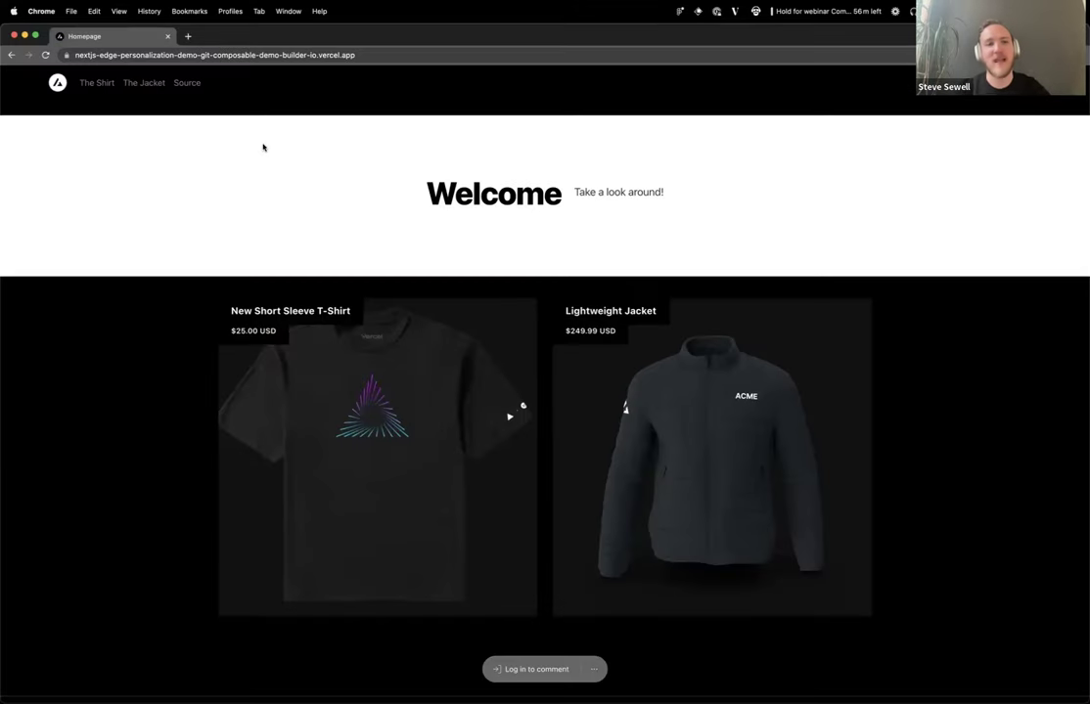
# Visit the jacket product page, return to the storefront homepage and reload it to check the personalized variant.
pyautogui.click(137, 82)
pyautogui.click(56, 83)
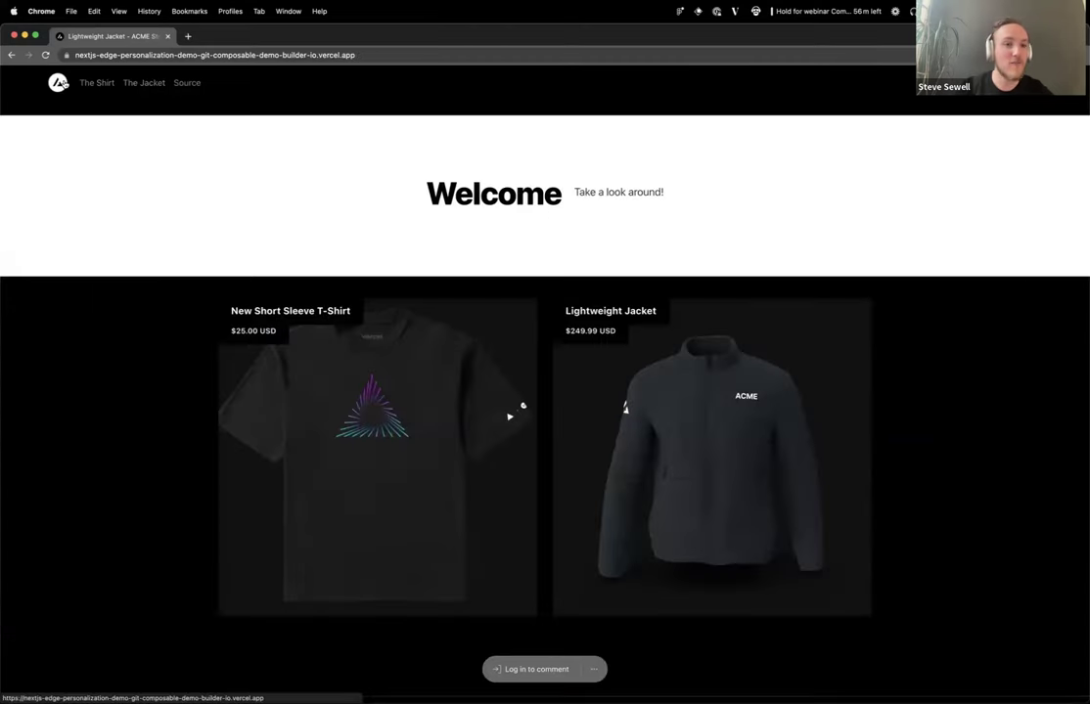
pyautogui.press('super+r')
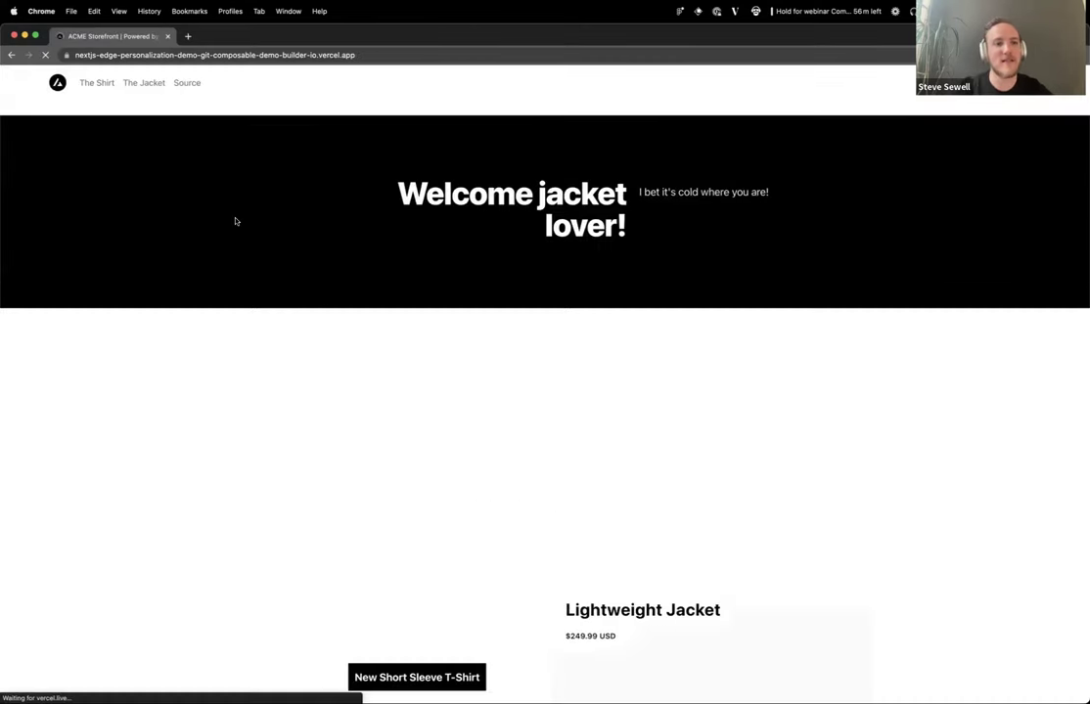
# Load the storefront homepage's copied address in yet another new browser window to check its personalization.
pyautogui.press('super+l')
pyautogui.press('super+c')
pyautogui.press('super+shift+n')
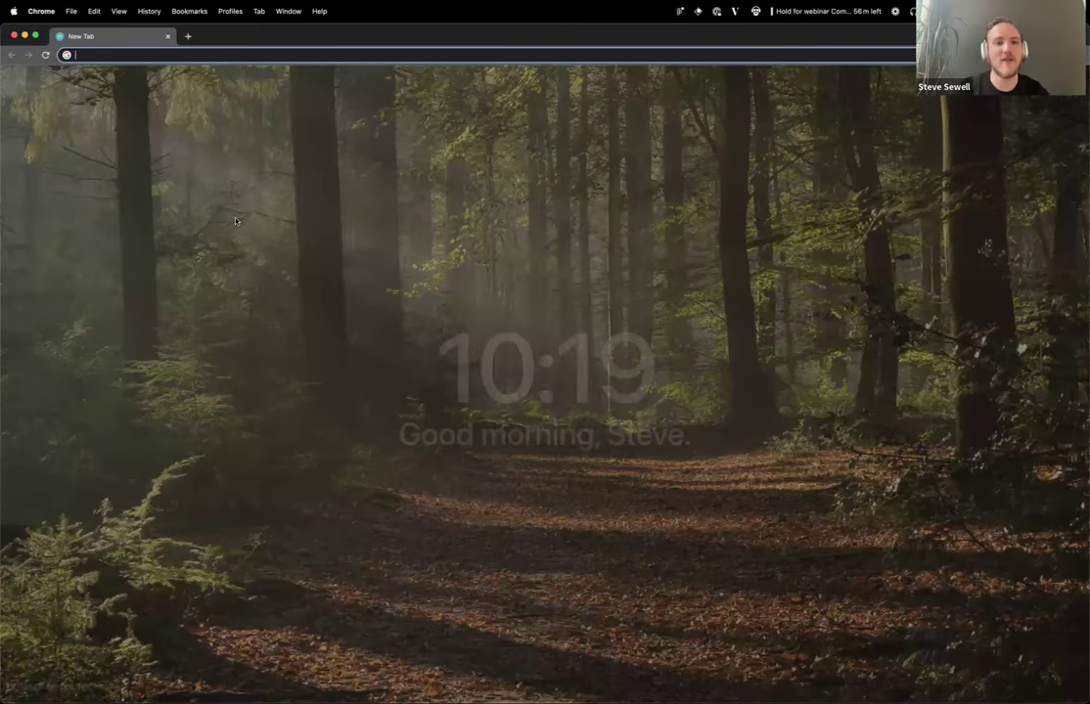
pyautogui.press('super+v')
pyautogui.press('Return')
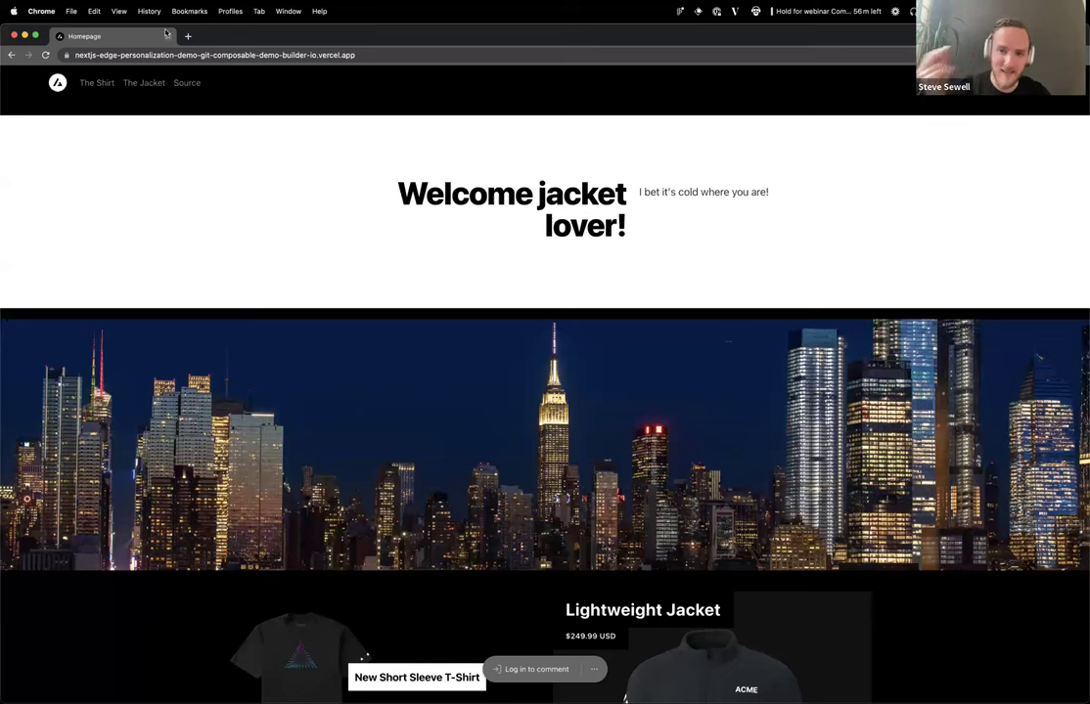
# Close the test storefront window, return to the Builder content list and create a new Product editorial entry.
pyautogui.moveTo(167, 36); pyautogui.dragTo(148, 34)
pyautogui.click(118, 36)
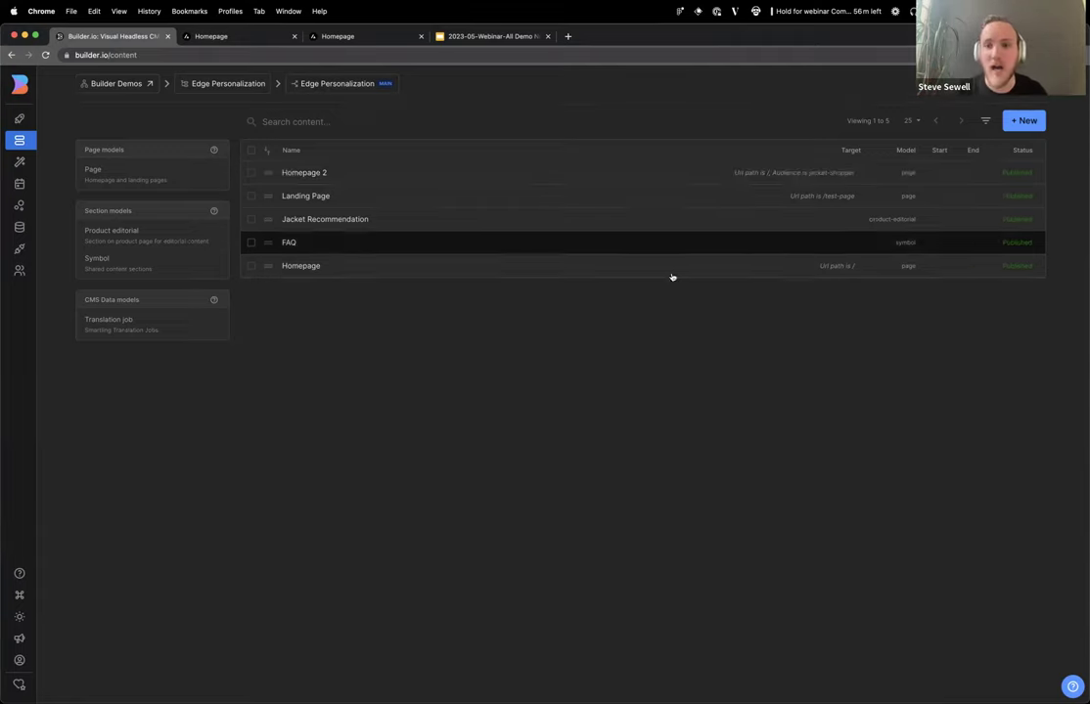
pyautogui.click(1027, 120)
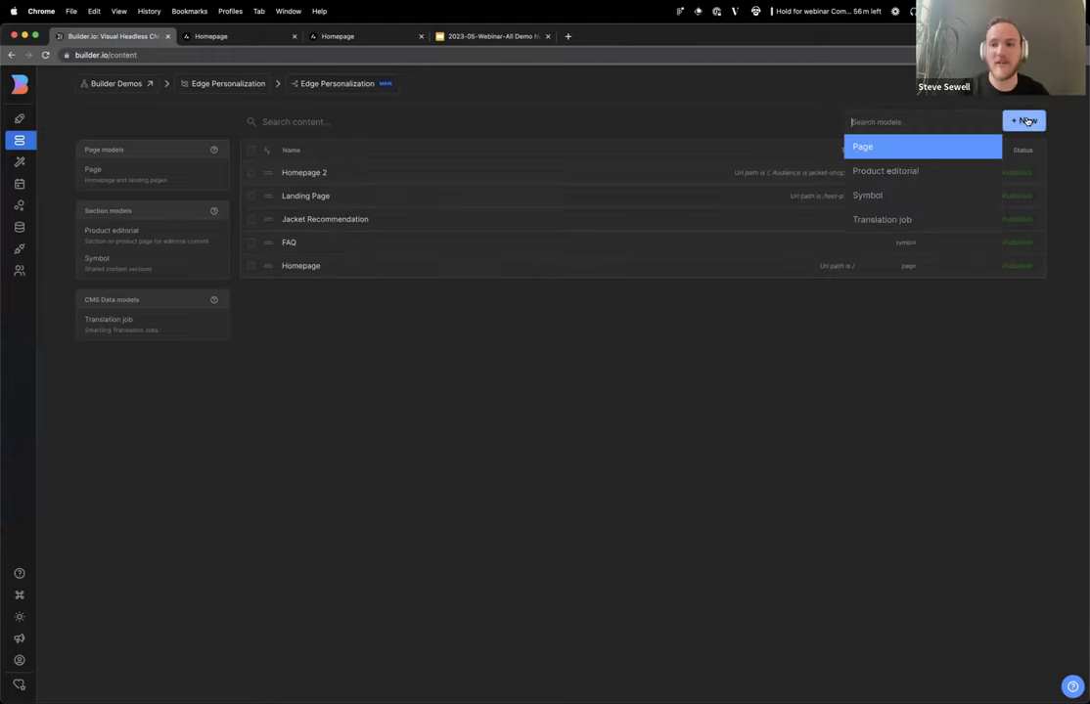
pyautogui.click(894, 181)
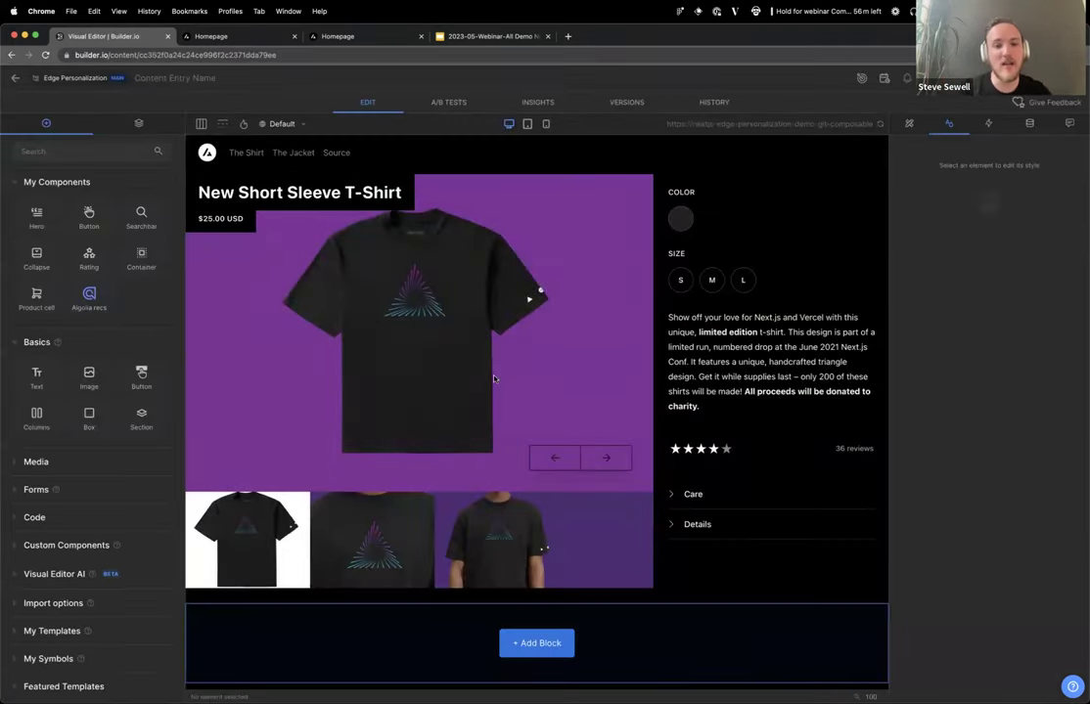
# Target the new product editorial entry to the product new-short-sleeve-t-shirt.
pyautogui.scroll(-3, 571, 532)
pyautogui.scroll(-1, 485, 512)
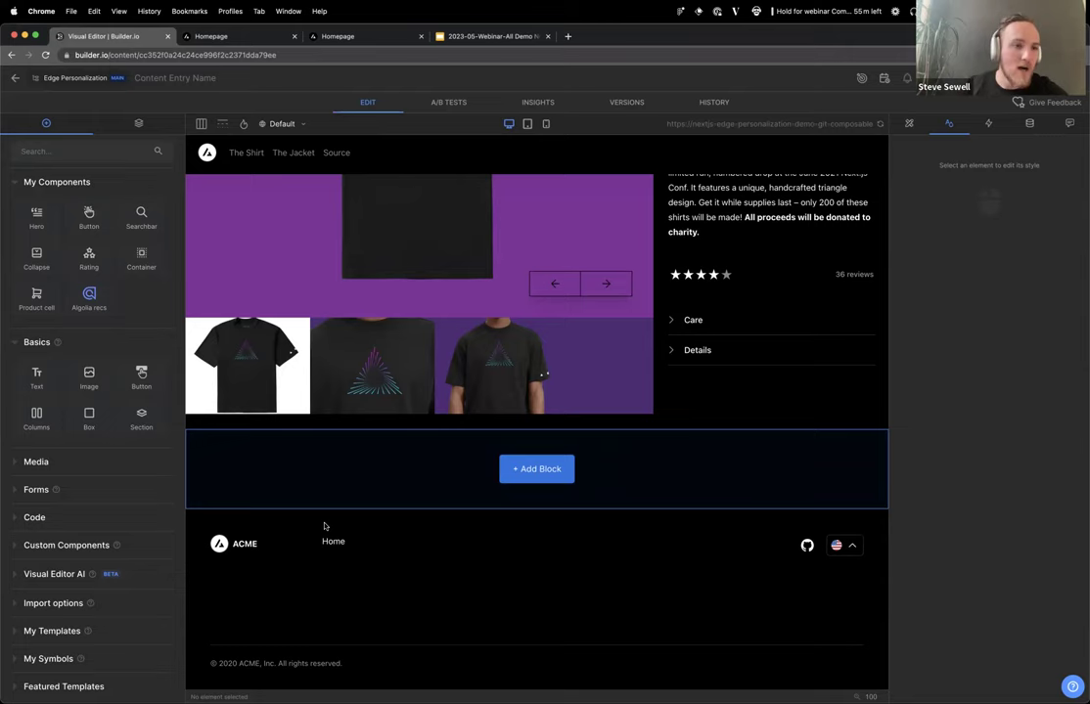
pyautogui.scroll(3, 282, 391)
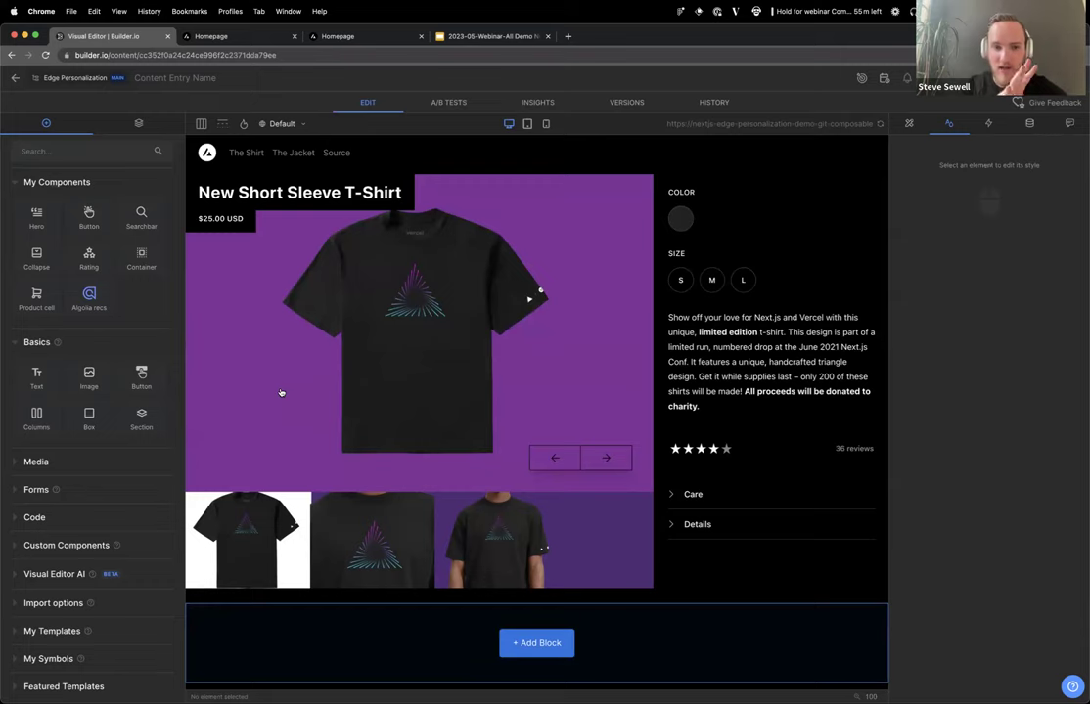
pyautogui.click(862, 77)
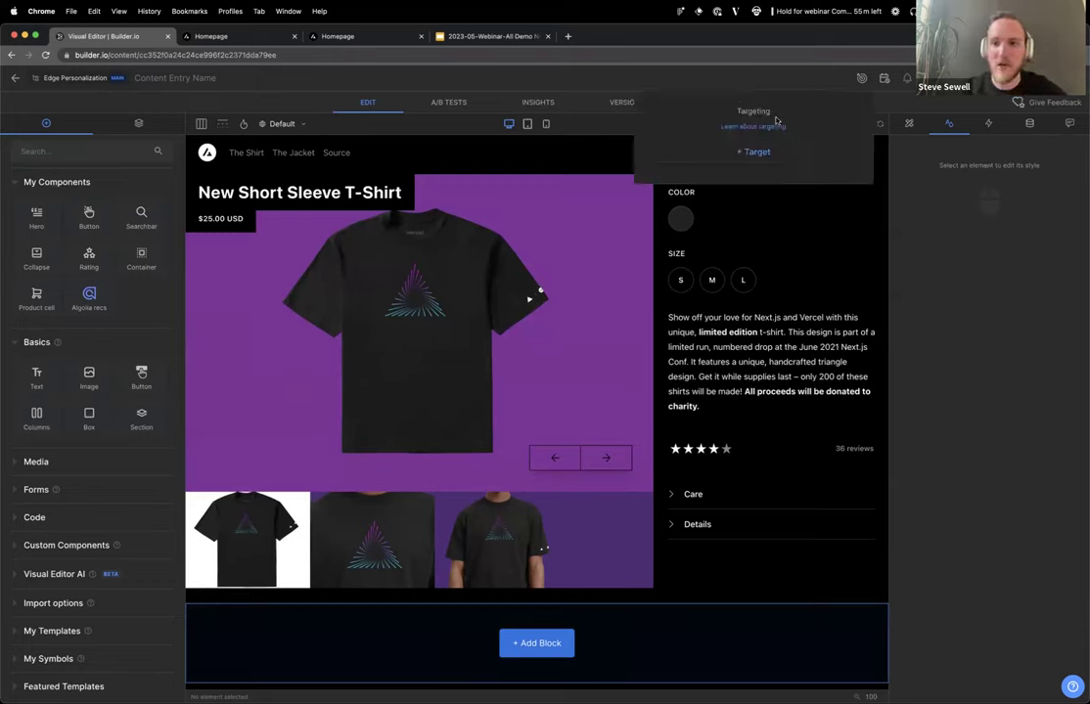
pyautogui.click(747, 158)
pyautogui.click(724, 226)
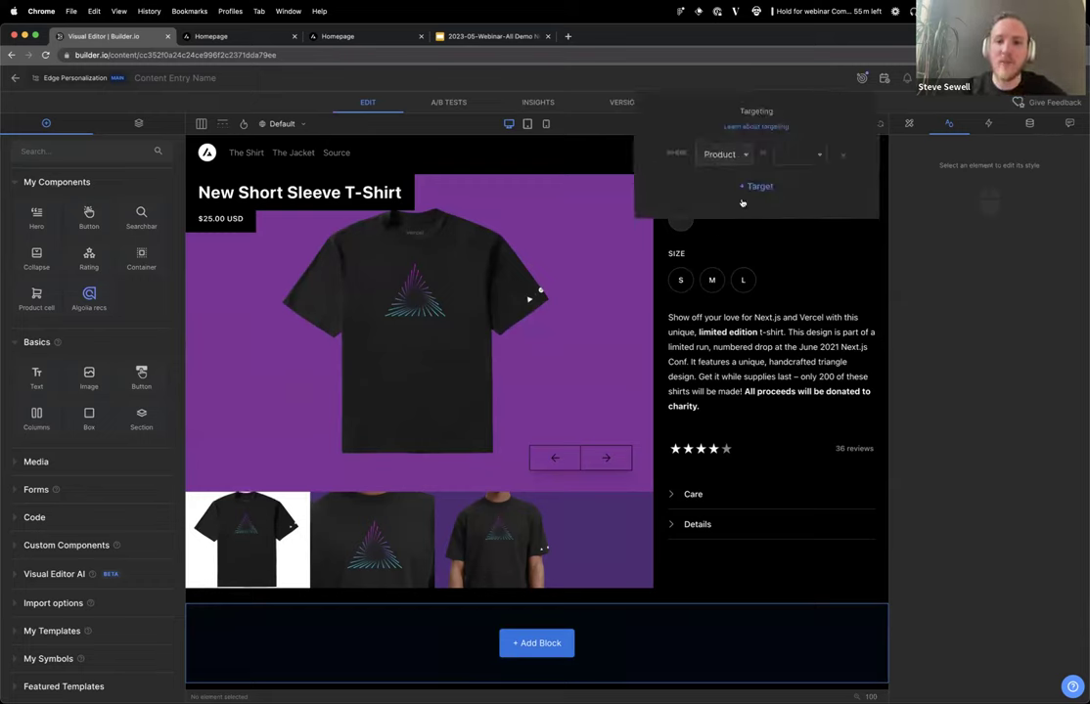
pyautogui.click(808, 153)
pyautogui.click(861, 179)
pyautogui.click(624, 90)
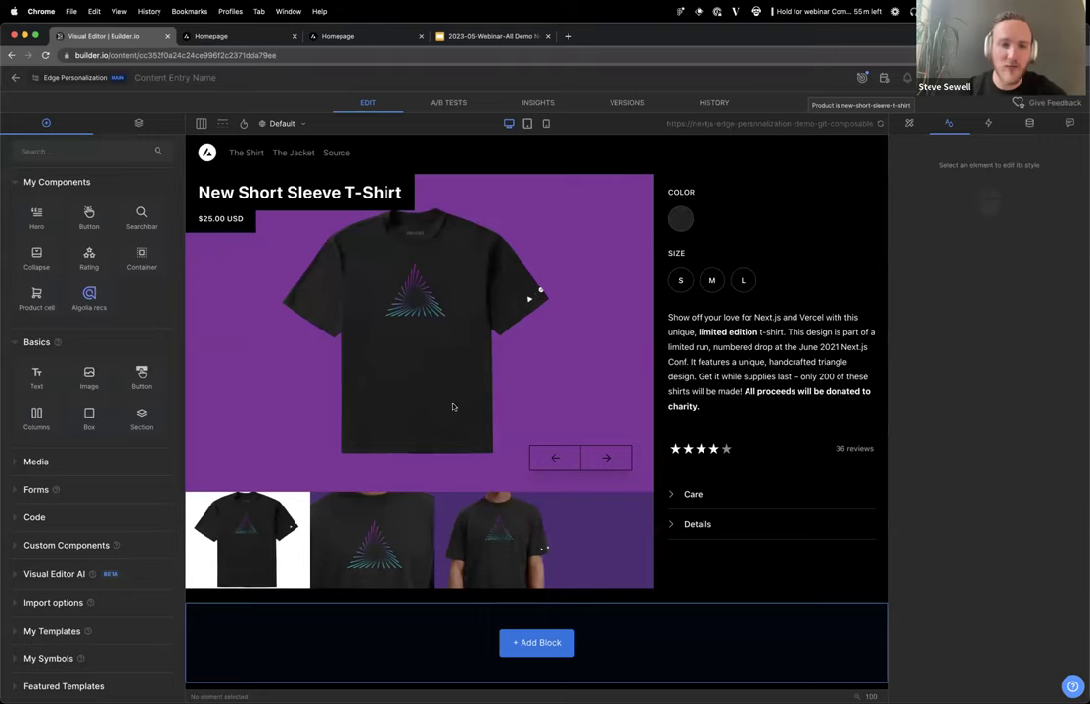
# Add a Hero component to the empty editorial area beneath the T-shirt's product details.
pyautogui.scroll(-3, 393, 392)
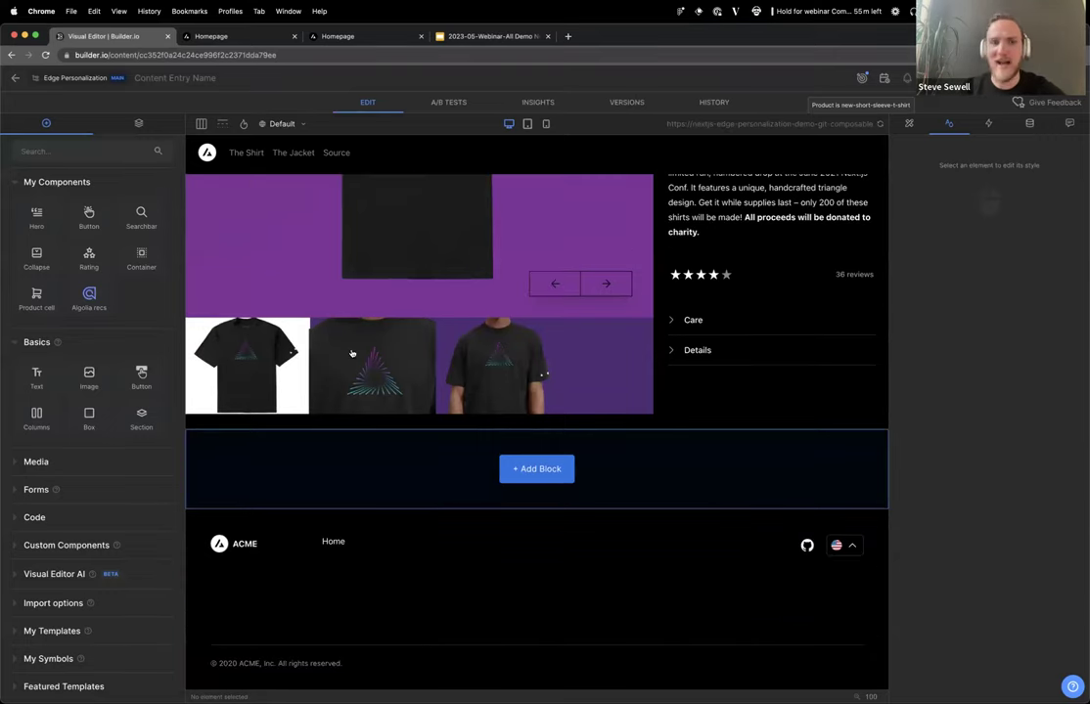
pyautogui.moveTo(36, 217); pyautogui.dragTo(392, 448)
pyautogui.scroll(-2, 261, 534)
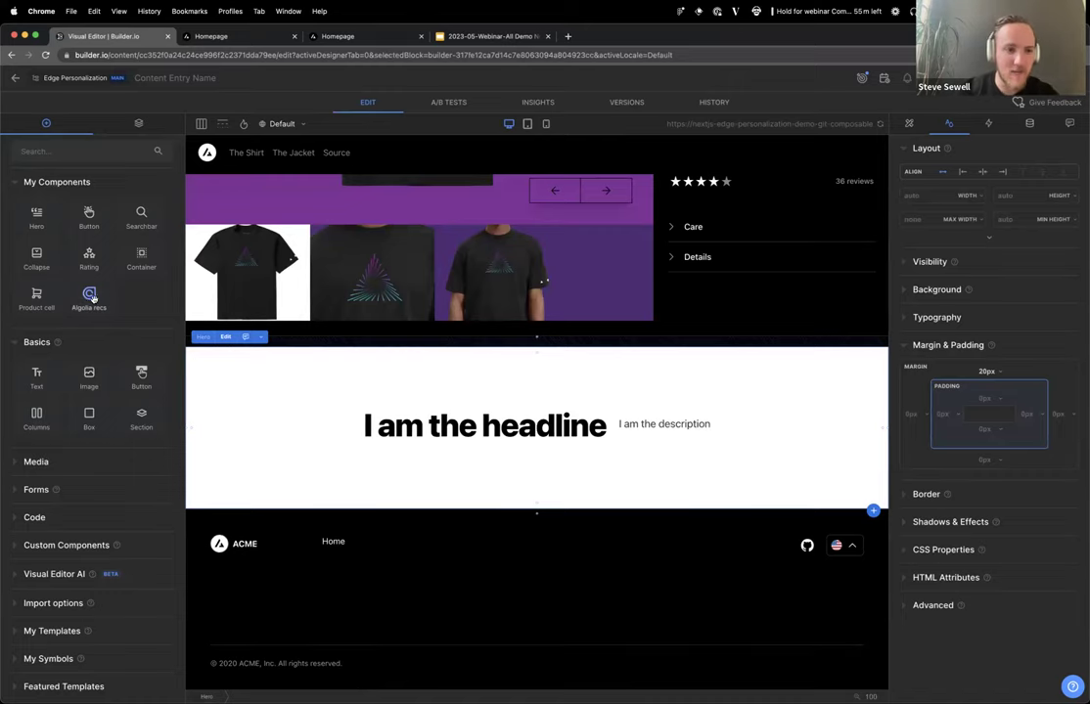
# Add an Algolia recs component directly below the Hero and look over its recommended products.
pyautogui.moveTo(82, 260); pyautogui.dragTo(372, 465)
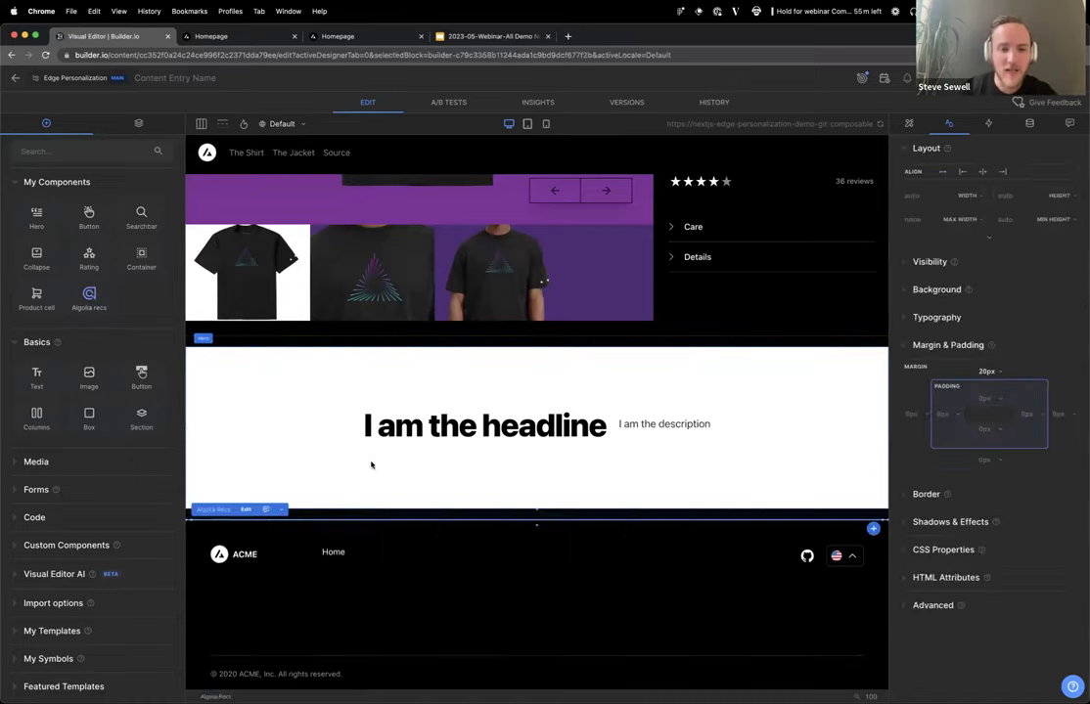
pyautogui.scroll(-3, 387, 490)
pyautogui.click(779, 348)
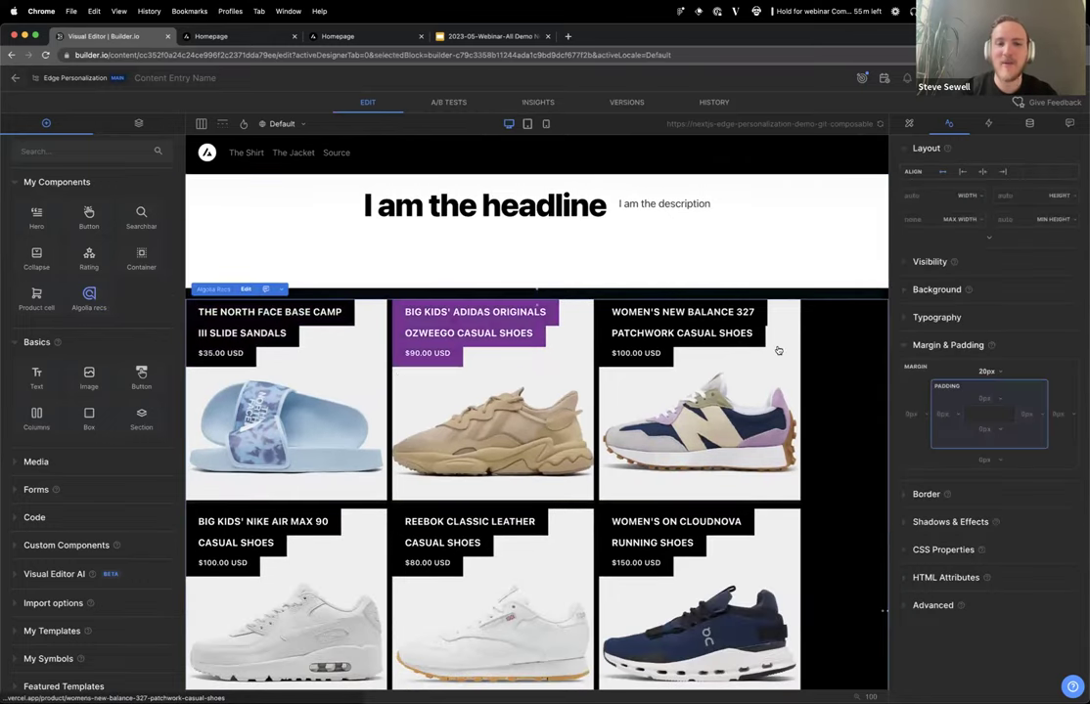
pyautogui.scroll(-2, 783, 349)
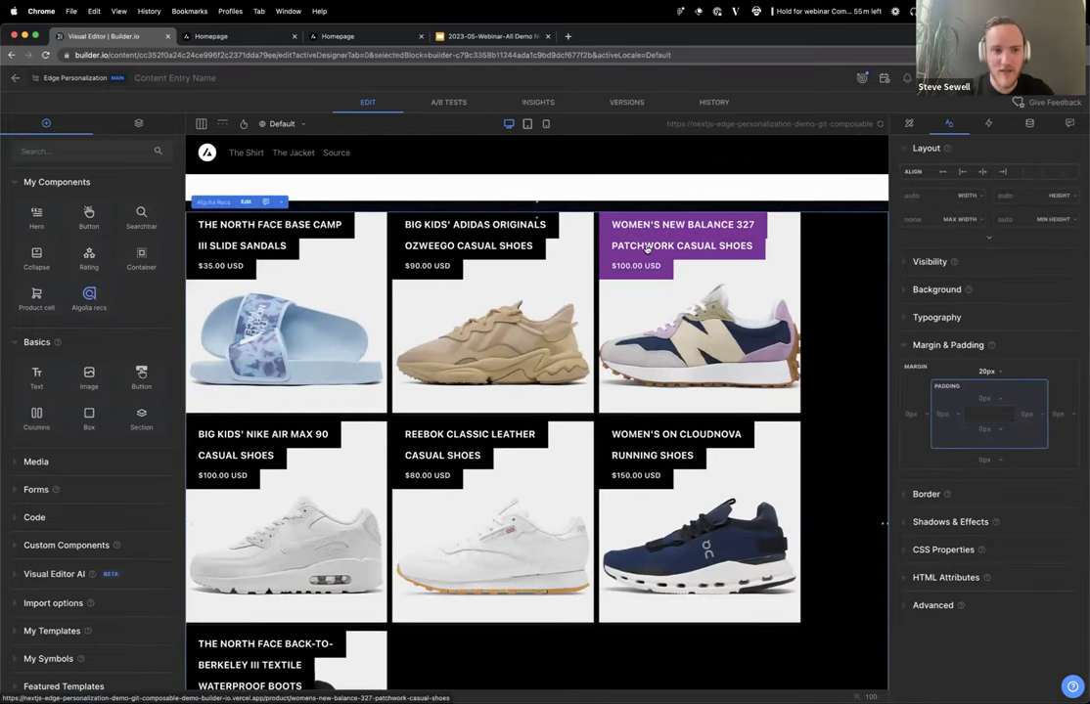
# Keep the Algolia recs collection as footwear and set its layout type to row.
pyautogui.click(245, 201)
pyautogui.click(132, 258)
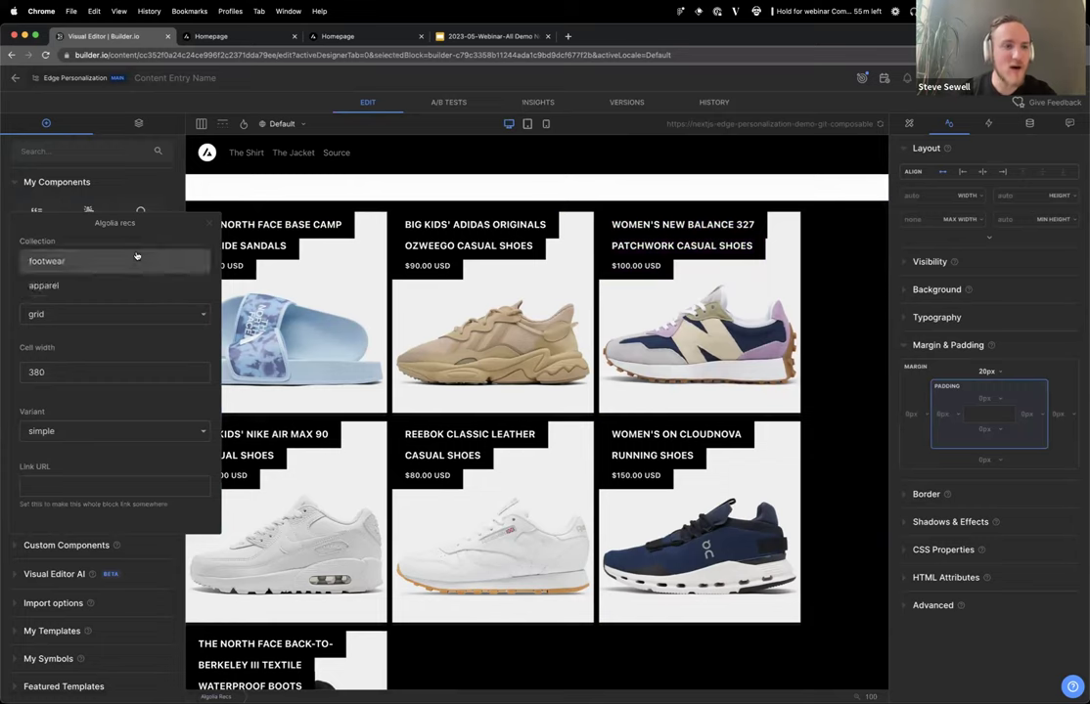
pyautogui.click(66, 237)
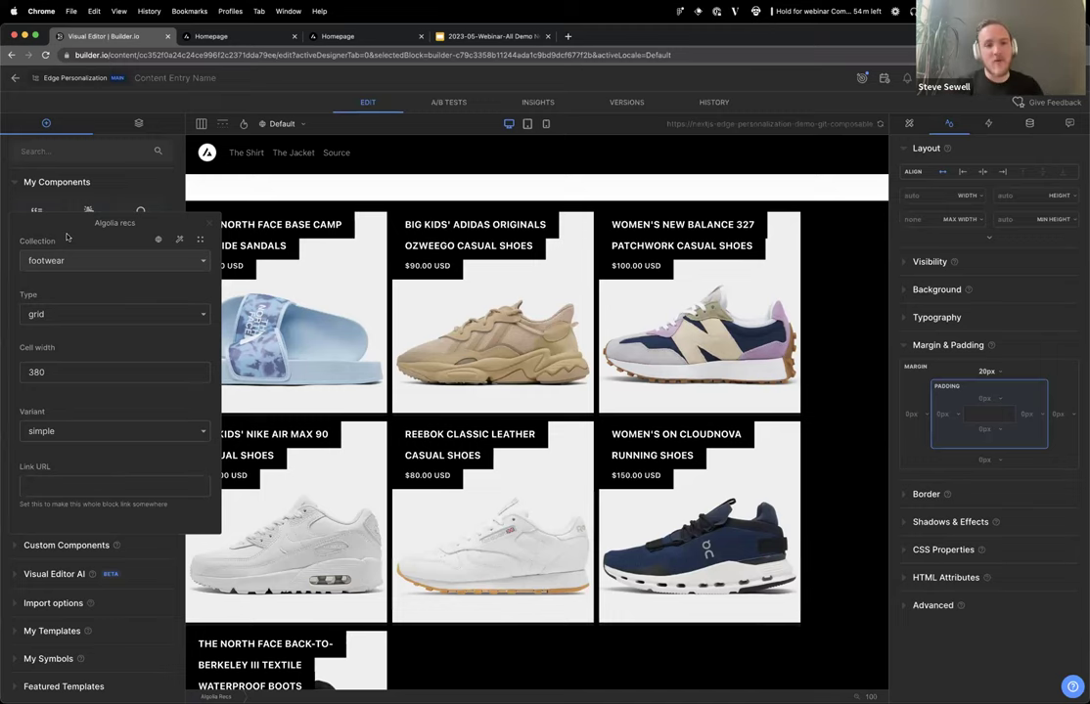
pyautogui.click(68, 313)
pyautogui.click(69, 333)
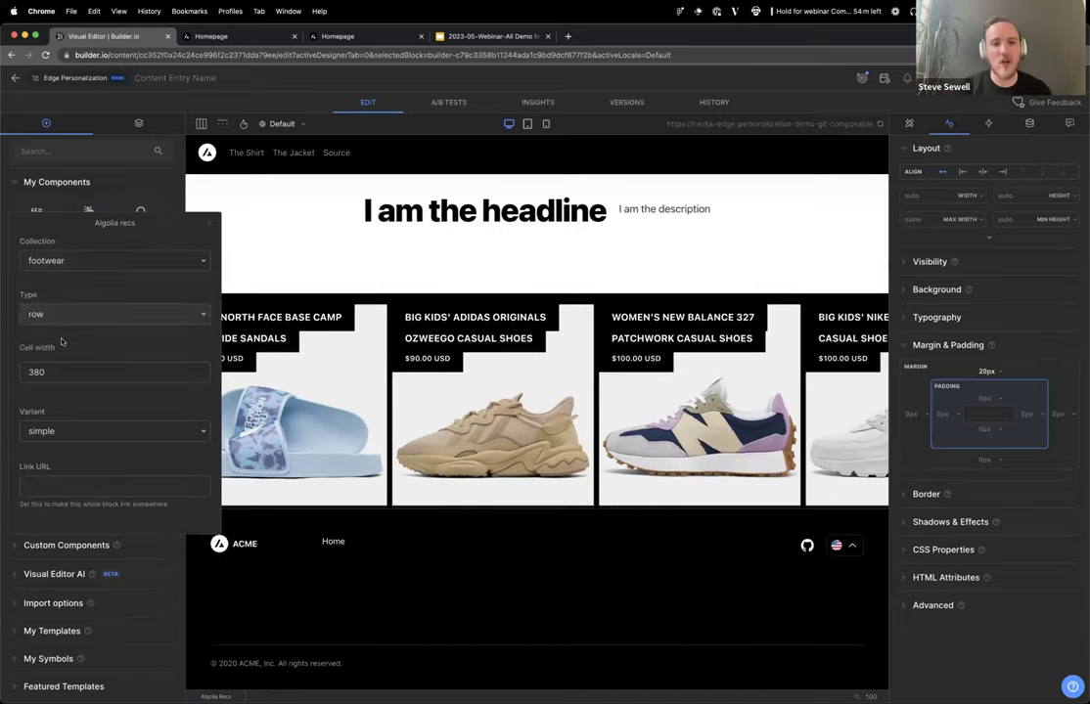
# Set the Algolia recs cell width to 300 and its variant to slim.
pyautogui.doubleClick(36, 465)
pyautogui.write('300')
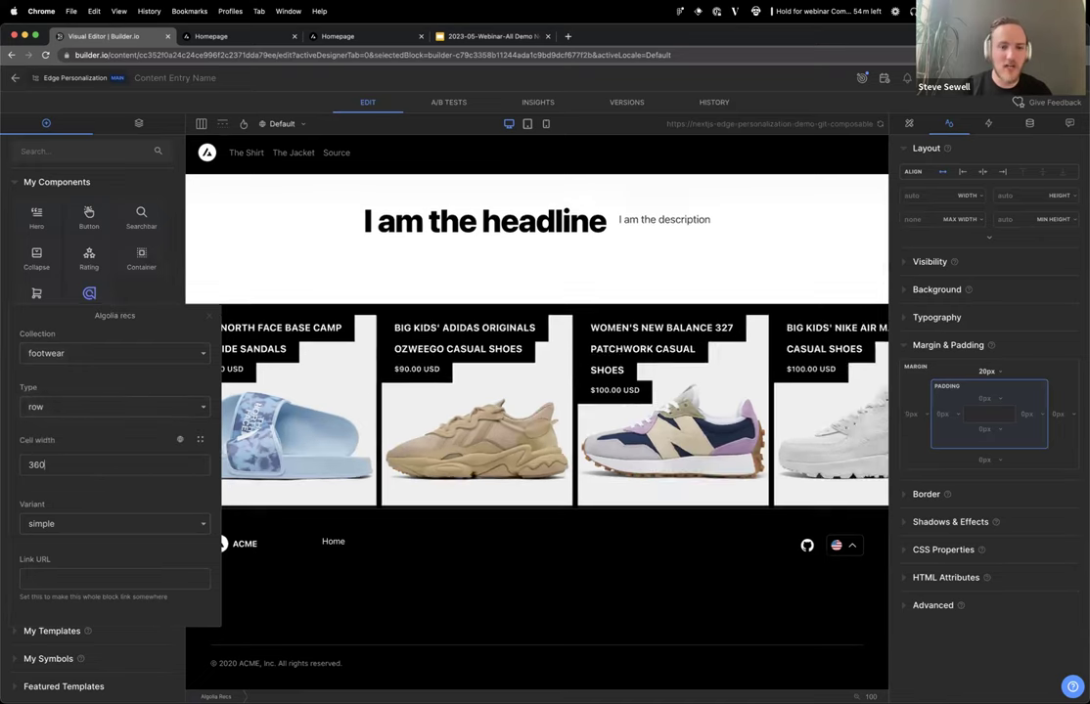
pyautogui.click(73, 566)
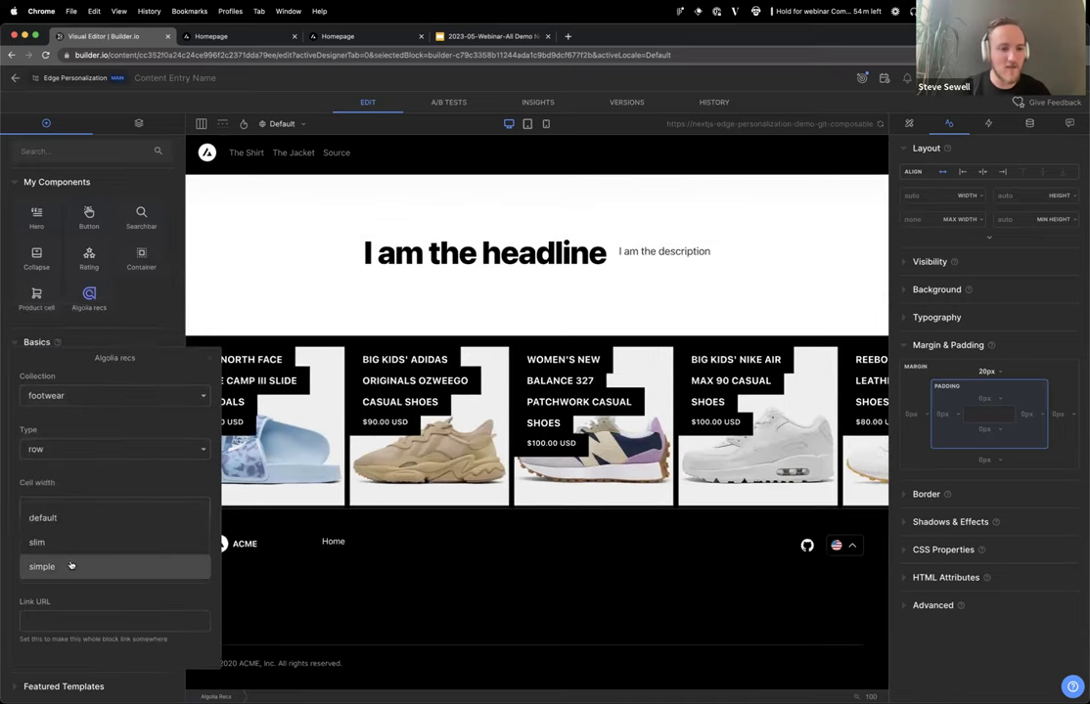
pyautogui.click(59, 541)
pyautogui.click(333, 514)
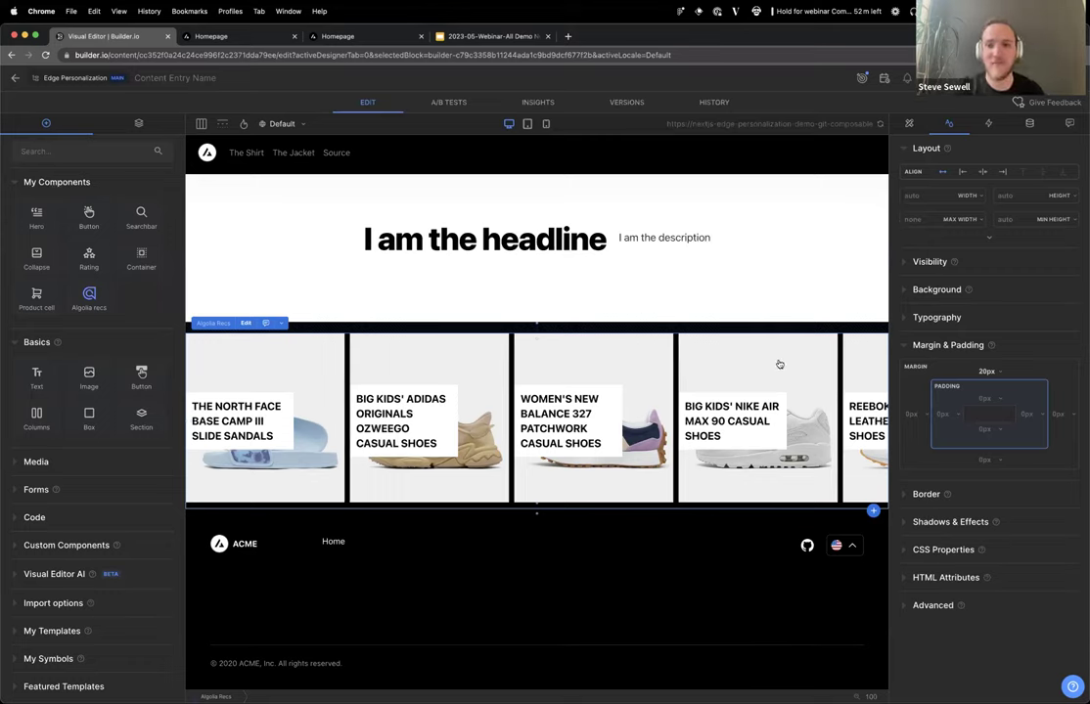
pyautogui.click(884, 77)
pyautogui.click(883, 77)
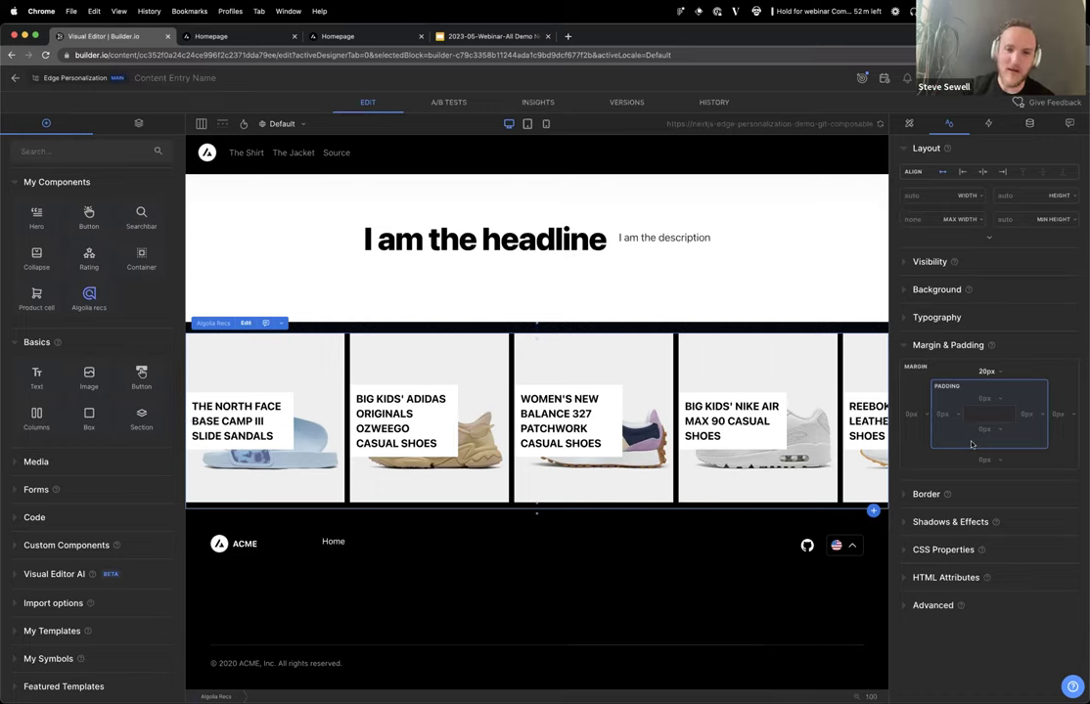
pyautogui.press('Escape')
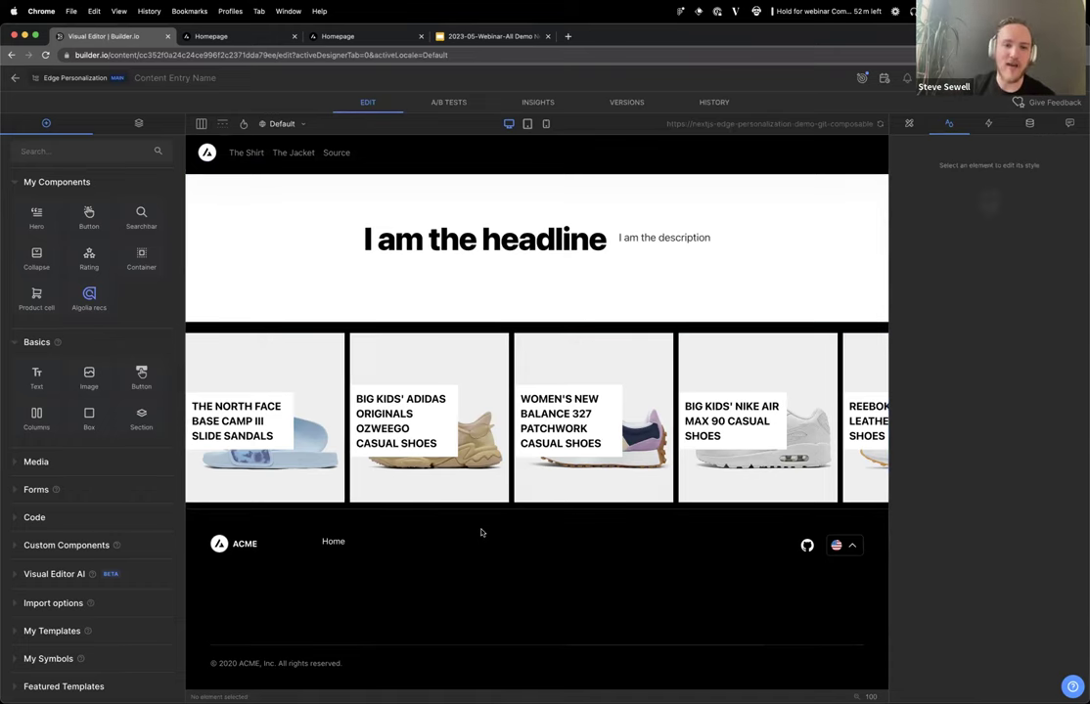
# Set the Hero's headline to "Try this with a great pair of shoes".
pyautogui.scroll(3, 481, 533)
pyautogui.click(493, 395)
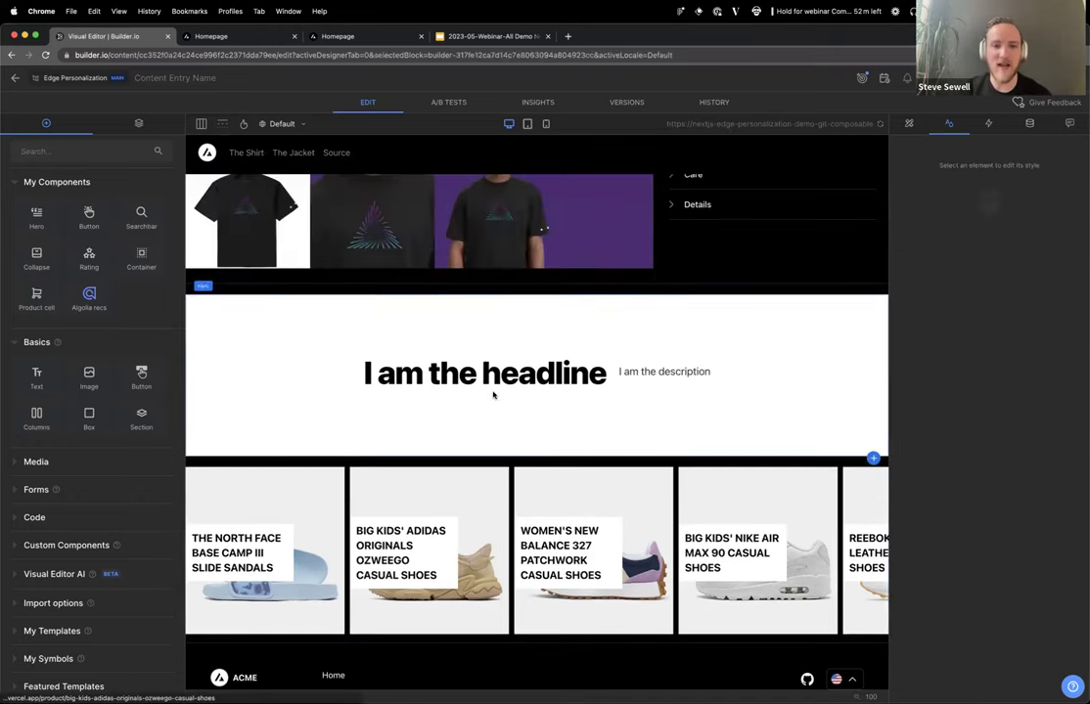
pyautogui.doubleClick(493, 395)
pyautogui.click(74, 370)
pyautogui.press('super+a')
pyautogui.write('Try this with a great pair of shoes')
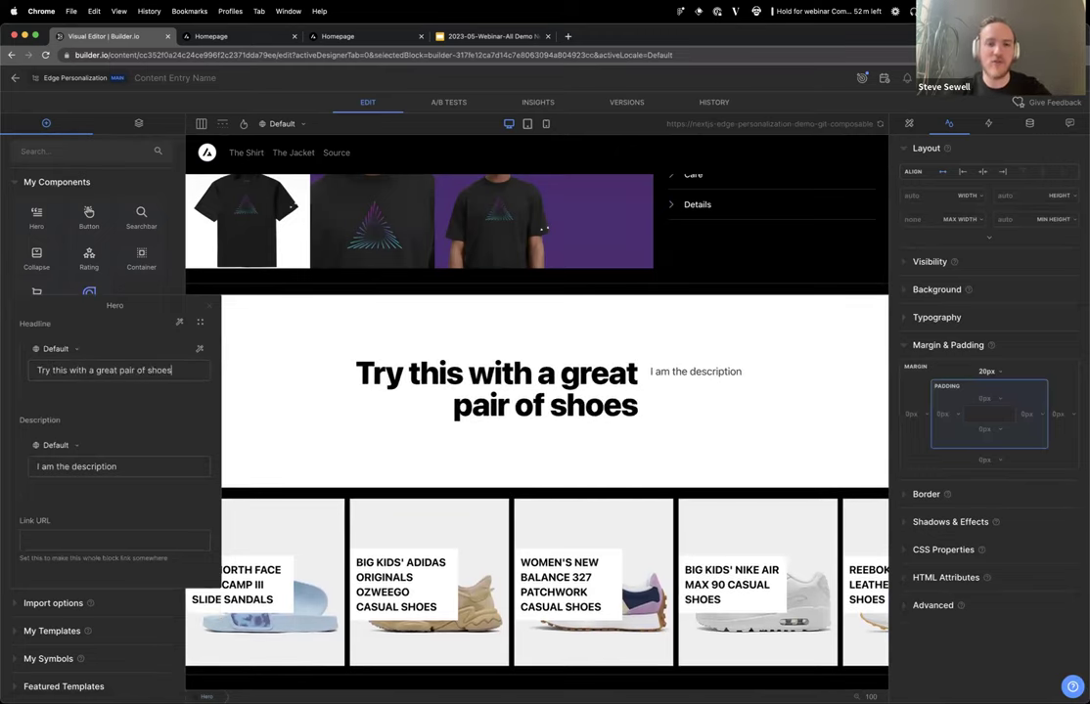
pyautogui.press('Escape')
# Add an A/B test variation with a 50/50 traffic split and open it in the visual editor.
pyautogui.click(448, 102)
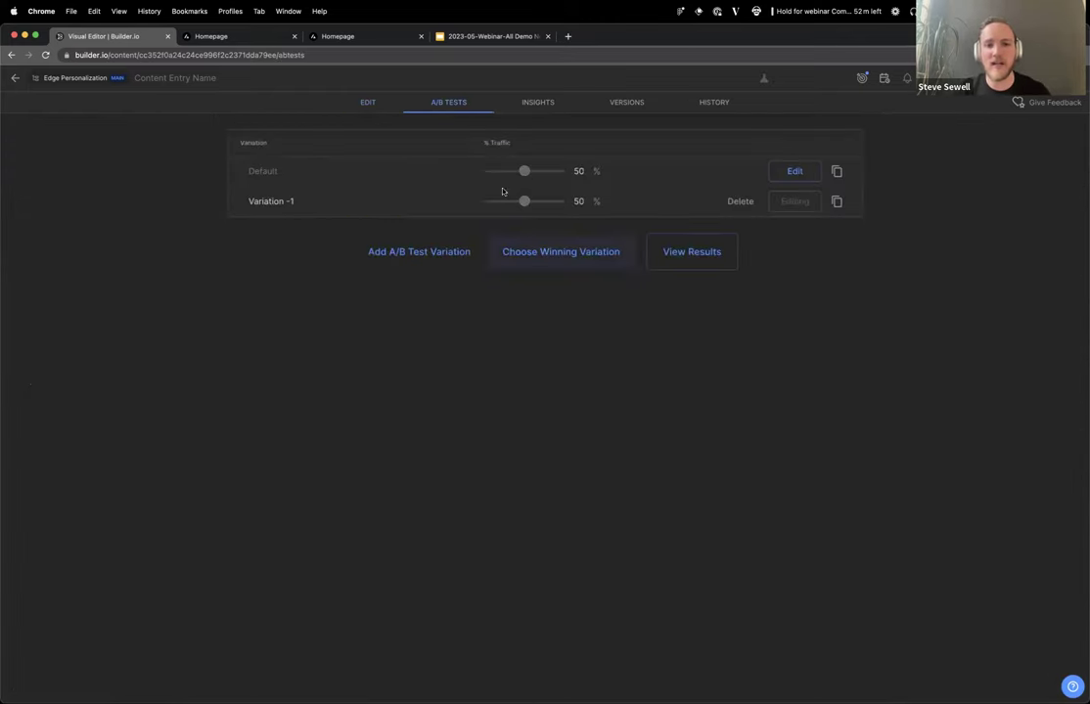
pyautogui.click(365, 103)
pyautogui.scroll(-5, 573, 457)
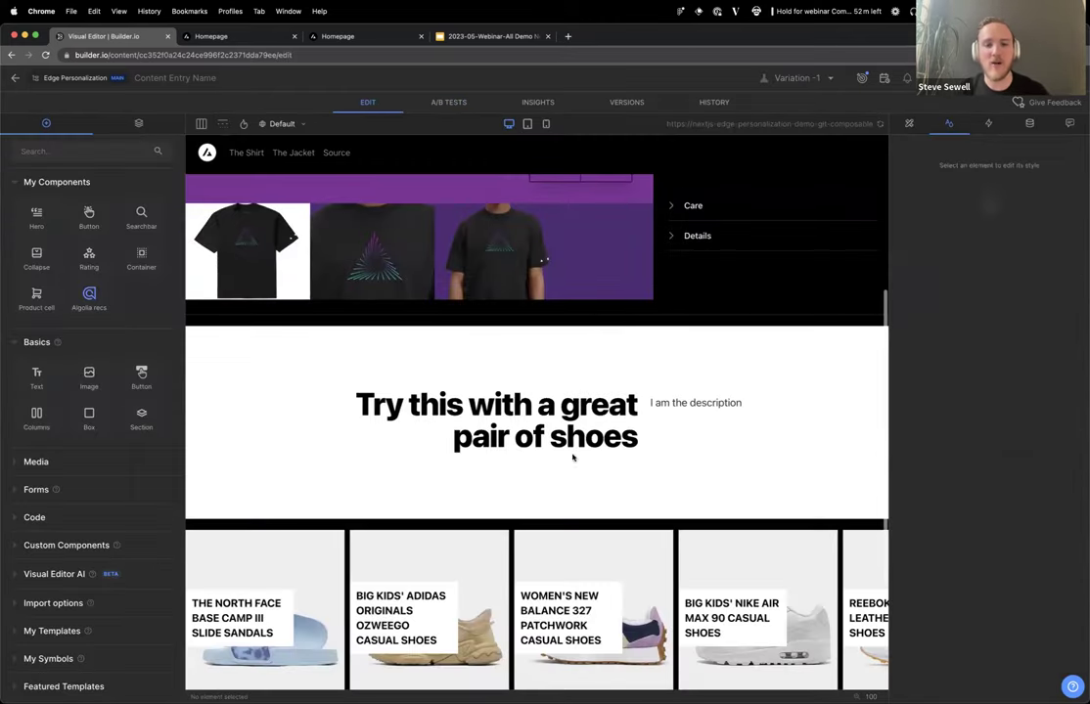
# Delete the Algolia recs product row below the Hero in the test variation.
pyautogui.scroll(-3, 573, 457)
pyautogui.click(516, 445)
pyautogui.press('Delete')
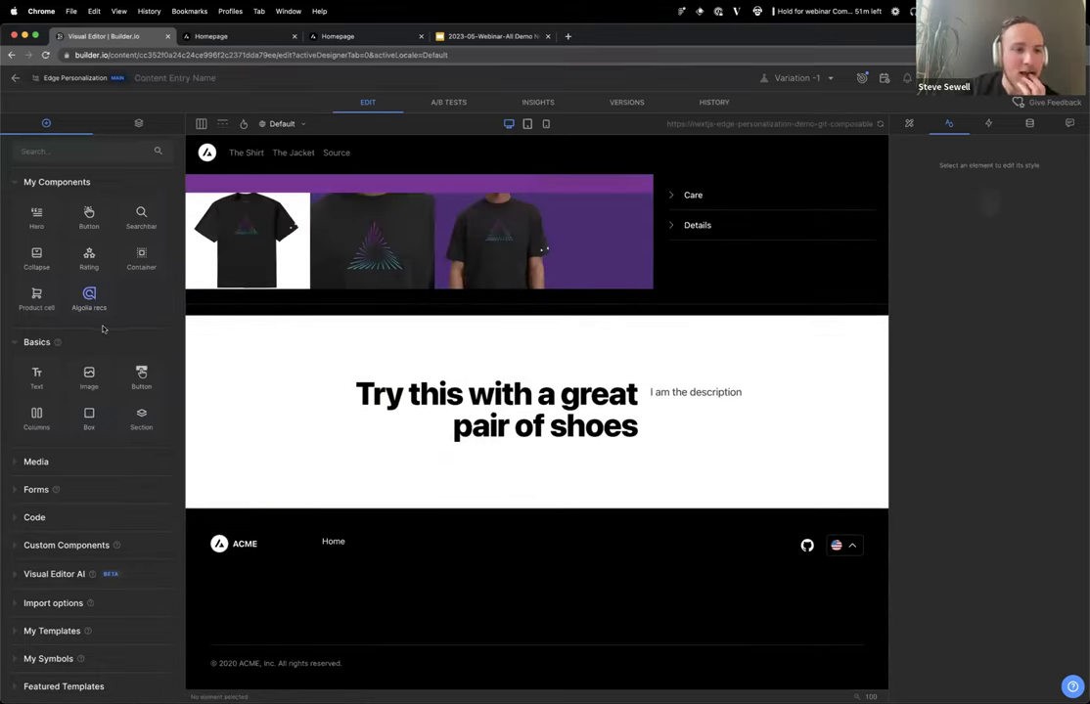
# Place two Image blocks side by side in columns below the Hero, undoing misplaced drops.
pyautogui.moveTo(89, 296); pyautogui.dragTo(280, 450)
pyautogui.moveTo(89, 303); pyautogui.dragTo(217, 504)
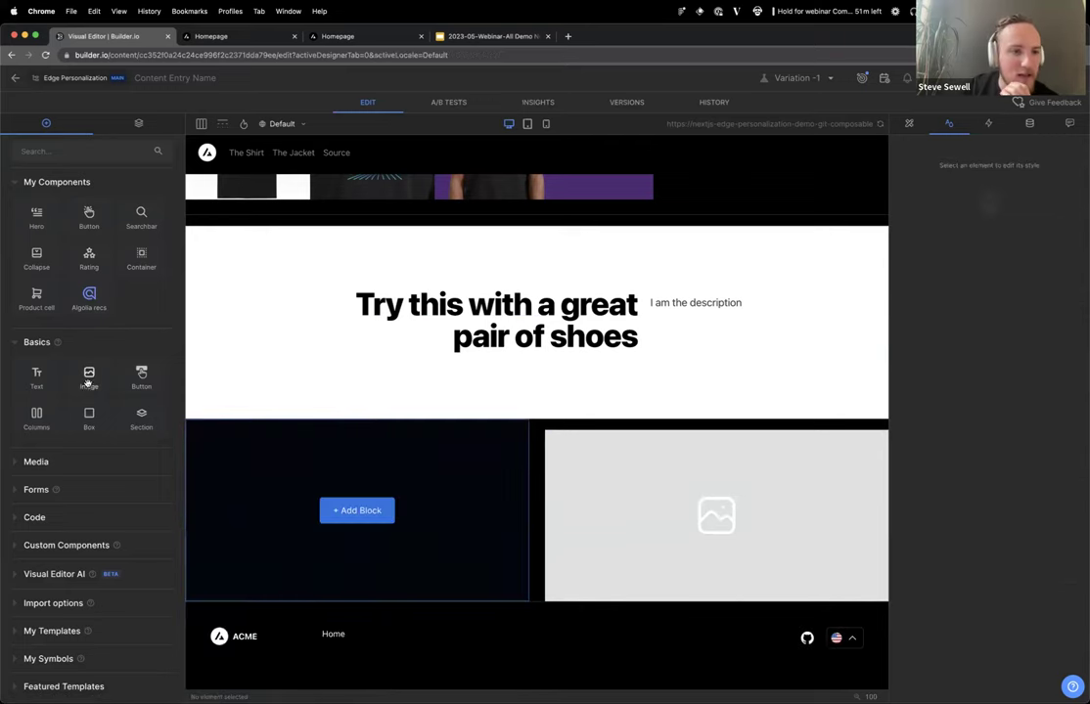
pyautogui.press('super+z')
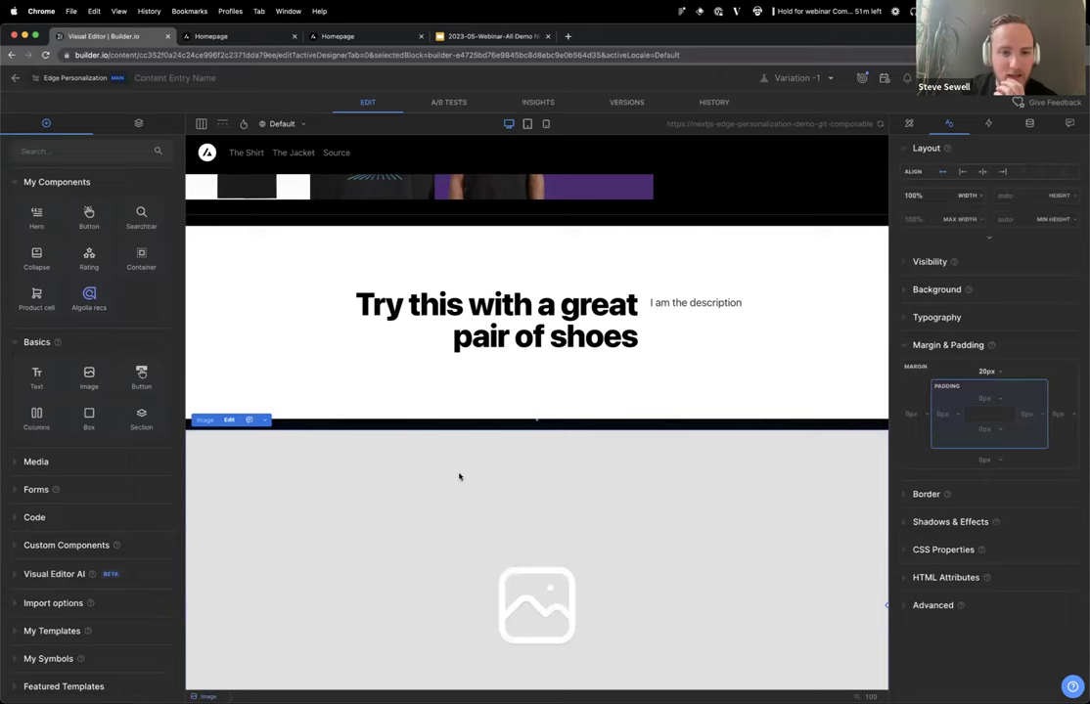
pyautogui.press('super+z')
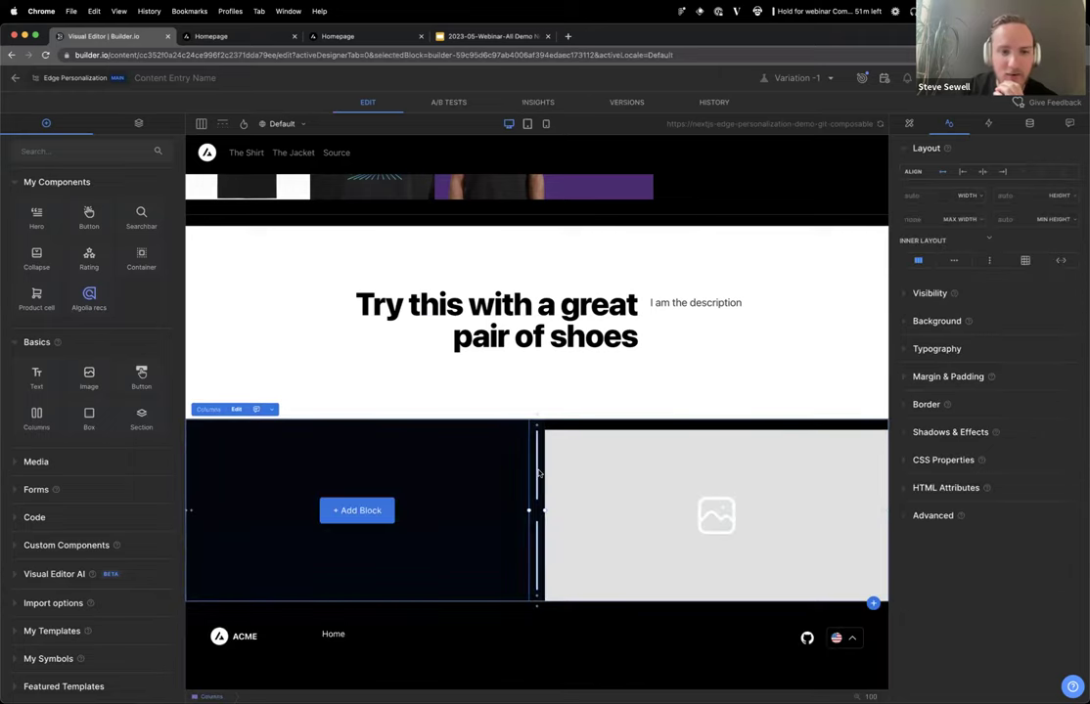
pyautogui.press('super+z')
pyautogui.moveTo(89, 375); pyautogui.dragTo(474, 469)
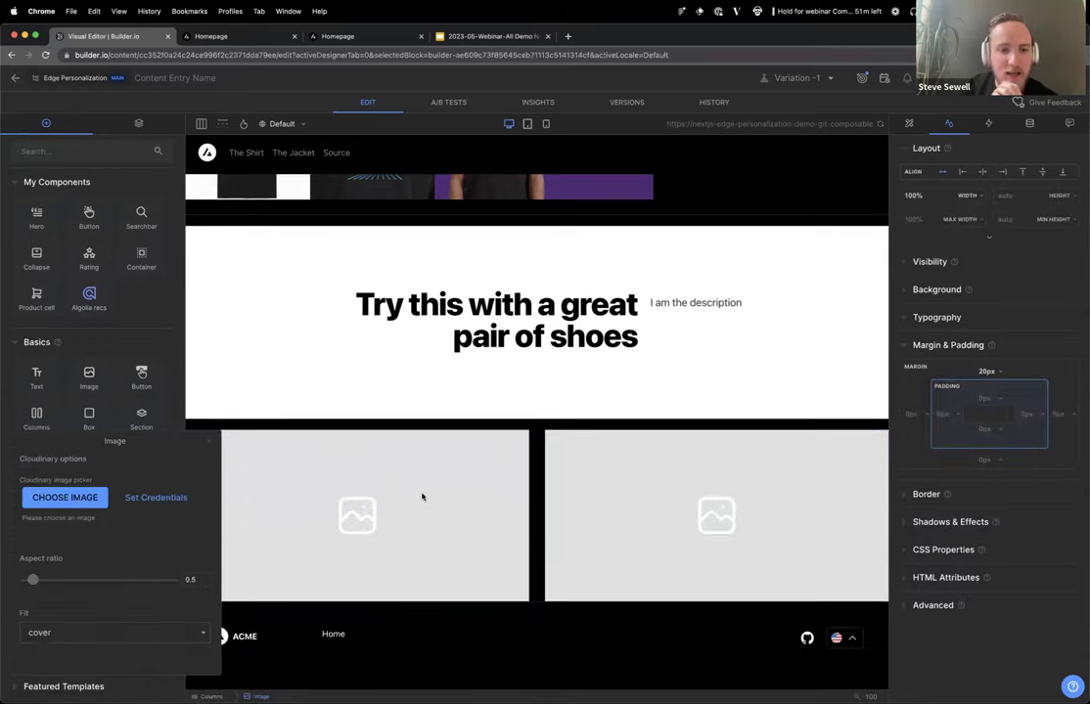
# Set the left image below the Hero to the "shoes" picture from the ecommerce folder of the Cloudinary media library.
pyautogui.click(64, 497)
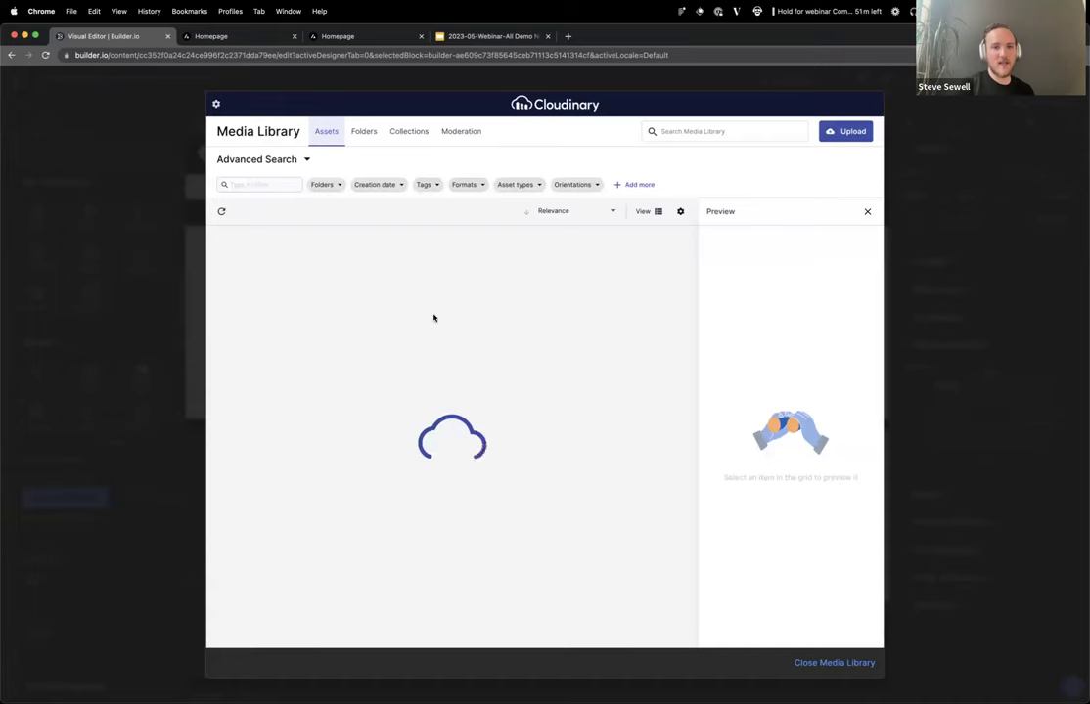
pyautogui.scroll(-3, 587, 391)
pyautogui.scroll(-10, 589, 389)
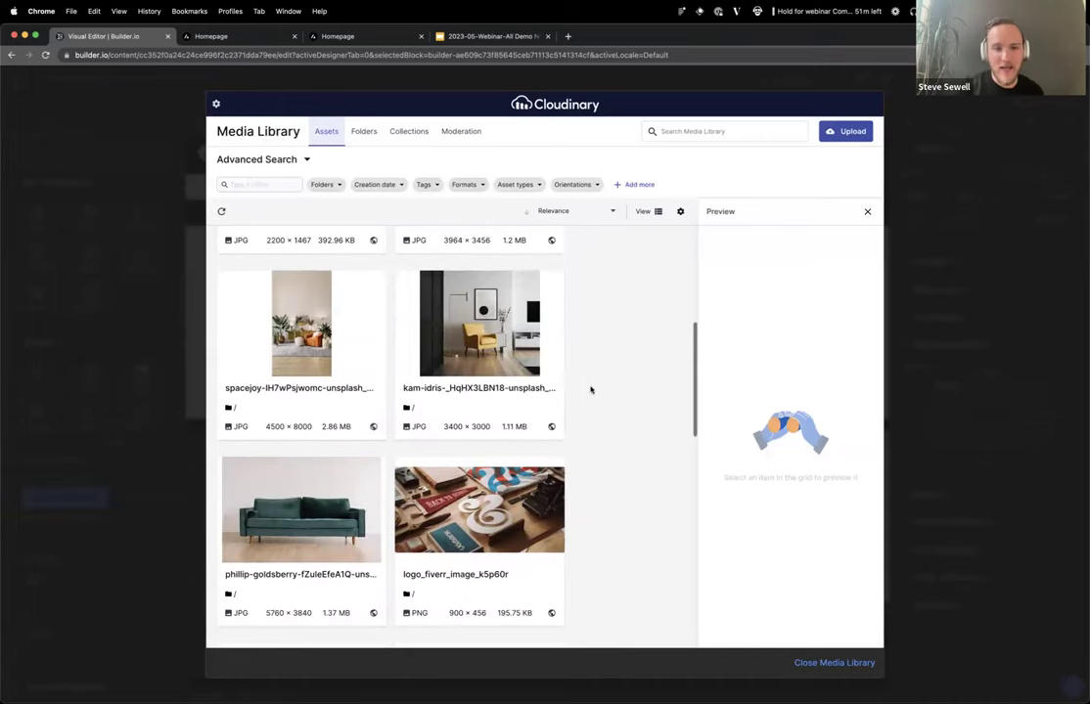
pyautogui.scroll(-10, 653, 385)
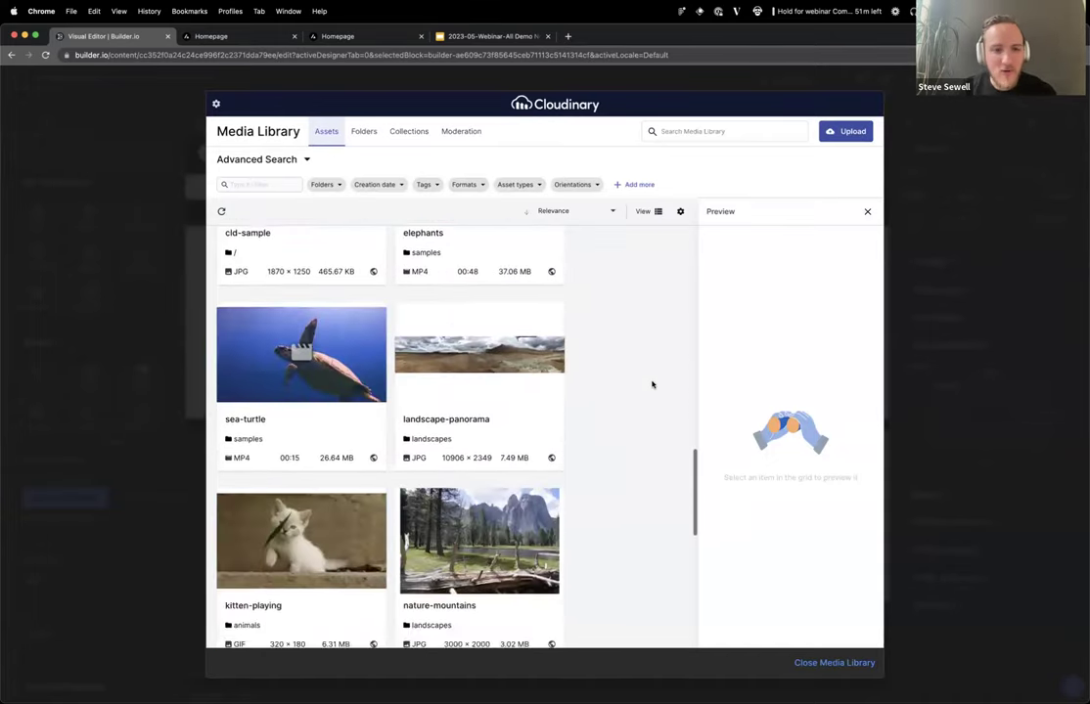
pyautogui.scroll(-10, 607, 381)
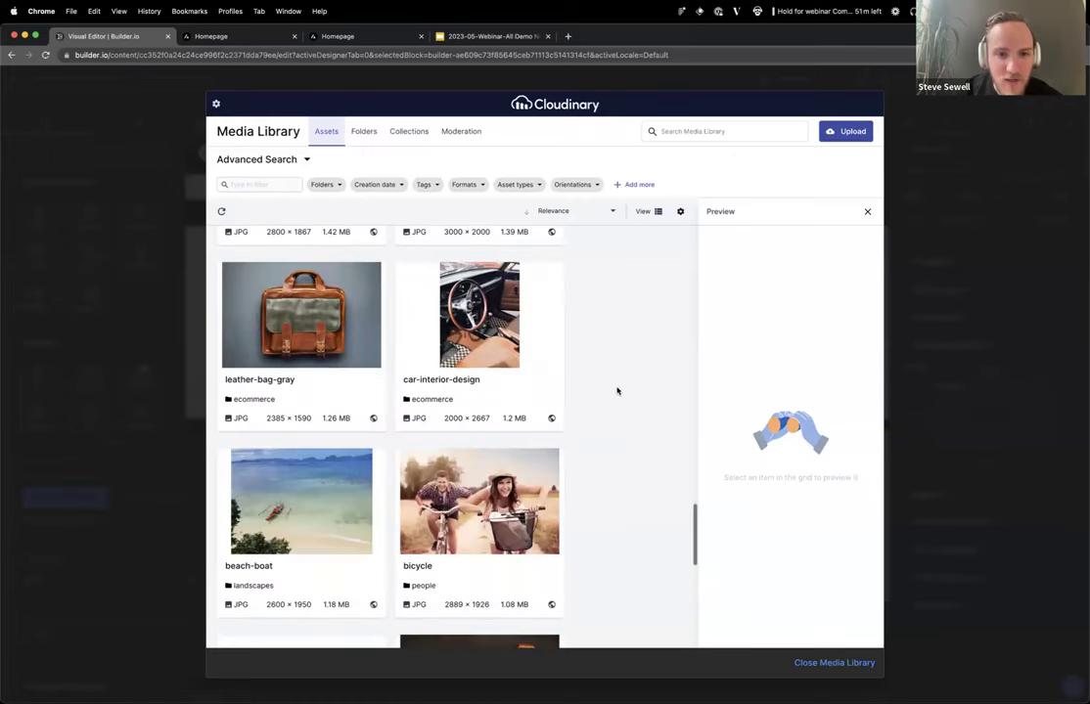
pyautogui.scroll(-5, 625, 396)
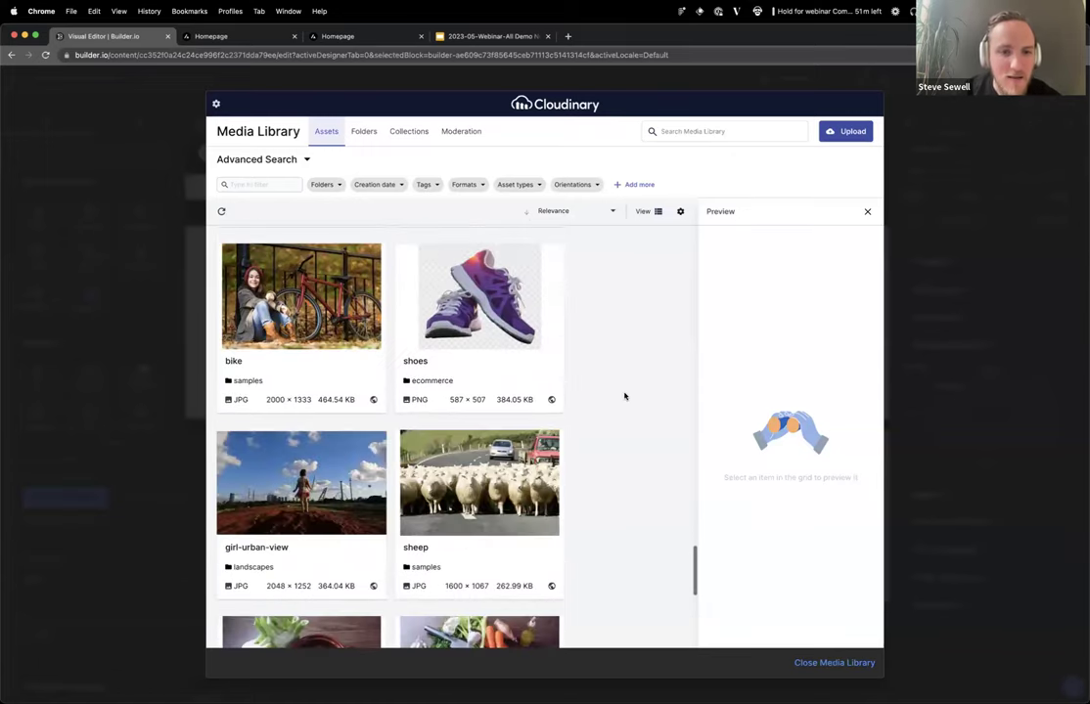
pyautogui.click(477, 313)
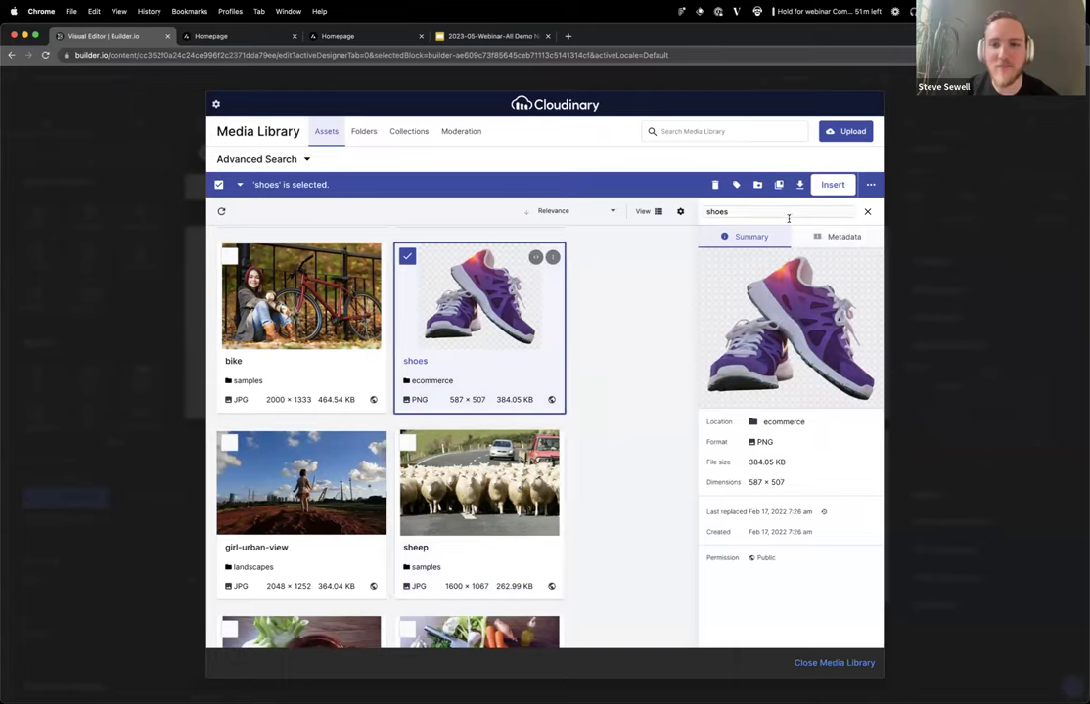
pyautogui.click(833, 184)
pyautogui.click(514, 451)
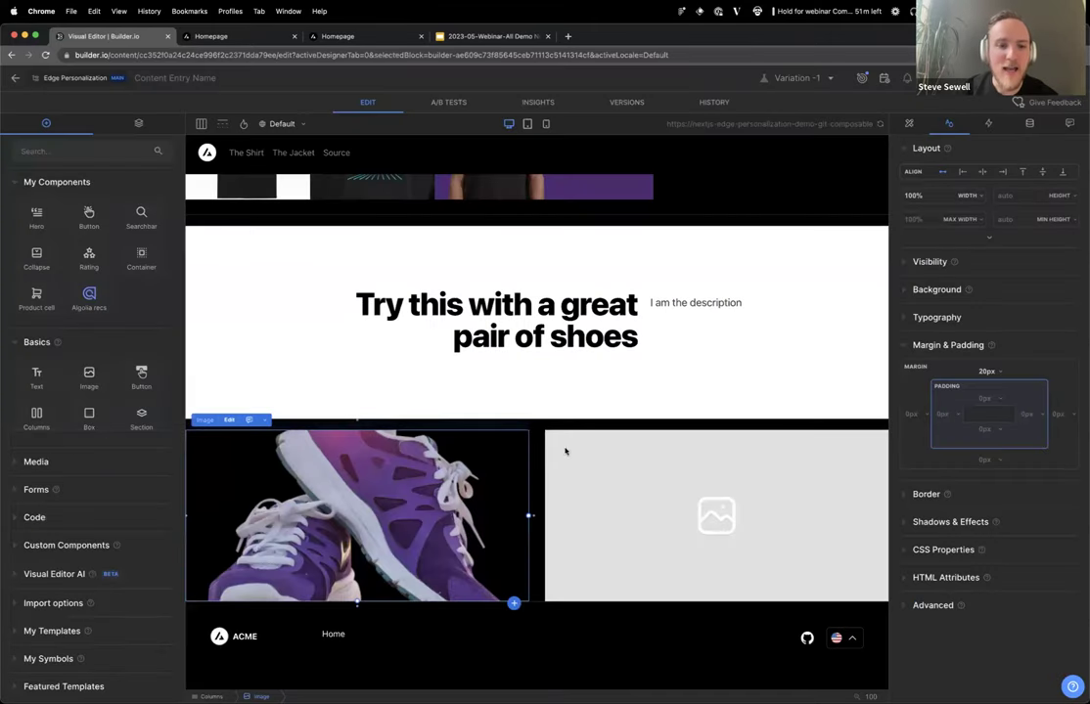
# Add a Container block below the Hero and move the two image columns into it.
pyautogui.scroll(-2, 331, 522)
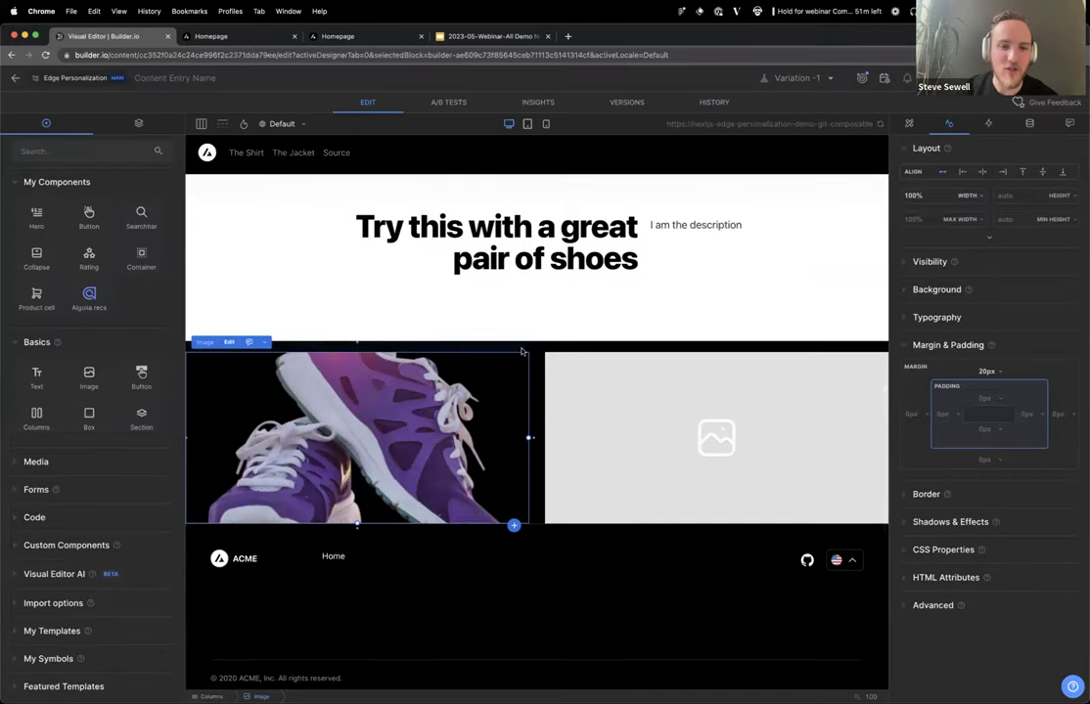
pyautogui.moveTo(142, 256); pyautogui.dragTo(411, 379)
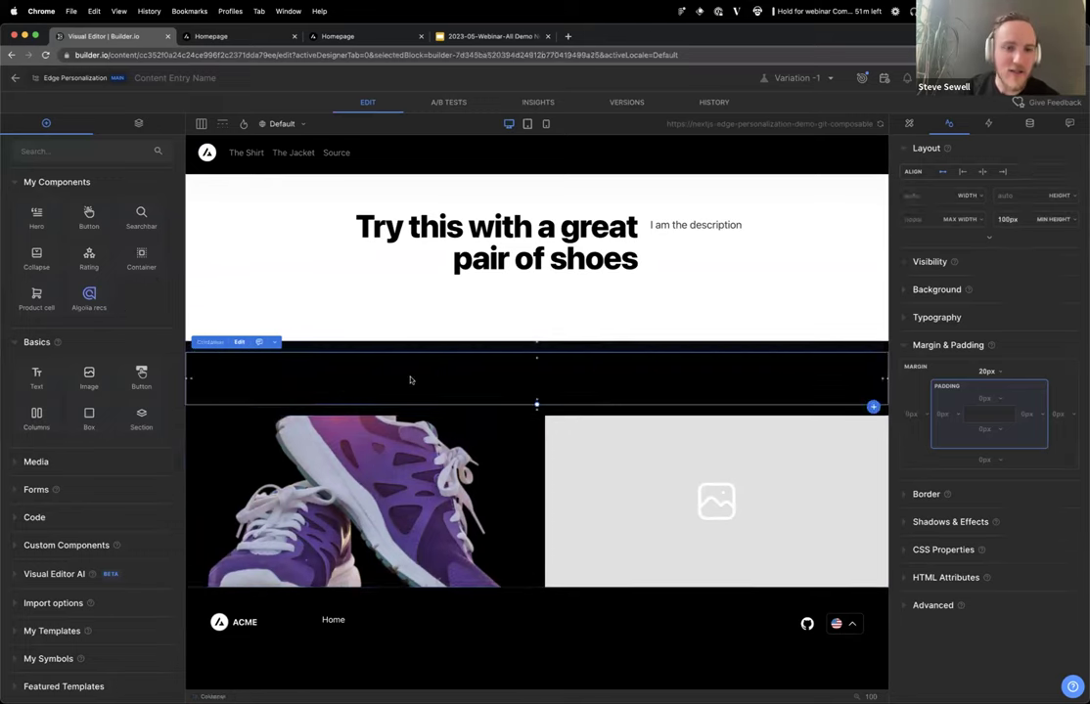
pyautogui.click(538, 447)
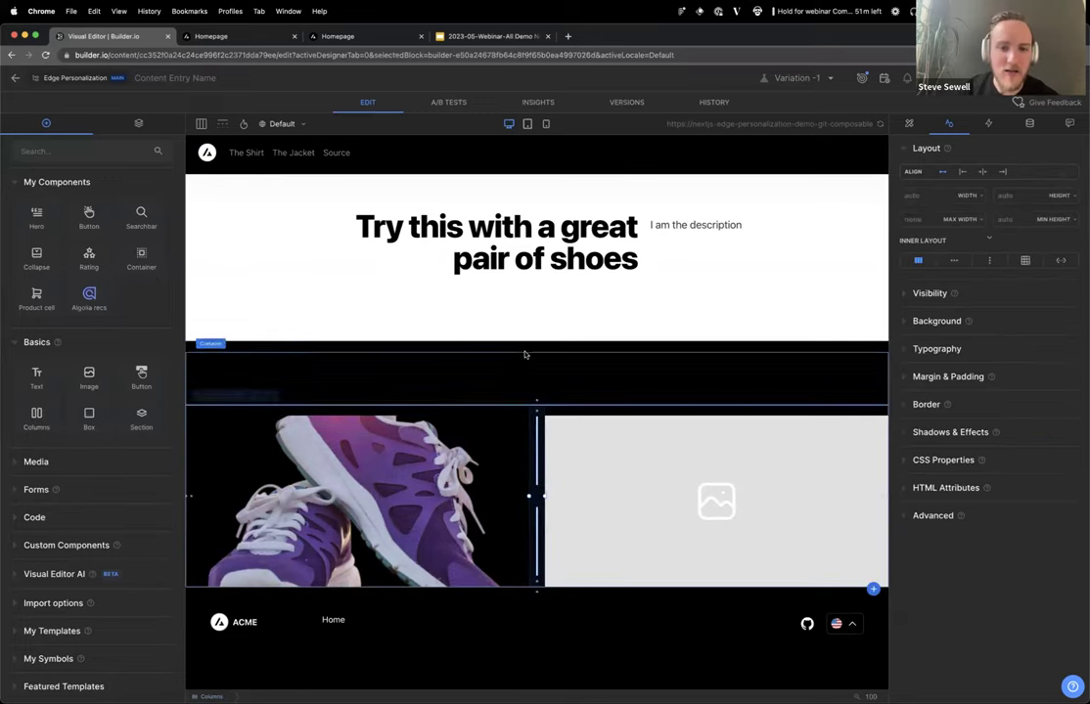
pyautogui.hotkey('ctrl', 'z')
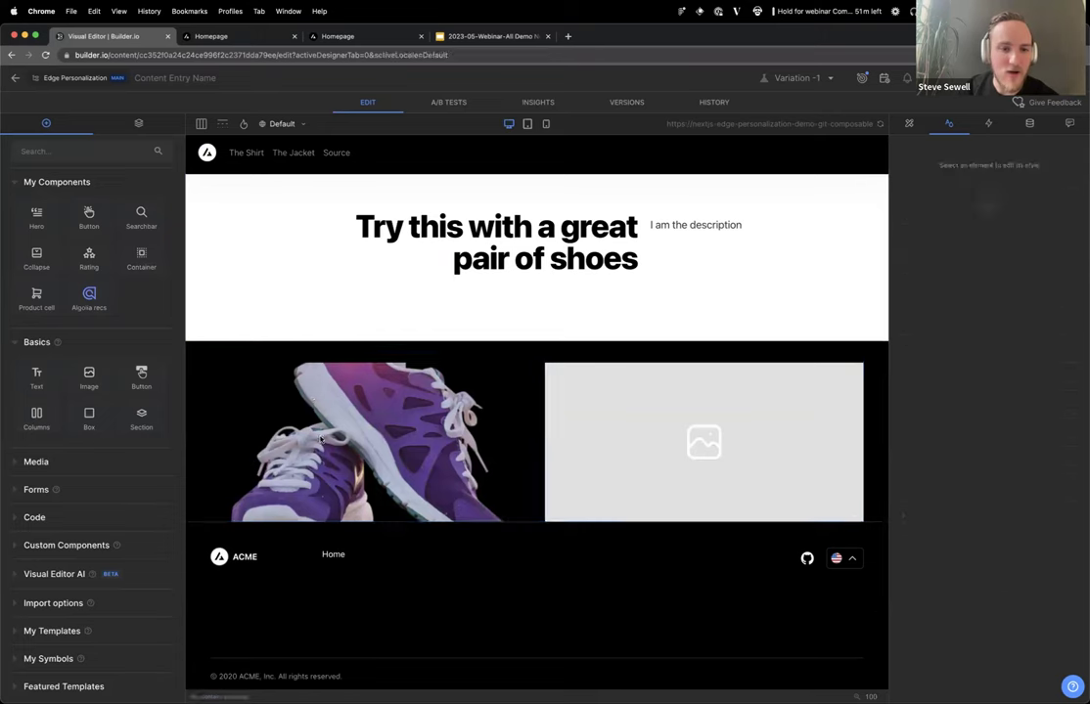
# Stretch the shoes image taller to an aspect ratio of 0.791 and check its image options.
pyautogui.click(395, 518)
pyautogui.moveTo(369, 522); pyautogui.dragTo(370, 616)
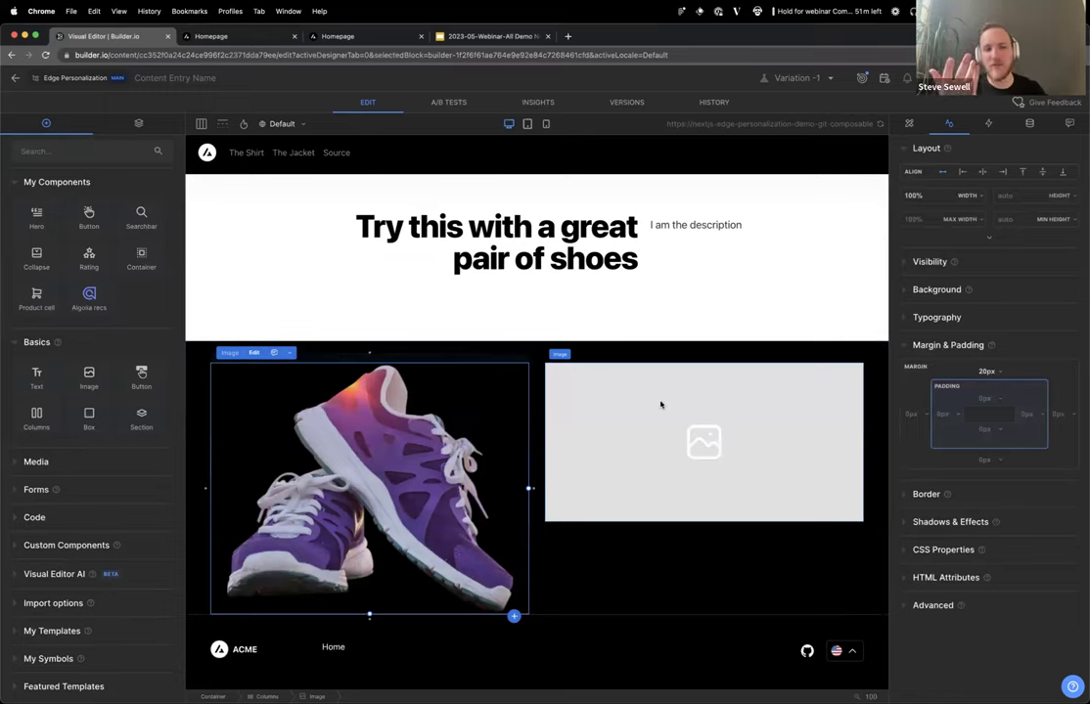
pyautogui.click(253, 353)
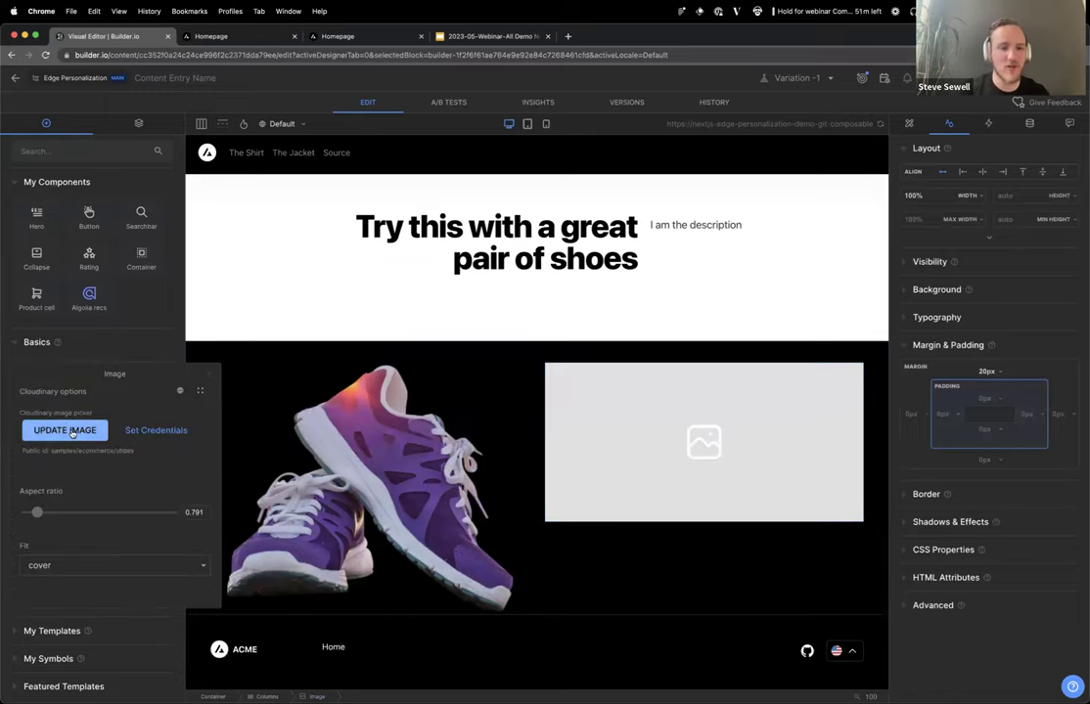
pyautogui.click(440, 392)
# Add a Text block beneath the empty image placeholder in the second column and delete the placeholder.
pyautogui.click(616, 411)
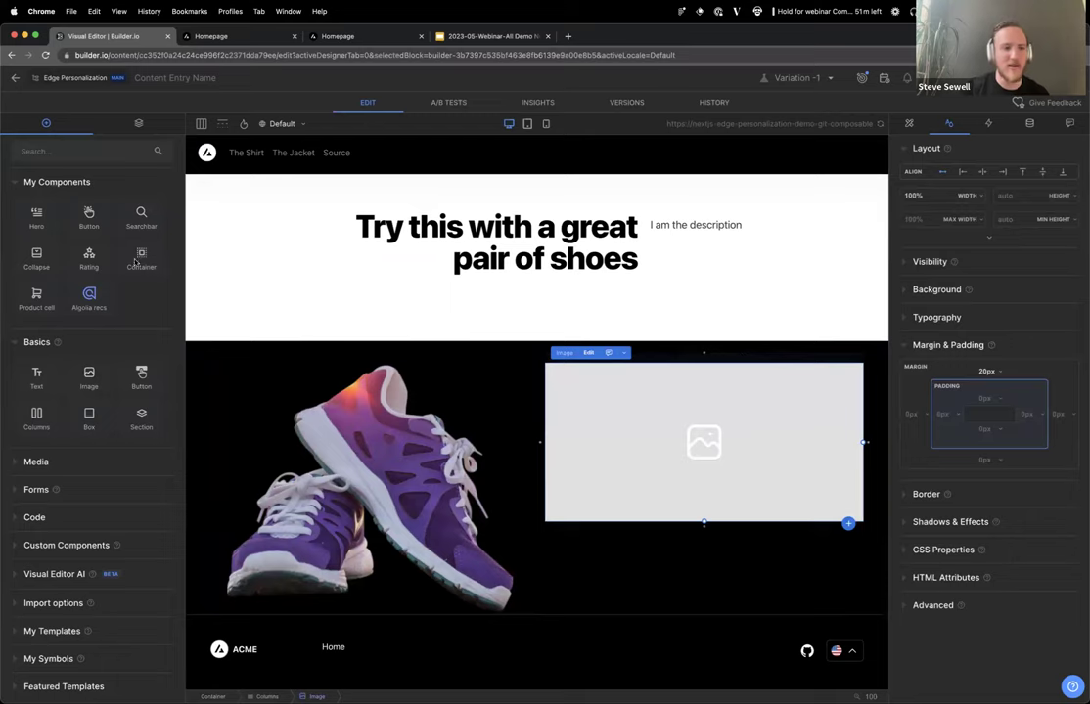
pyautogui.moveTo(36, 375); pyautogui.dragTo(563, 517)
pyautogui.press('Delete')
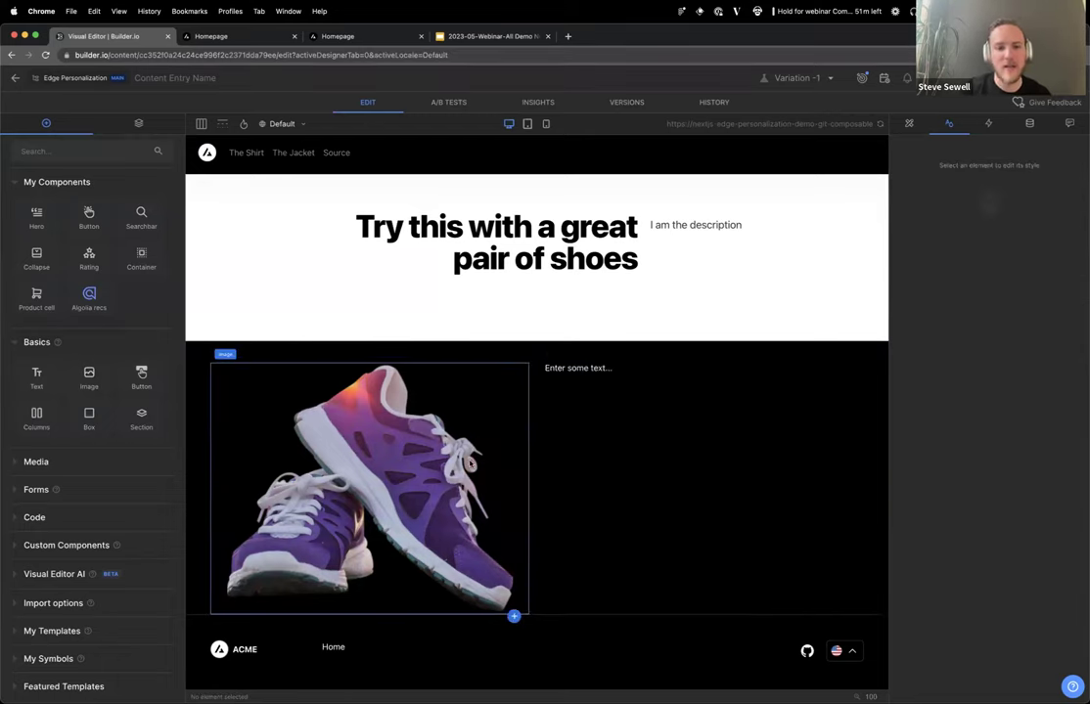
# Try to clear the Hero's headline, reload the preview, and reopen the headline for editing.
pyautogui.click(532, 303)
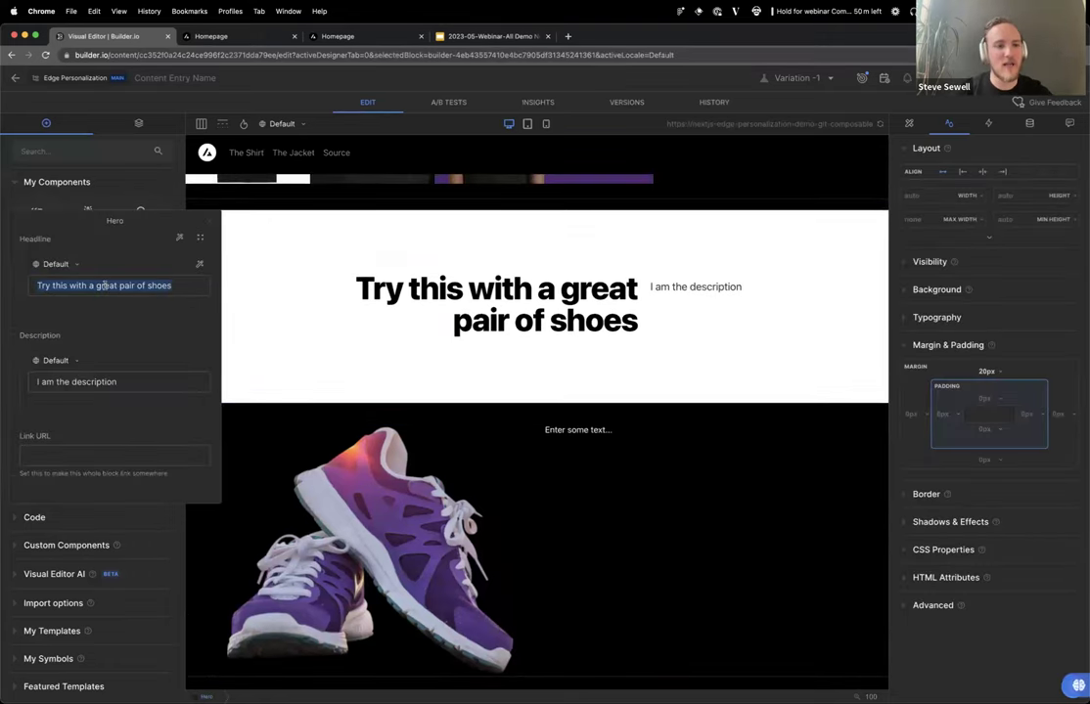
pyautogui.press('Delete')
pyautogui.click(373, 319)
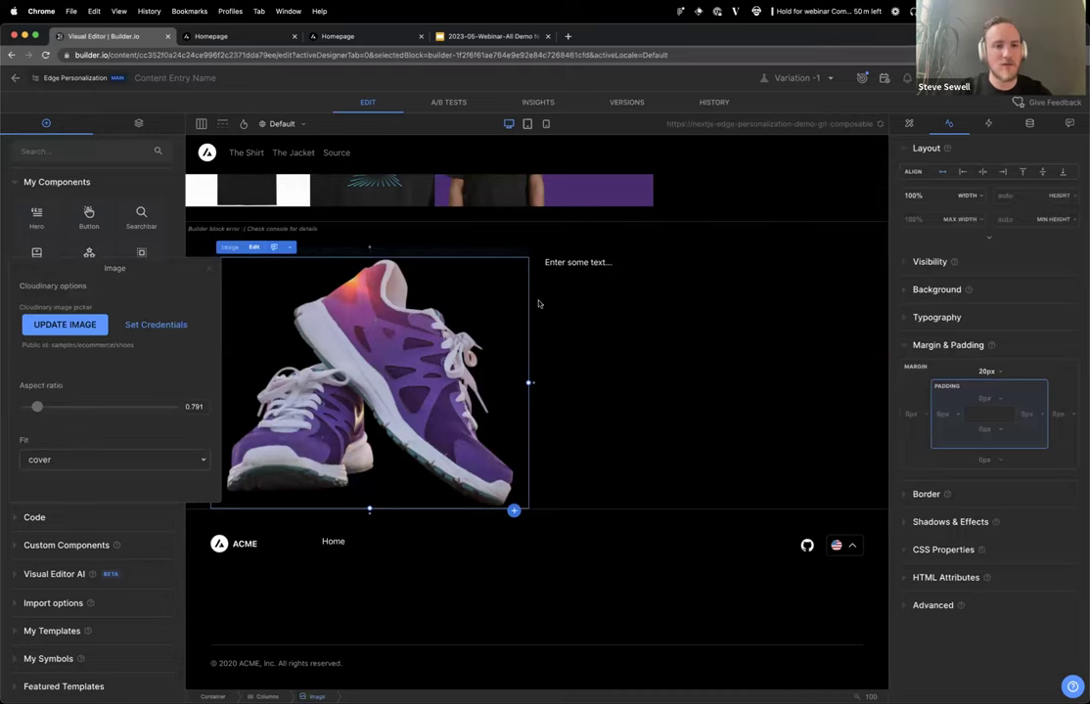
pyautogui.click(880, 125)
pyautogui.scroll(-4, 528, 391)
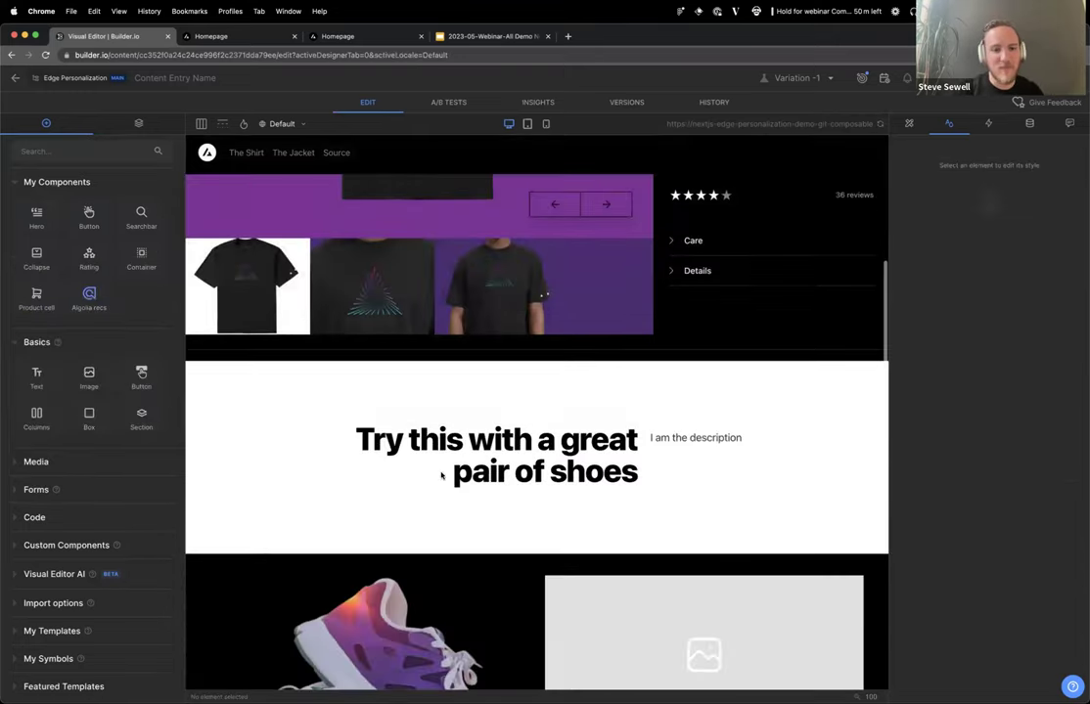
pyautogui.click(401, 478)
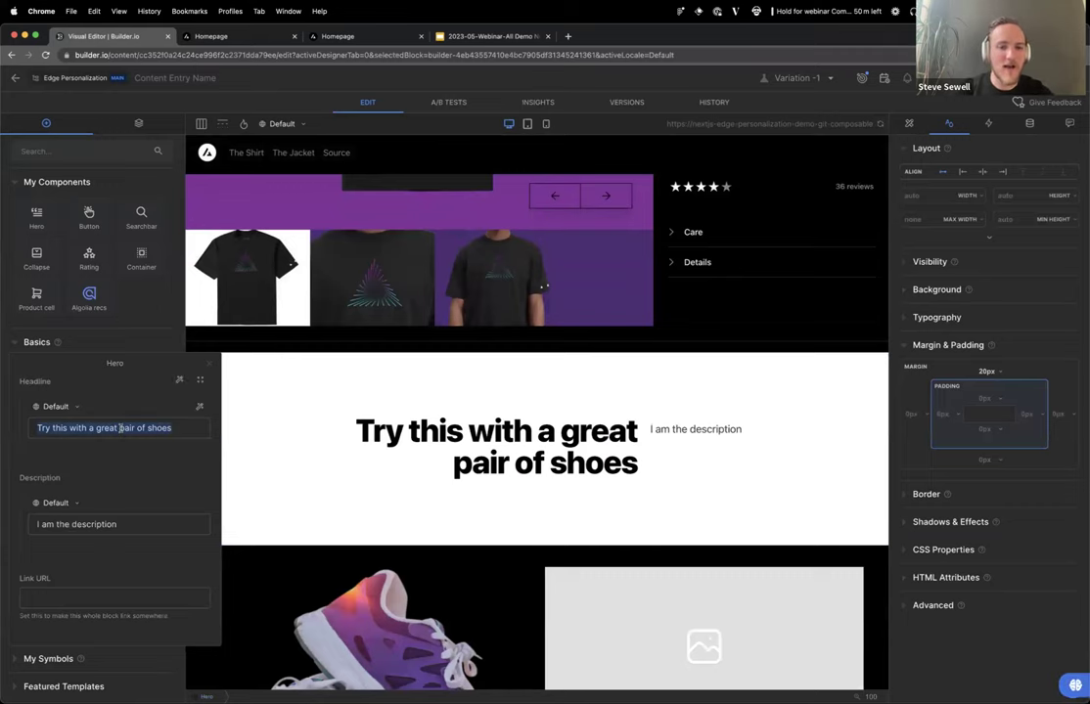
pyautogui.click(396, 478)
# Set the second column's text to "Try shopping our amazing jackets line" and delete the empty image placeholder above it.
pyautogui.scroll(-5, 396, 478)
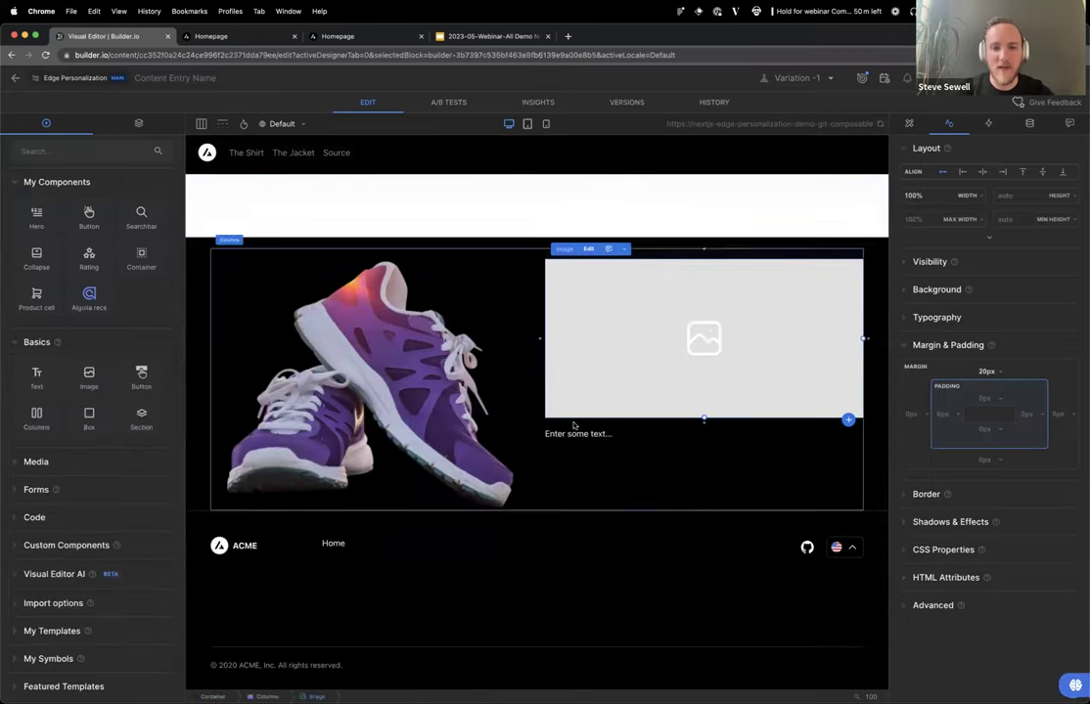
pyautogui.click(577, 432)
pyautogui.click(909, 123)
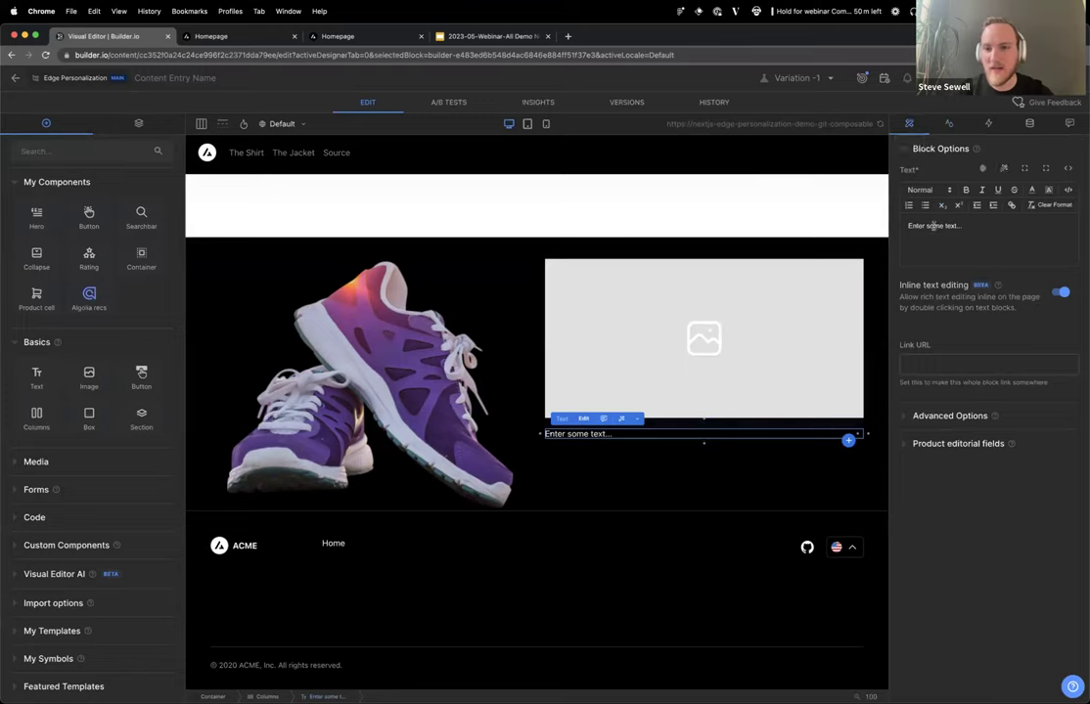
pyautogui.write('Try shopping')
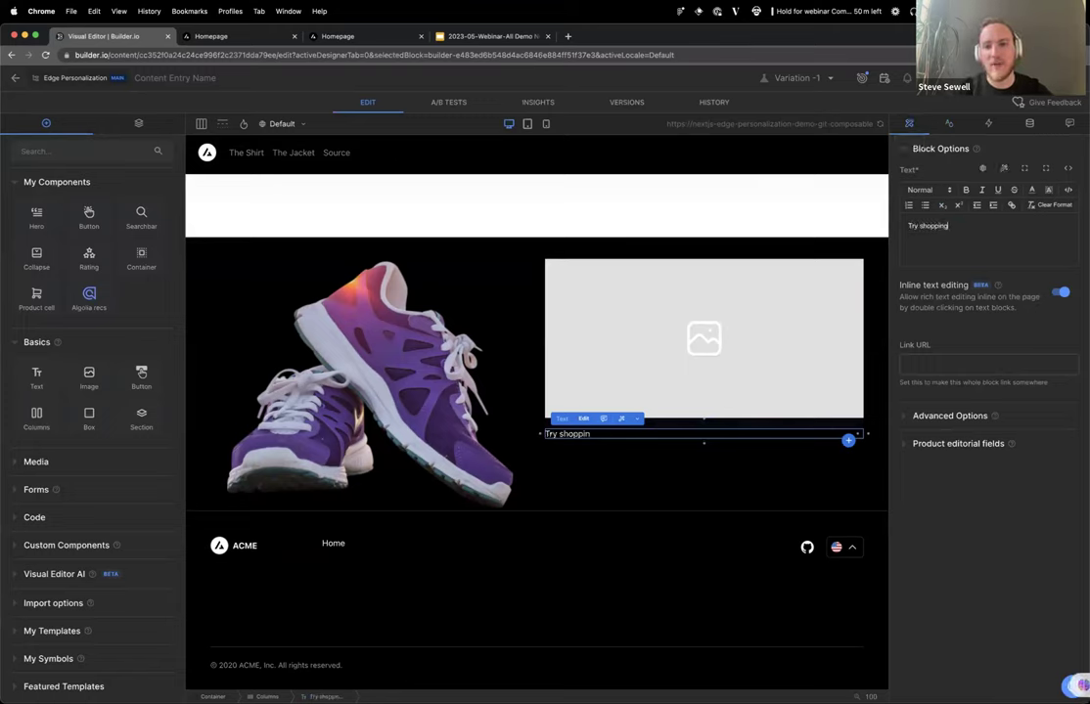
pyautogui.write(' our amazing jackets line')
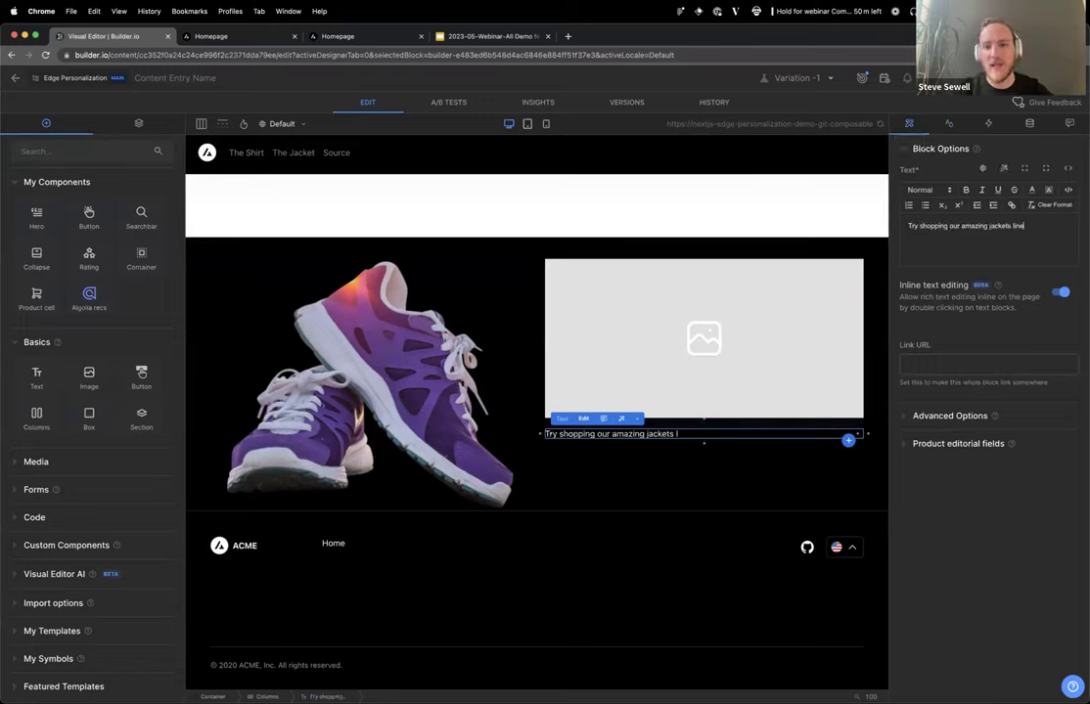
pyautogui.click(769, 274)
pyautogui.press('BackSpace')
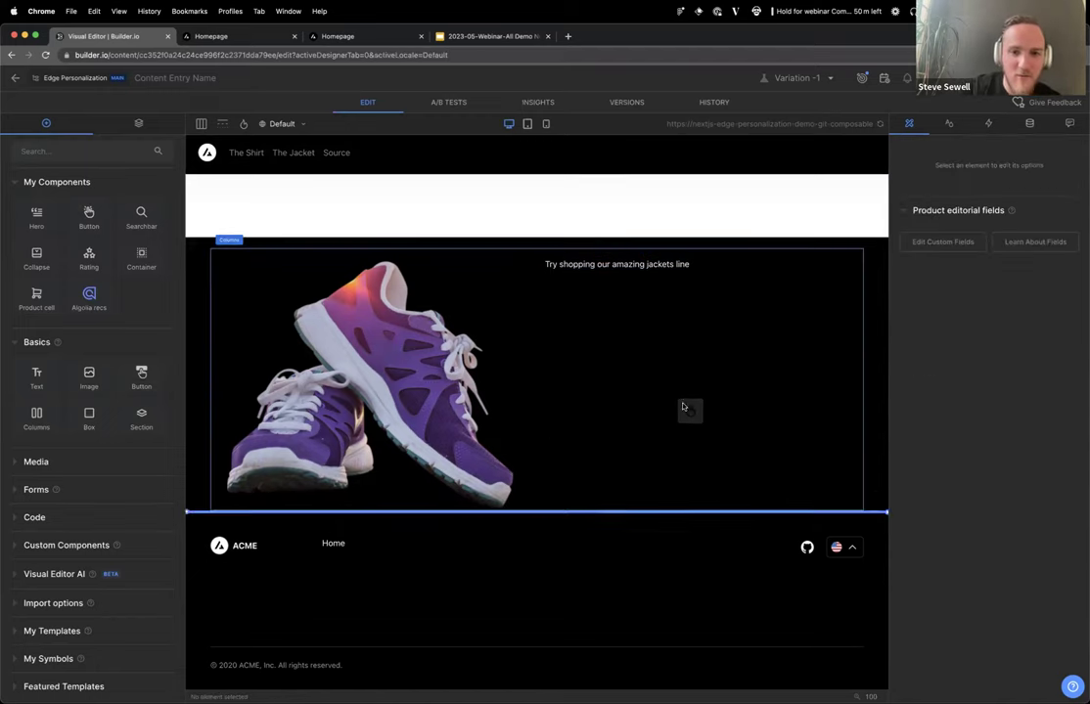
# Add a Button block beneath the jackets text in the second column.
pyautogui.click(631, 306)
pyautogui.click(636, 275)
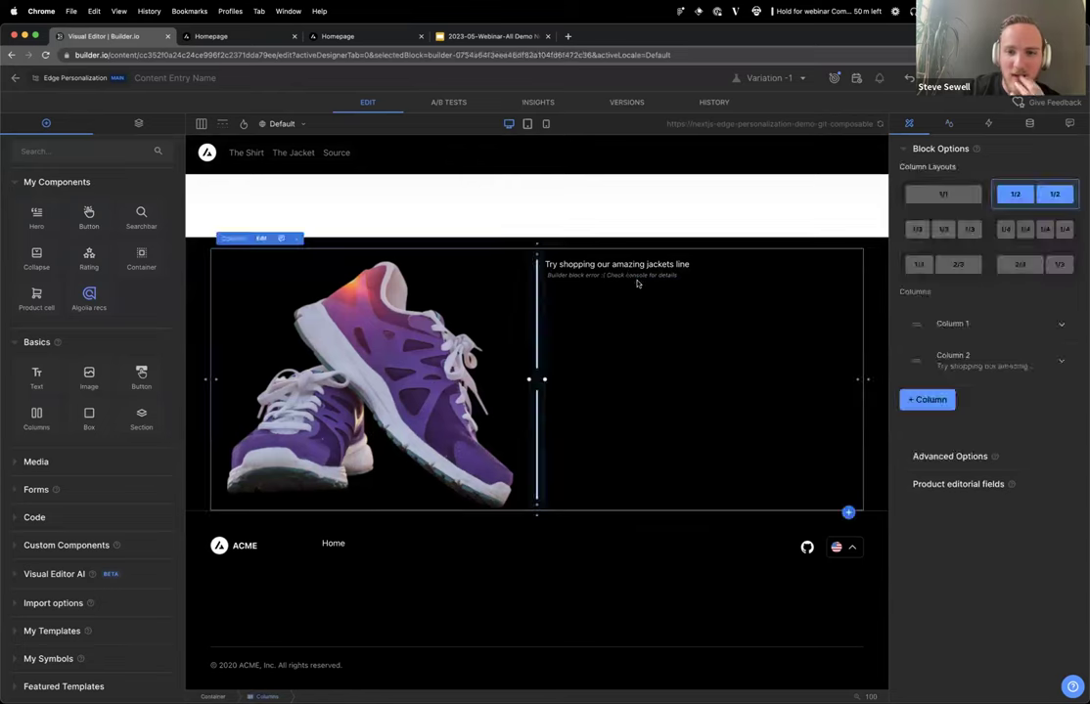
pyautogui.click(688, 264)
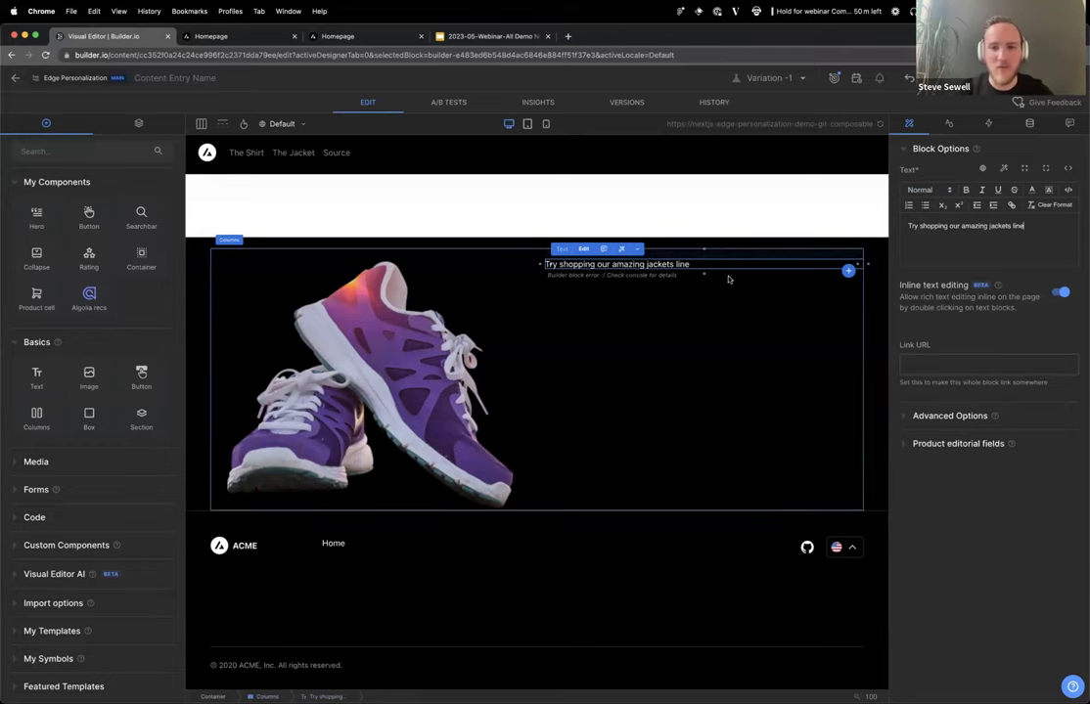
pyautogui.click(800, 350)
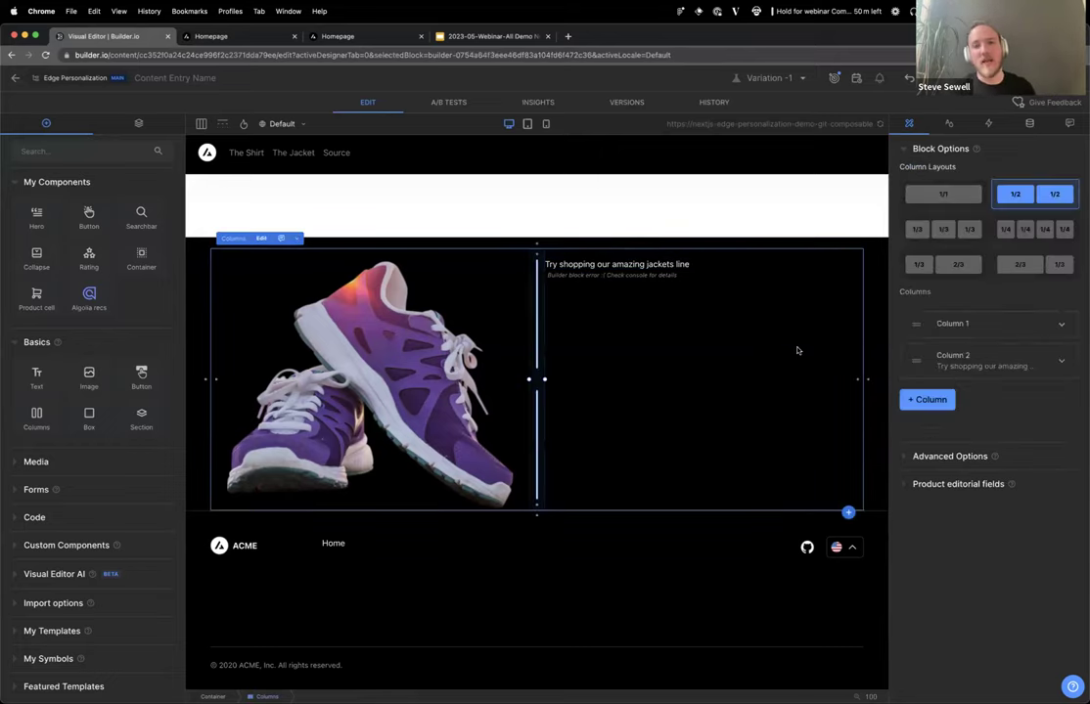
pyautogui.click(409, 532)
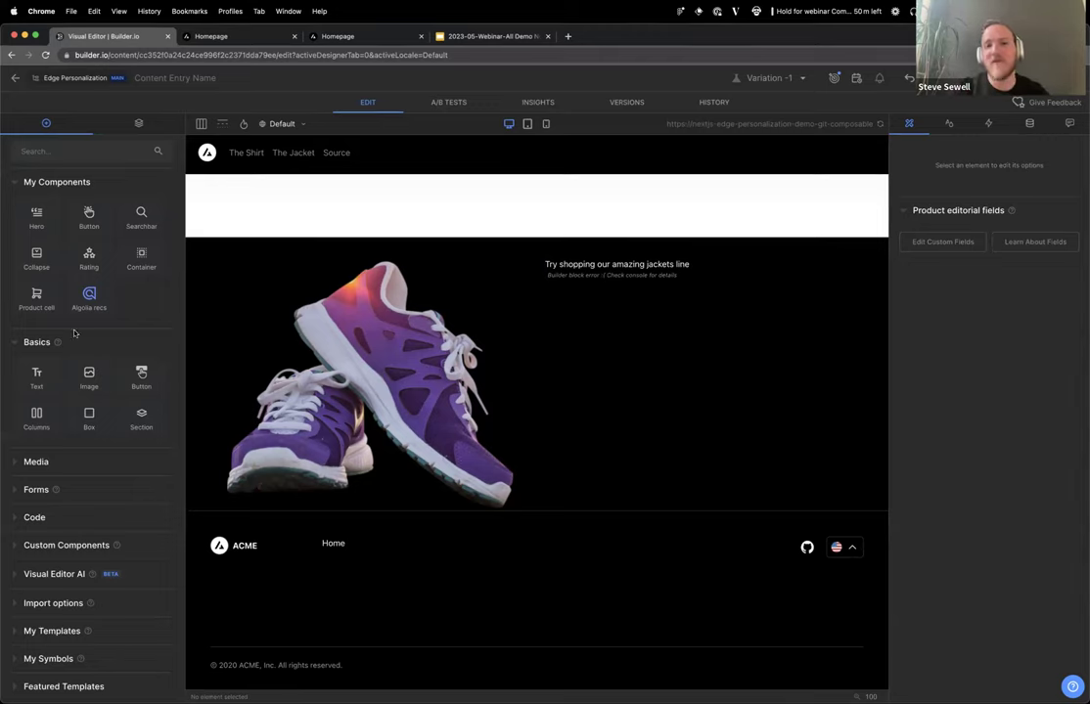
# Set the jackets text's font size to 46px and its top margin to 80px.
pyautogui.click(699, 268)
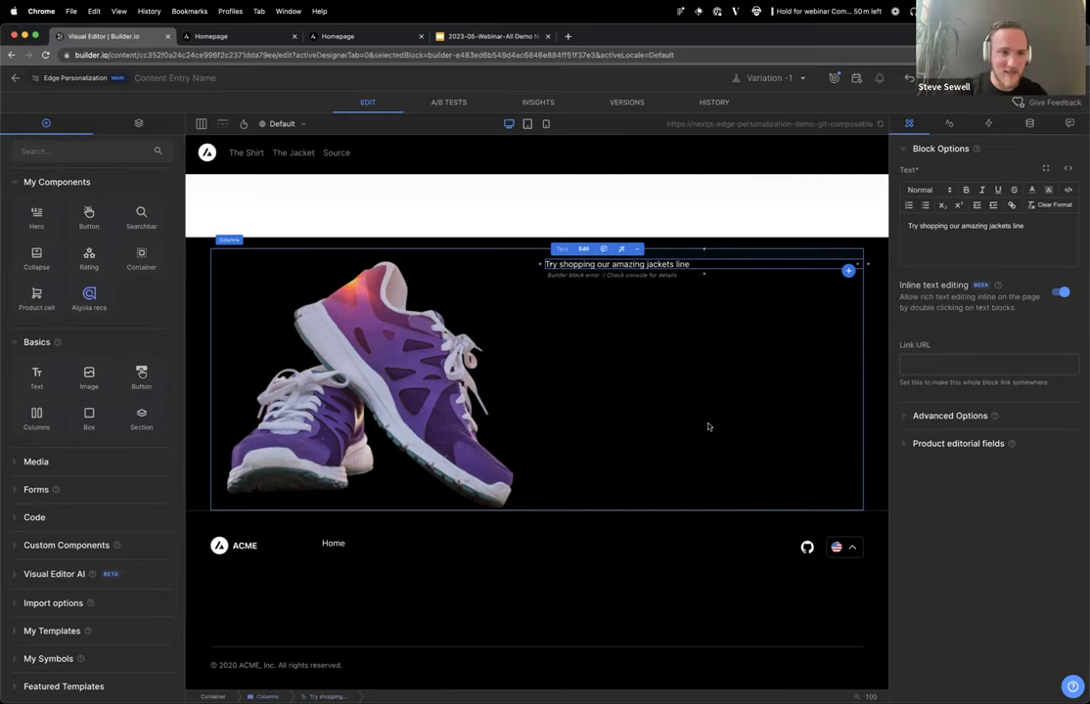
pyautogui.click(949, 126)
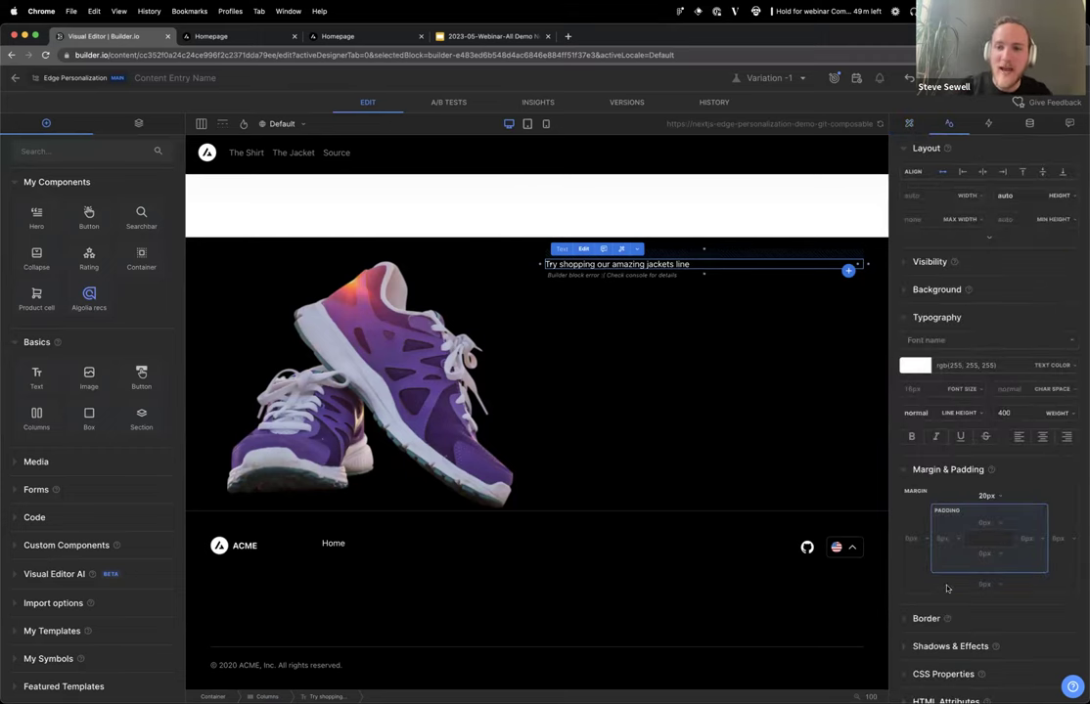
pyautogui.click(906, 389)
pyautogui.write('33px')
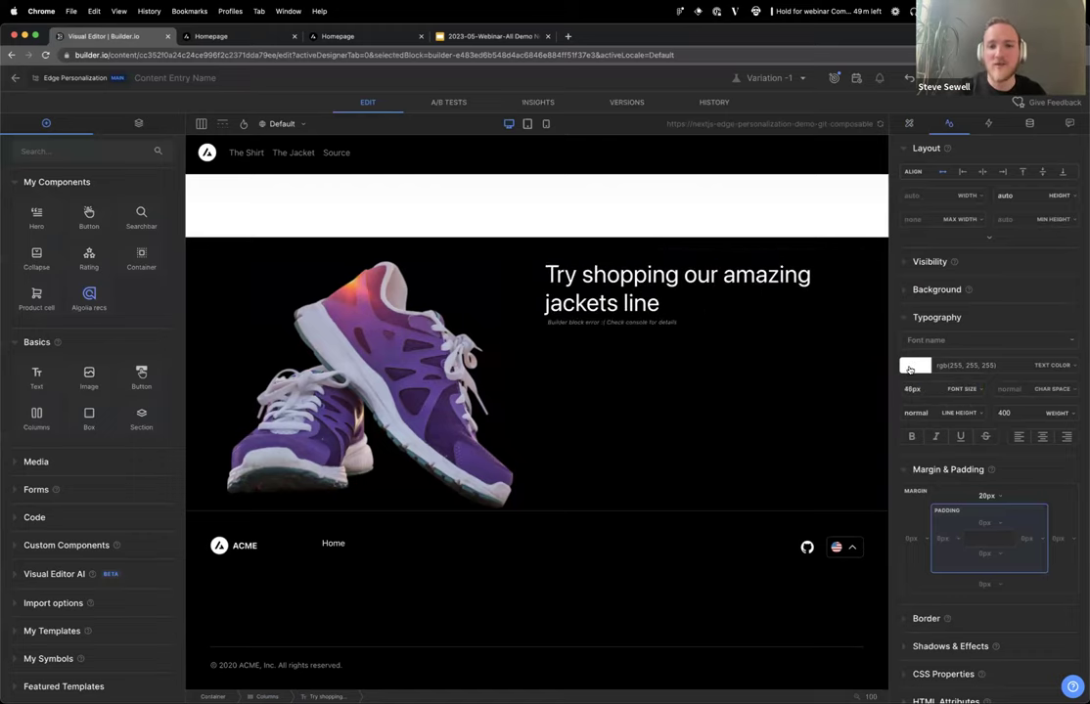
pyautogui.click(736, 297)
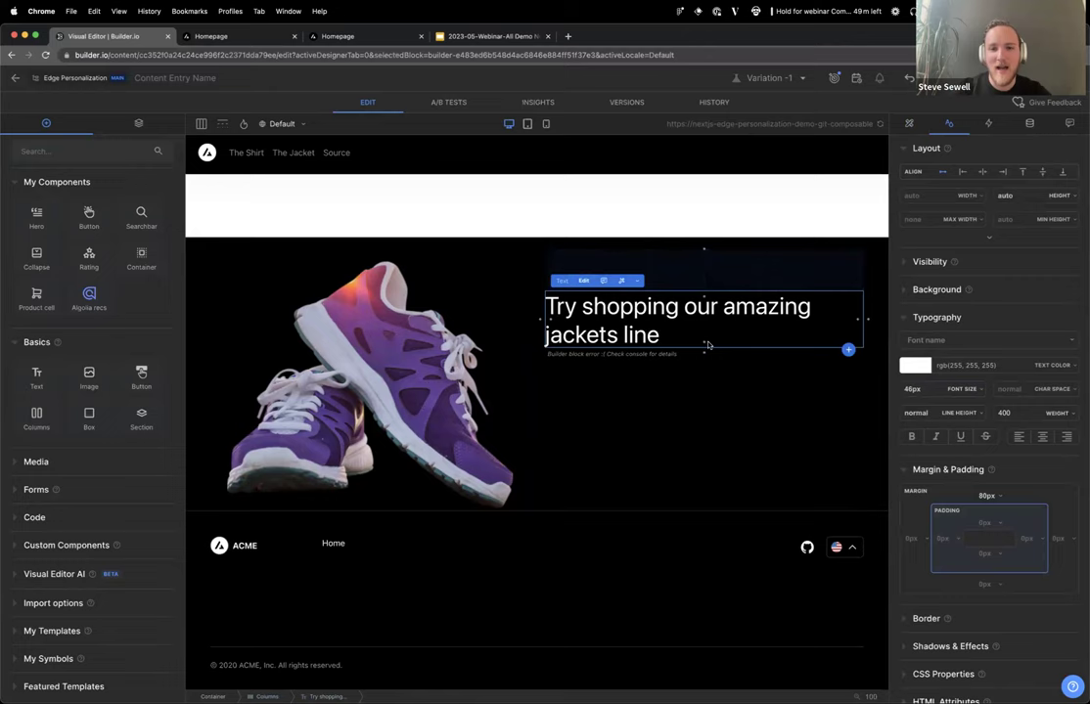
# Delete the Button block beneath the jackets text and dismiss the prompt asking for an entry name.
pyautogui.click(138, 123)
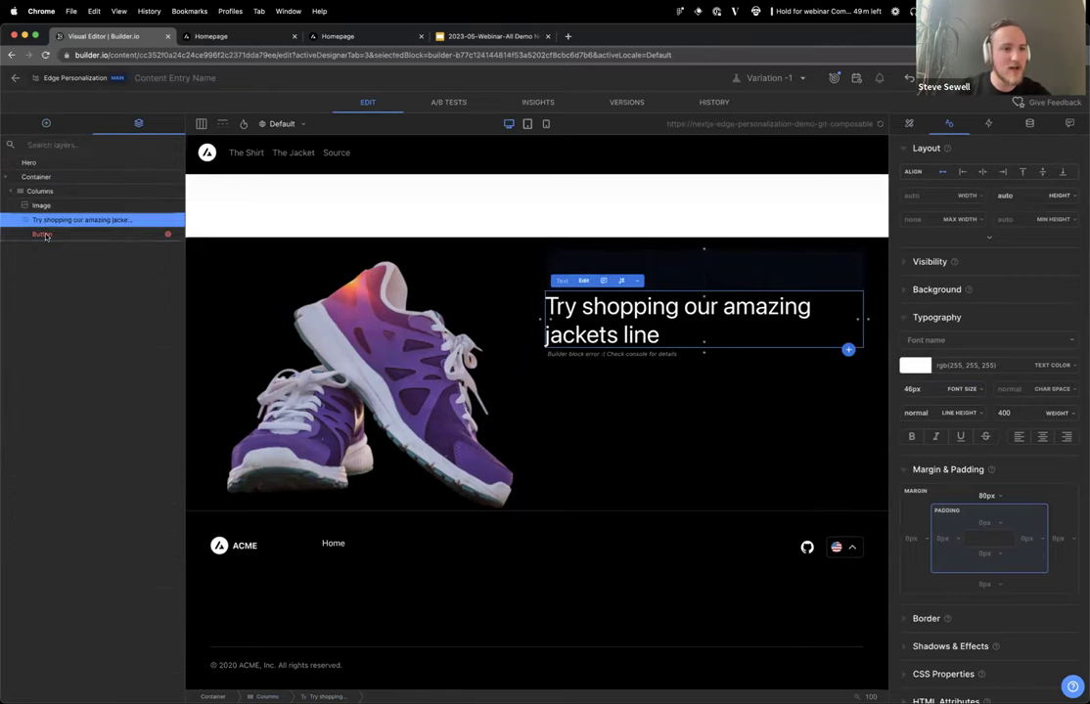
pyautogui.click(45, 237)
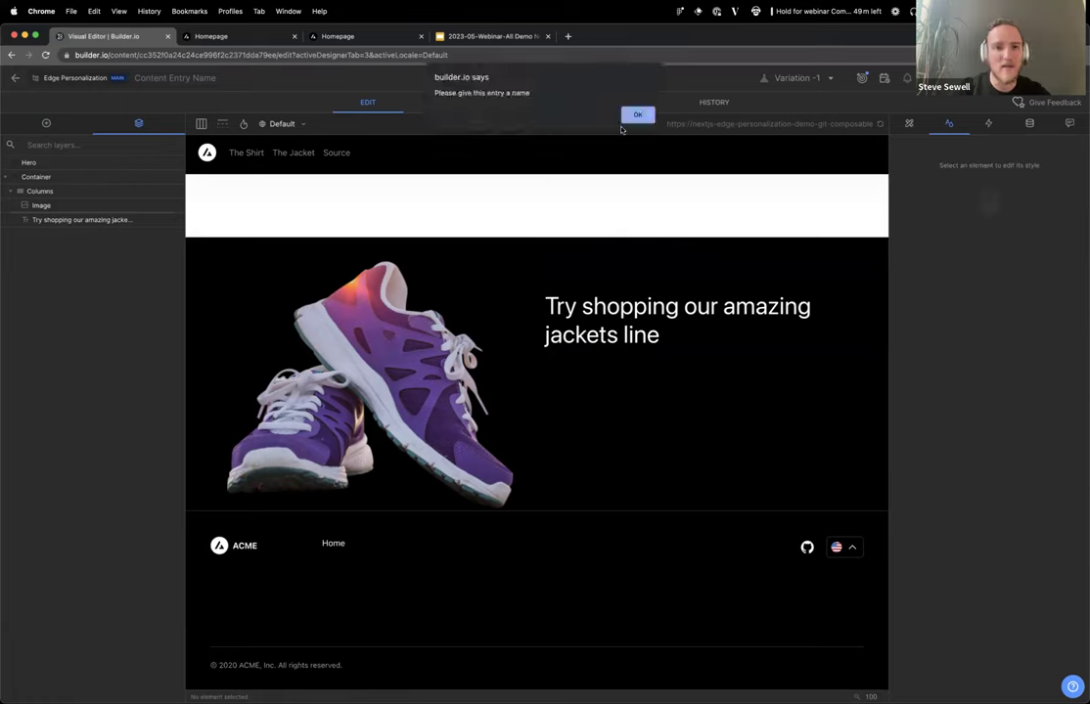
pyautogui.click(638, 115)
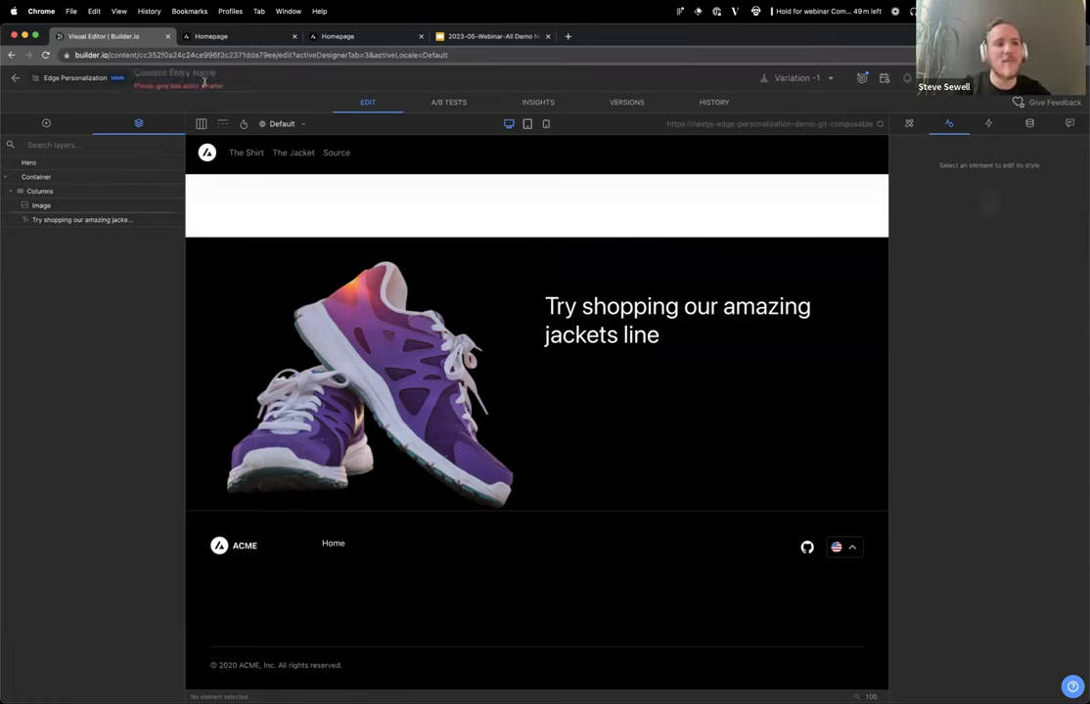
# Name the content entry "Jackerts PDP variation" and publish it.
pyautogui.click(205, 82)
pyautogui.write('HJa')
pyautogui.press('super+a')
pyautogui.write('Jackerts PDP variation')
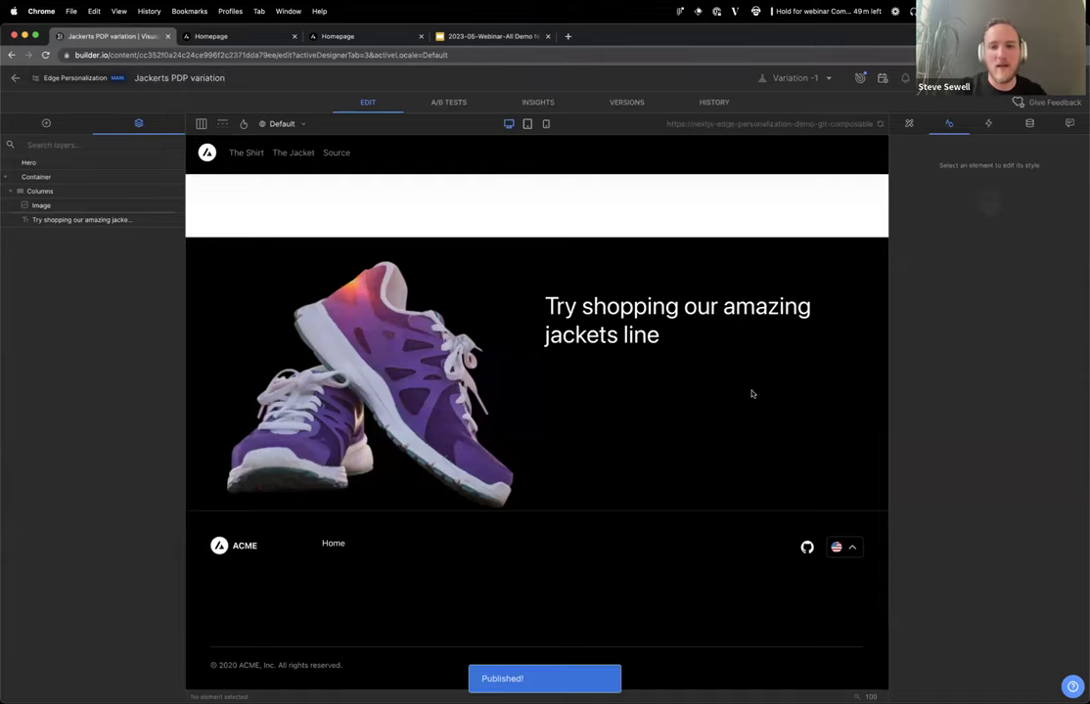
pyautogui.click(870, 359)
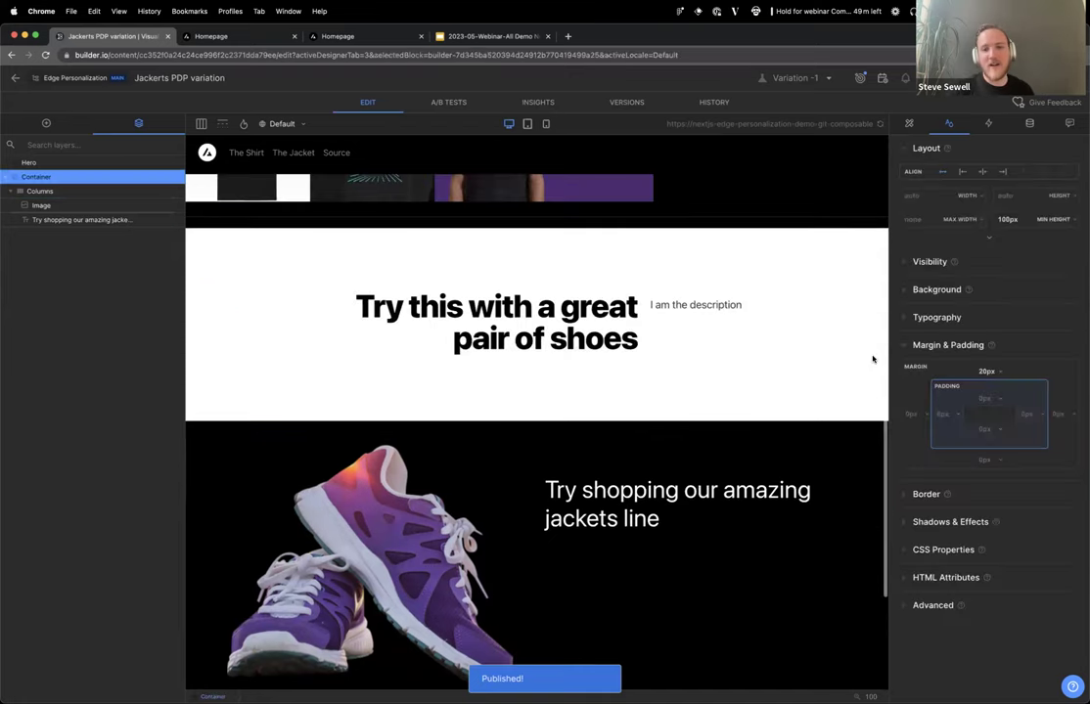
# Compare the Default variation's content with Variation -1 and return to Variation -1.
pyautogui.click(799, 80)
pyautogui.click(802, 89)
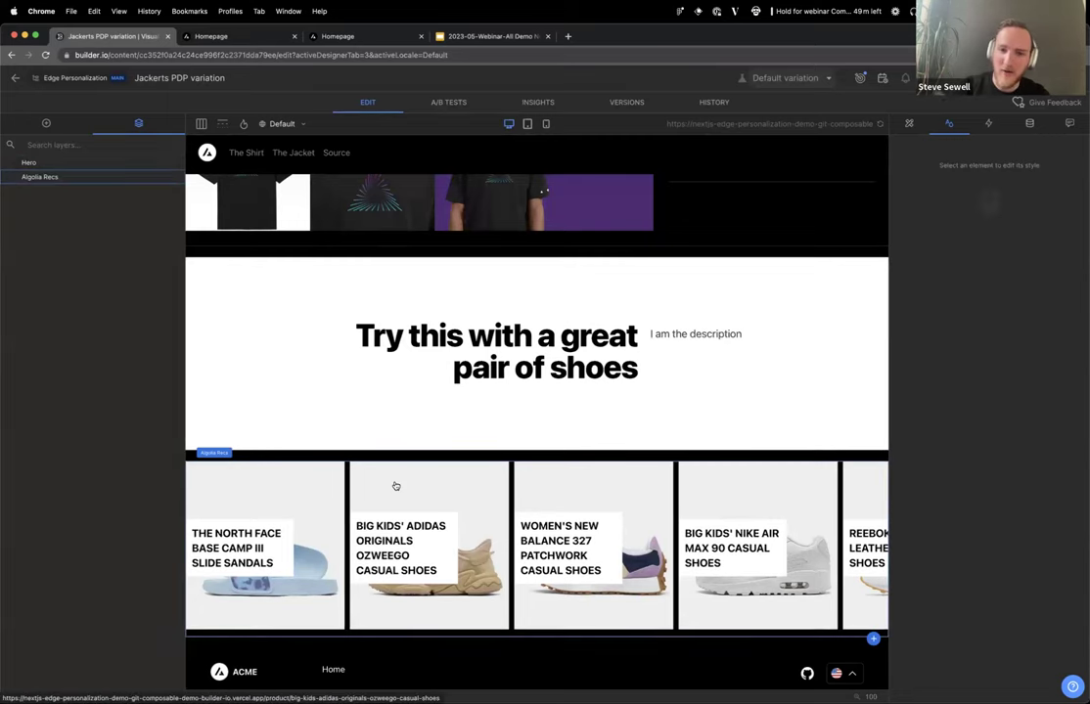
pyautogui.click(795, 79)
pyautogui.click(780, 114)
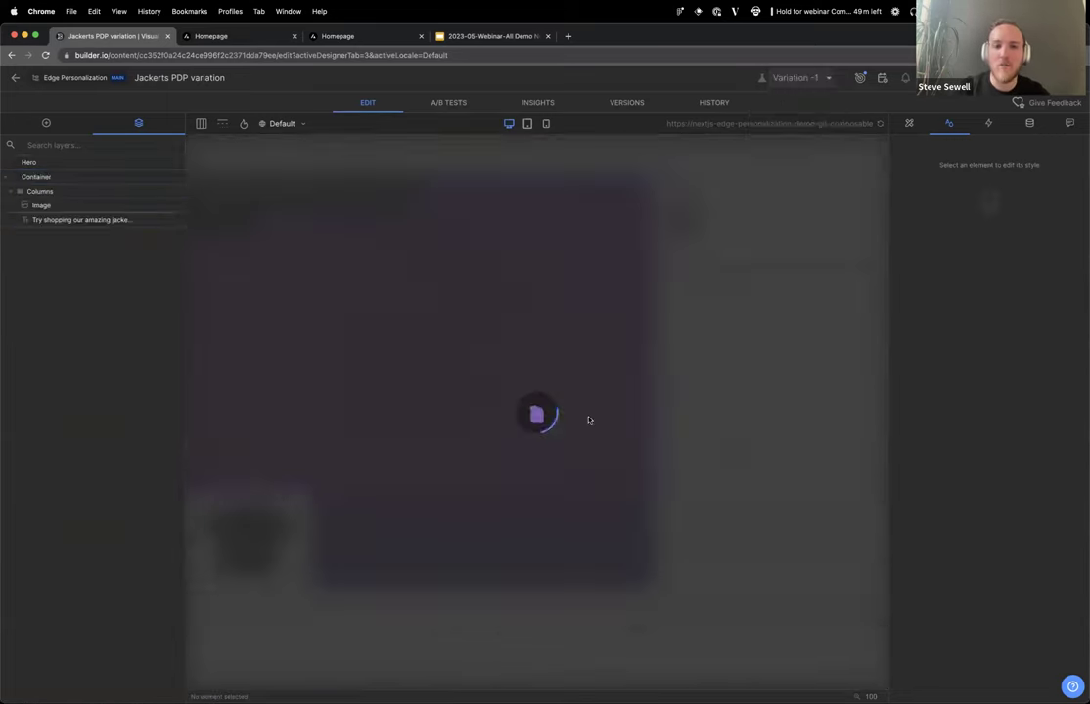
pyautogui.scroll(-5, 586, 421)
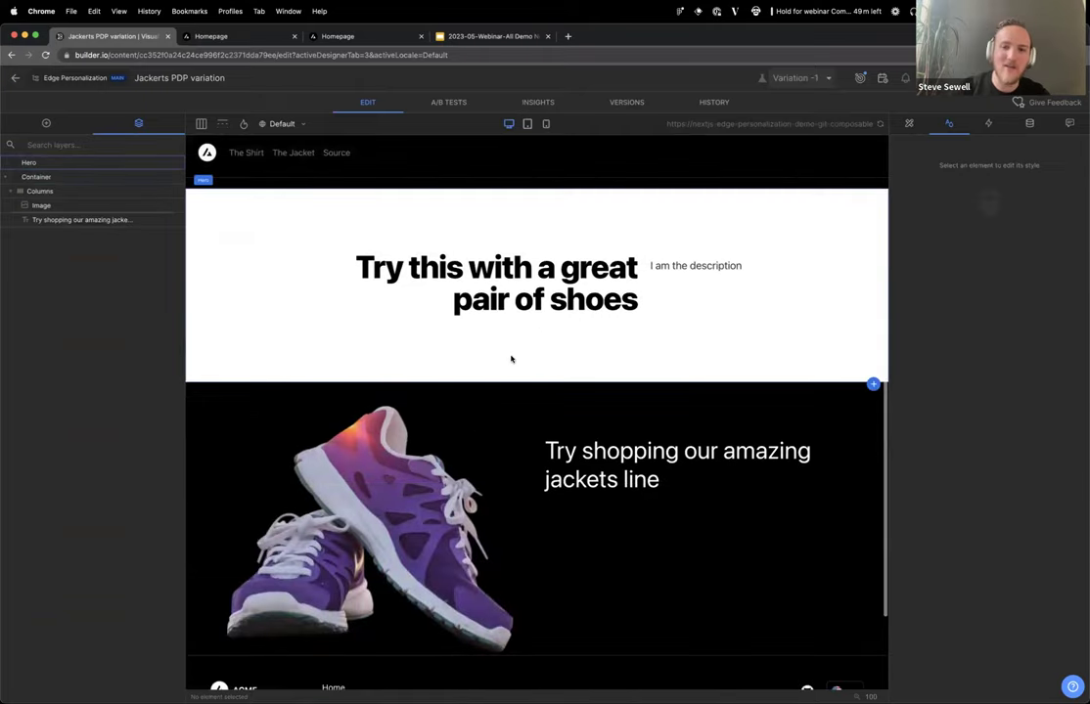
pyautogui.scroll(-2, 587, 420)
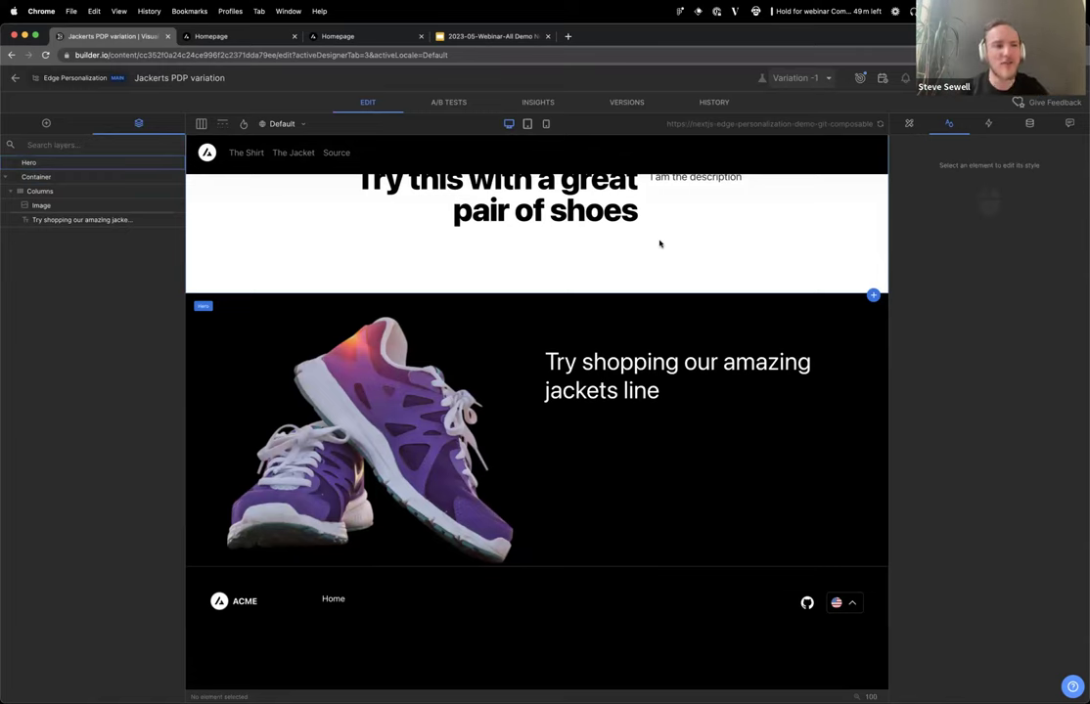
# Add a Product cell component beneath the jackets text in the second column.
pyautogui.click(46, 123)
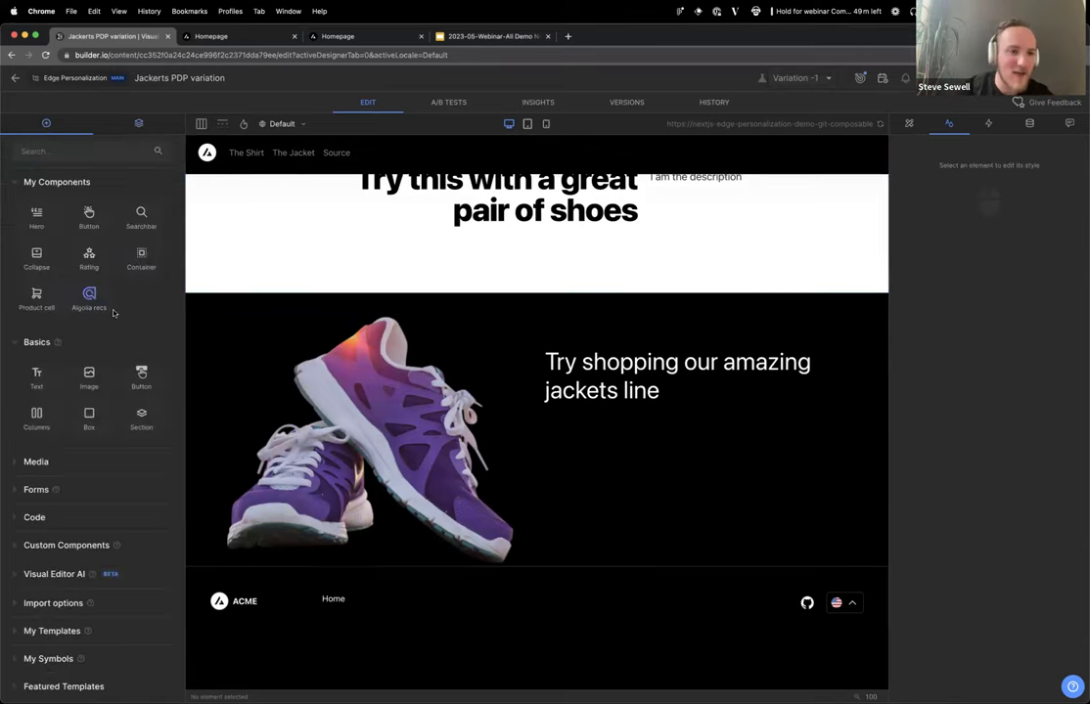
pyautogui.moveTo(36, 295); pyautogui.dragTo(587, 413)
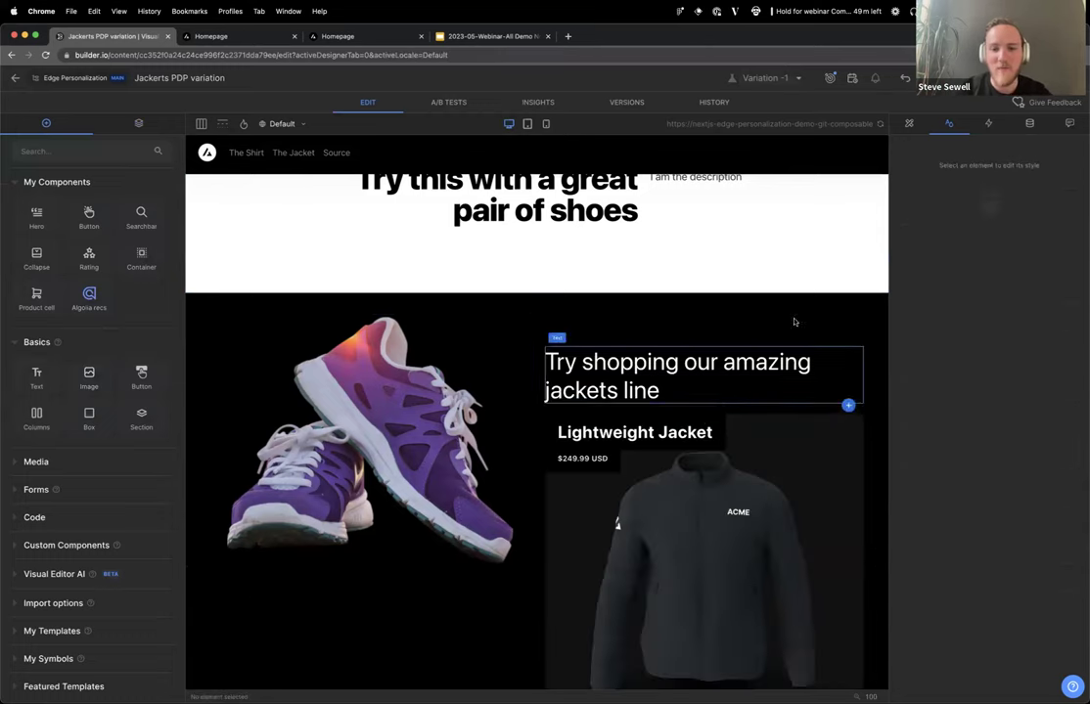
# Try a basic Button block beneath the shoe image and delete it.
pyautogui.scroll(-3, 749, 307)
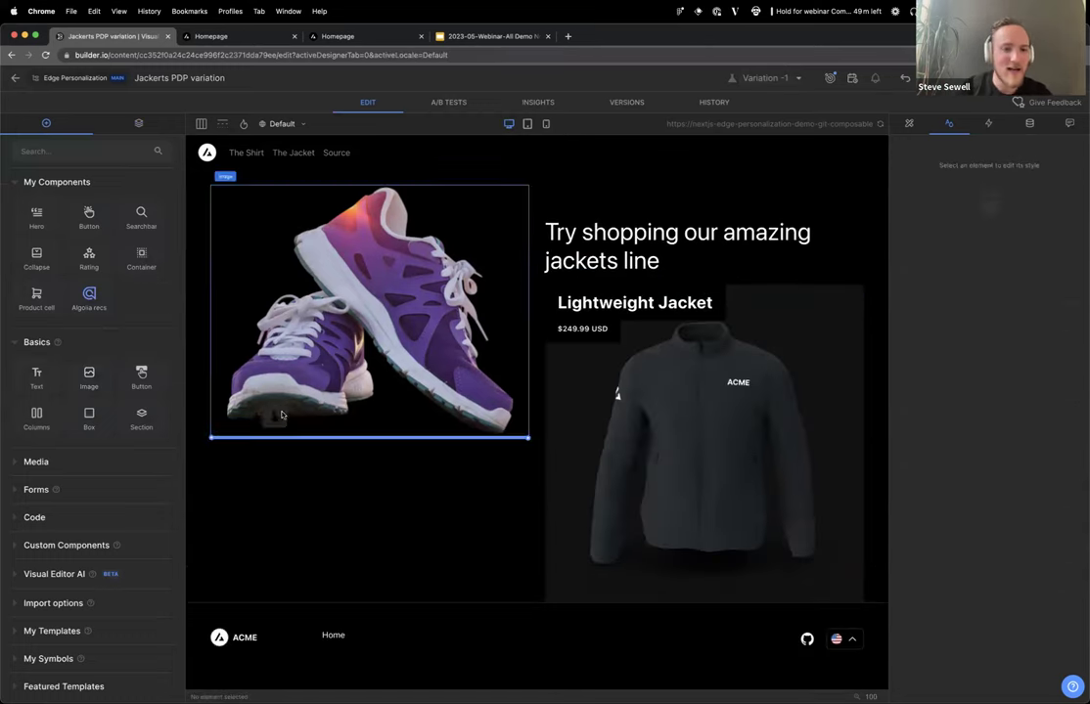
pyautogui.moveTo(281, 415); pyautogui.dragTo(282, 421)
pyautogui.click(460, 467)
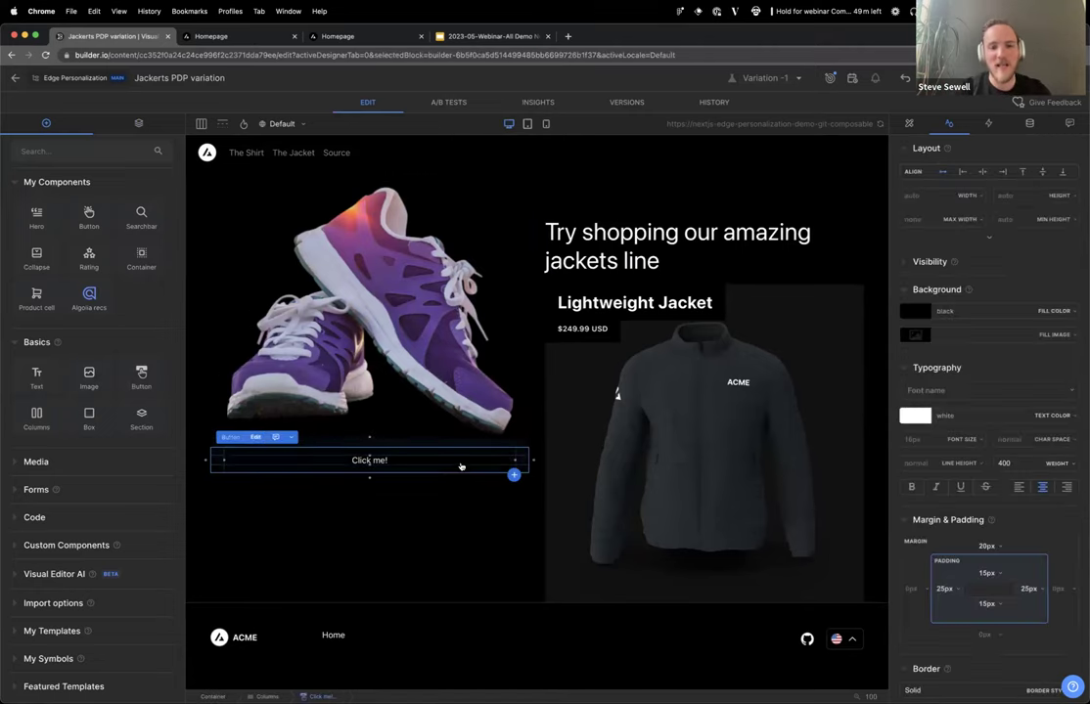
pyautogui.click(909, 123)
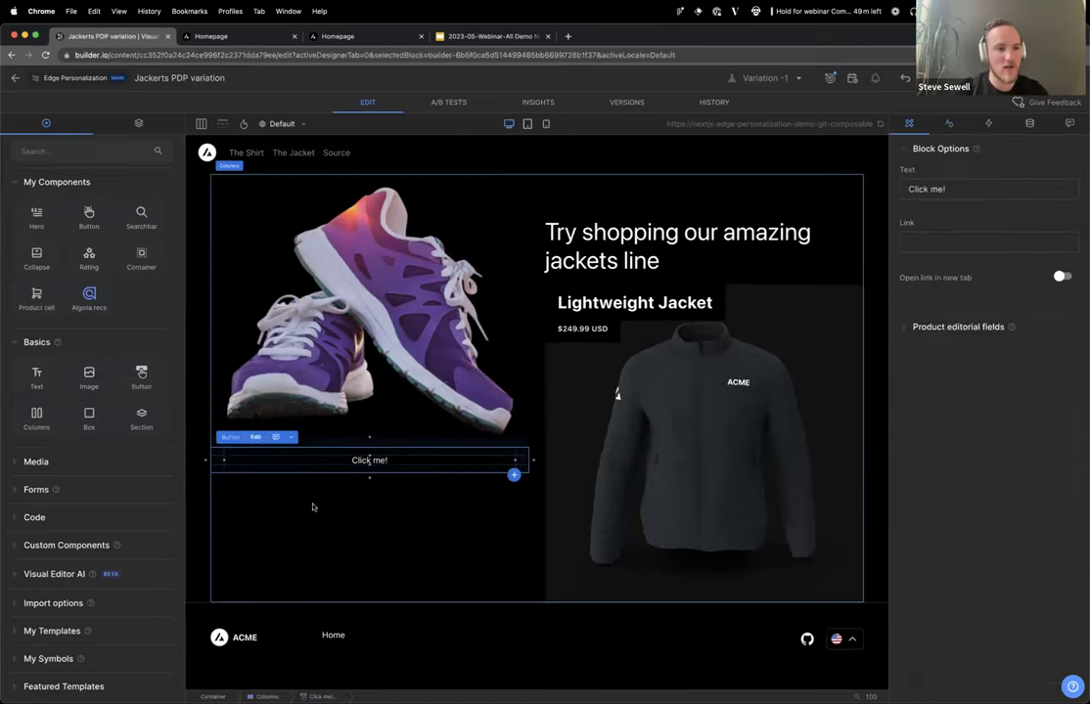
pyautogui.press('Delete')
# Add the custom Button component beneath the shoe image in the first column.
pyautogui.click(331, 405)
pyautogui.click(319, 468)
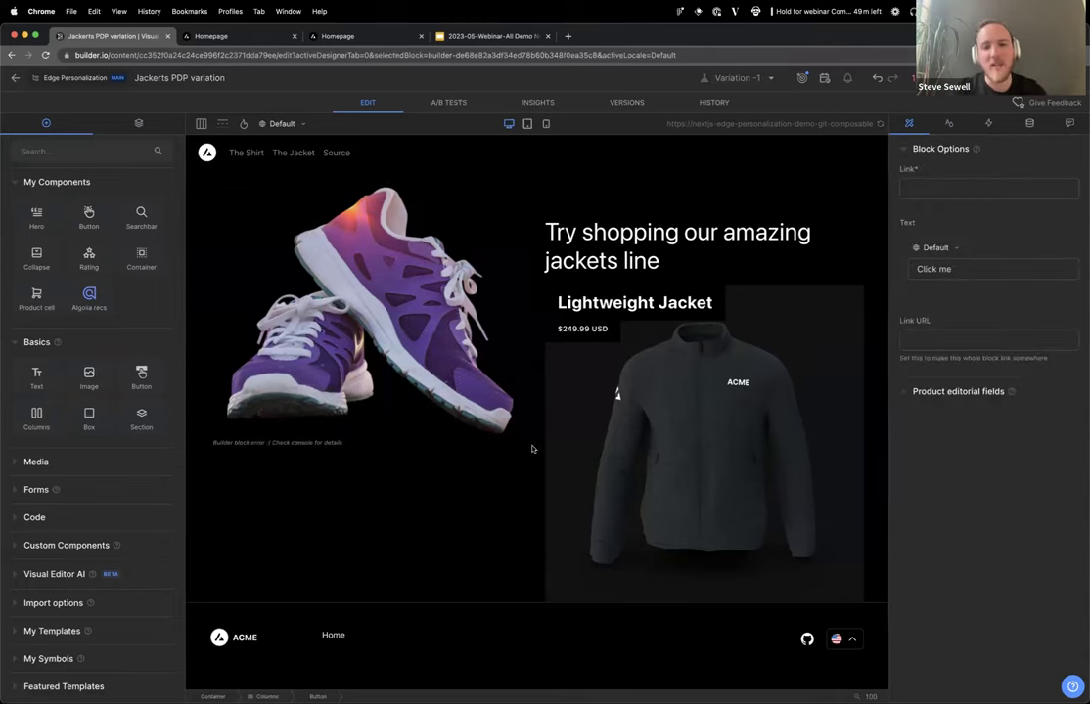
pyautogui.click(625, 324)
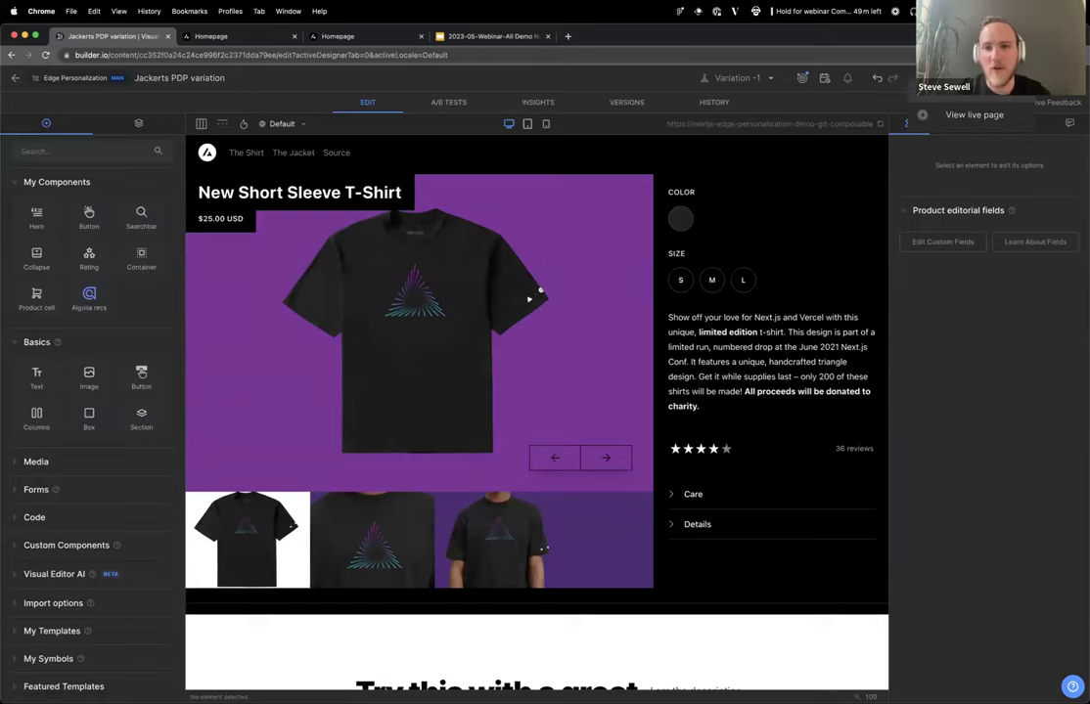
# Open the live page and examine the editorial section on the T-shirt and jacket product pages.
pyautogui.click(921, 113)
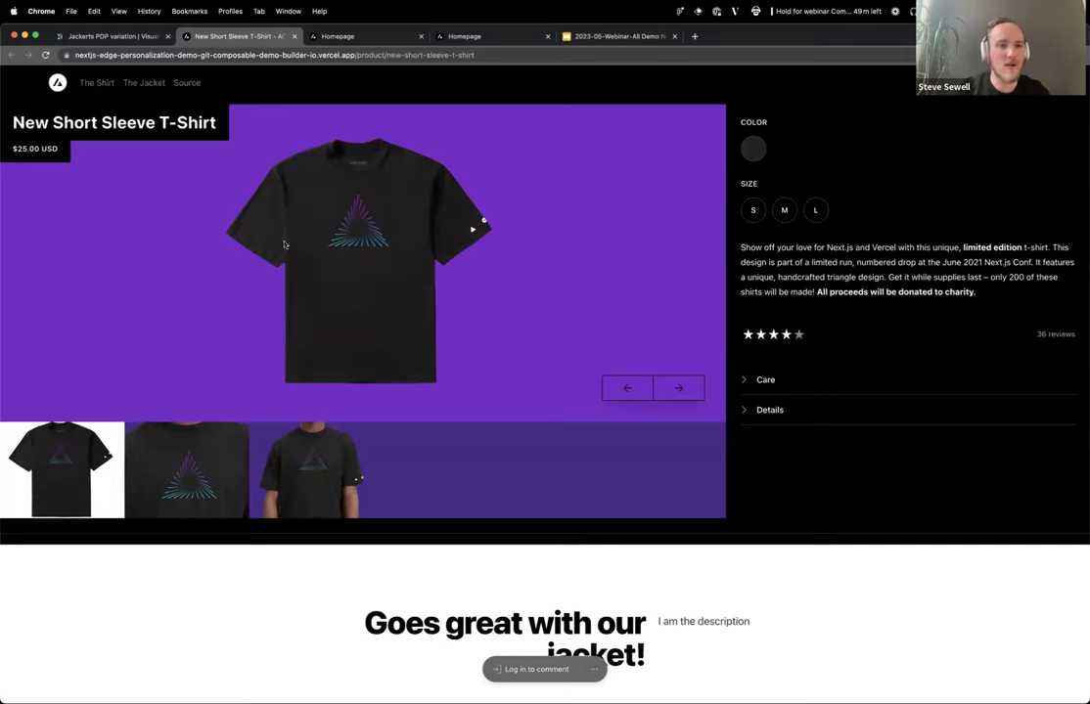
pyautogui.scroll(-3, 284, 245)
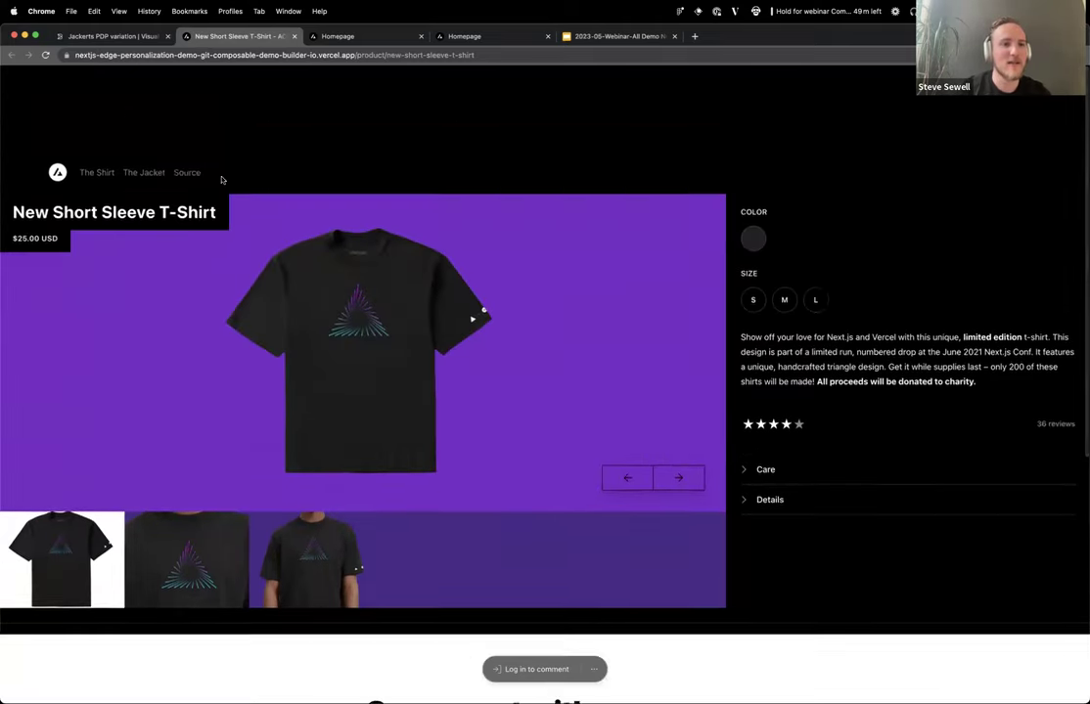
pyautogui.scroll(-2, 221, 180)
pyautogui.click(146, 83)
pyautogui.scroll(-1, 316, 411)
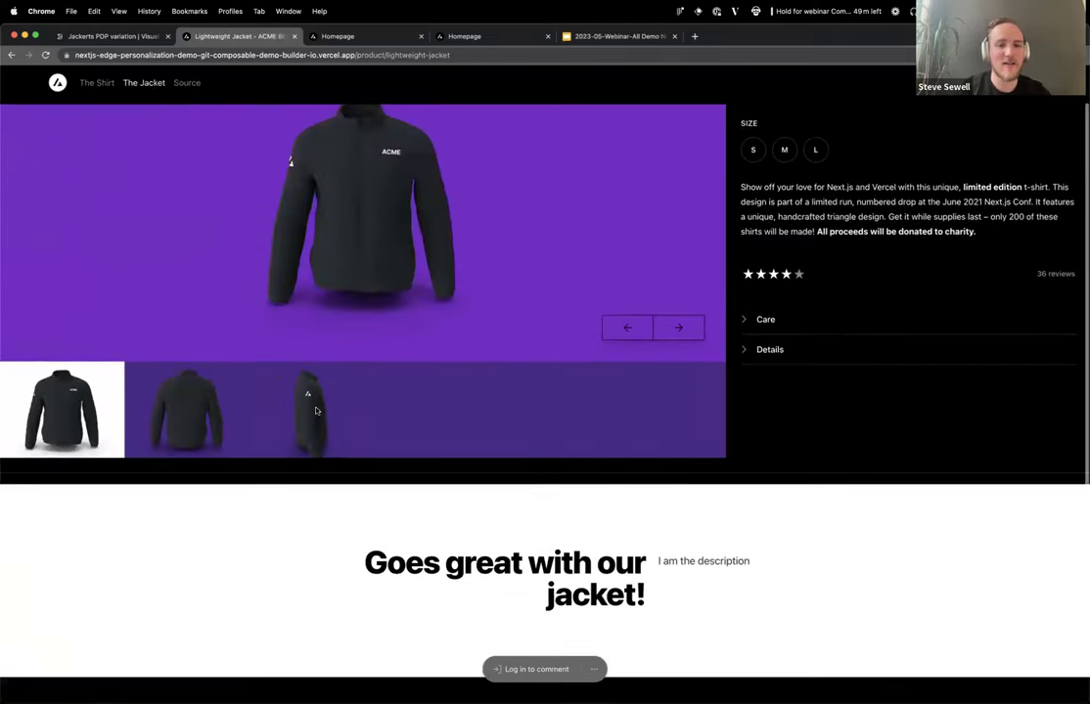
pyautogui.scroll(-2, 316, 411)
pyautogui.scroll(5, 208, 503)
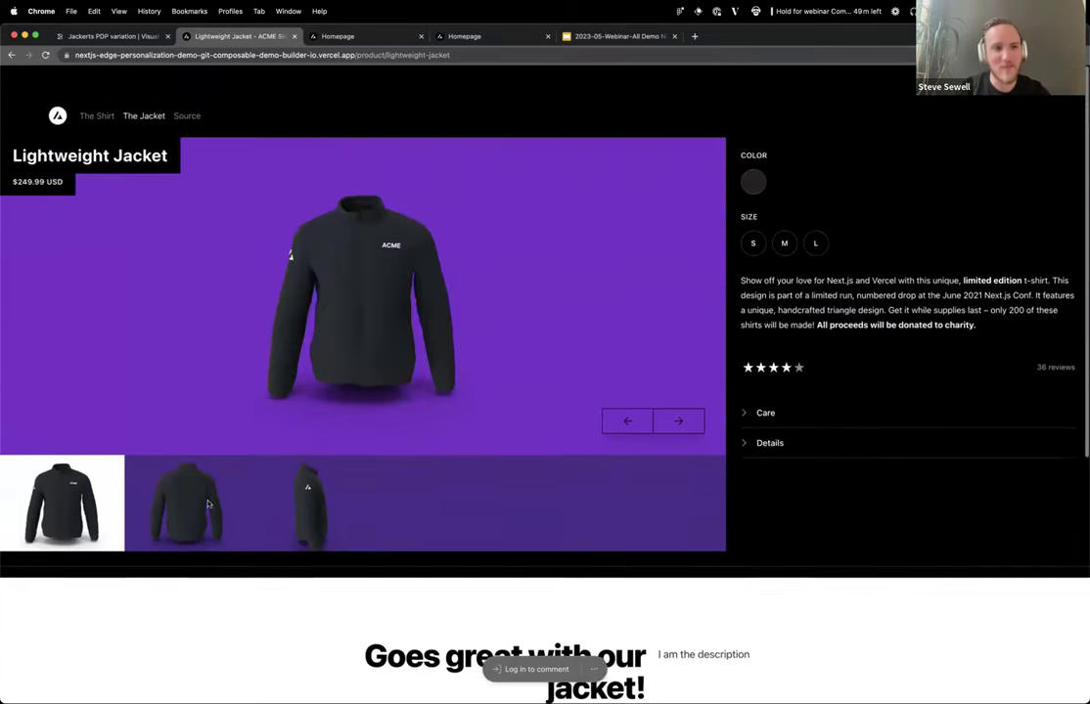
pyautogui.click(96, 86)
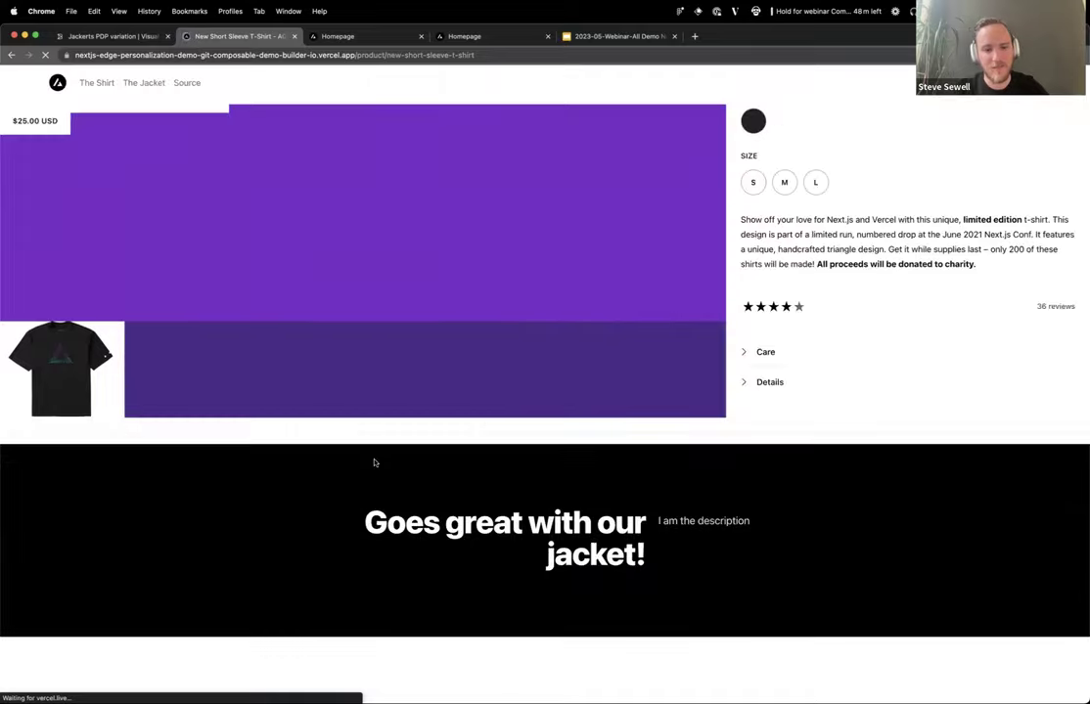
pyautogui.scroll(-5, 380, 483)
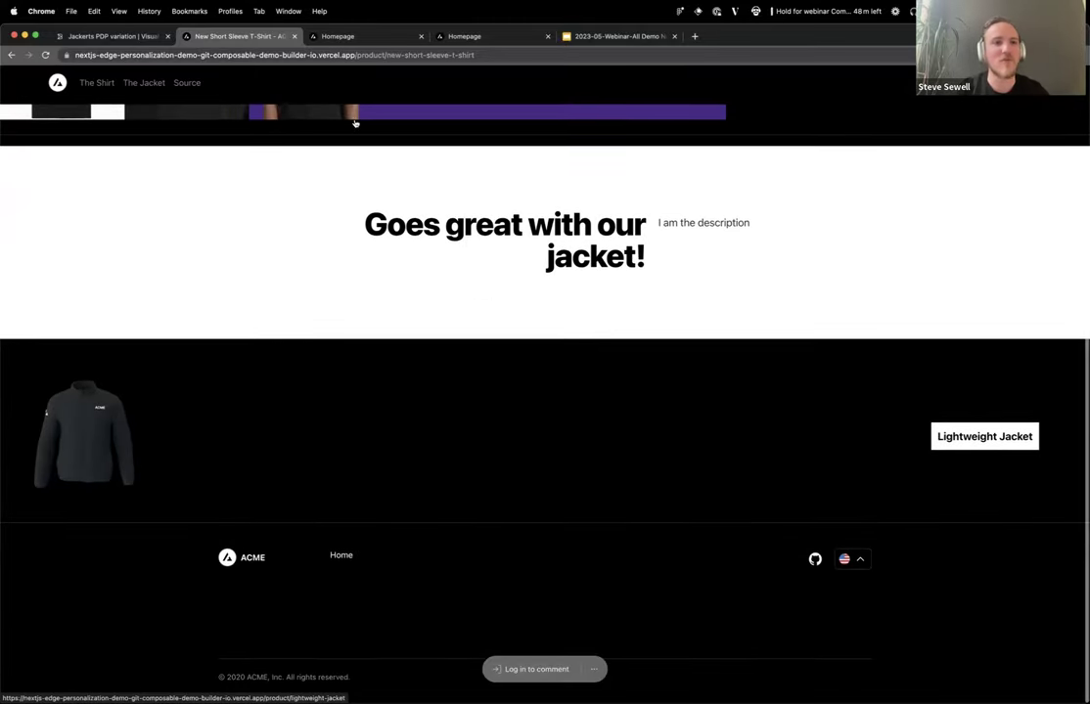
# Check the entry's product targeting in the editor and open the live T-shirt page's URL in a new incognito window.
pyautogui.click(109, 36)
pyautogui.click(801, 81)
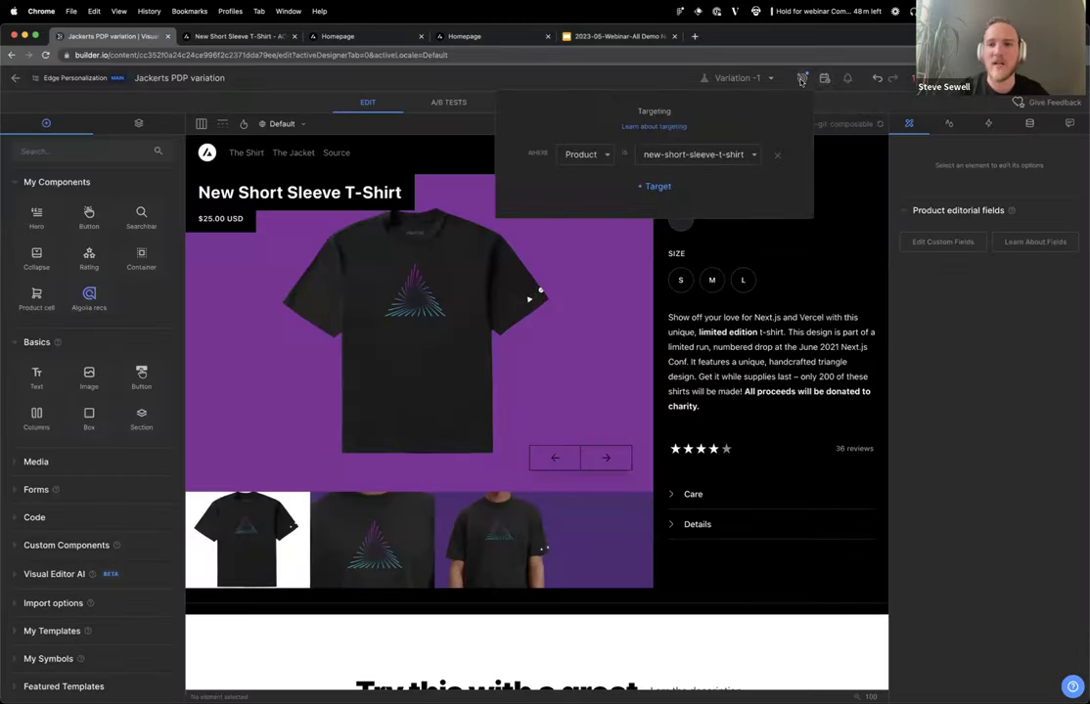
pyautogui.click(235, 36)
pyautogui.press('super+l')
pyautogui.press('super+c')
pyautogui.press('super+shift+n')
pyautogui.press('super+v')
pyautogui.press('Return')
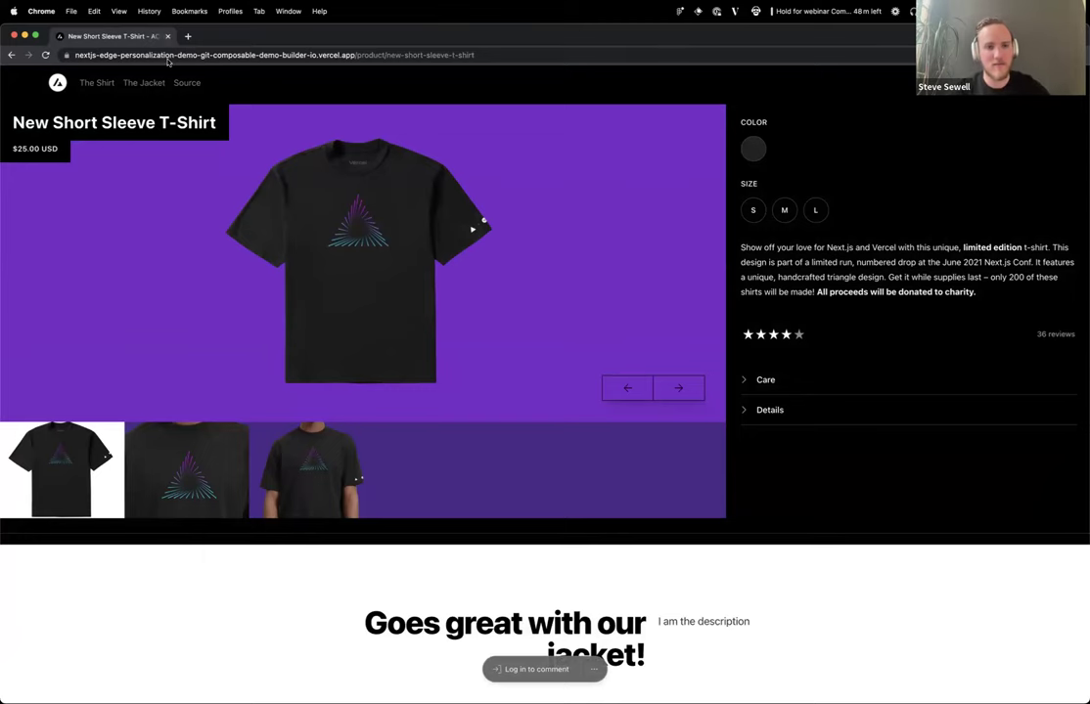
# Examine the editorial section on the T-shirt page in the incognito window, reopening the shirt page to check which variation is served.
pyautogui.scroll(-3, 196, 98)
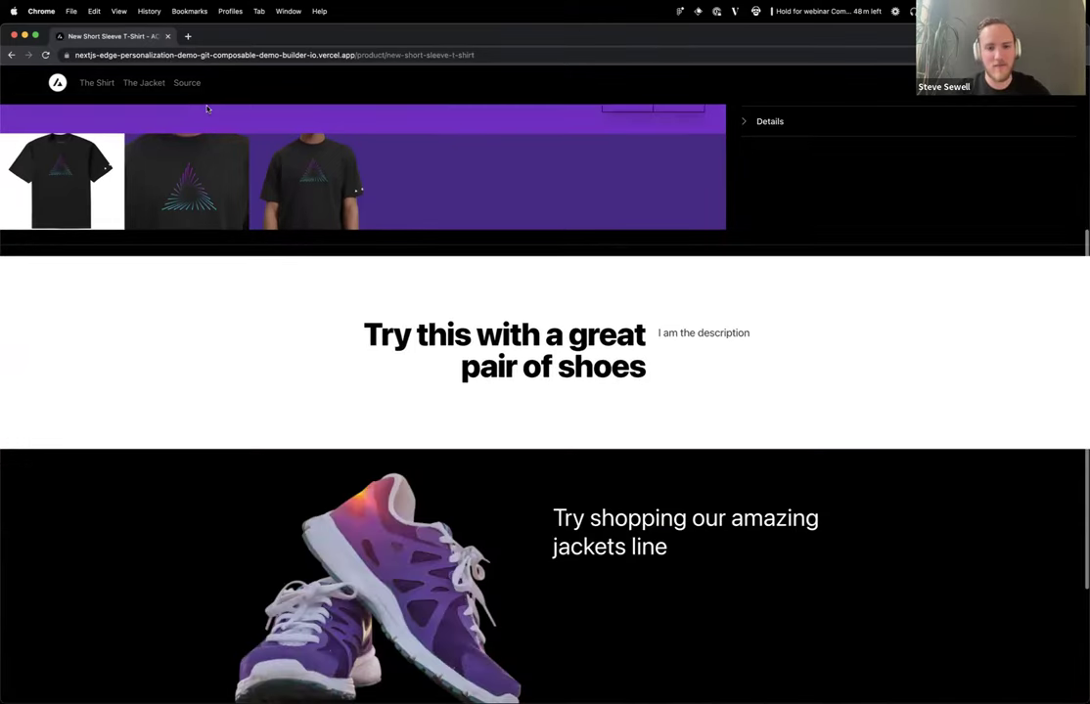
pyautogui.scroll(-3, 254, 245)
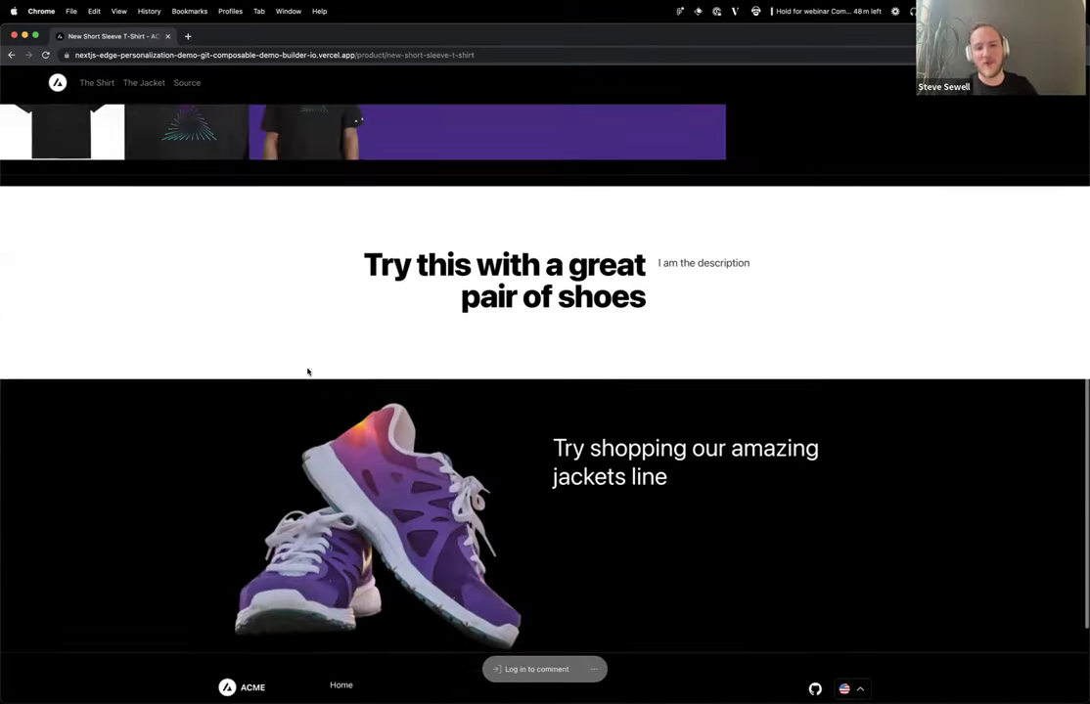
pyautogui.scroll(-1, 307, 372)
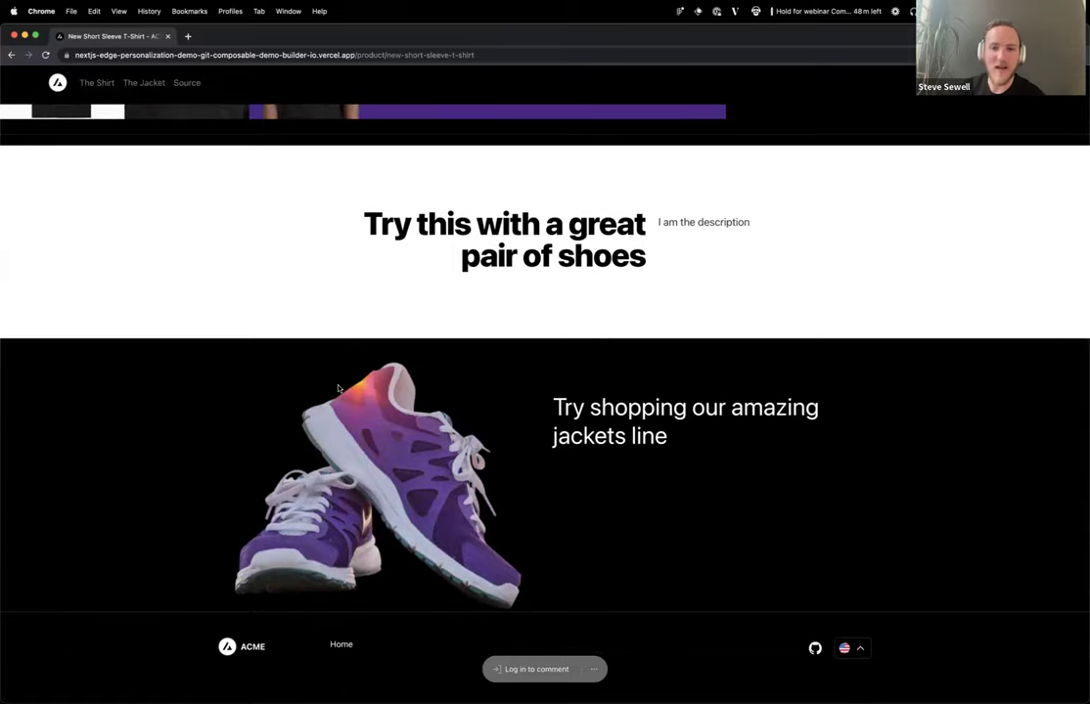
pyautogui.click(98, 83)
pyautogui.scroll(-5, 161, 296)
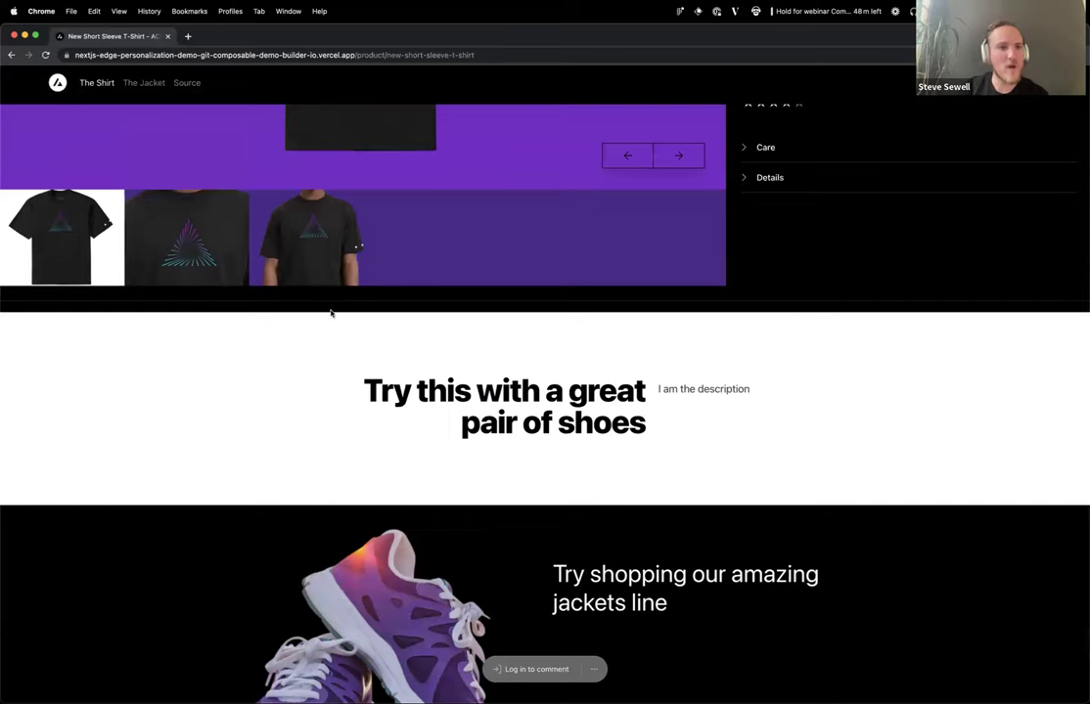
pyautogui.scroll(5, 290, 274)
# Close the incognito window and return to the Visual Editor for the jackets variation entry.
pyautogui.press('super+w')
pyautogui.scroll(4, 674, 165)
pyautogui.scroll(3, 674, 165)
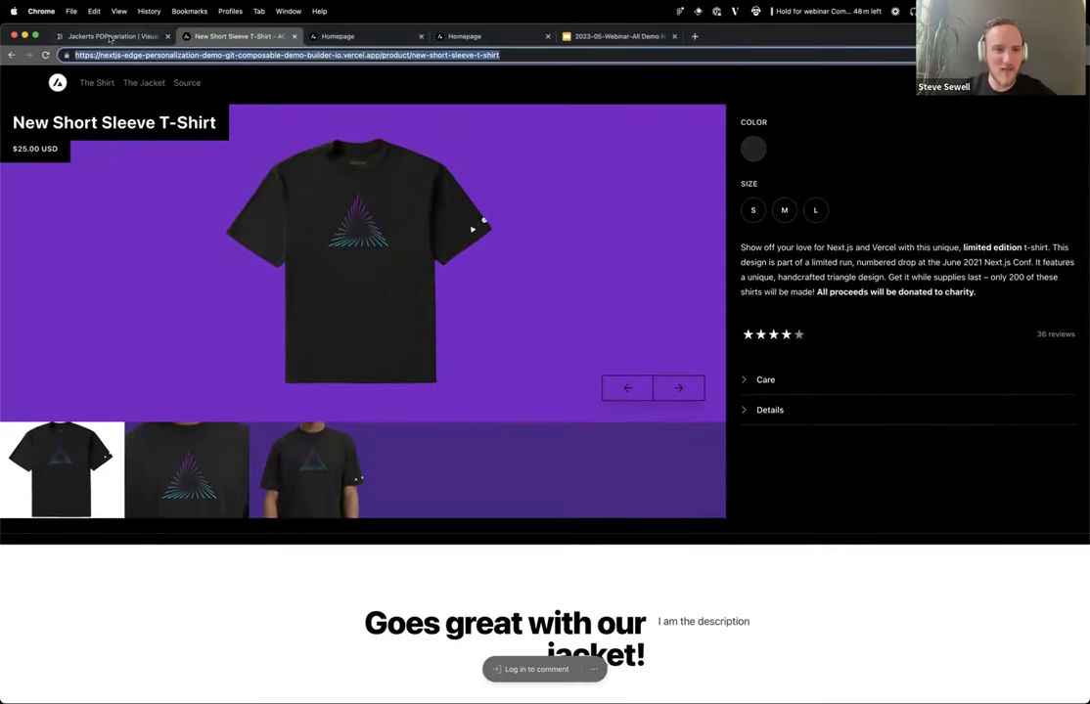
pyautogui.click(109, 36)
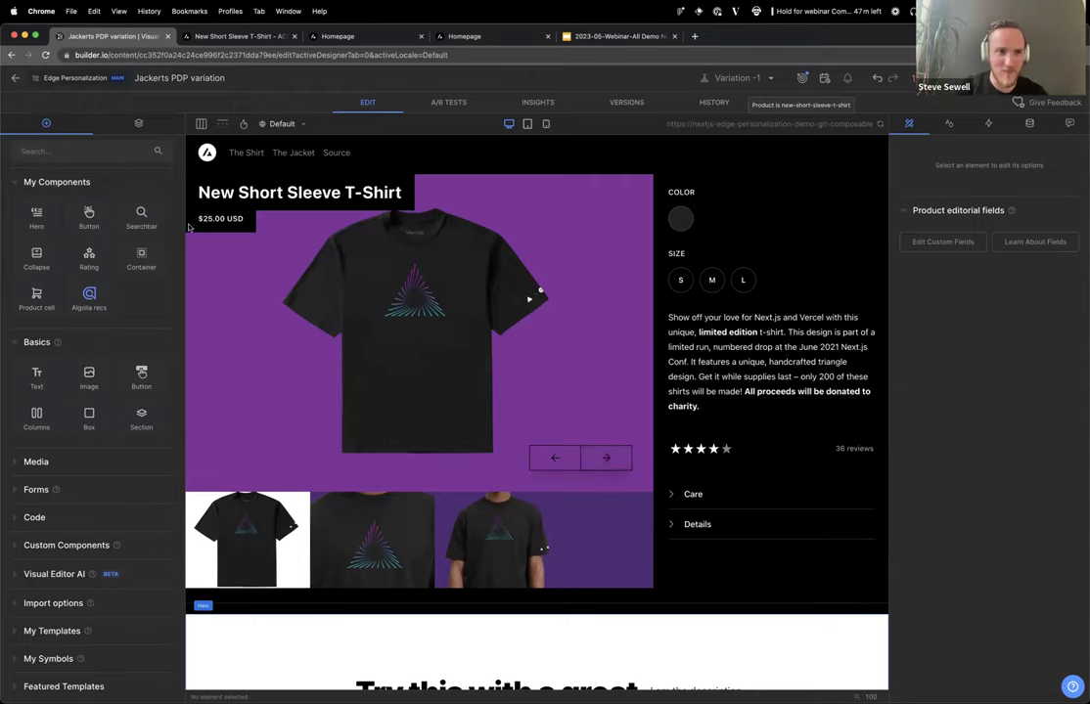
# Leave the entry and create a new Page entry named "Black Friday" with the URL /black-friday.
pyautogui.click(15, 78)
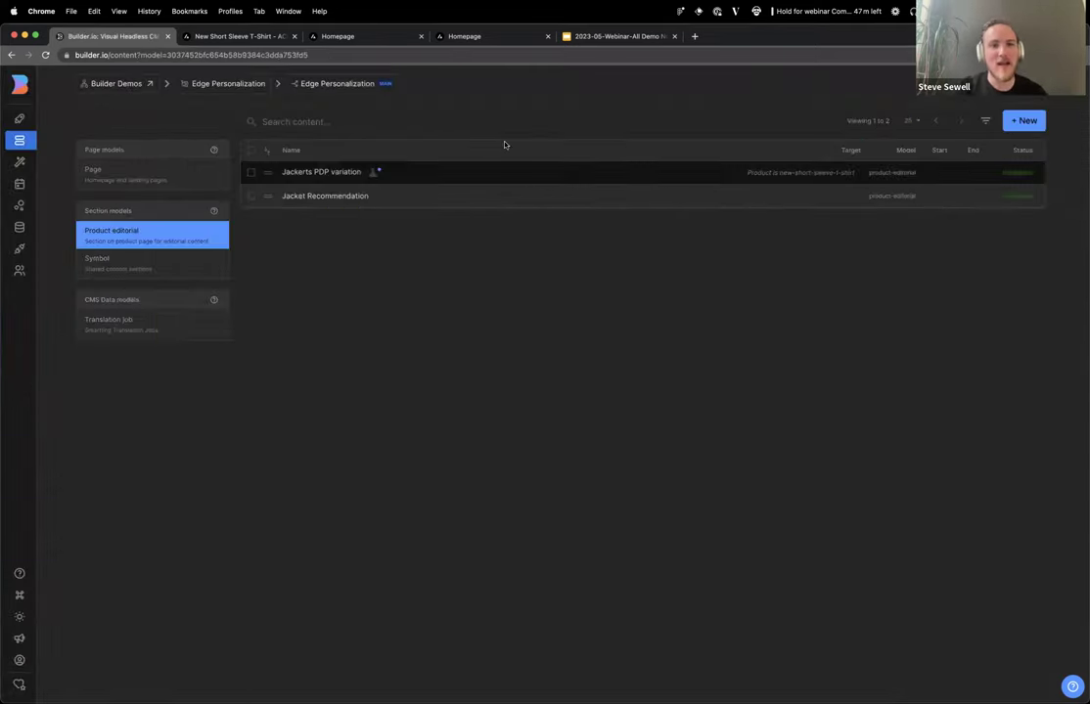
pyautogui.click(117, 173)
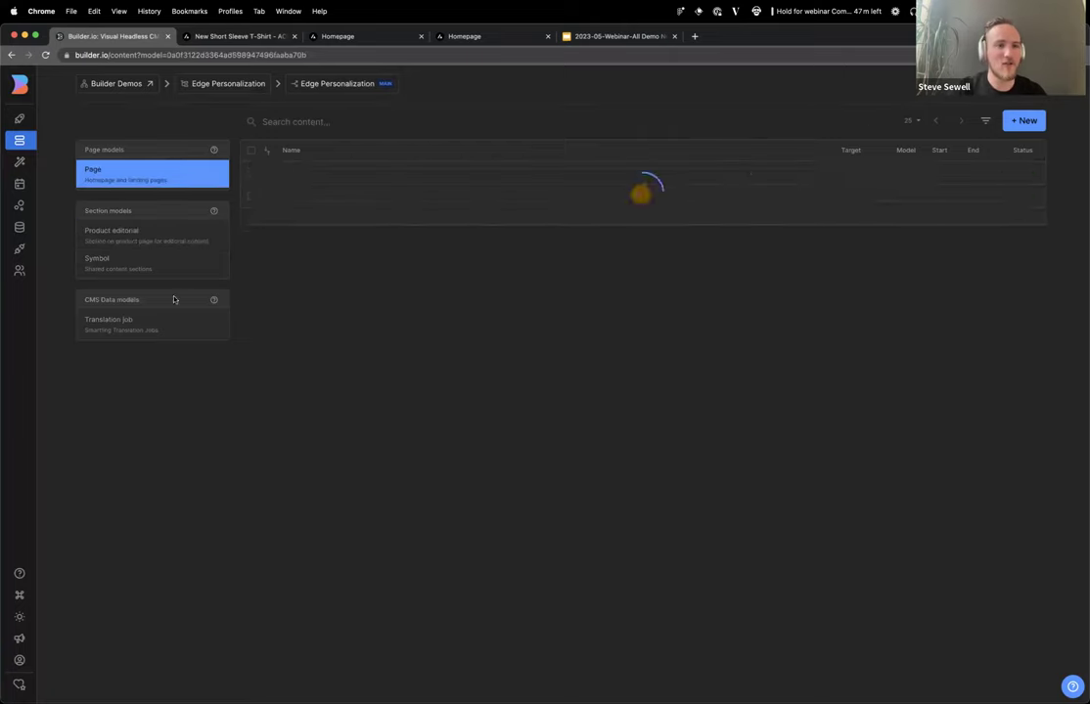
pyautogui.click(1023, 122)
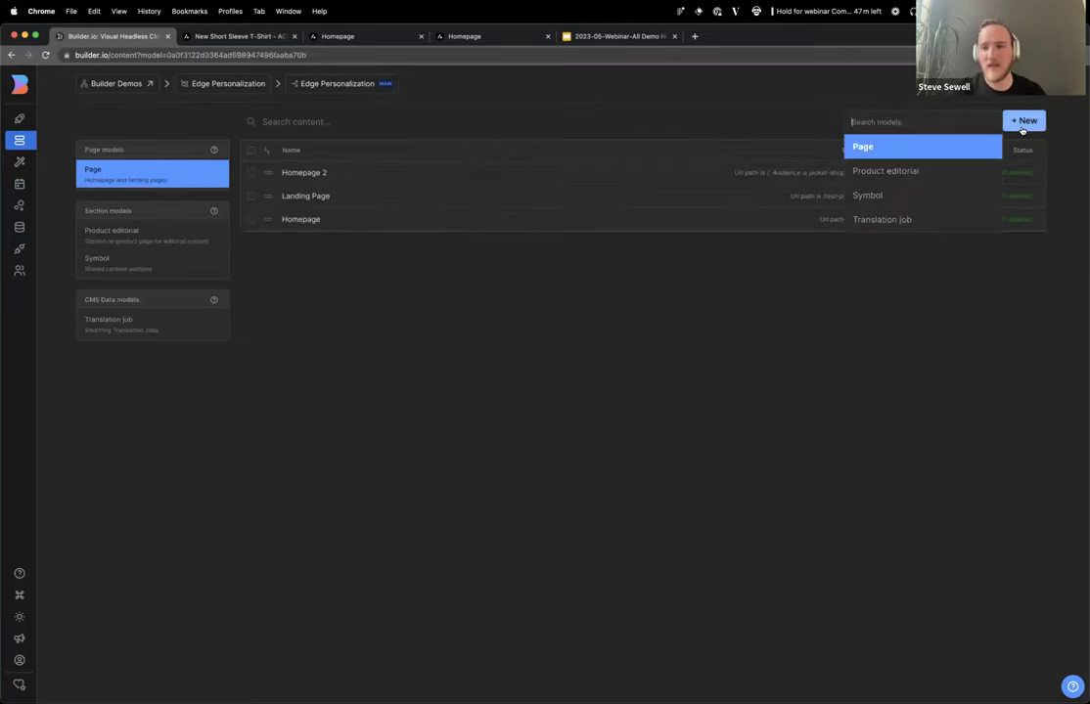
pyautogui.click(885, 147)
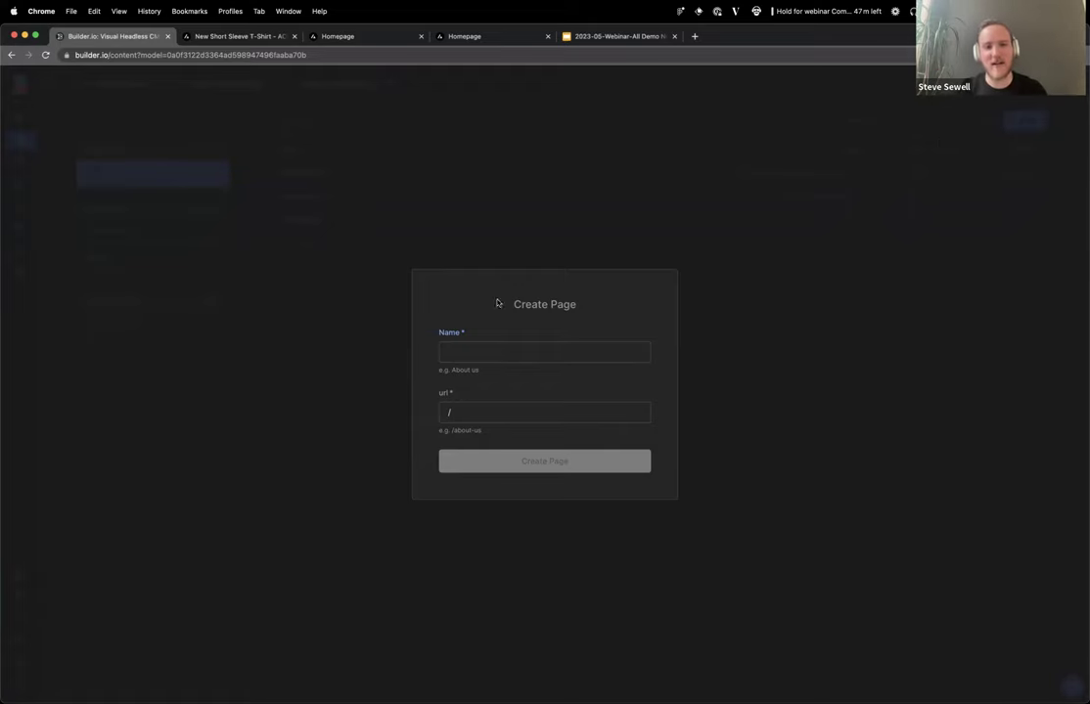
pyautogui.write('Black Friday')
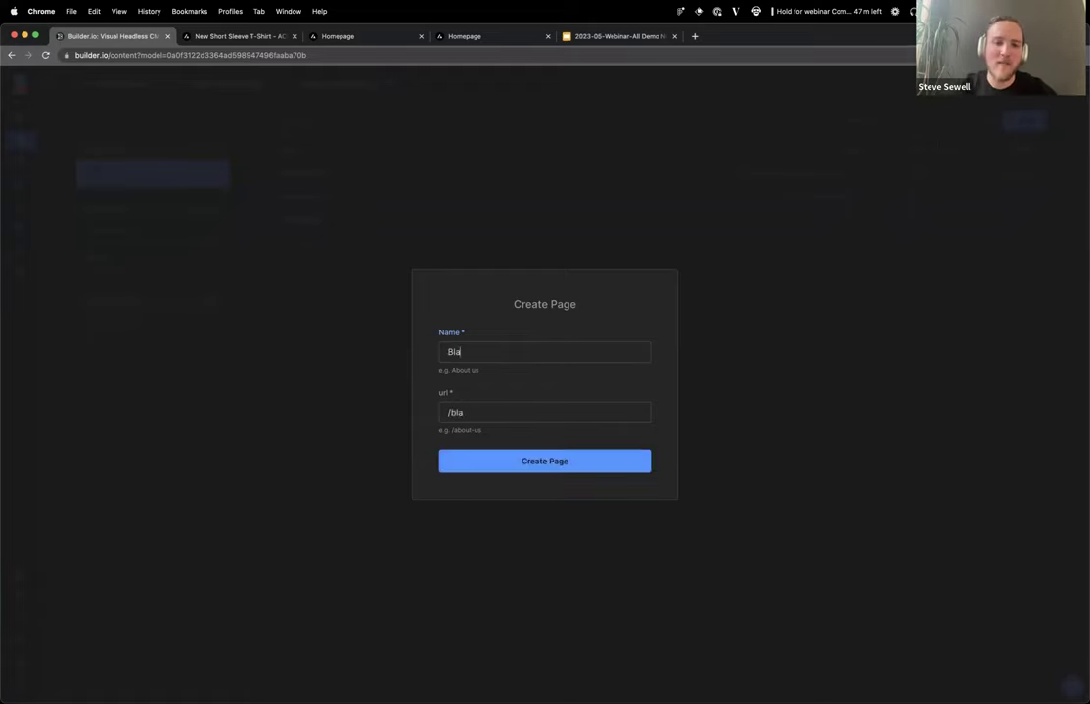
pyautogui.click(528, 472)
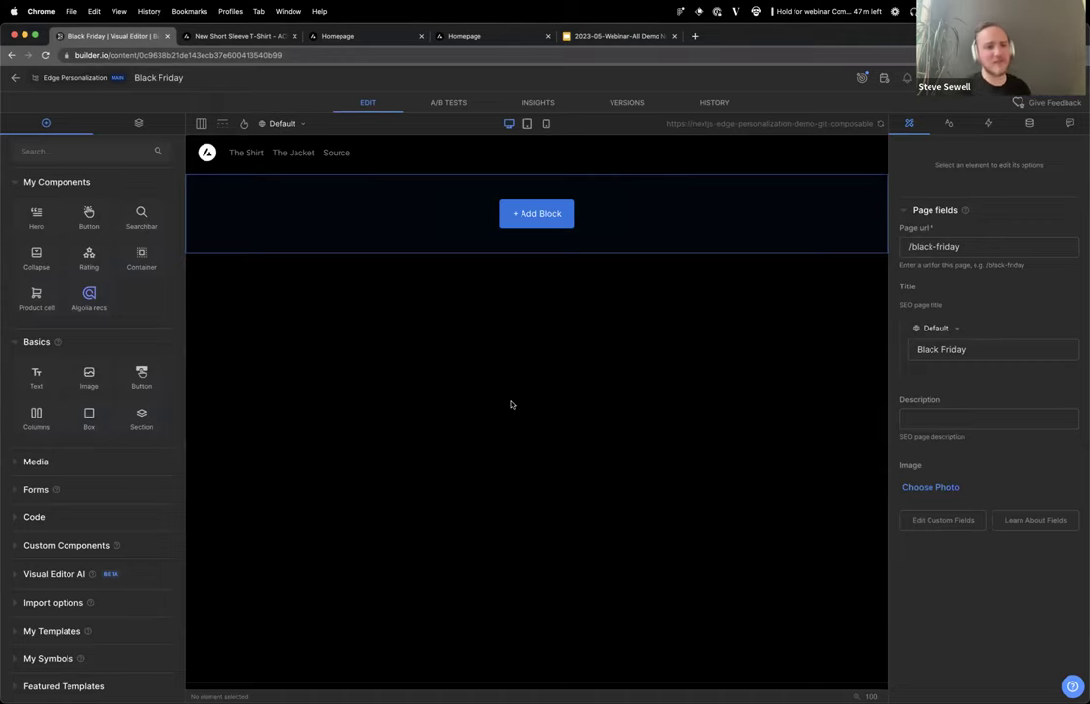
# Add a Hero component to the Black Friday page with the headline "Shop our black friday deals".
pyautogui.moveTo(36, 215); pyautogui.dragTo(322, 221)
pyautogui.doubleClick(454, 271)
pyautogui.tripleClick(85, 261)
pyautogui.write('Shop our black friday deals')
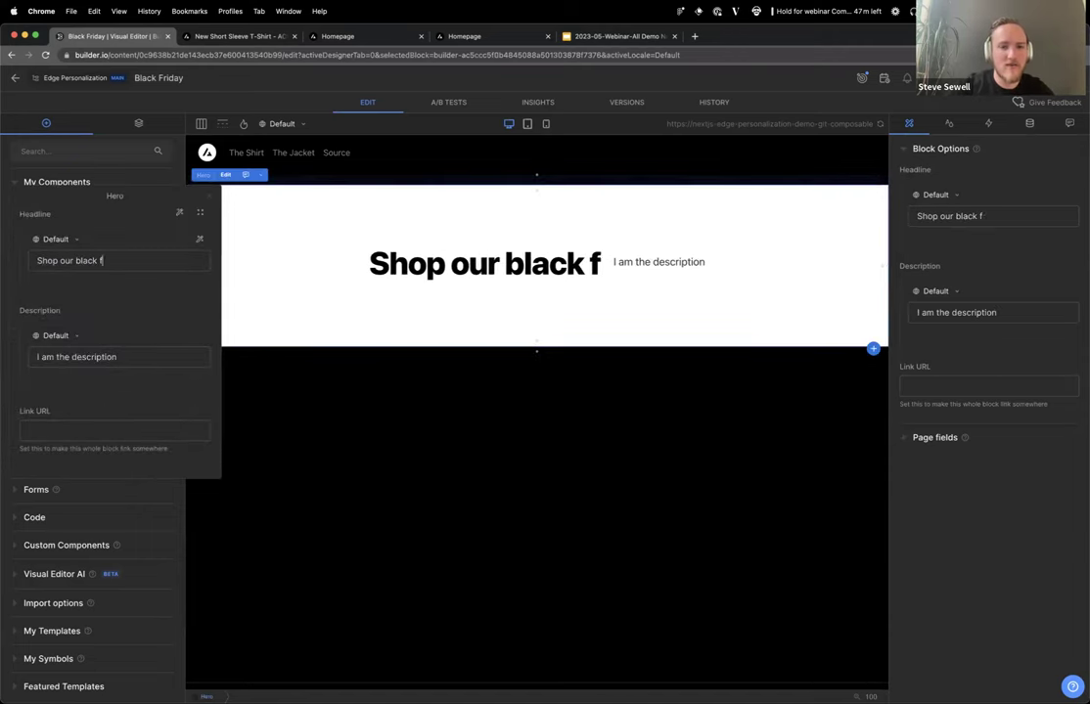
pyautogui.click(291, 452)
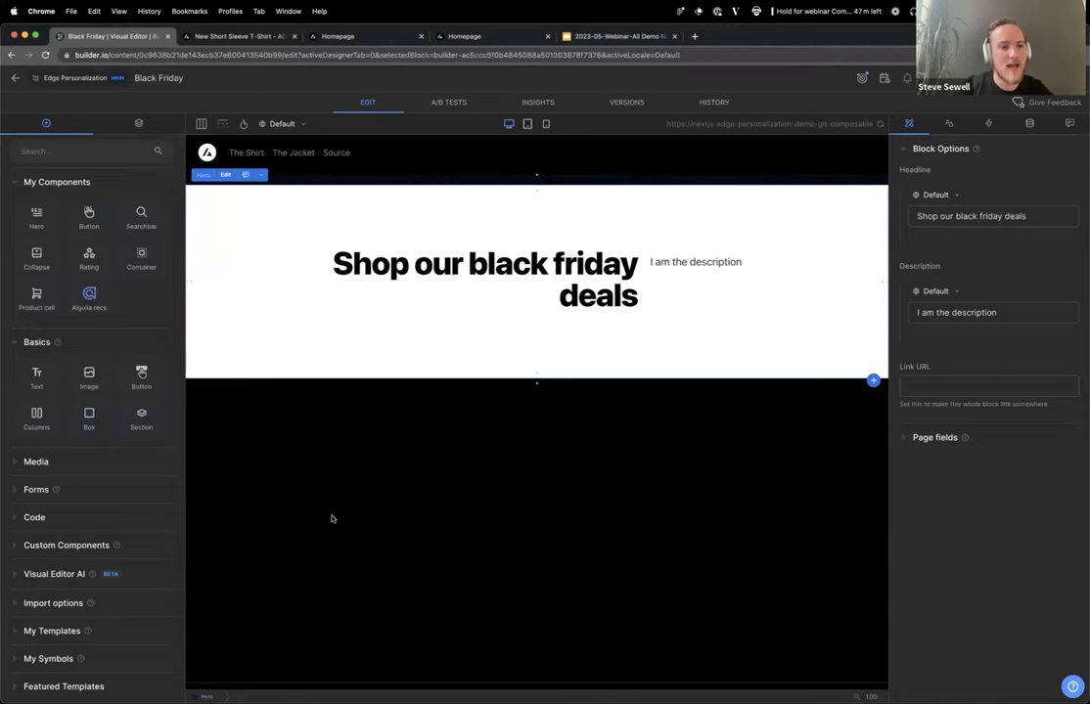
# Add an Algolia recs component below the Hero, with its type set to row and cell width set to 240.
pyautogui.moveTo(89, 294); pyautogui.dragTo(326, 473)
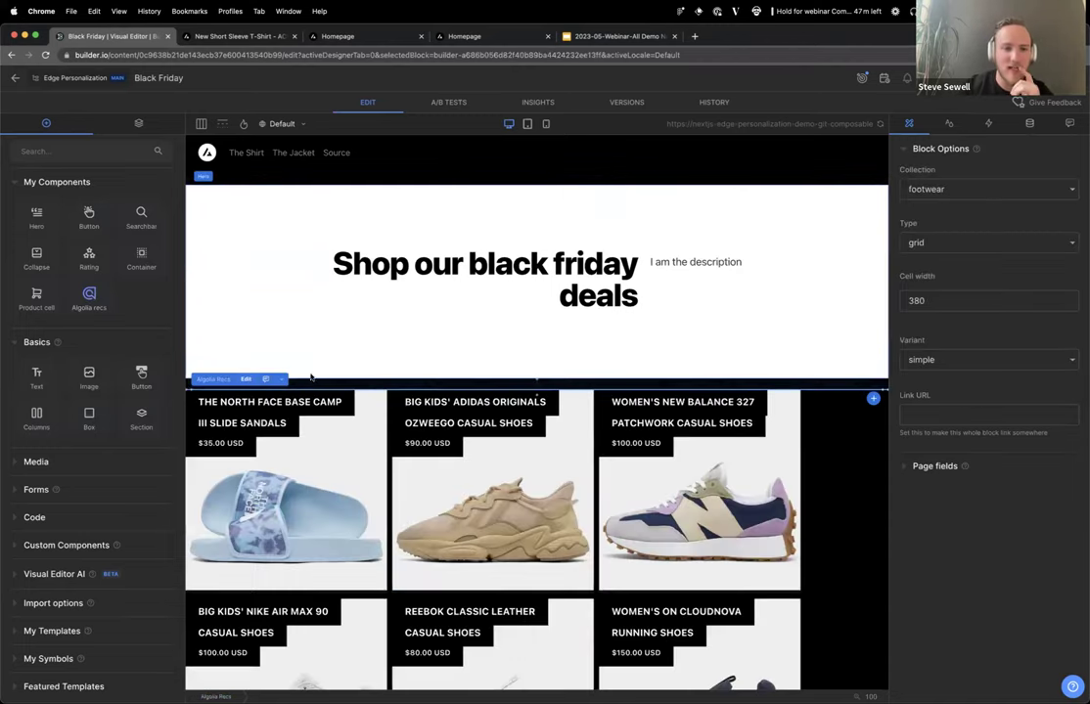
pyautogui.click(247, 379)
pyautogui.click(92, 476)
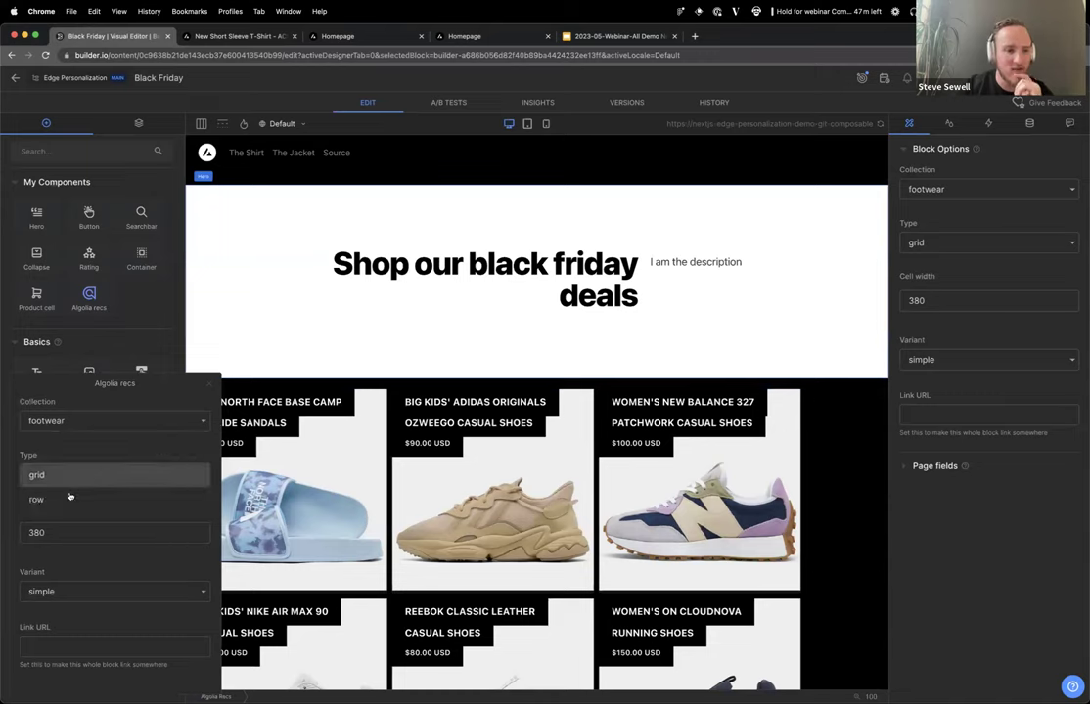
pyautogui.click(61, 434)
pyautogui.doubleClick(81, 534)
pyautogui.write('220')
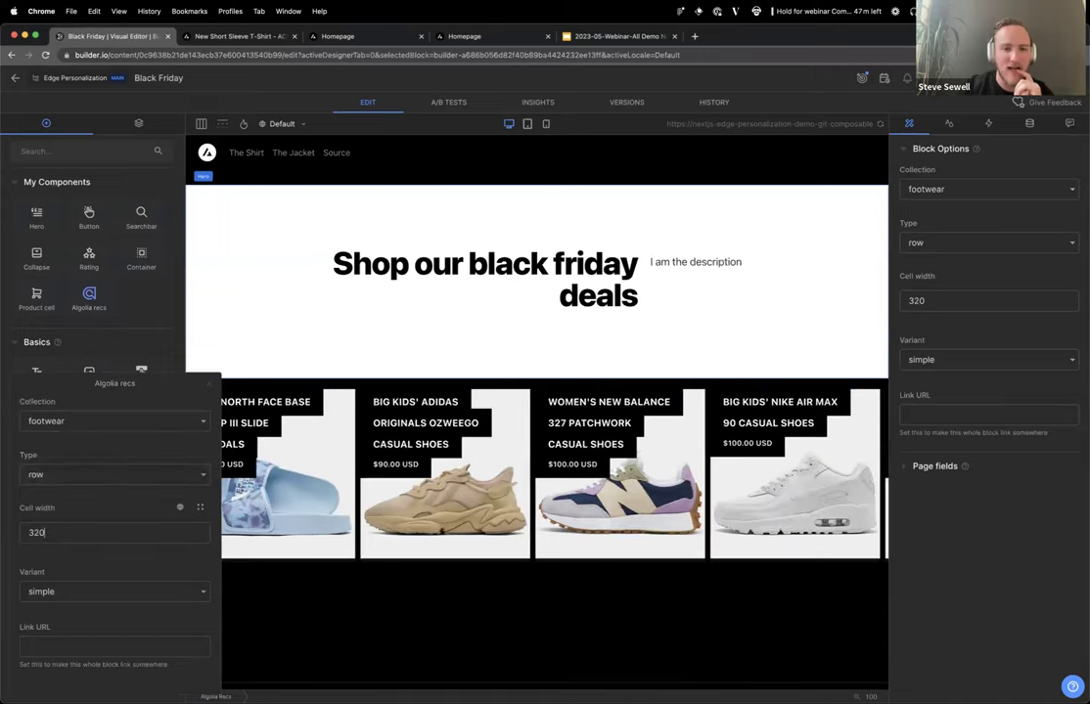
pyautogui.press('BackSpace')
pyautogui.press('BackSpace')
pyautogui.write('40')
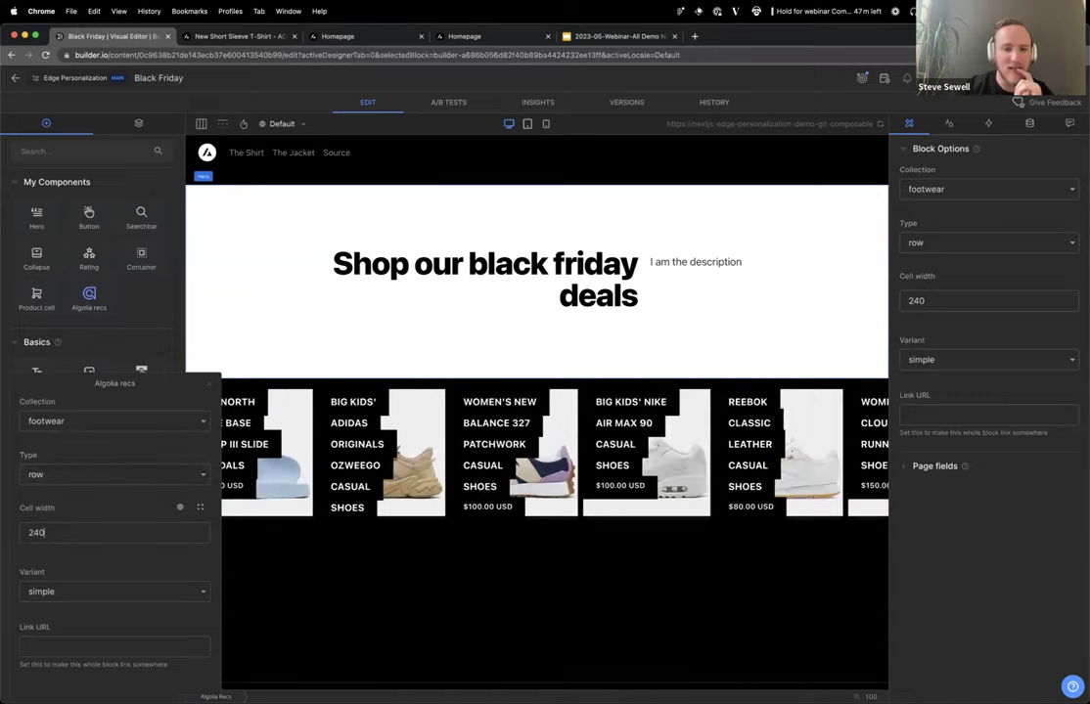
# Try the default variant for the Algolia product row, then set it to slim and close its options.
pyautogui.click(59, 592)
pyautogui.click(59, 549)
pyautogui.click(66, 590)
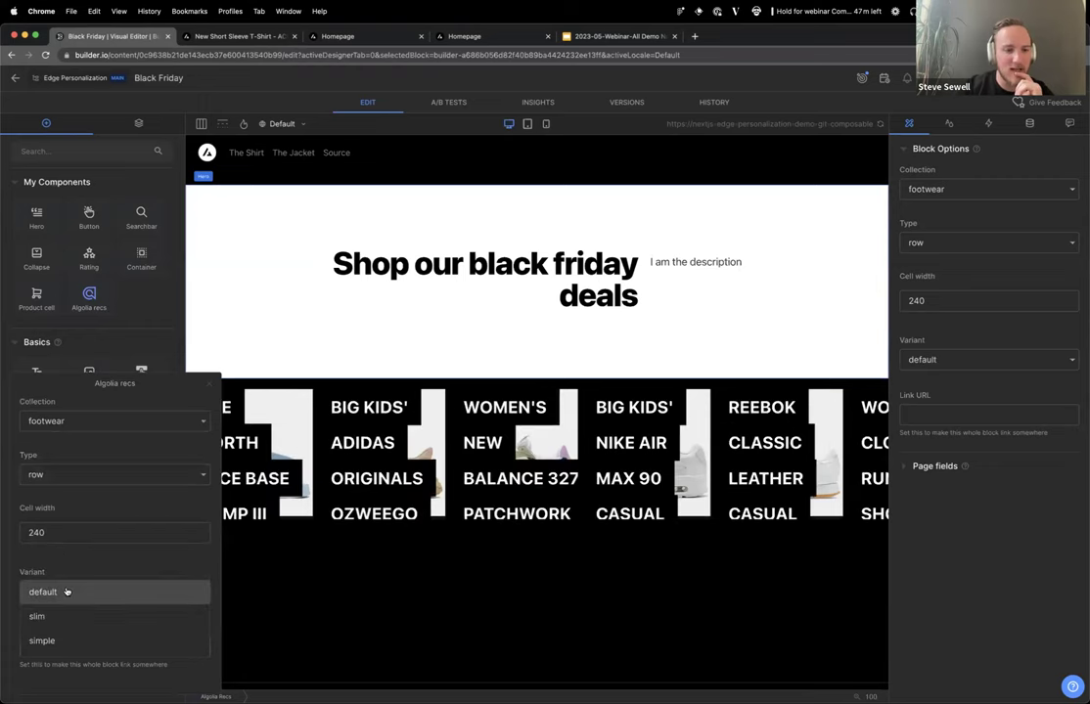
pyautogui.click(54, 613)
pyautogui.click(371, 639)
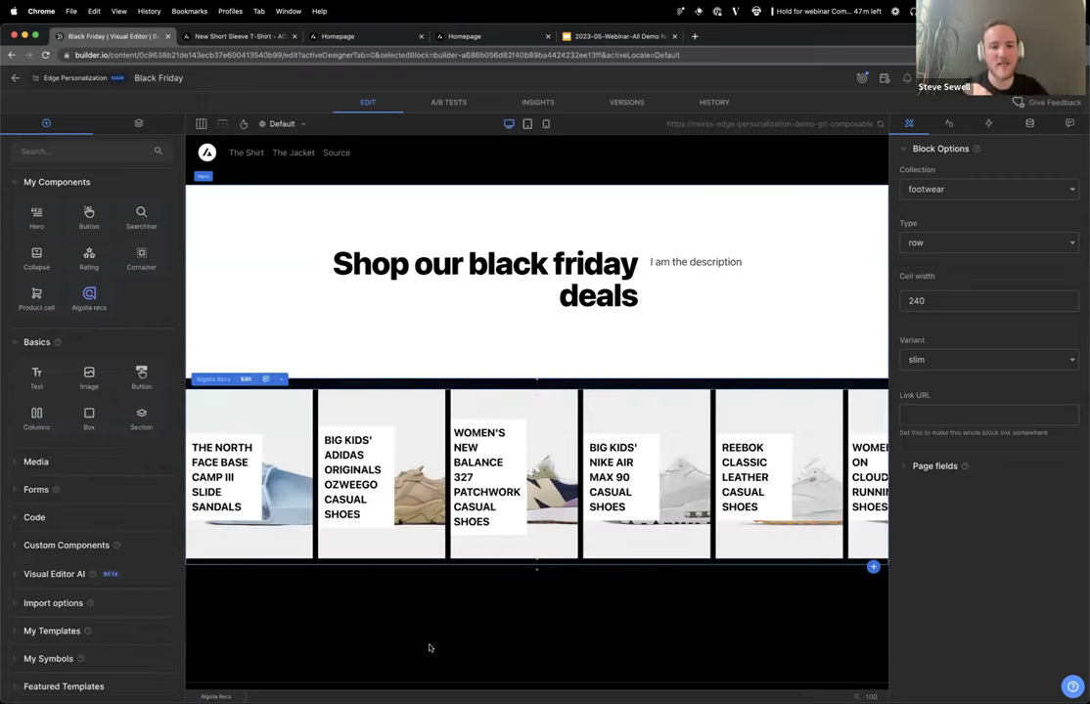
pyautogui.click(429, 647)
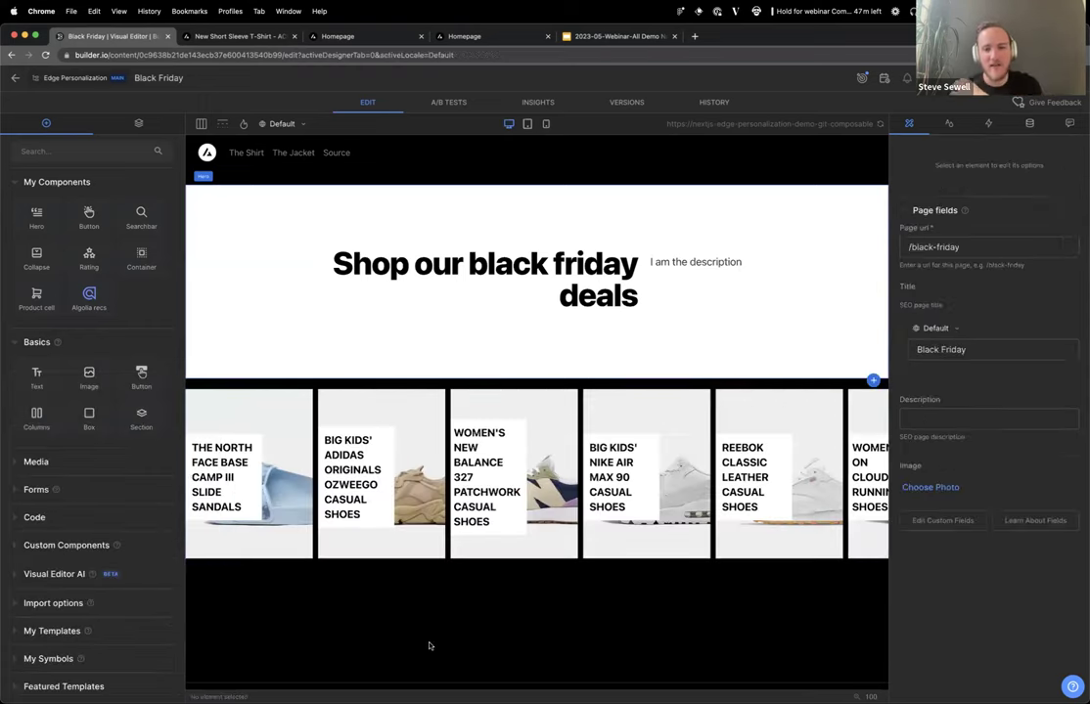
# Submit the Black Friday page for translation from en-US to fr-FR.
pyautogui.click(448, 300)
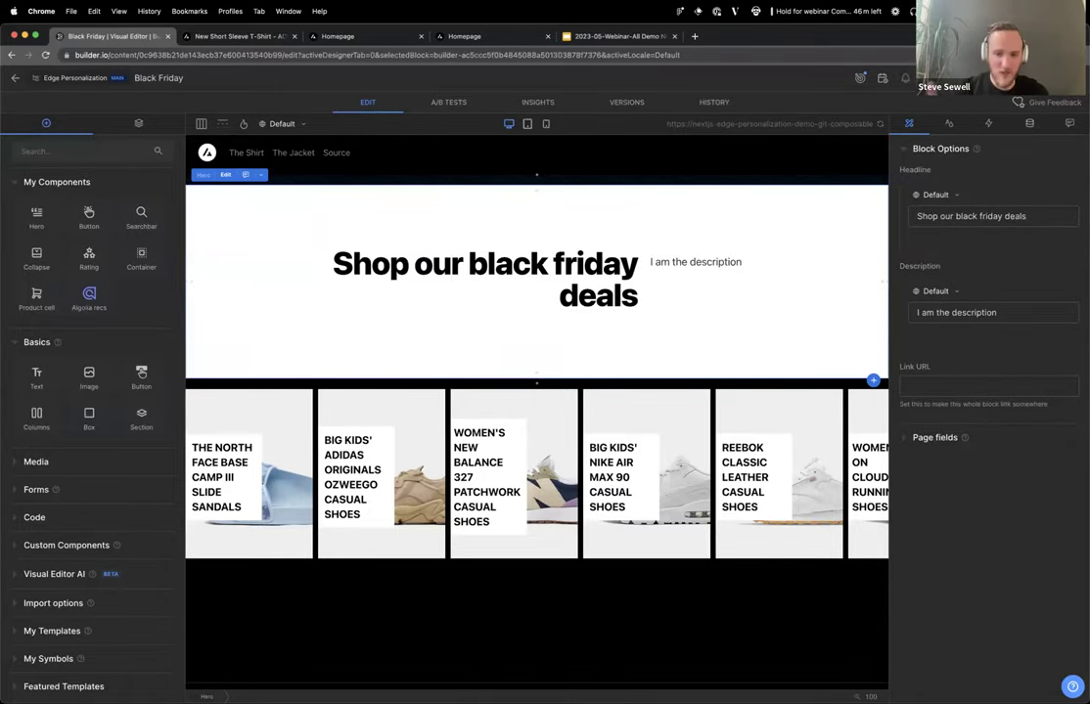
pyautogui.click(1067, 78)
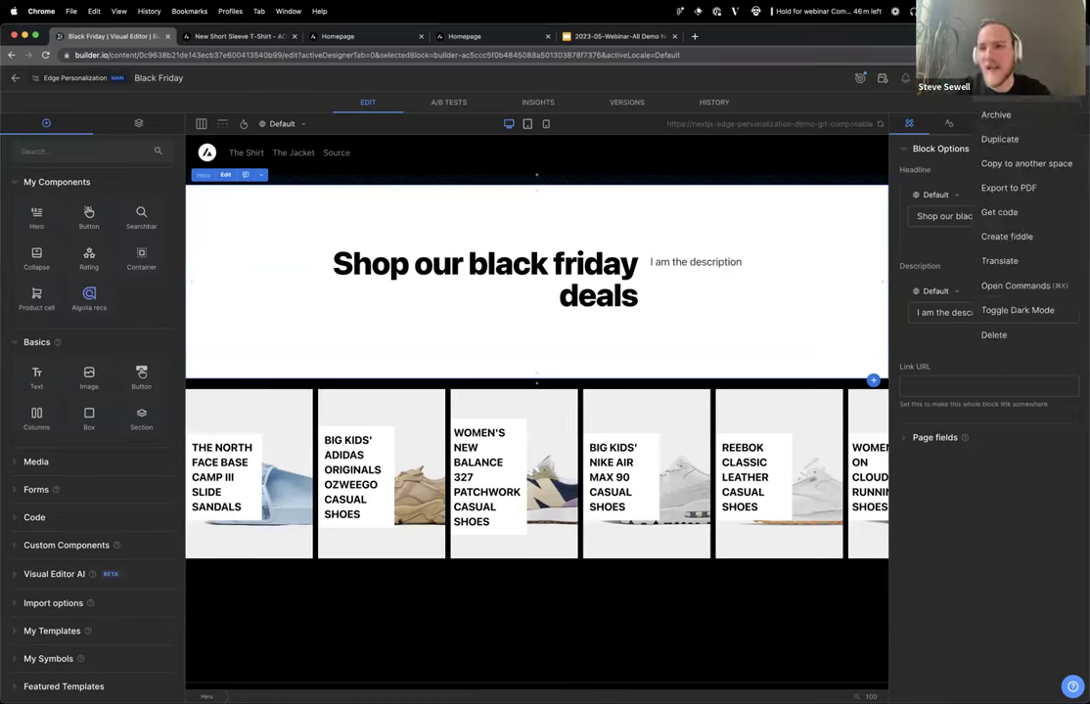
pyautogui.click(1017, 264)
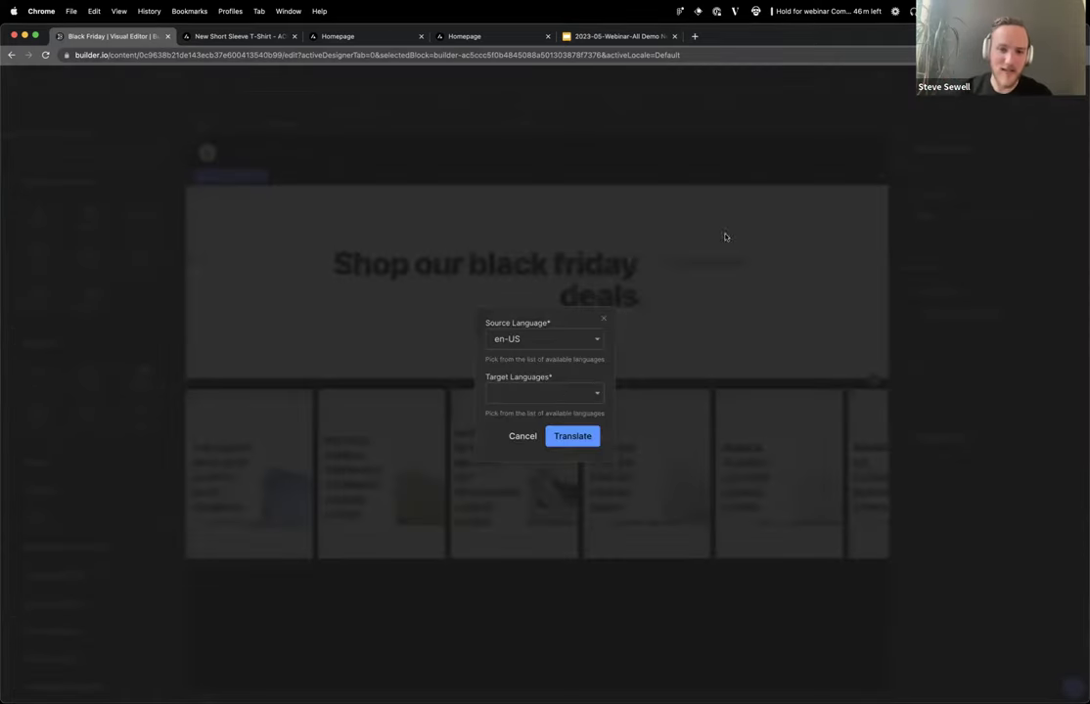
pyautogui.click(538, 393)
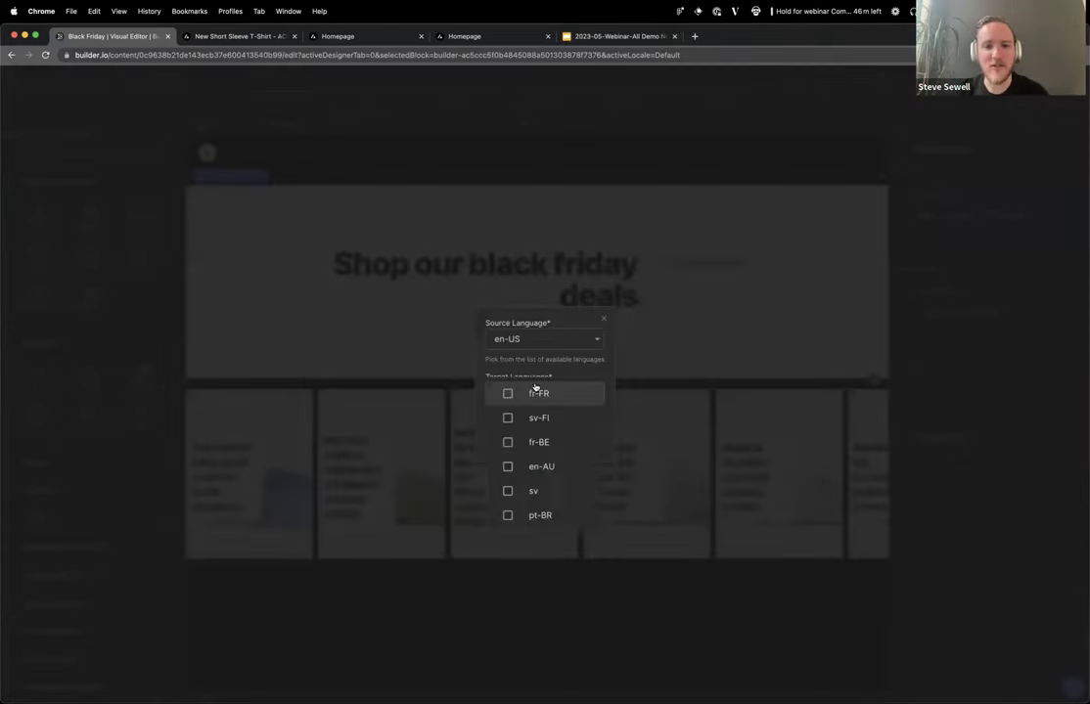
pyautogui.click(548, 392)
pyautogui.click(571, 375)
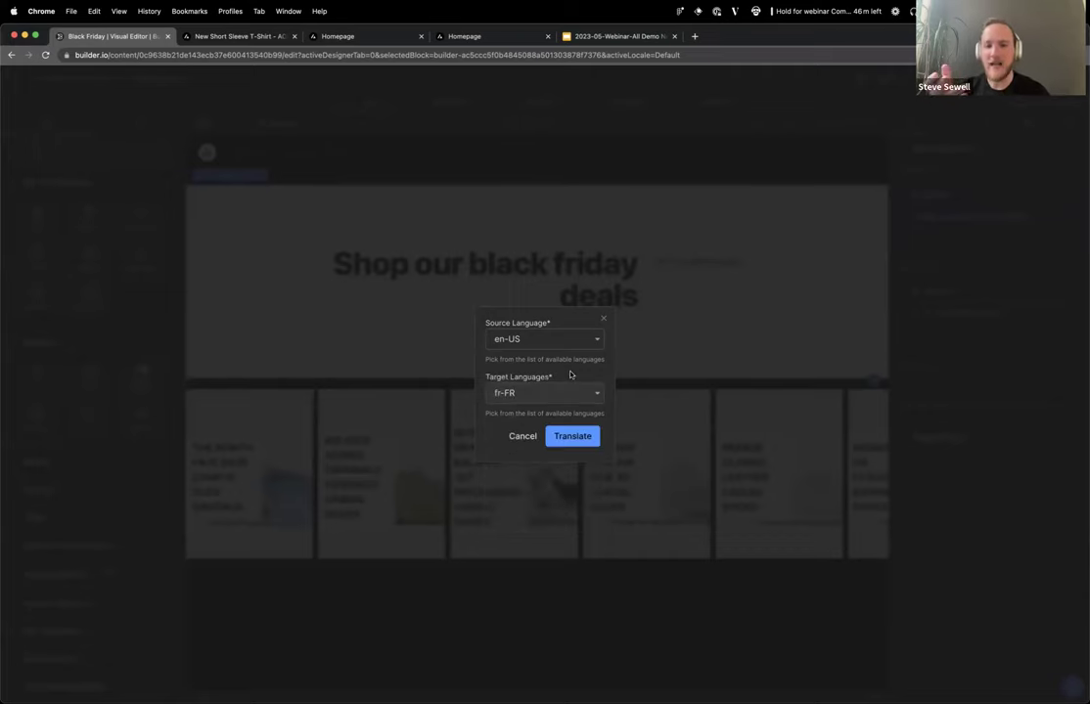
pyautogui.click(571, 443)
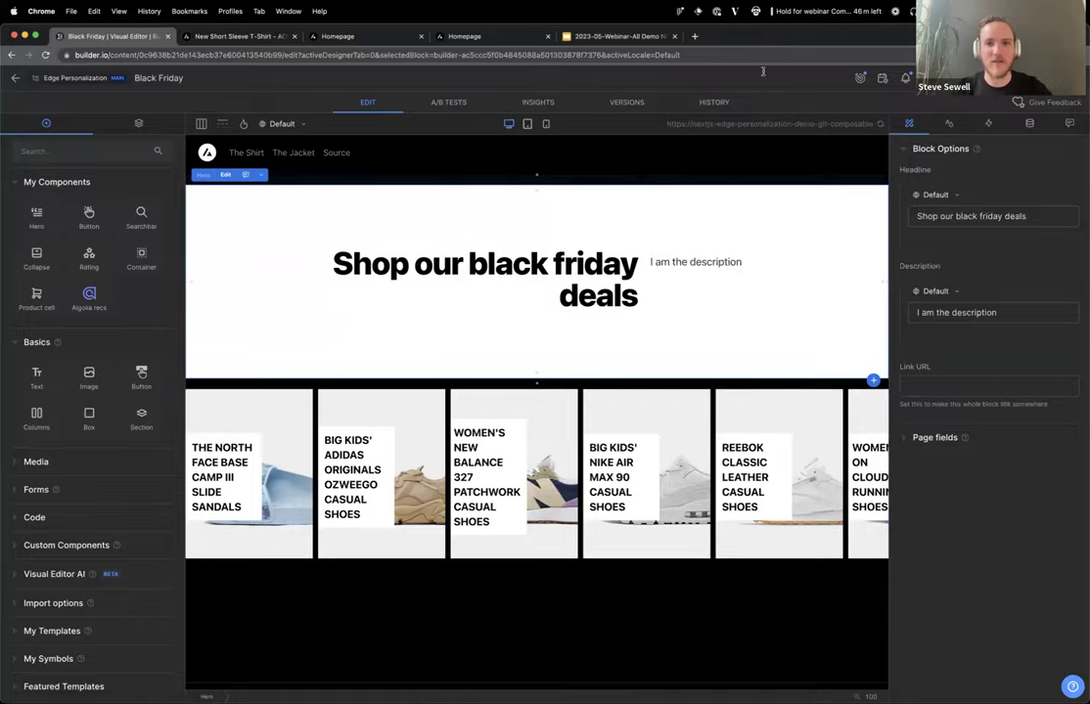
# Open phrase.com in a new browser tab and go to the account dashboard through its login.
pyautogui.press('super+t')
pyautogui.write('pharse')
pyautogui.press('BackSpace')
pyautogui.press('BackSpace')
pyautogui.press('BackSpace')
pyautogui.press('BackSpace')
pyautogui.write('rase')
pyautogui.press('Return')
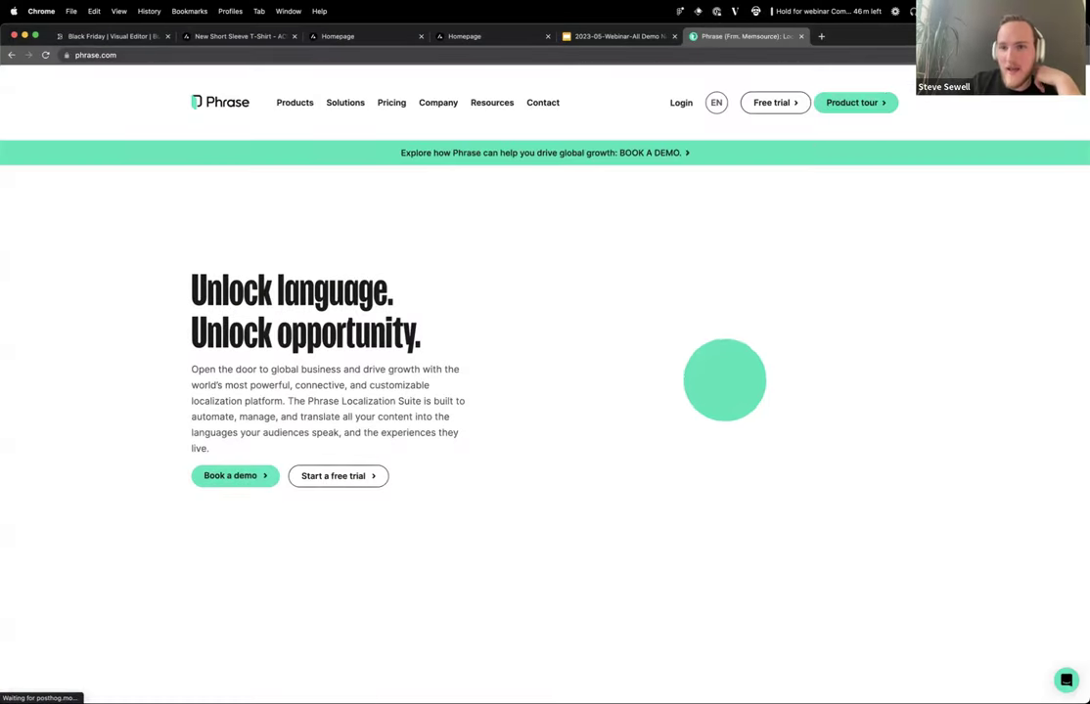
pyautogui.click(680, 104)
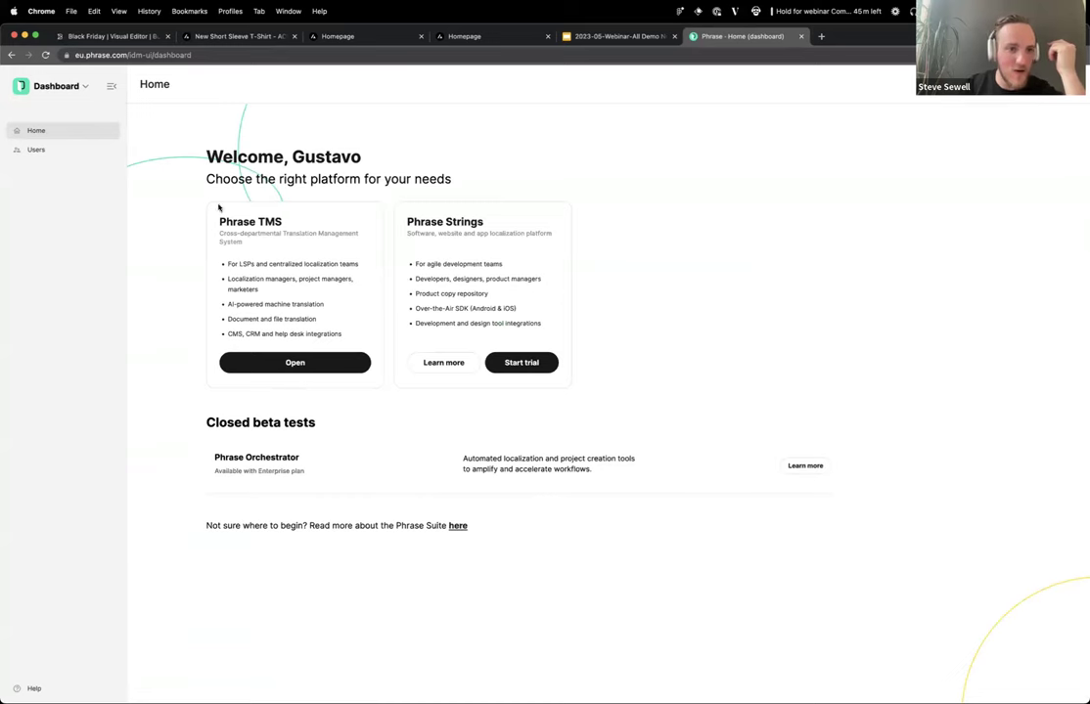
# Open Phrase TMS, the "page - Black Friday" project and its French translation job.
pyautogui.click(295, 362)
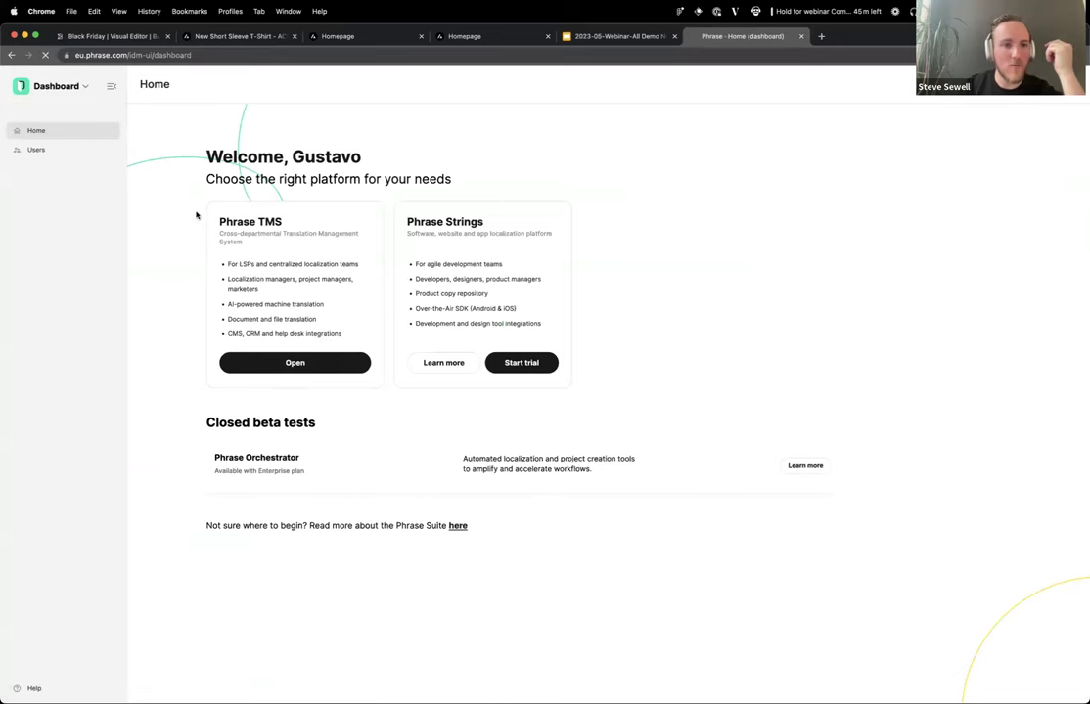
pyautogui.click(258, 203)
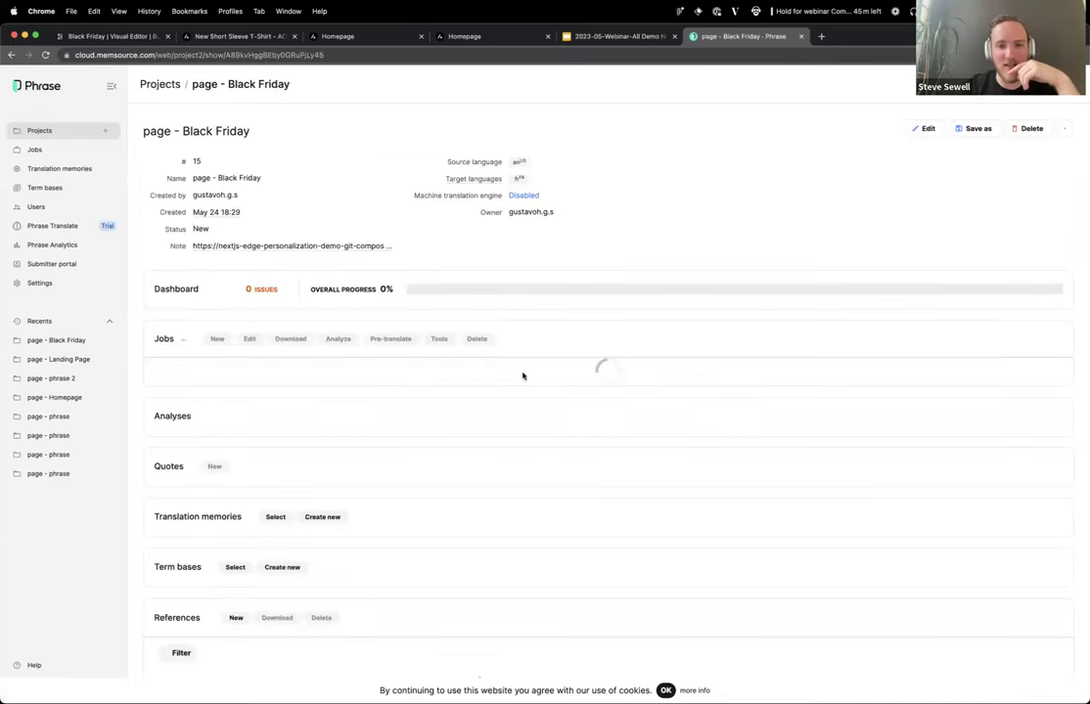
pyautogui.click(326, 403)
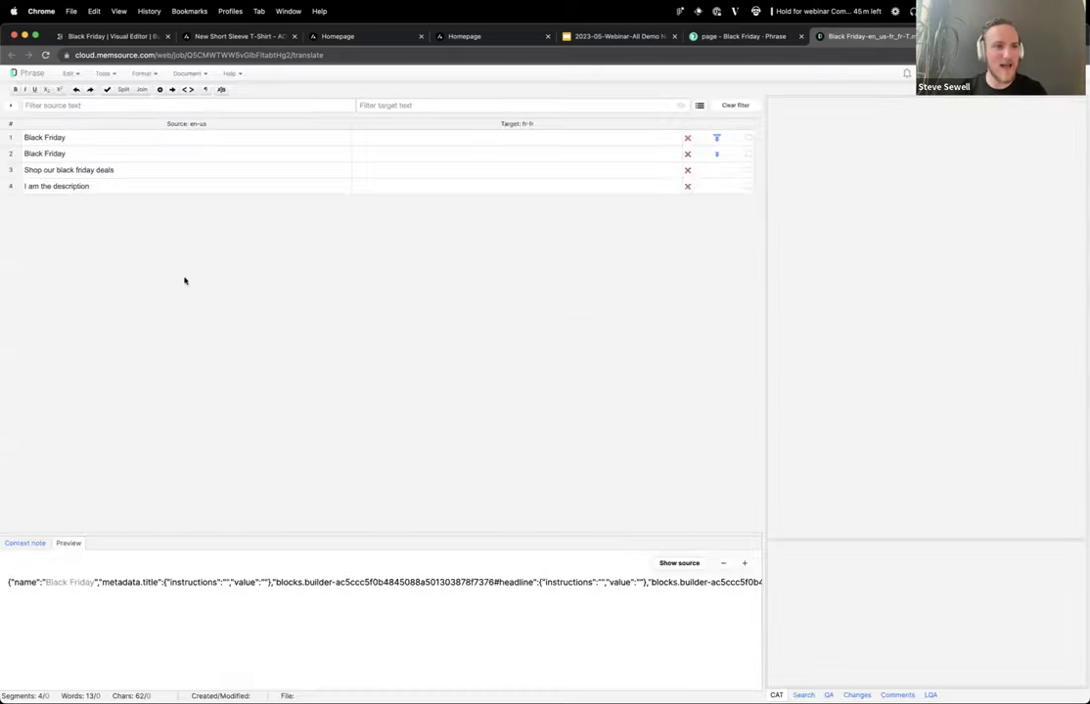
# Enter the French target text "Merci" for "Shop our black friday deals" and "Beaucoup" for "I am the description".
pyautogui.click(104, 171)
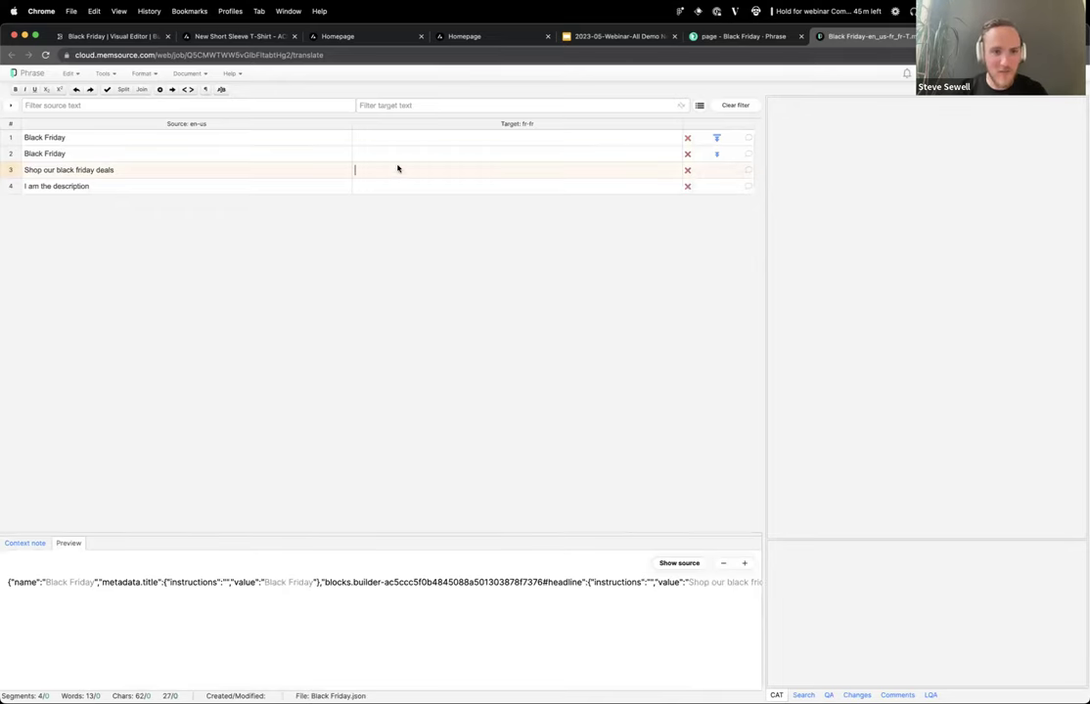
pyautogui.write('Merci')
pyautogui.click(379, 188)
pyautogui.write('beaucoup')
pyautogui.press('Home')
pyautogui.press('Delete')
pyautogui.write('B')
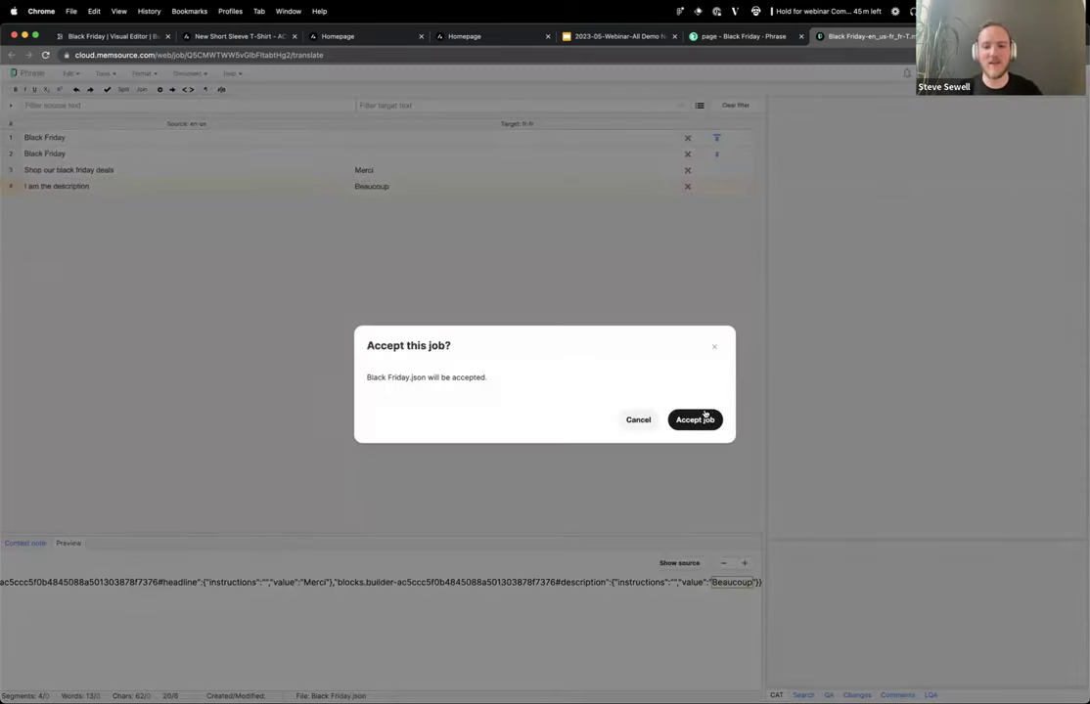
# Accept the Black Friday.json translation job and mark it as completed.
pyautogui.click(700, 416)
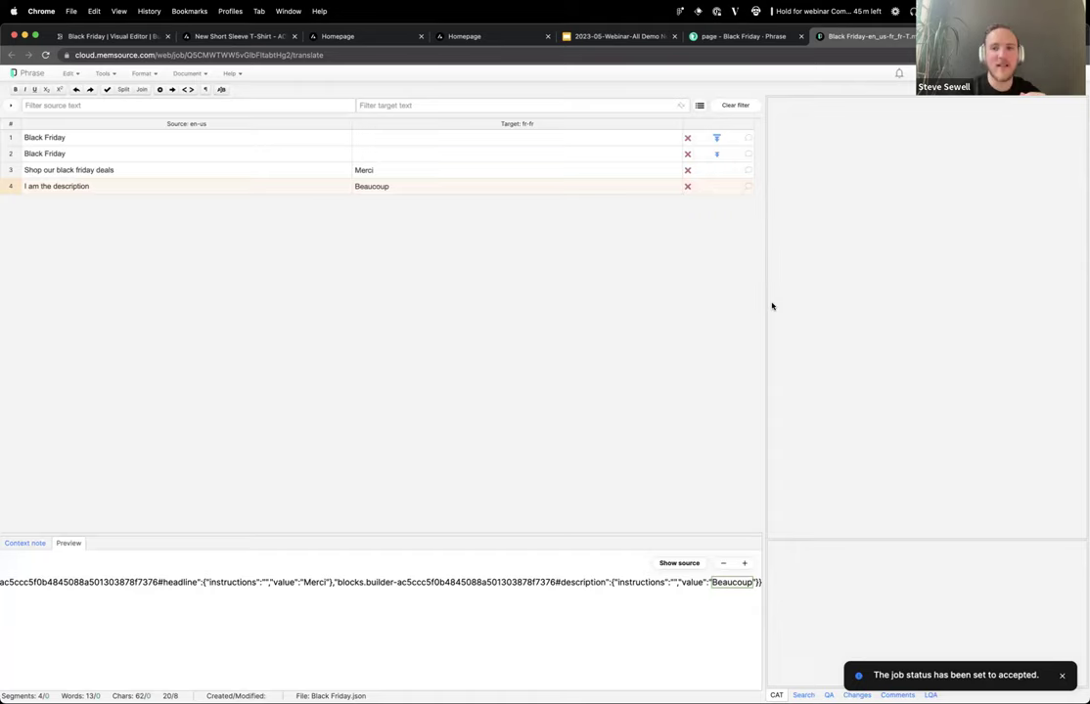
pyautogui.click(968, 73)
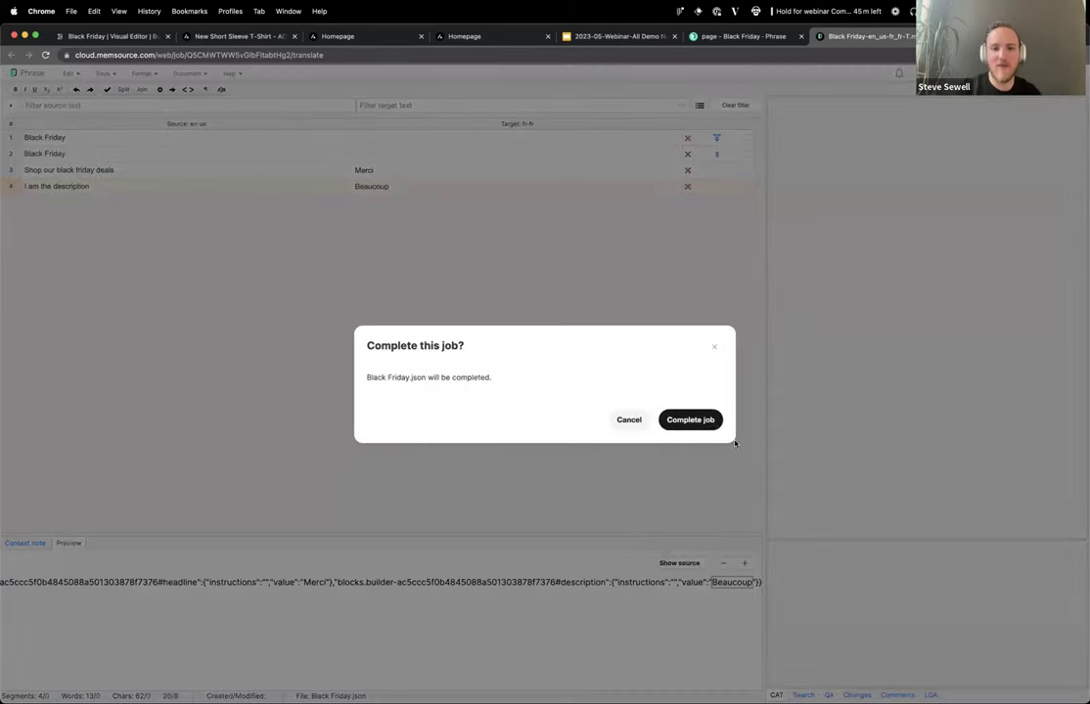
pyautogui.click(706, 427)
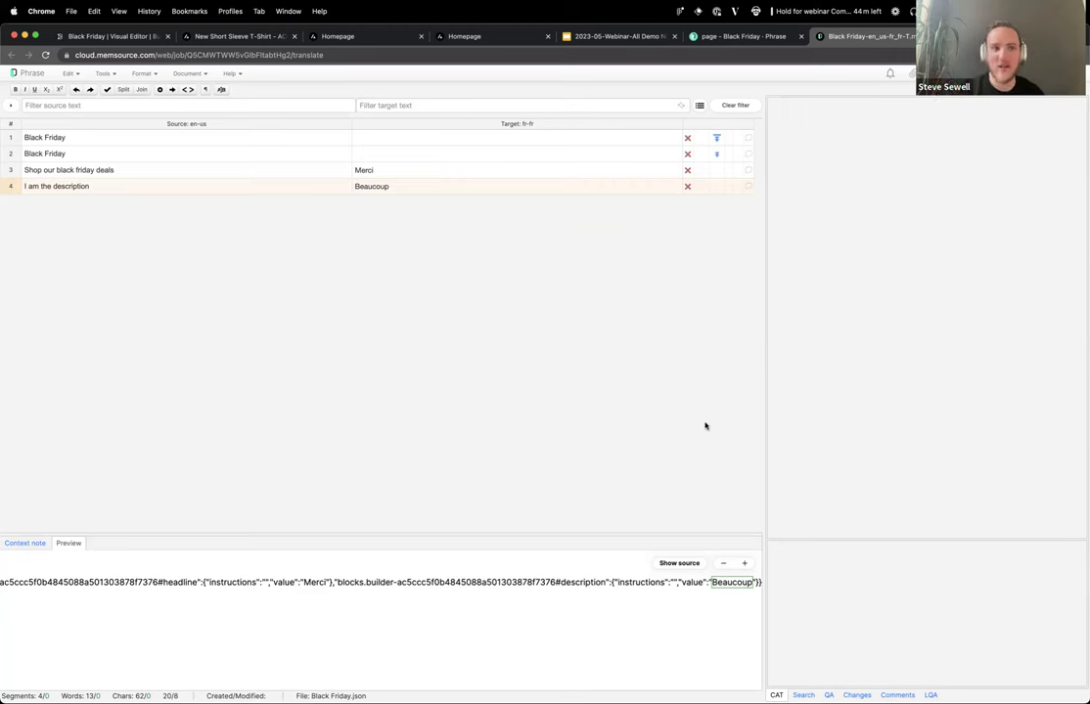
# Return to the Black Friday page in Builder.io and apply the finished translation to it.
pyautogui.click(112, 37)
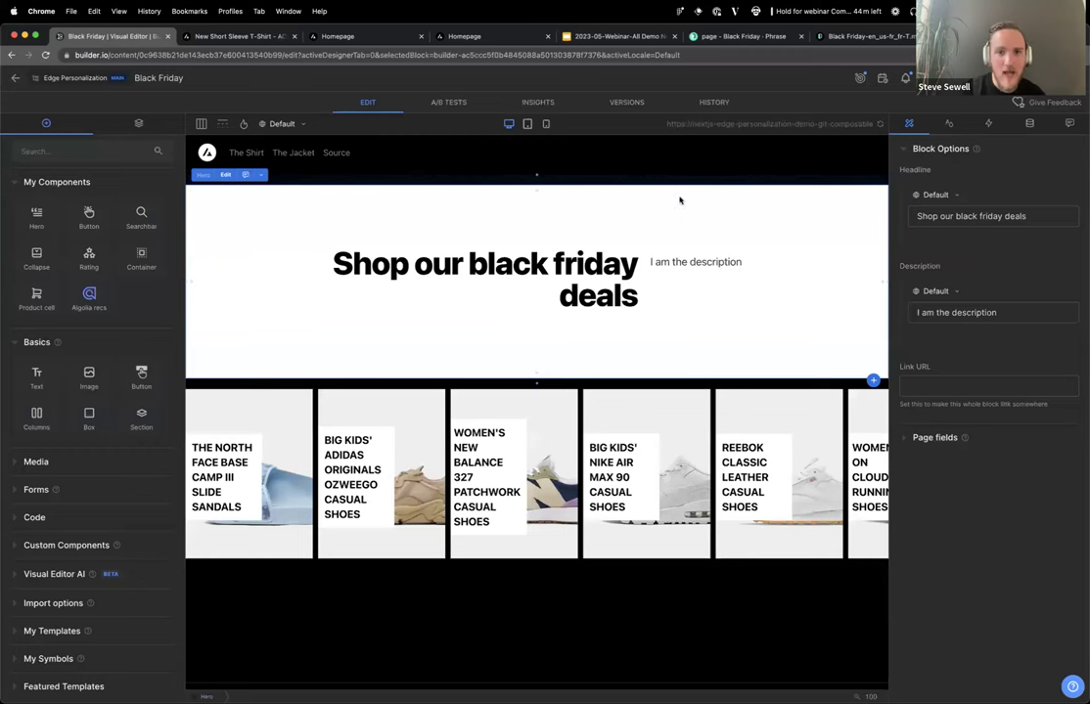
pyautogui.click(873, 144)
pyautogui.click(1072, 77)
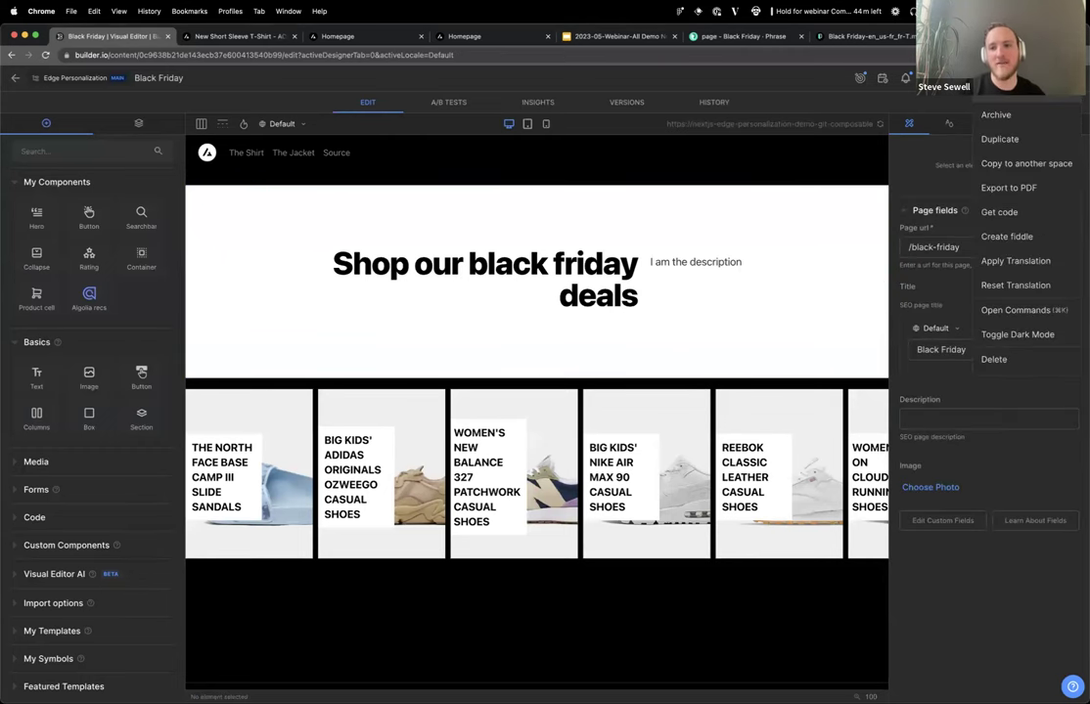
pyautogui.click(1020, 259)
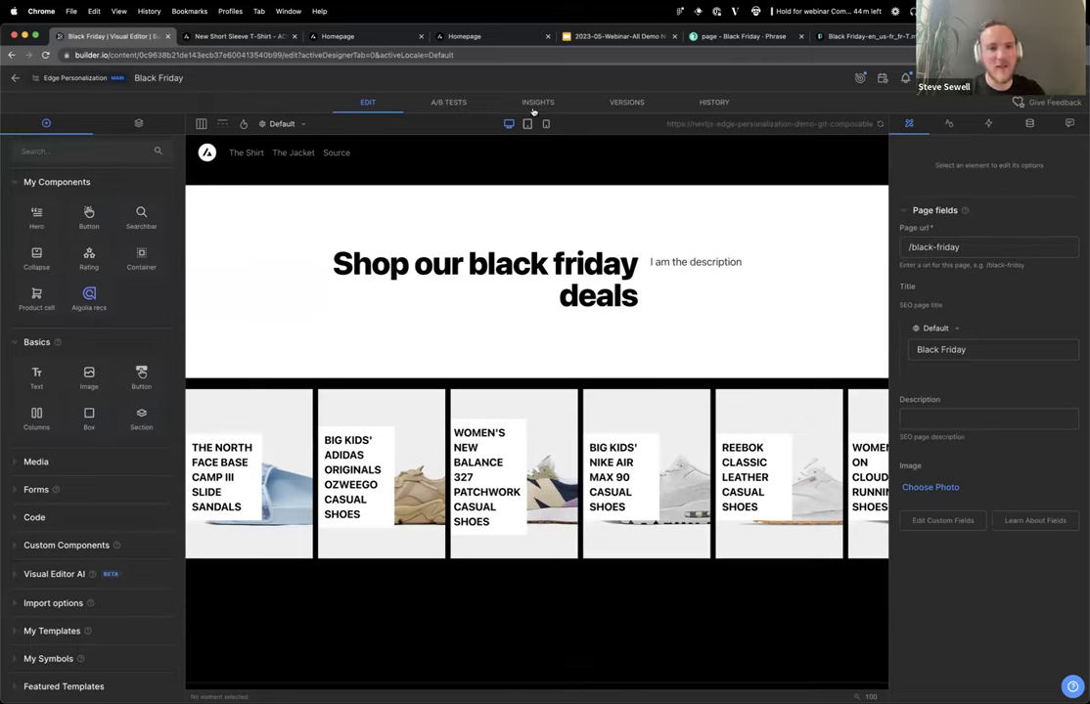
# Compare the page in the fr-FR and Default locales, ending with the fr-FR version.
pyautogui.click(273, 124)
pyautogui.click(274, 170)
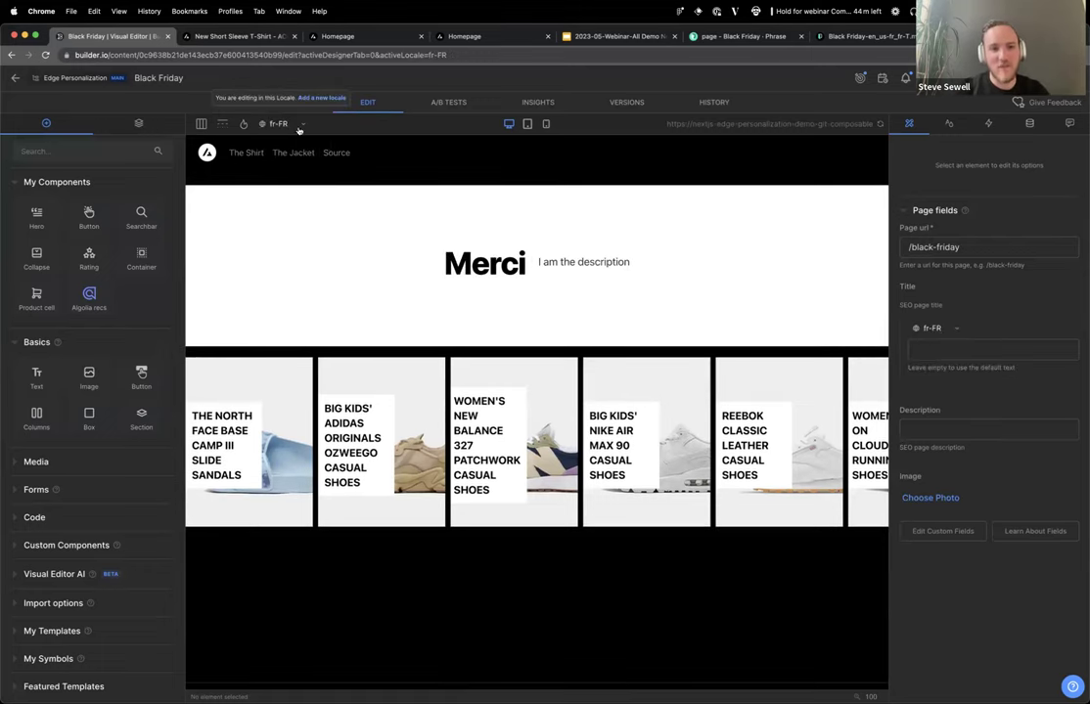
pyautogui.click(277, 124)
pyautogui.click(285, 146)
pyautogui.click(278, 124)
pyautogui.click(274, 164)
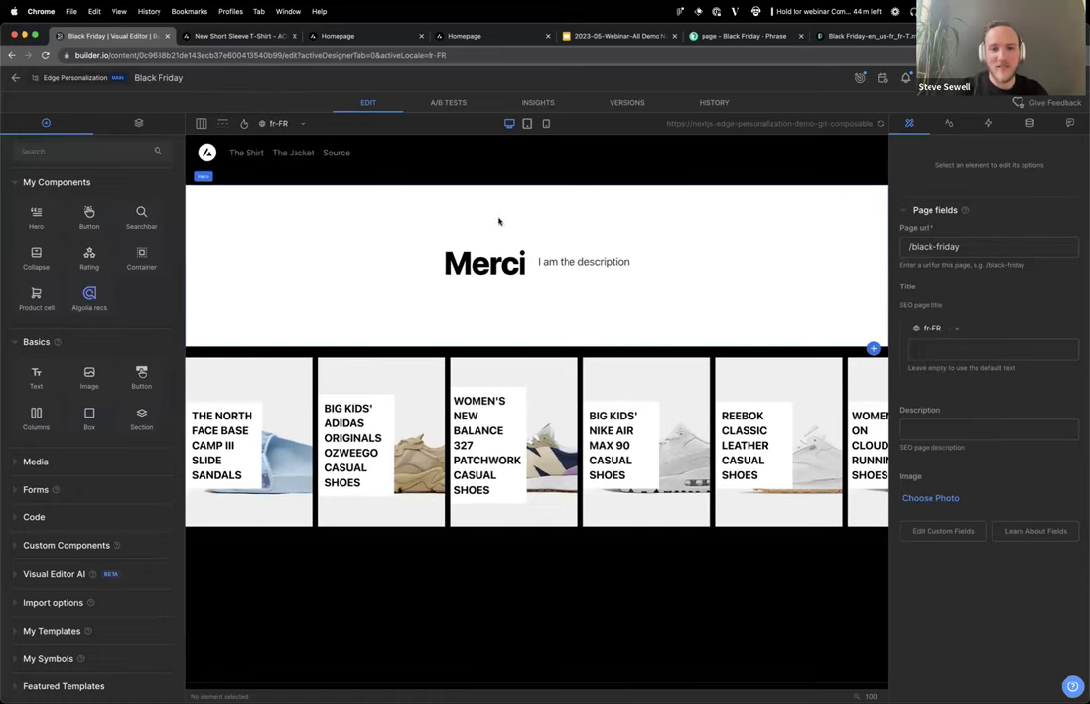
# Set the Hero's fr-FR headline to "Merci Beaucoup".
pyautogui.click(461, 233)
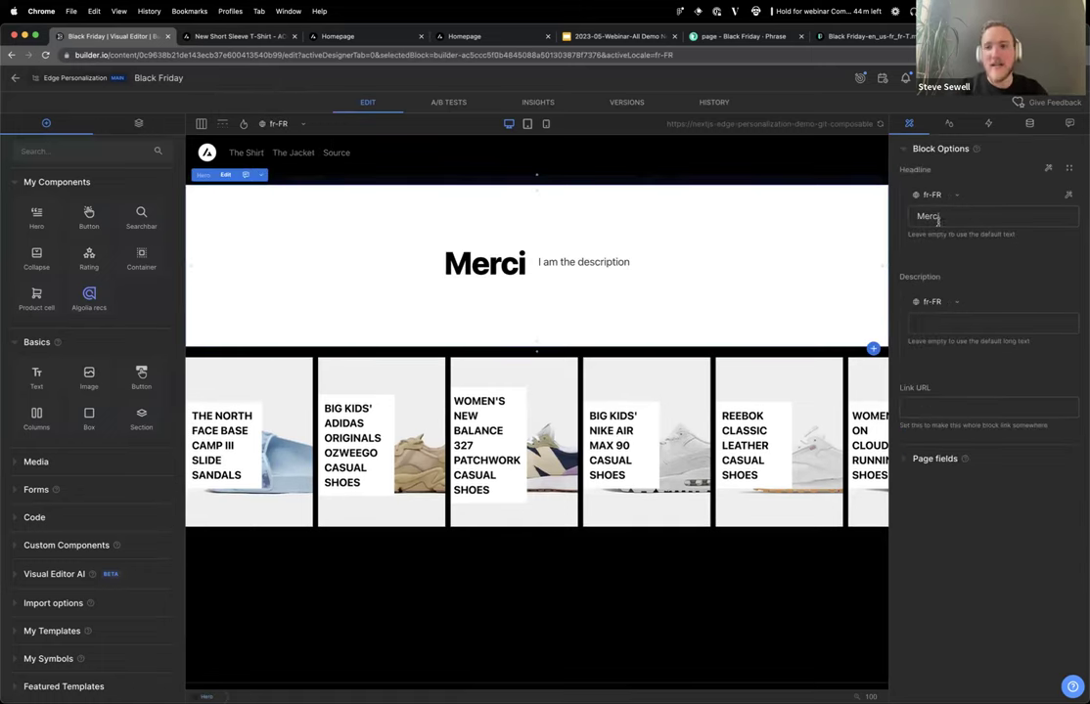
pyautogui.click(982, 217)
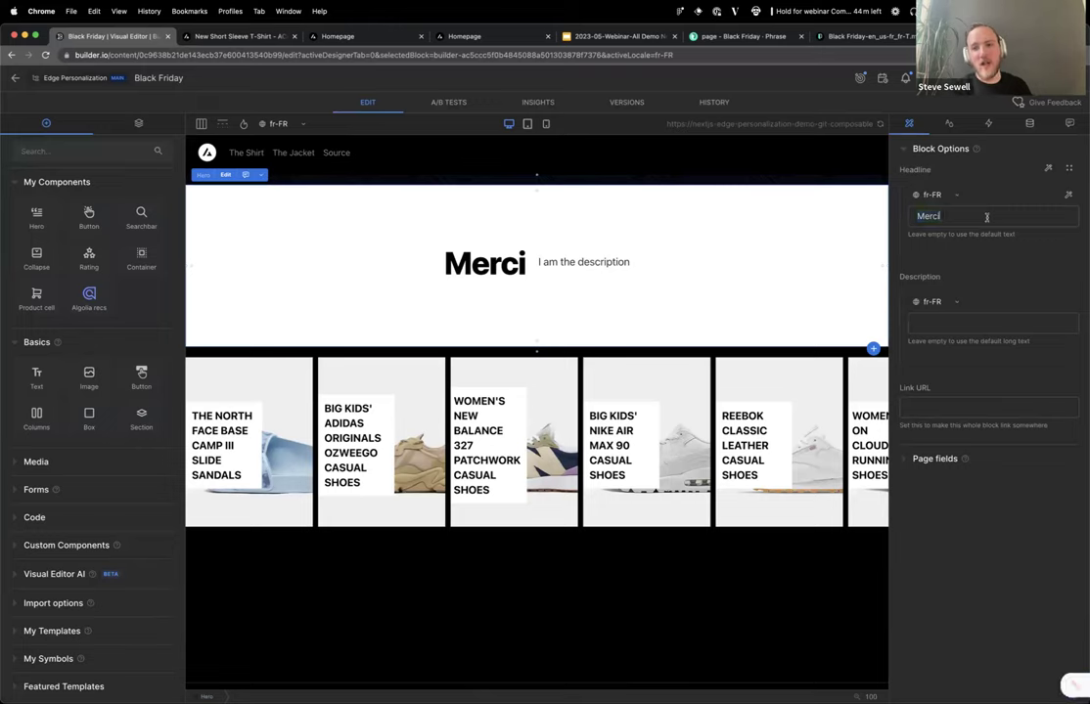
pyautogui.click(932, 195)
pyautogui.click(925, 236)
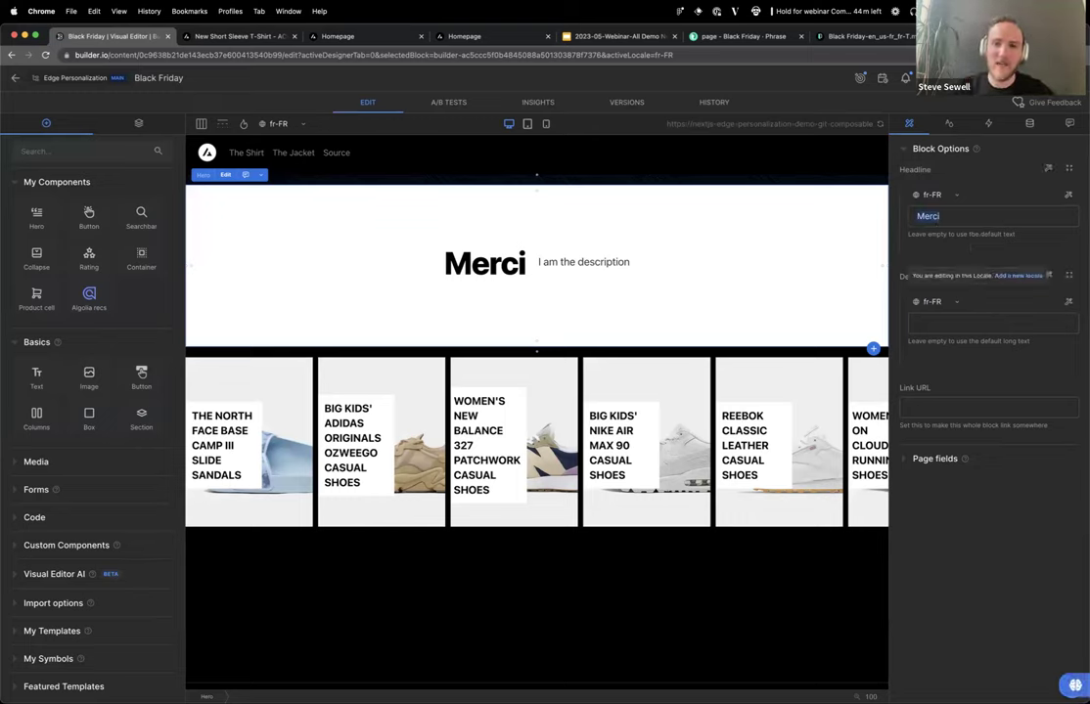
pyautogui.write('Beao')
pyautogui.press('BackSpace')
pyautogui.write('ucoup')
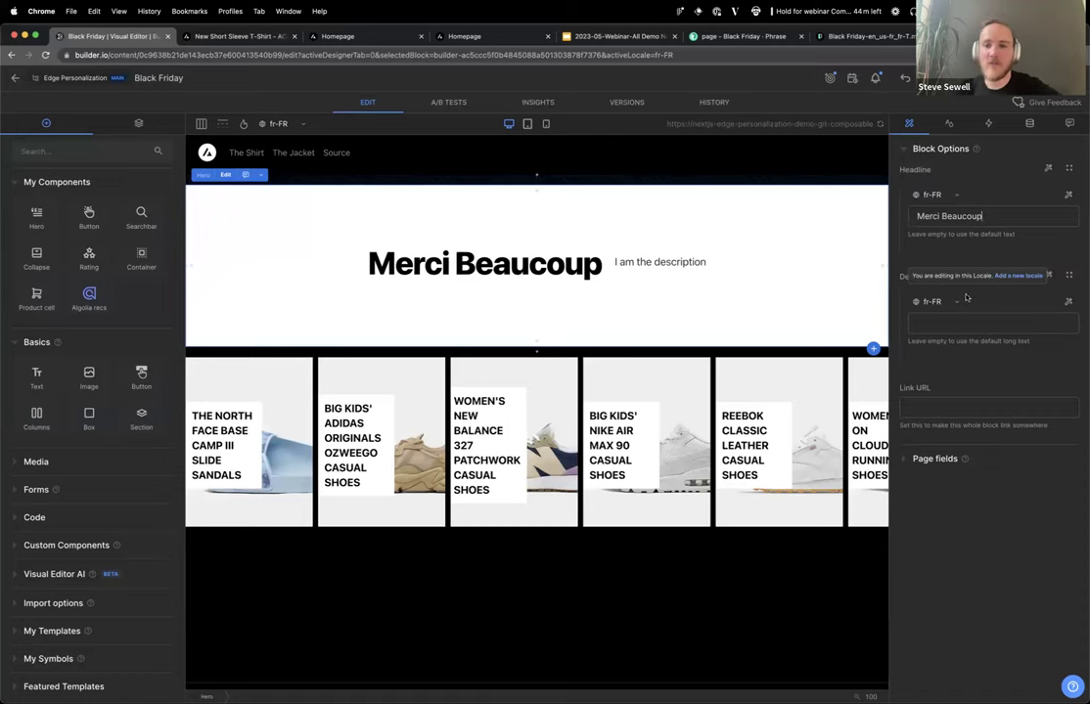
# Switch the editing locale through fr-BE to en-AU and set the Hero's en-AU headline to "asdf".
pyautogui.click(931, 196)
pyautogui.click(928, 257)
pyautogui.click(935, 195)
pyautogui.click(925, 301)
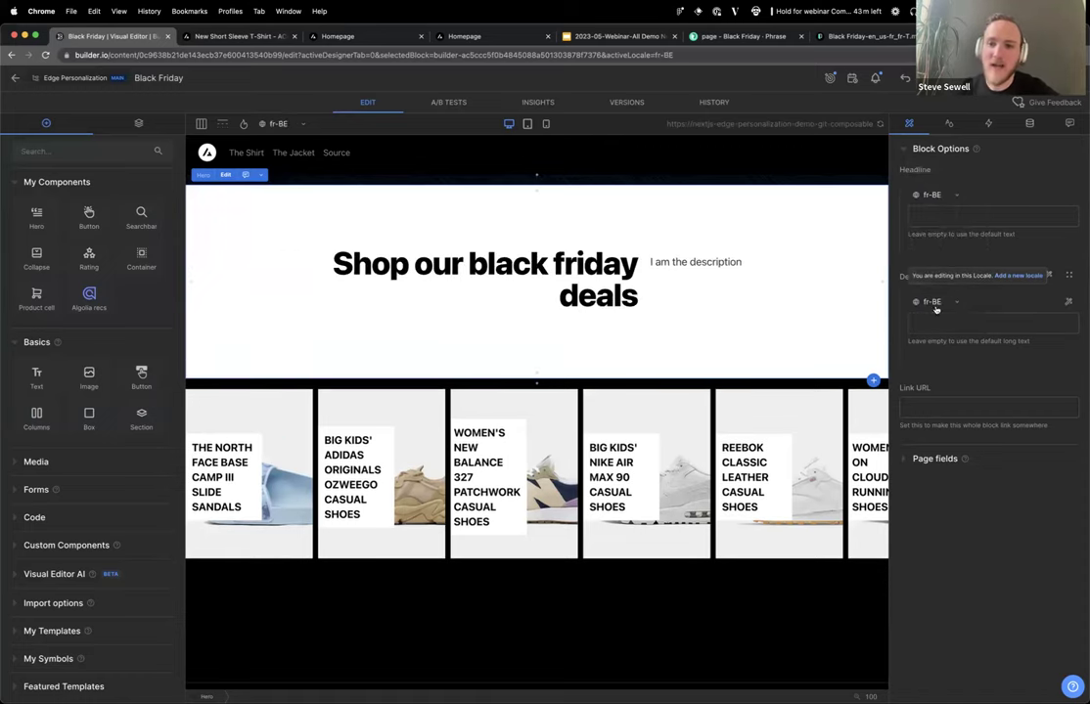
pyautogui.click(934, 305)
pyautogui.click(928, 321)
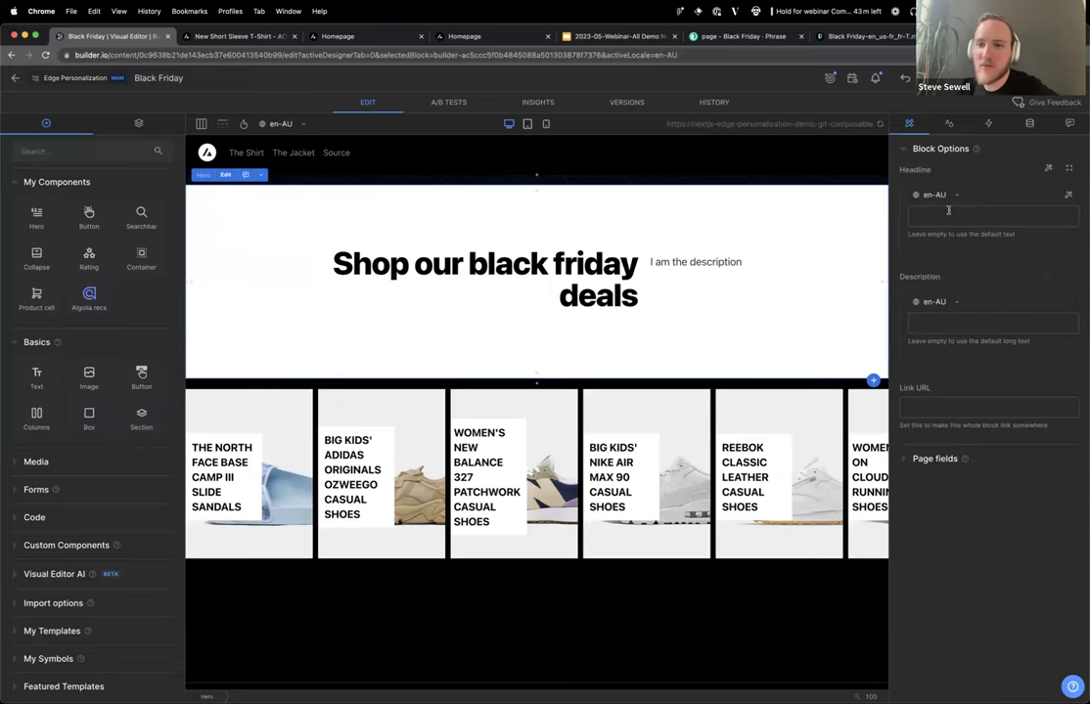
pyautogui.write('asdf')
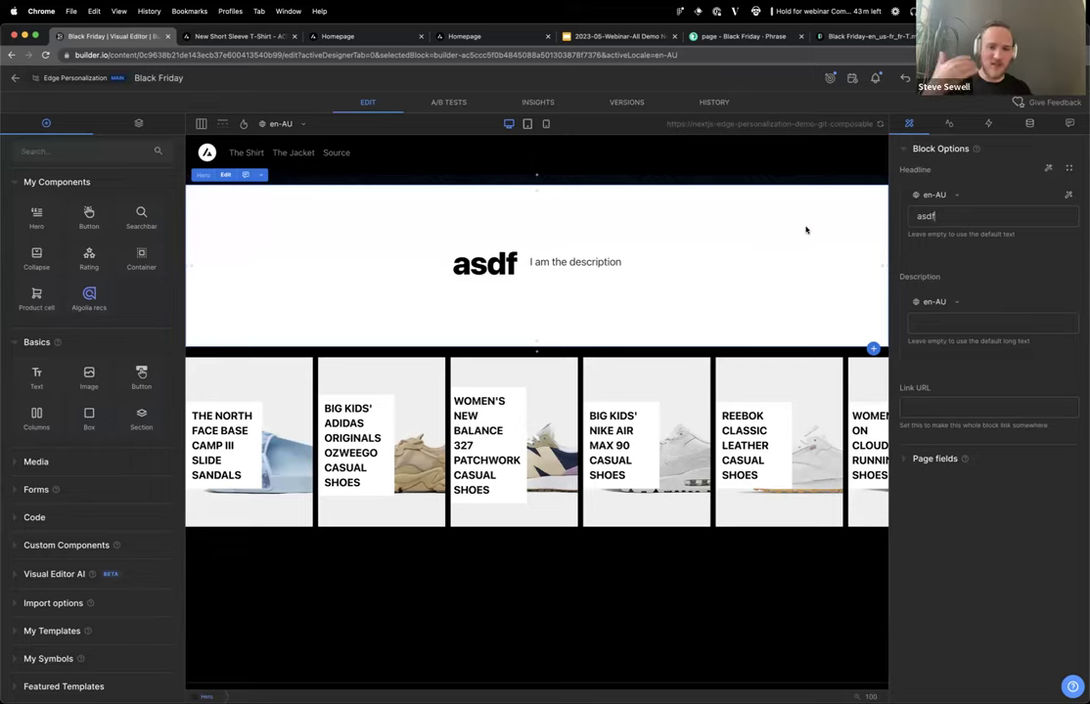
# Switch the editing locale back to Default and publish the Black Friday page update.
pyautogui.click(311, 126)
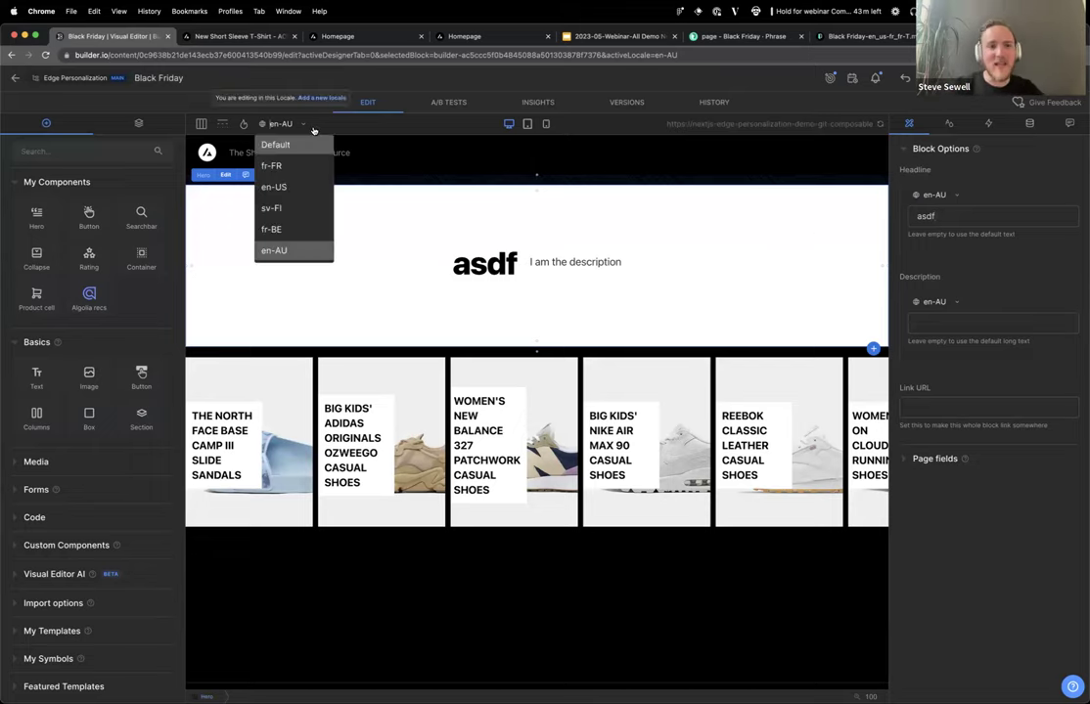
pyautogui.click(276, 145)
pyautogui.click(1057, 77)
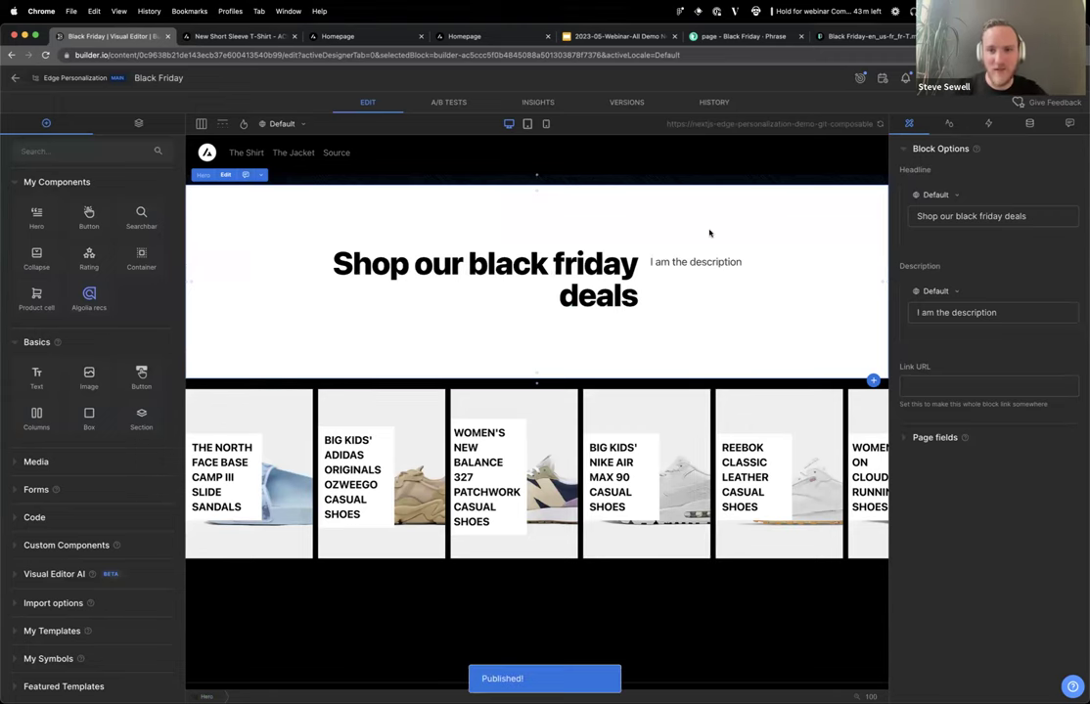
# Open the live Black Friday page and switch the site language to French to check the Hero headline.
pyautogui.click(1019, 102)
pyautogui.click(998, 114)
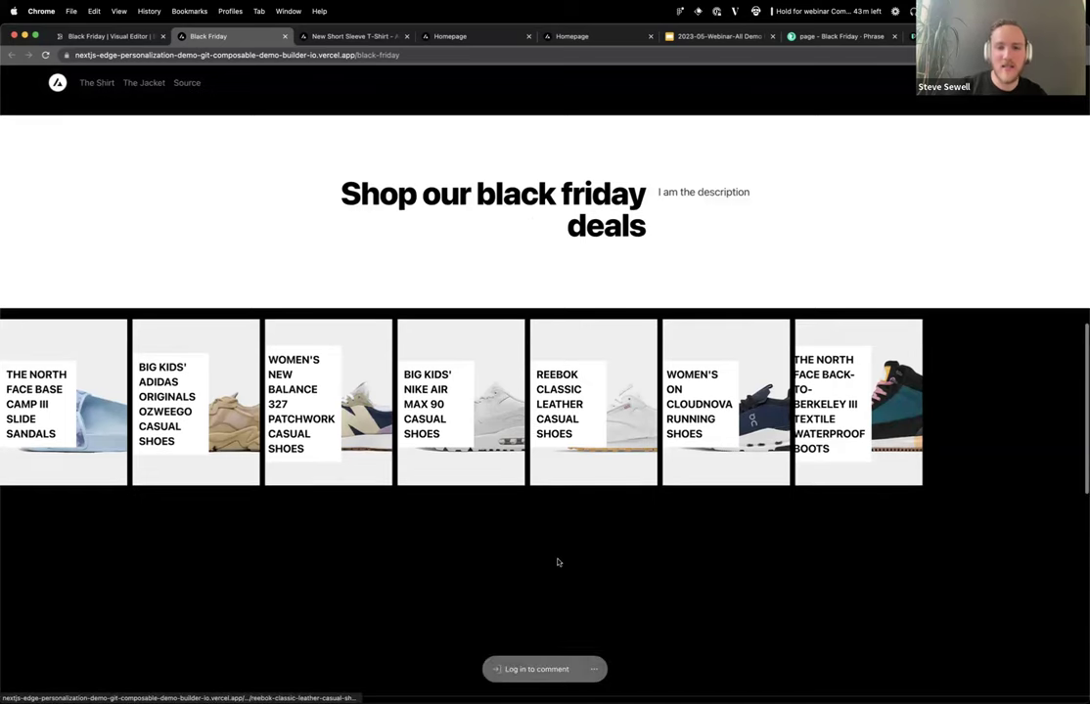
pyautogui.scroll(-3, 557, 561)
pyautogui.click(850, 559)
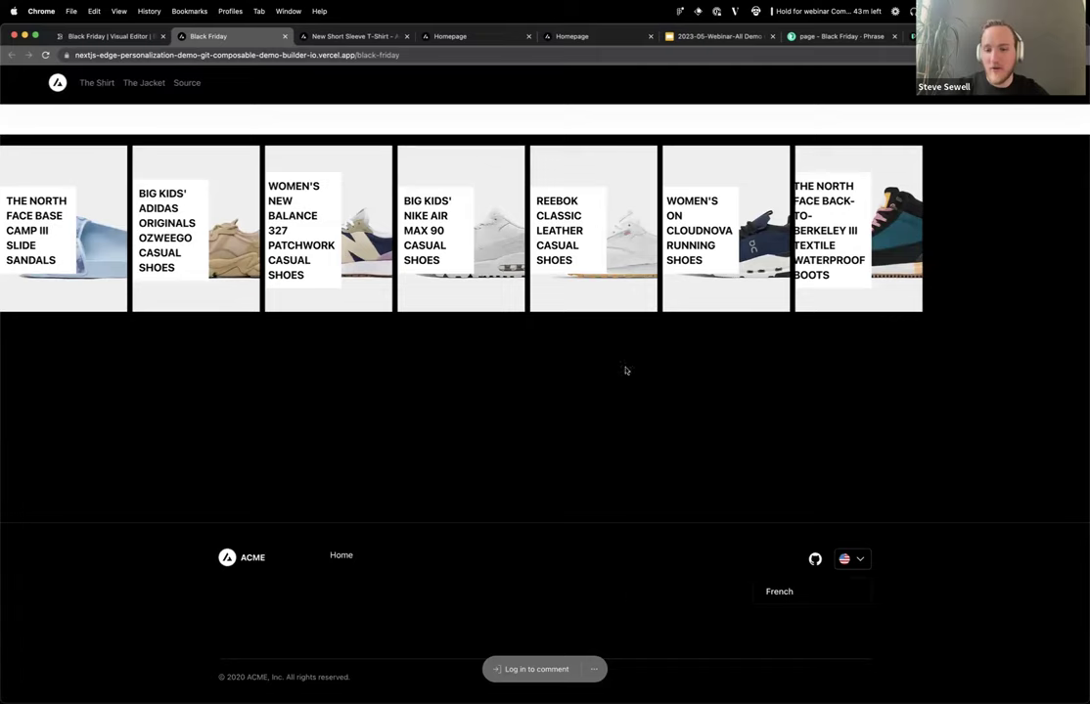
pyautogui.click(783, 592)
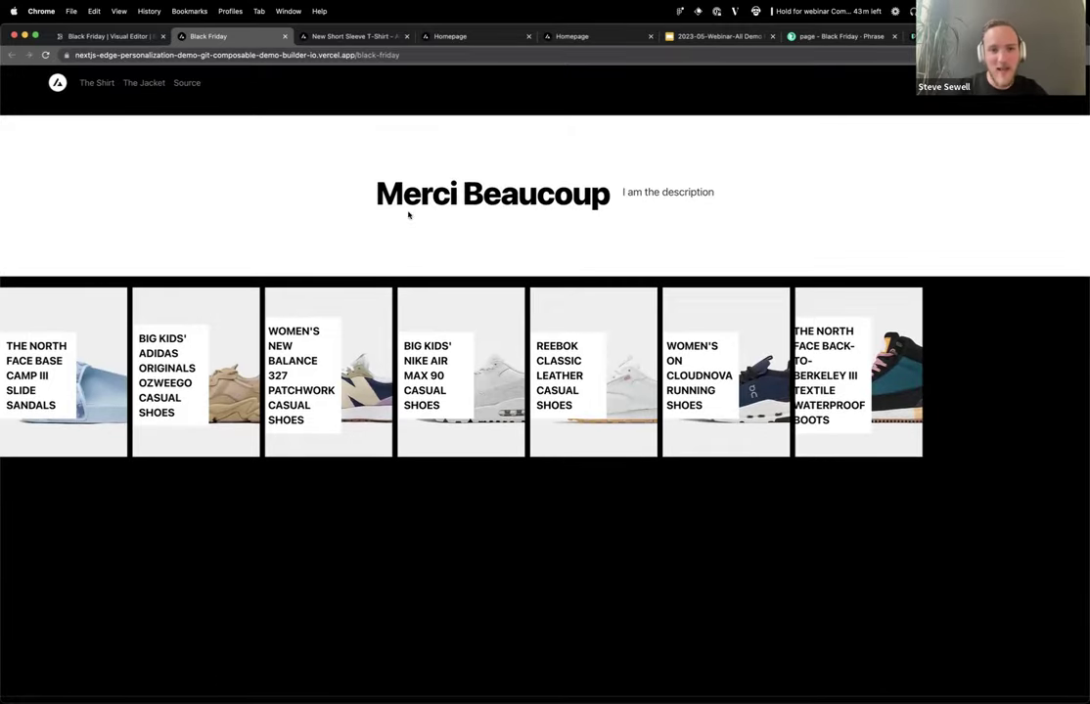
pyautogui.tripleClick(409, 214)
pyautogui.click(694, 254)
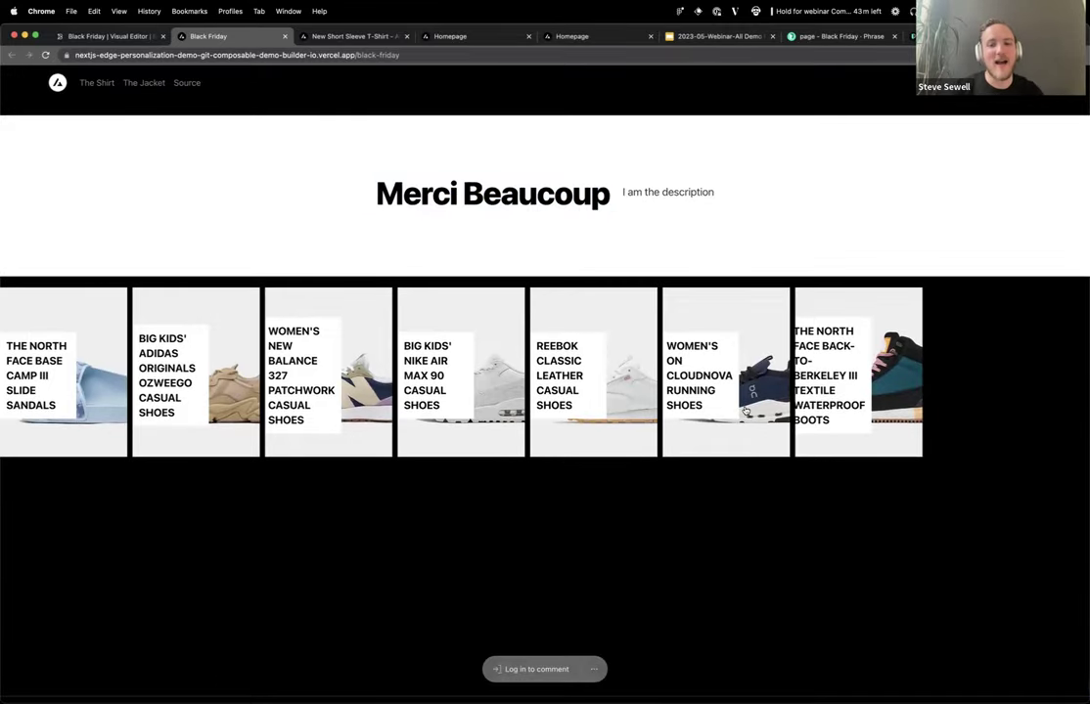
# Switch the live Black Friday page's language back to English.
pyautogui.scroll(-3, 785, 610)
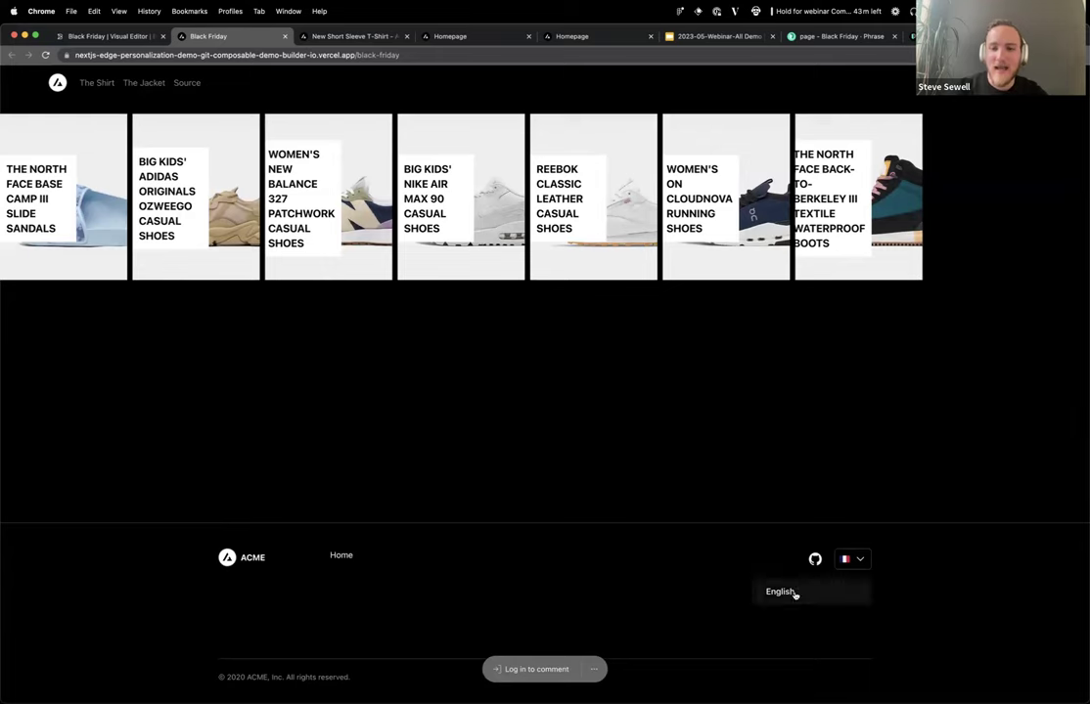
pyautogui.click(787, 592)
pyautogui.scroll(-1, 1025, 338)
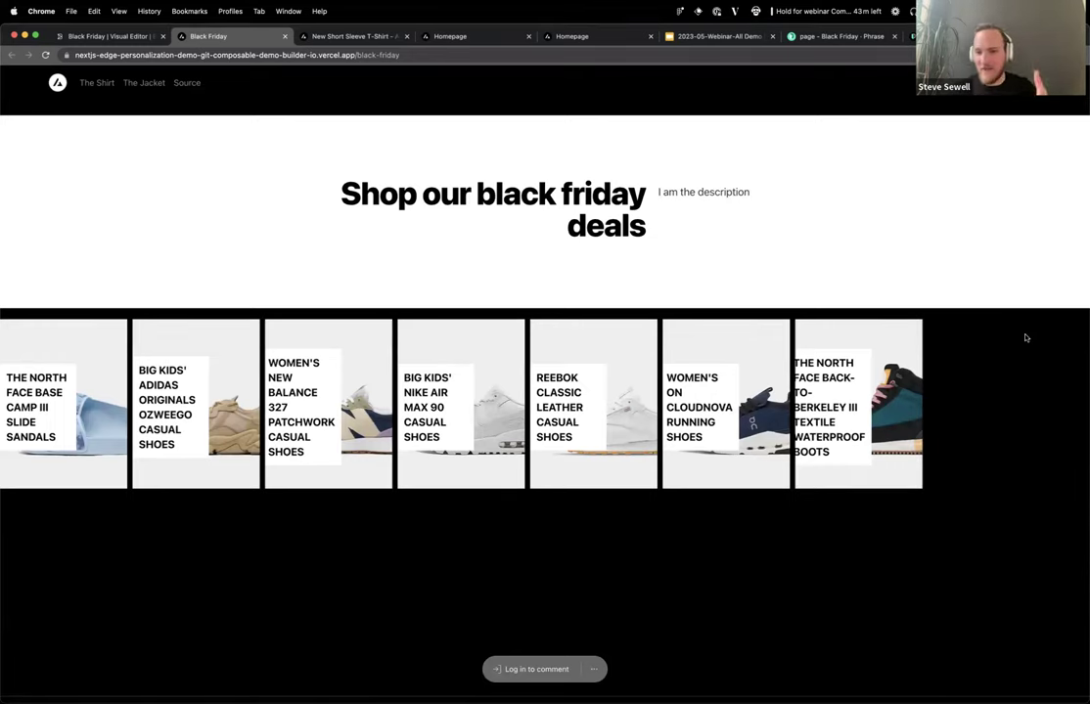
# Return to the Black Friday page in Builder.io and inspect the Algolia Recs block's options.
pyautogui.click(110, 36)
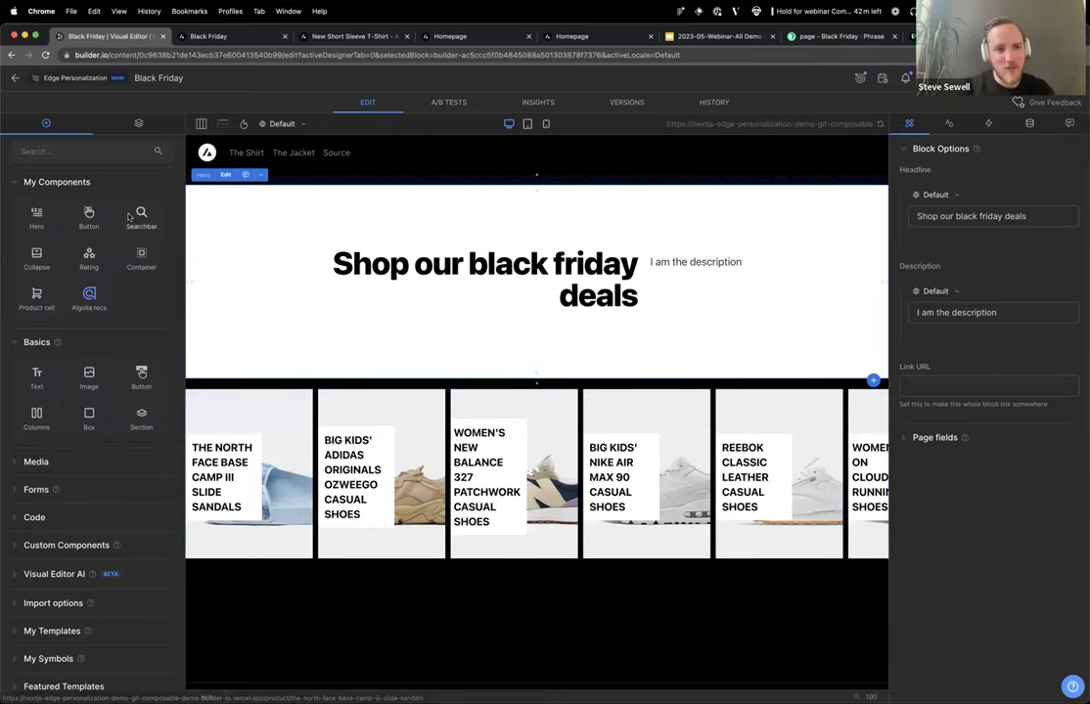
pyautogui.click(316, 584)
pyautogui.click(340, 479)
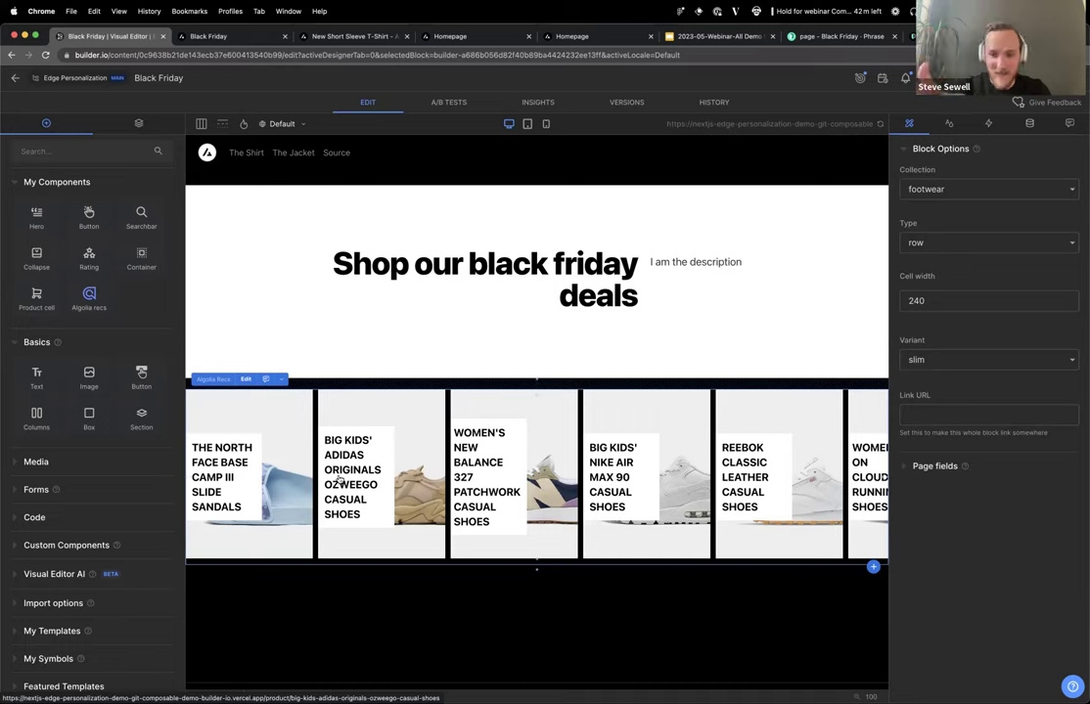
pyautogui.click(288, 589)
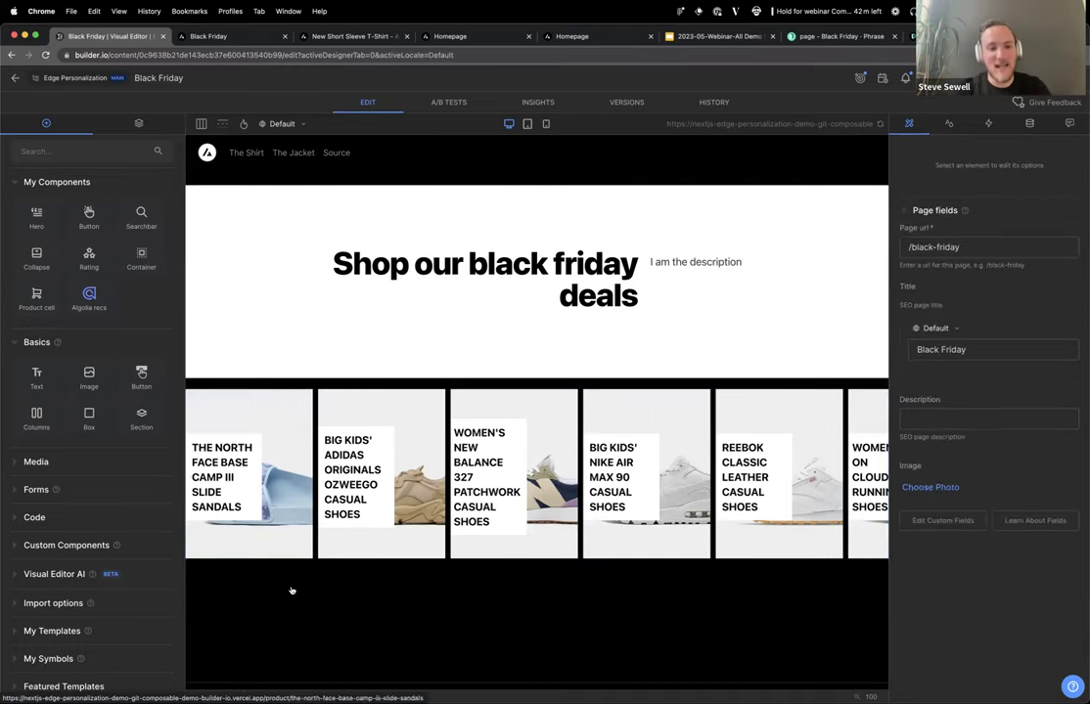
# Open the Hero block's JSON, highlight its component data, and enlarge the browser display to 150%.
pyautogui.click(279, 283)
pyautogui.press('super+j')
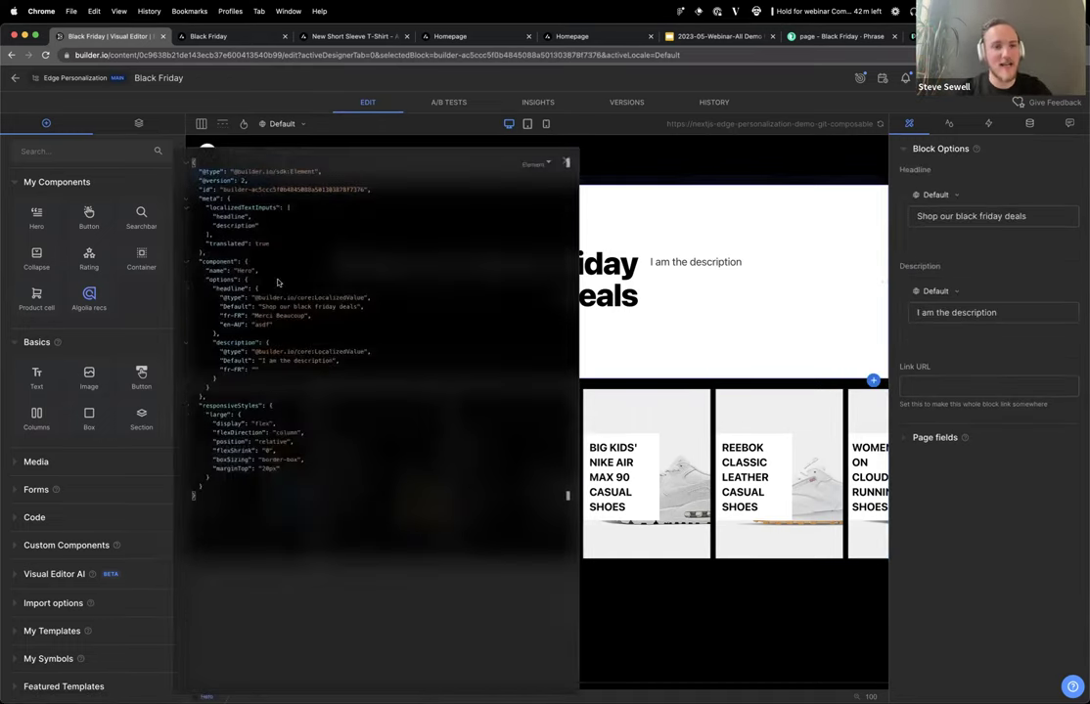
pyautogui.moveTo(199, 260); pyautogui.dragTo(244, 388)
pyautogui.click(245, 388)
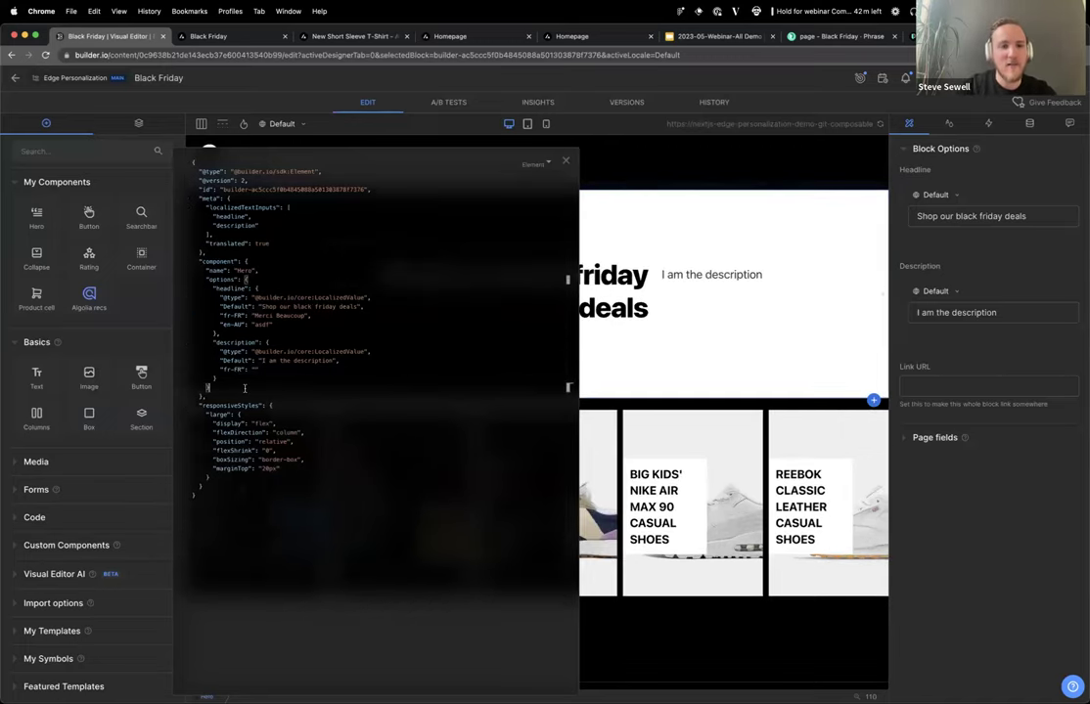
pyautogui.click(251, 55)
pyautogui.press('super+equal')
pyautogui.press('super+equal')
pyautogui.press('super+equal')
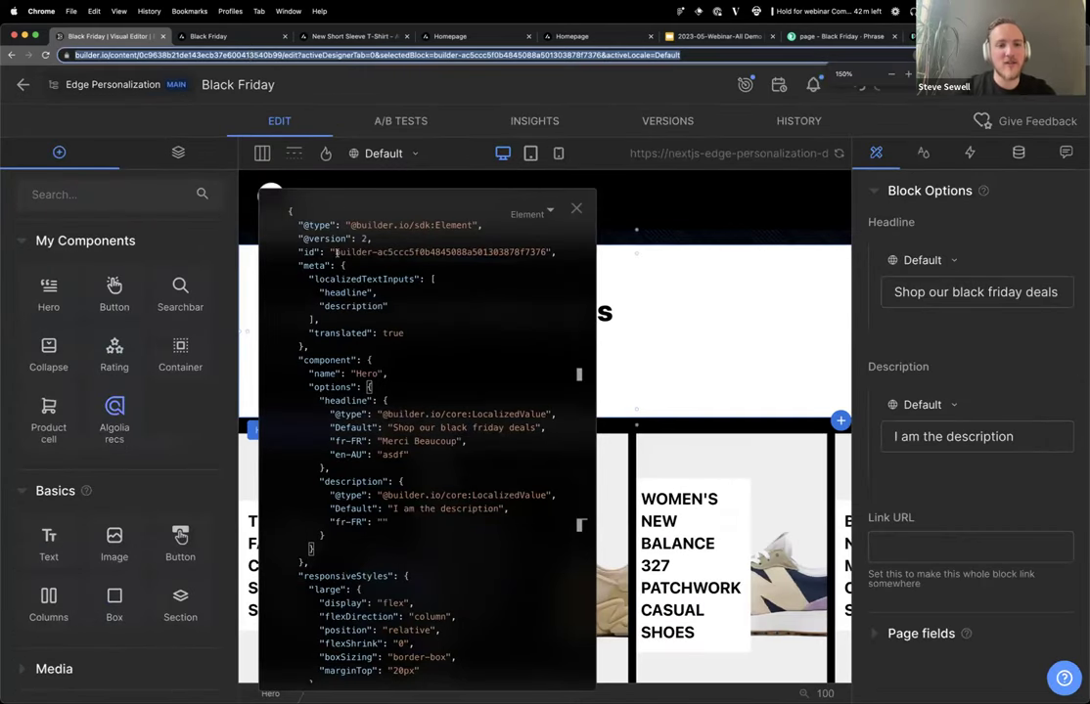
# Examine the Hero JSON's component name and localized headline options, then close it and restore the normal display size.
pyautogui.click(336, 252)
pyautogui.scroll(-1, 335, 252)
pyautogui.click(439, 326)
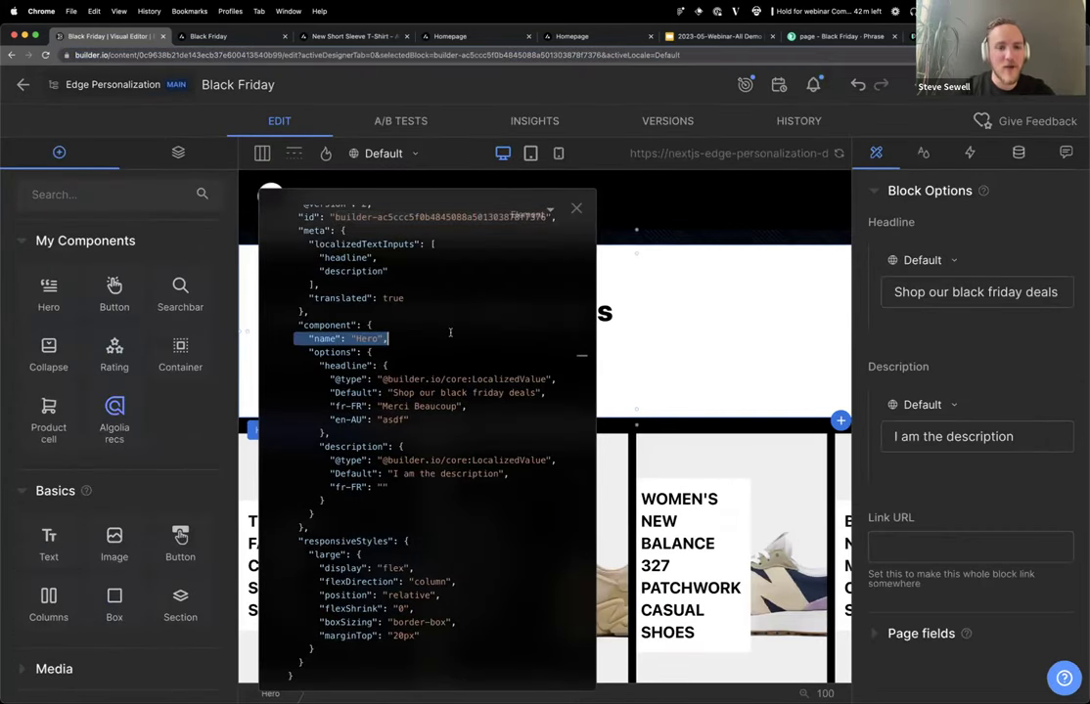
pyautogui.moveTo(431, 340); pyautogui.dragTo(416, 423)
pyautogui.click(405, 435)
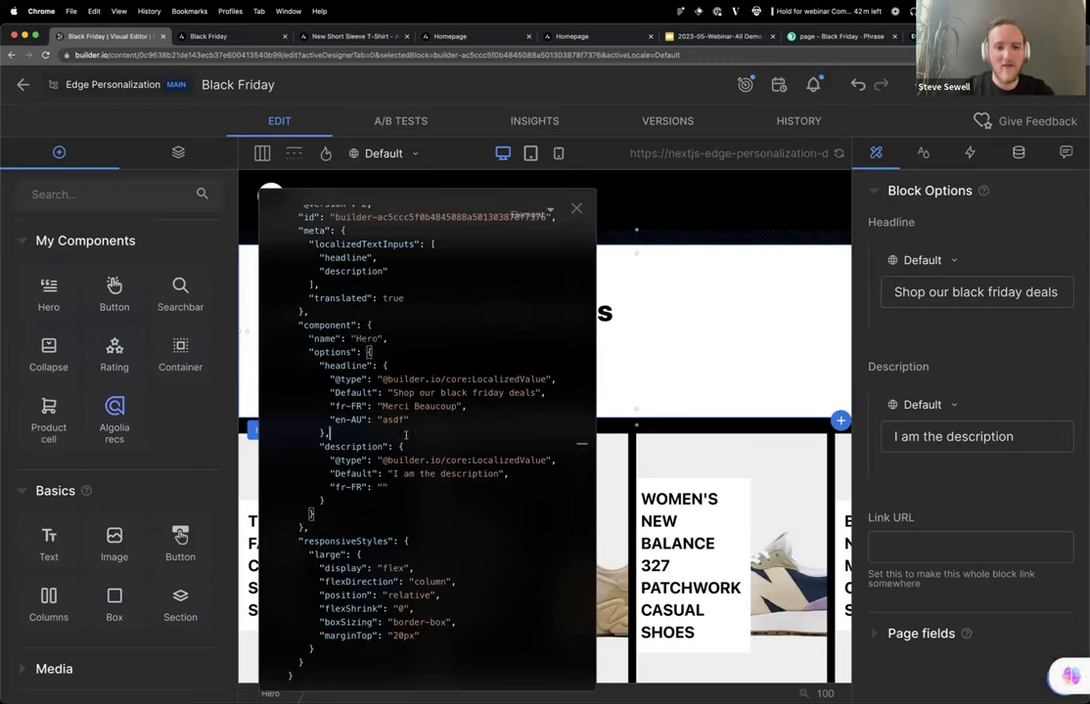
pyautogui.moveTo(347, 436); pyautogui.dragTo(367, 352)
pyautogui.click(346, 446)
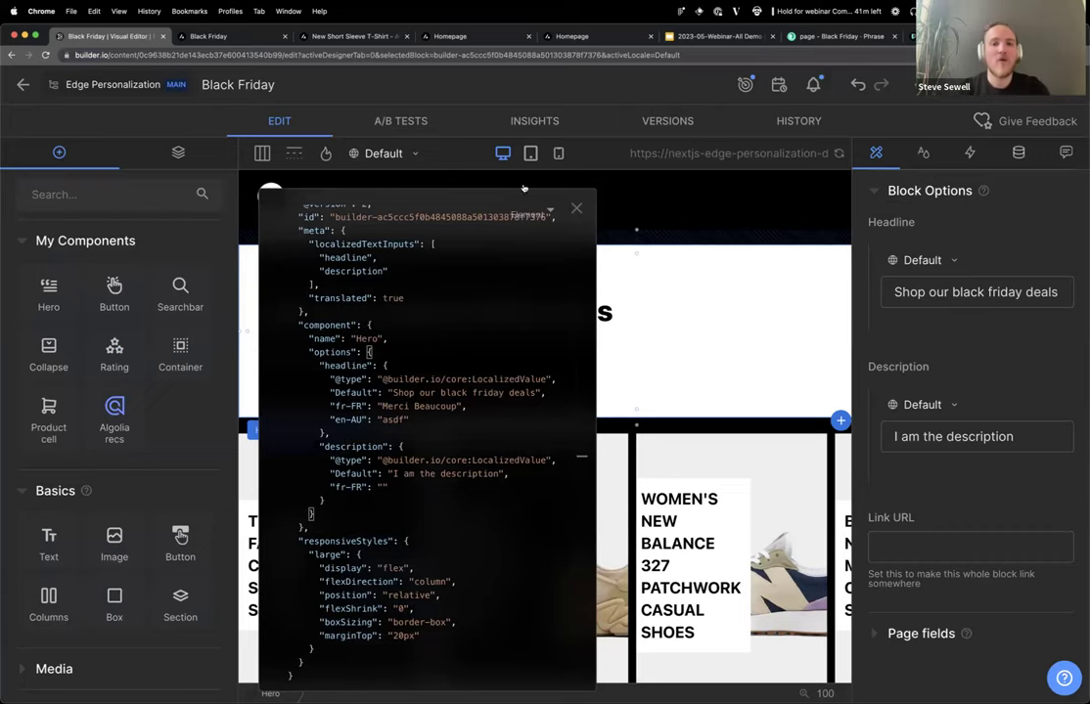
pyautogui.click(576, 207)
pyautogui.press('super+minus')
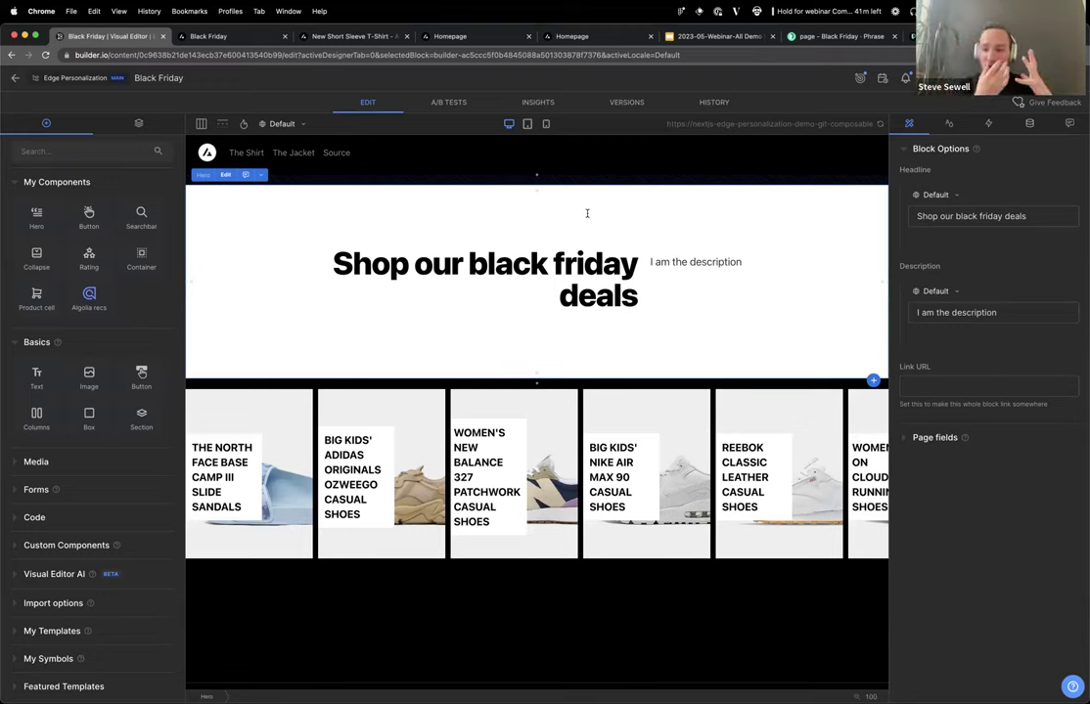
# Switch to Visual Studio Code and open [[...pages]].tsx at the getStaticProps function in a full-size window.
pyautogui.press('super+Tab')
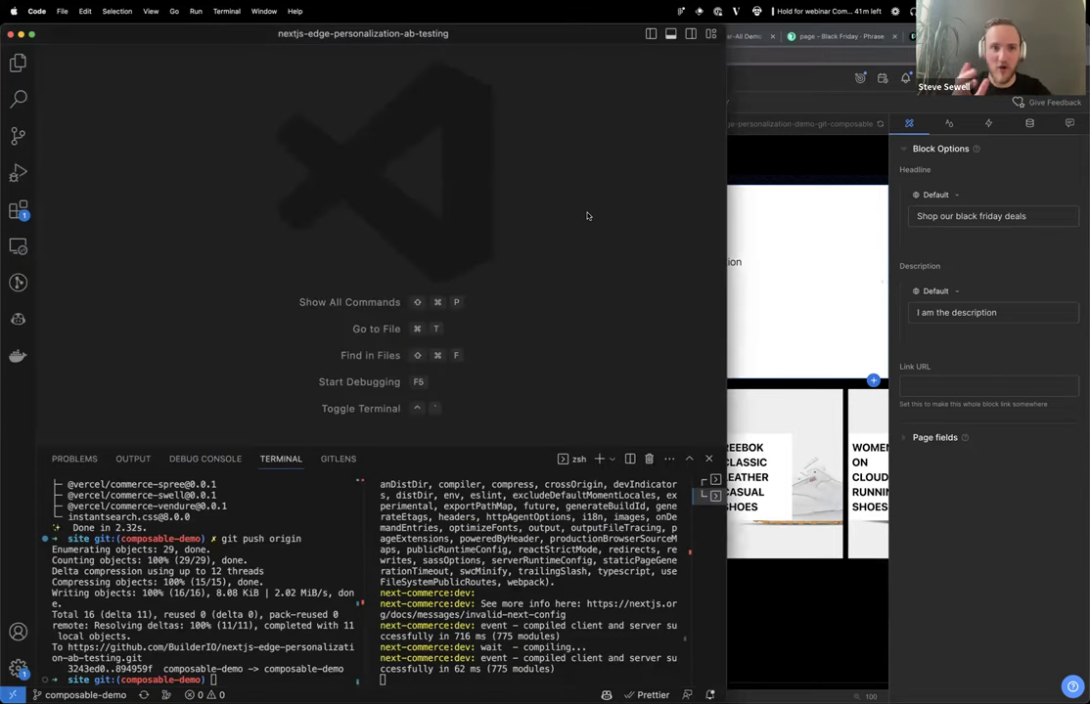
pyautogui.press('super+p')
pyautogui.write('page')
pyautogui.press('Return')
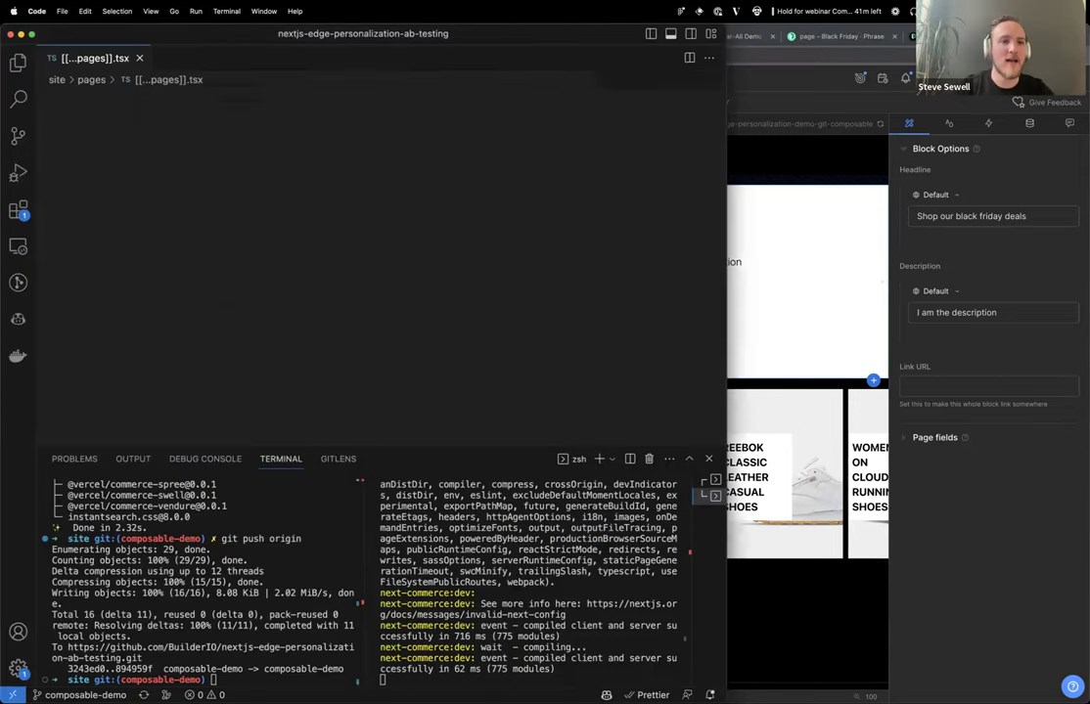
pyautogui.click(304, 333)
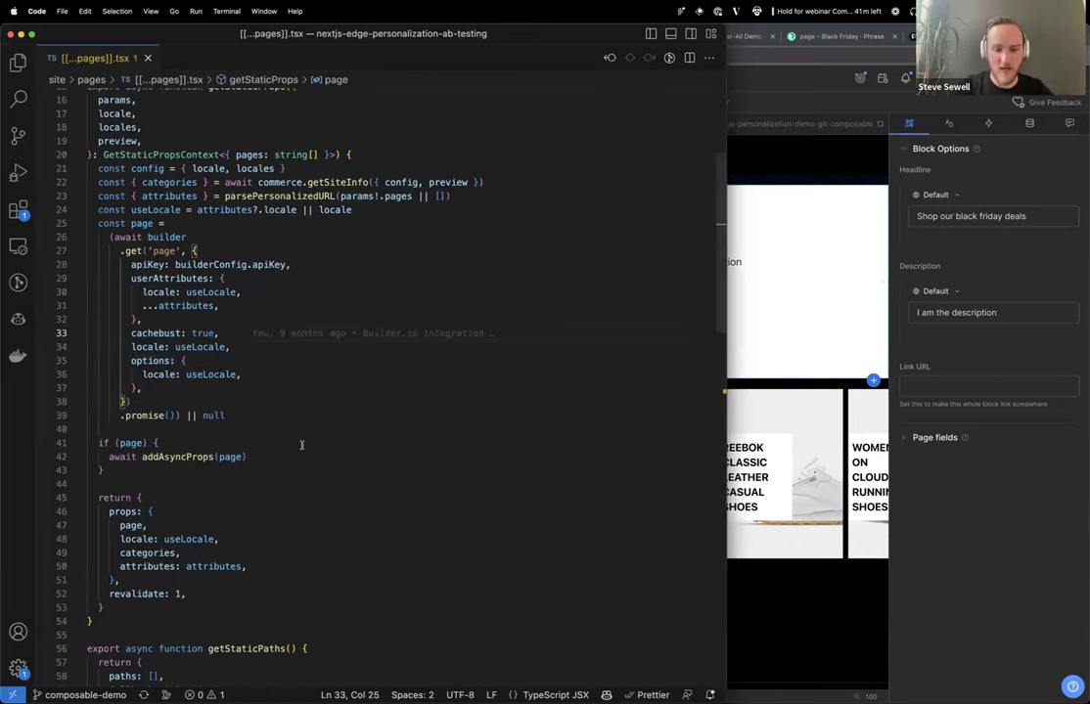
pyautogui.hotkey('ctrl', 'alt', 'Return')
pyautogui.scroll(2, 298, 445)
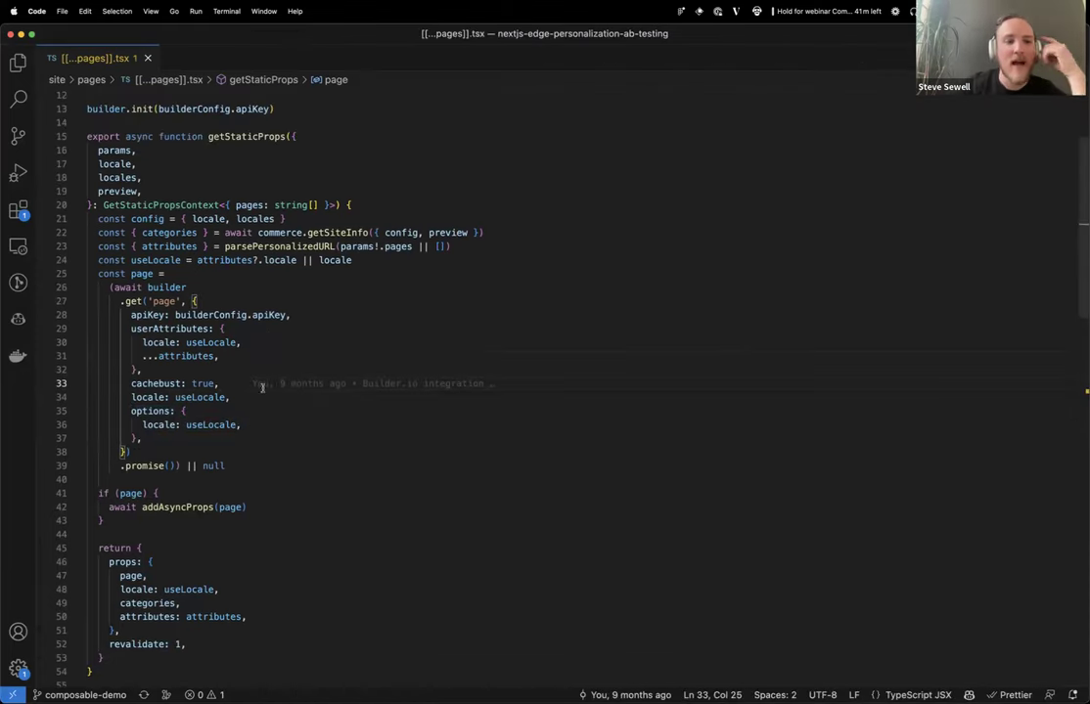
# Examine how getStaticProps fetches the 'page' content with builder.get, including its apiKey and locale options.
pyautogui.doubleClick(260, 137)
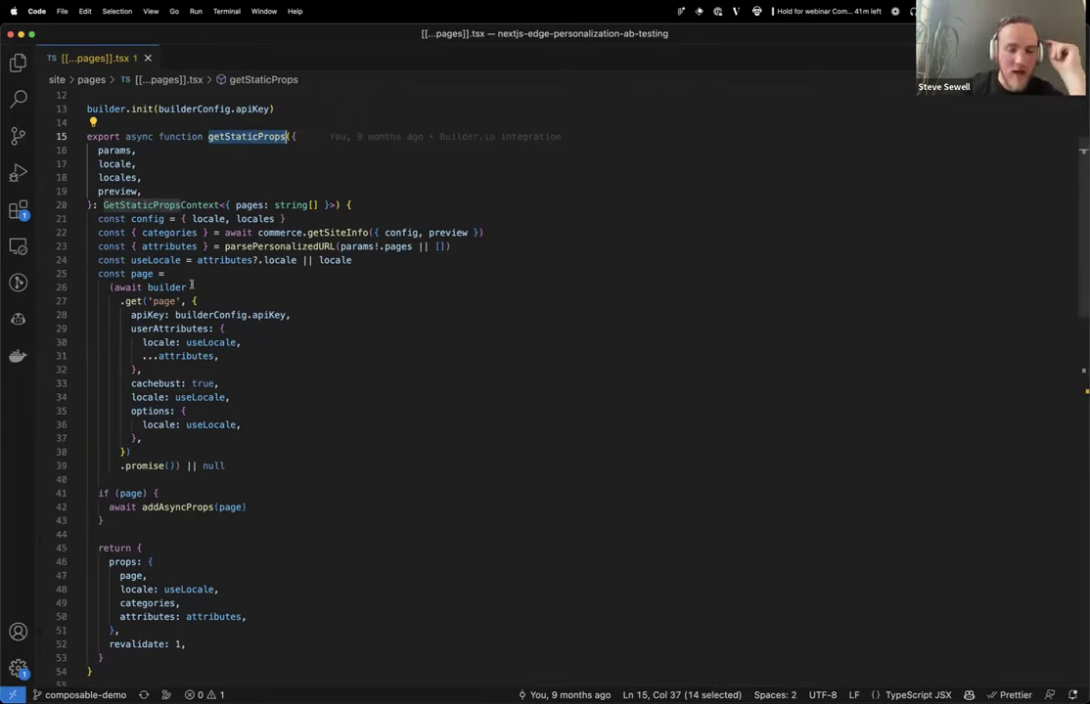
pyautogui.moveTo(88, 274); pyautogui.dragTo(235, 479)
pyautogui.click(241, 474)
pyautogui.doubleClick(164, 302)
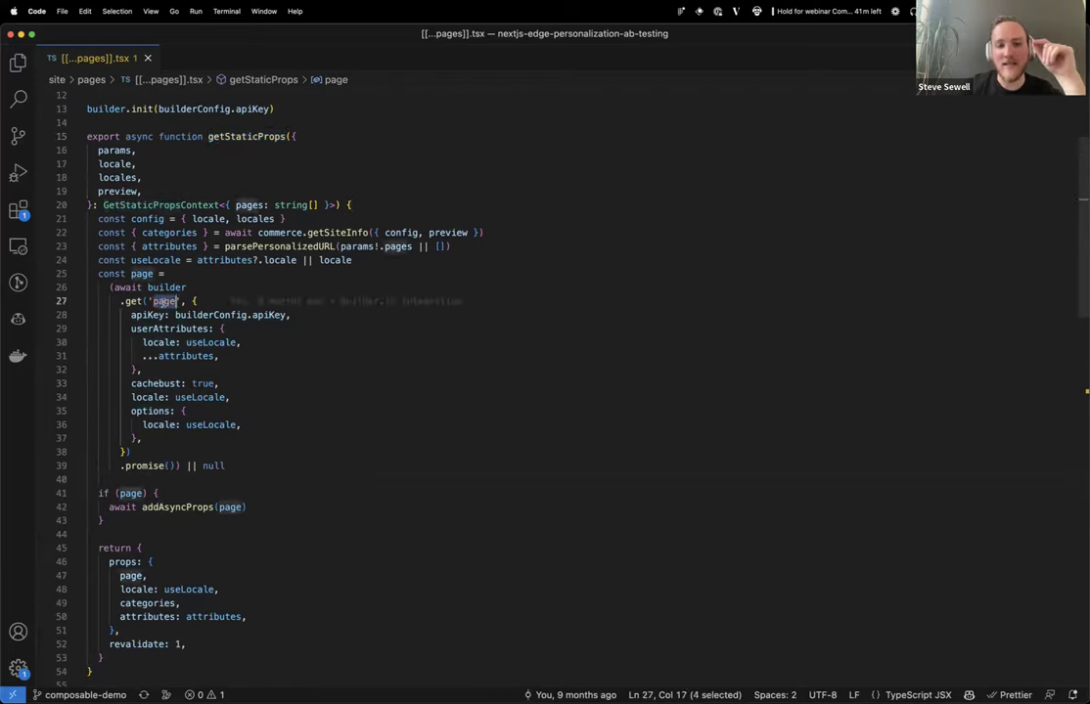
pyautogui.moveTo(200, 301); pyautogui.dragTo(213, 315)
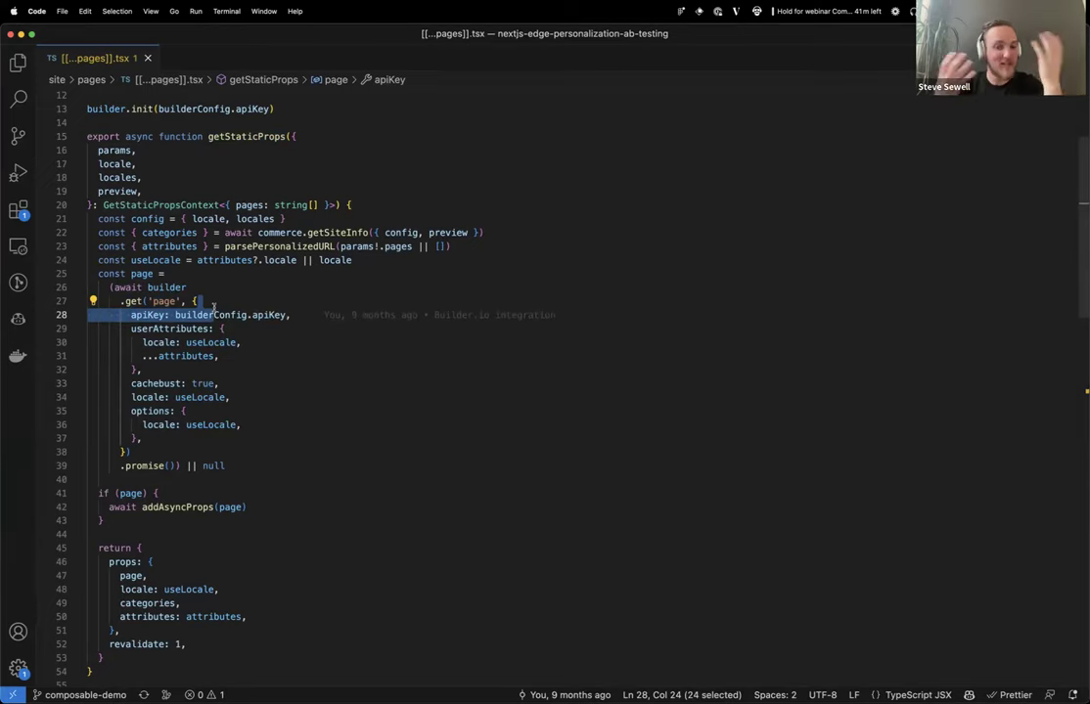
pyautogui.click(186, 315)
pyautogui.click(120, 315)
pyautogui.moveTo(120, 315); pyautogui.dragTo(291, 315)
pyautogui.click(219, 384)
pyautogui.keyDown('shift'); pyautogui.click(290, 315); pyautogui.keyUp('shift')
pyautogui.click(219, 384)
# Review the Pages component's Head and NextSeo markup in the returned JSX.
pyautogui.scroll(-10, 298, 438)
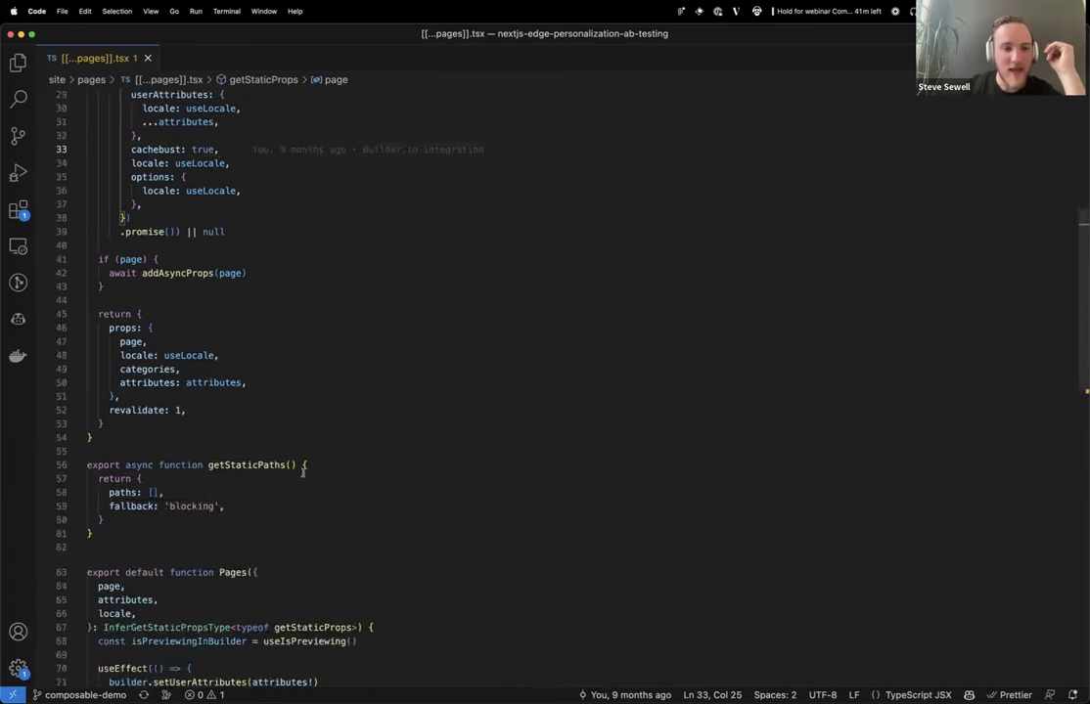
pyautogui.scroll(-7, 302, 471)
pyautogui.scroll(6, 301, 471)
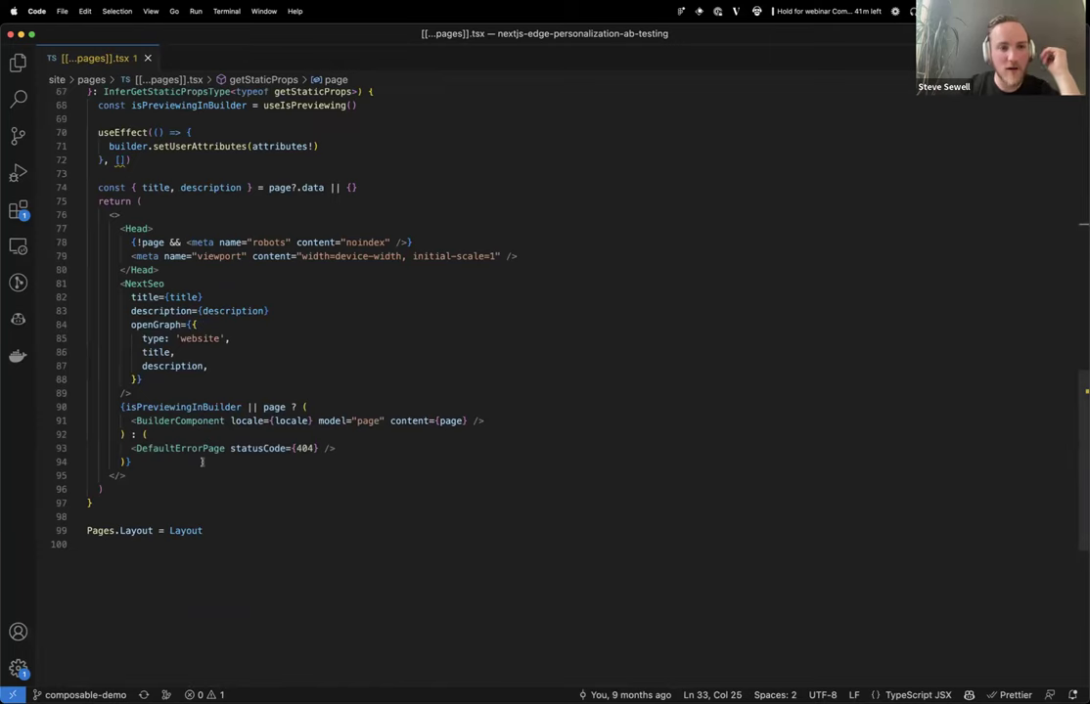
pyautogui.moveTo(140, 392); pyautogui.dragTo(120, 228)
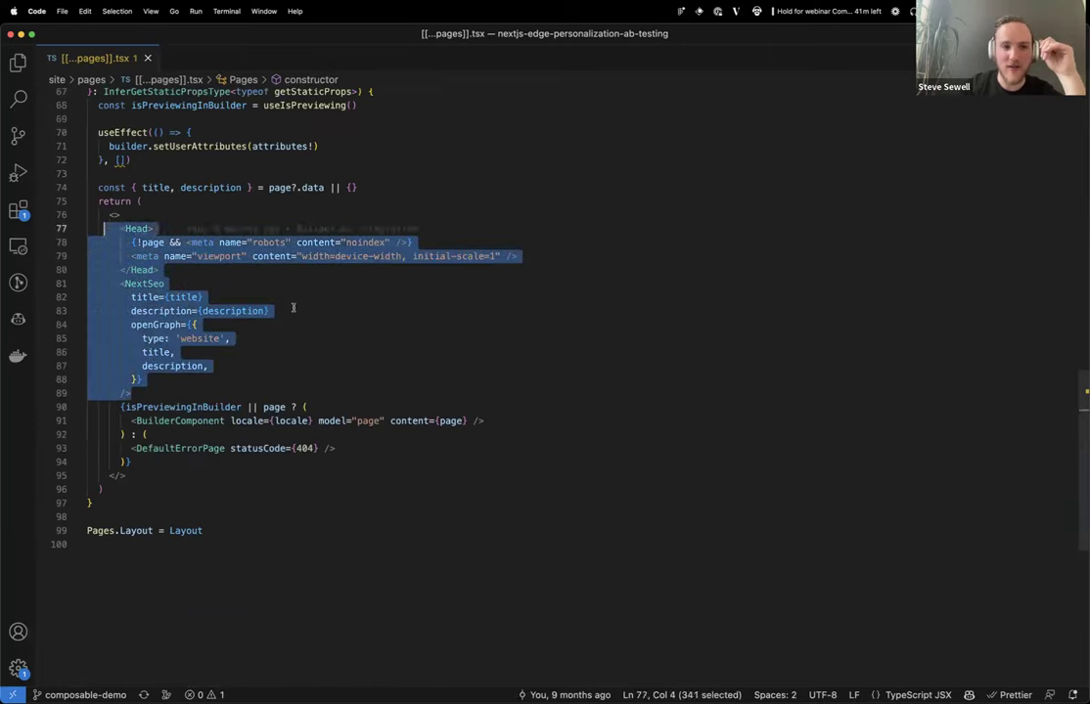
pyautogui.click(293, 308)
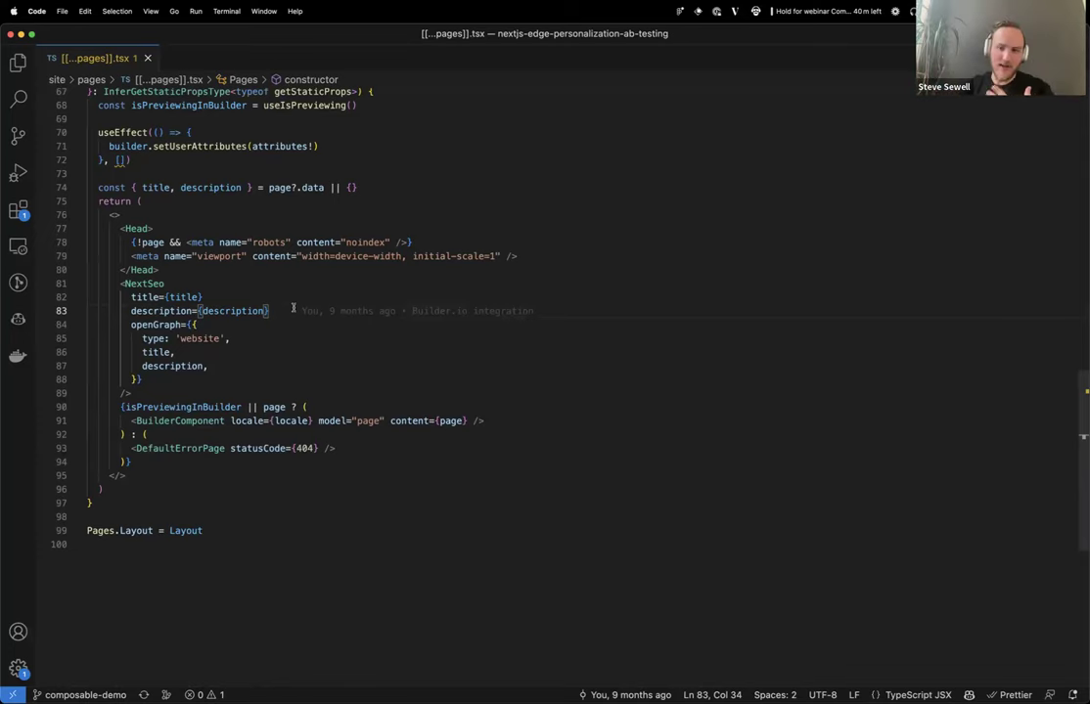
# Examine the BuilderComponent line and its locale, model and content props in an enlarged code view.
pyautogui.moveTo(129, 421); pyautogui.dragTo(492, 423)
pyautogui.click(492, 422)
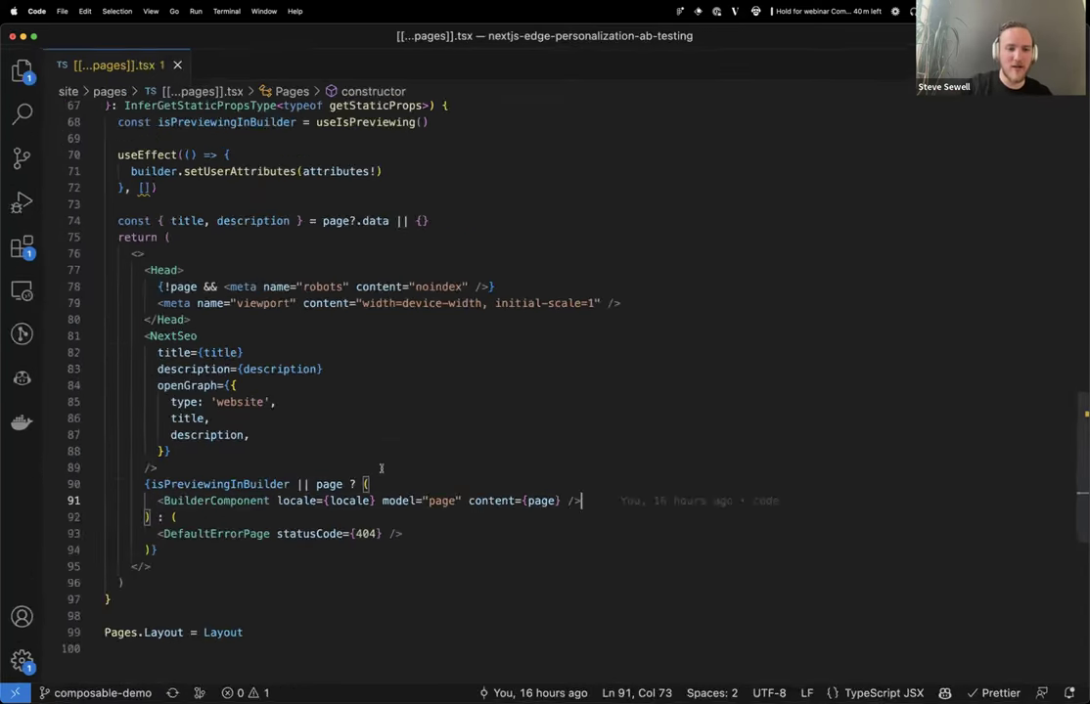
pyautogui.doubleClick(221, 500)
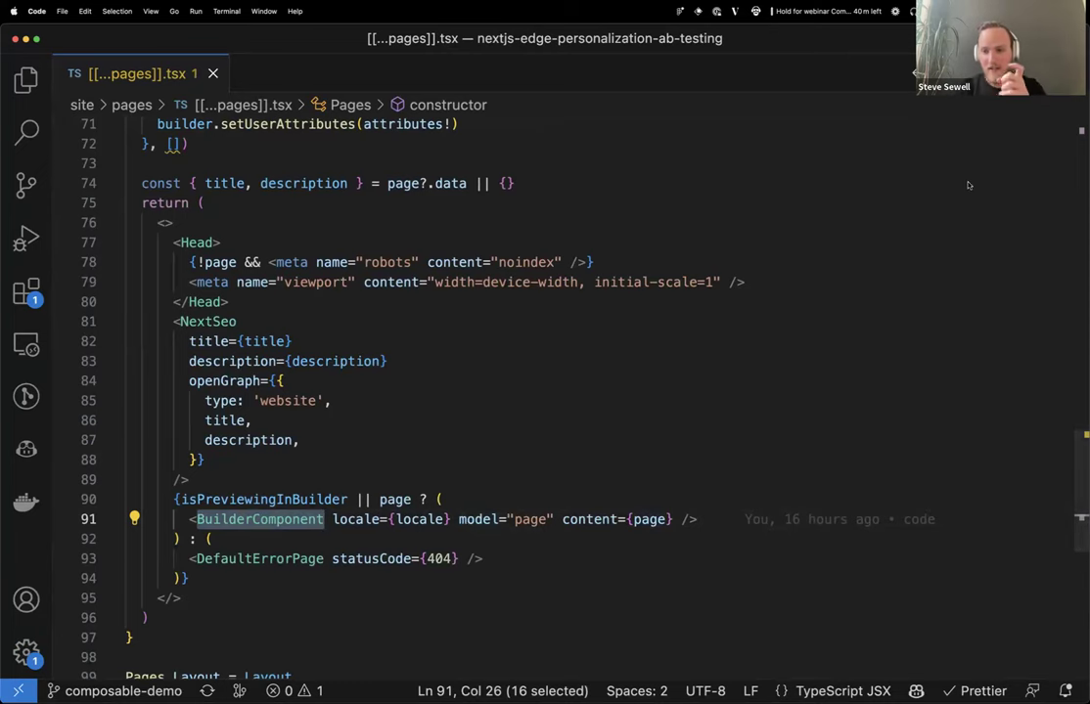
pyautogui.click(593, 518)
pyautogui.moveTo(173, 519); pyautogui.dragTo(715, 519)
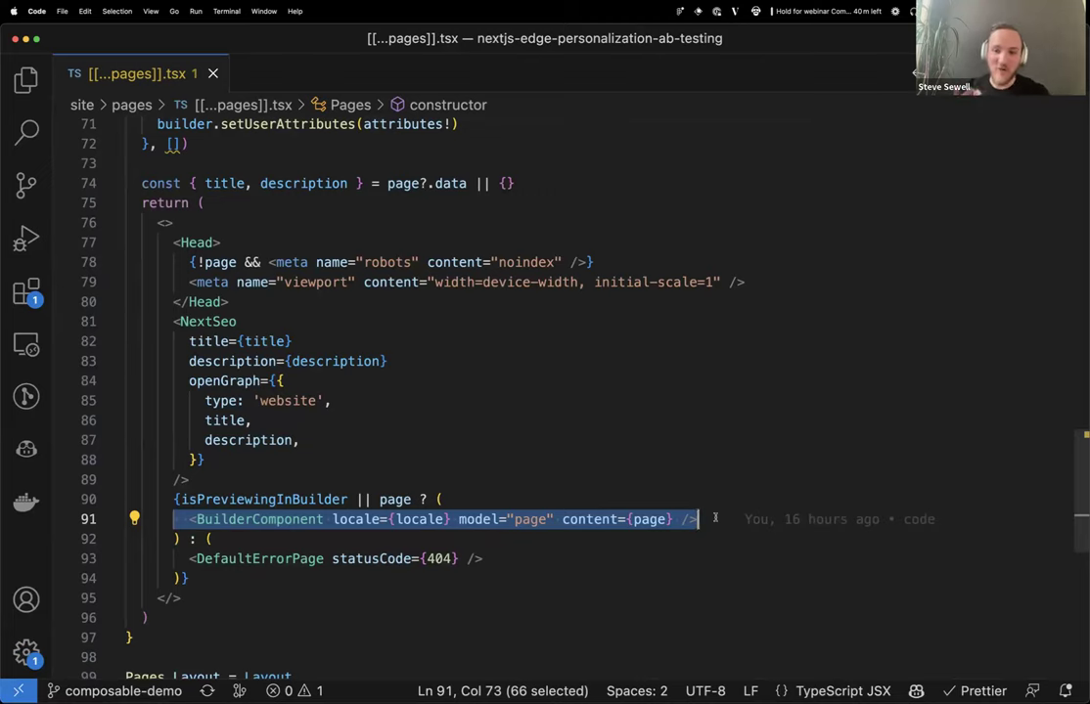
pyautogui.click(650, 245)
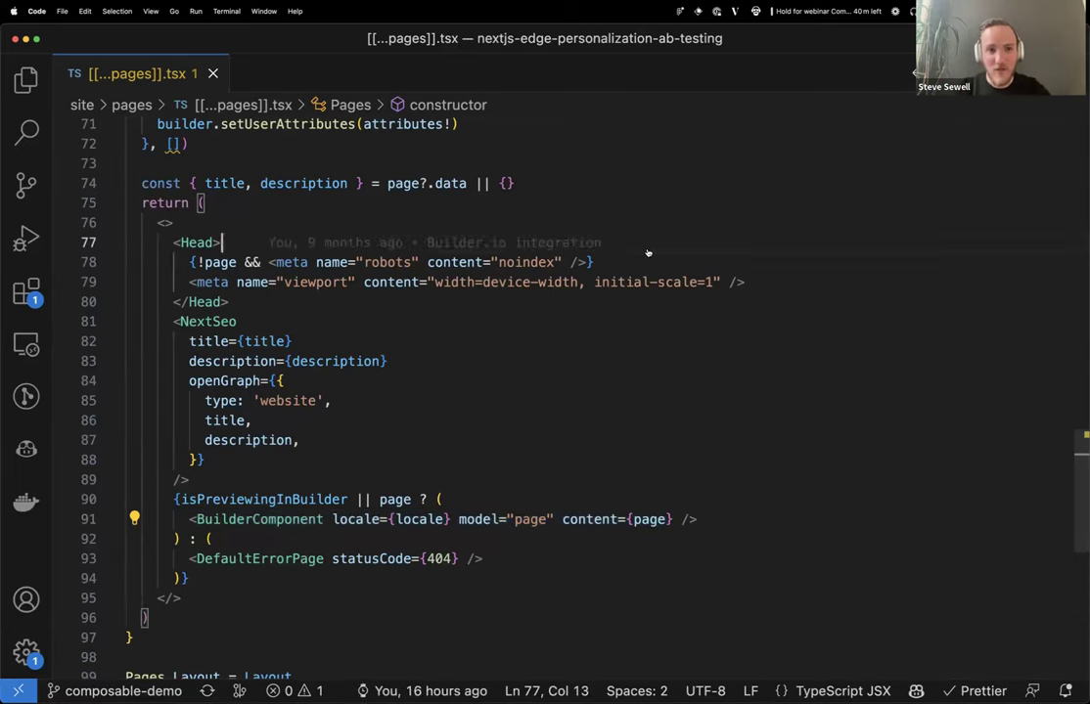
# Open middleware.ts and review its middleware function with the getPersonlizedURL rewrite.
pyautogui.press('super+p')
pyautogui.write('middlew')
pyautogui.press('Return')
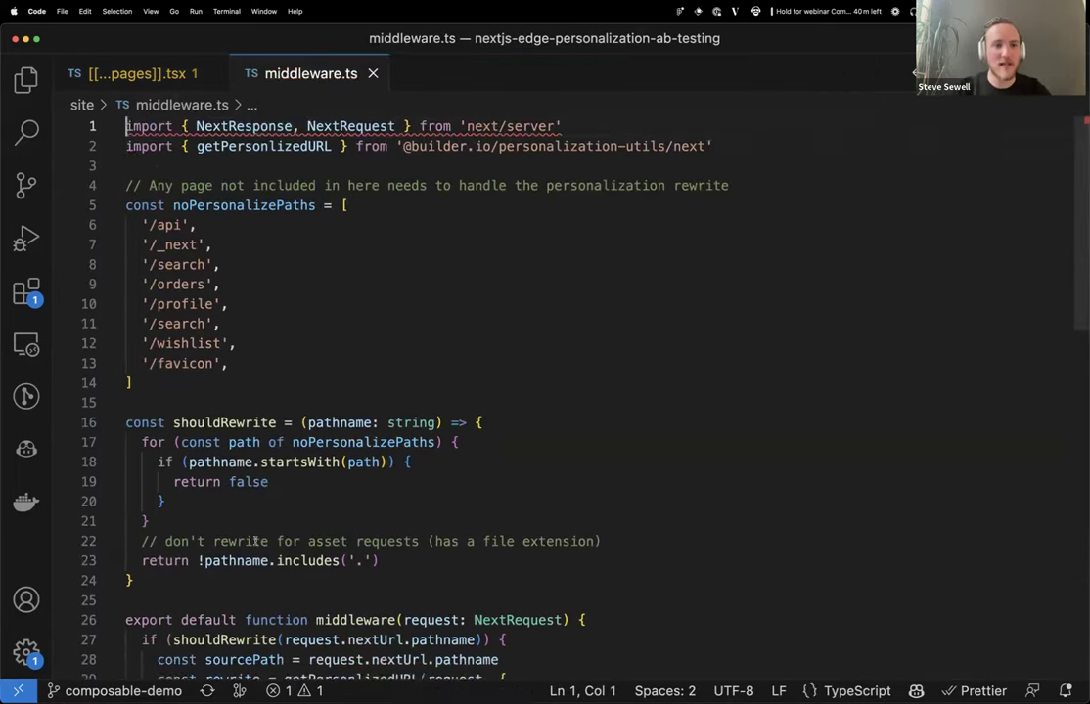
pyautogui.scroll(-2, 391, 523)
pyautogui.scroll(-5, 391, 522)
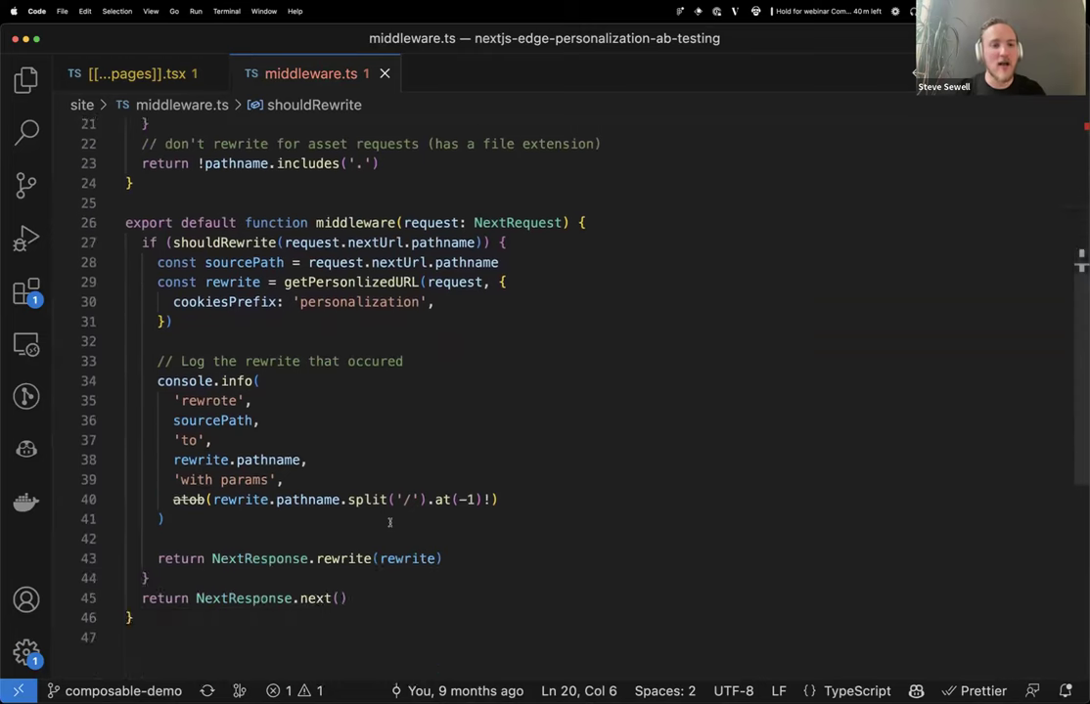
# Delete the console.info logging block, its comment and the leftover blank line from the middleware function.
pyautogui.click(457, 343)
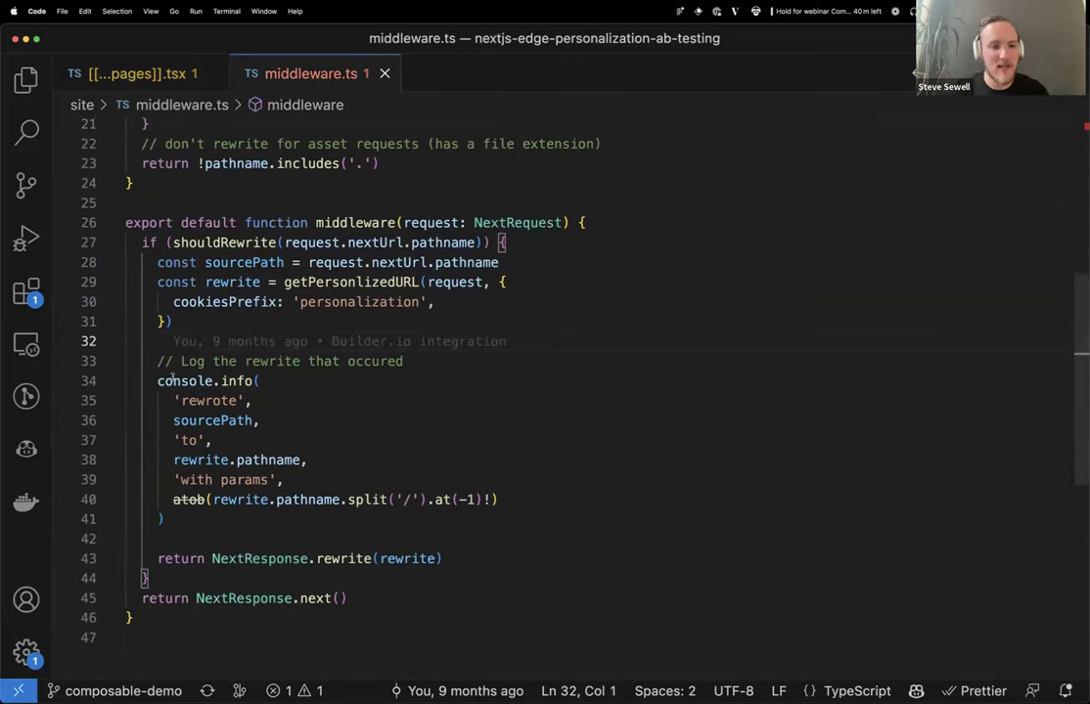
pyautogui.moveTo(125, 382); pyautogui.dragTo(261, 534)
pyautogui.press('BackSpace')
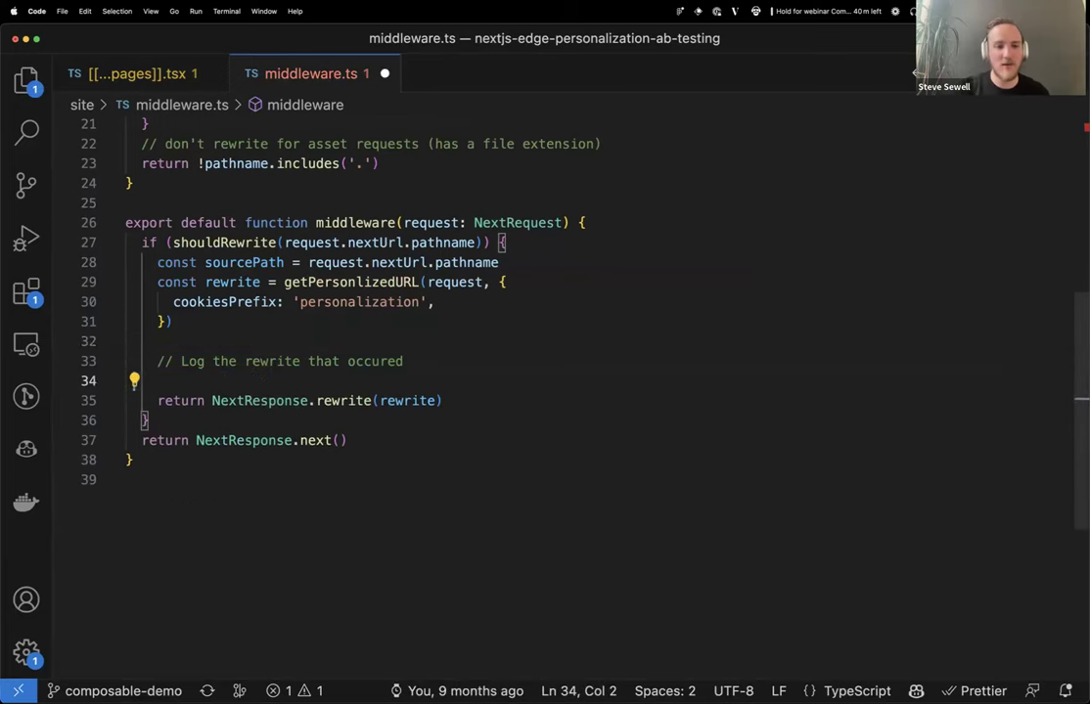
pyautogui.press('BackSpace')
pyautogui.press('super+BackSpace')
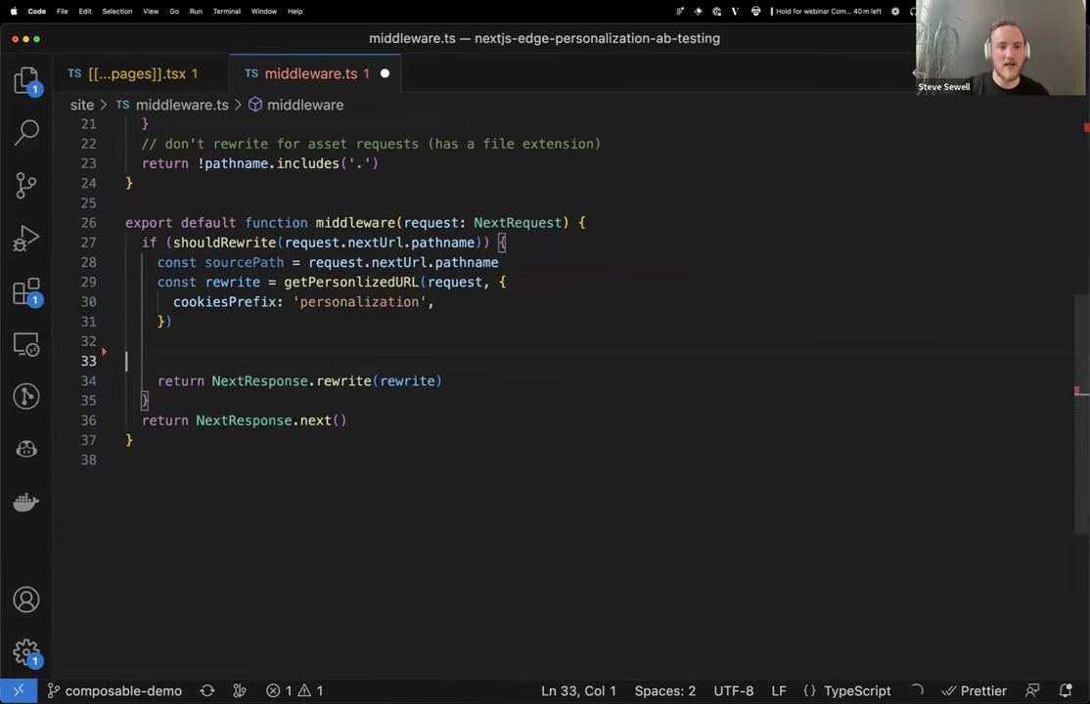
pyautogui.press('BackSpace')
pyautogui.click(388, 330)
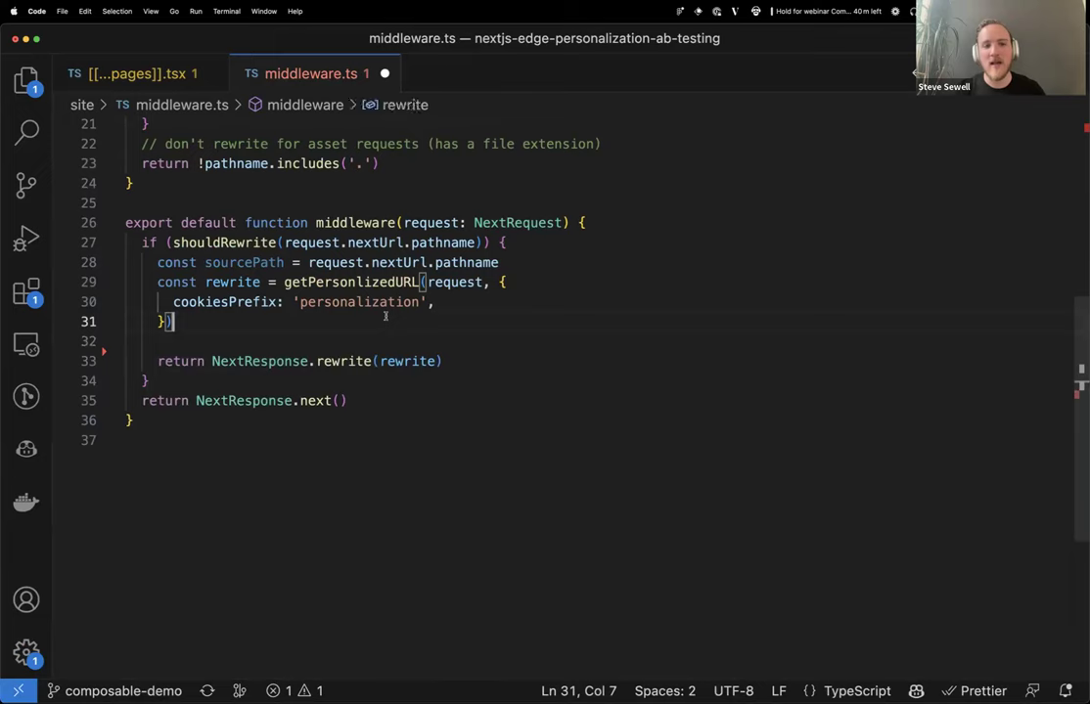
# Review the getPersonlizedURL call that defines rewrite, including its cookiesPrefix option set to 'personalization'.
pyautogui.click(151, 282)
pyautogui.keyDown('shift'); pyautogui.click(236, 327); pyautogui.keyUp('shift')
pyautogui.click(236, 326)
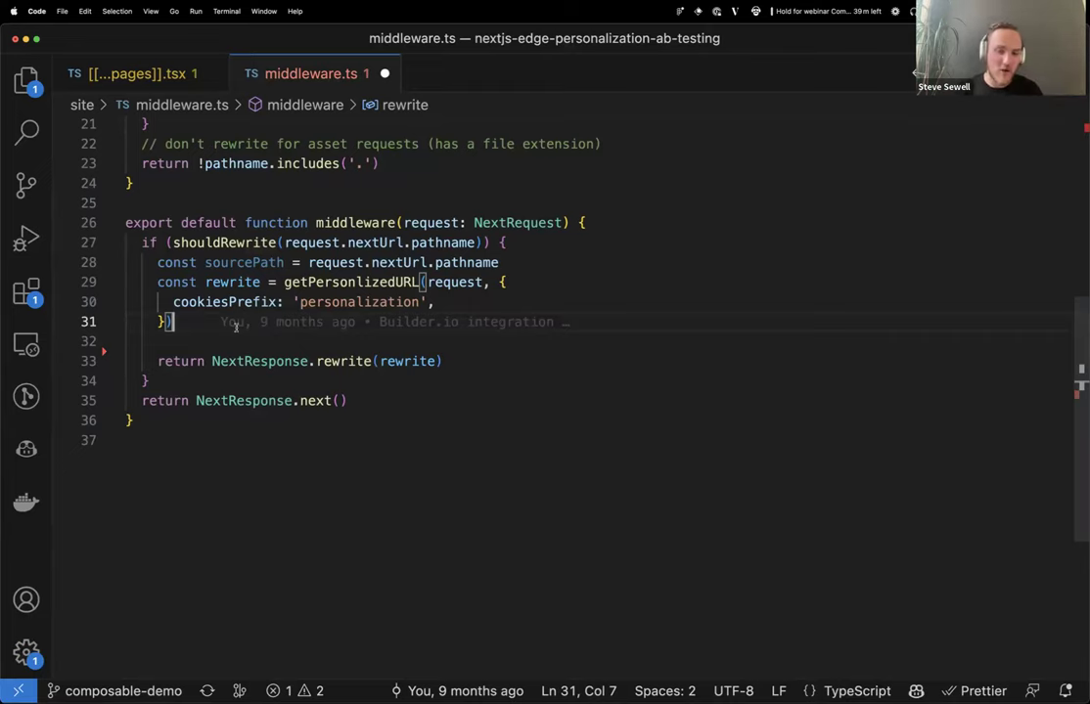
pyautogui.press('Down')
pyautogui.press('Return')
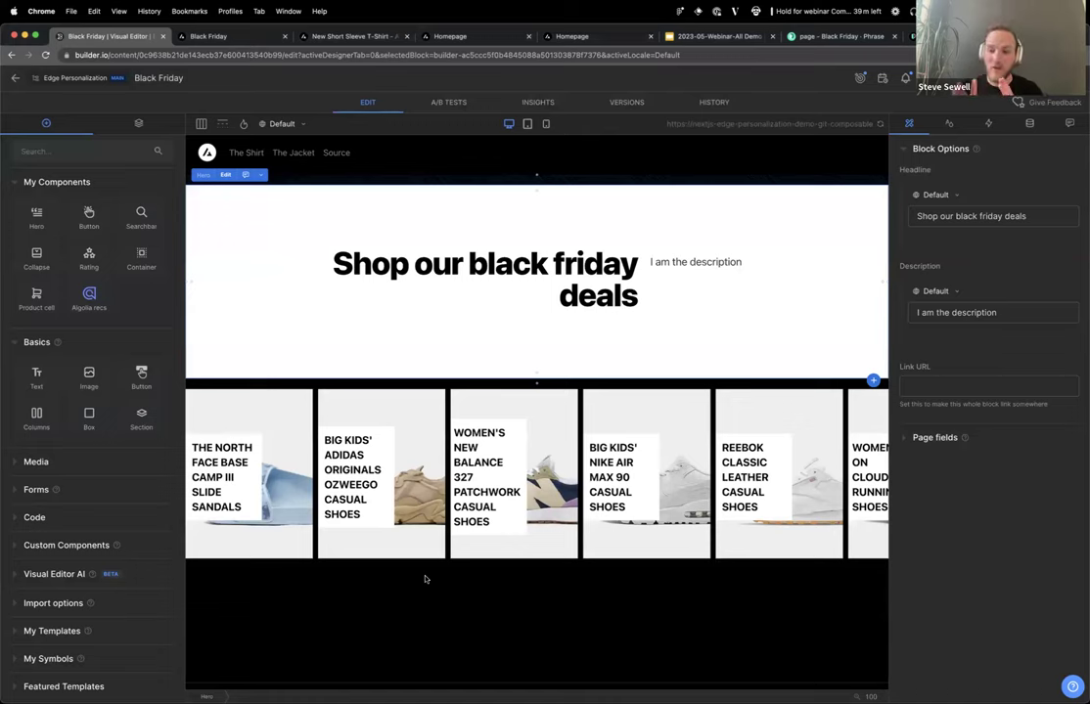
# Switch to the Black Friday page in Builder.io and inspect the block options of the Algolia recs product row.
pyautogui.click(514, 518)
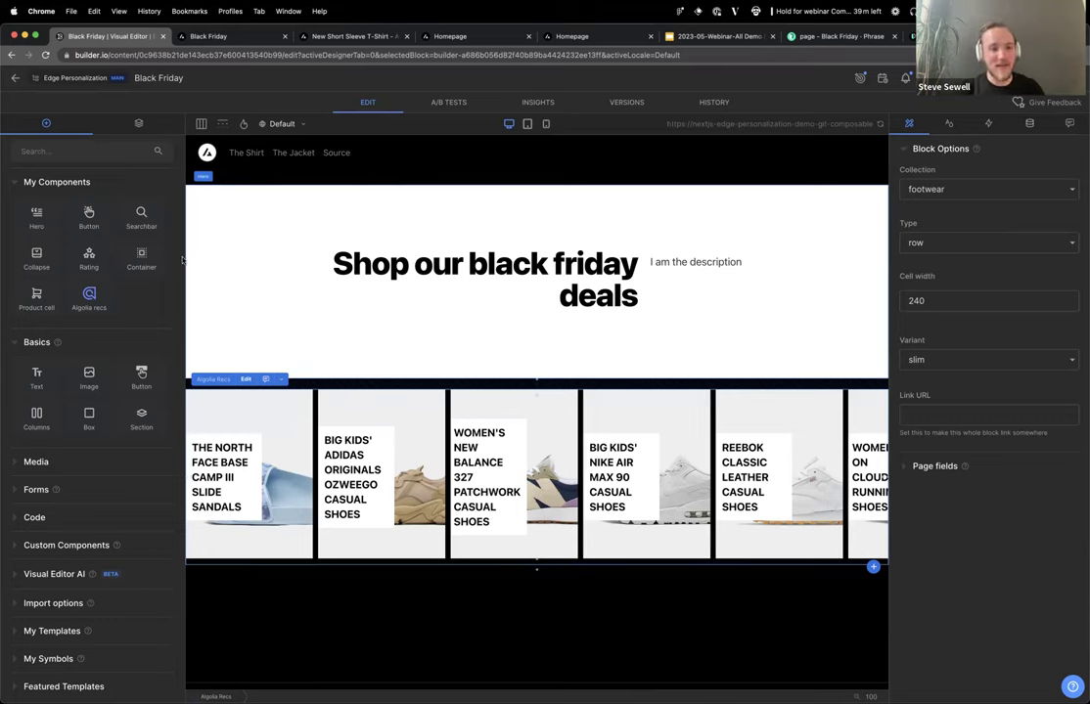
pyautogui.click(348, 662)
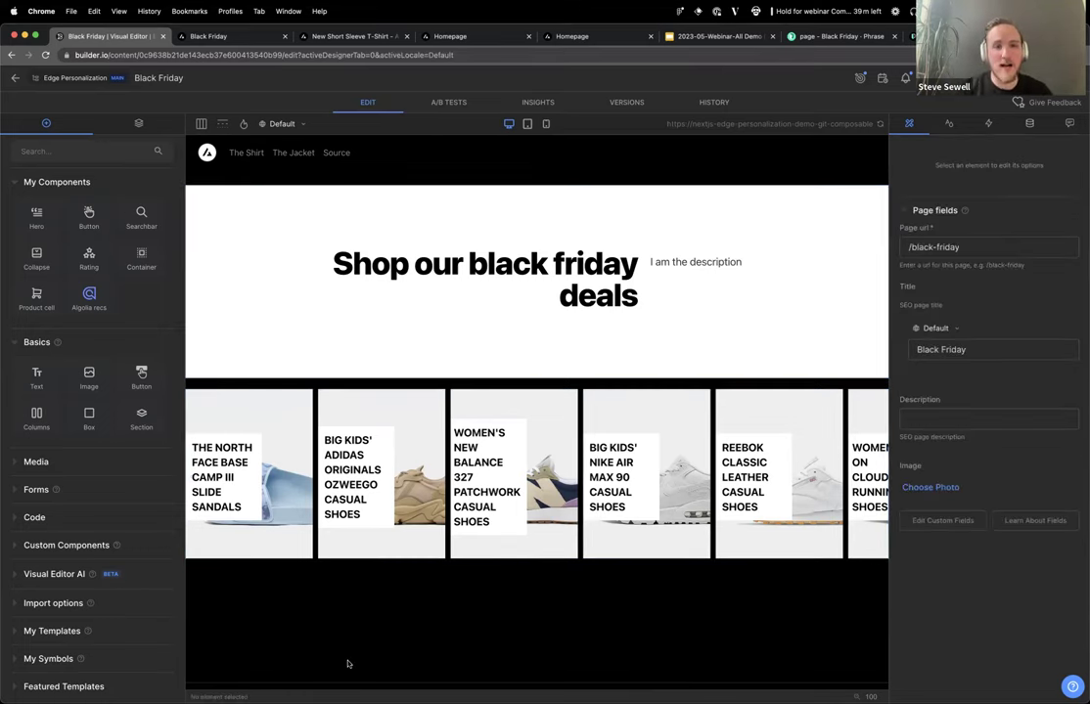
# Leave the Black Friday page, open the Homepage entry at URL path / and show its insights.
pyautogui.click(15, 78)
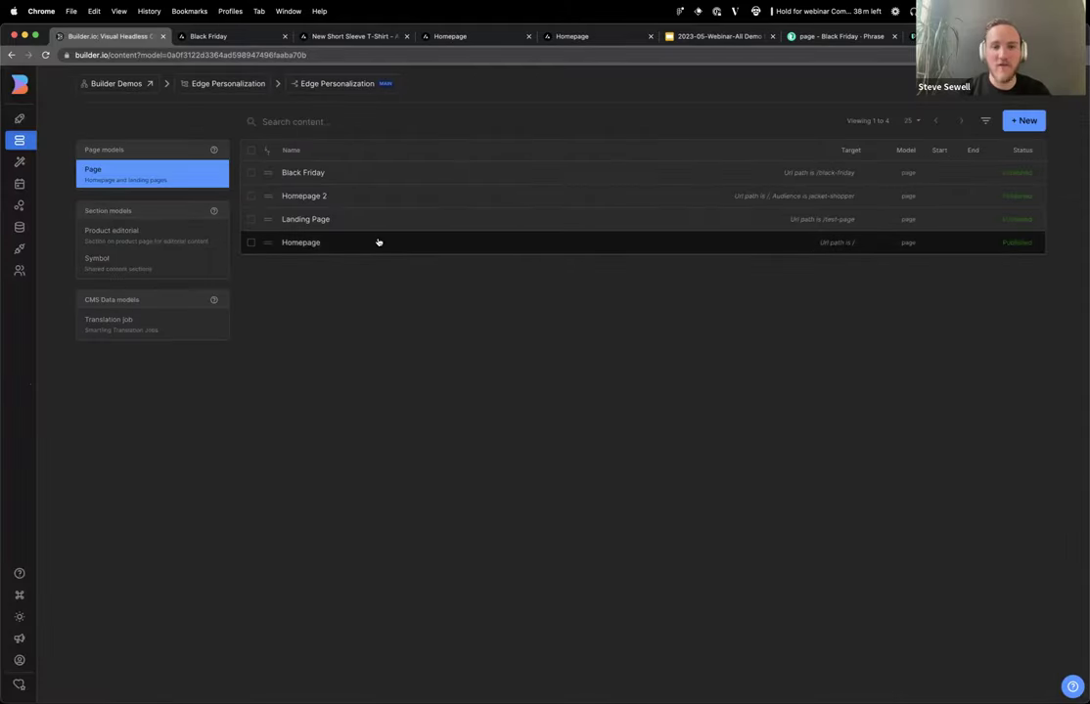
pyautogui.click(377, 243)
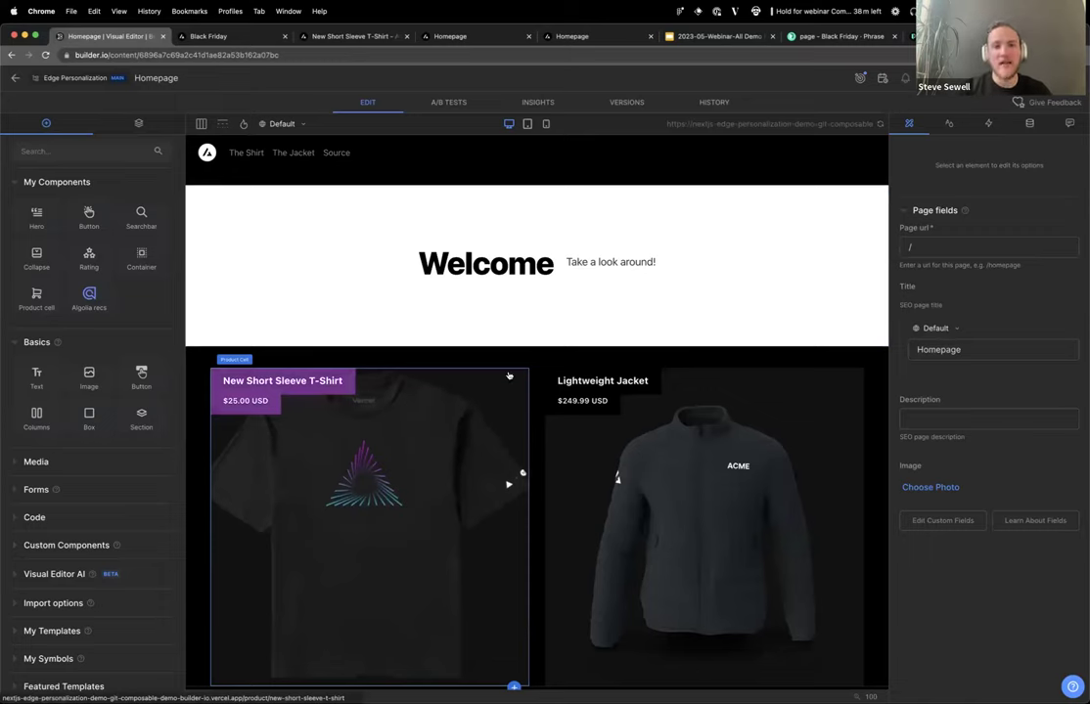
pyautogui.click(534, 103)
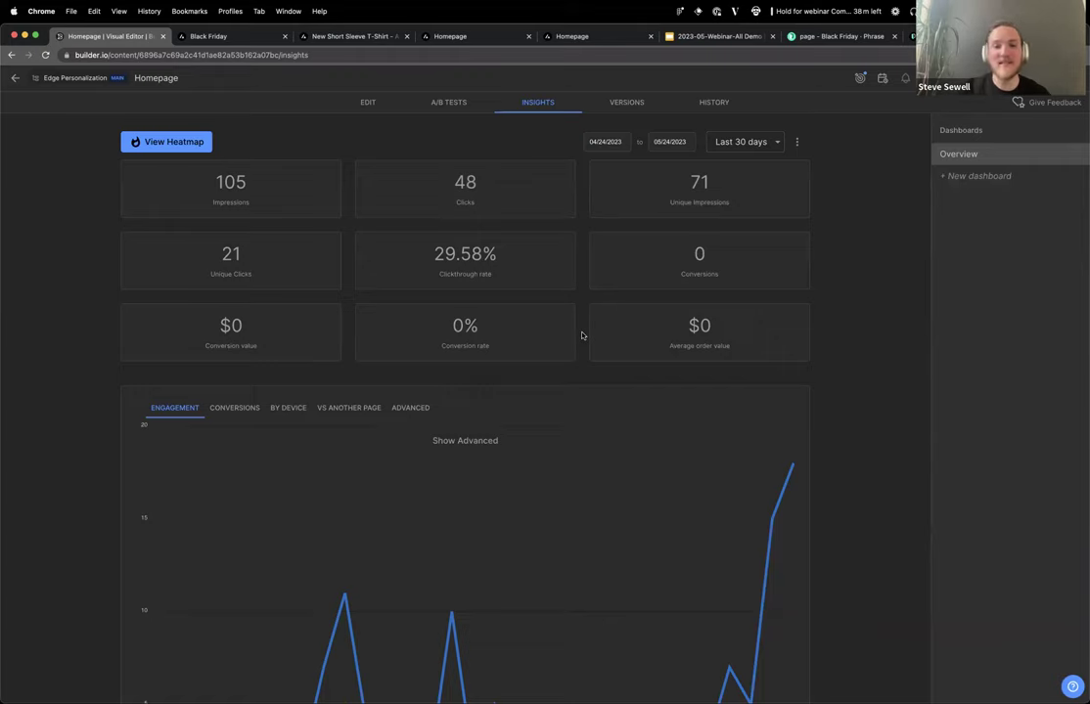
# Review the Homepage's overview metrics and engagement chart for the last 30 days, and display the conversions chart.
pyautogui.scroll(-3, 581, 335)
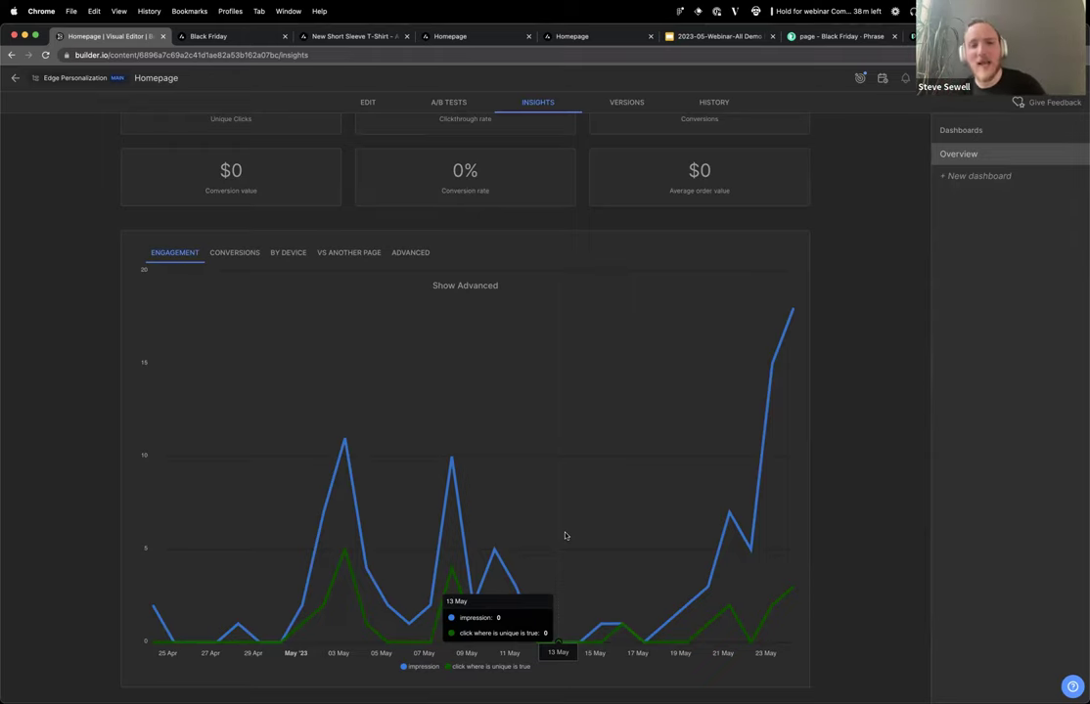
pyautogui.scroll(3, 565, 536)
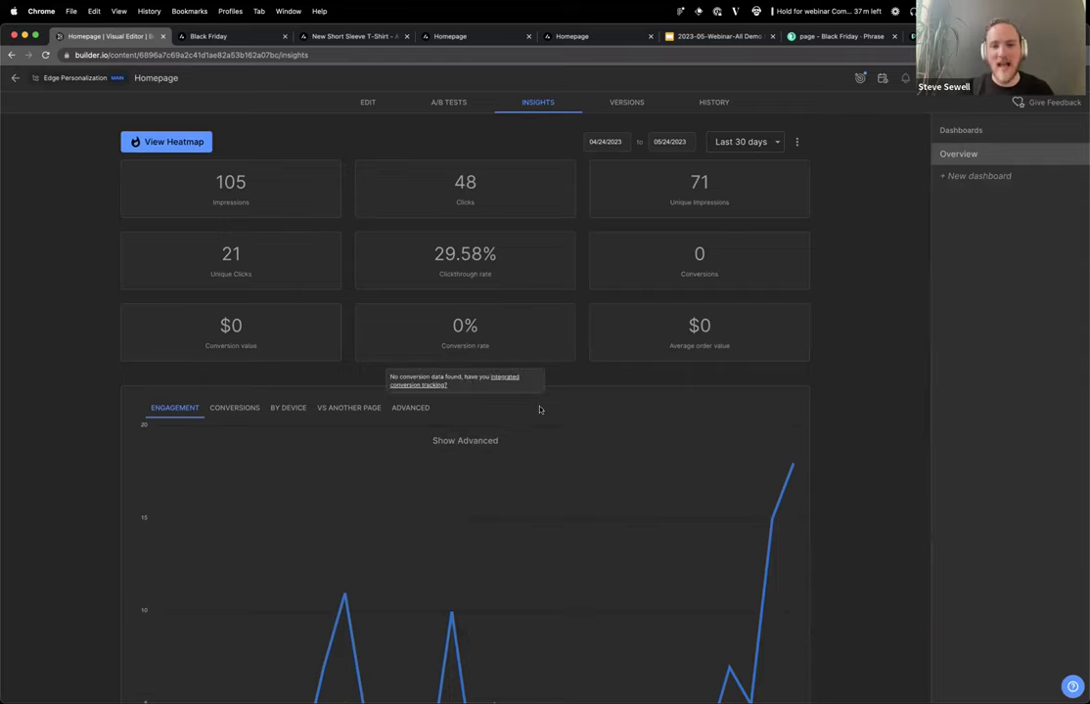
pyautogui.scroll(-1, 576, 403)
pyautogui.scroll(-2, 576, 403)
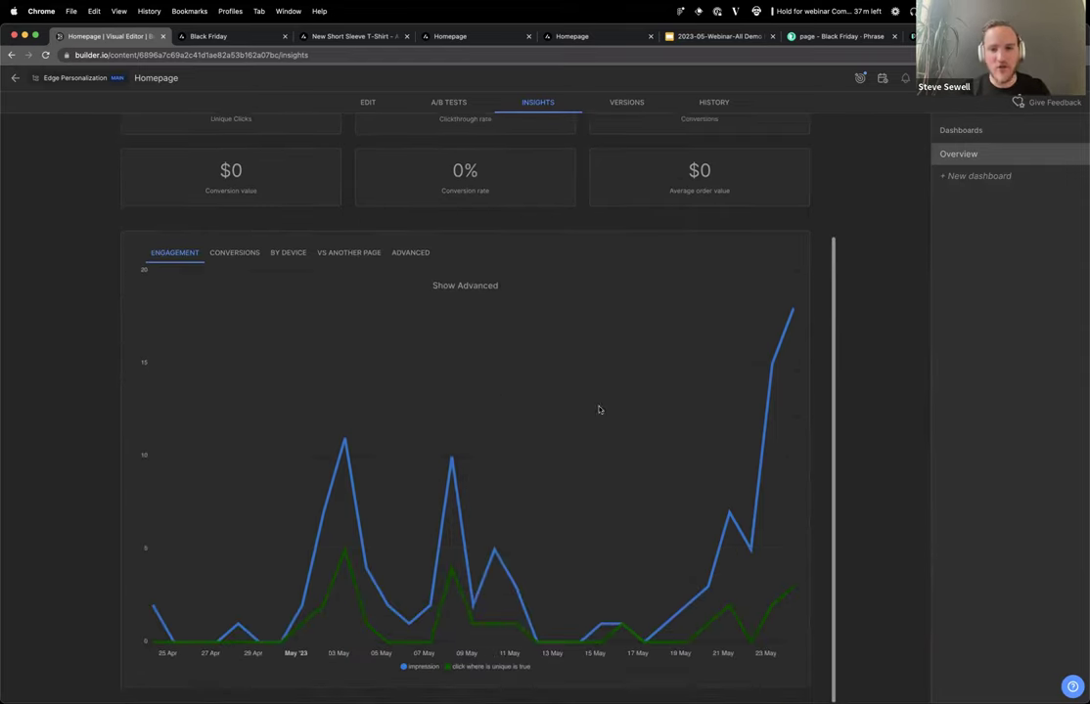
pyautogui.click(234, 252)
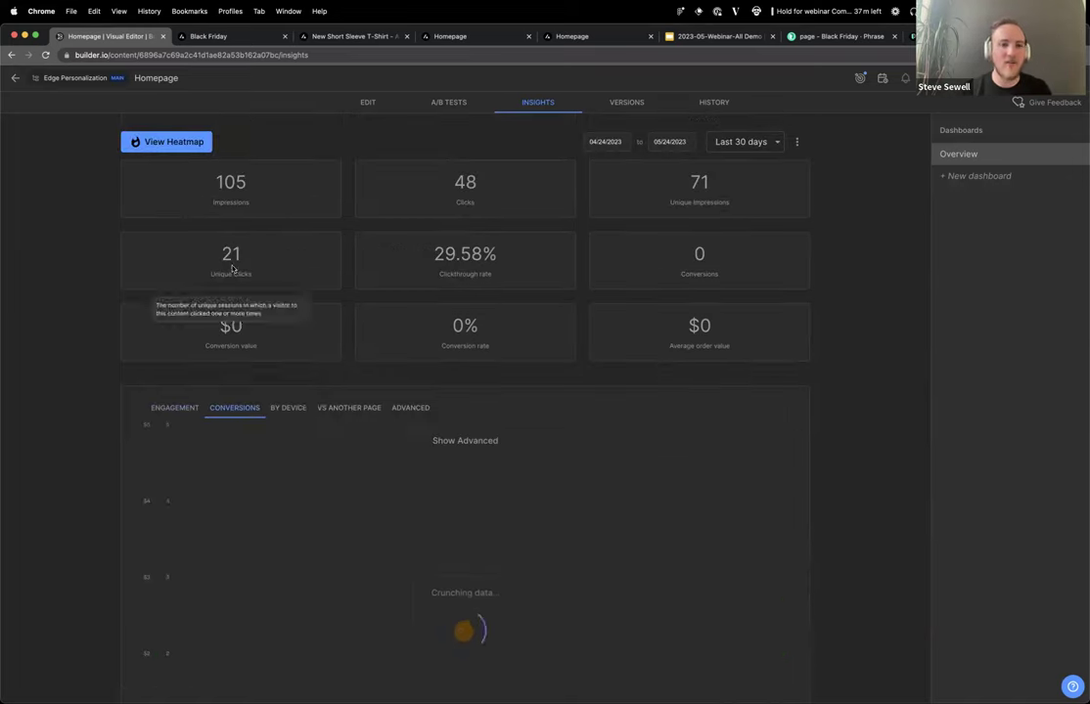
# View the Homepage performance by device, followed by its engagement over time.
pyautogui.click(287, 400)
pyautogui.scroll(-2, 407, 489)
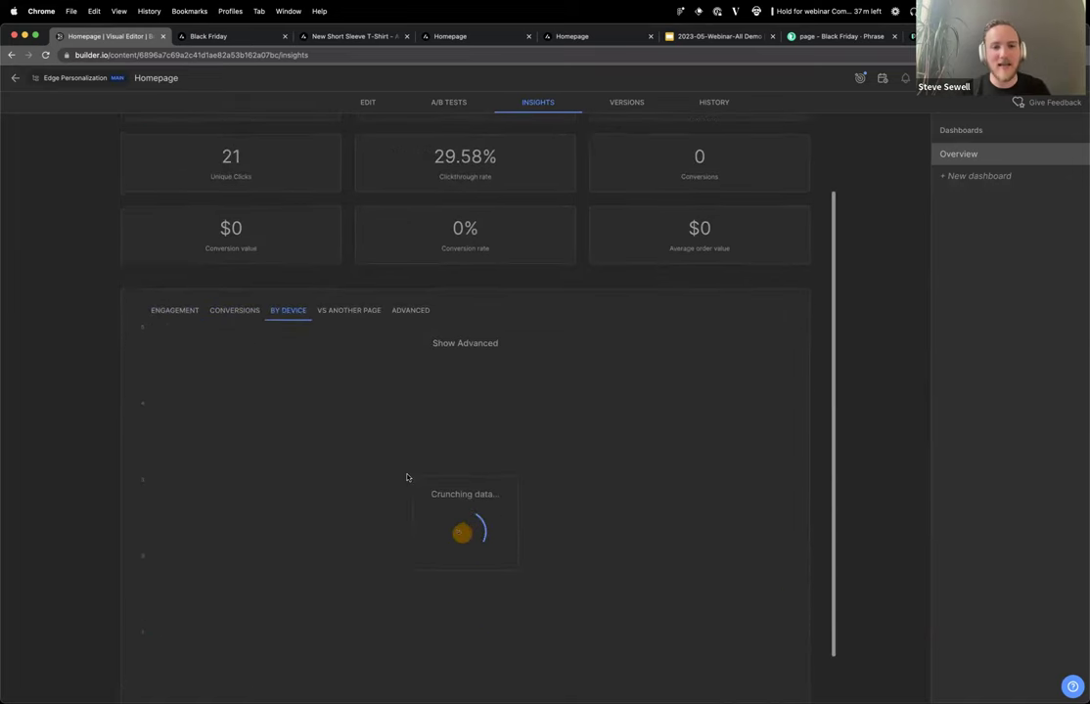
pyautogui.click(173, 310)
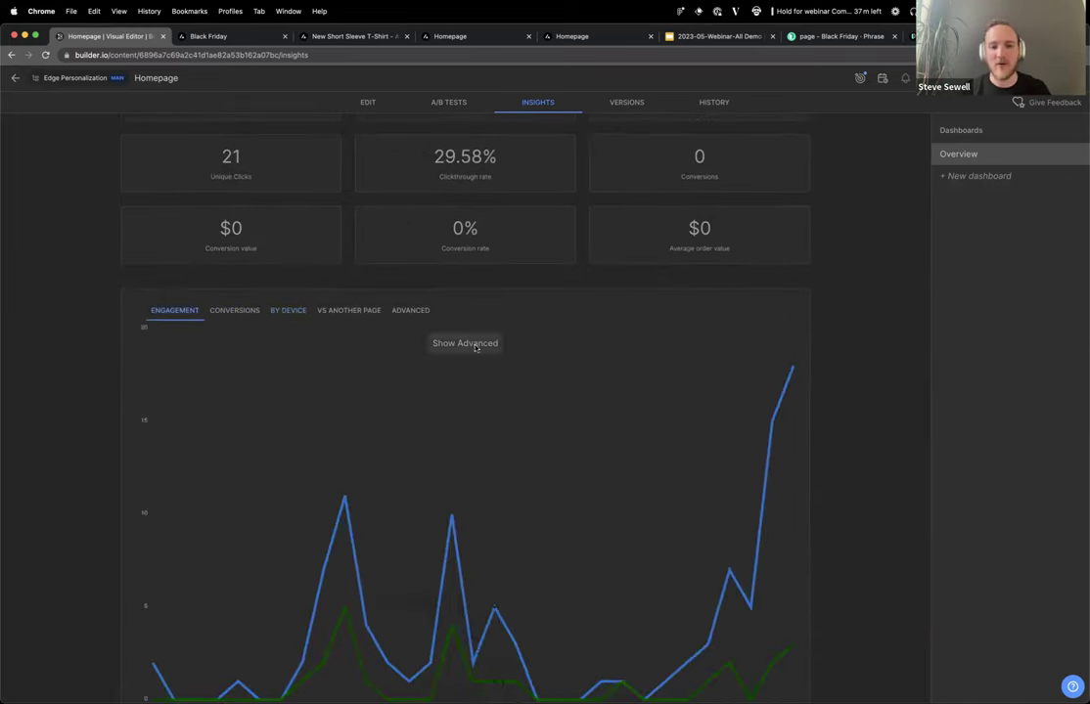
# Show the advanced chart query and add an Impression series to it.
pyautogui.click(465, 343)
pyautogui.click(163, 569)
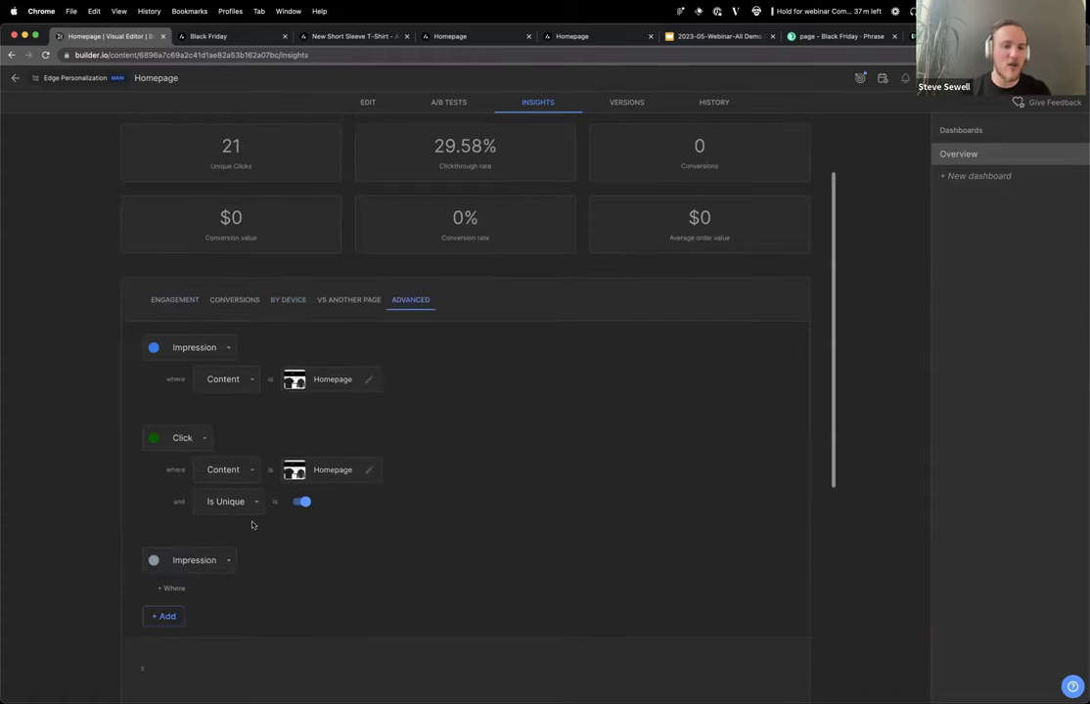
# Try a Variation condition with the value Default on the Click series and remove it again.
pyautogui.click(163, 530)
pyautogui.click(230, 535)
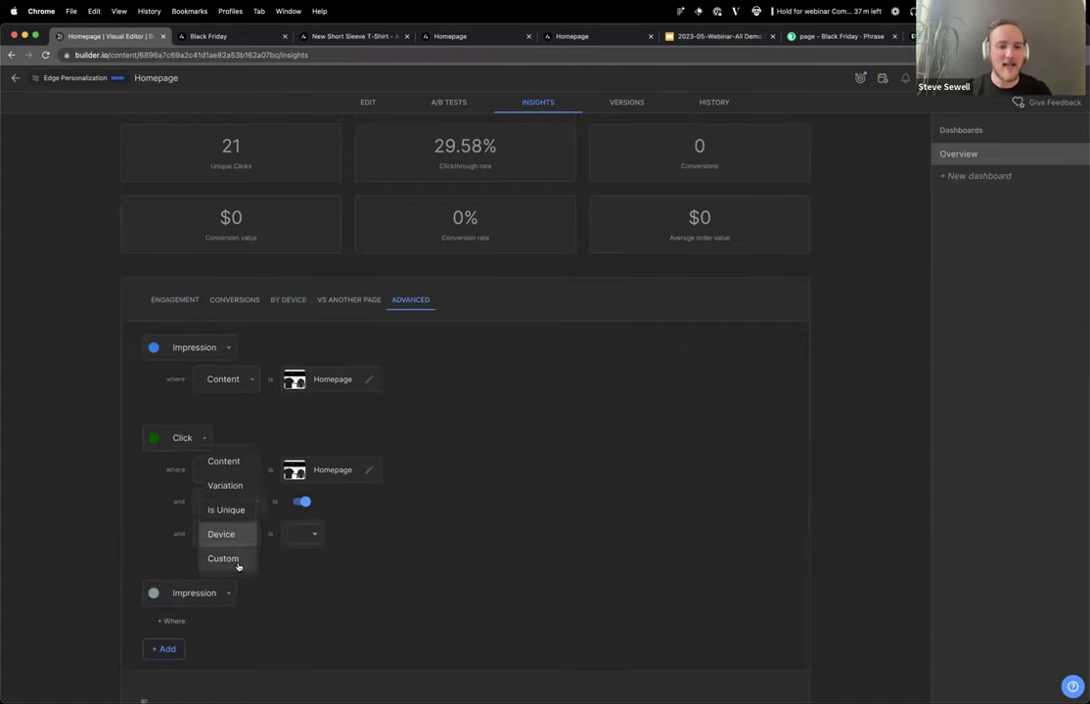
pyautogui.click(232, 488)
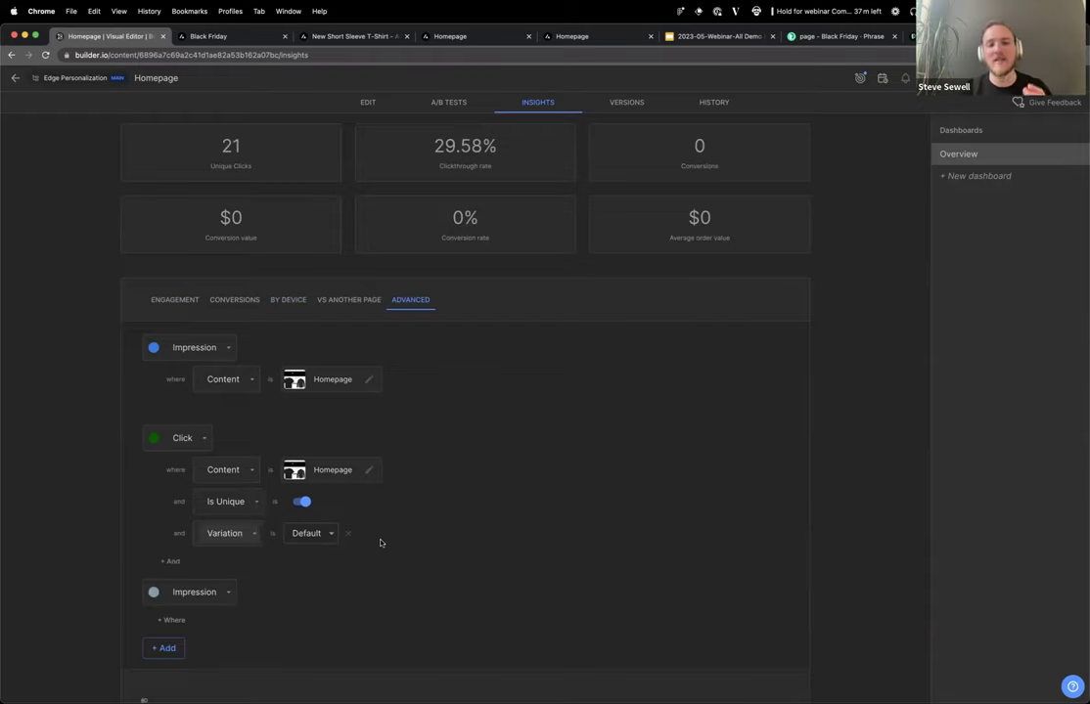
pyautogui.click(350, 534)
# Open the Homepage click heatmap and increase its sensitivity.
pyautogui.scroll(-1, 485, 560)
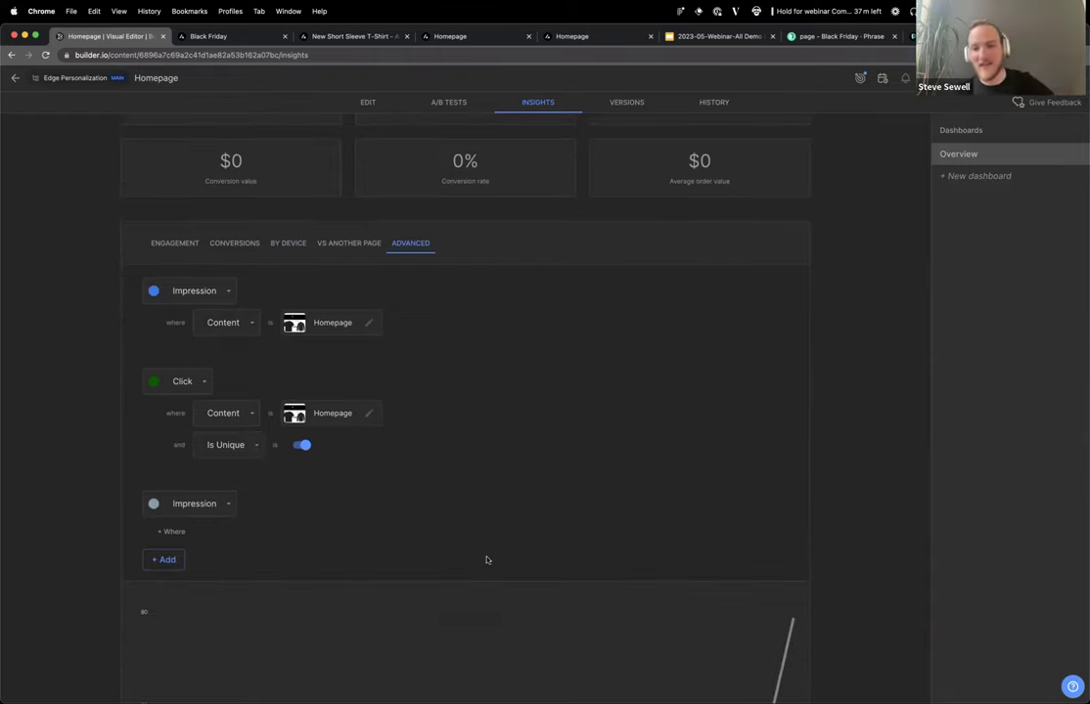
pyautogui.scroll(1, 593, 516)
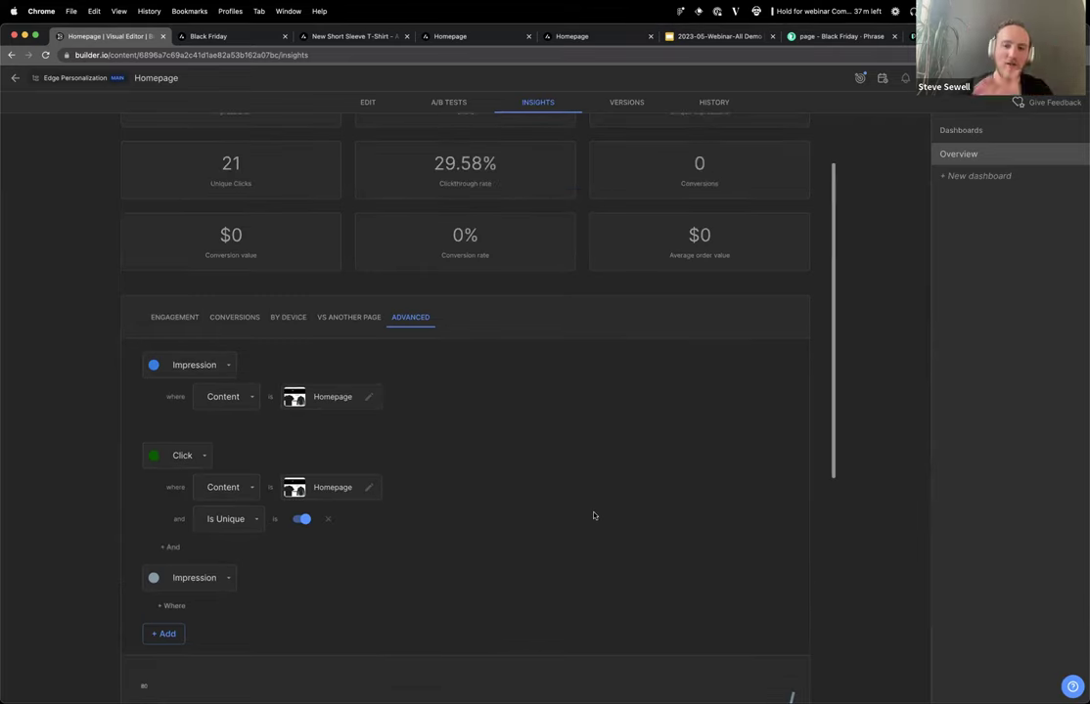
pyautogui.scroll(2, 593, 515)
pyautogui.click(201, 141)
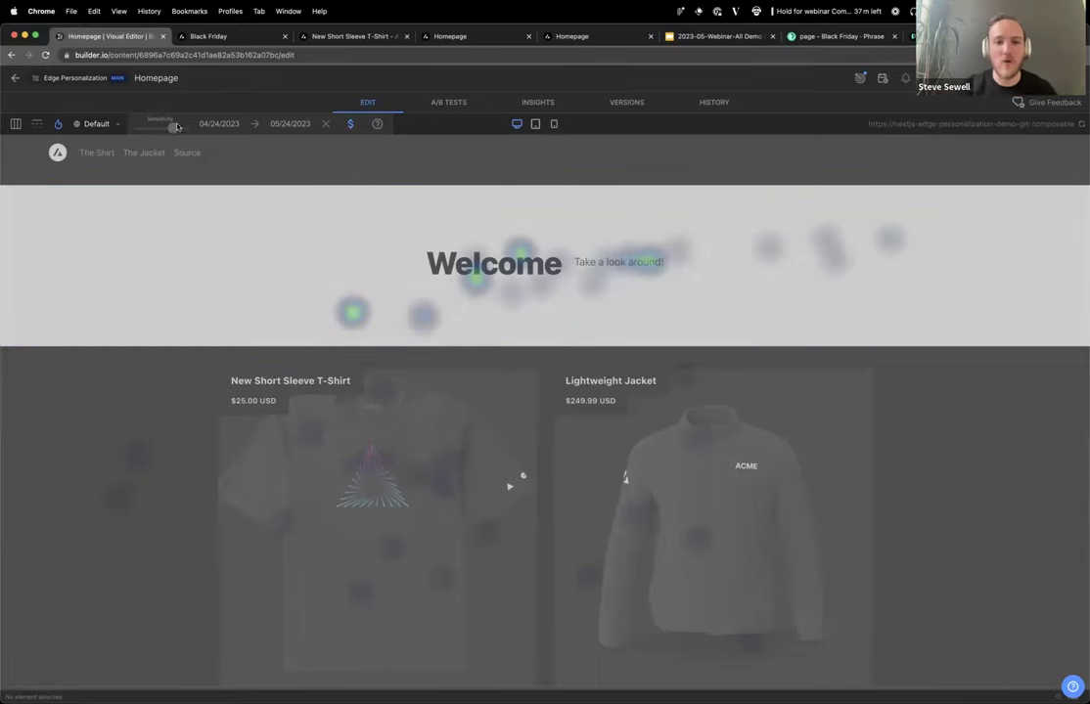
pyautogui.moveTo(173, 129); pyautogui.dragTo(179, 130)
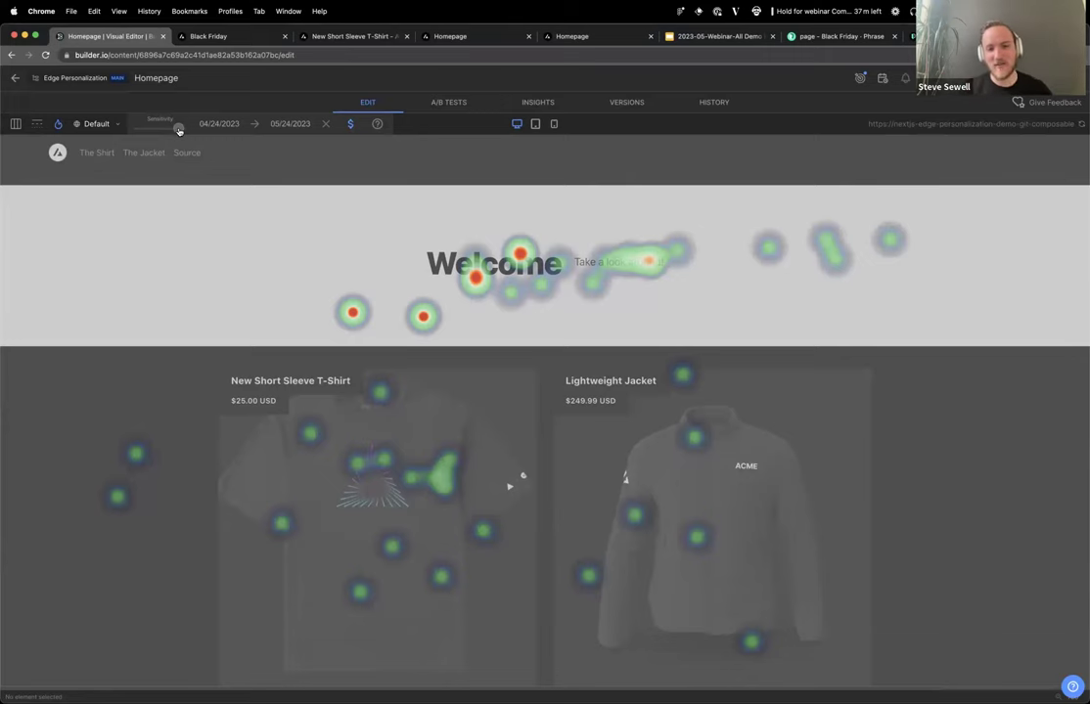
# Open shopstyle.com and everlane.com, each in its own new browser tab.
pyautogui.press('super+t')
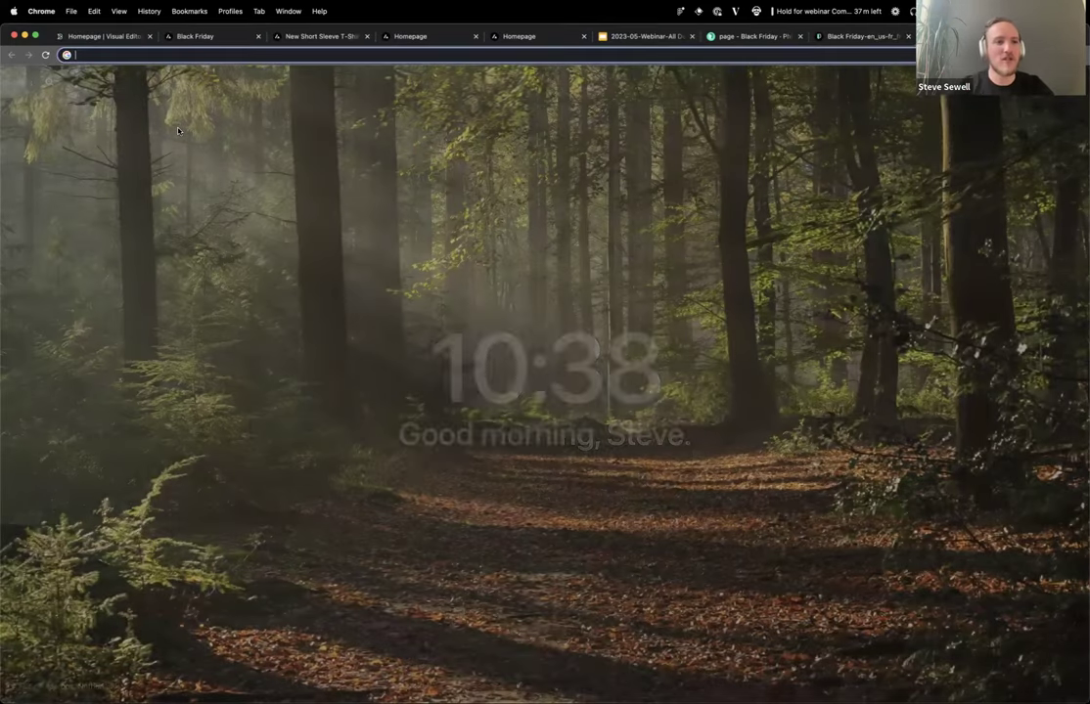
pyautogui.write('shopstyl')
pyautogui.press('Return')
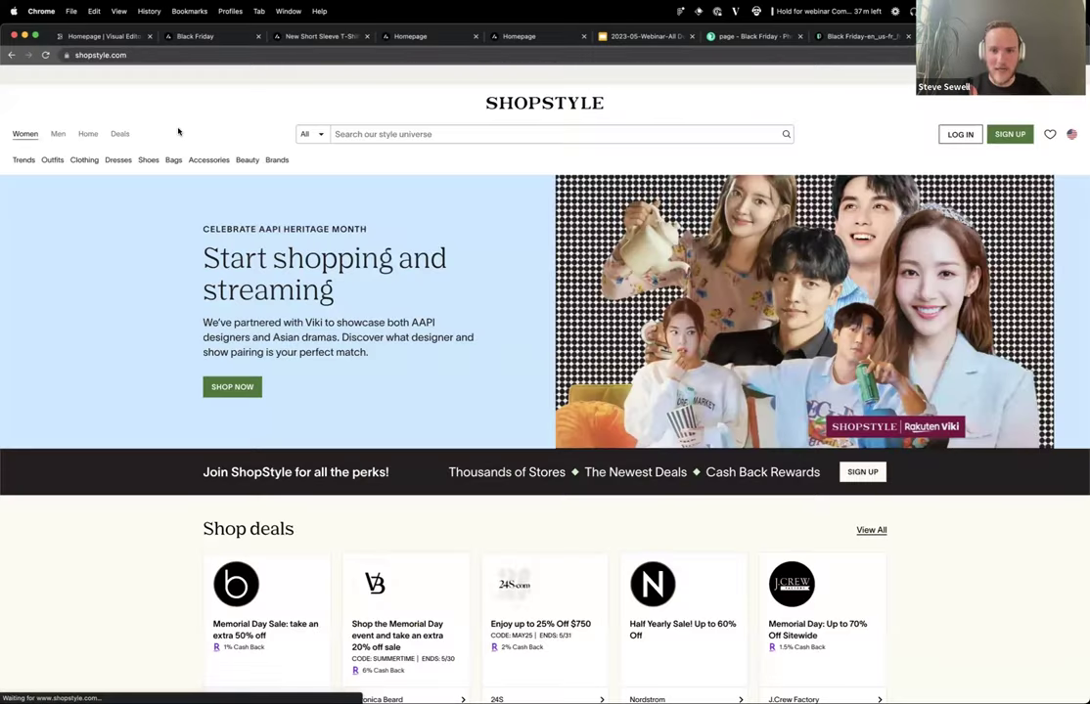
pyautogui.press('super+t')
pyautogui.write('everlane')
pyautogui.press('Return')
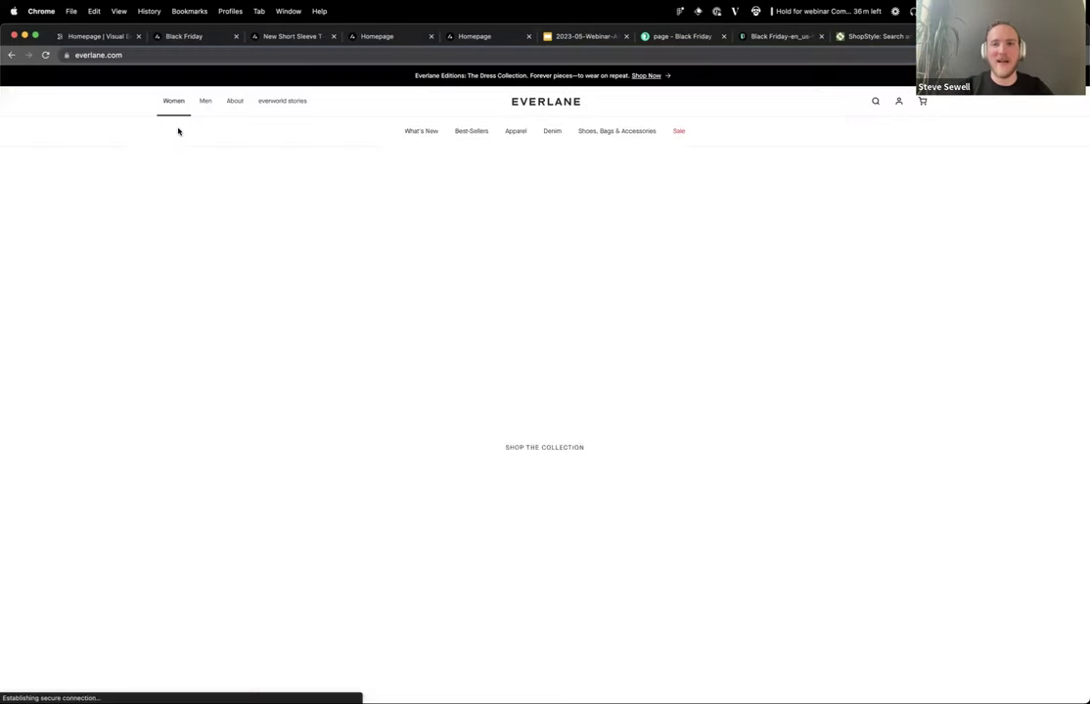
# Bring up the ShopStyle homepage and examine its hero banner, deals, featured retailers and trending sections down to the footer.
pyautogui.press('super+t')
pyautogui.write('shopstyle')
pyautogui.press('Return')
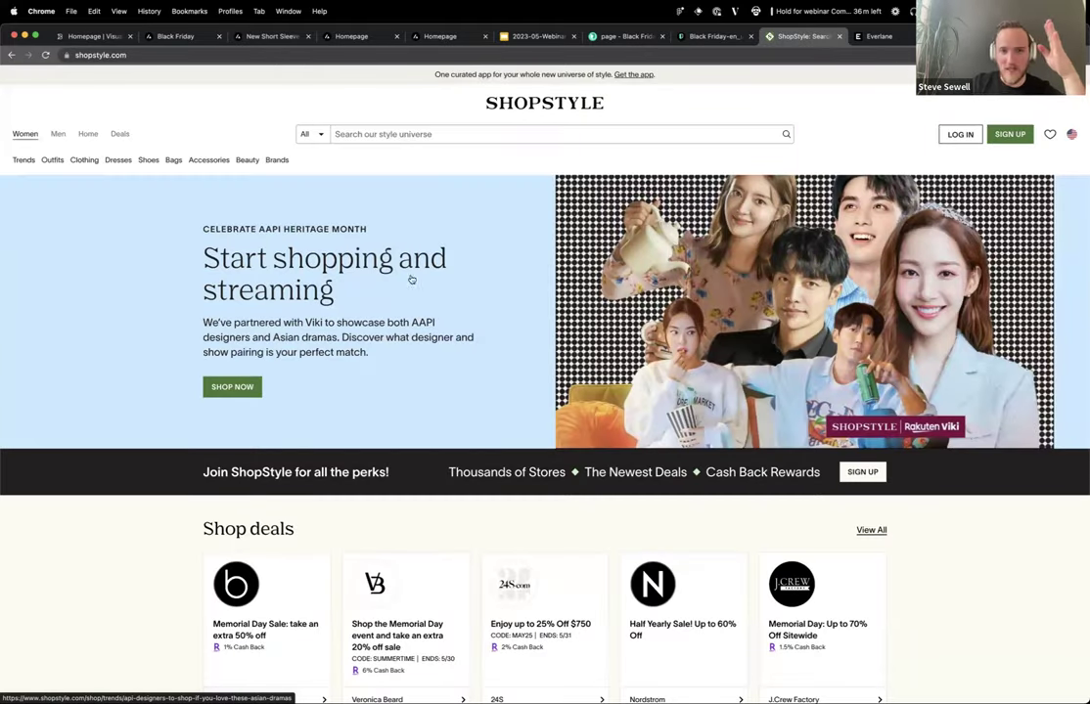
pyautogui.scroll(-3, 405, 350)
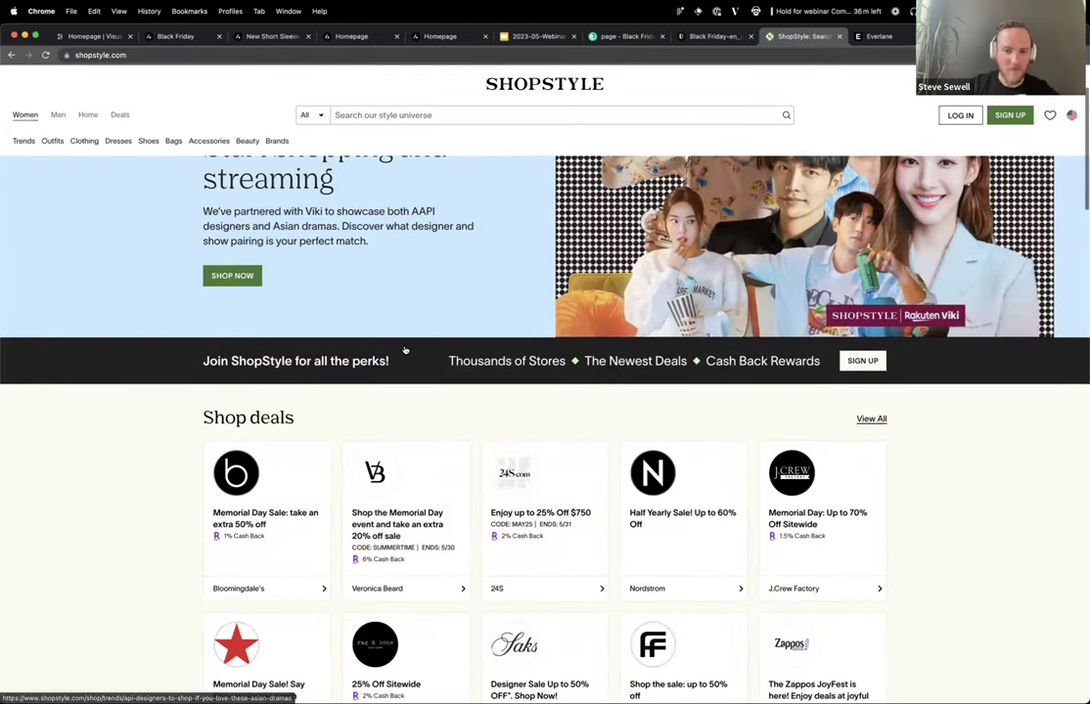
pyautogui.scroll(-10, 426, 364)
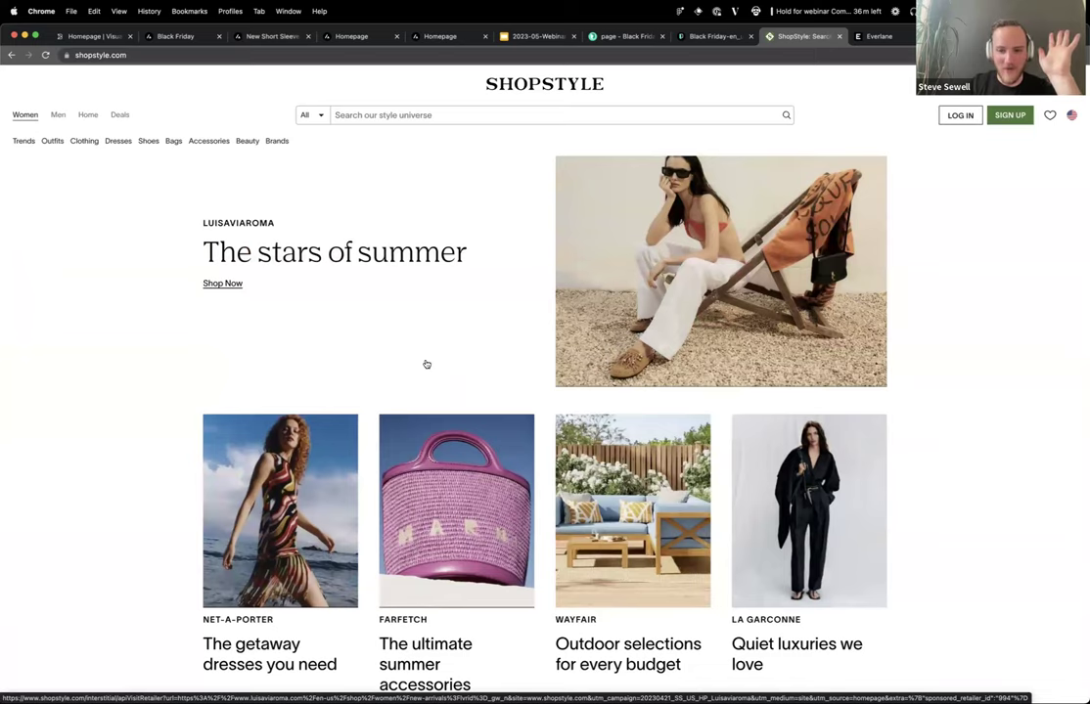
pyautogui.scroll(-15, 430, 369)
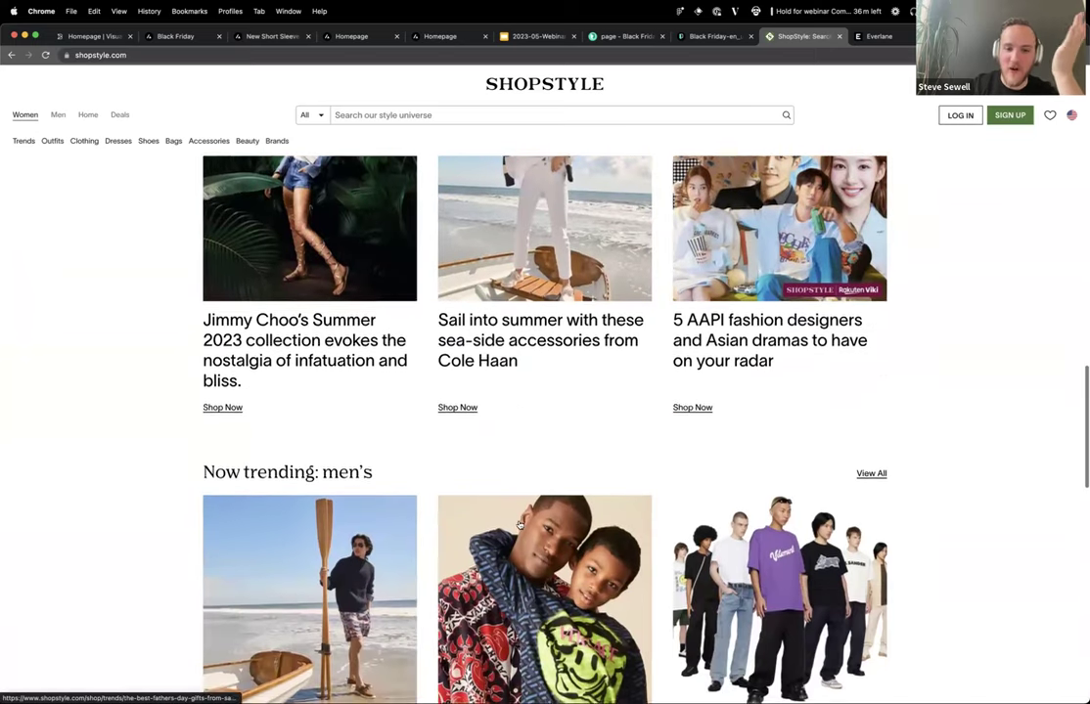
pyautogui.scroll(-5, 518, 524)
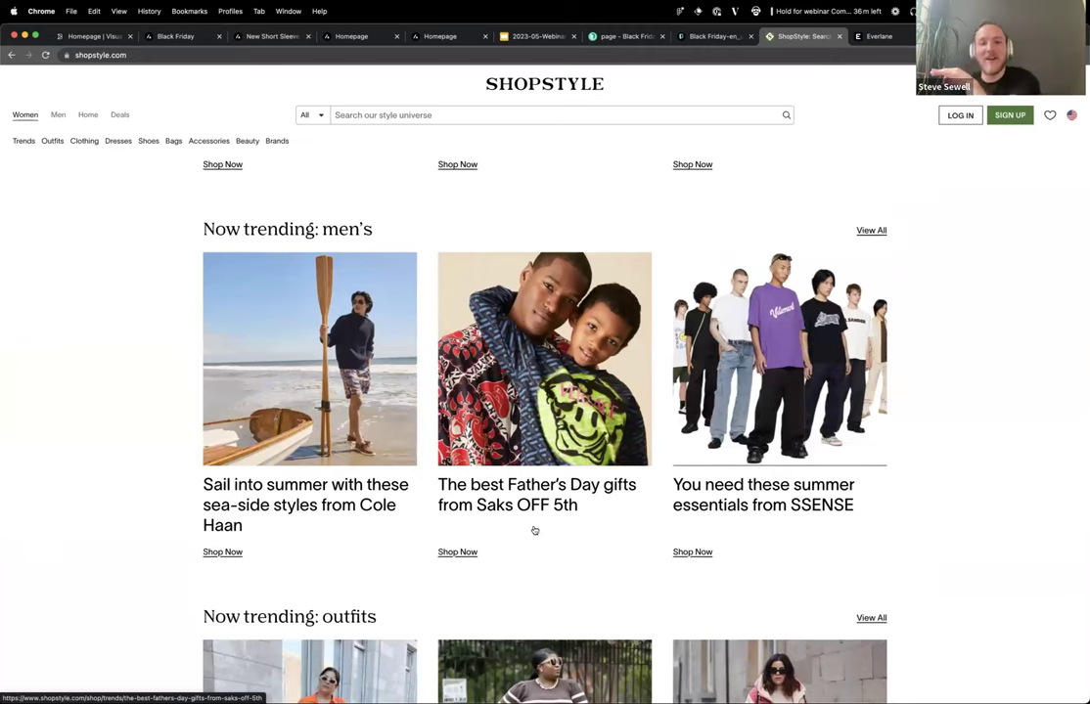
pyautogui.scroll(-17, 534, 530)
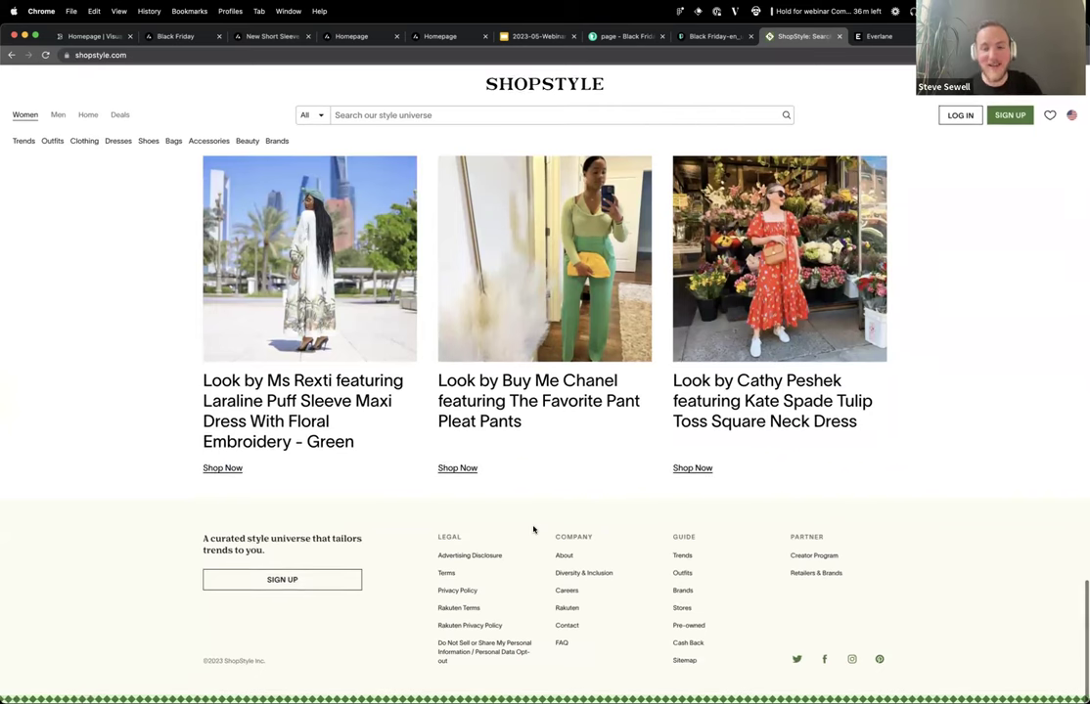
pyautogui.scroll(20, 533, 529)
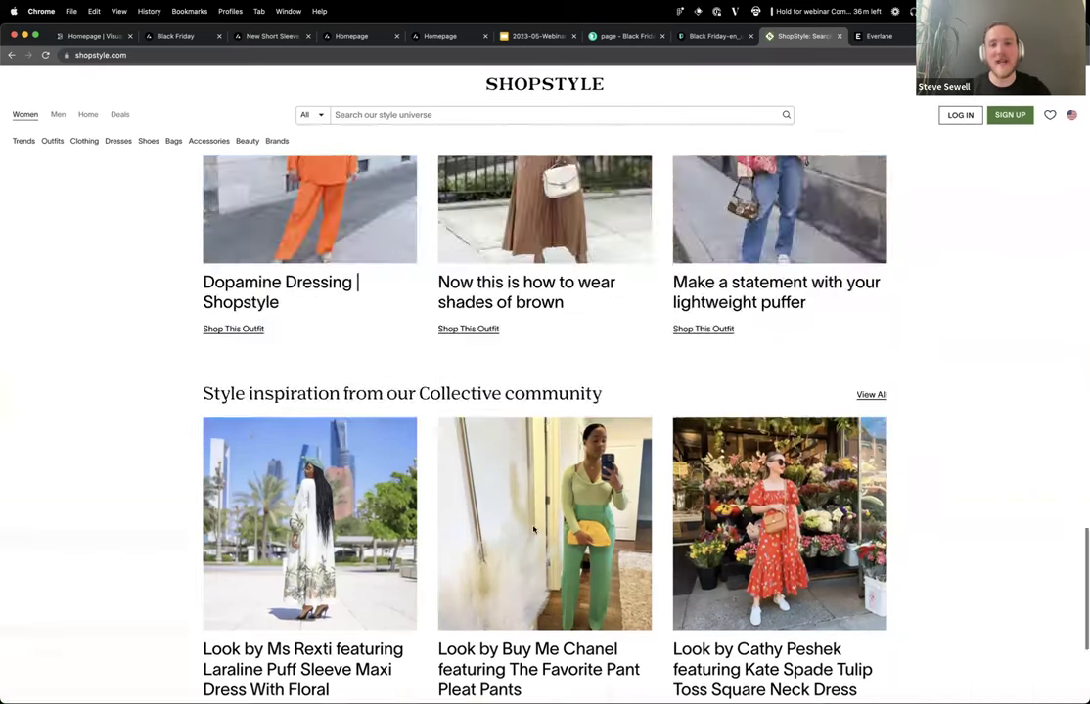
pyautogui.scroll(-3, 533, 530)
pyautogui.scroll(-10, 534, 529)
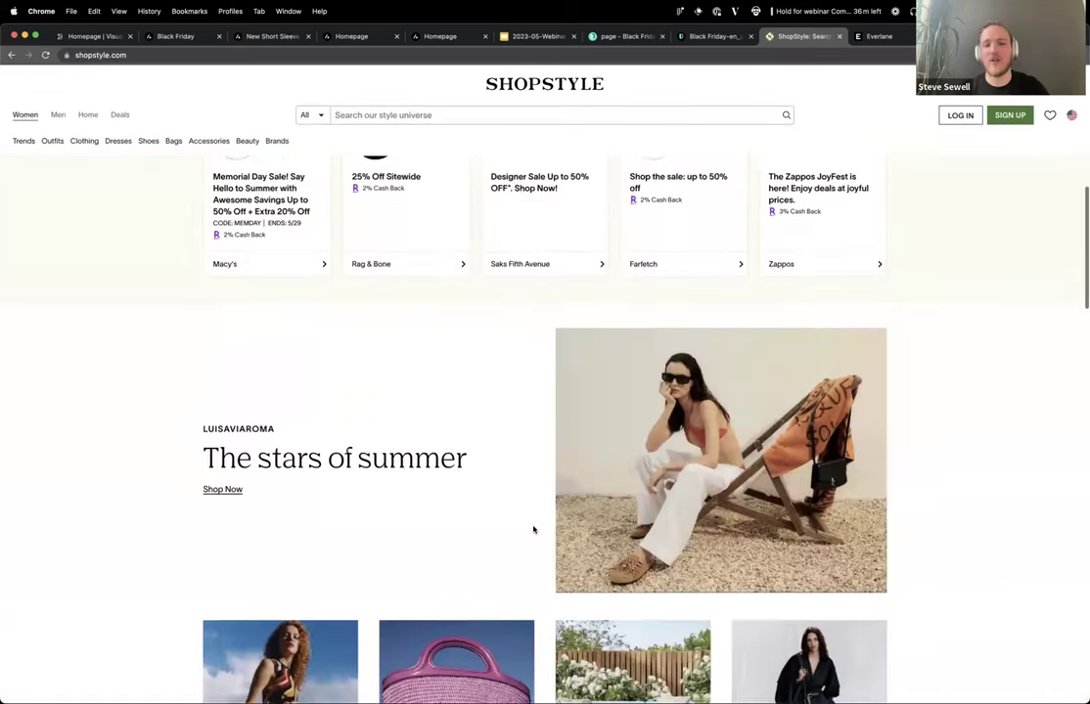
pyautogui.scroll(-3, 594, 587)
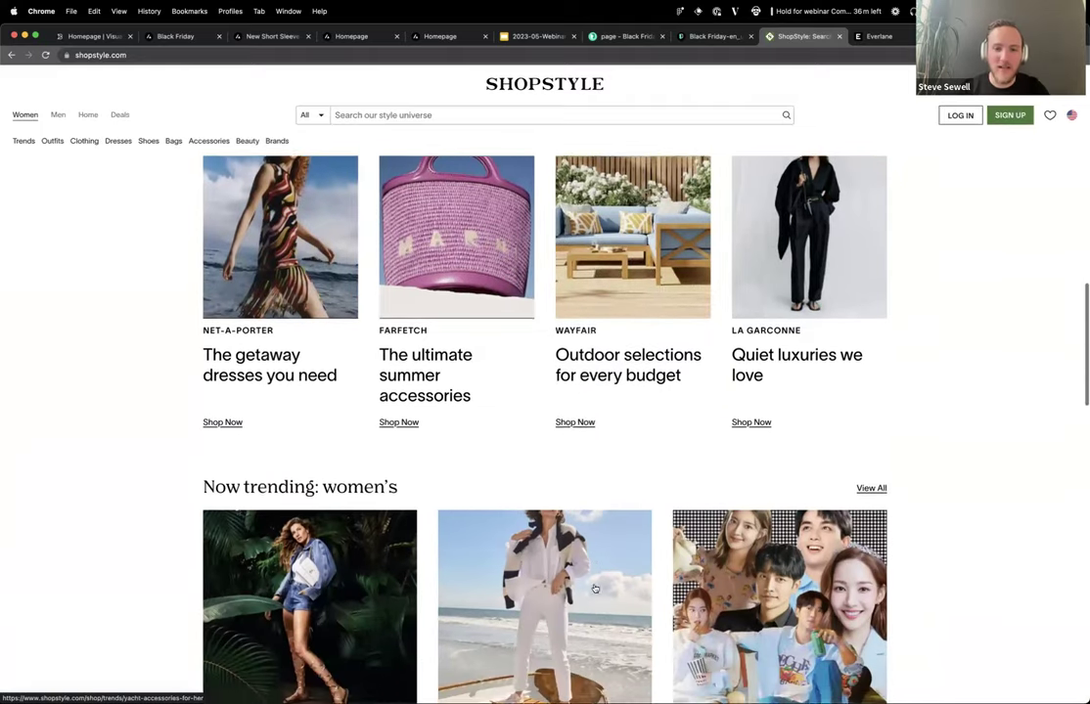
pyautogui.scroll(3, 594, 587)
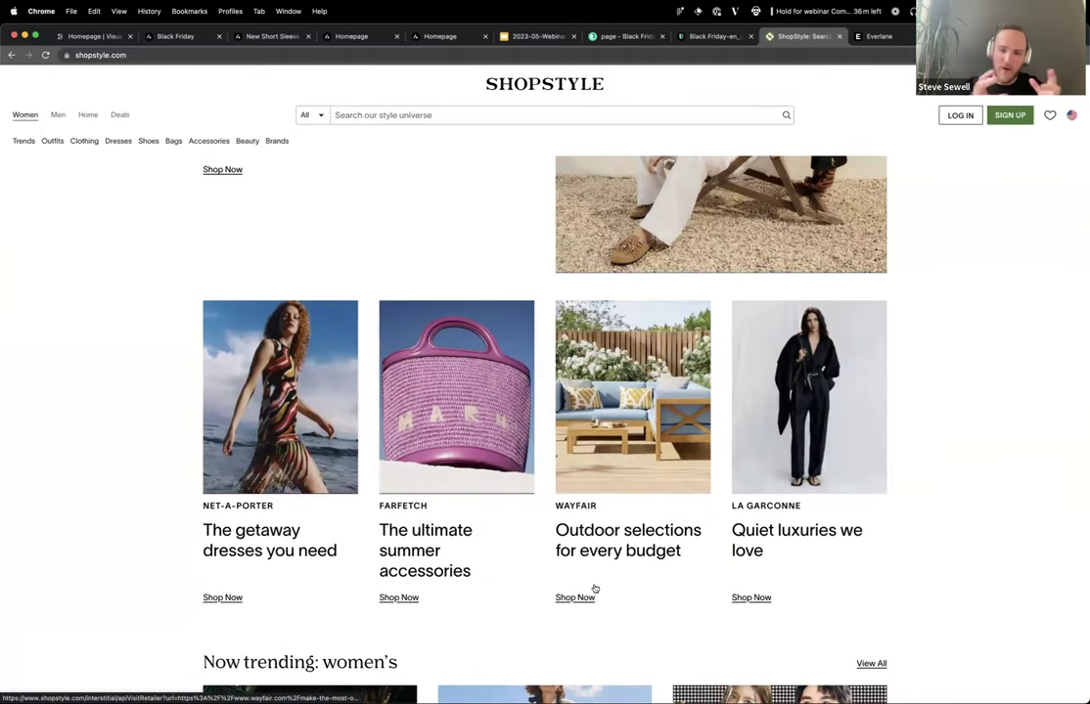
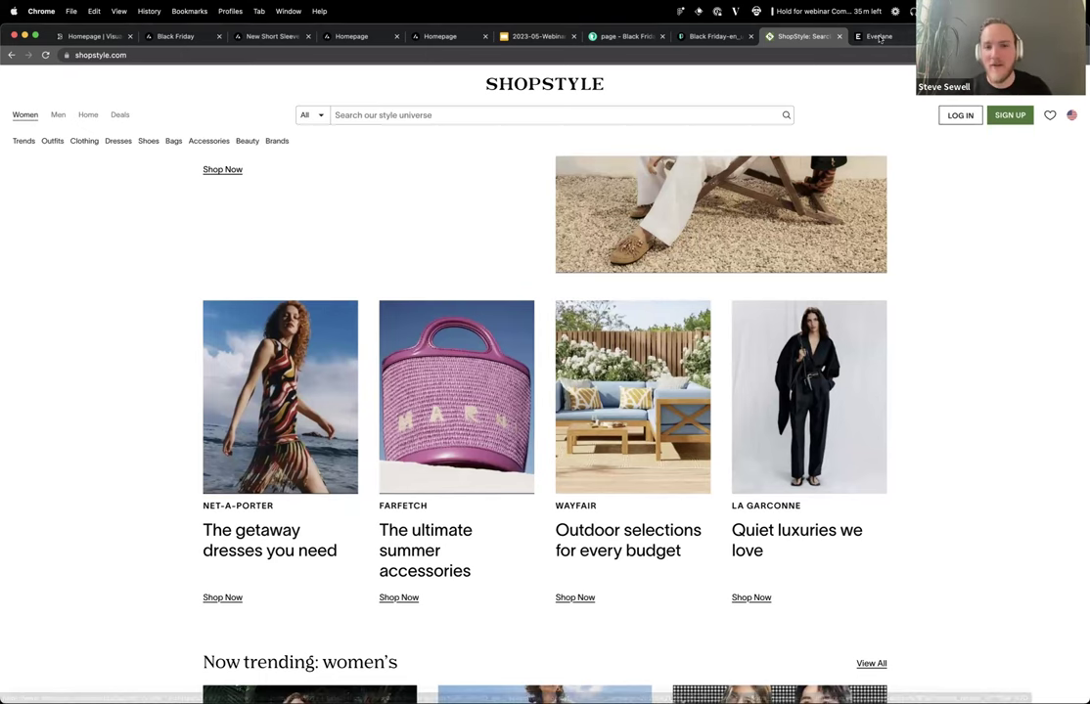
# Switch to the Everlane homepage, look through its category tiles and page backwards through the product carousel.
pyautogui.hotkey('ctrl', 'Tab')
pyautogui.scroll(-3, 316, 458)
pyautogui.scroll(-8, 316, 458)
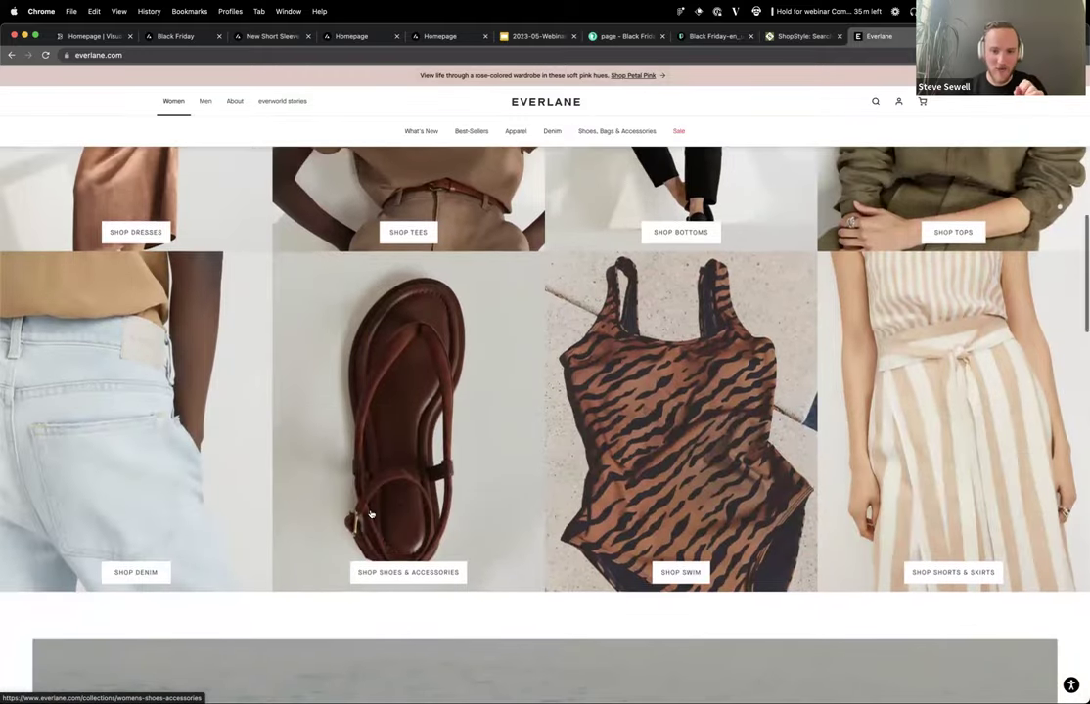
pyautogui.scroll(-8, 371, 513)
pyautogui.scroll(-6, 371, 514)
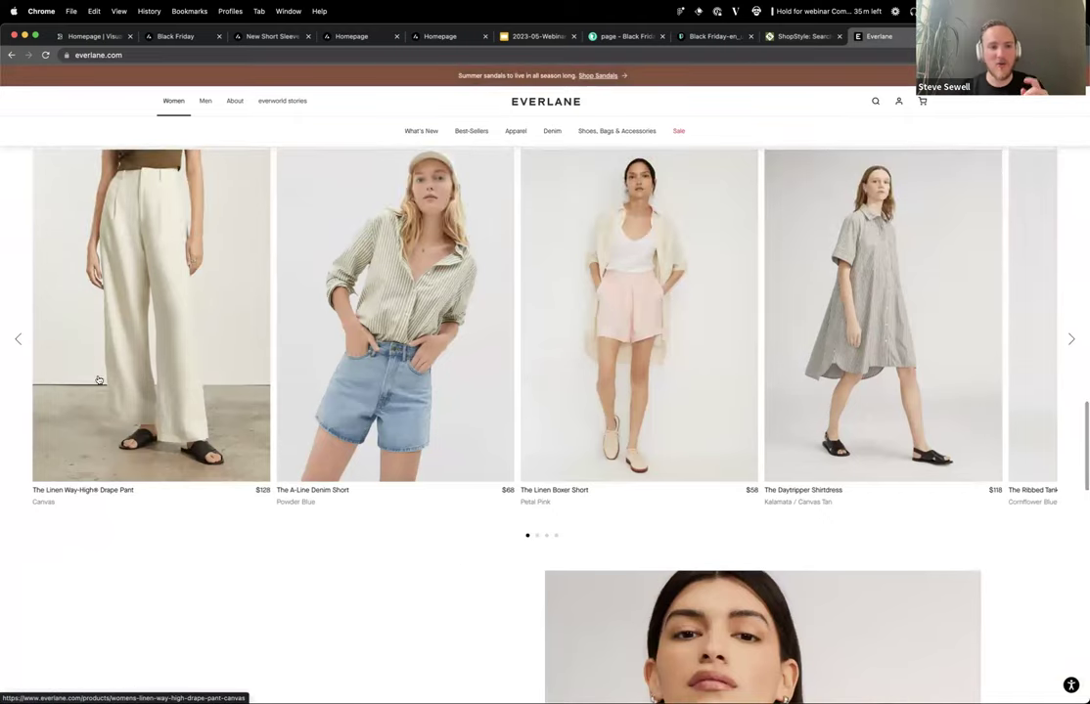
pyautogui.click(17, 340)
pyautogui.click(17, 340)
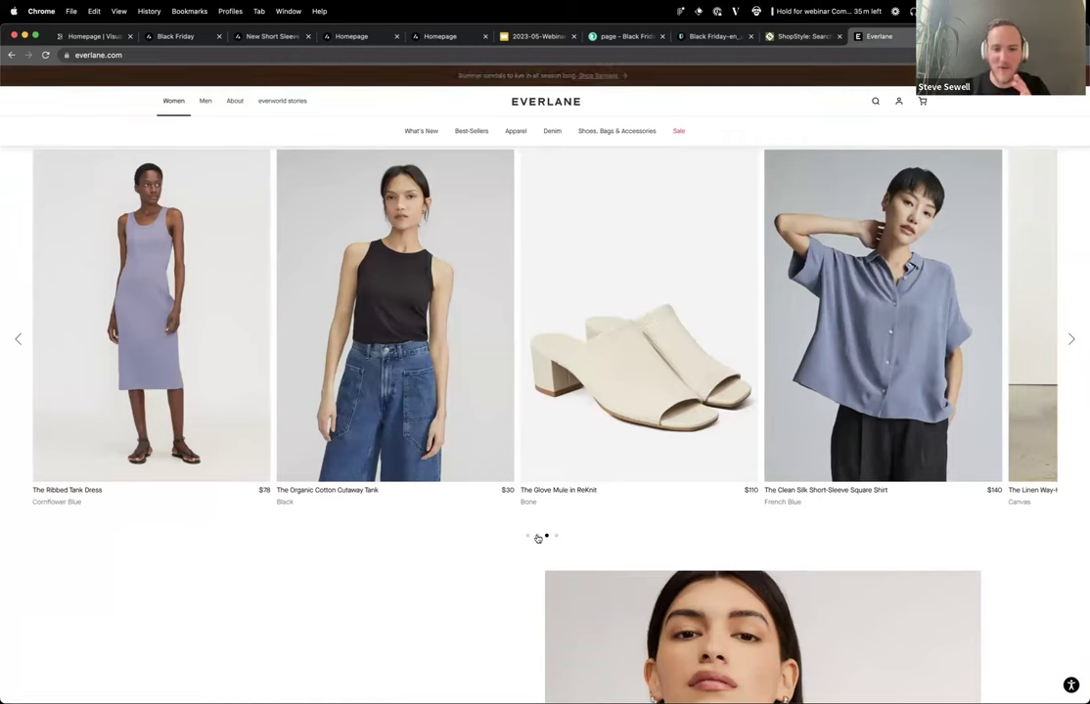
# Examine Everlane's customer reviews, editorial stories and #EverlaneOnYou gallery, and return to the start of the homepage.
pyautogui.scroll(-7, 538, 539)
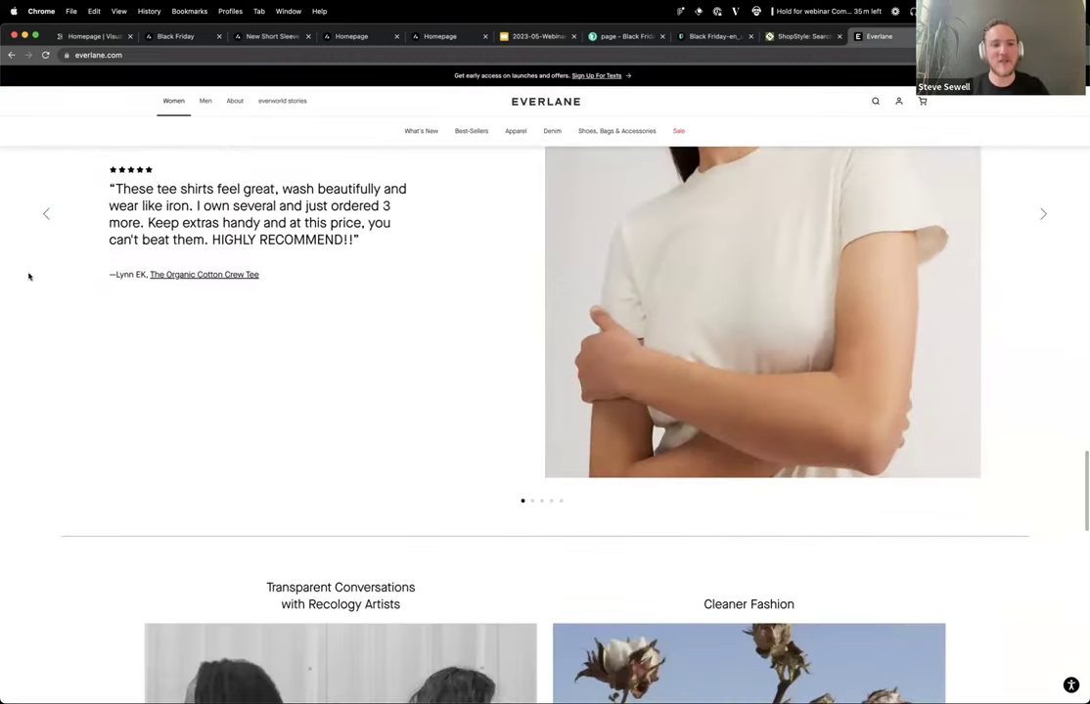
pyautogui.click(46, 213)
pyautogui.scroll(-2, 335, 438)
pyautogui.scroll(-15, 336, 438)
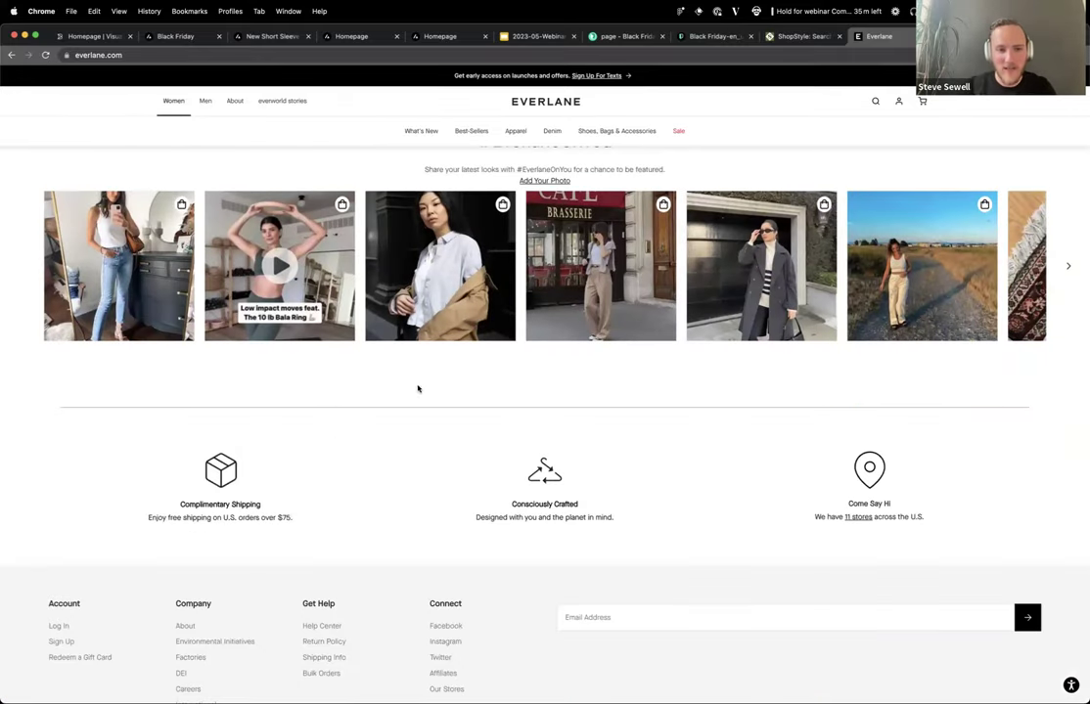
pyautogui.scroll(5, 415, 390)
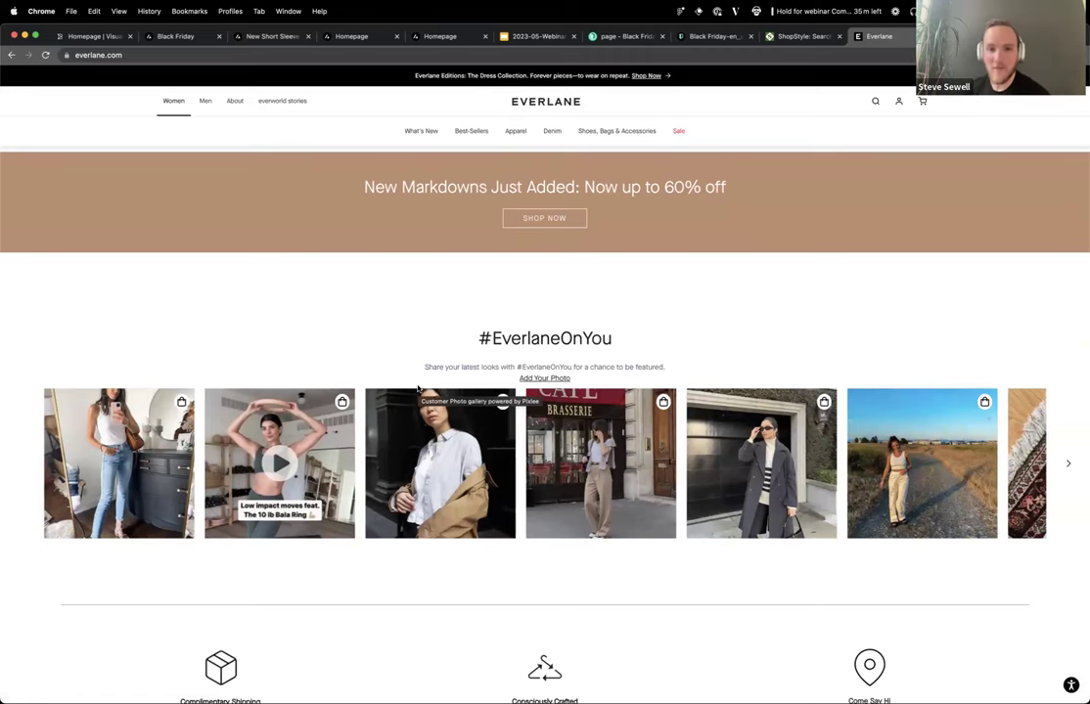
pyautogui.scroll(15, 418, 390)
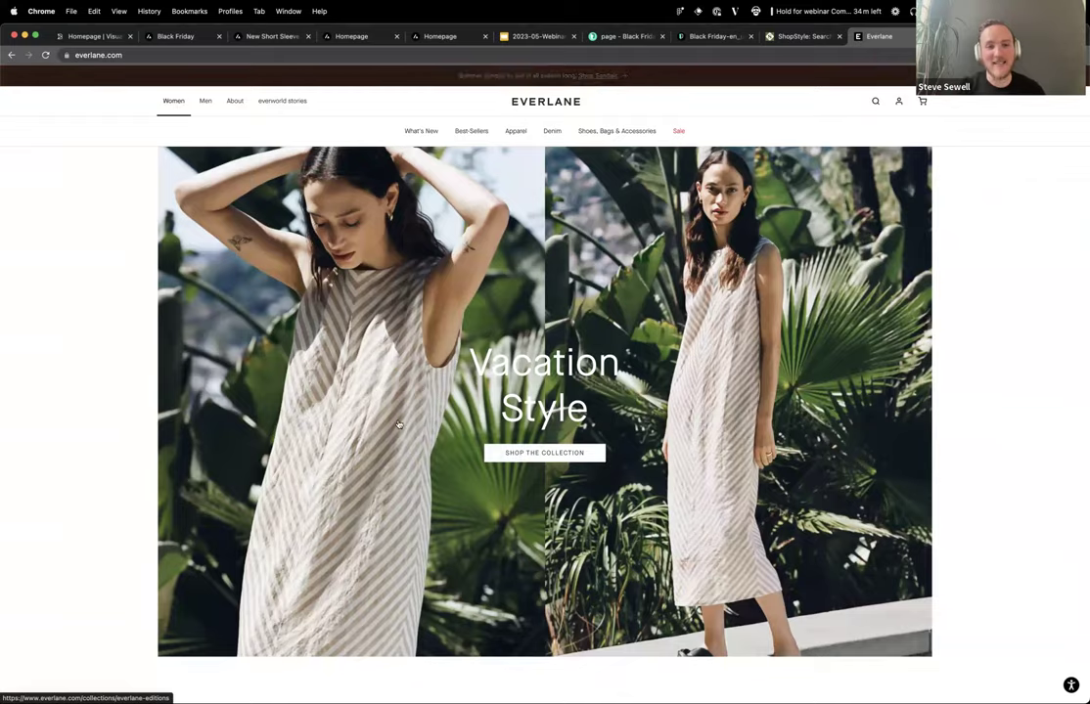
# Review Everlane's category tiles and mission banner again and show another page of the product carousel.
pyautogui.scroll(-10, 313, 576)
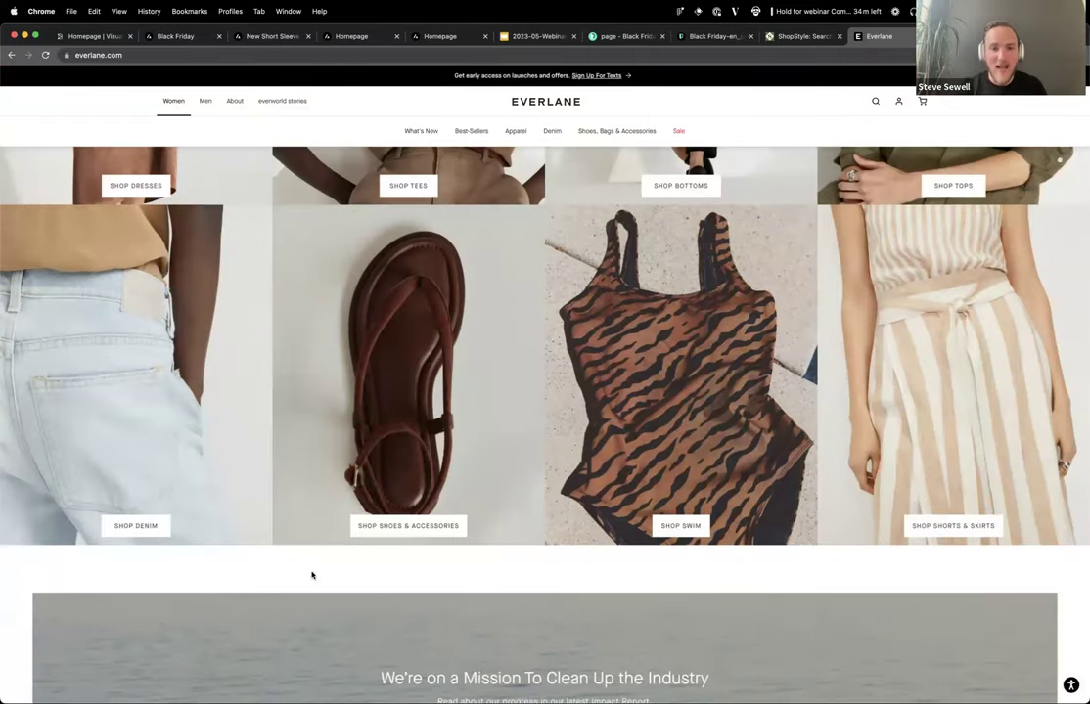
pyautogui.scroll(-8, 312, 575)
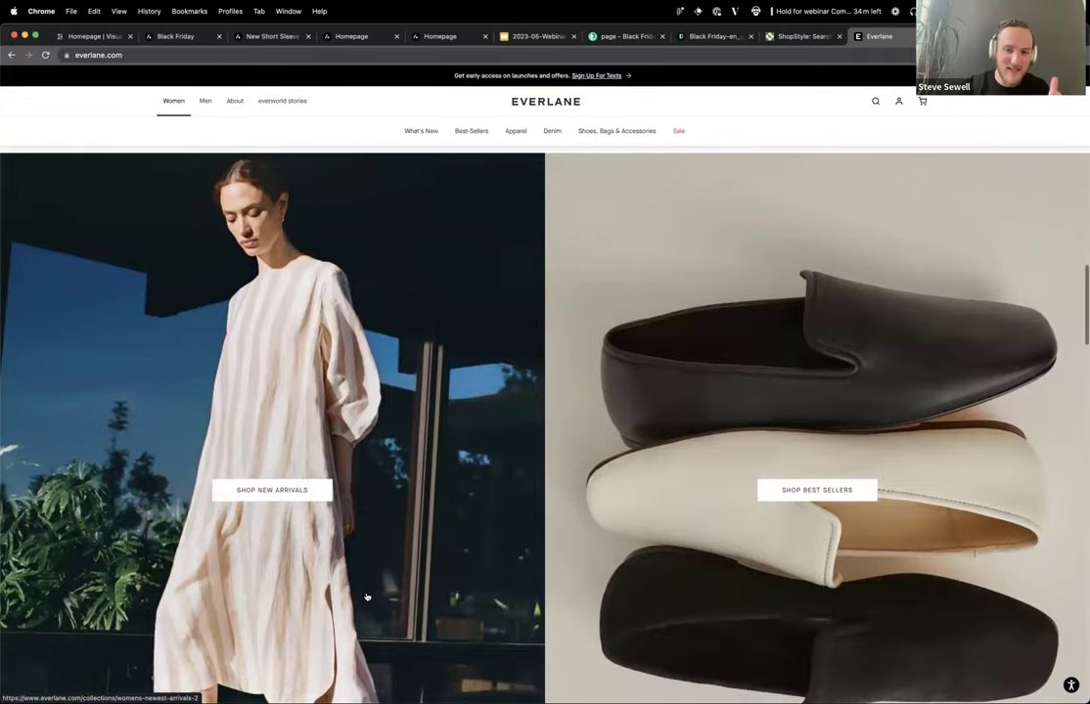
pyautogui.scroll(-10, 441, 602)
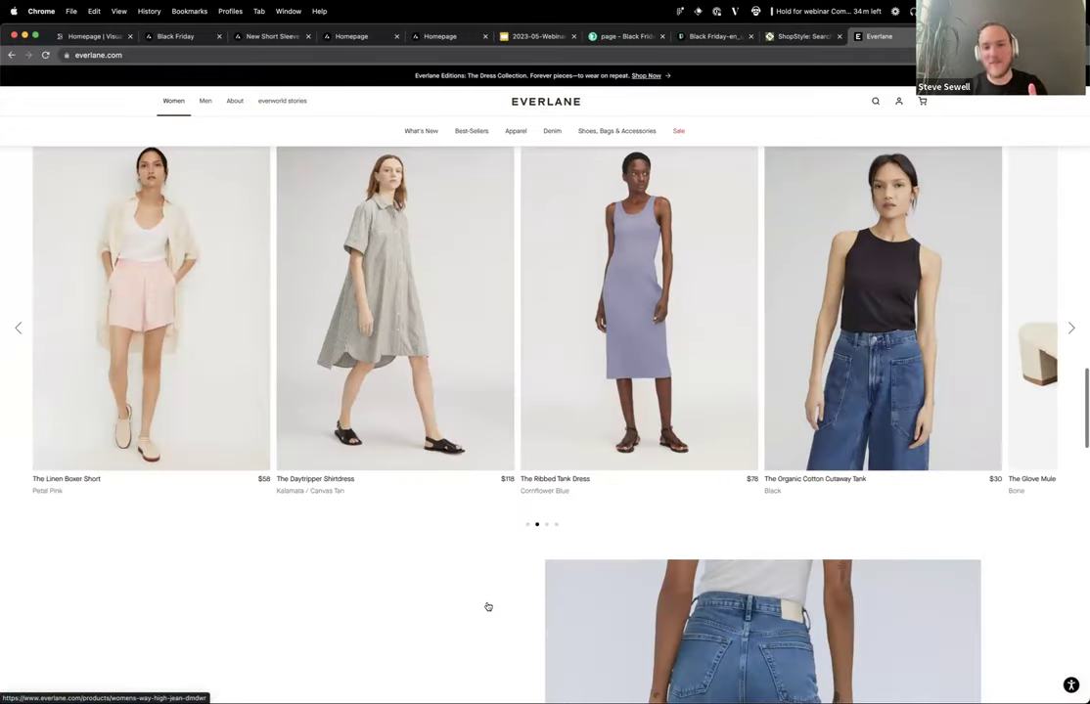
pyautogui.click(548, 526)
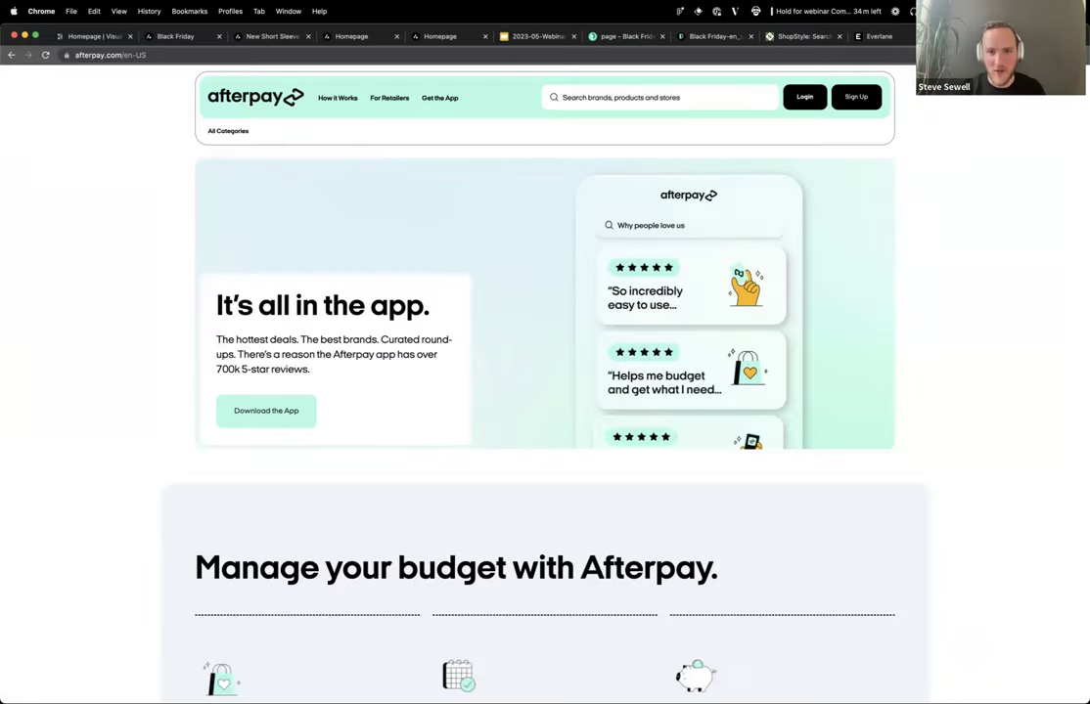
# Look through the Afterpay homepage from the hero banner to the footer and return to its start.
pyautogui.scroll(-5, 309, 554)
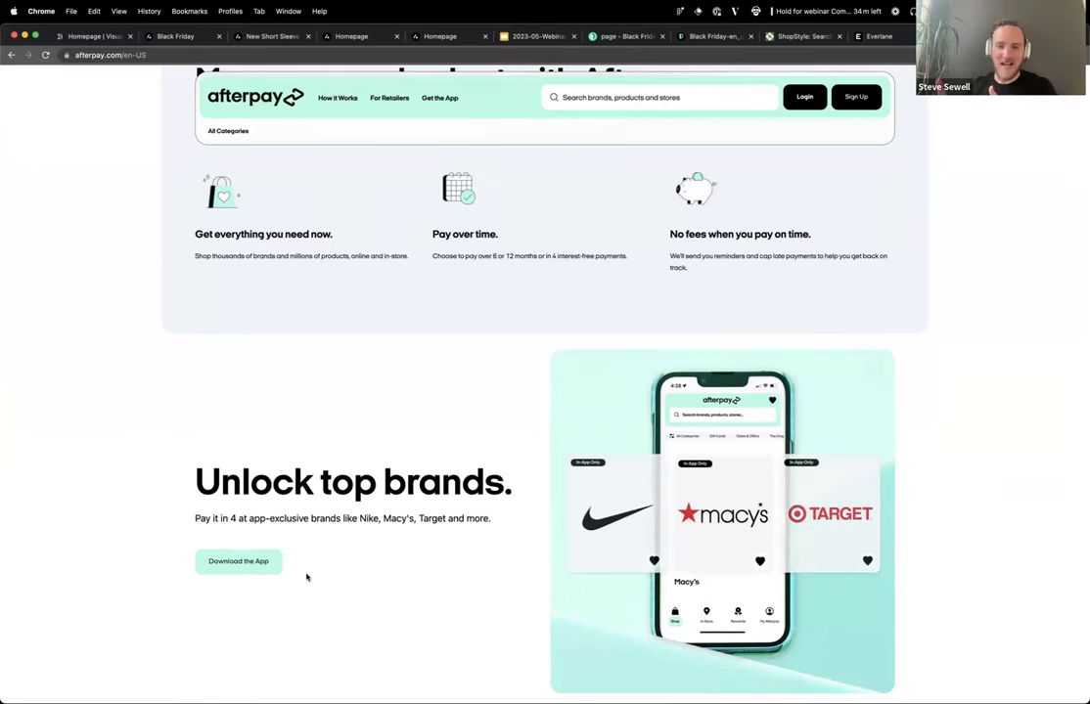
pyautogui.scroll(5, 307, 577)
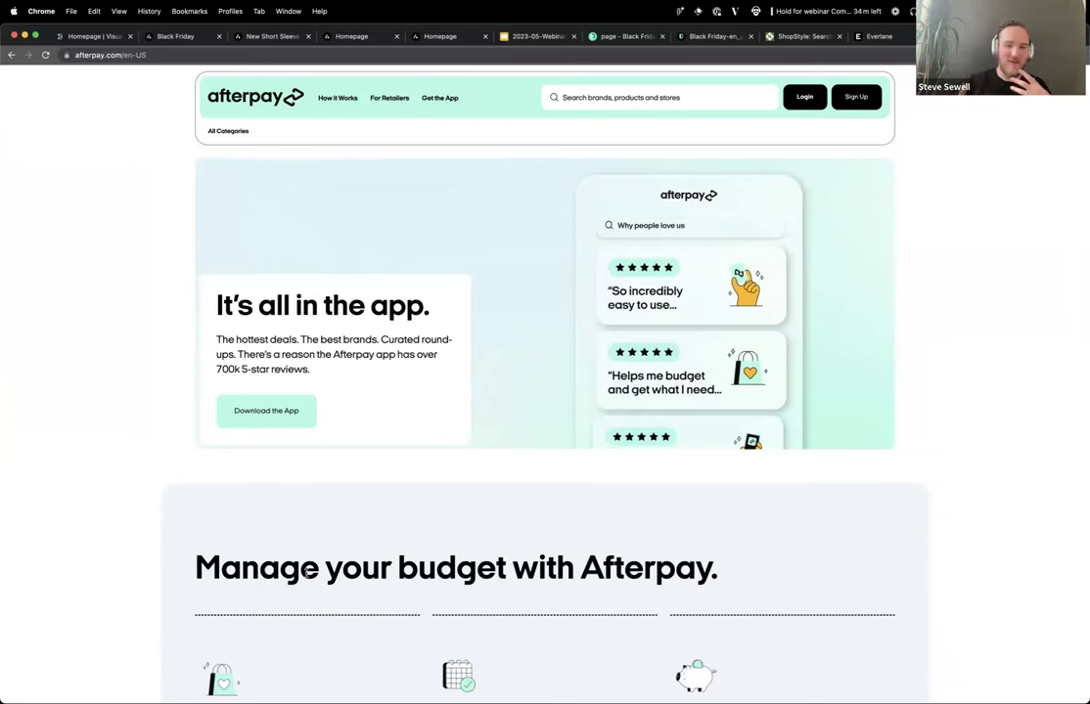
pyautogui.scroll(-5, 306, 576)
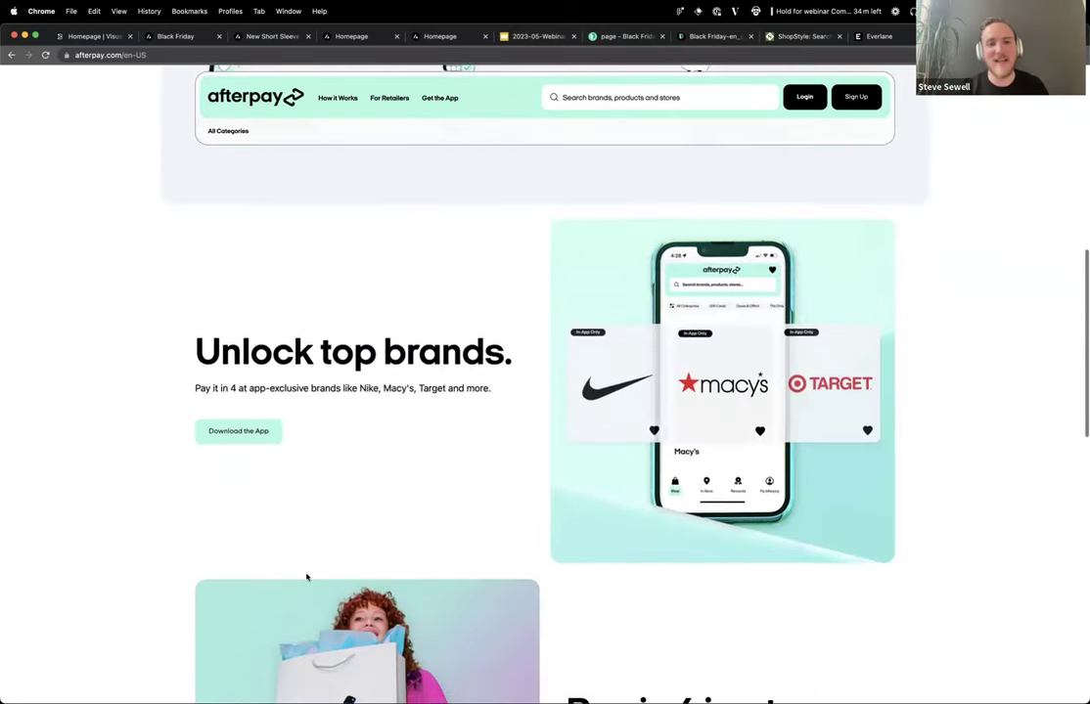
pyautogui.scroll(-10, 307, 578)
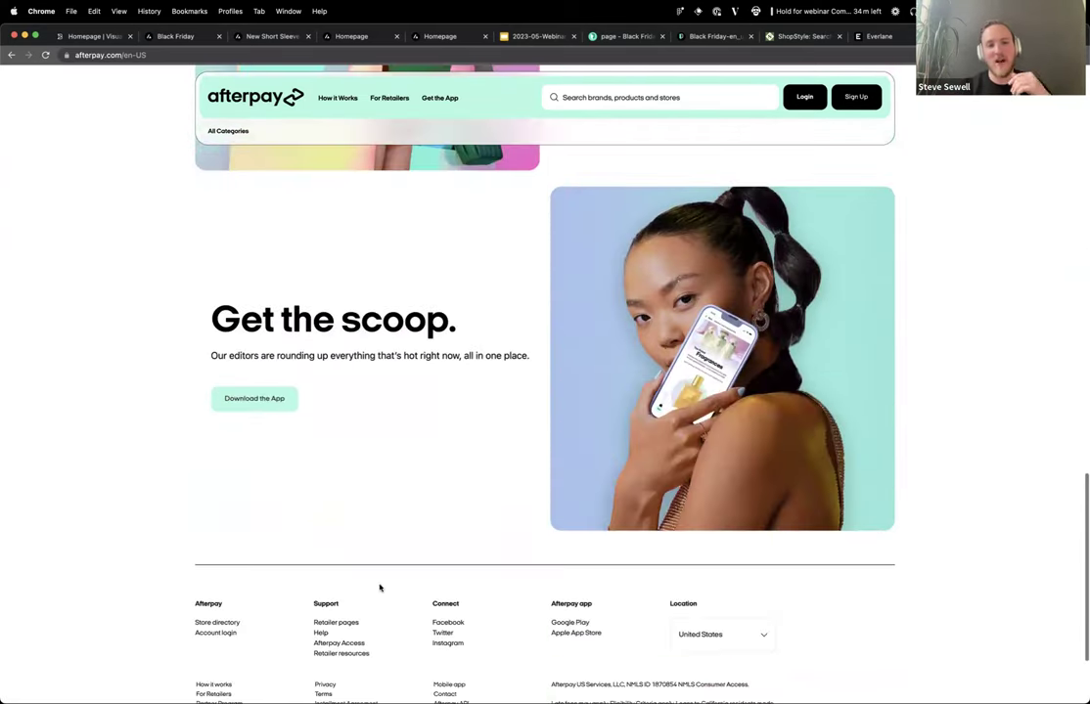
pyautogui.scroll(15, 429, 596)
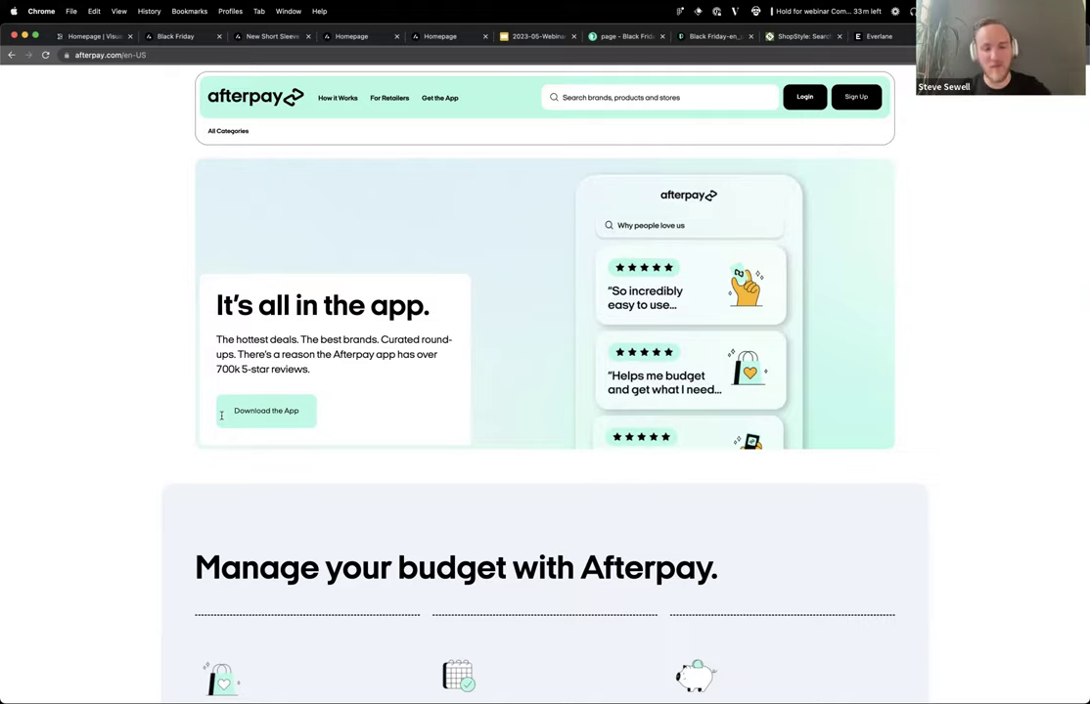
# Switch to VS Code and open the Hero.tsx component file from site/components/ui/Hero.
pyautogui.press('super+Tab')
pyautogui.click(438, 301)
pyautogui.press('super+p')
pyautogui.write('hero')
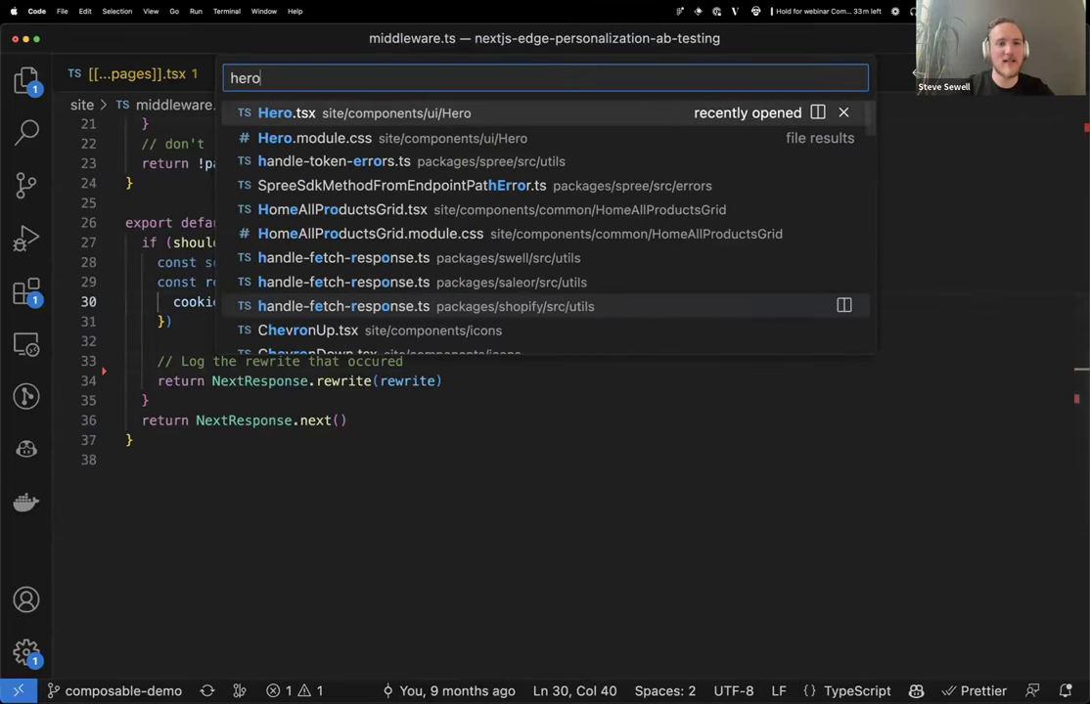
pyautogui.press('Return')
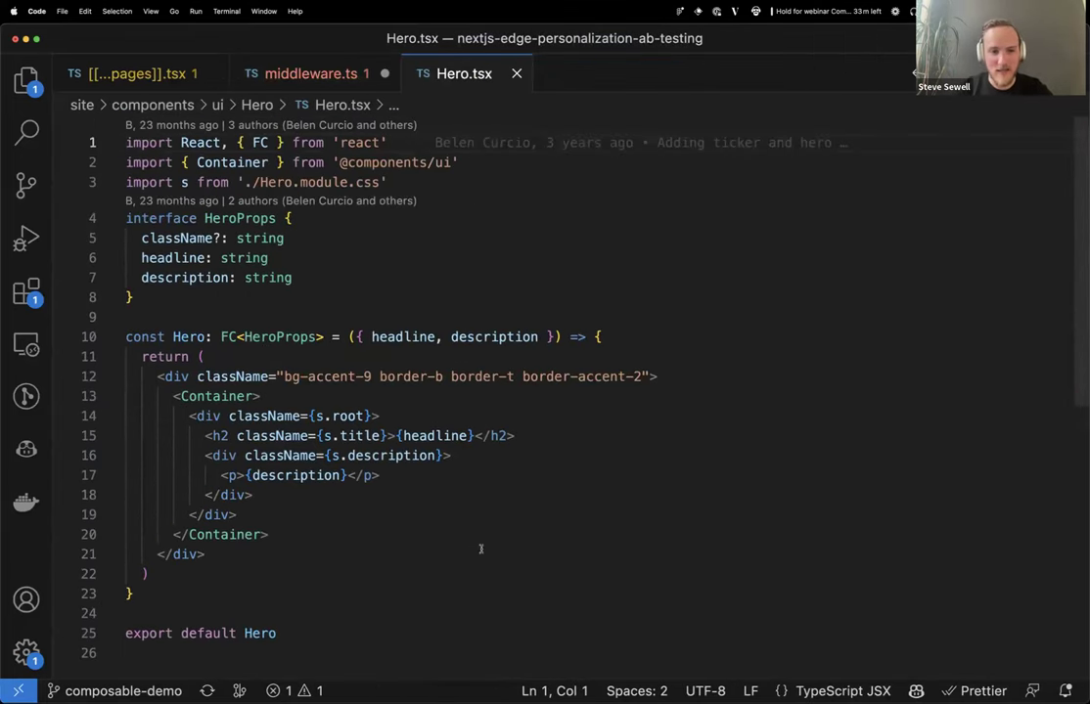
# Examine the Hero component's returned markup, highlighting the outer div's class names and the Container block.
pyautogui.click(480, 549)
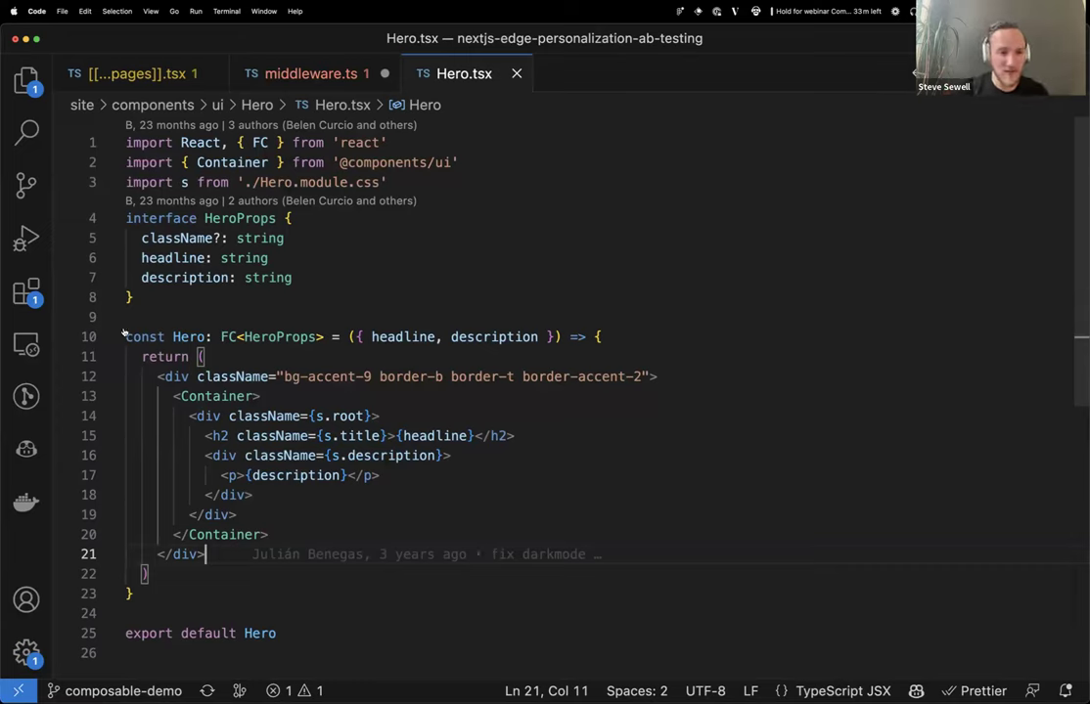
pyautogui.click(377, 476)
pyautogui.click(399, 377)
pyautogui.doubleClick(399, 376)
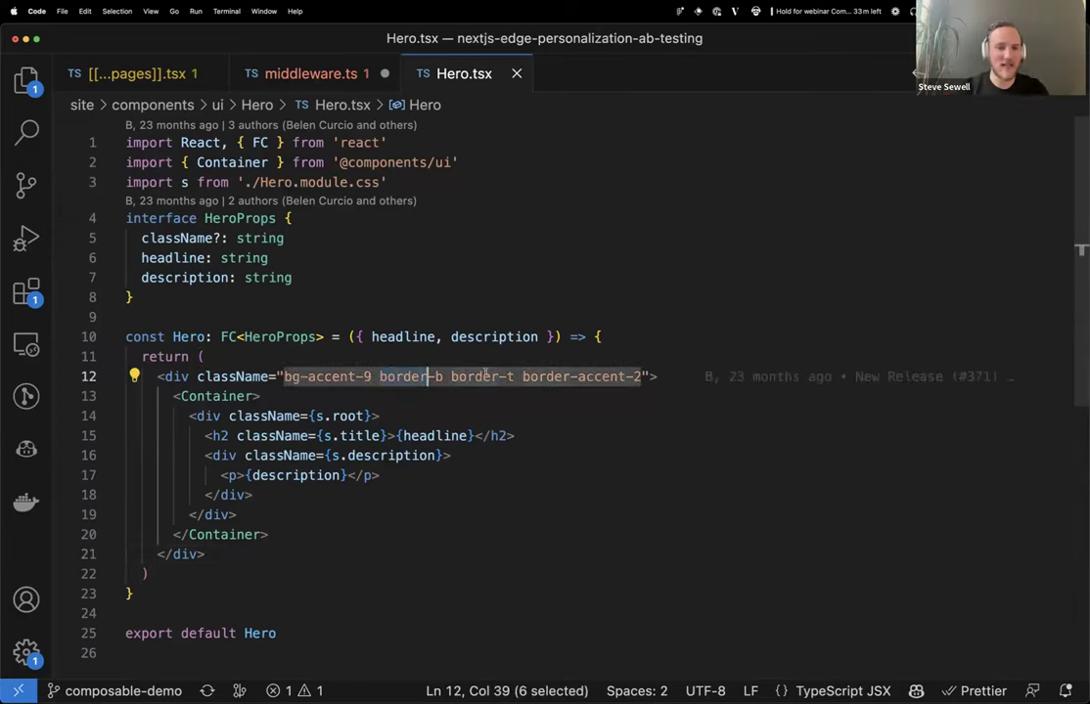
pyautogui.moveTo(173, 396); pyautogui.dragTo(413, 555)
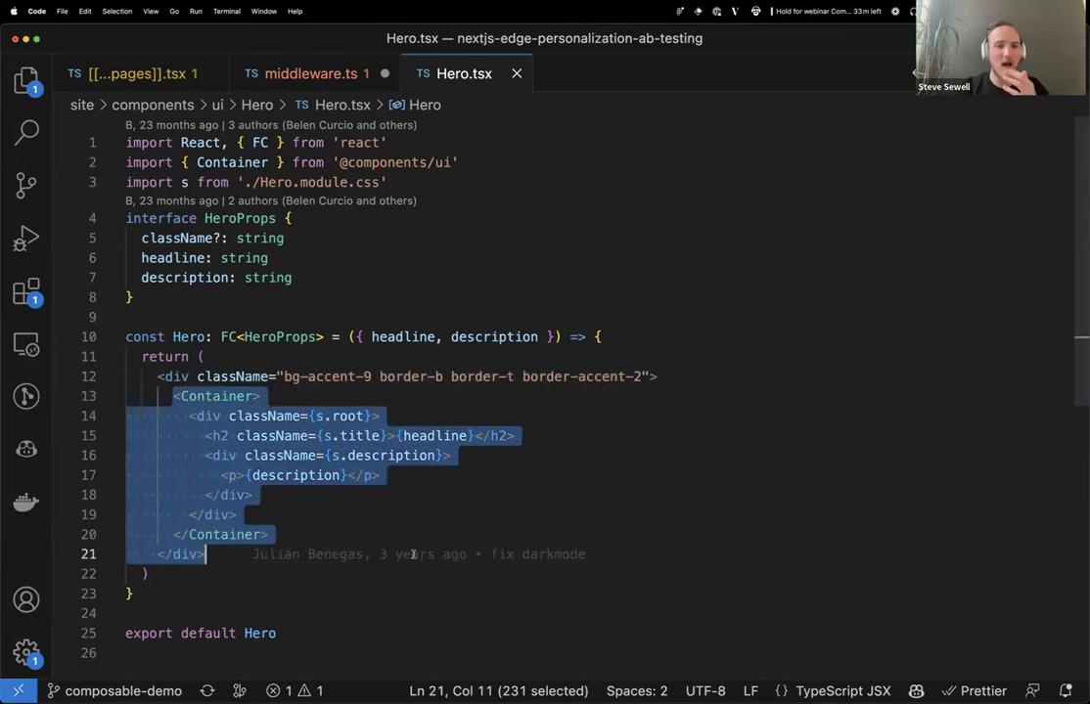
pyautogui.click(413, 555)
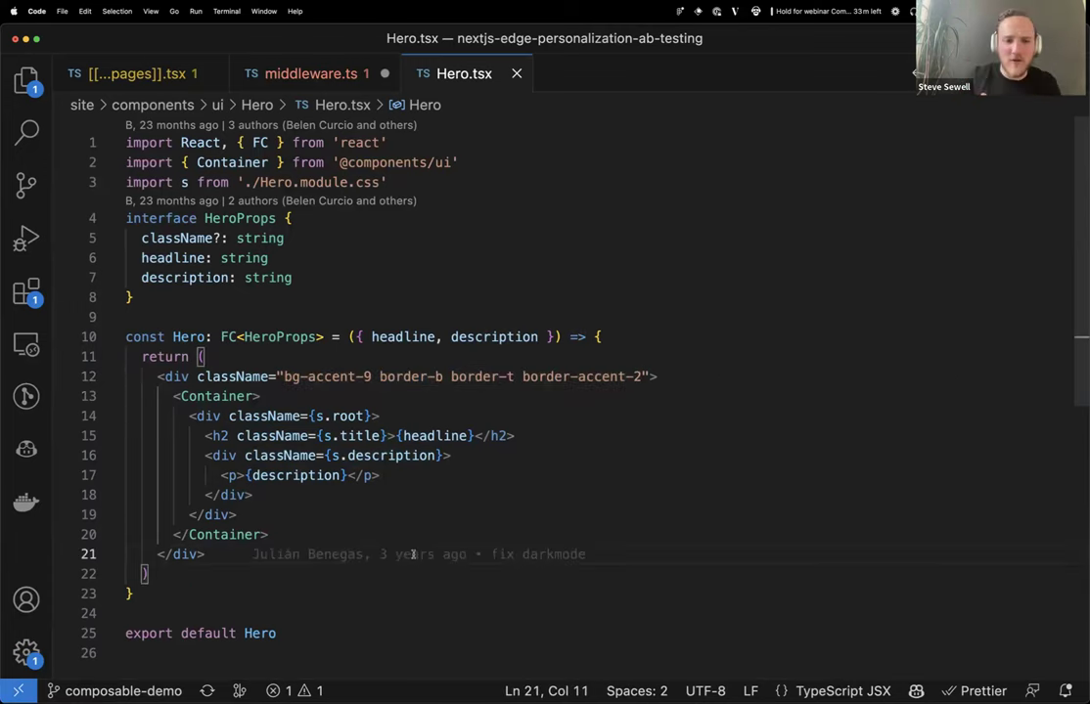
pyautogui.click(272, 577)
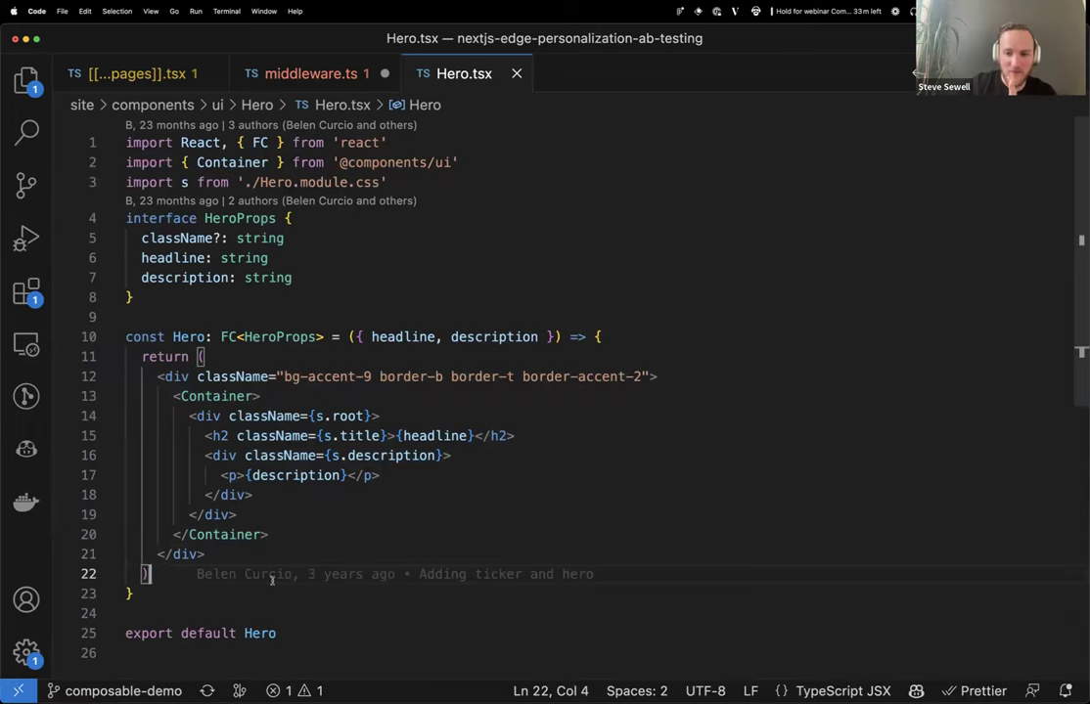
# Open builder.ts in a split editor beside Hero.tsx and find 'hero' to reach its component registration.
pyautogui.press('super+backslash')
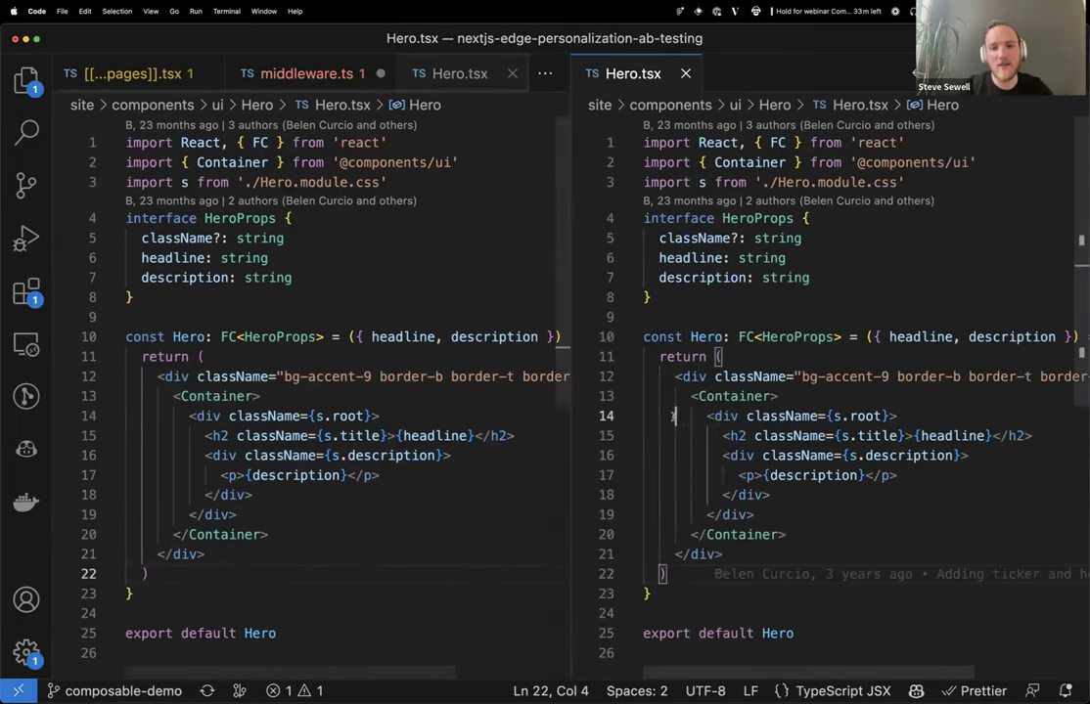
pyautogui.click(673, 416)
pyautogui.press('super+p')
pyautogui.write('builder')
pyautogui.hotkey('ctrl', 'f')
pyautogui.write("'hero'")
pyautogui.press('Escape')
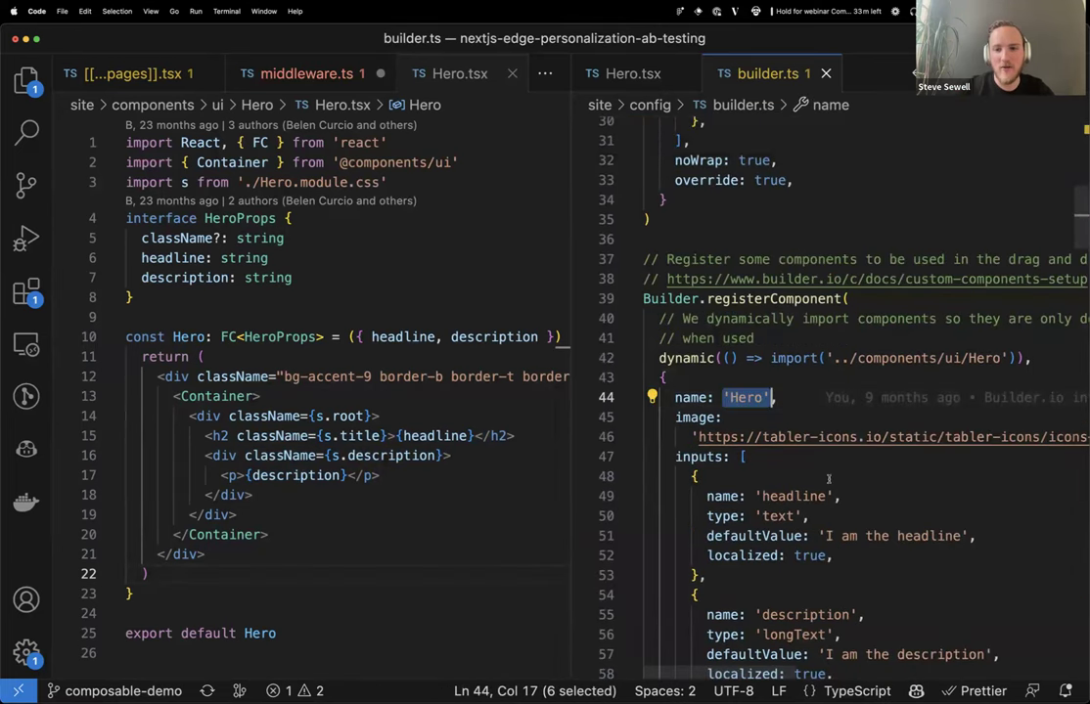
pyautogui.press('Down')
pyautogui.press('Down')
pyautogui.press('Down')
pyautogui.press('Down')
# Widen the builder.ts pane and highlight the Hero registration's registerComponent call, dynamic import, name and image in turn.
pyautogui.moveTo(569, 520); pyautogui.dragTo(294, 519)
pyautogui.click(612, 537)
pyautogui.moveTo(368, 273); pyautogui.dragTo(568, 274)
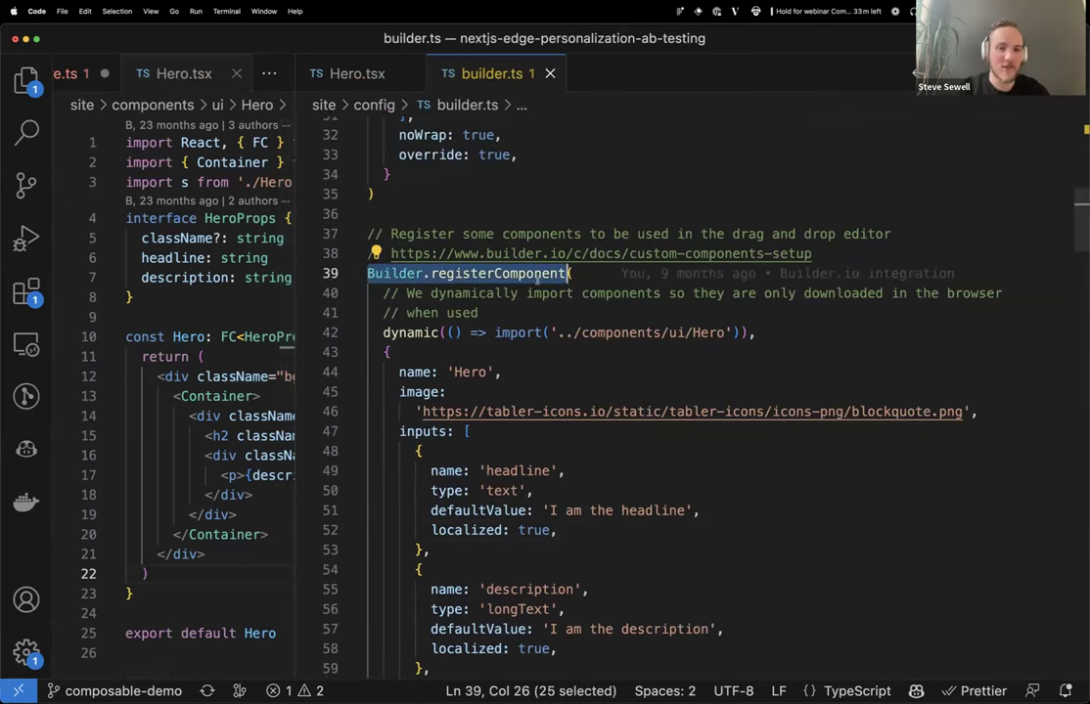
pyautogui.moveTo(382, 333); pyautogui.dragTo(751, 332)
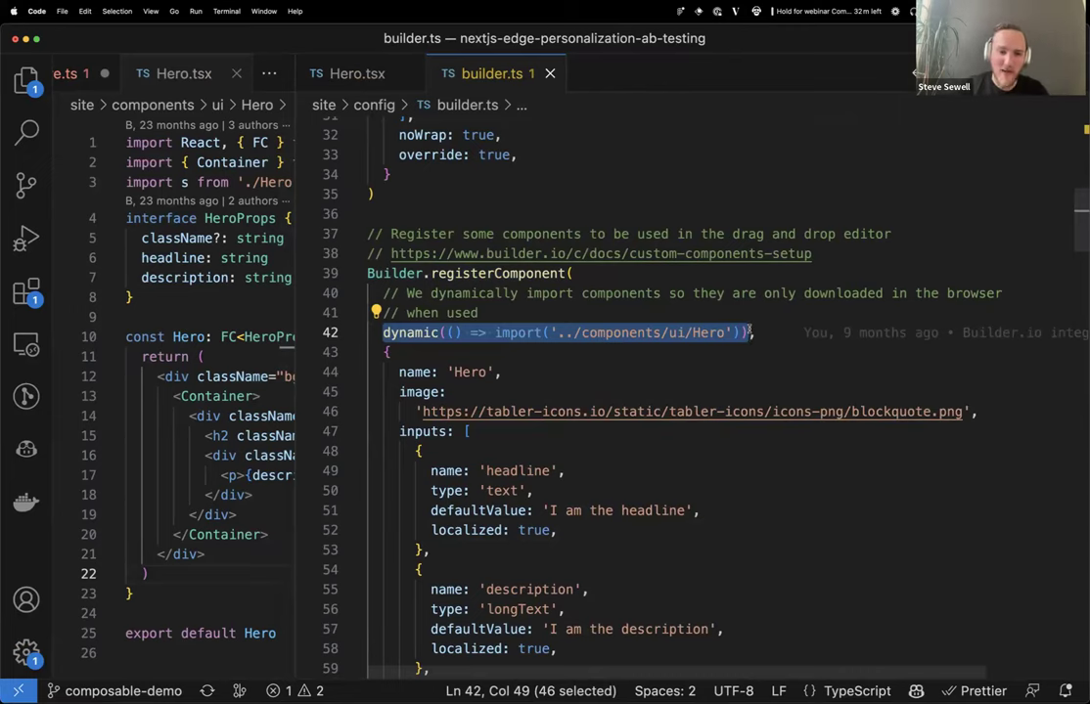
pyautogui.scroll(-3, 548, 381)
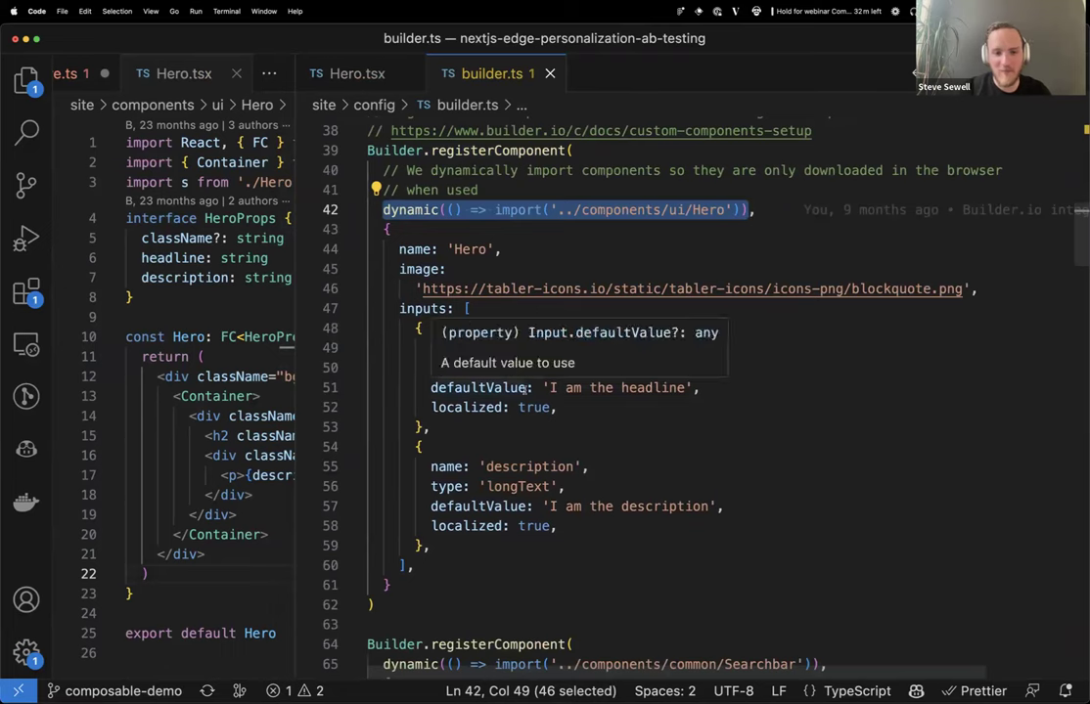
pyautogui.scroll(2, 461, 327)
pyautogui.moveTo(391, 331); pyautogui.dragTo(581, 333)
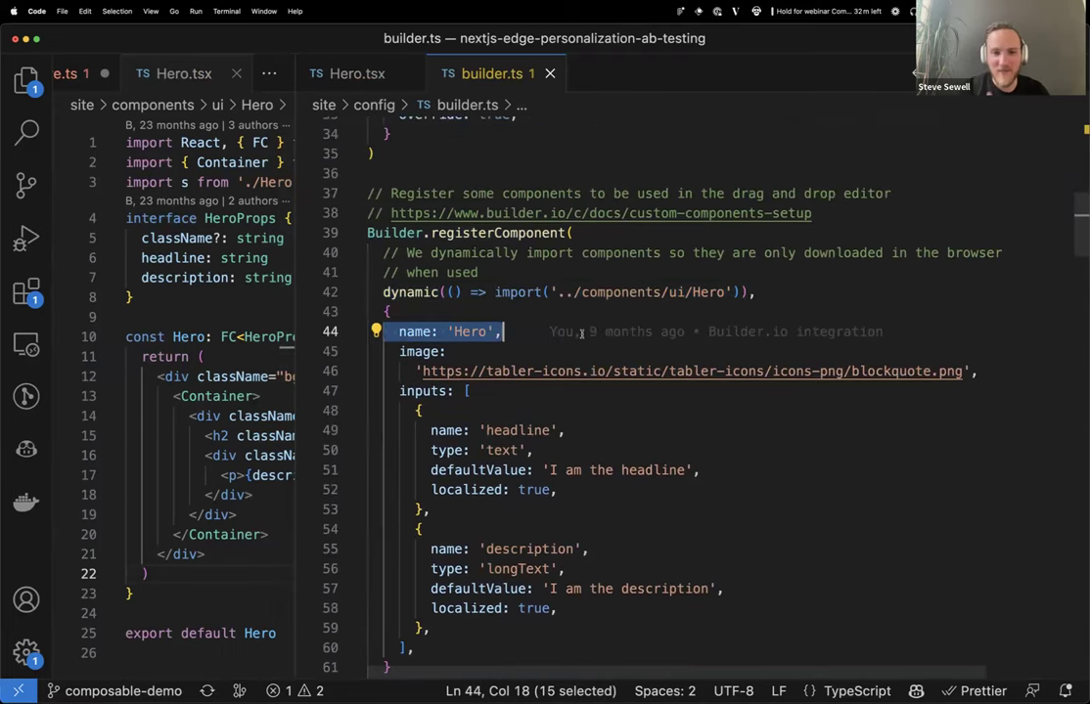
pyautogui.moveTo(399, 351); pyautogui.dragTo(990, 375)
# Switch to the Builder.io Homepage editor in Chrome, turn off the heatmap and select the Welcome hero block.
pyautogui.press('super+Tab')
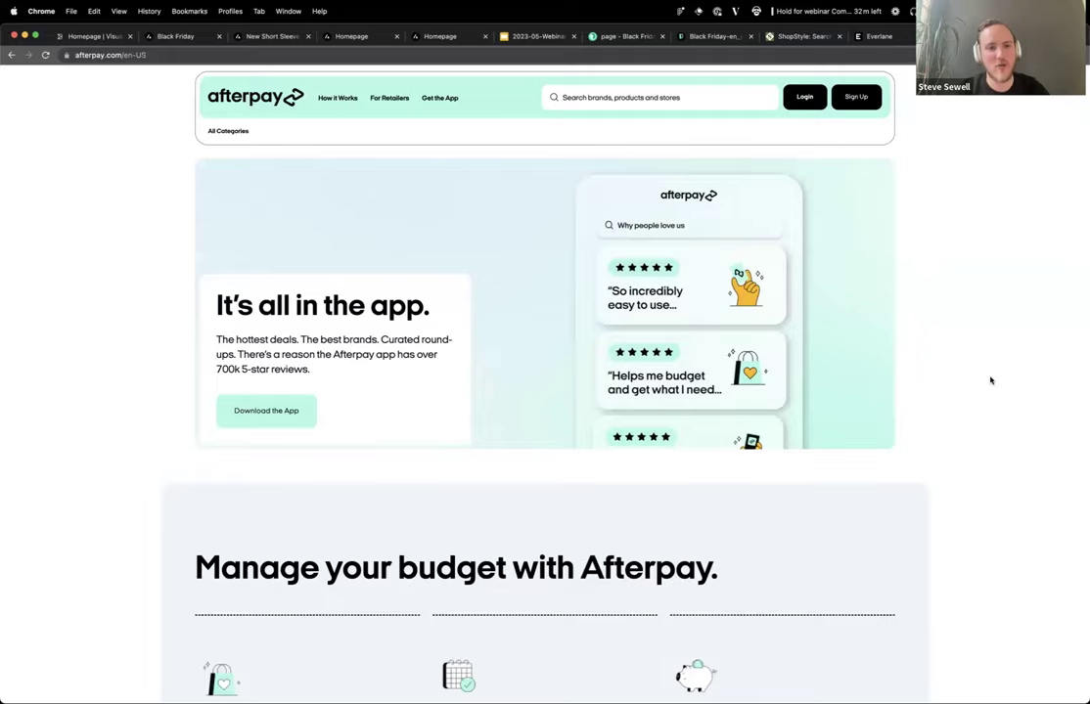
pyautogui.click(93, 36)
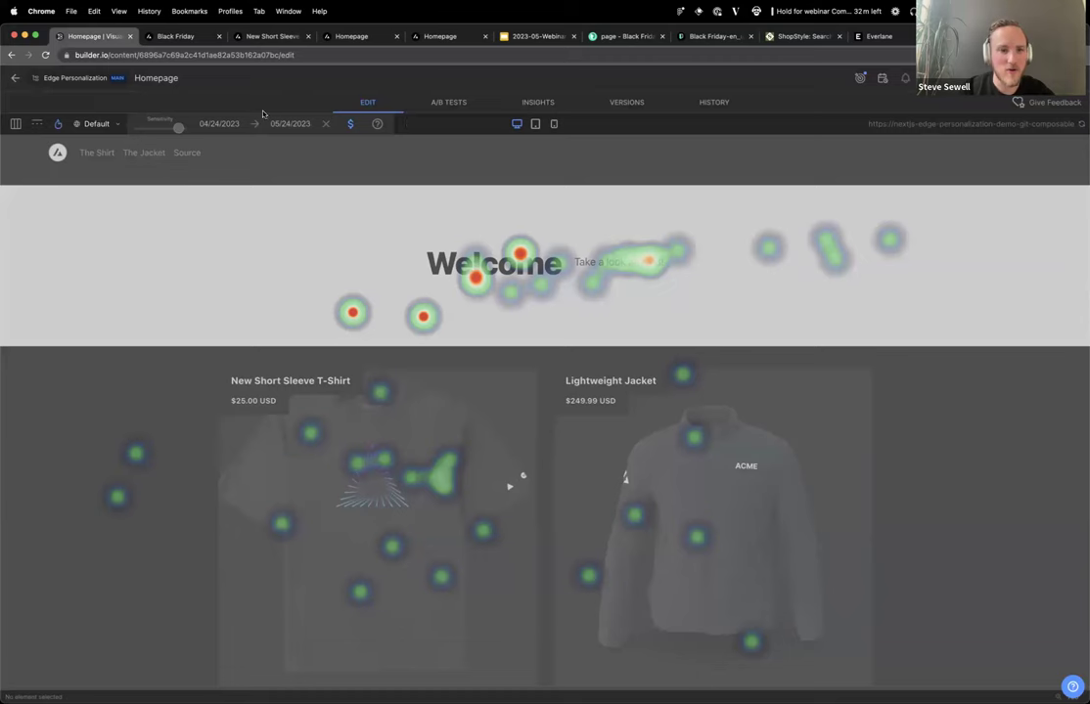
pyautogui.click(58, 123)
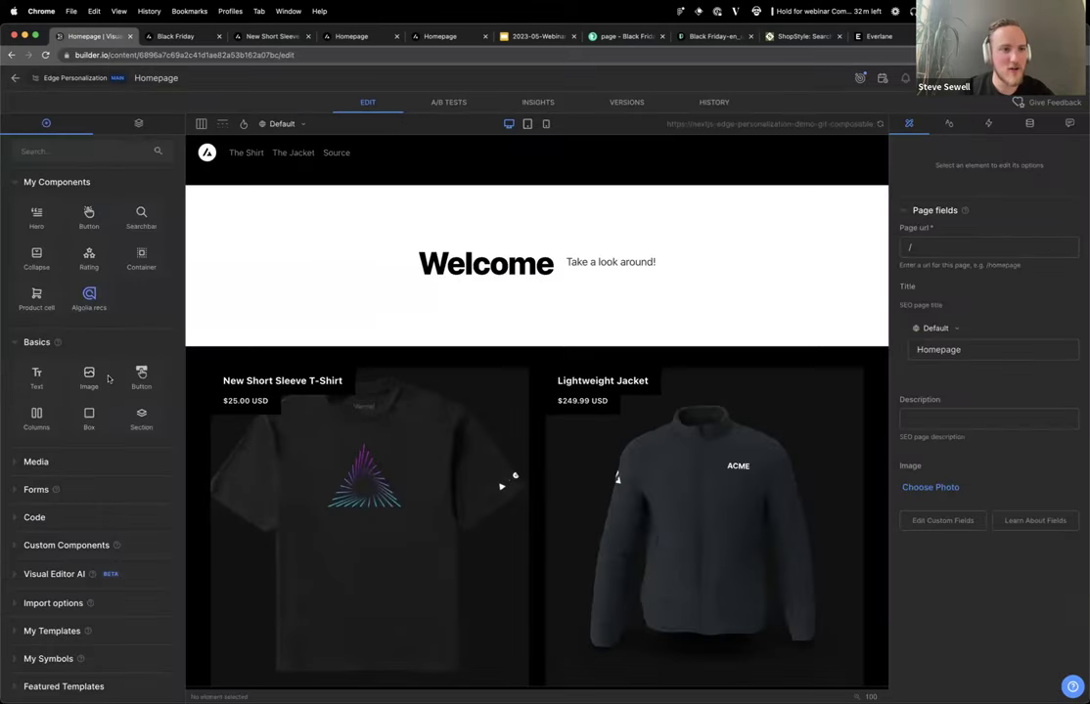
pyautogui.click(254, 283)
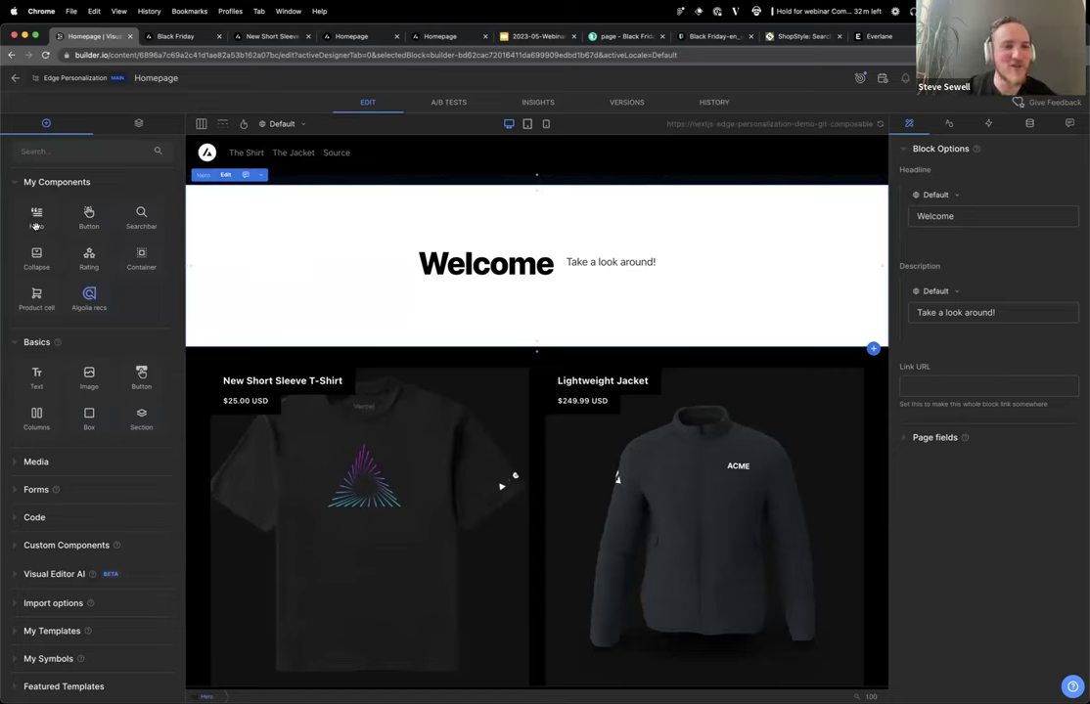
pyautogui.press('super+Tab')
pyautogui.press('super+Tab')
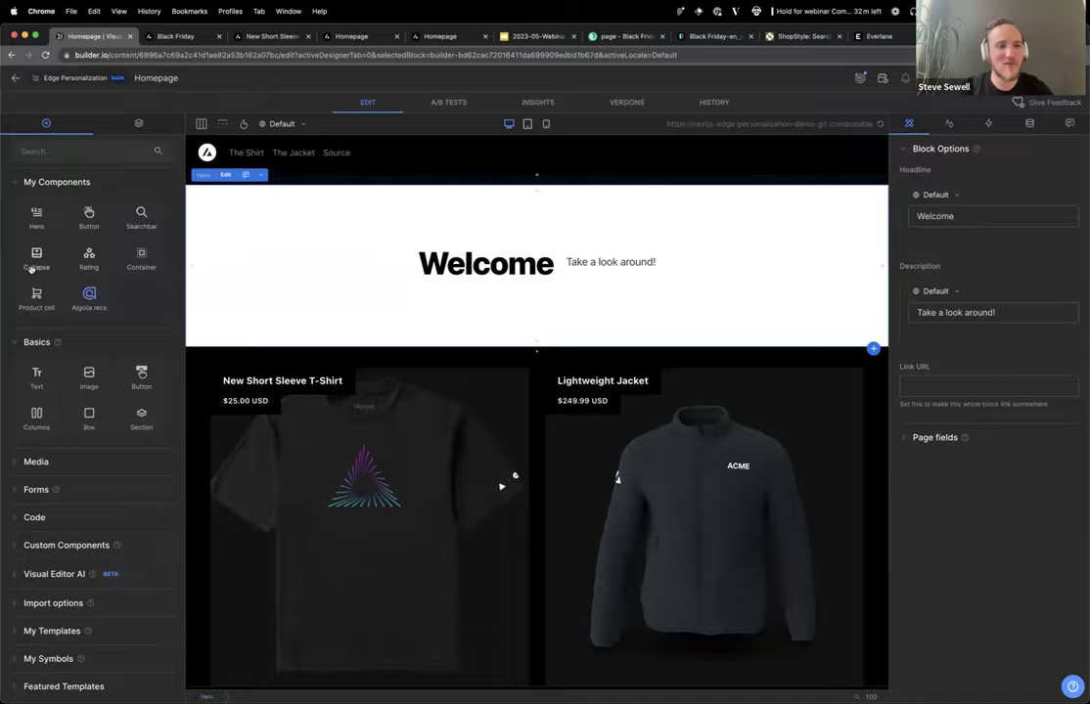
# Switch back to VS Code, widen the Hero.tsx pane and highlight the headline and description props in the component signature.
pyautogui.press('super+Tab')
pyautogui.click(671, 457)
pyautogui.scroll(-3, 673, 456)
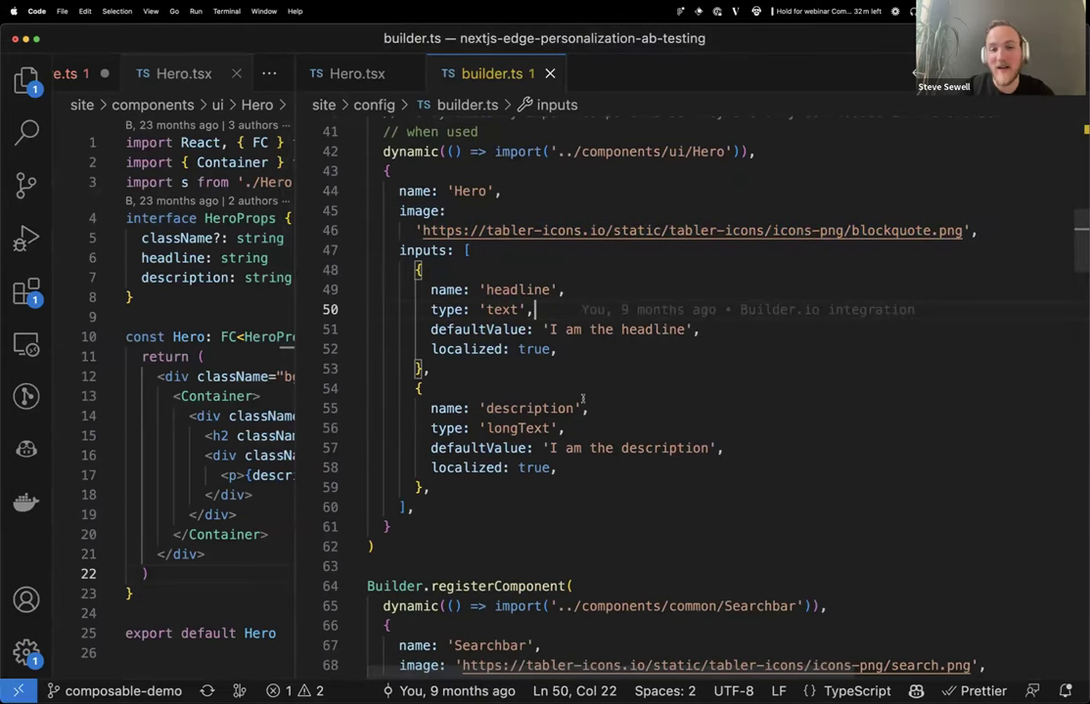
pyautogui.moveTo(296, 454); pyautogui.dragTo(560, 454)
pyautogui.click(326, 510)
pyautogui.hscroll(3, 327, 510)
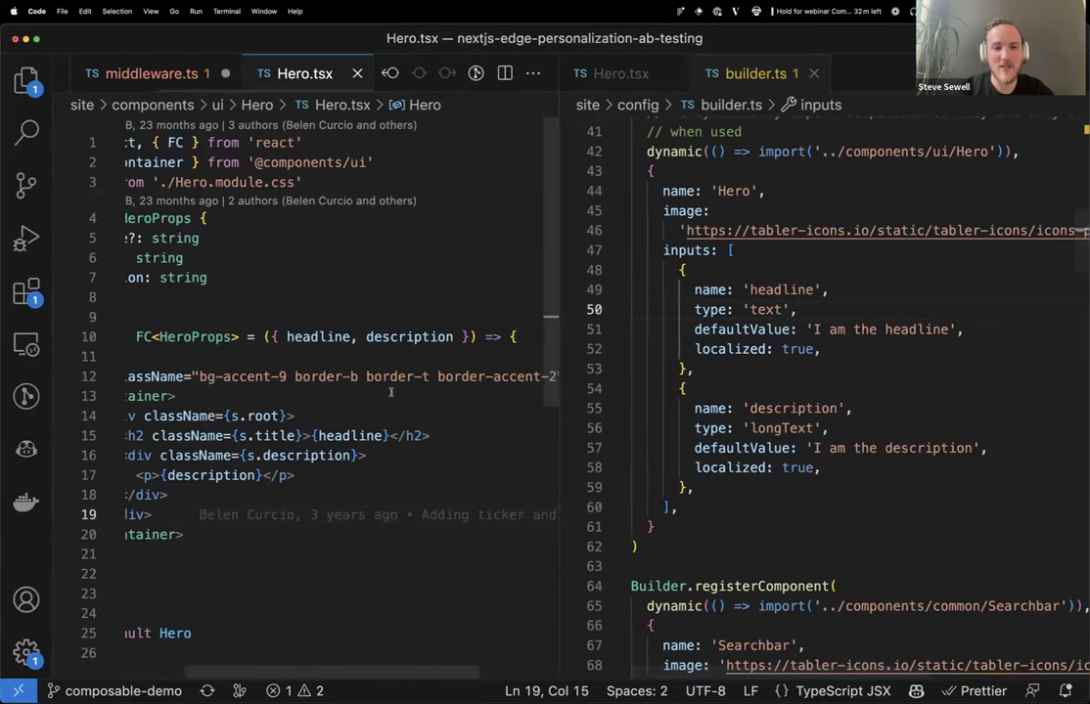
pyautogui.doubleClick(317, 337)
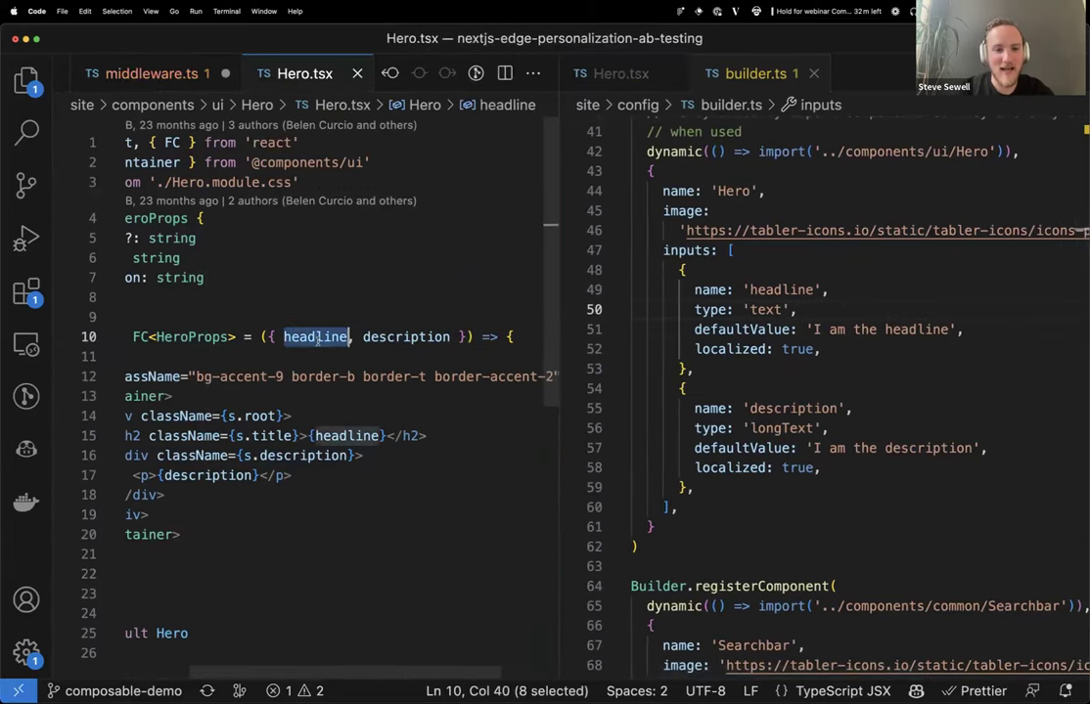
pyautogui.doubleClick(406, 337)
pyautogui.hscroll(2, 764, 478)
pyautogui.hscroll(-2, 764, 478)
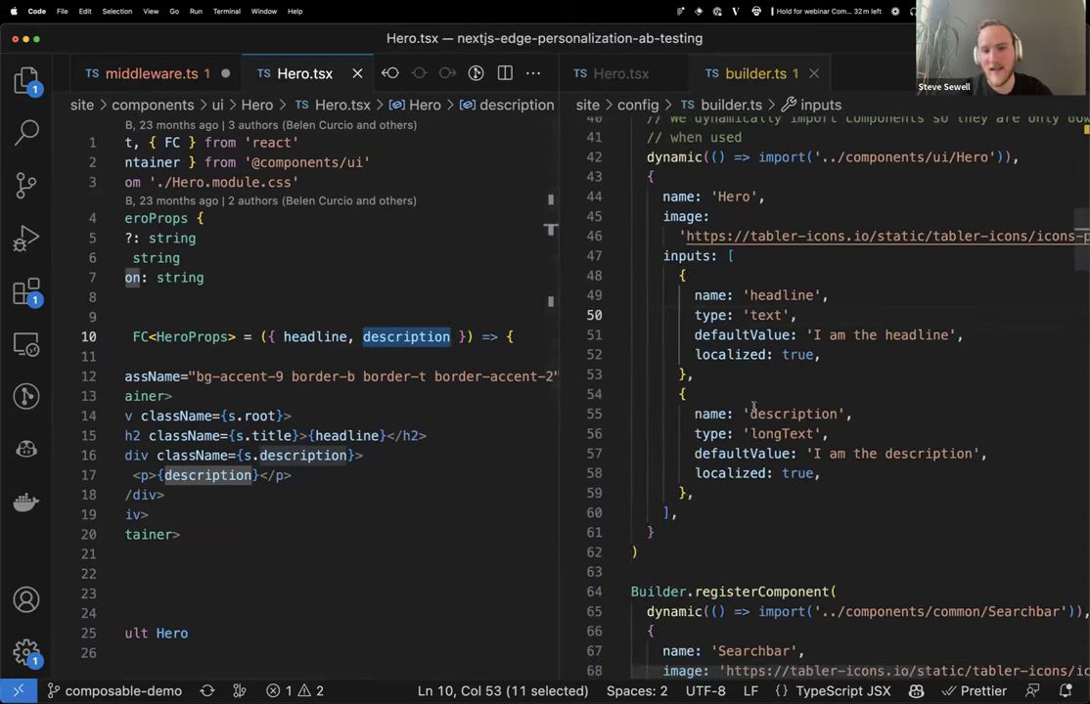
# Examine the Hero inputs in builder.ts, highlighting the headline's name, type, defaultValue and localized settings and the description input.
pyautogui.moveTo(655, 315); pyautogui.dragTo(857, 296)
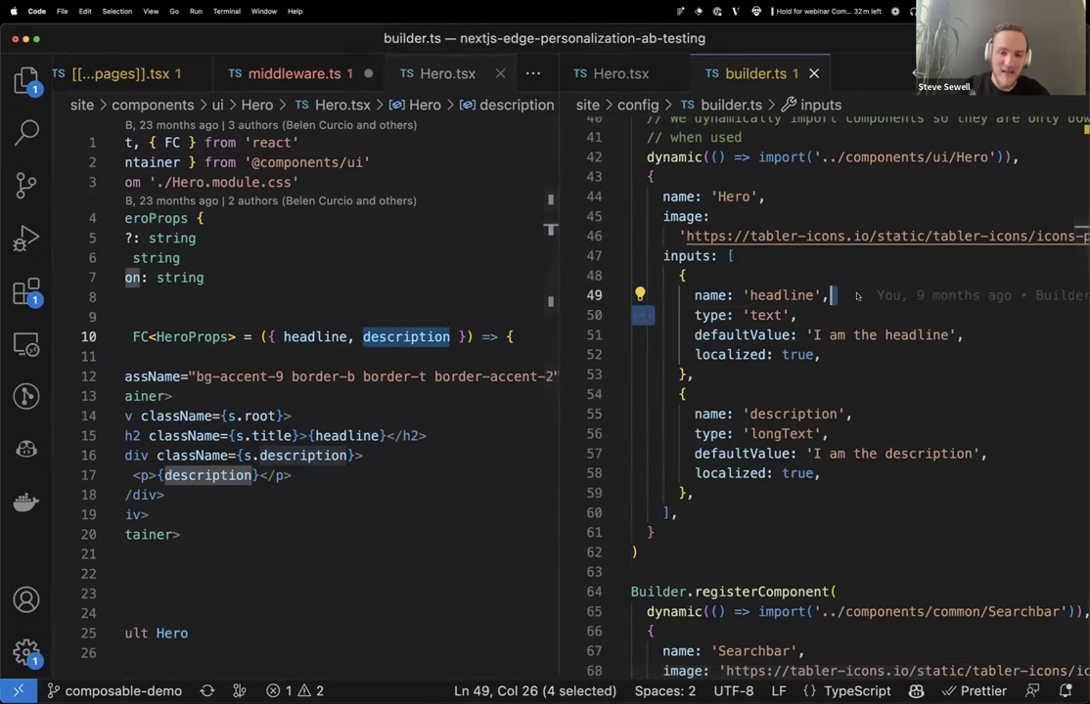
pyautogui.tripleClick(710, 295)
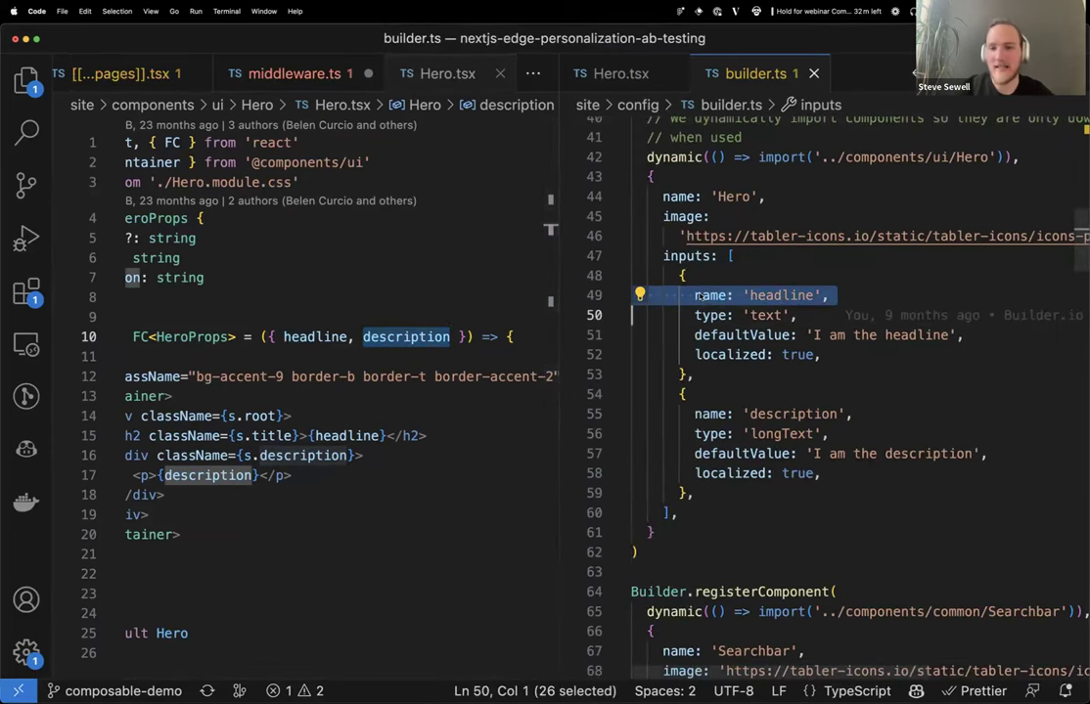
pyautogui.tripleClick(694, 315)
pyautogui.tripleClick(709, 334)
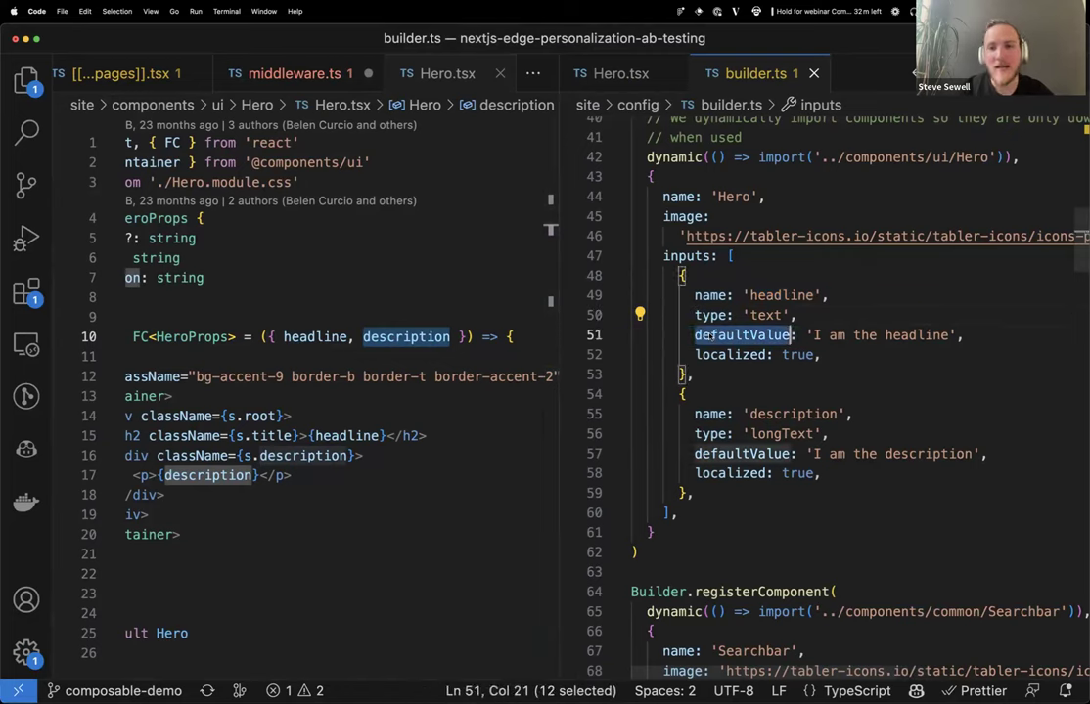
pyautogui.tripleClick(711, 357)
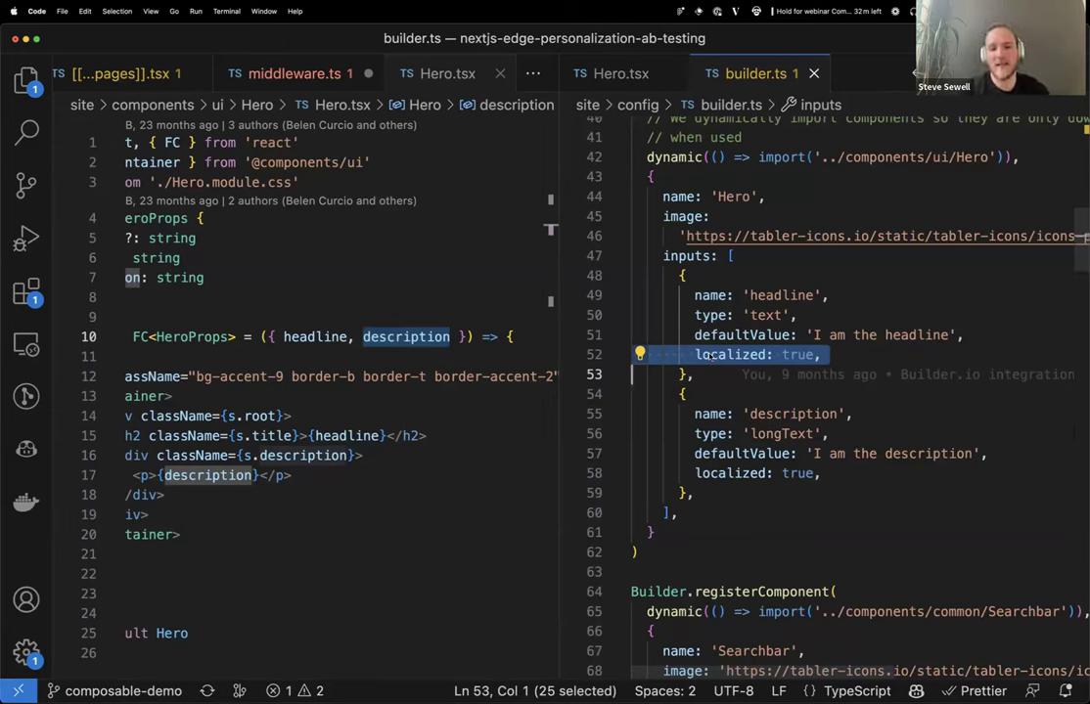
pyautogui.moveTo(664, 414); pyautogui.dragTo(880, 474)
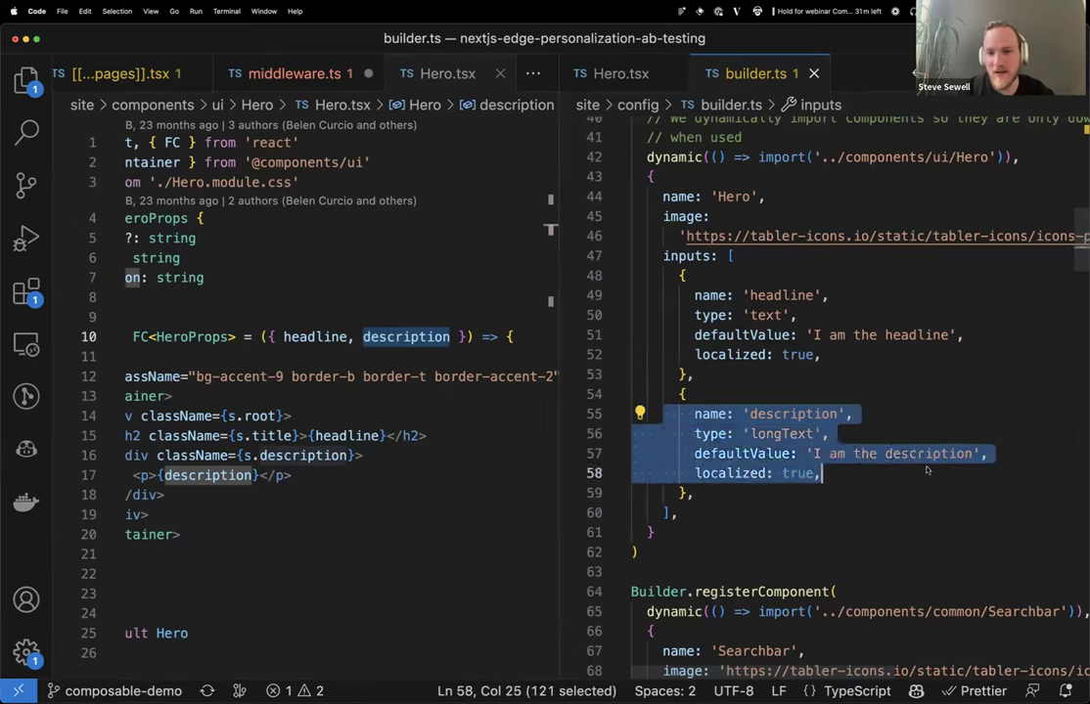
pyautogui.click(784, 503)
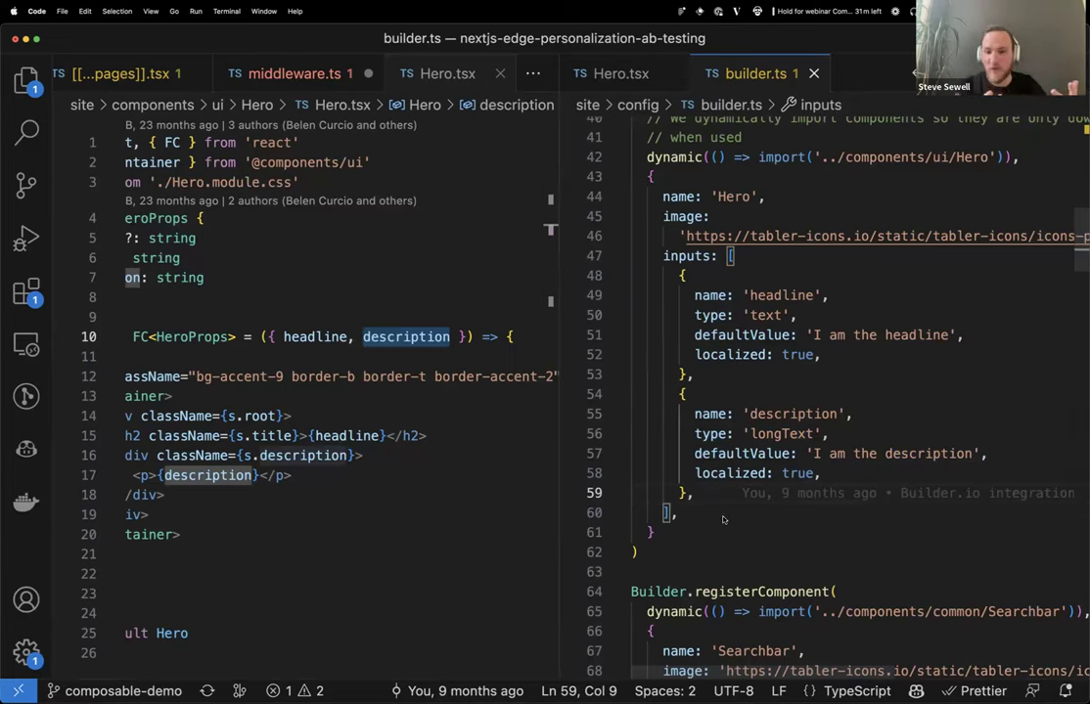
# Duplicate the description div and its paragraph directly below the original in Hero.tsx.
pyautogui.click(294, 574)
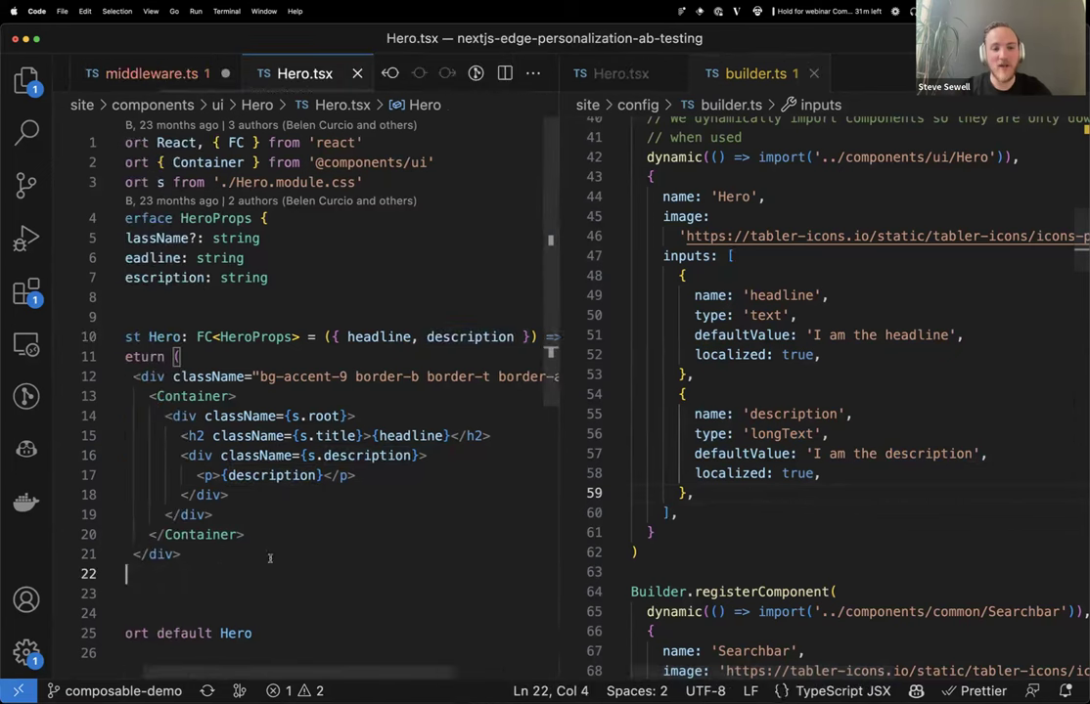
pyautogui.click(431, 478)
pyautogui.moveTo(431, 495); pyautogui.dragTo(206, 456)
pyautogui.hotkey('shift', 'alt', 'Down')
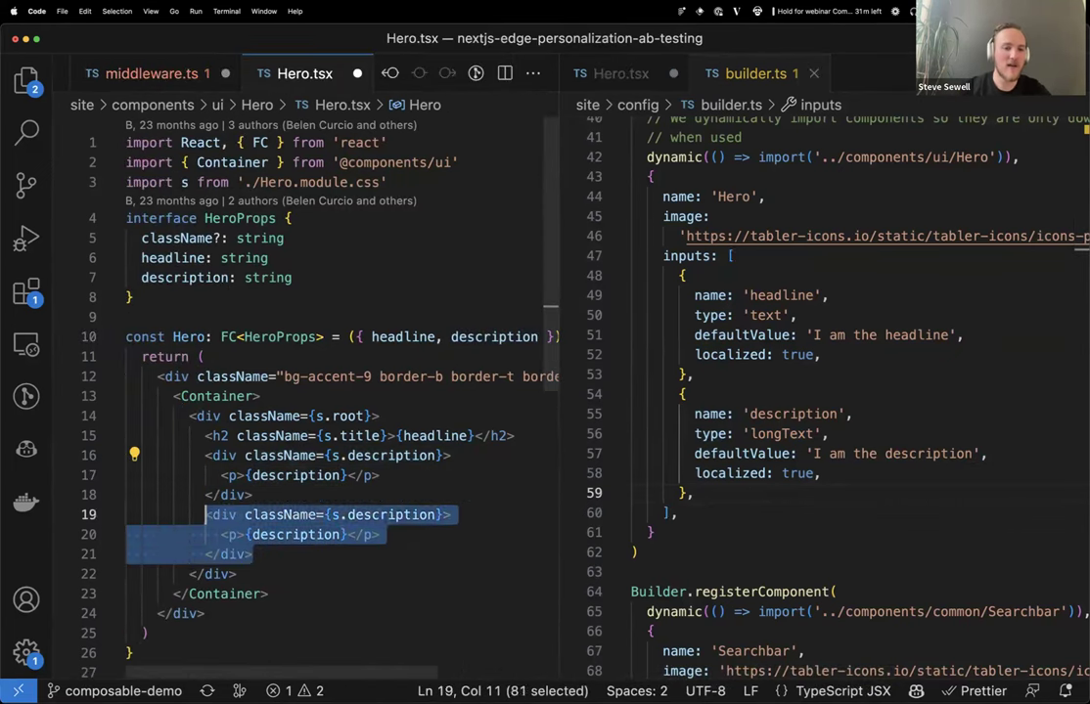
# Change the prop in the duplicated Hero.tsx paragraph to description2.
pyautogui.press('Escape')
pyautogui.click(340, 535)
pyautogui.write('2')
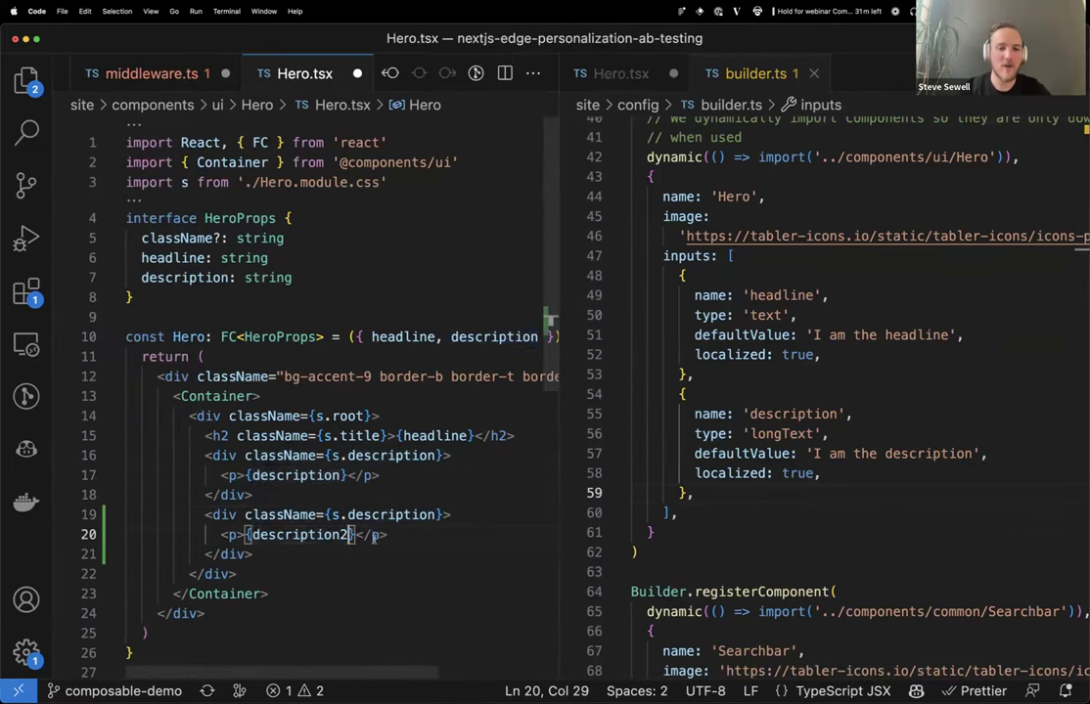
# Add description2 after description in the Hero component's destructured props.
pyautogui.hscroll(3, 381, 383)
pyautogui.click(369, 336)
pyautogui.doubleClick(369, 337)
pyautogui.hotkey('ctrl', 'c')
pyautogui.press('Right')
pyautogui.write(',')
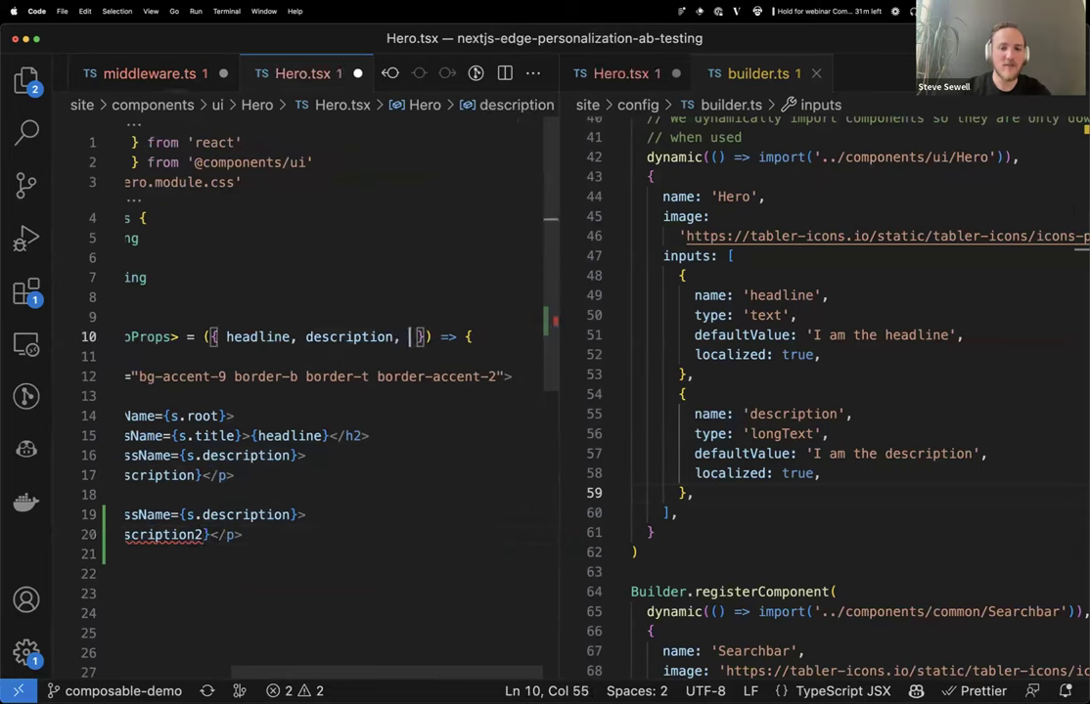
pyautogui.hotkey('ctrl', 'v')
pyautogui.write('2')
pyautogui.hscroll(-3, 348, 450)
pyautogui.click(369, 476)
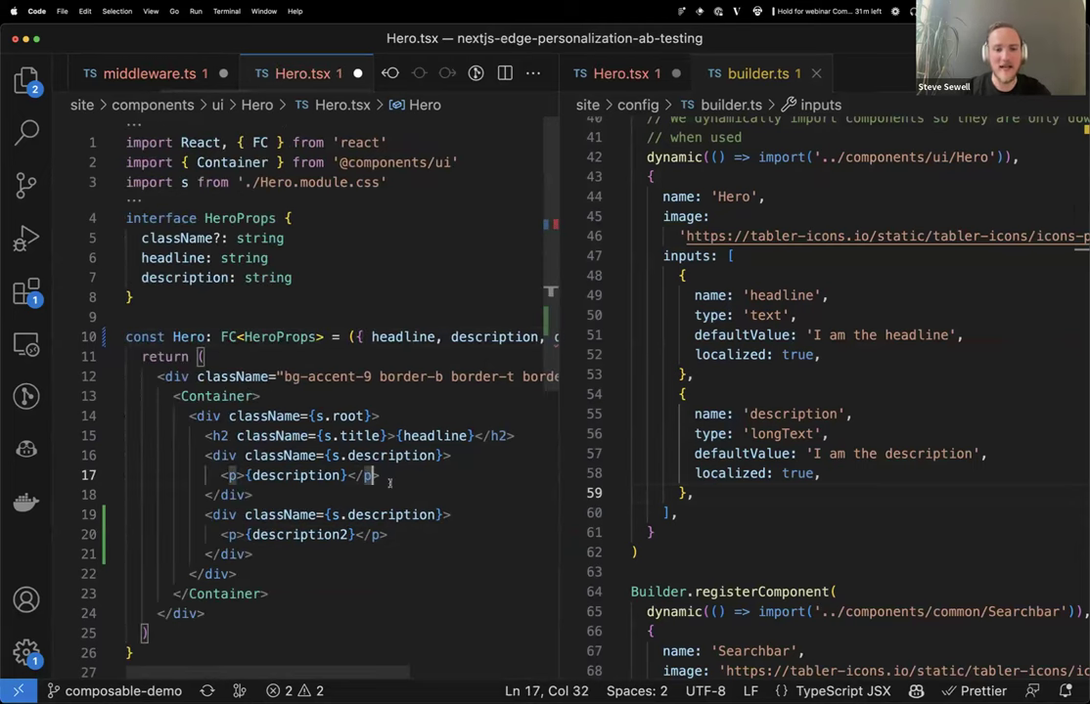
# Duplicate the description line in the HeroProps interface and rename the copy description2, keeping its string type.
pyautogui.moveTo(293, 277); pyautogui.dragTo(127, 278)
pyautogui.press('Right')
pyautogui.hotkey('shift', 'alt', 'Down')
pyautogui.press('Home')
pyautogui.hotkey('alt', 'Right')
pyautogui.write('w')
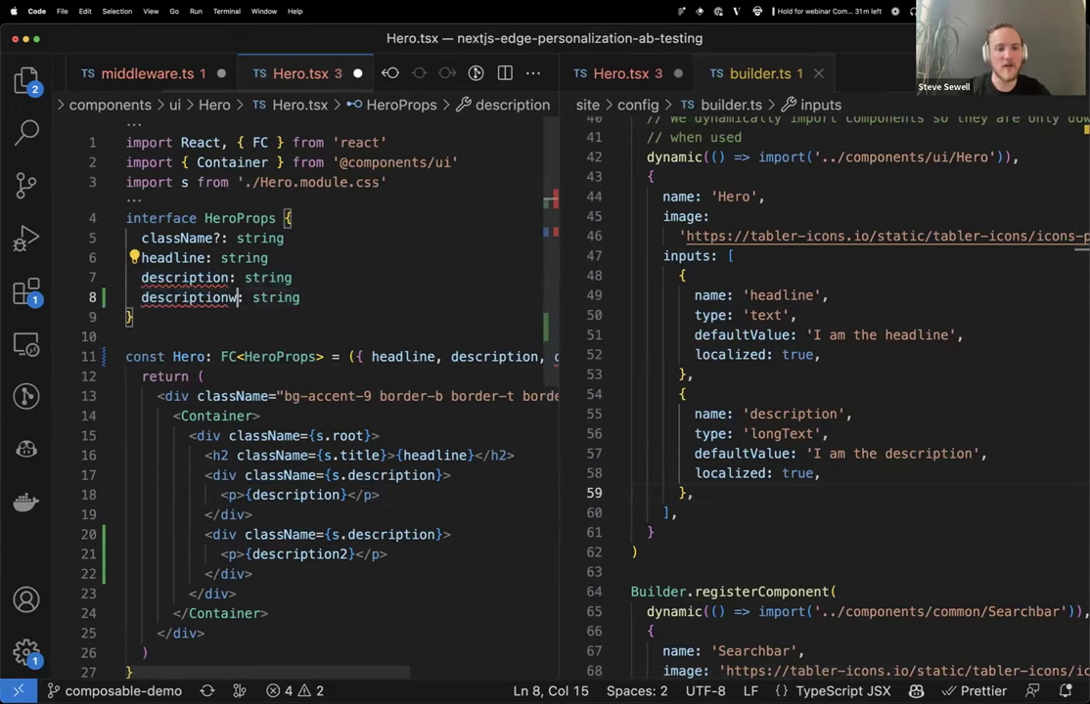
pyautogui.press('BackSpace')
pyautogui.write('2')
# Duplicate the Hero's description input object in builder.ts and name the copy description2.
pyautogui.moveTo(694, 493); pyautogui.dragTo(682, 393)
pyautogui.hotkey('shift', 'alt', 'Down')
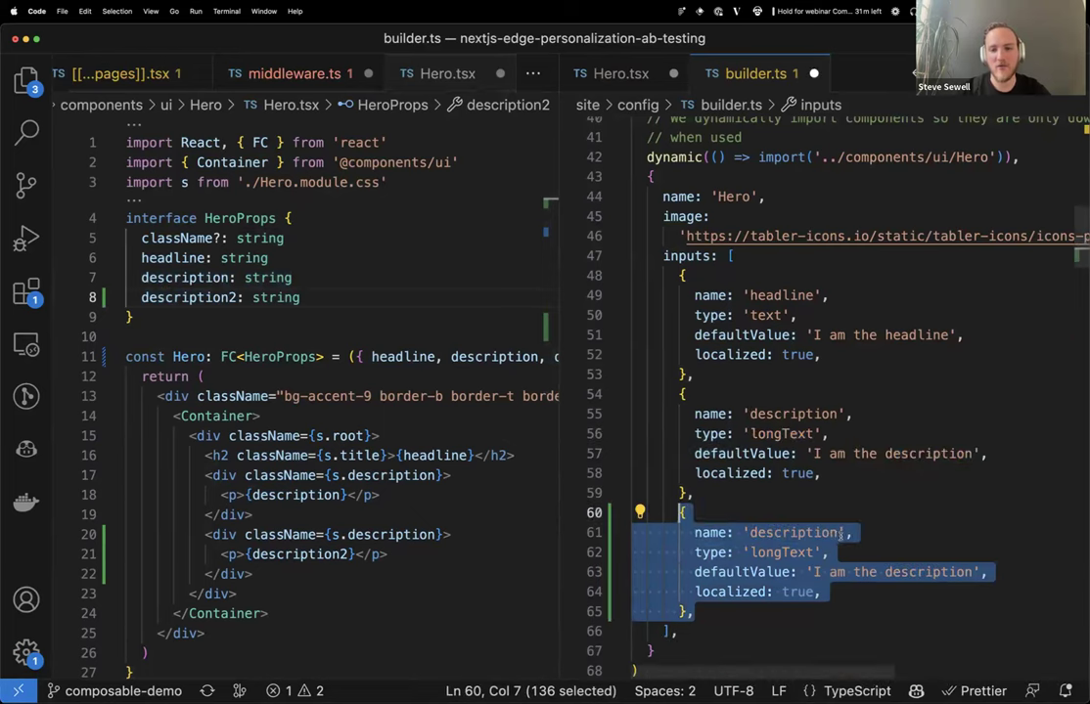
pyautogui.click(838, 533)
pyautogui.write('2')
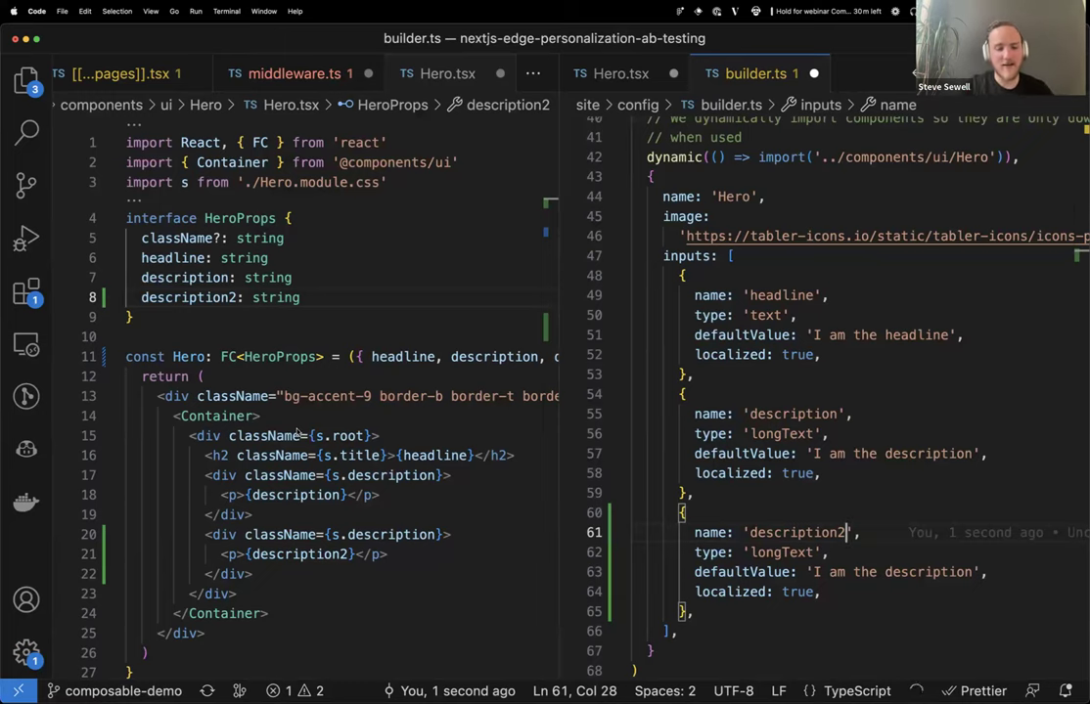
# Switch to the Builder.io Homepage editor in Chrome.
pyautogui.press('super+Tab')
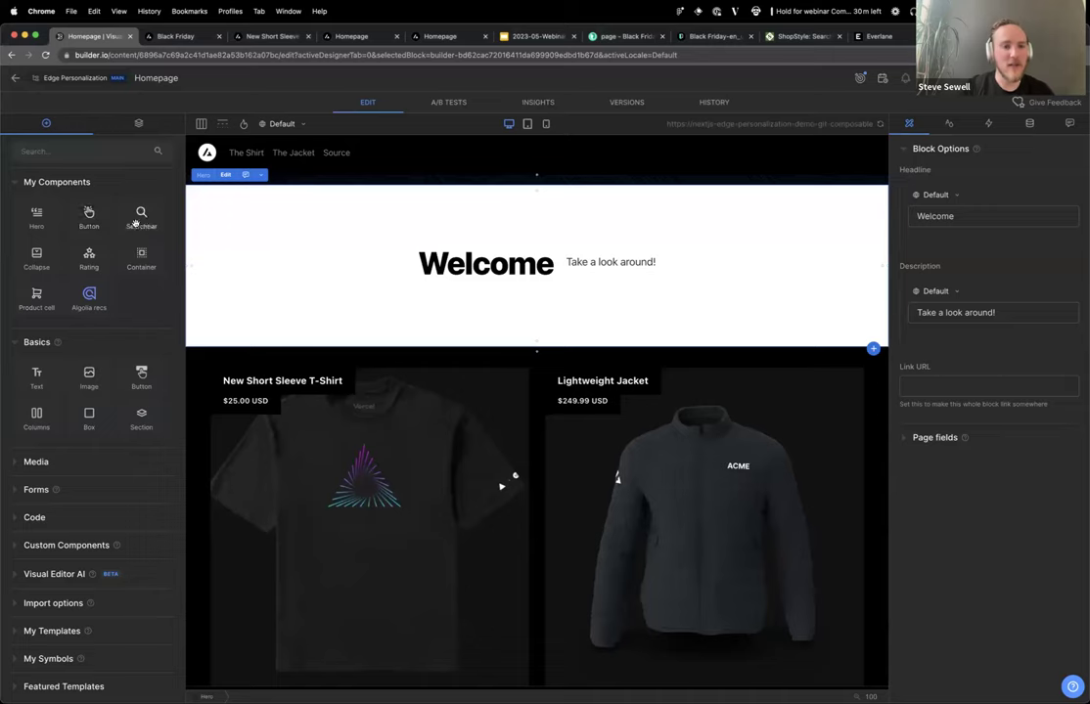
# Delete the product content beneath the Welcome hero and undo the deletion.
pyautogui.click(548, 404)
pyautogui.click(531, 404)
pyautogui.press('Delete')
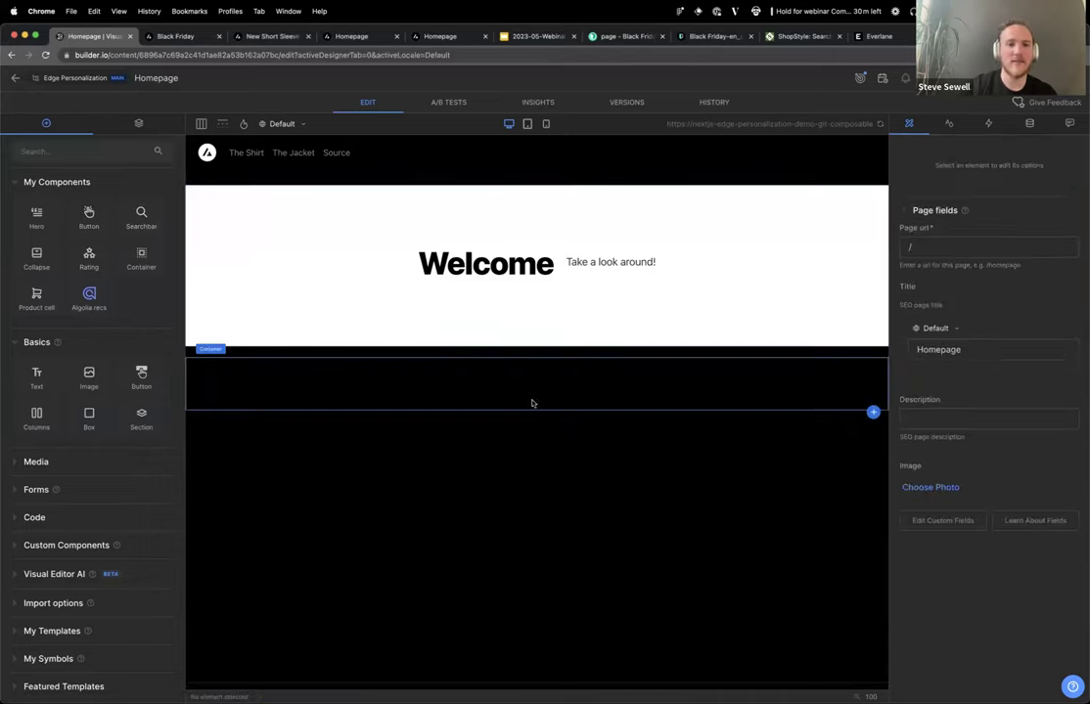
pyautogui.click(329, 364)
pyautogui.hotkey('ctrl', 'z')
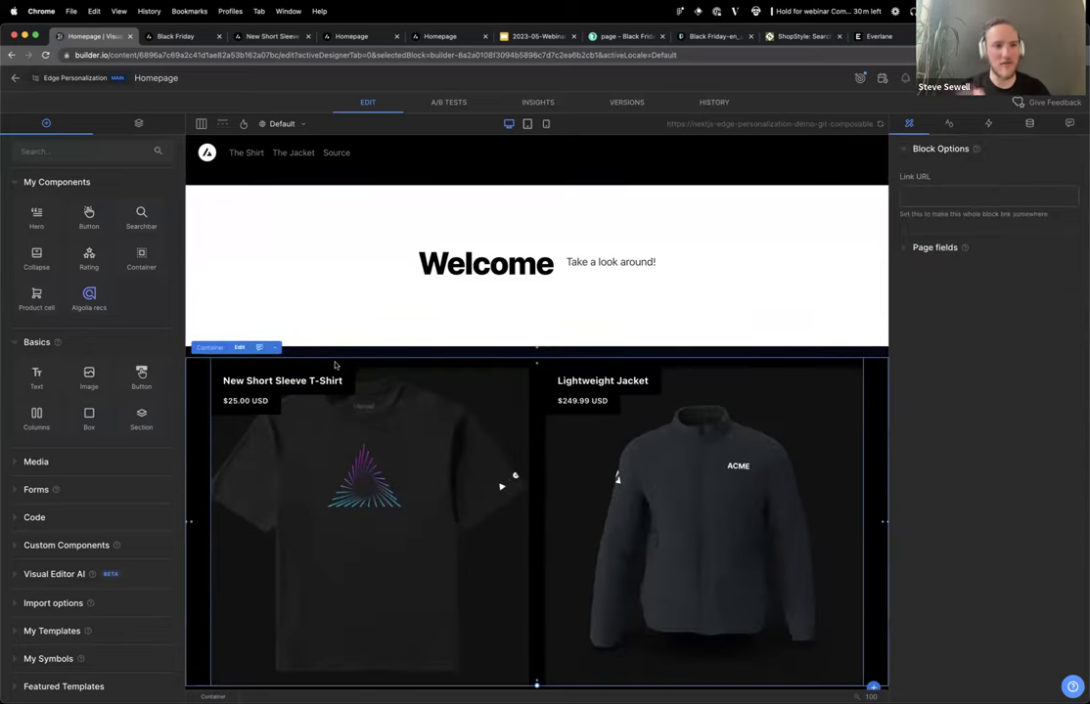
# Open the Black Friday page from the content list and check the block options of its Algolia recs row.
pyautogui.click(15, 77)
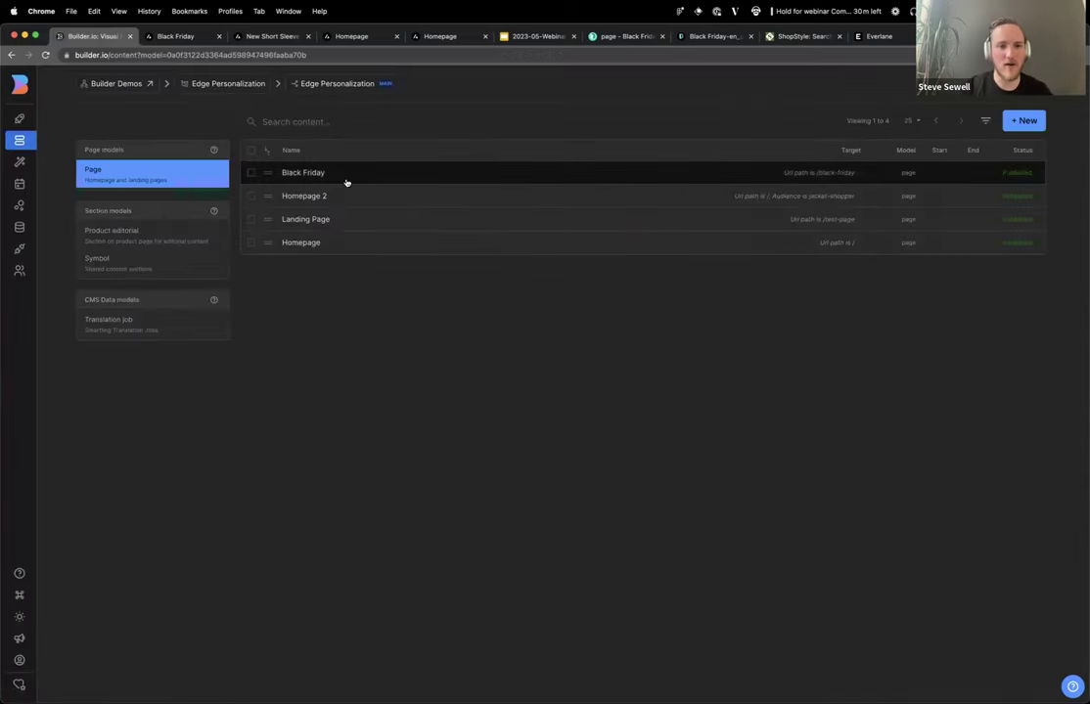
pyautogui.click(343, 174)
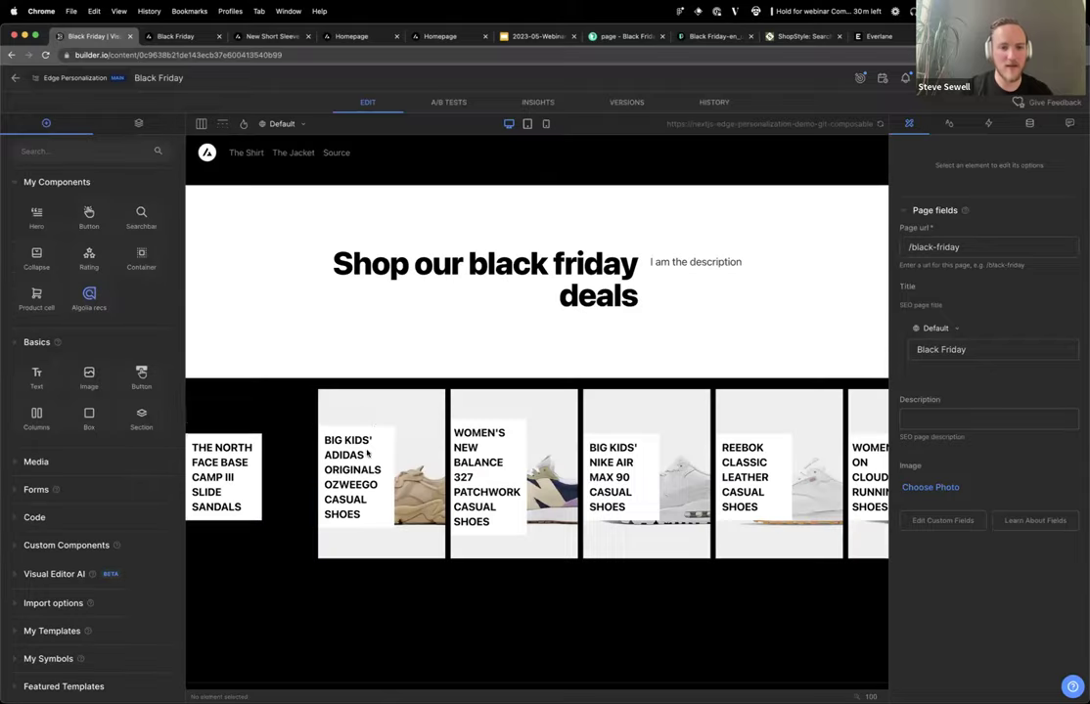
pyautogui.click(406, 395)
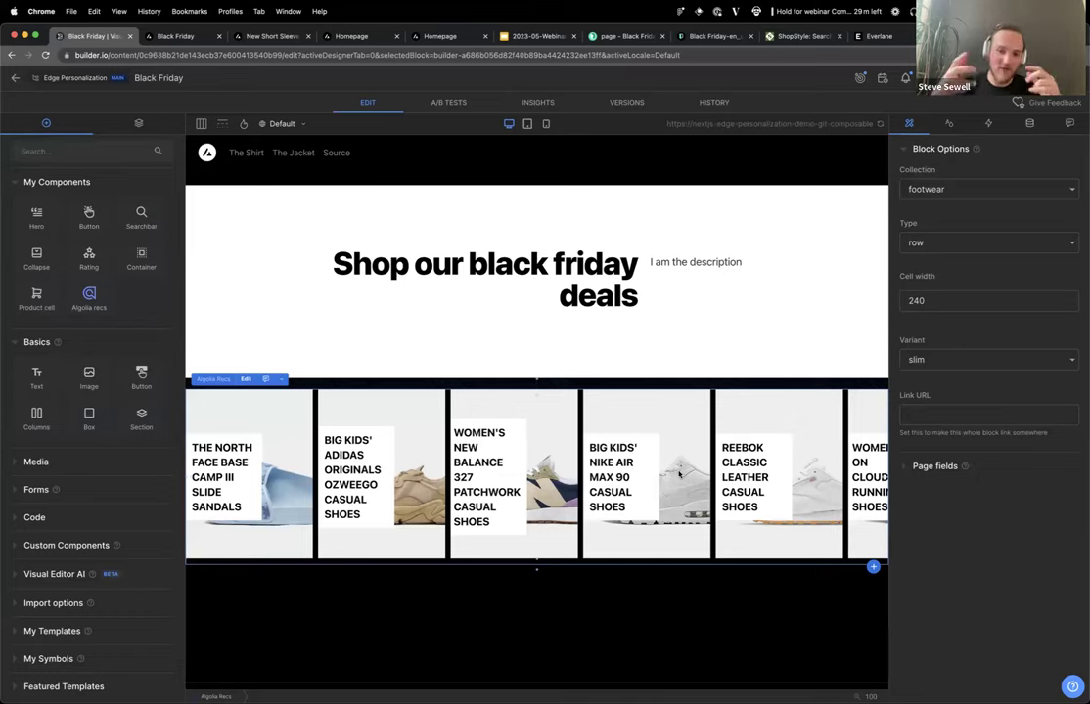
pyautogui.click(332, 626)
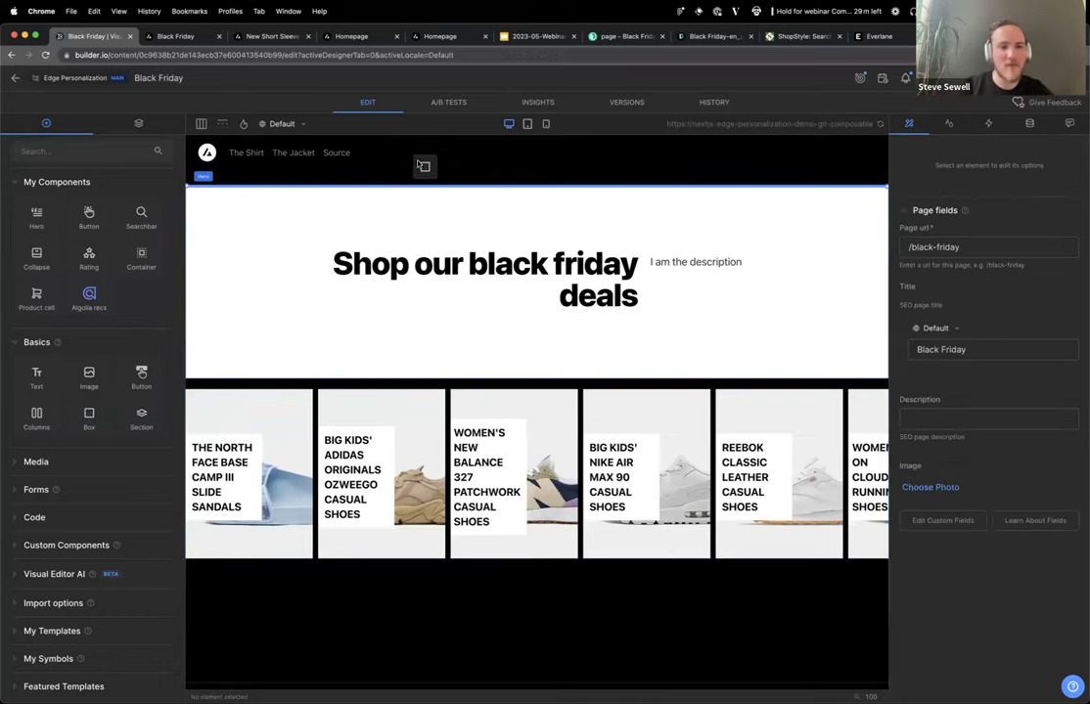
# Add a Box about 406 px high above the hero and fill it with the blue concentric-circles image.
pyautogui.moveTo(423, 166); pyautogui.dragTo(377, 187)
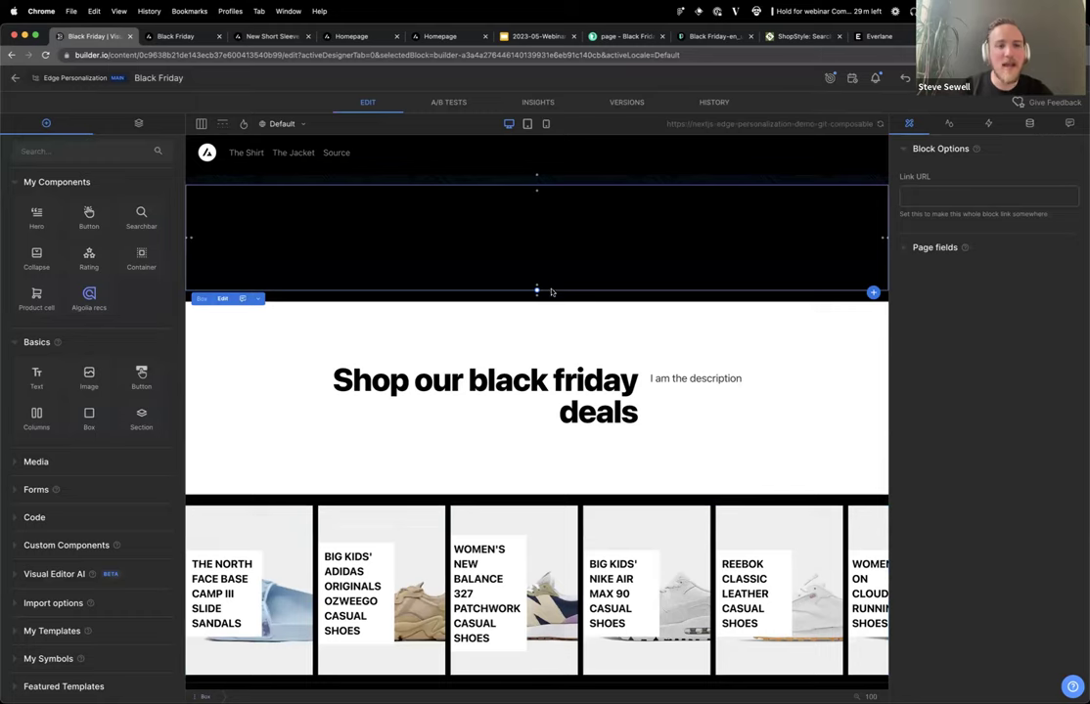
pyautogui.moveTo(536, 289); pyautogui.dragTo(536, 399)
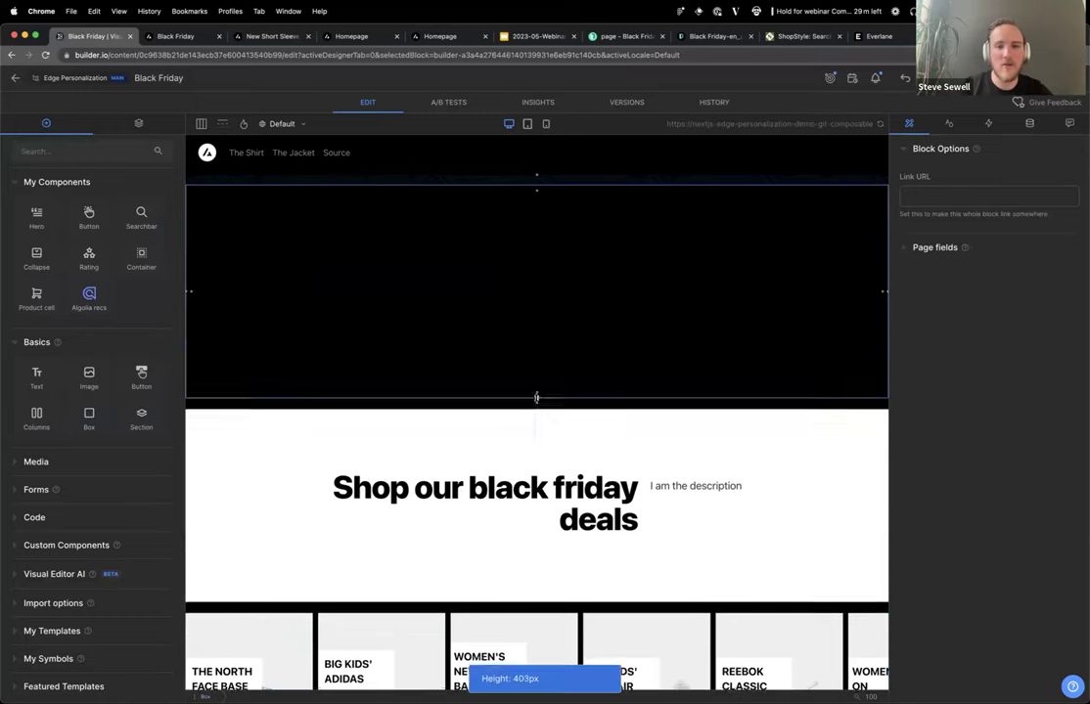
pyautogui.click(959, 124)
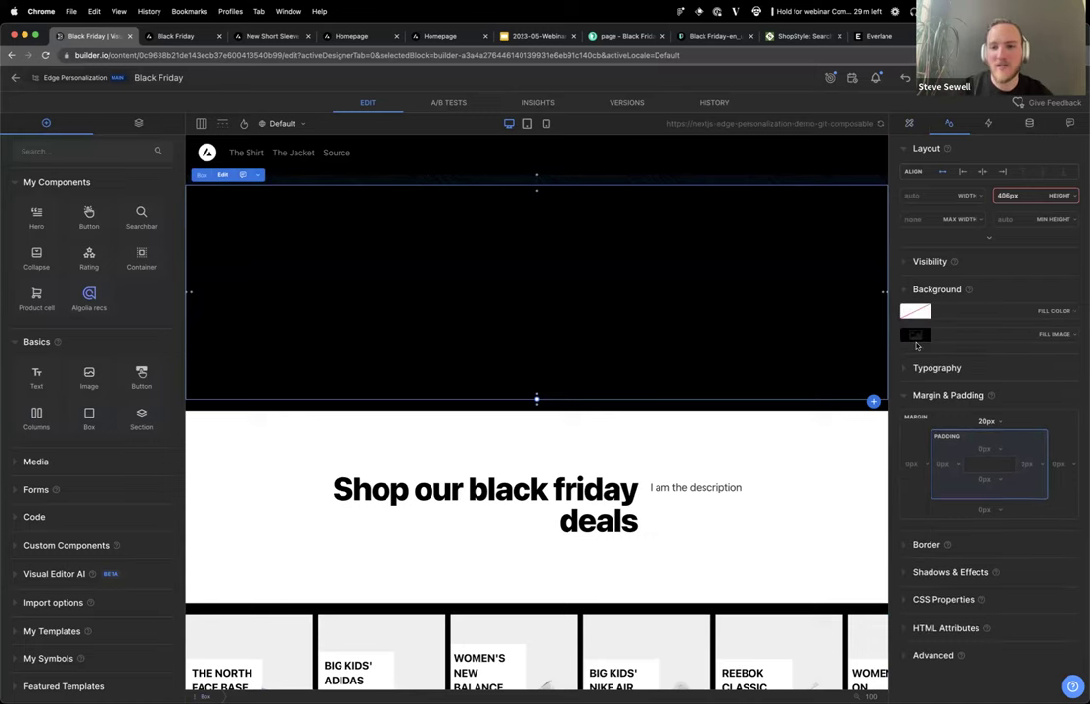
pyautogui.click(915, 337)
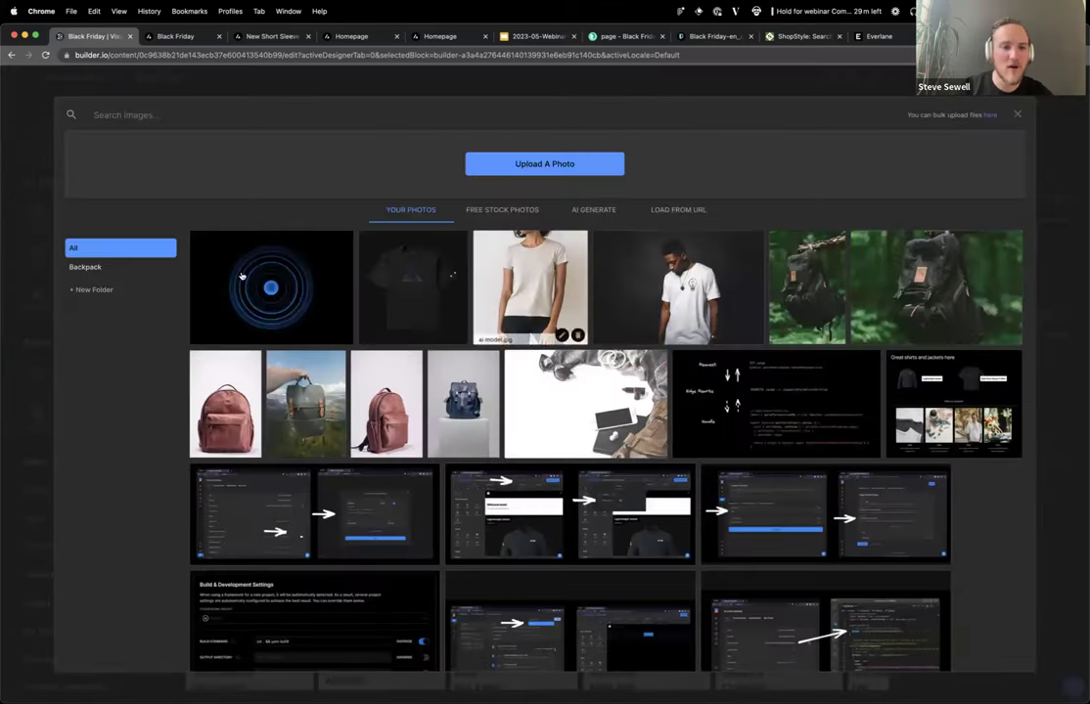
pyautogui.click(241, 277)
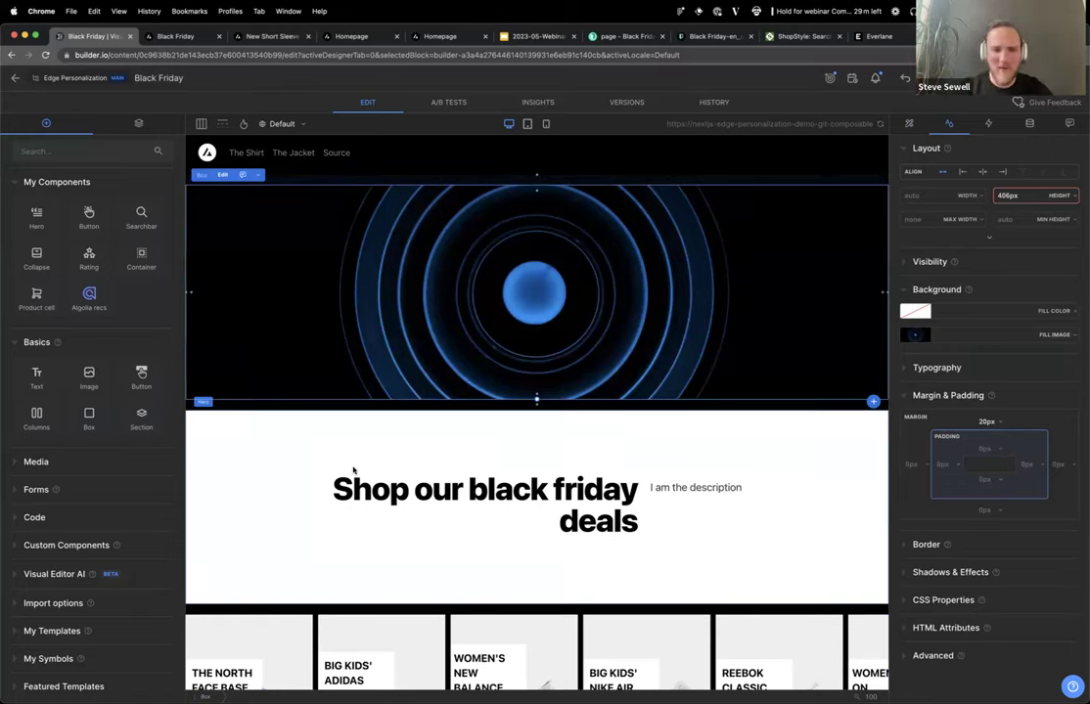
# Delete the "Shop our black friday deals" hero block below the circles banner.
pyautogui.click(375, 539)
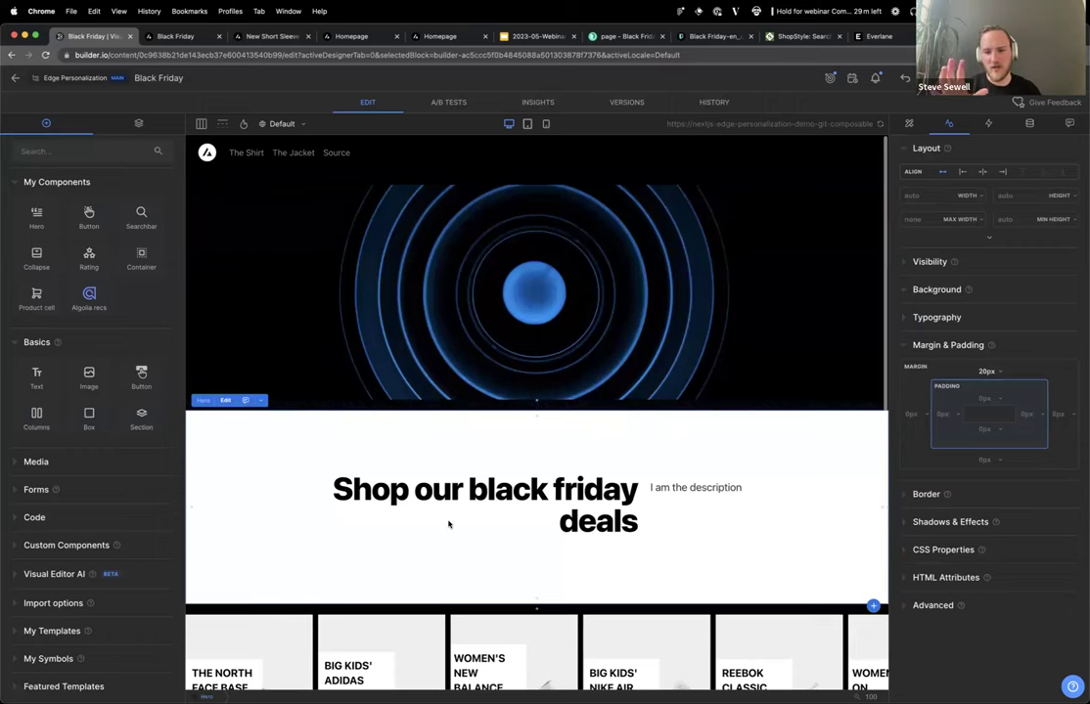
pyautogui.scroll(-3, 472, 519)
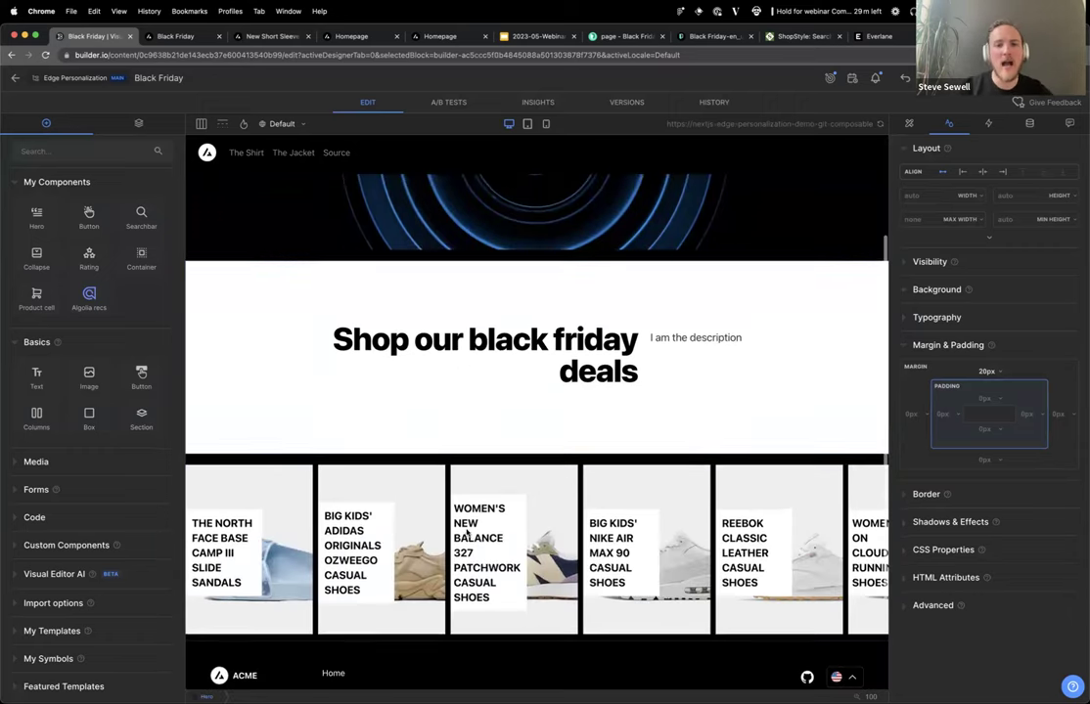
pyautogui.scroll(-1, 460, 419)
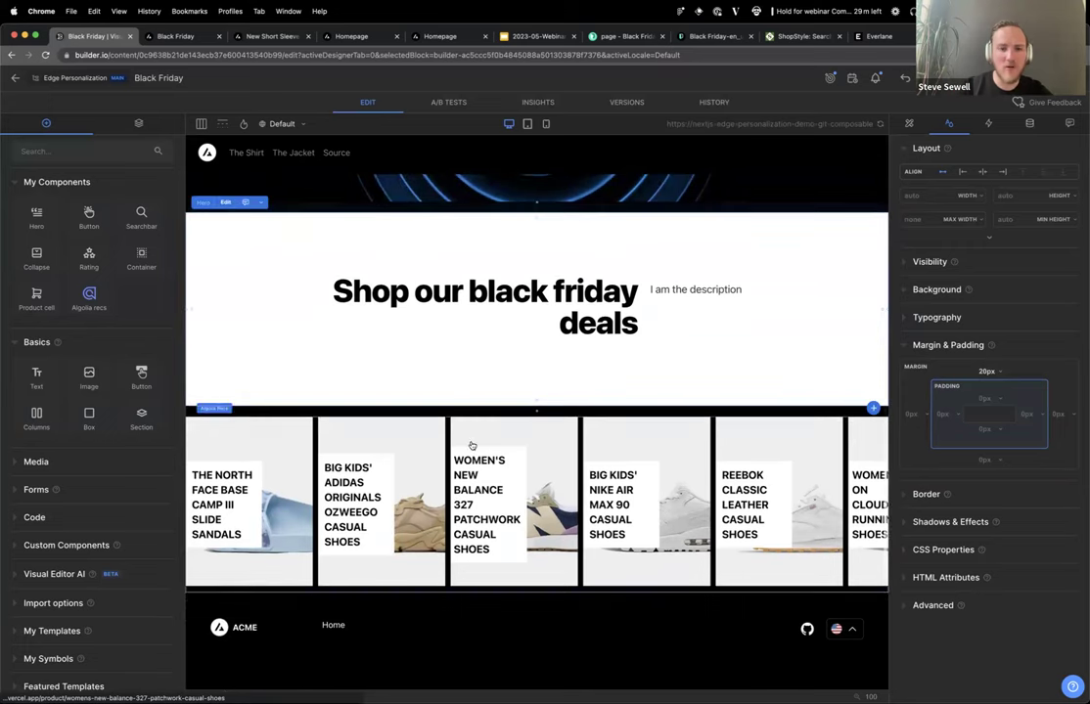
pyautogui.scroll(-1, 455, 345)
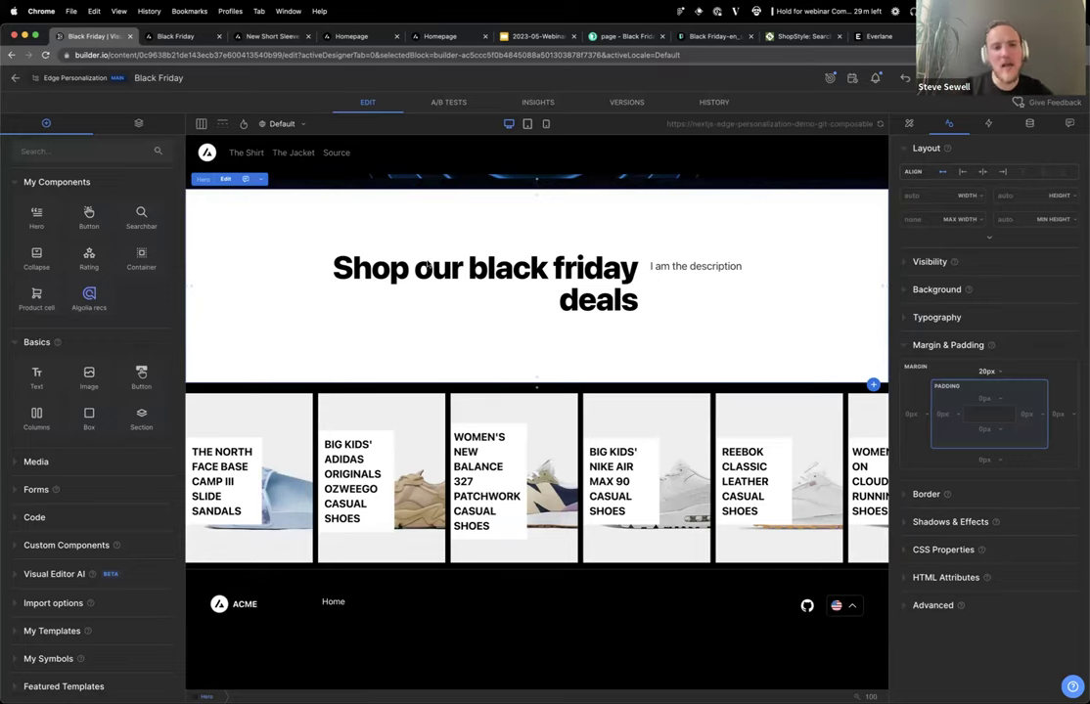
pyautogui.press('Delete')
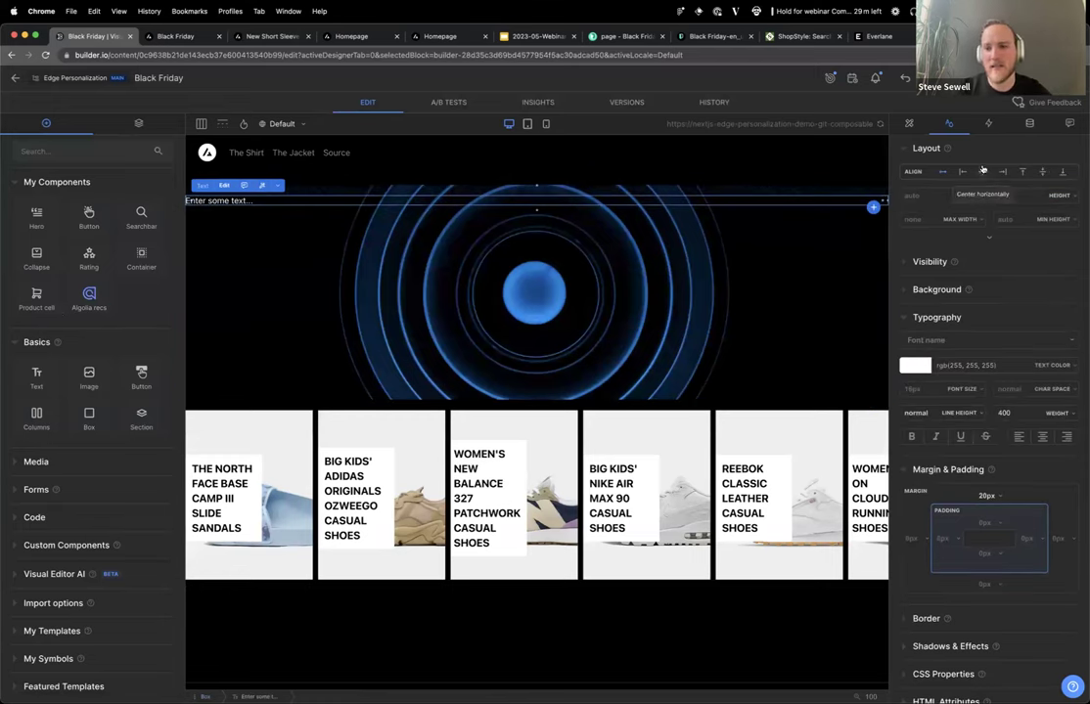
# Center the banner's text block horizontally and set its text to "Shop our black friday special deals".
pyautogui.click(982, 172)
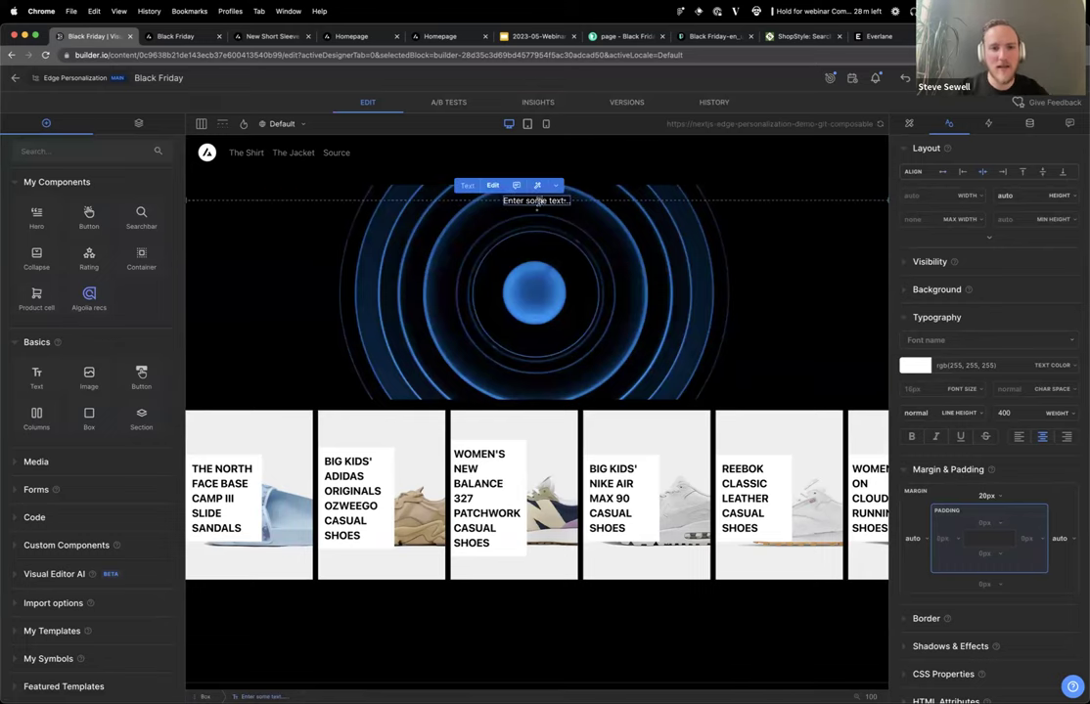
pyautogui.doubleClick(537, 201)
pyautogui.hotkey('ctrl', 'a')
pyautogui.write('Shop our black friday special deals')
pyautogui.press('Escape')
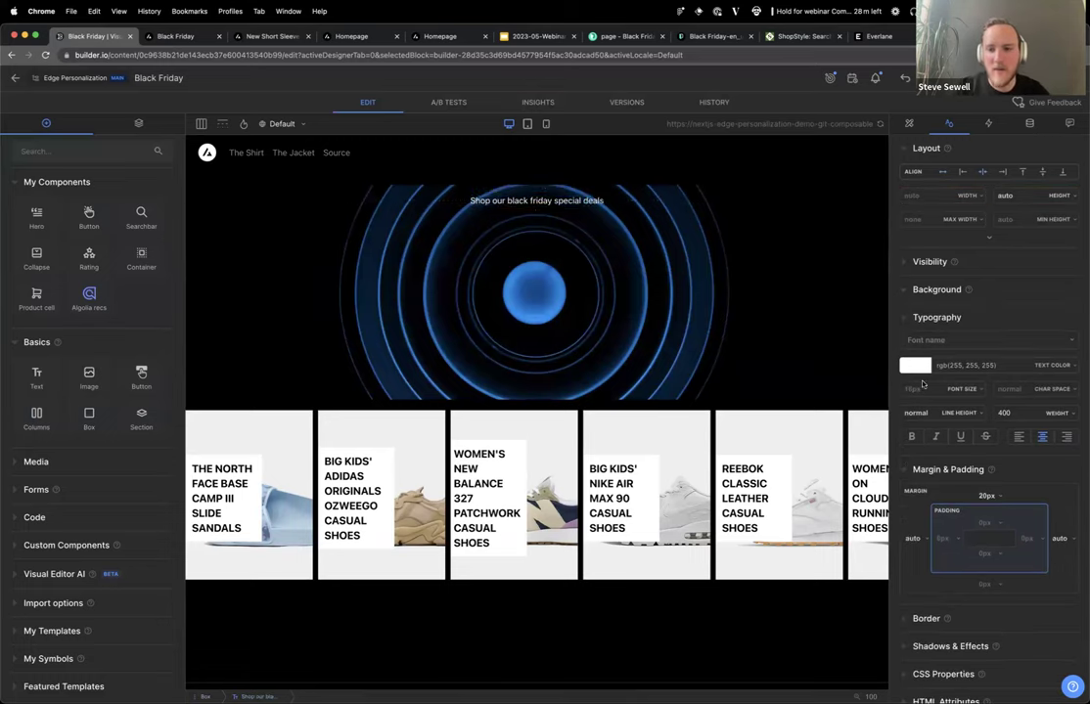
# Set the banner headline's font size to 50 px and its top margin to 66 px.
pyautogui.write('83')
pyautogui.moveTo(986, 496); pyautogui.dragTo(986, 455)
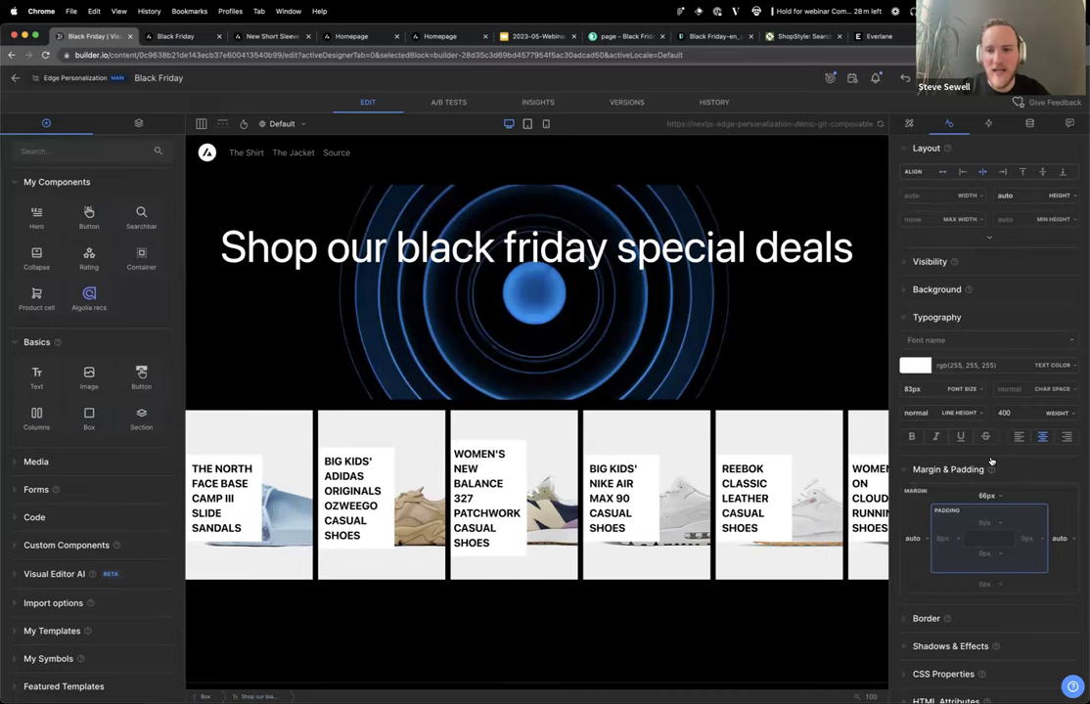
pyautogui.moveTo(912, 389); pyautogui.dragTo(915, 421)
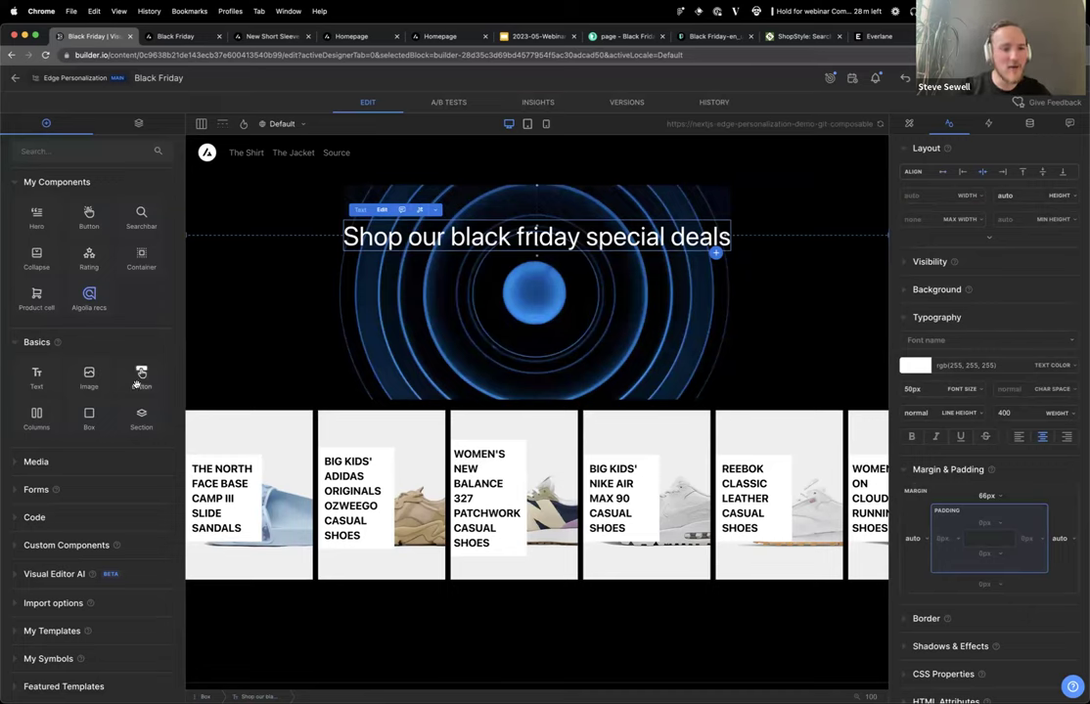
# Add a Form block beneath the banner headline and center it horizontally.
pyautogui.click(35, 490)
pyautogui.scroll(-2, 63, 472)
pyautogui.moveTo(37, 442); pyautogui.dragTo(415, 251)
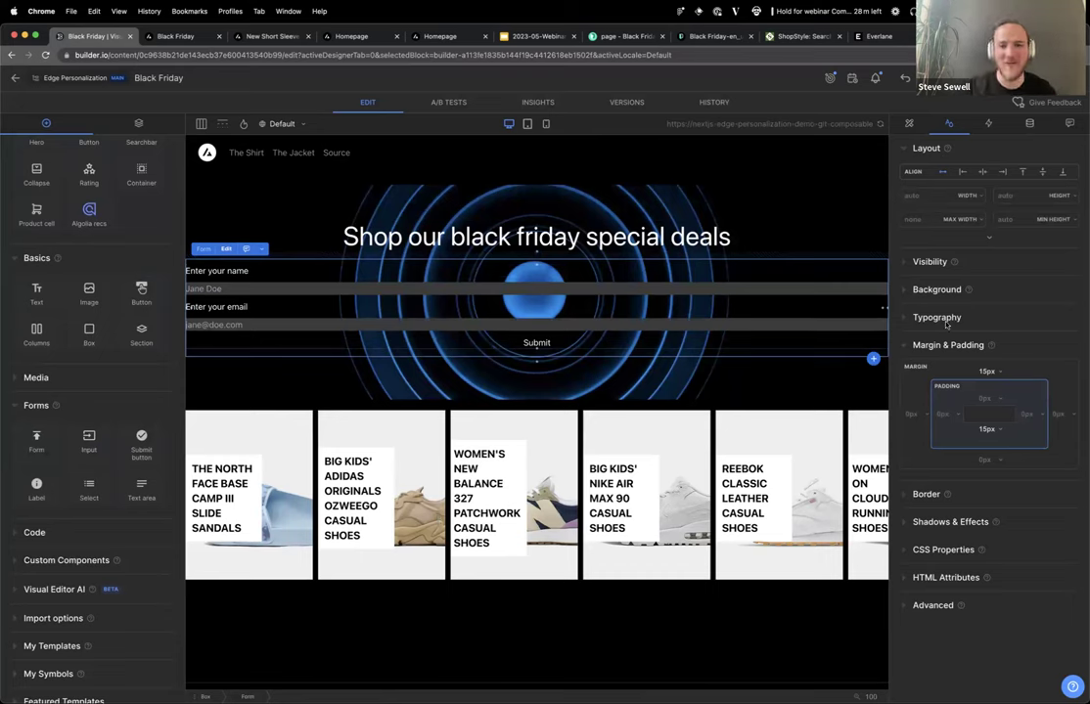
pyautogui.click(982, 172)
pyautogui.click(685, 254)
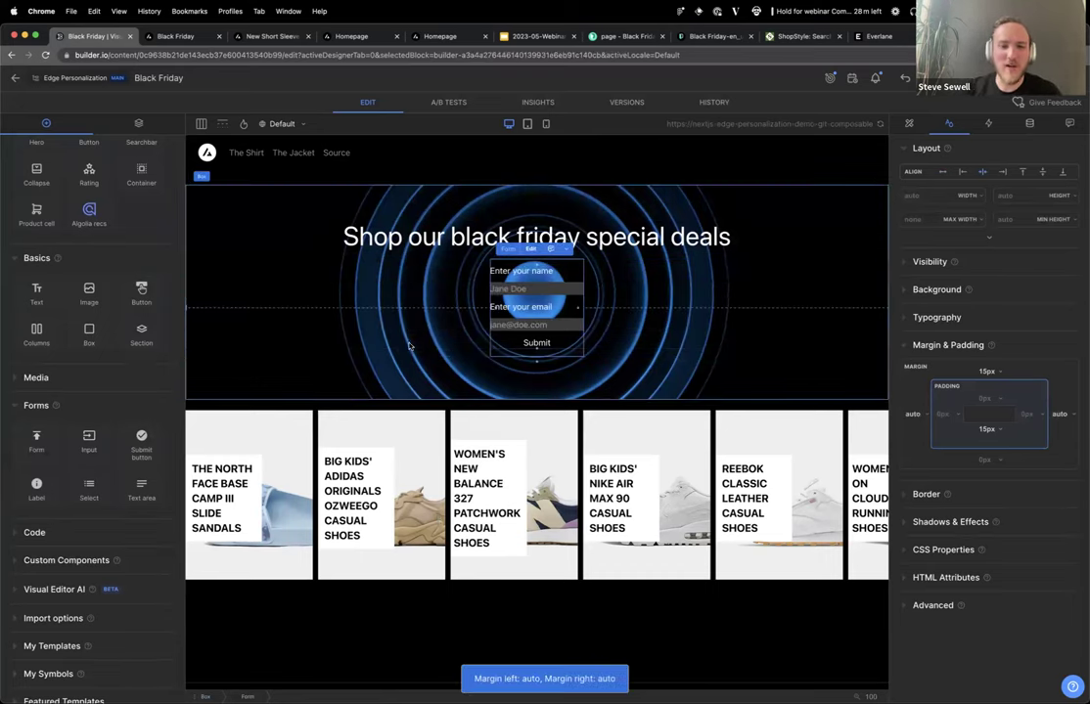
pyautogui.click(518, 288)
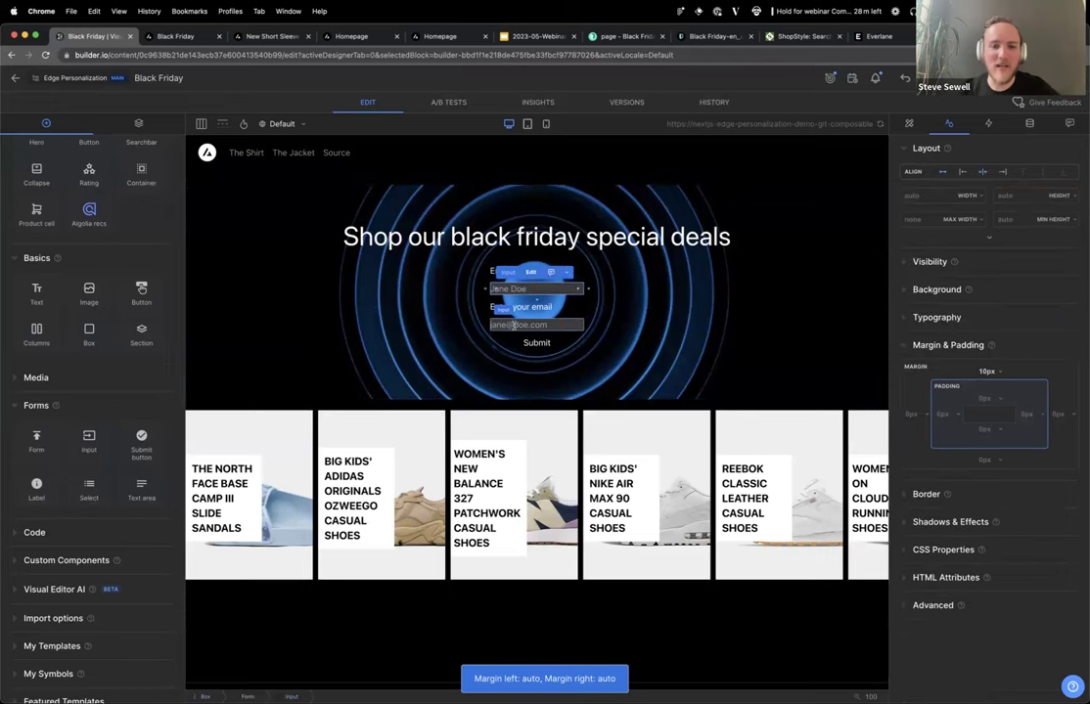
pyautogui.click(612, 310)
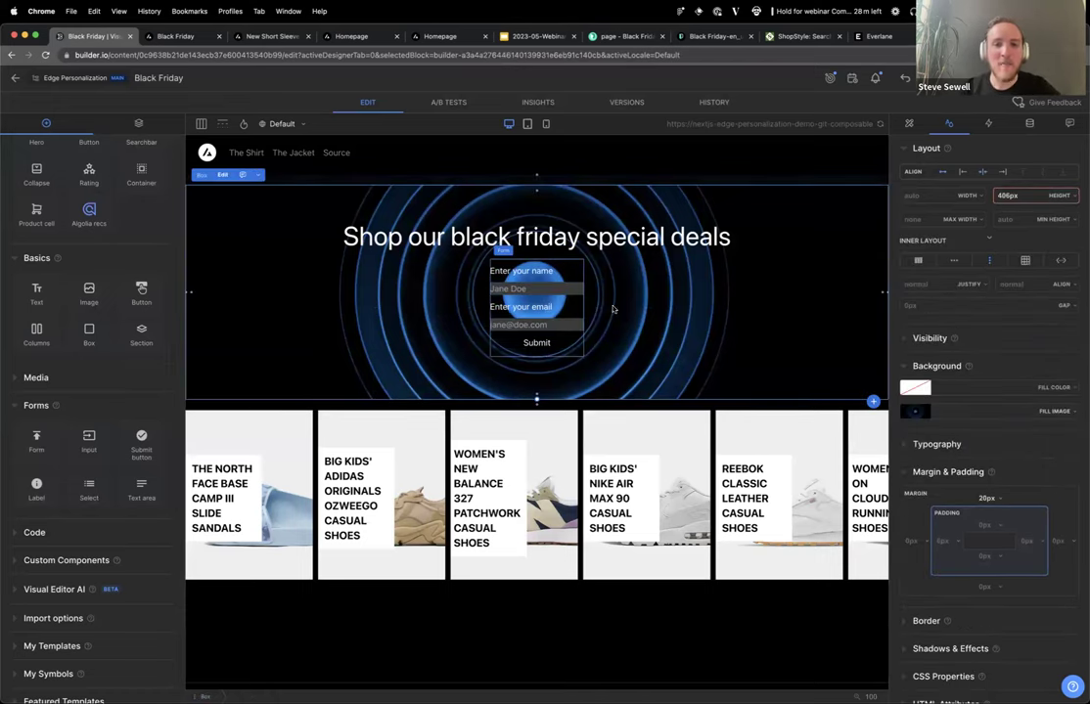
# Give the form's Submit button a white background fill and black text.
pyautogui.click(507, 345)
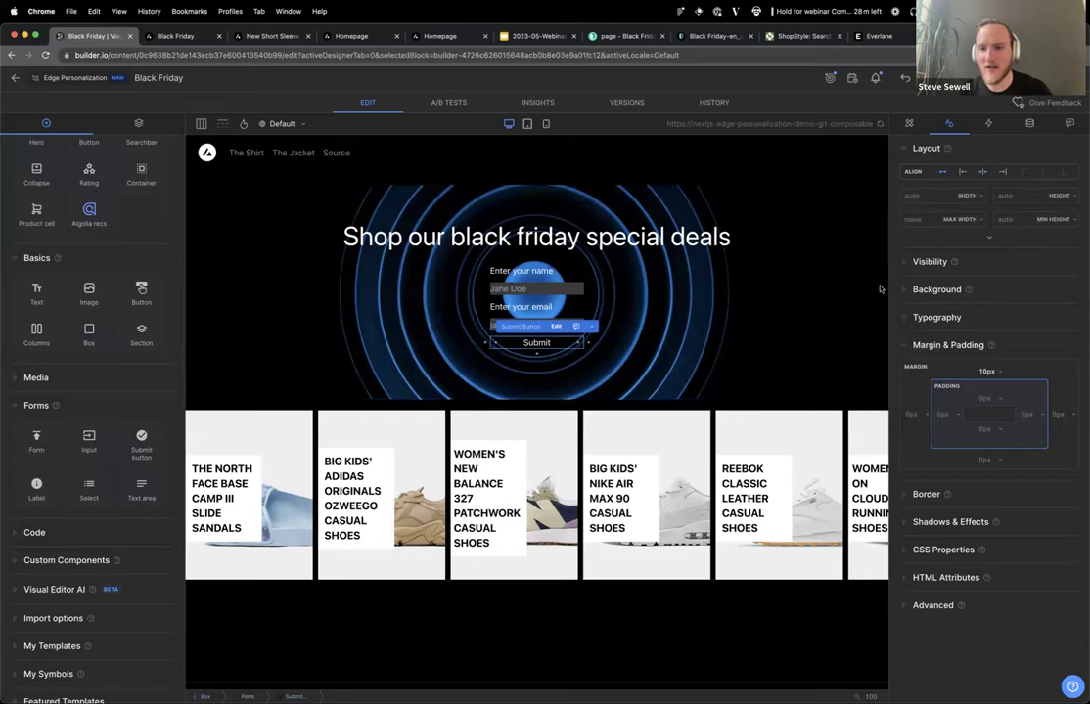
pyautogui.click(768, 251)
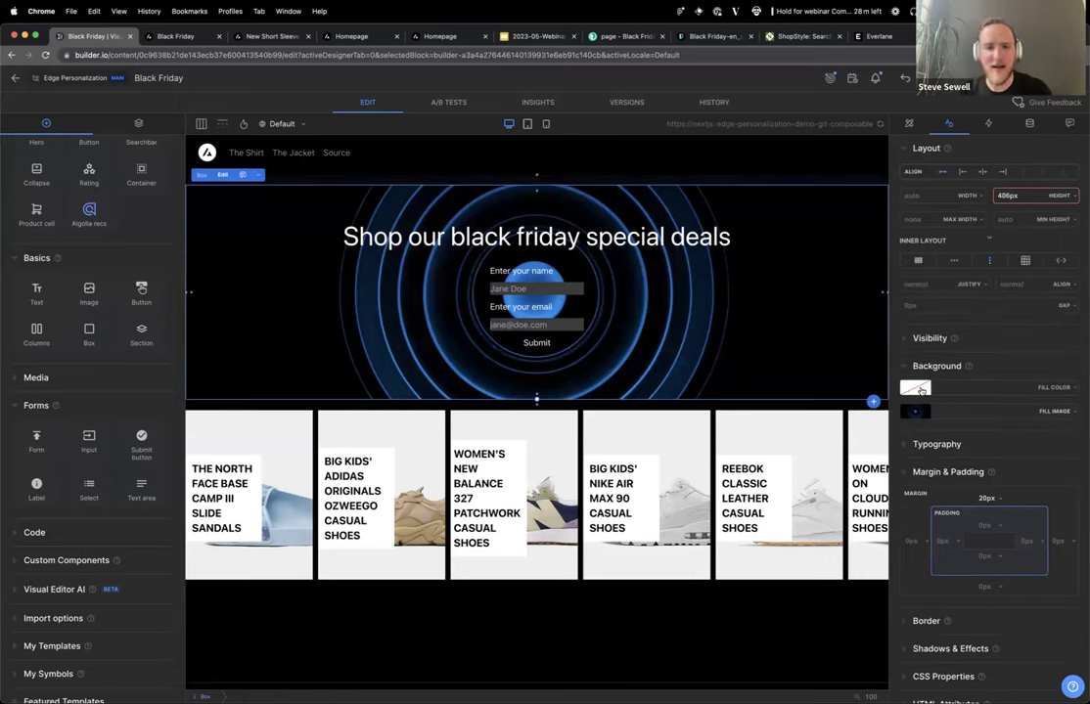
pyautogui.click(544, 342)
pyautogui.click(941, 291)
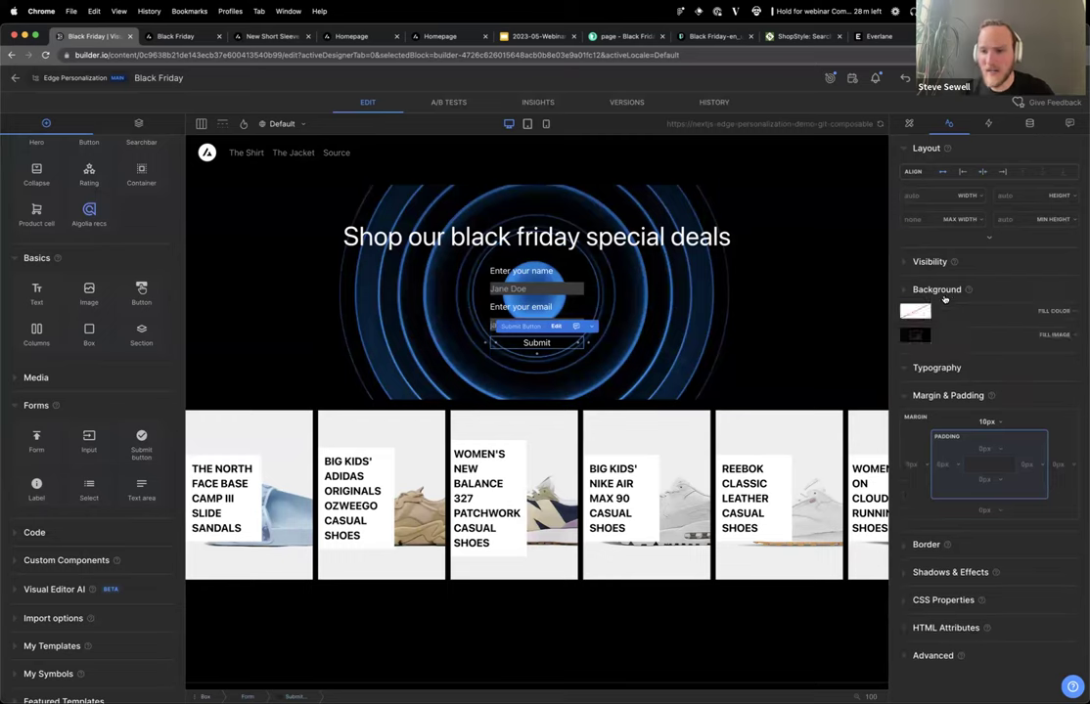
pyautogui.click(919, 313)
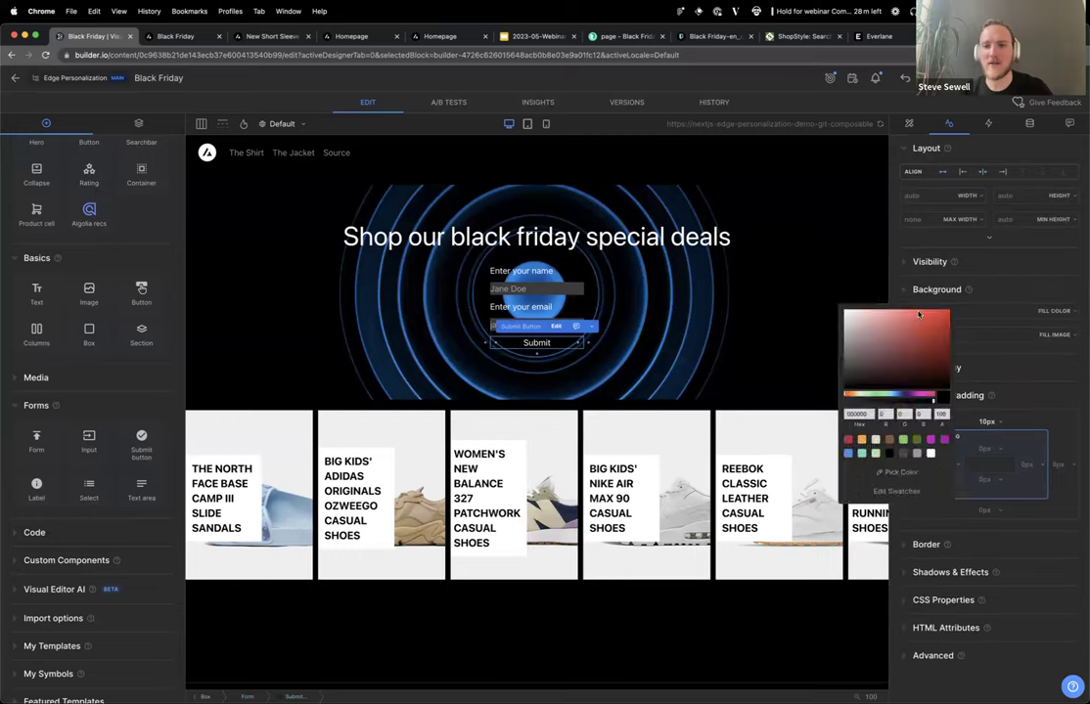
pyautogui.click(931, 454)
pyautogui.click(1016, 287)
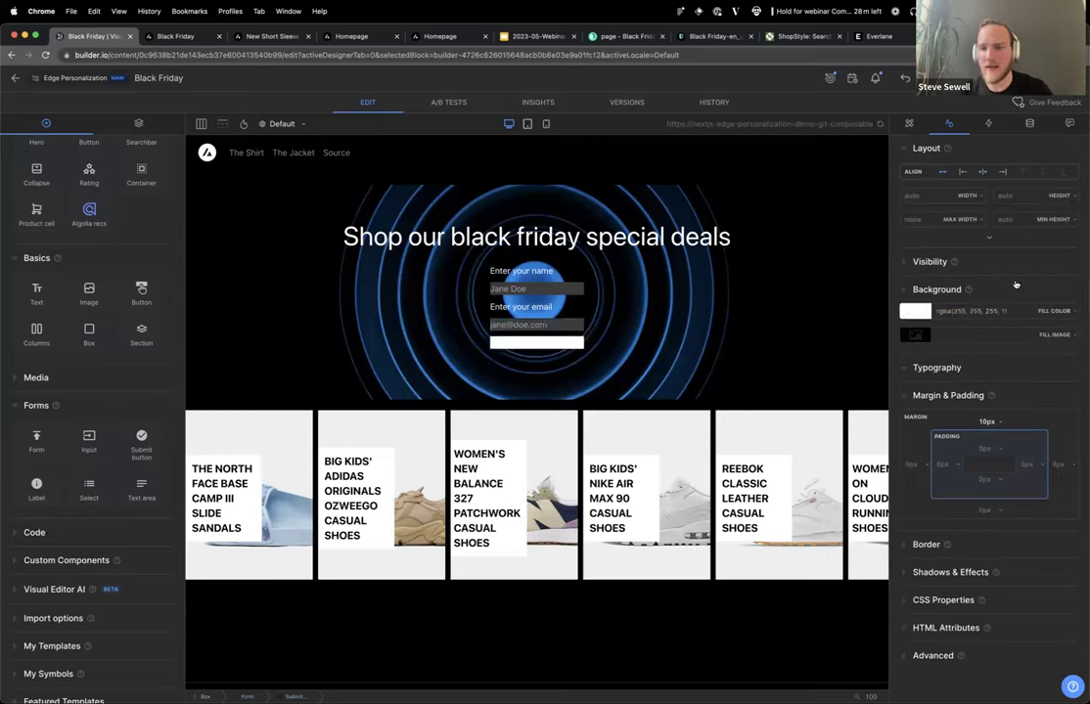
pyautogui.click(932, 369)
pyautogui.click(914, 414)
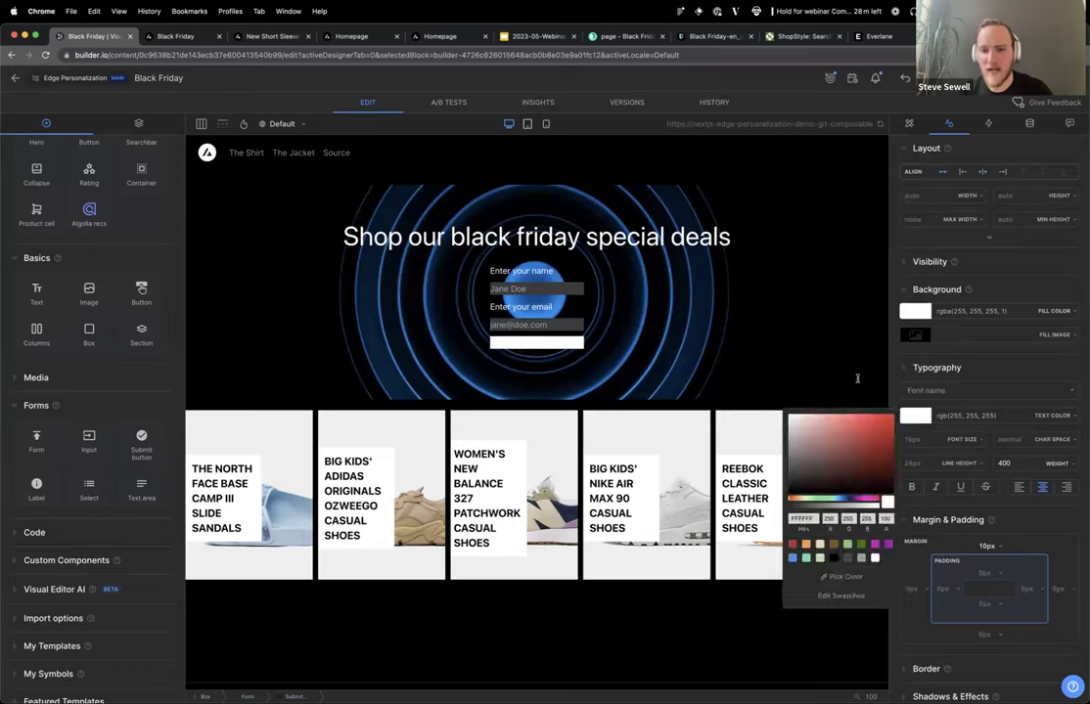
pyautogui.click(834, 559)
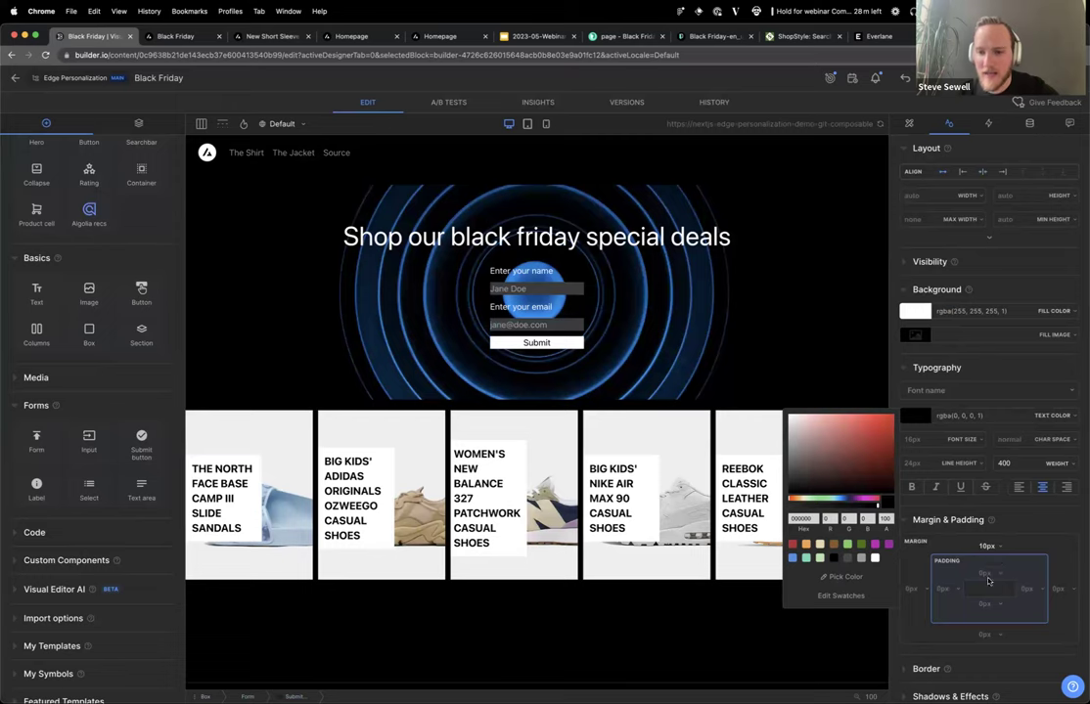
# Set the Submit button's top and bottom padding to 10 px and its border radius to -58 px.
pyautogui.click(989, 572)
pyautogui.moveTo(989, 570); pyautogui.dragTo(982, 604)
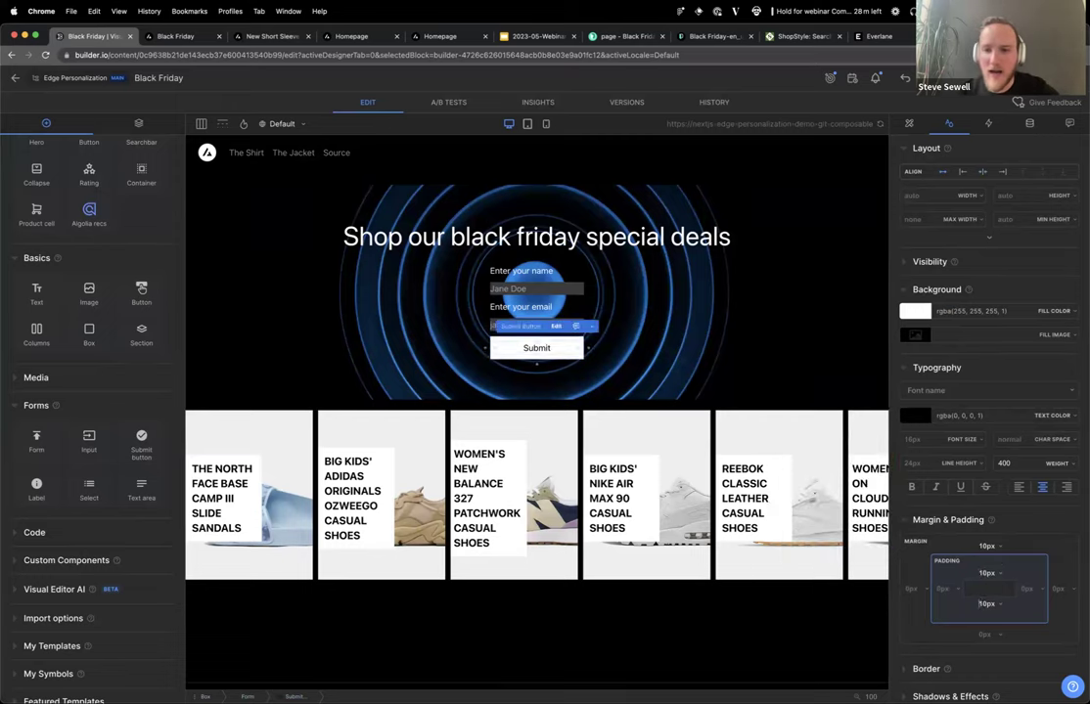
pyautogui.scroll(-4, 924, 616)
pyautogui.click(925, 489)
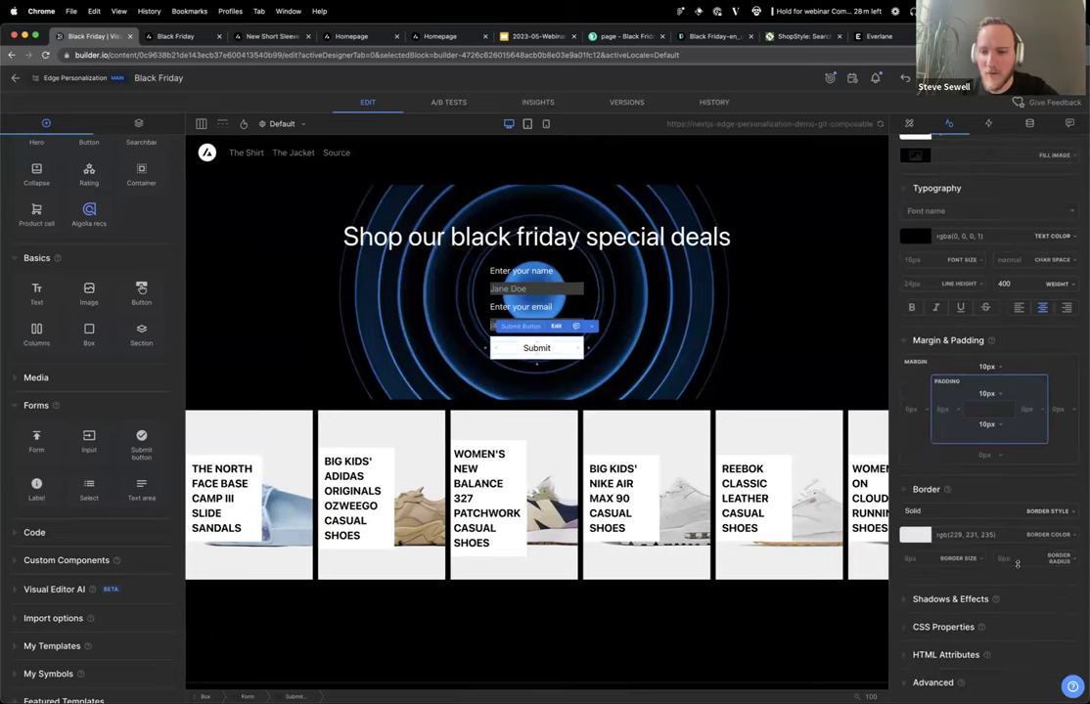
pyautogui.moveTo(1001, 554); pyautogui.dragTo(1009, 593)
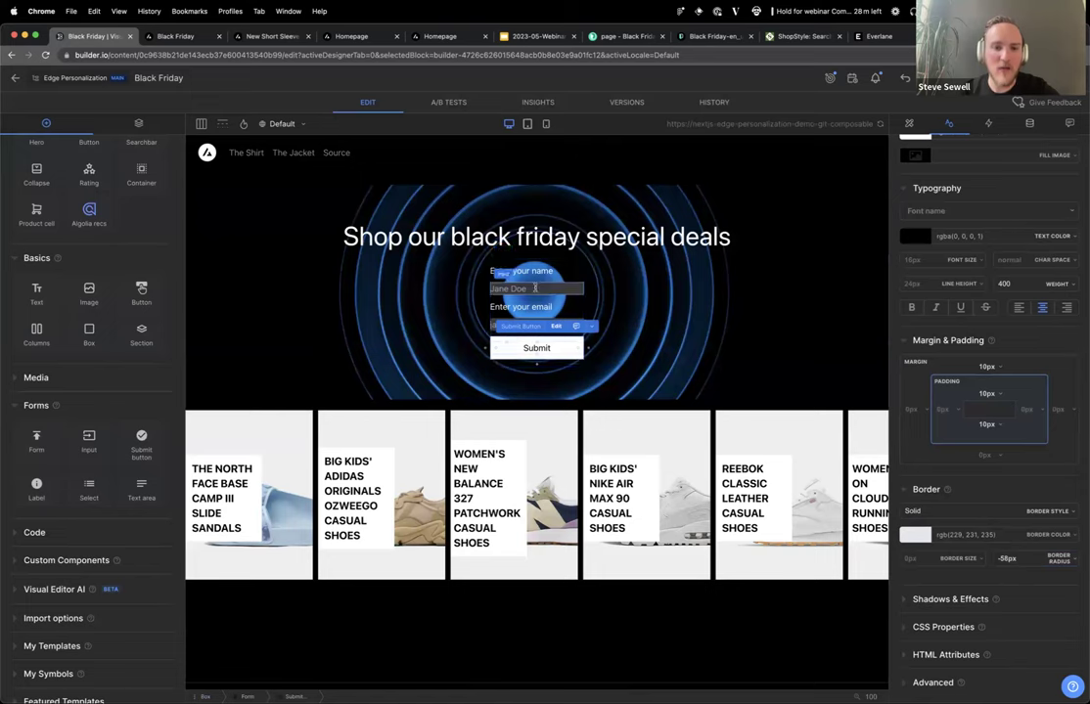
# Set the left and right padding of both the name and email input fields to 7 px.
pyautogui.keyDown('shift'); pyautogui.click(532, 324); pyautogui.keyUp('shift')
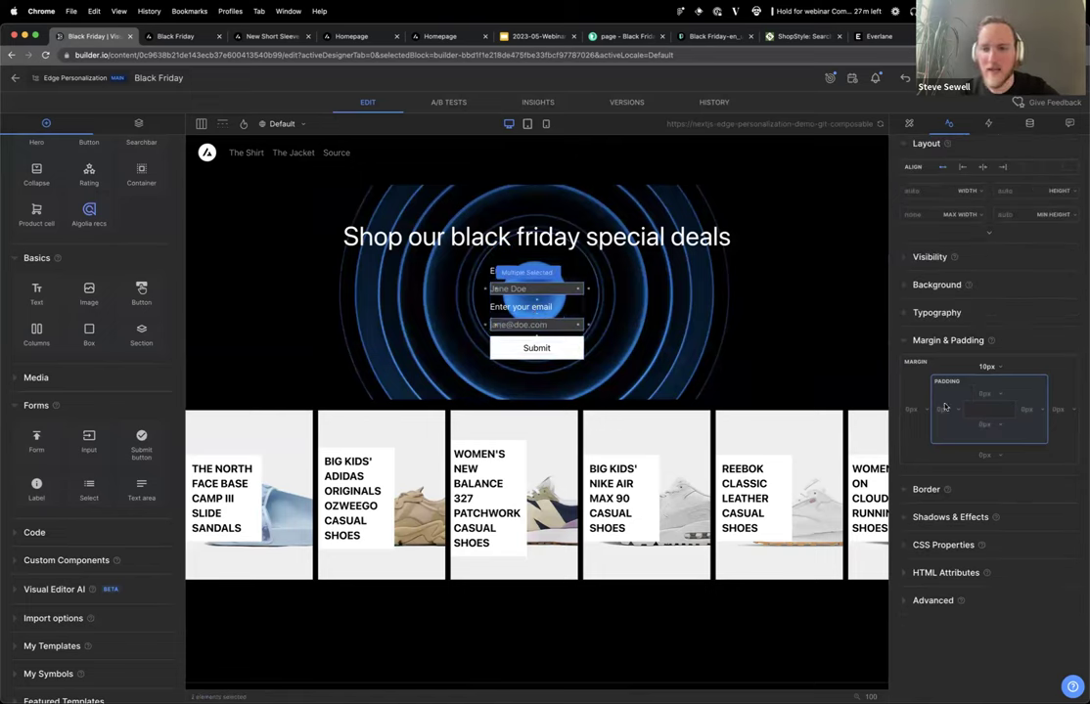
pyautogui.moveTo(943, 409); pyautogui.dragTo(945, 409)
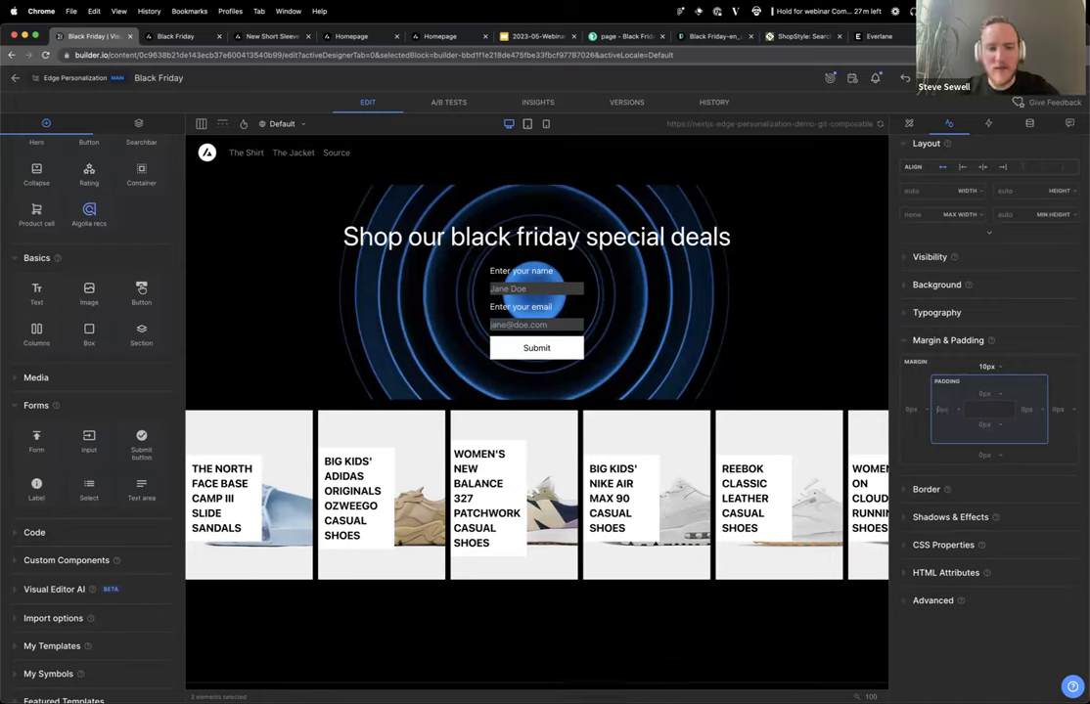
pyautogui.write('3')
pyautogui.press('Up')
pyautogui.press('Up')
pyautogui.press('Up')
pyautogui.press('Up')
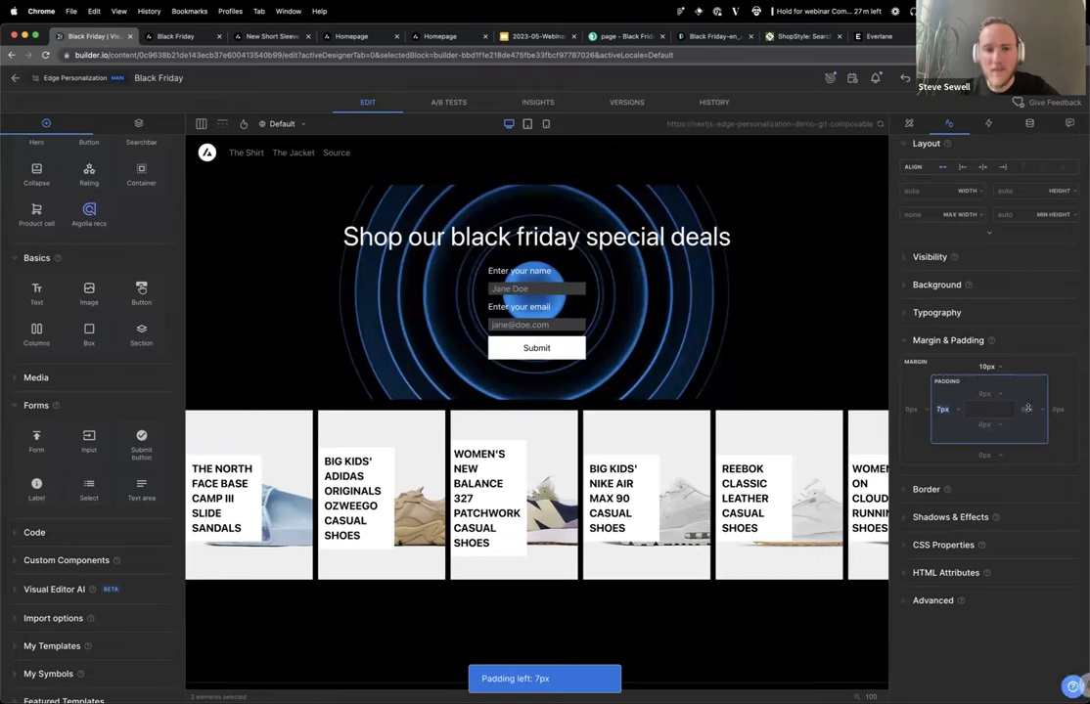
pyautogui.press('Tab')
pyautogui.write('7')
# Open the form's settings and change its submission destination to Custom.
pyautogui.click(558, 286)
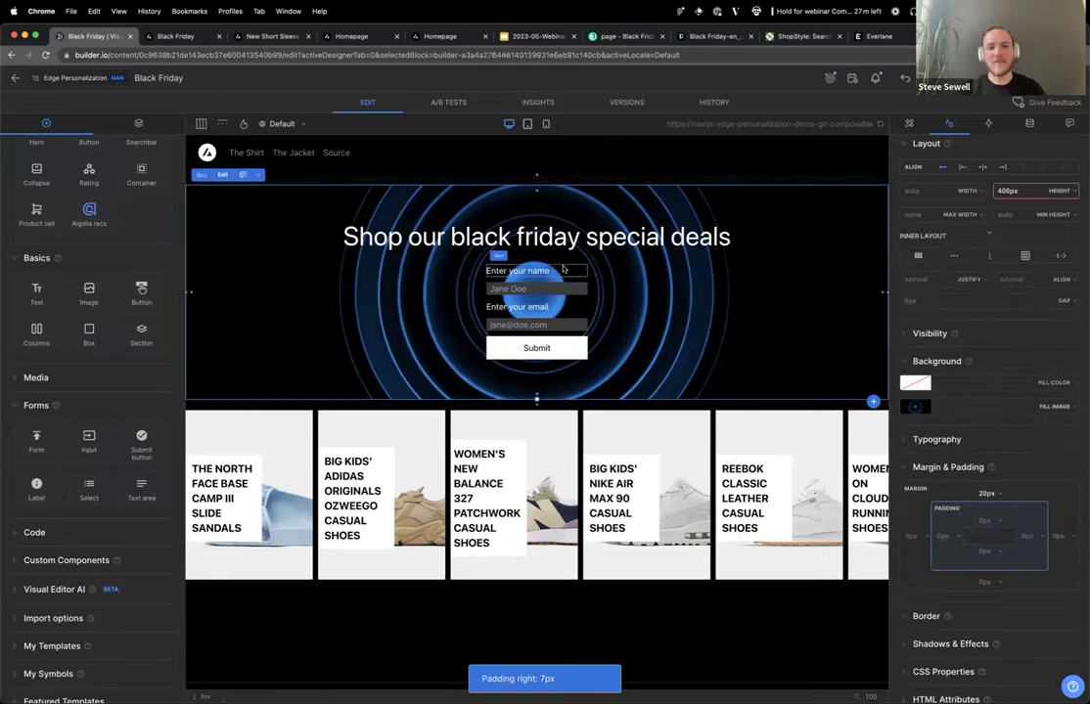
pyautogui.click(560, 282)
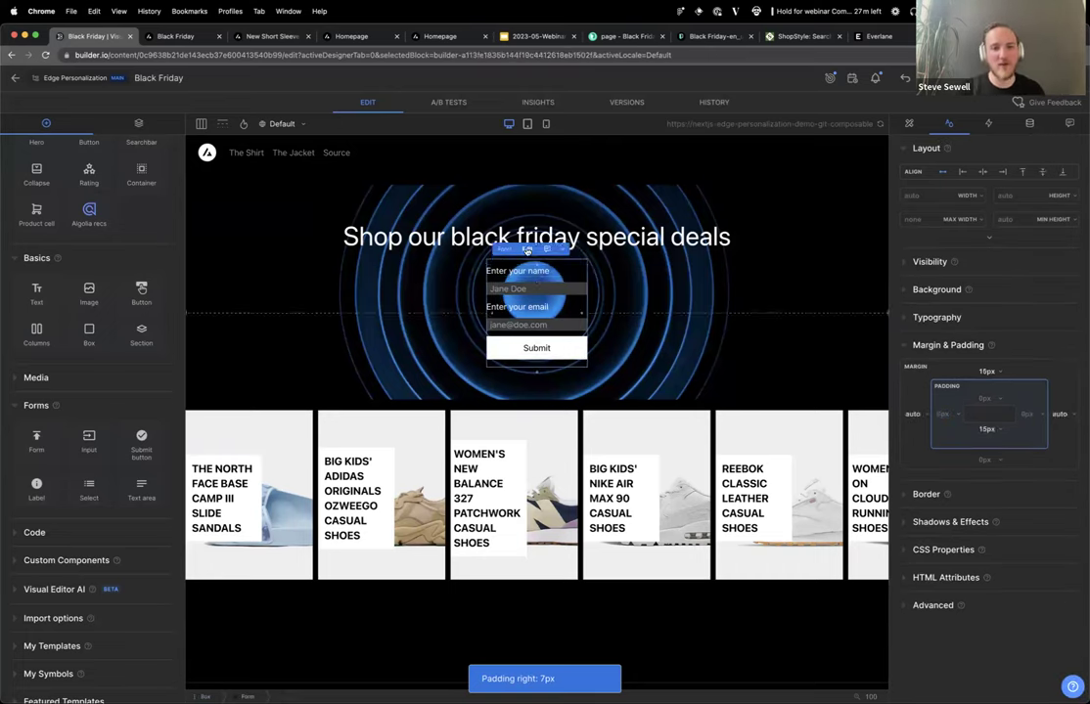
pyautogui.click(527, 248)
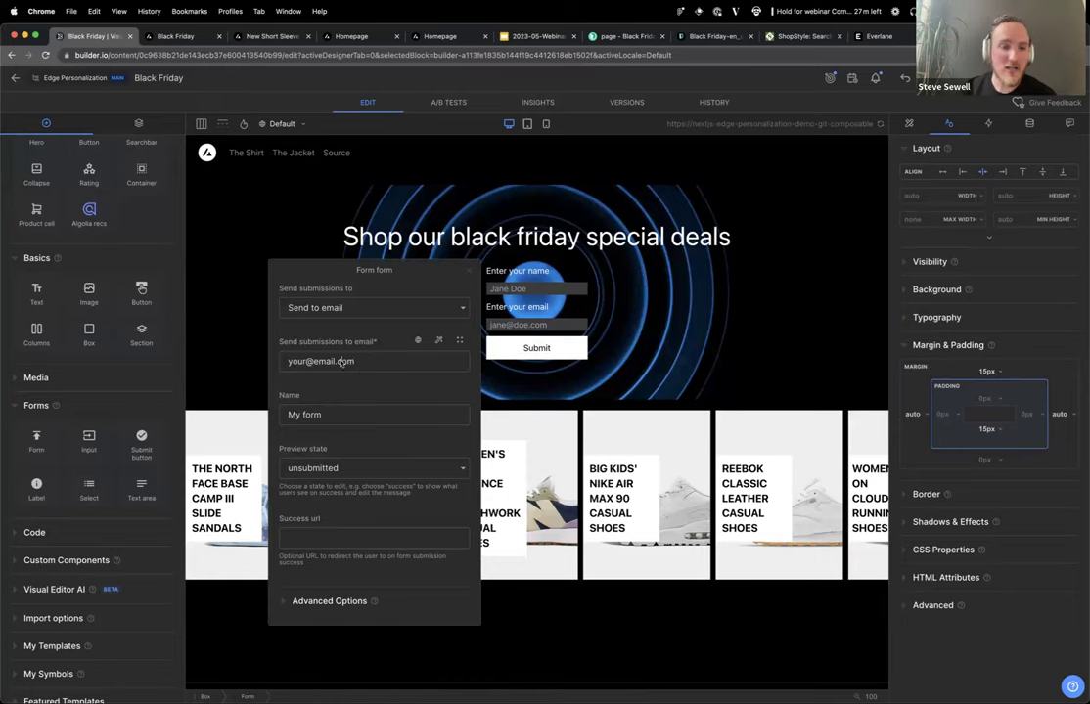
pyautogui.click(303, 309)
pyautogui.click(322, 343)
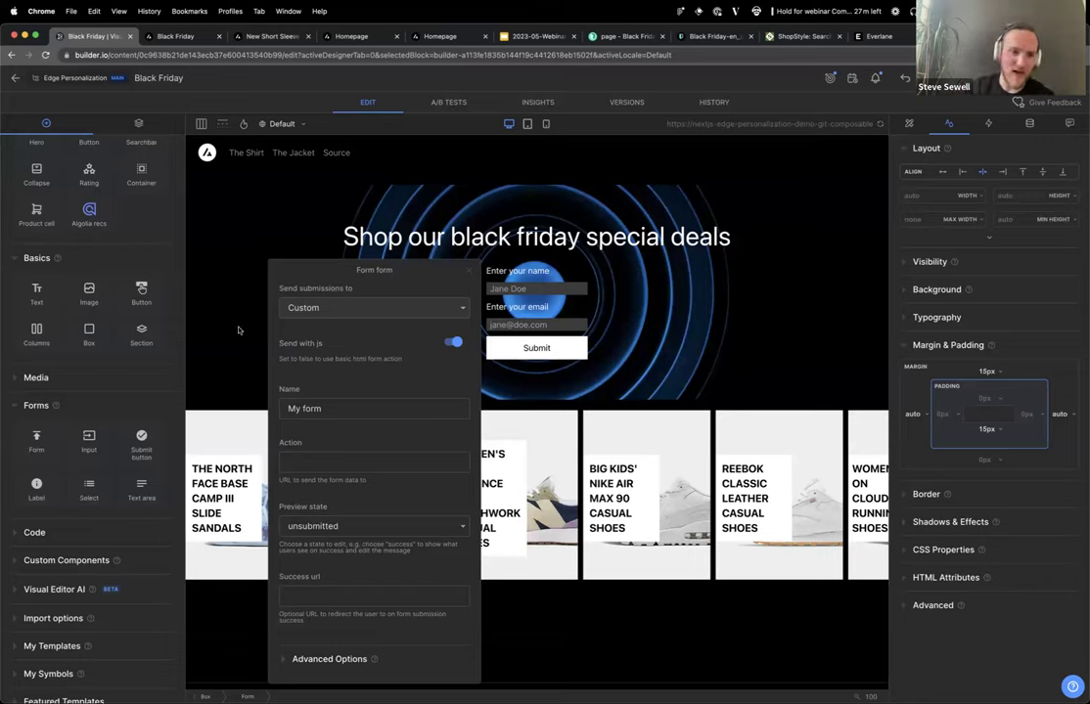
# Examine the form's action setting and its advanced options, such as content type, method and custom headers.
pyautogui.click(313, 456)
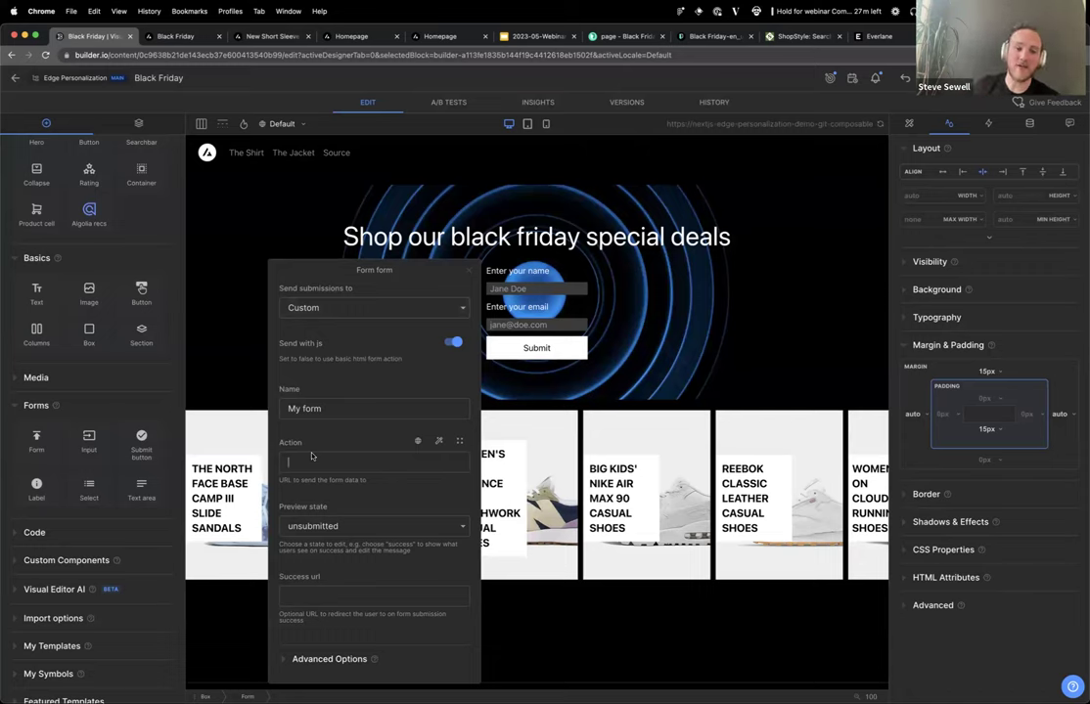
pyautogui.click(331, 659)
pyautogui.scroll(-5, 409, 538)
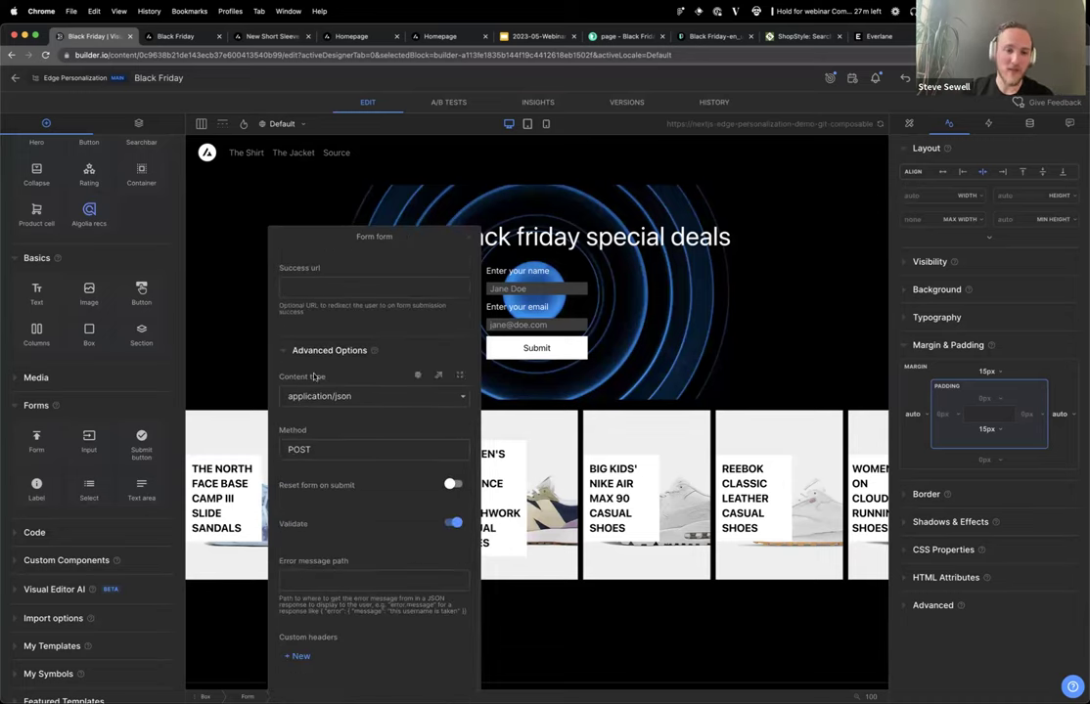
pyautogui.scroll(10, 343, 459)
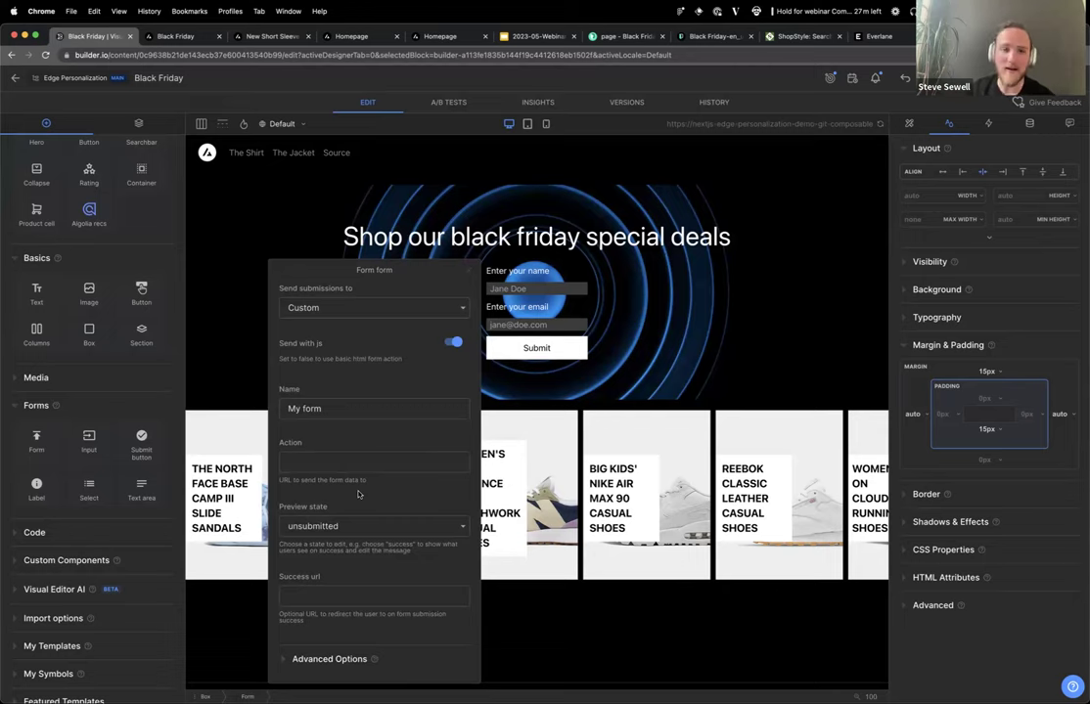
pyautogui.click(469, 270)
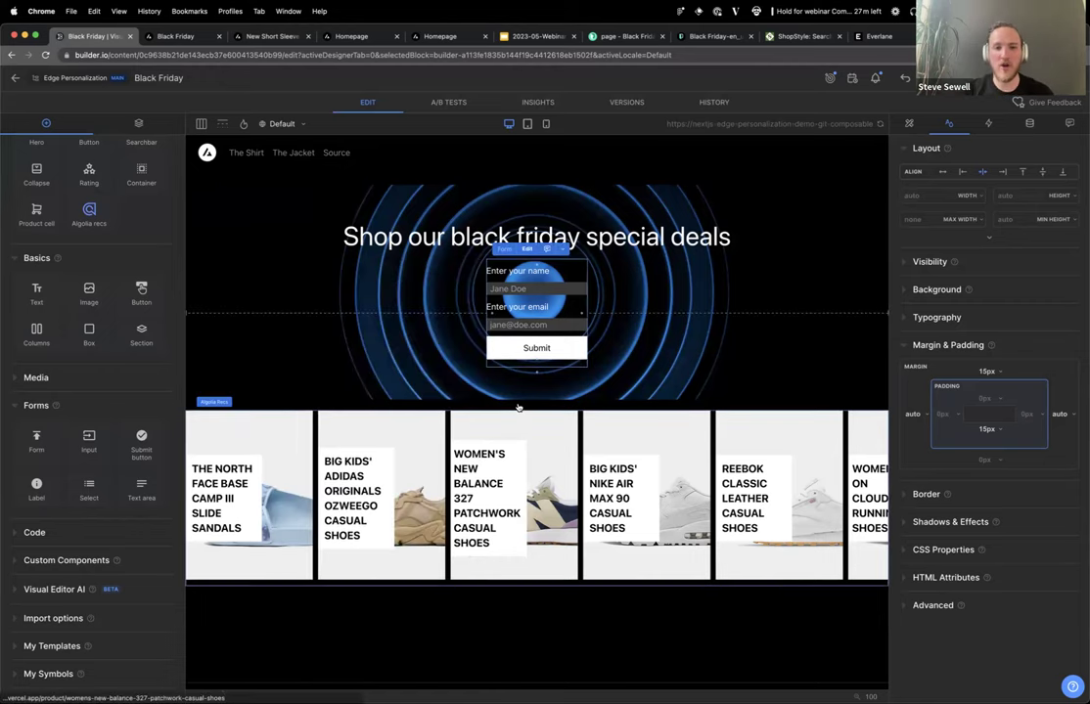
# Replace the form beneath the banner headline with a basic Button block.
pyautogui.press('BackSpace')
pyautogui.click(362, 238)
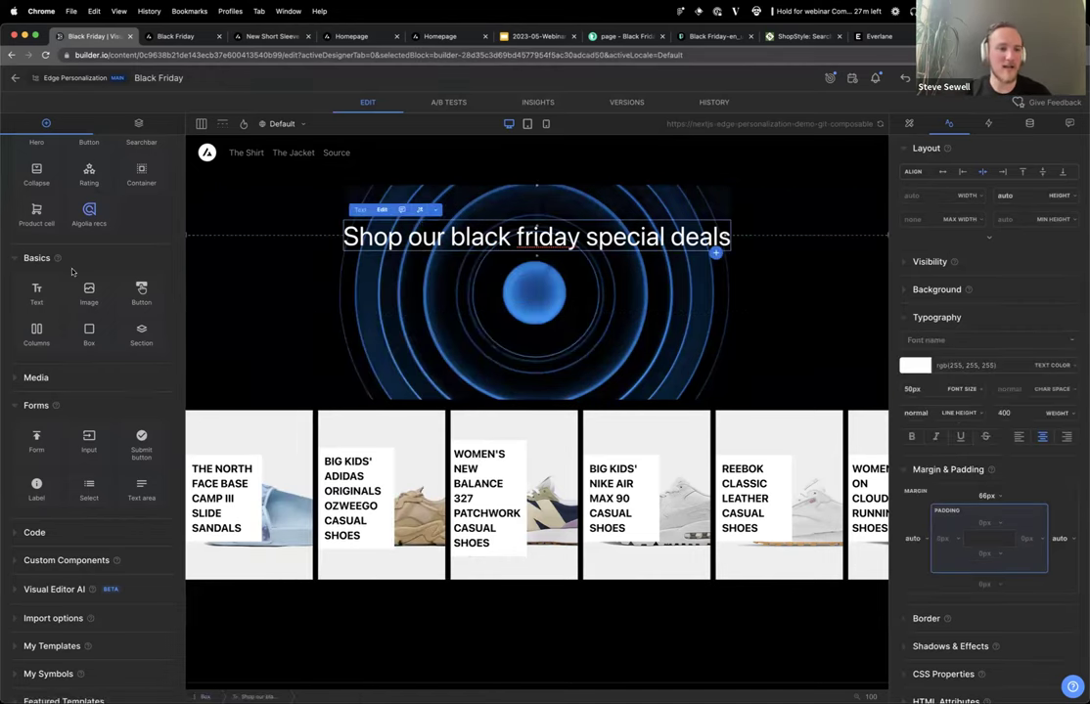
pyautogui.scroll(2, 68, 303)
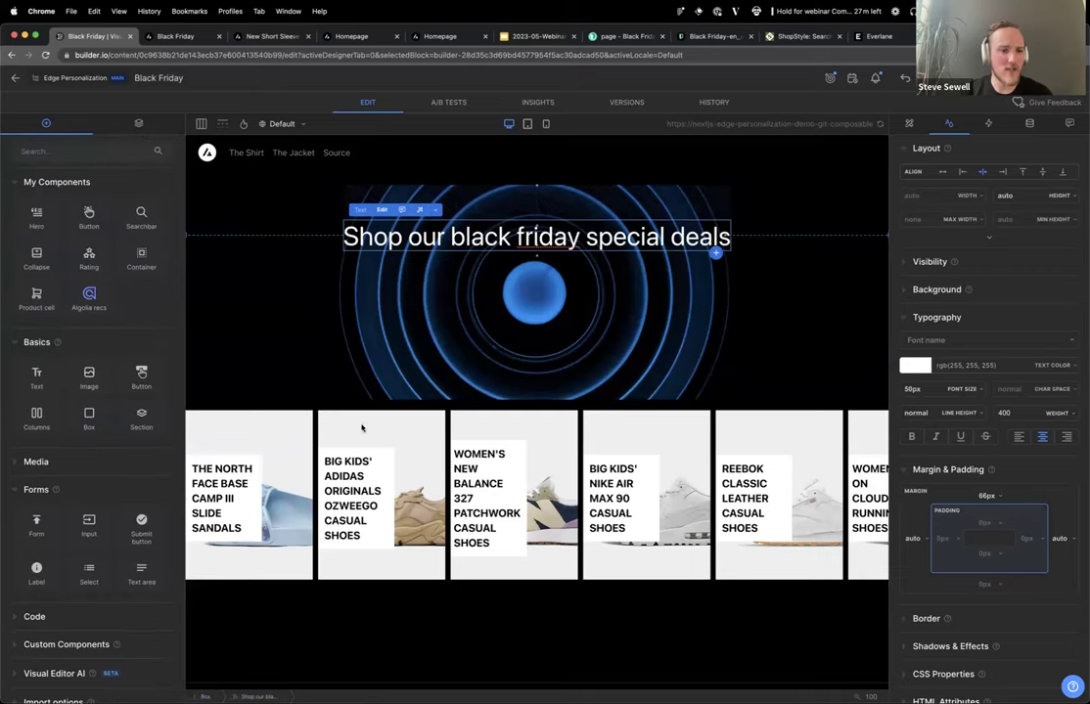
pyautogui.moveTo(142, 377); pyautogui.dragTo(478, 269)
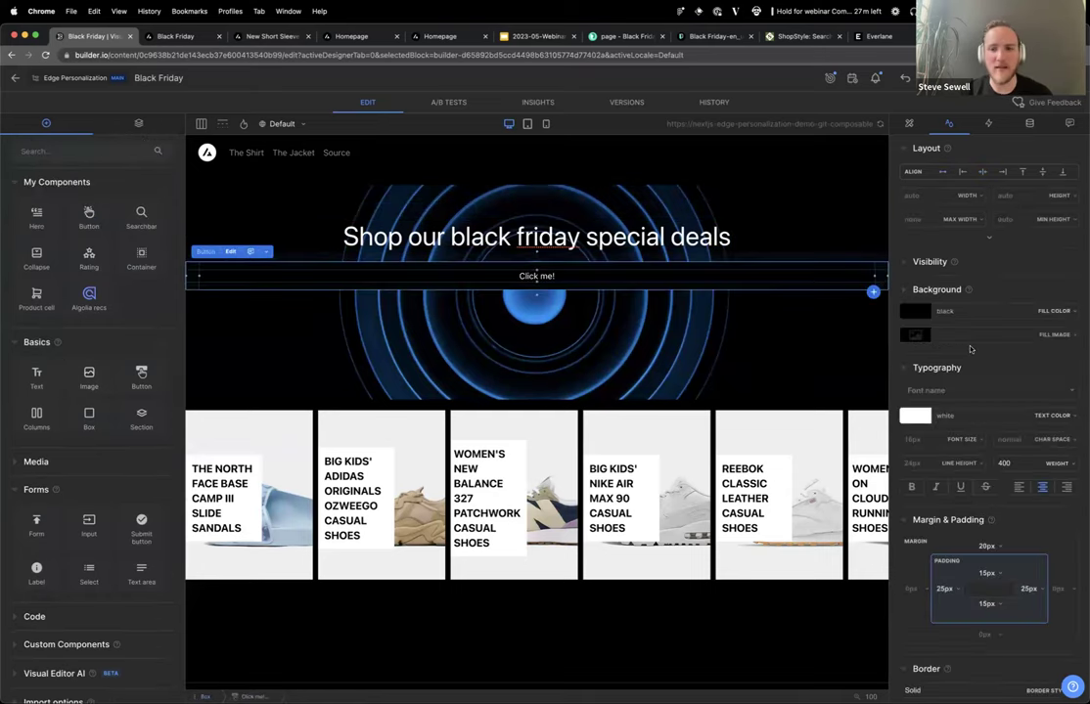
# Give the new banner button a white background with black text, and center it horizontally.
pyautogui.click(915, 311)
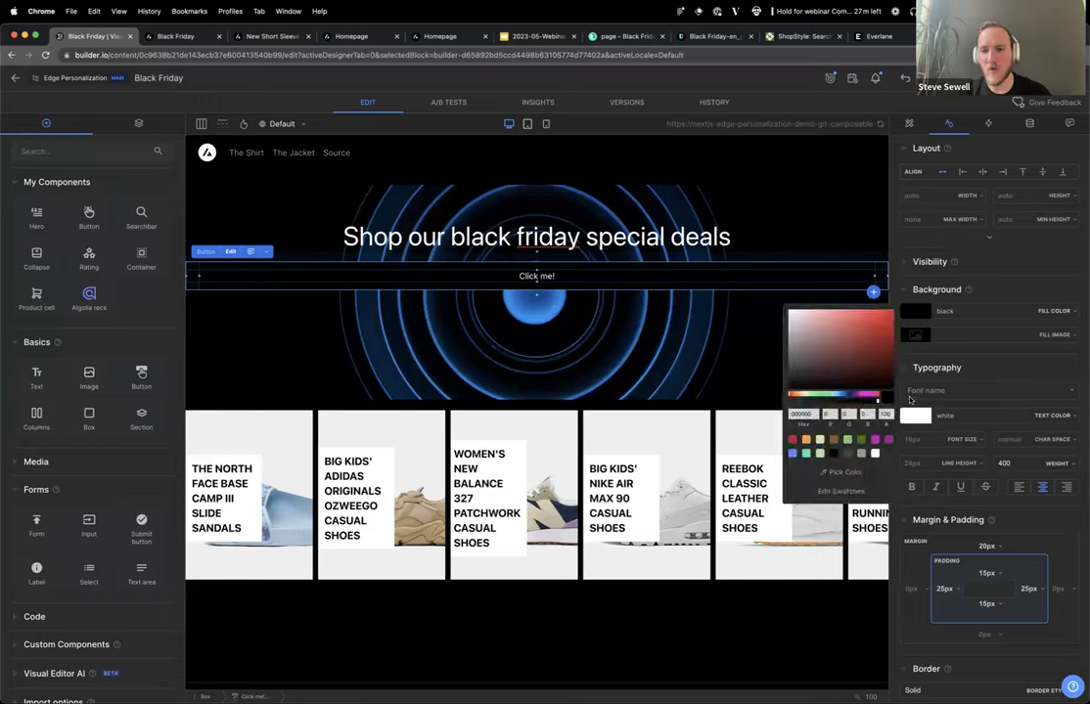
pyautogui.click(876, 455)
pyautogui.click(983, 369)
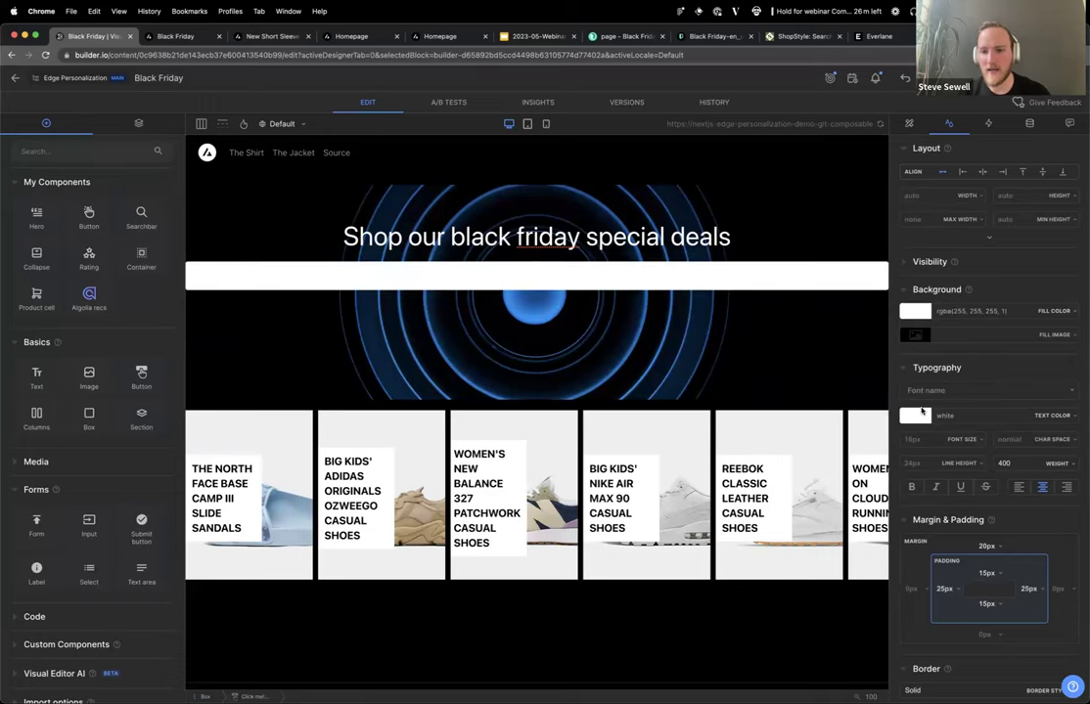
pyautogui.click(916, 415)
pyautogui.click(834, 558)
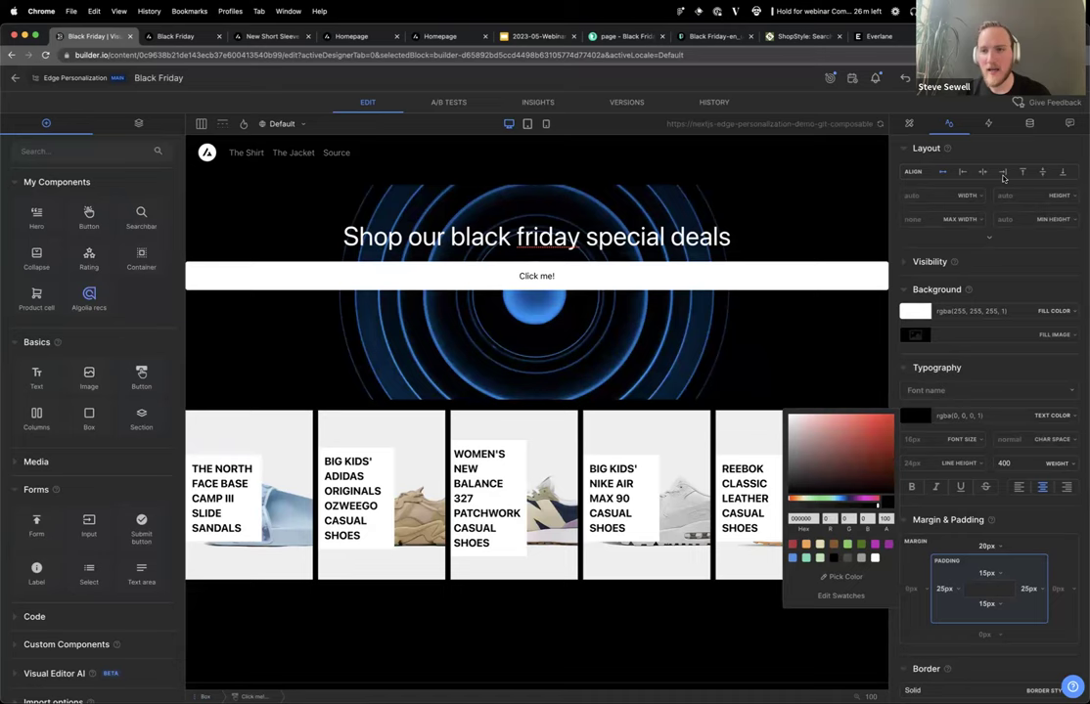
pyautogui.click(853, 151)
pyautogui.click(981, 173)
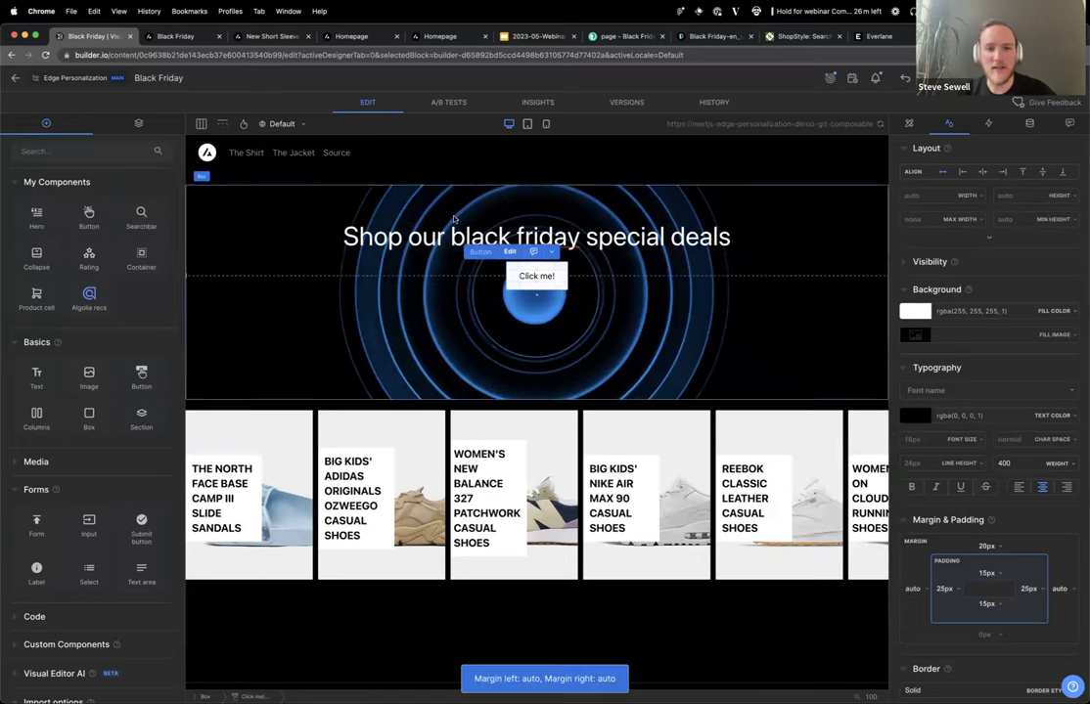
# Group the headline and button in a box centered vertically in the banner, with the headline's top margin reduced to 6 px.
pyautogui.click(384, 210)
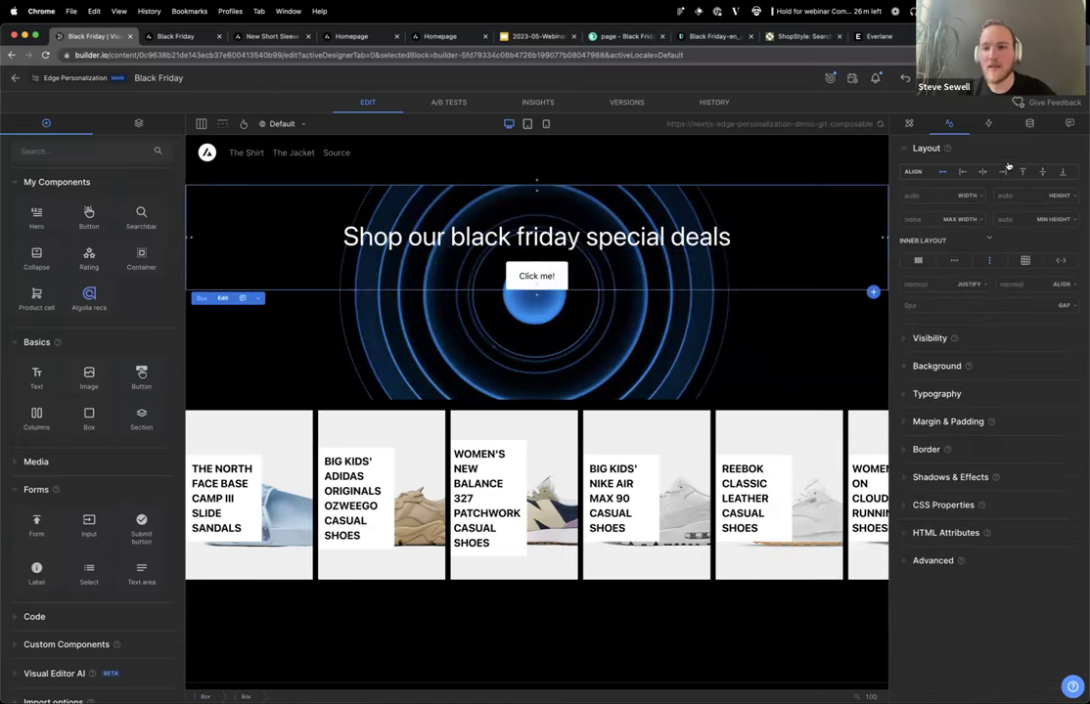
pyautogui.click(1042, 171)
pyautogui.click(500, 291)
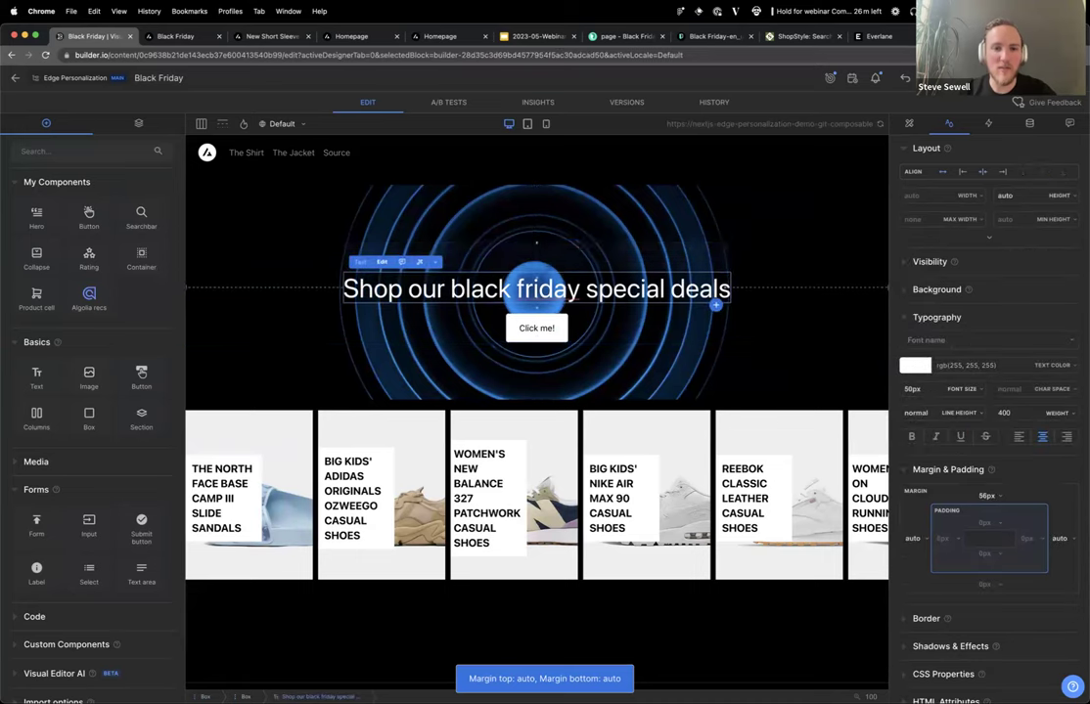
pyautogui.press('Escape')
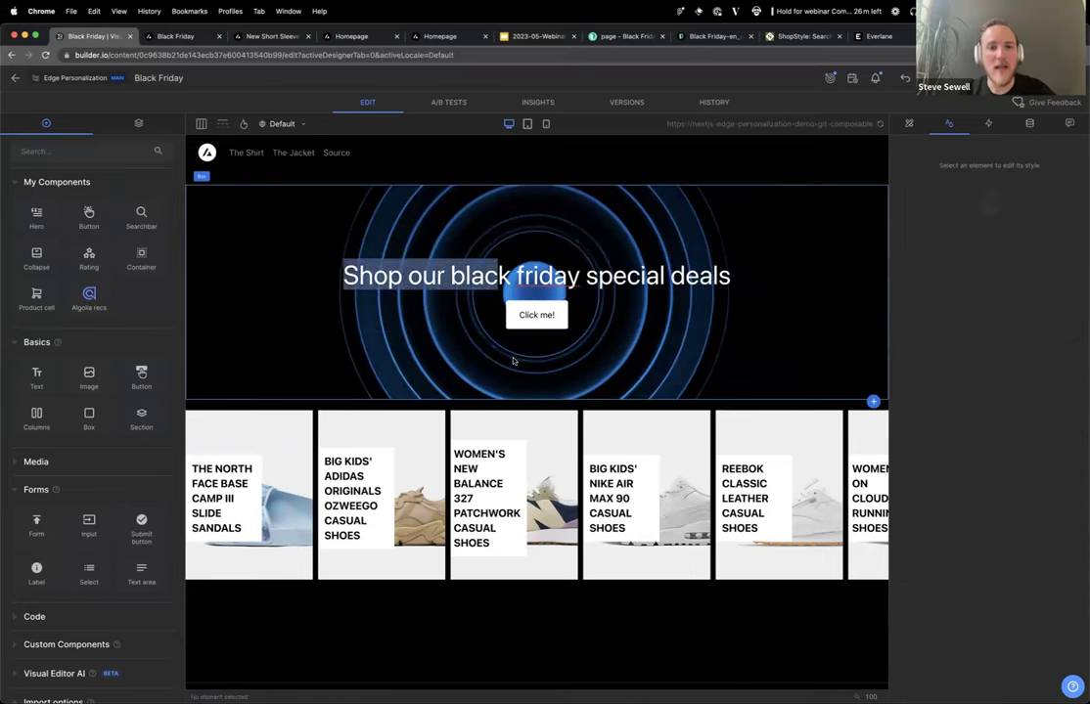
# Check the banner at tablet size, and set the headline's font size to 45 px for mobile devices.
pyautogui.click(511, 360)
pyautogui.click(527, 125)
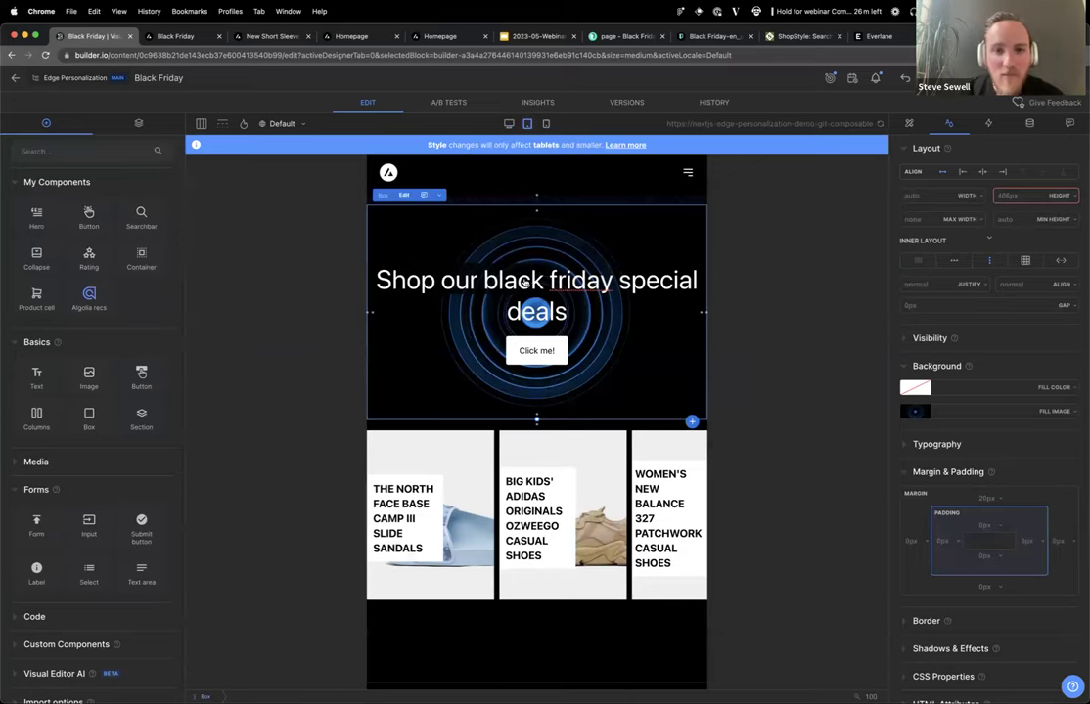
pyautogui.click(546, 124)
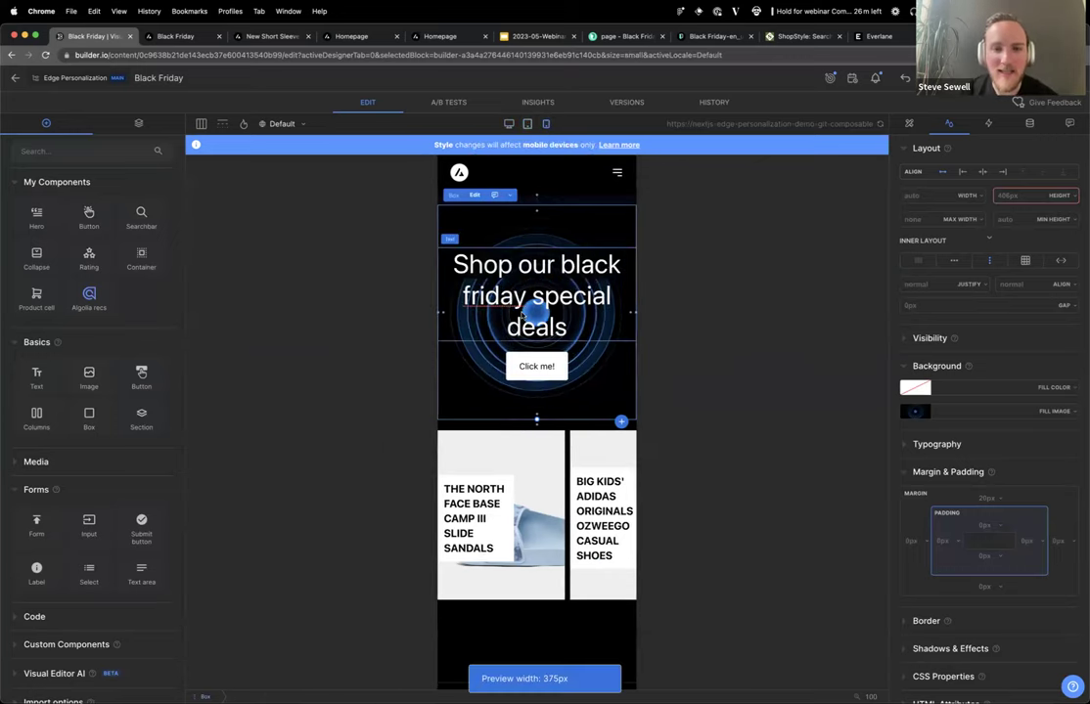
pyautogui.click(523, 315)
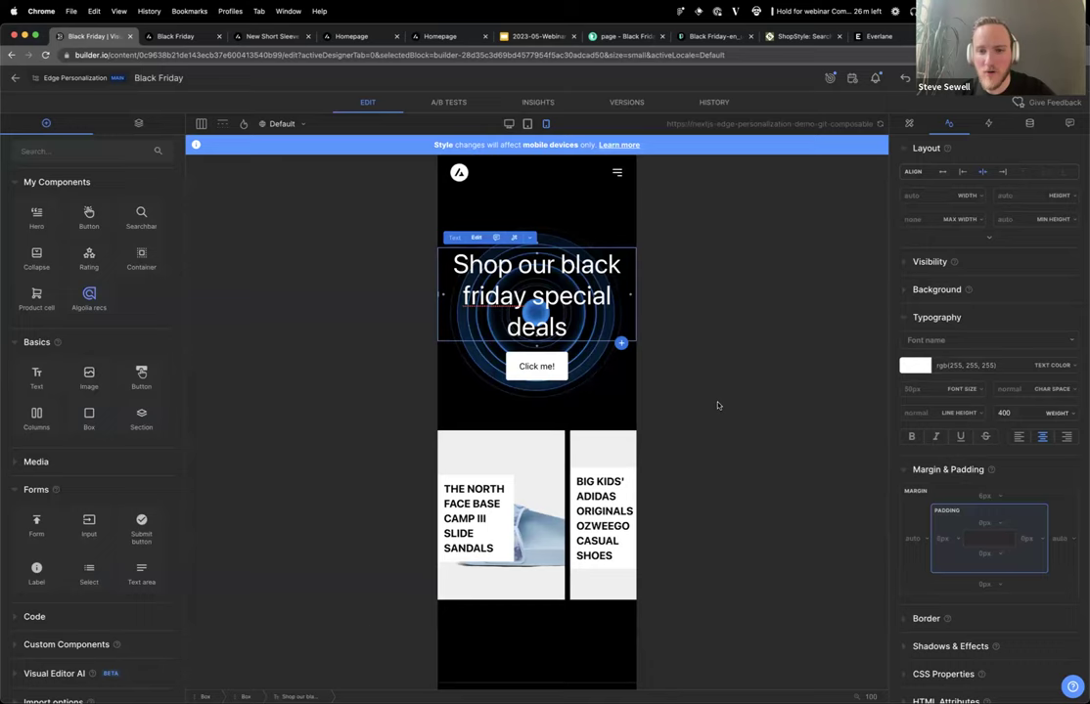
pyautogui.click(914, 388)
pyautogui.write('48')
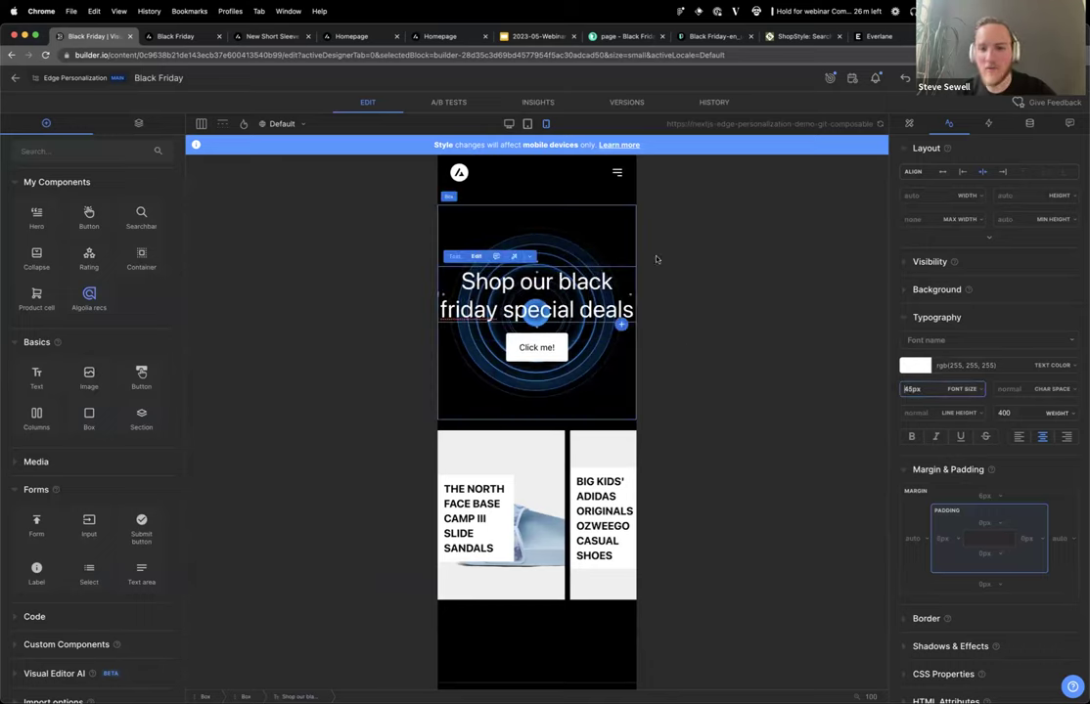
# Reduce the banner's height to 313 px for mobile devices and compare it with the desktop layout.
pyautogui.click(539, 415)
pyautogui.moveTo(536, 418); pyautogui.dragTo(536, 371)
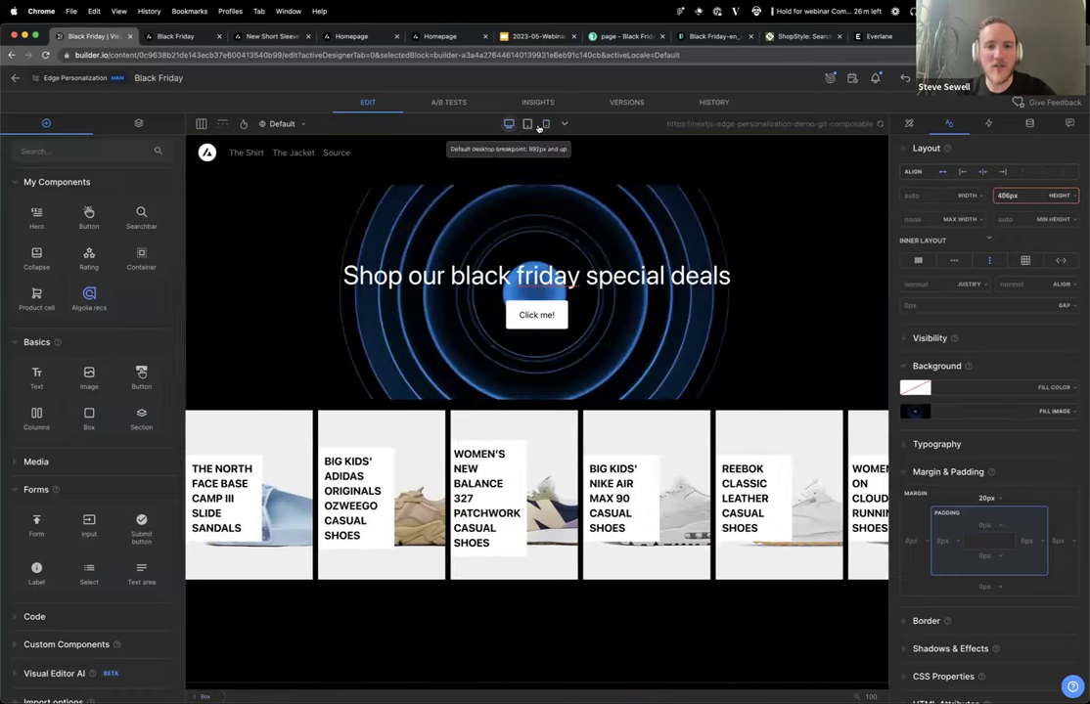
pyautogui.click(546, 125)
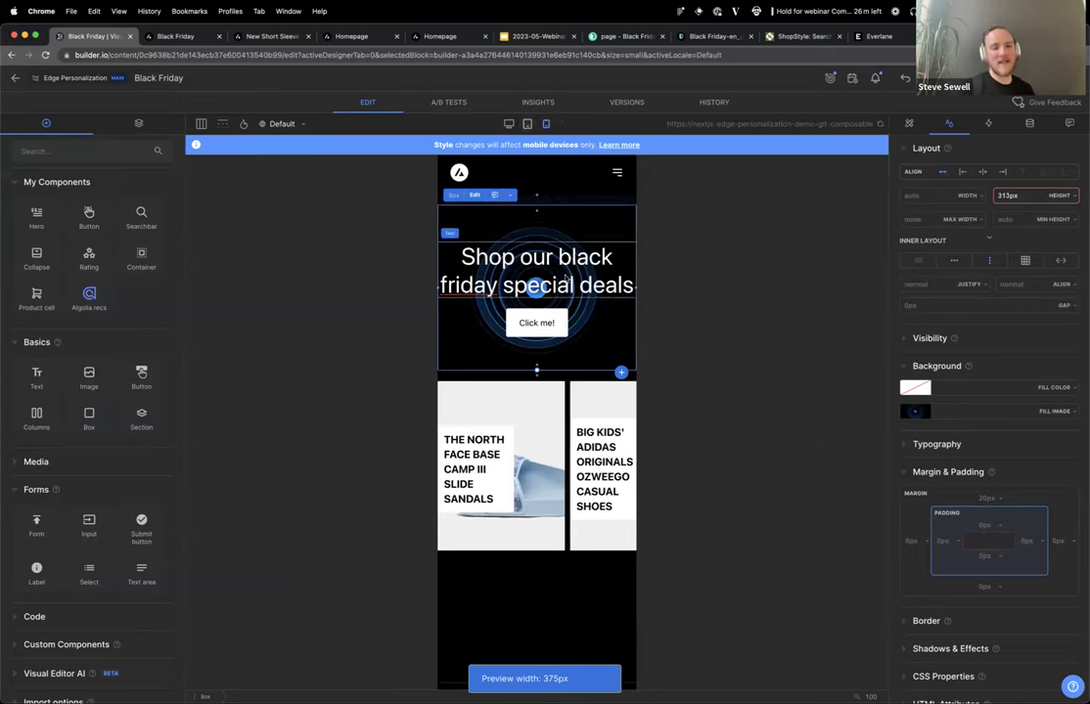
# Set the banner headline's font size to 35 px for mobile devices and compare the desktop and mobile layouts.
pyautogui.click(536, 264)
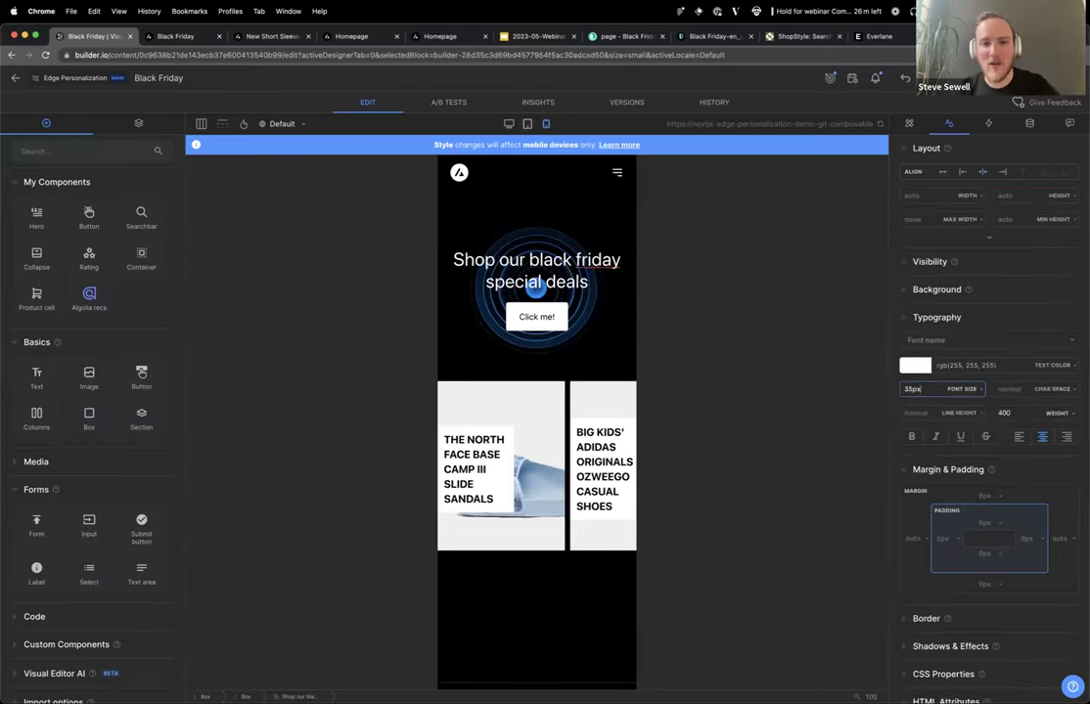
pyautogui.click(508, 123)
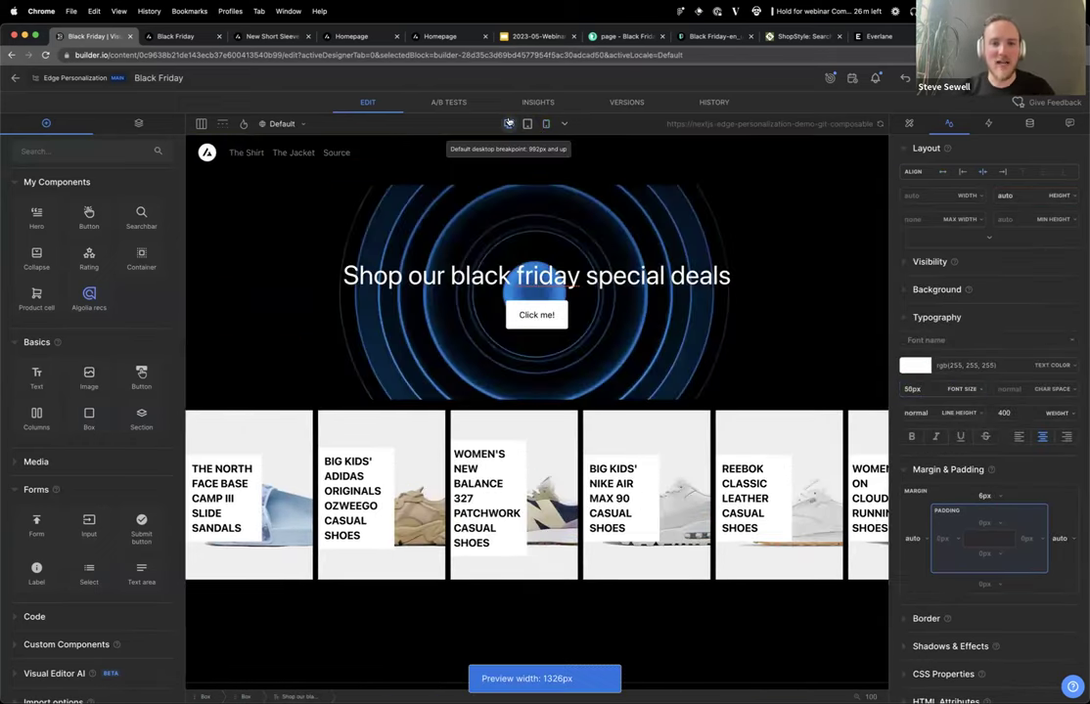
pyautogui.click(546, 123)
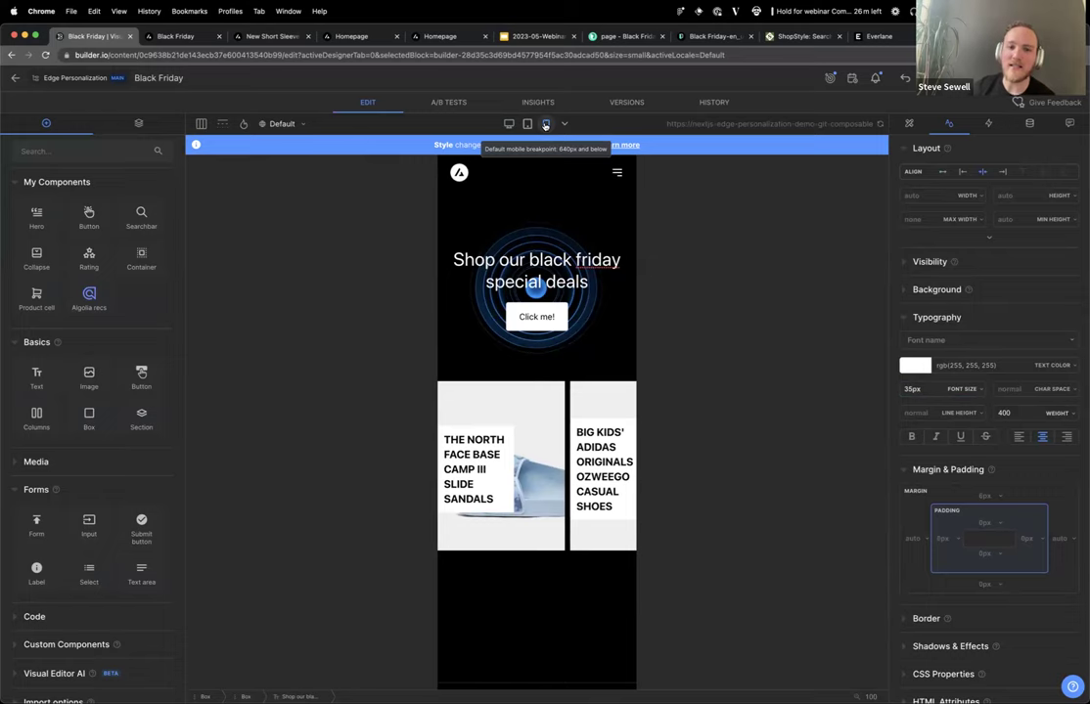
# Save the entire banner box as a reusable template named "Cool hero".
pyautogui.click(496, 354)
pyautogui.click(507, 195)
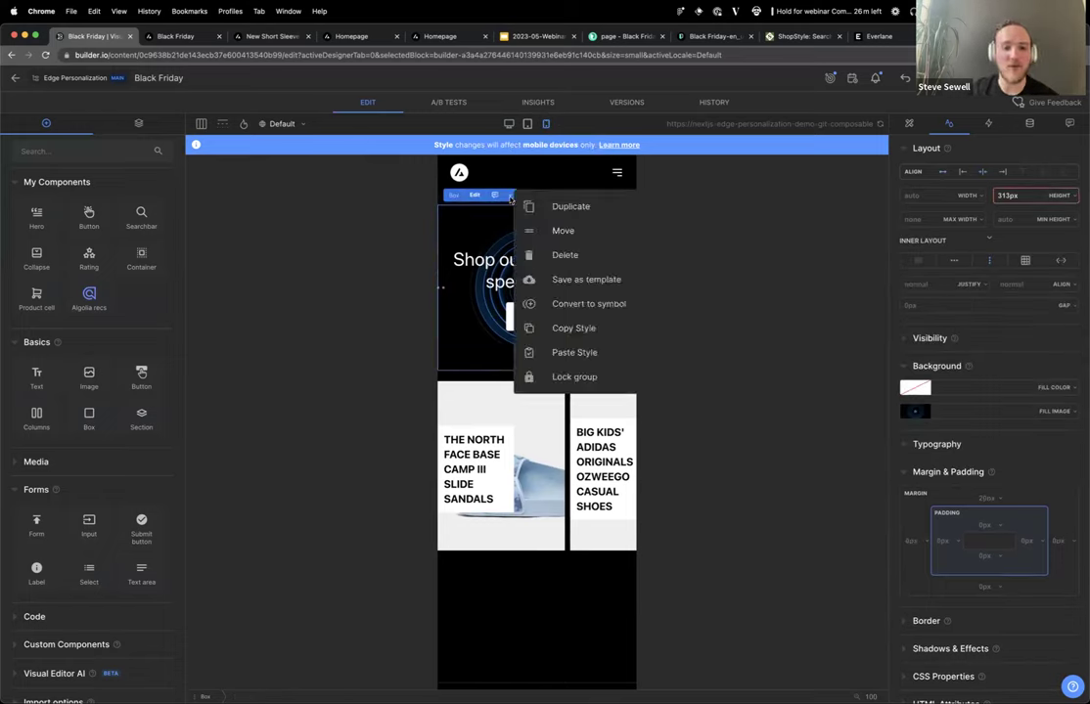
pyautogui.click(599, 282)
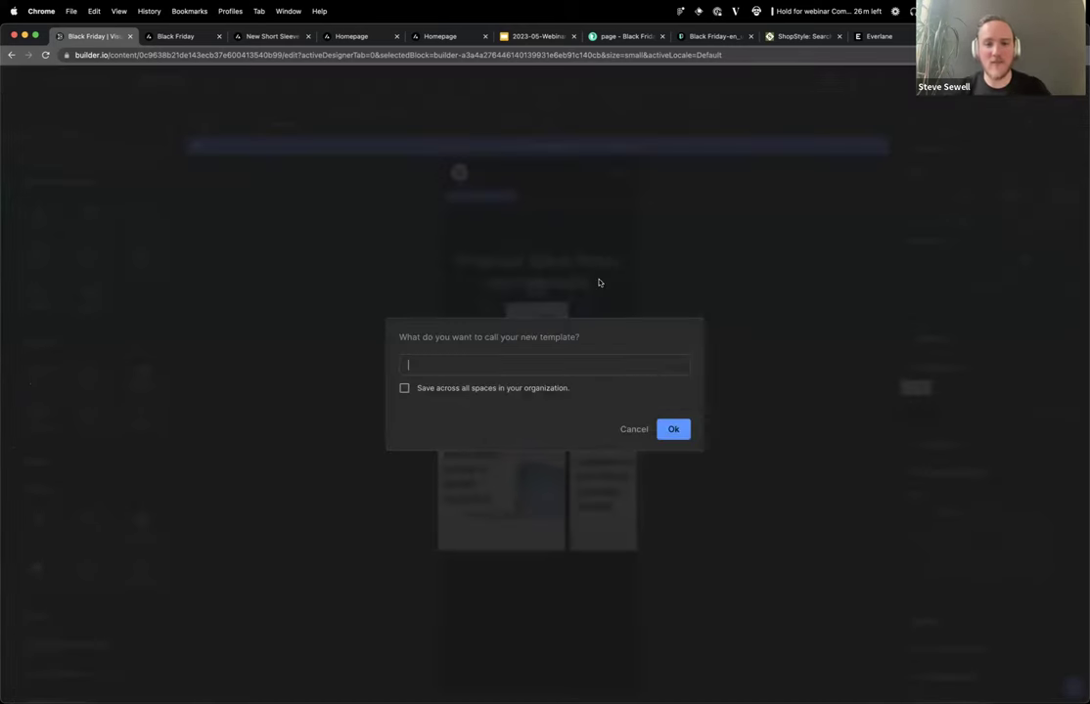
pyautogui.write('Shop hero')
pyautogui.press('Return')
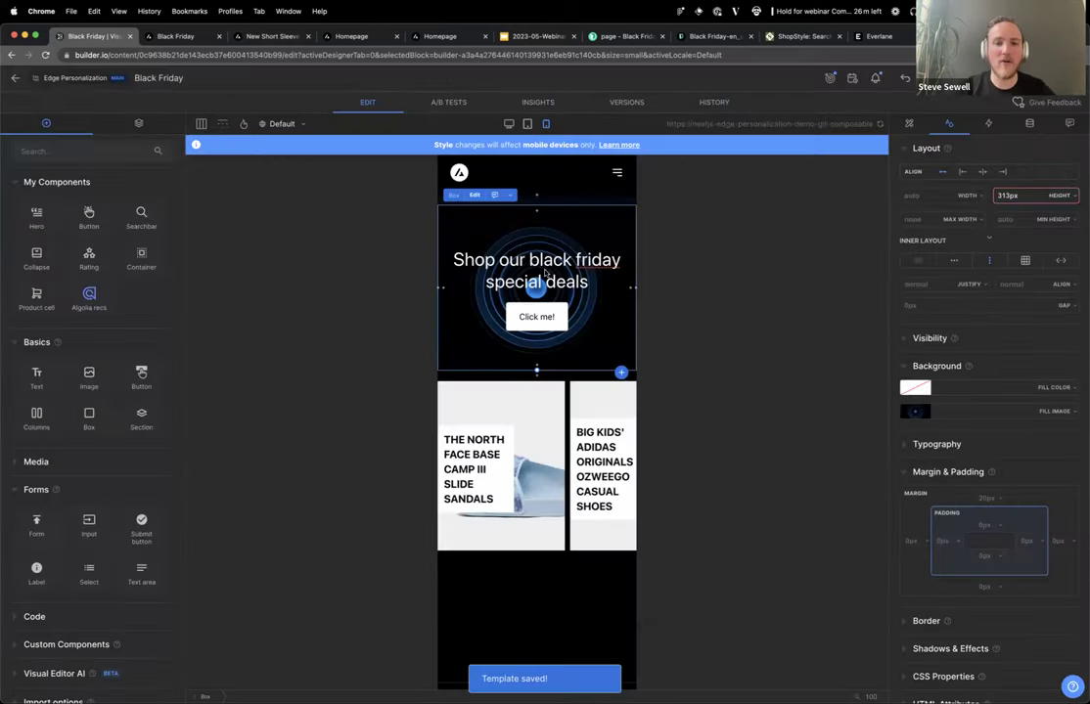
# Delete the banner and the Algolia recs product row so the page content is empty.
pyautogui.click(452, 358)
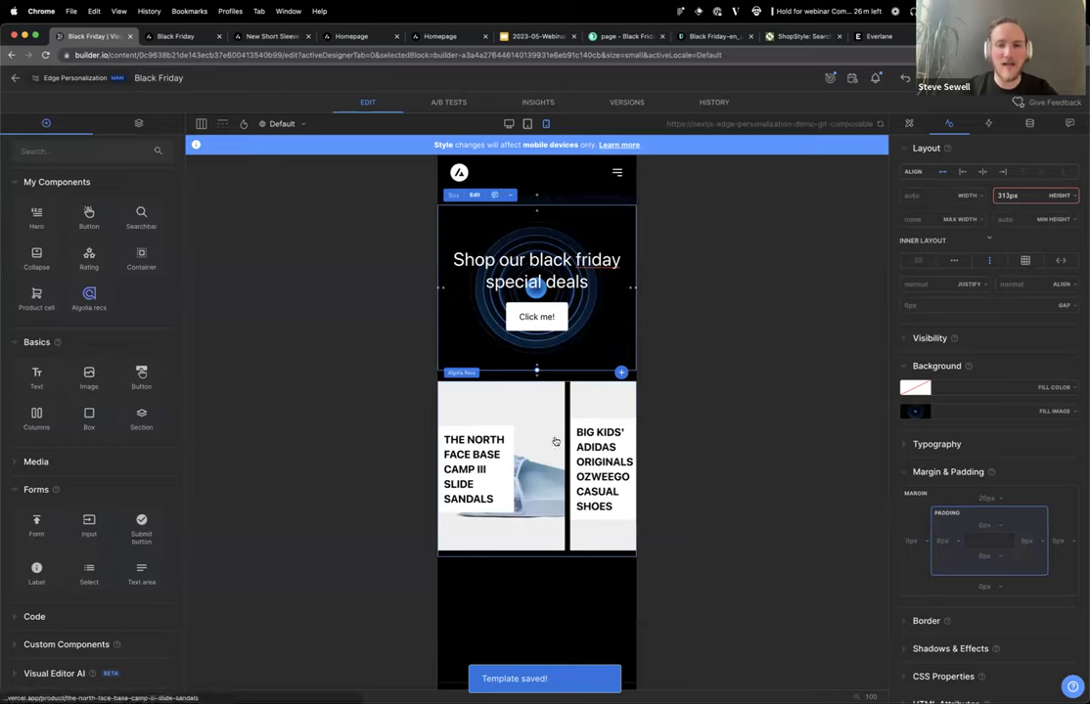
pyautogui.press('Delete')
pyautogui.click(581, 316)
pyautogui.press('Delete')
# Insert the saved "Cool hero" template into the empty page.
pyautogui.scroll(-3, 59, 548)
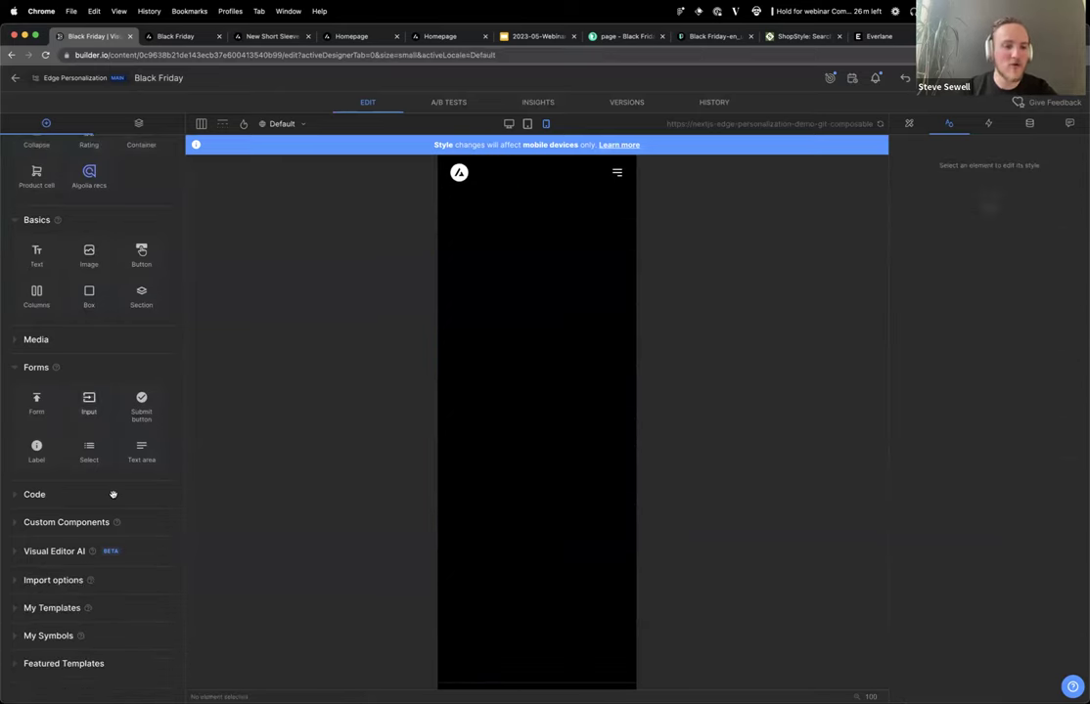
pyautogui.click(52, 608)
pyautogui.scroll(-4, 54, 611)
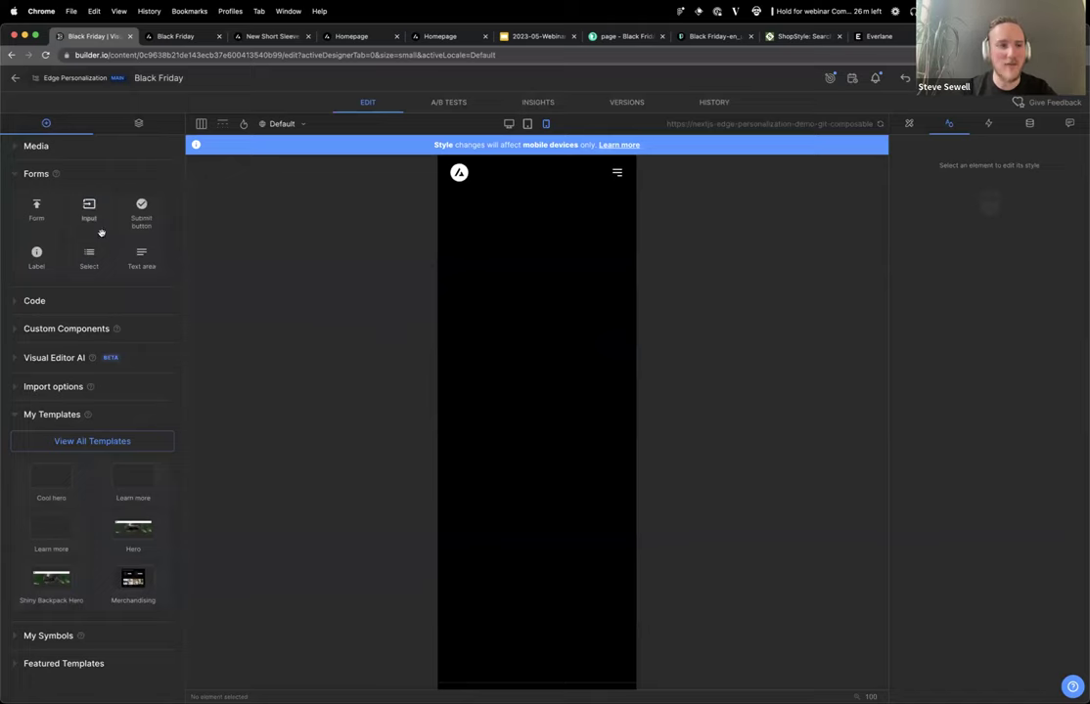
pyautogui.click(138, 123)
pyautogui.click(47, 123)
pyautogui.scroll(-1, 46, 504)
pyautogui.click(49, 583)
pyautogui.click(49, 583)
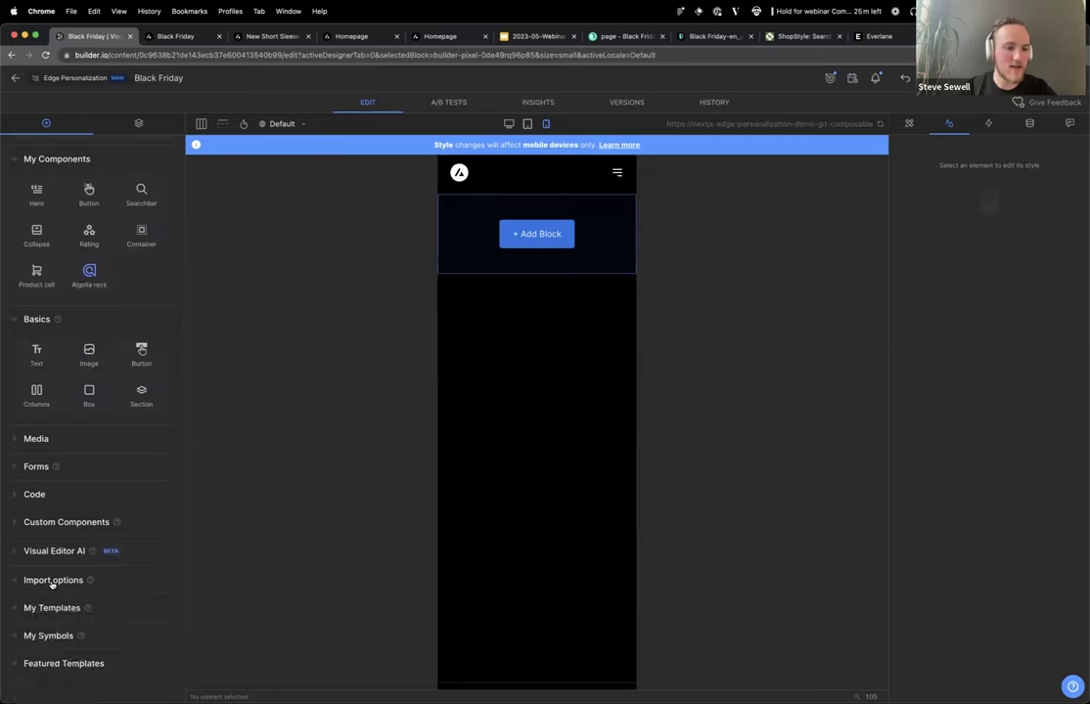
pyautogui.click(47, 608)
pyautogui.scroll(-2, 47, 610)
pyautogui.scroll(-2, 47, 610)
pyautogui.moveTo(51, 541); pyautogui.dragTo(537, 285)
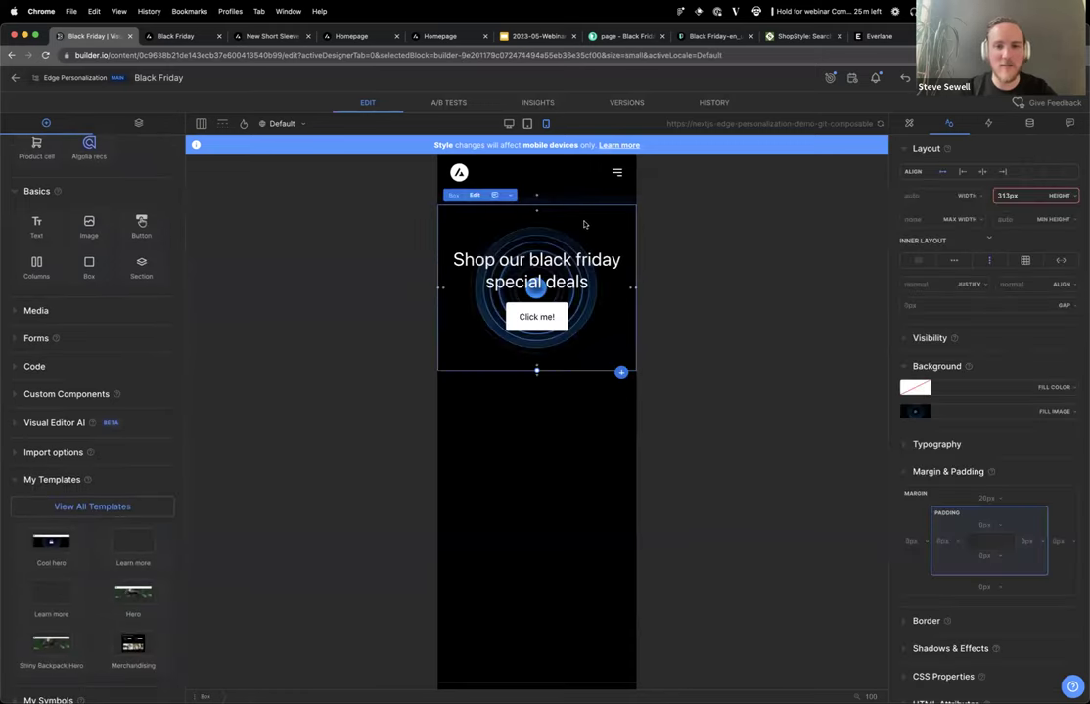
# Replace the inserted banner's headline text with "Wahoo" and check the banner at desktop size.
pyautogui.click(550, 259)
pyautogui.doubleClick(550, 259)
pyautogui.press('super+a')
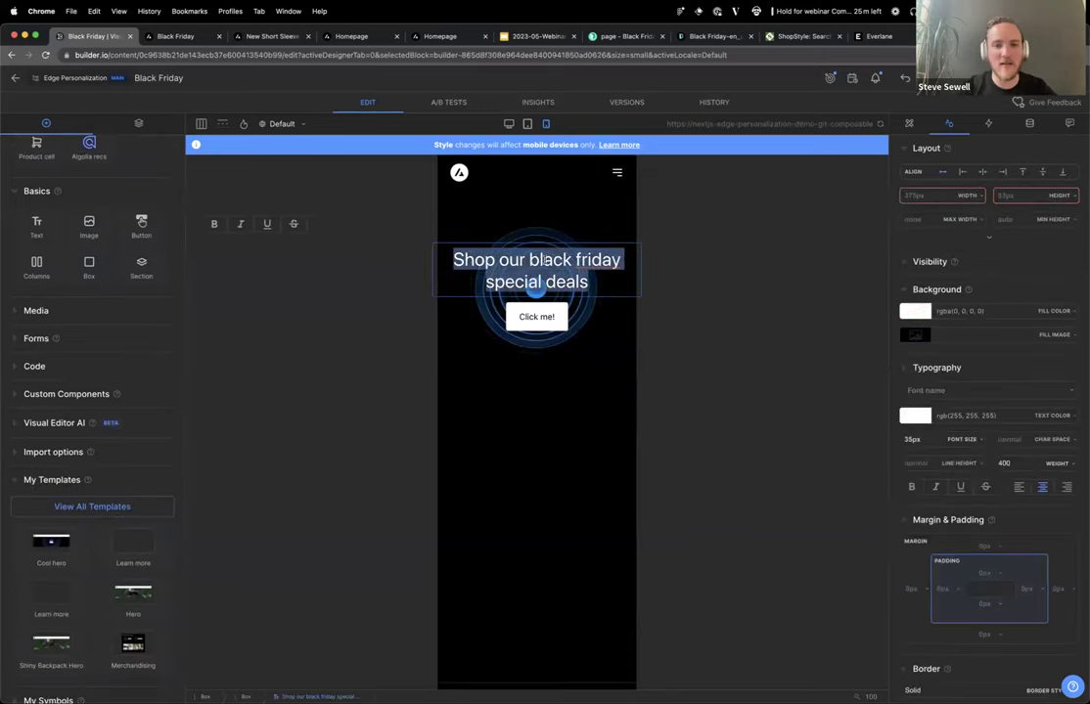
pyautogui.write('Wahoo')
pyautogui.click(509, 124)
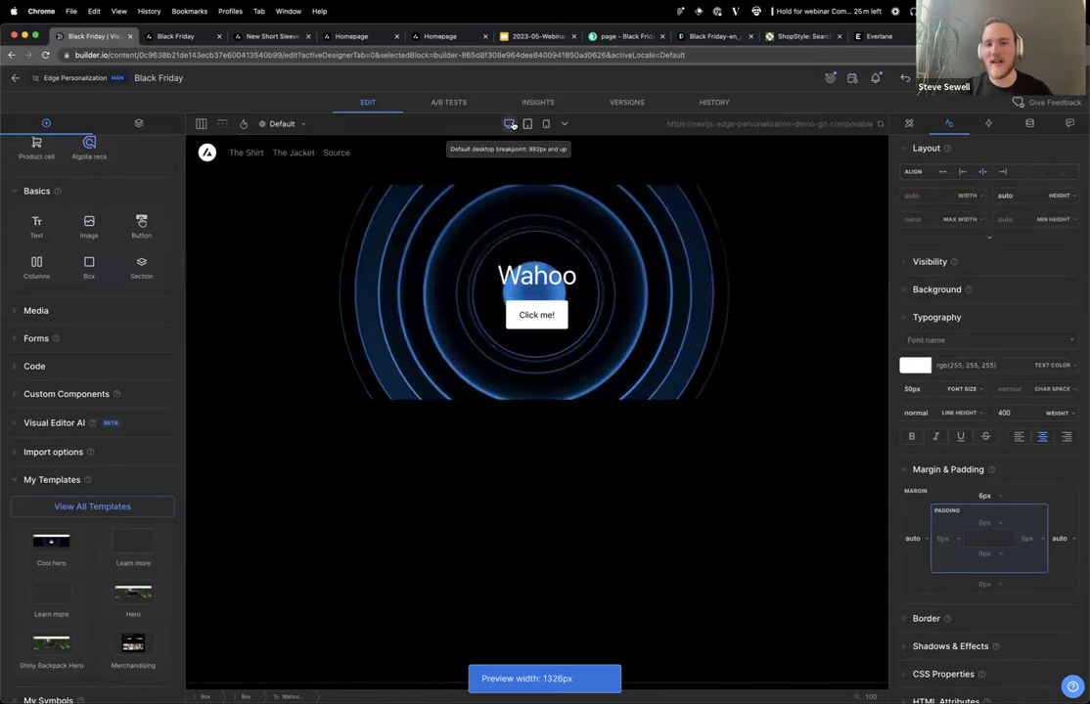
pyautogui.click(538, 497)
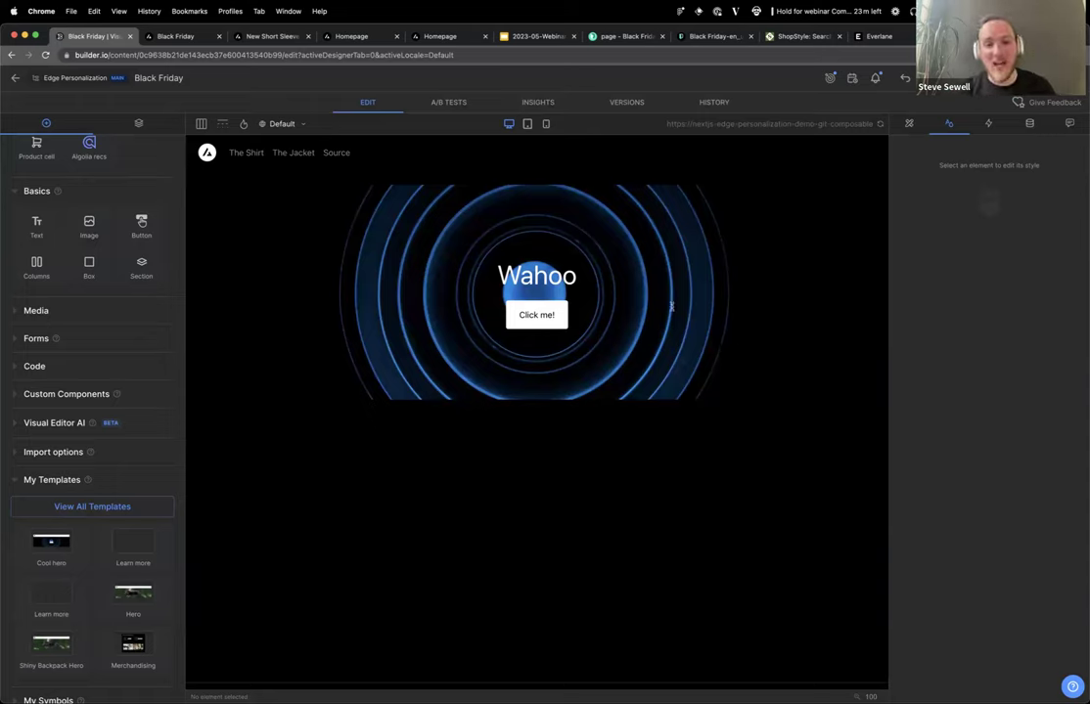
pyautogui.click(234, 328)
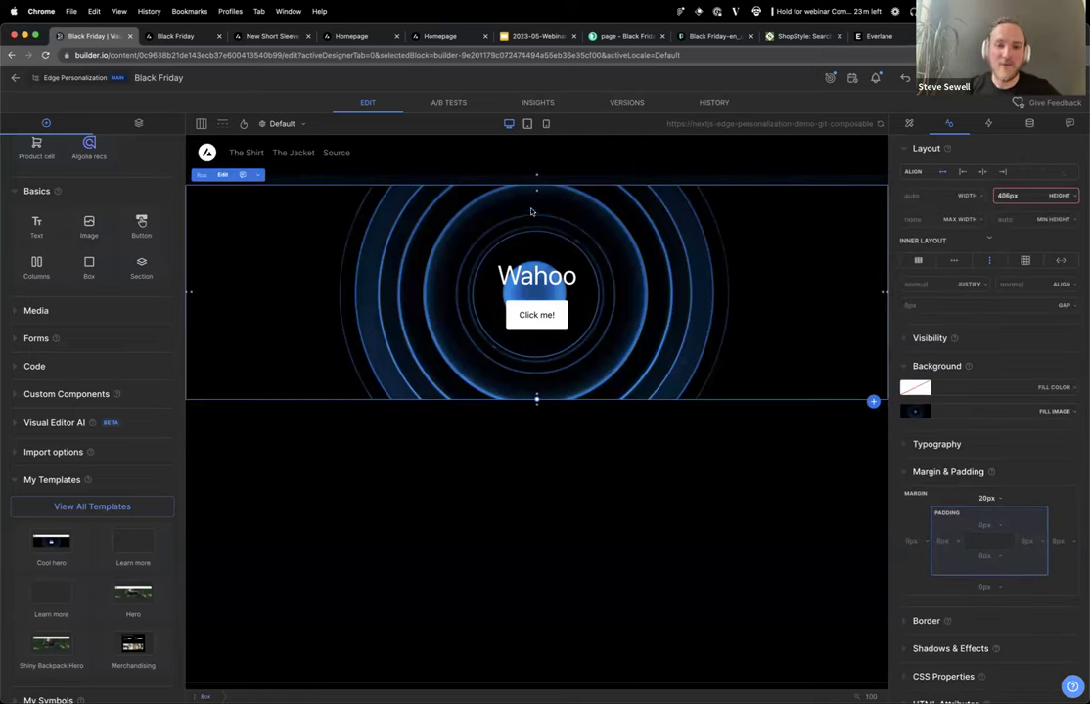
pyautogui.scroll(-3, 1002, 393)
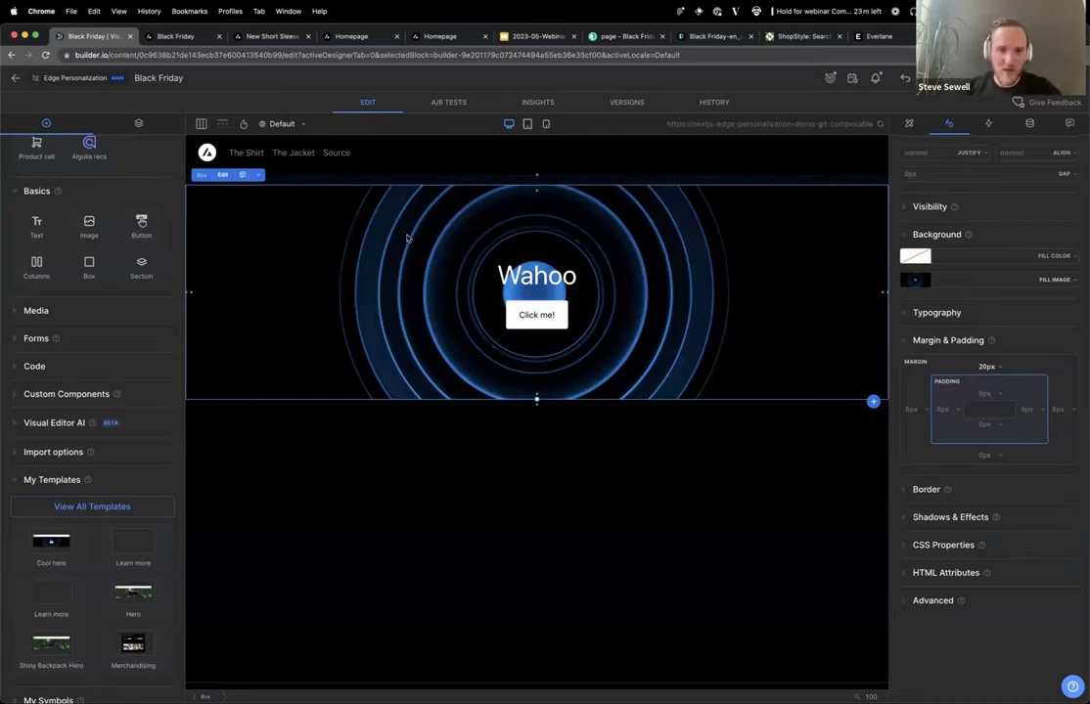
pyautogui.click(453, 283)
pyautogui.click(536, 315)
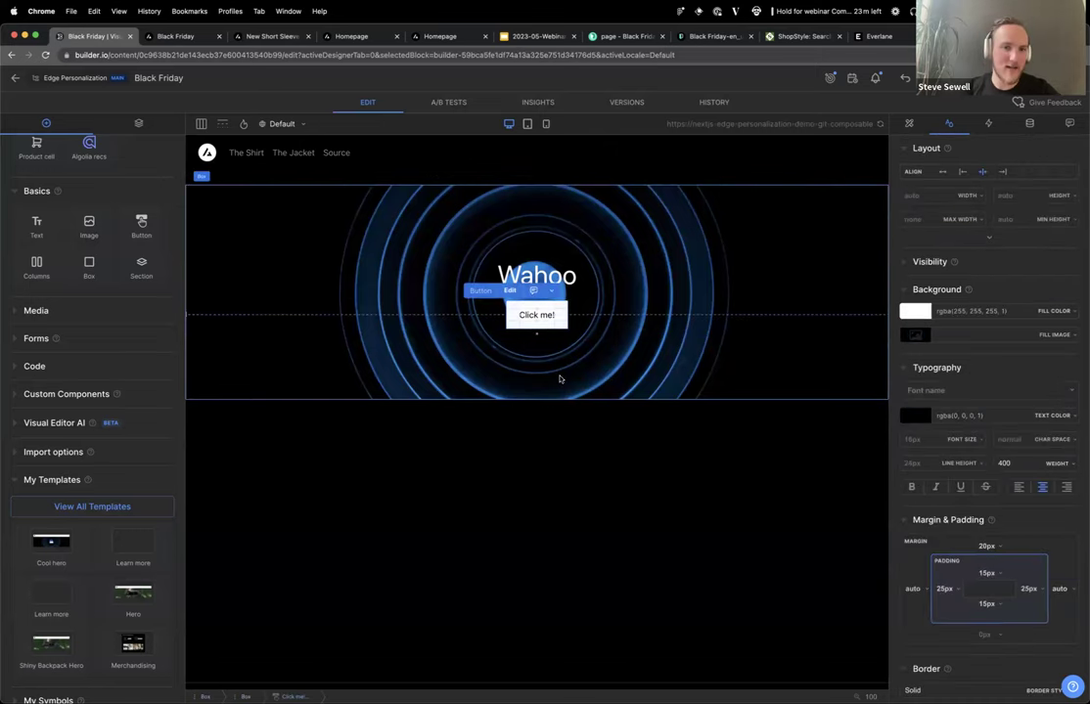
pyautogui.scroll(3, 66, 377)
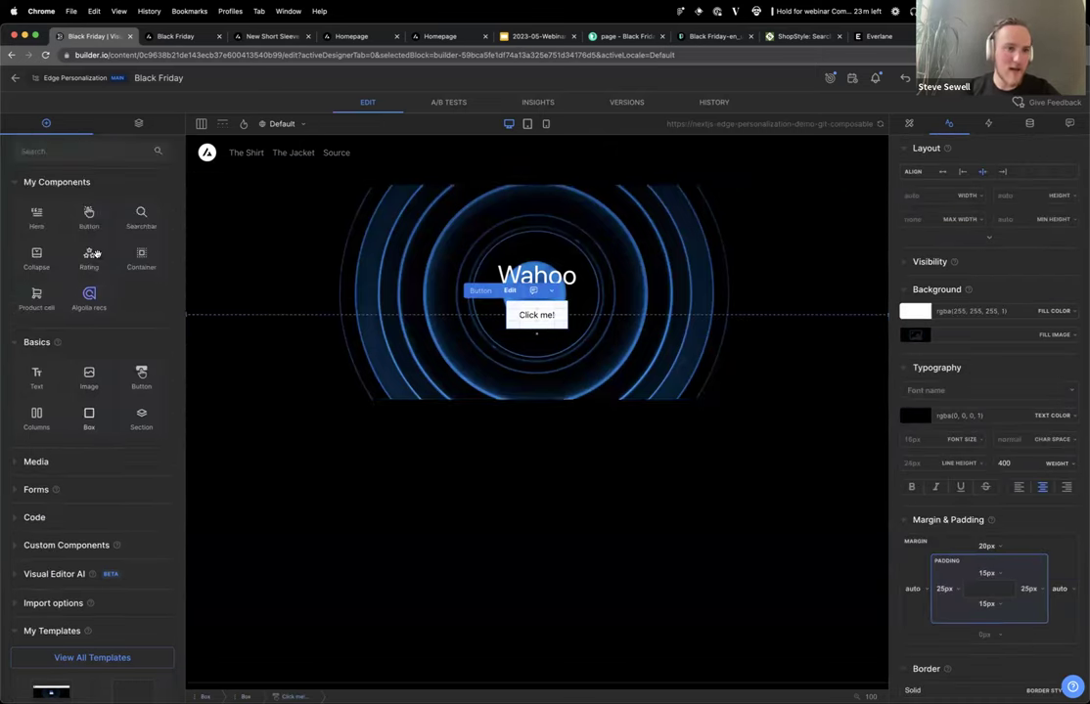
# Delete the Wahoo banner and add the custom Hero component in its place.
pyautogui.click(246, 350)
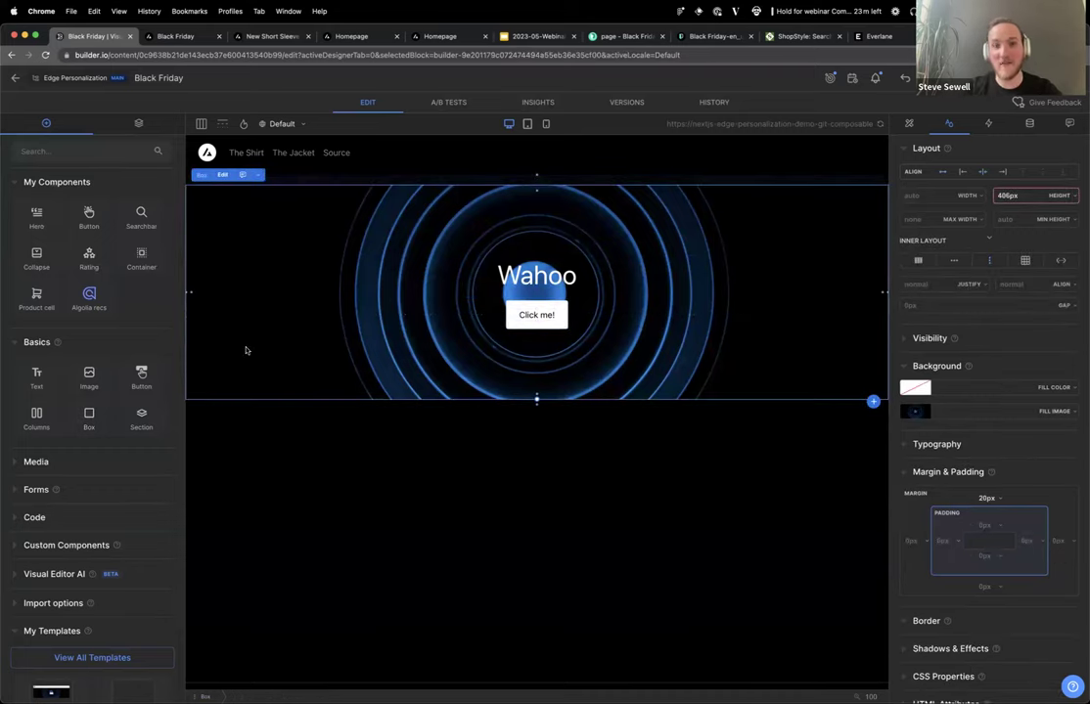
pyautogui.press('BackSpace')
pyautogui.moveTo(196, 221); pyautogui.dragTo(206, 223)
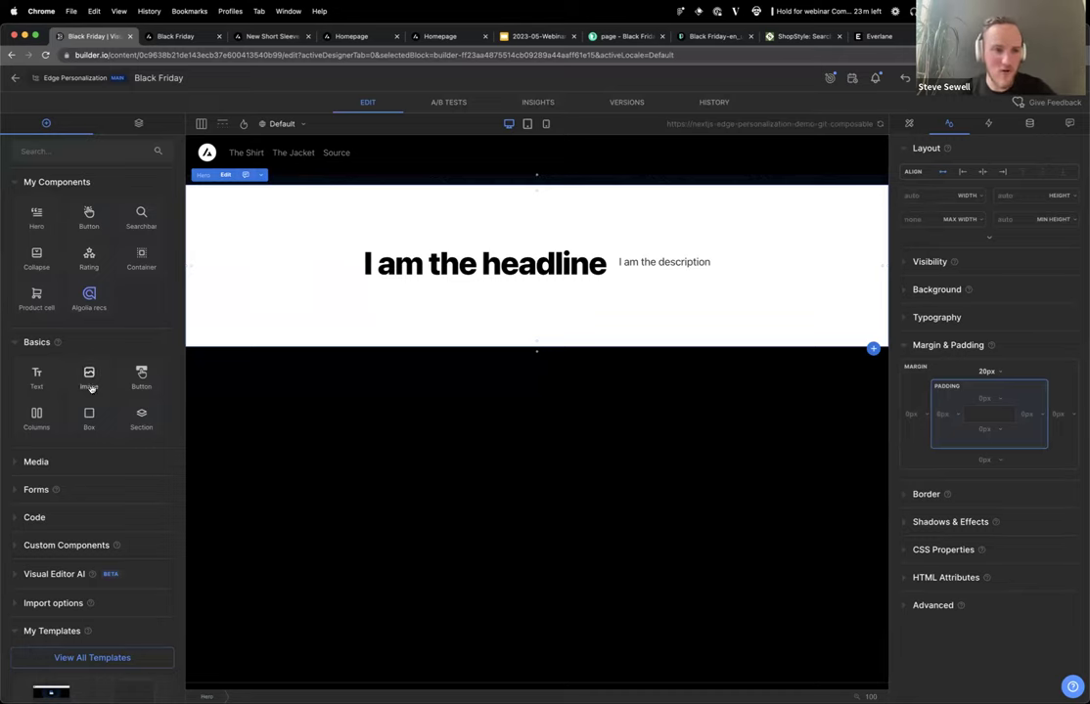
# Add a Box block beneath the Hero component and enlarge its height to 356 px.
pyautogui.moveTo(89, 417); pyautogui.dragTo(537, 411)
pyautogui.click(519, 384)
pyautogui.moveTo(536, 464); pyautogui.dragTo(541, 545)
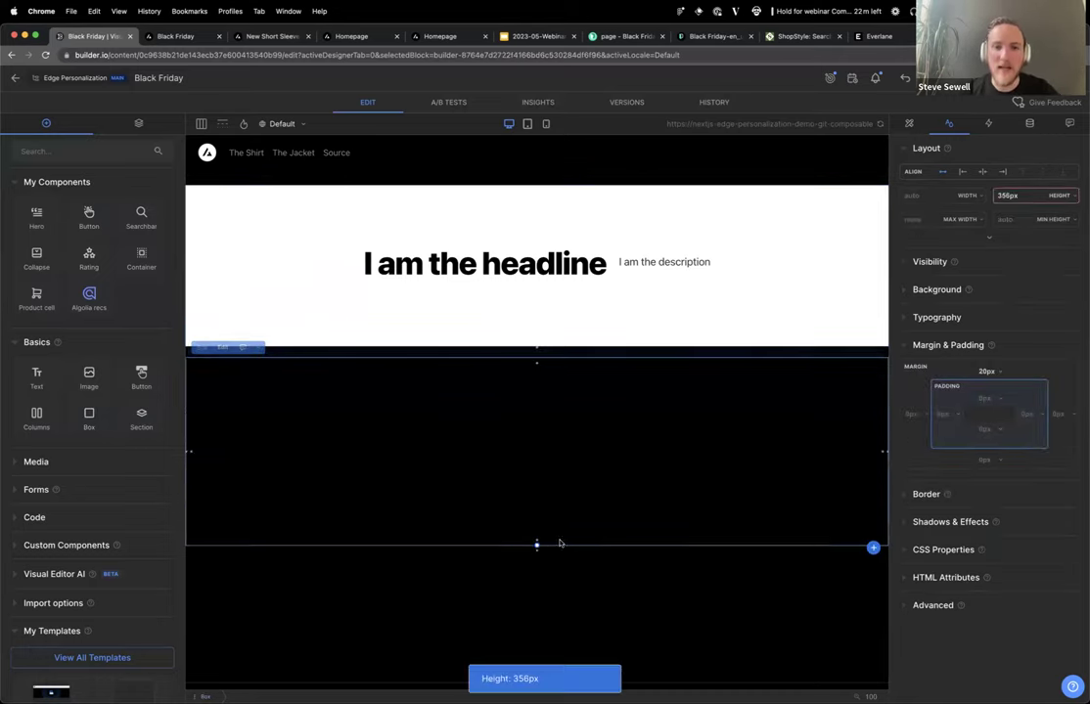
# Switch to VS Code and copy the outer div's class names "bg-accent-9 border-b border-t border-accent-2" from Hero.tsx.
pyautogui.press('super+Tab')
pyautogui.click(245, 220)
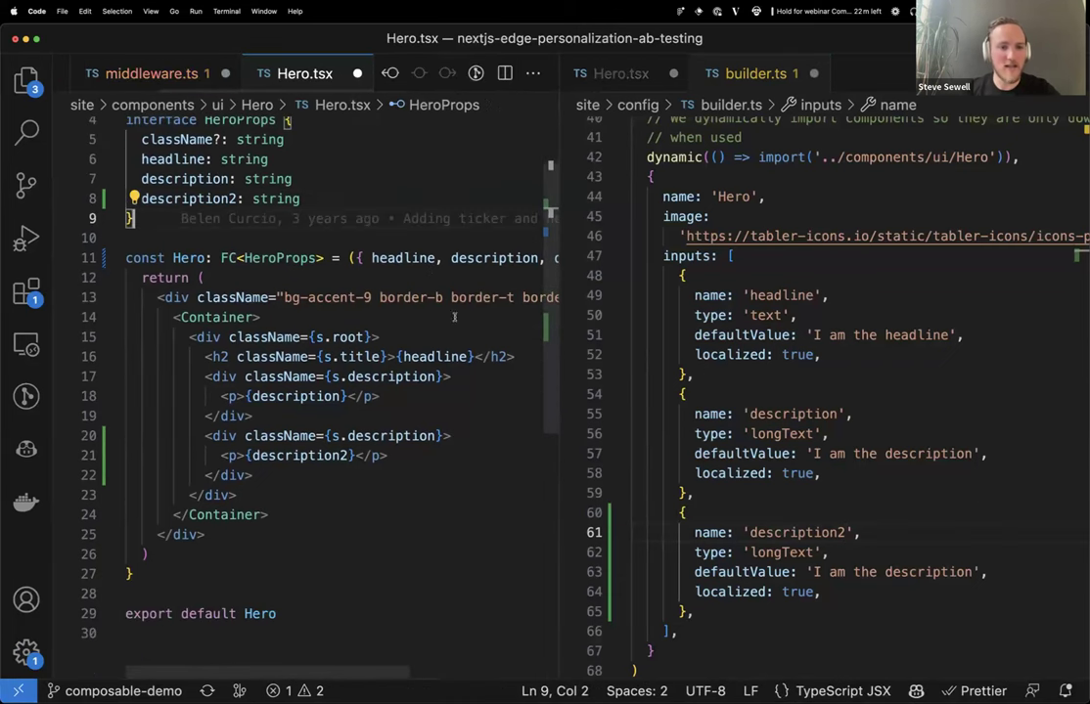
pyautogui.hscroll(3, 453, 325)
pyautogui.moveTo(146, 289); pyautogui.dragTo(505, 288)
pyautogui.press('super+c')
# Return to Builder.io in Chrome and apply the copied class names as the new box's CSS classes.
pyautogui.press('super+Tab')
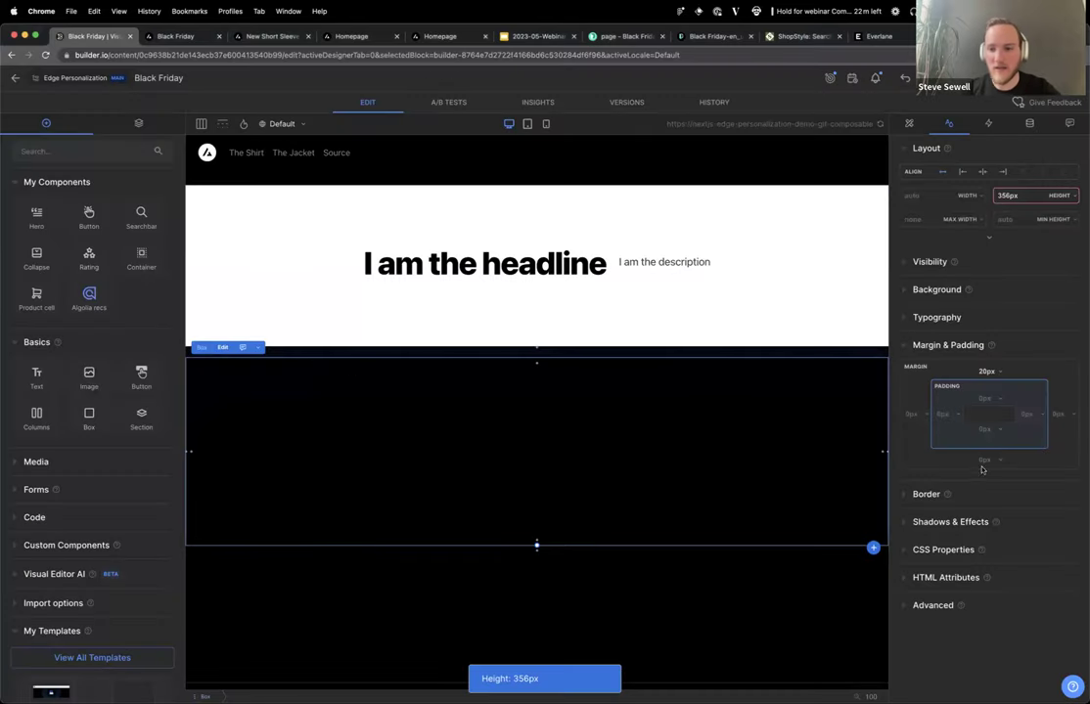
pyautogui.click(931, 604)
pyautogui.press('super+v')
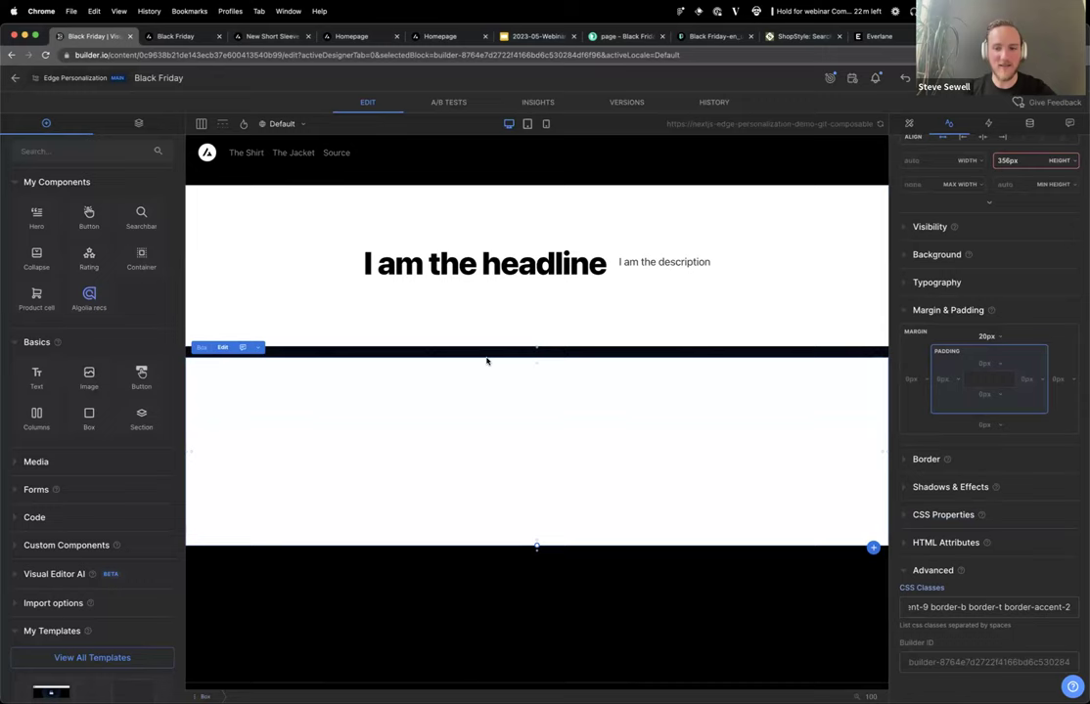
# Switch to VS Code and examine how Hero.tsx references the style classes of its root, title and description elements.
pyautogui.press('super+Tab')
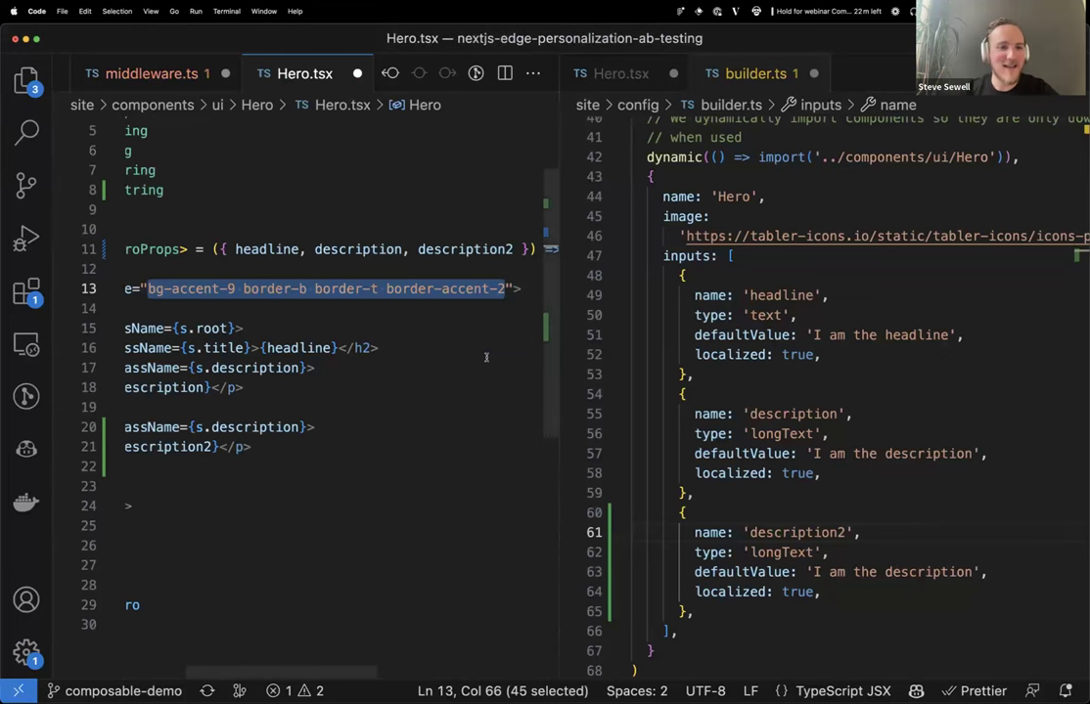
pyautogui.hscroll(-3, 354, 355)
pyautogui.scroll(-1, 353, 358)
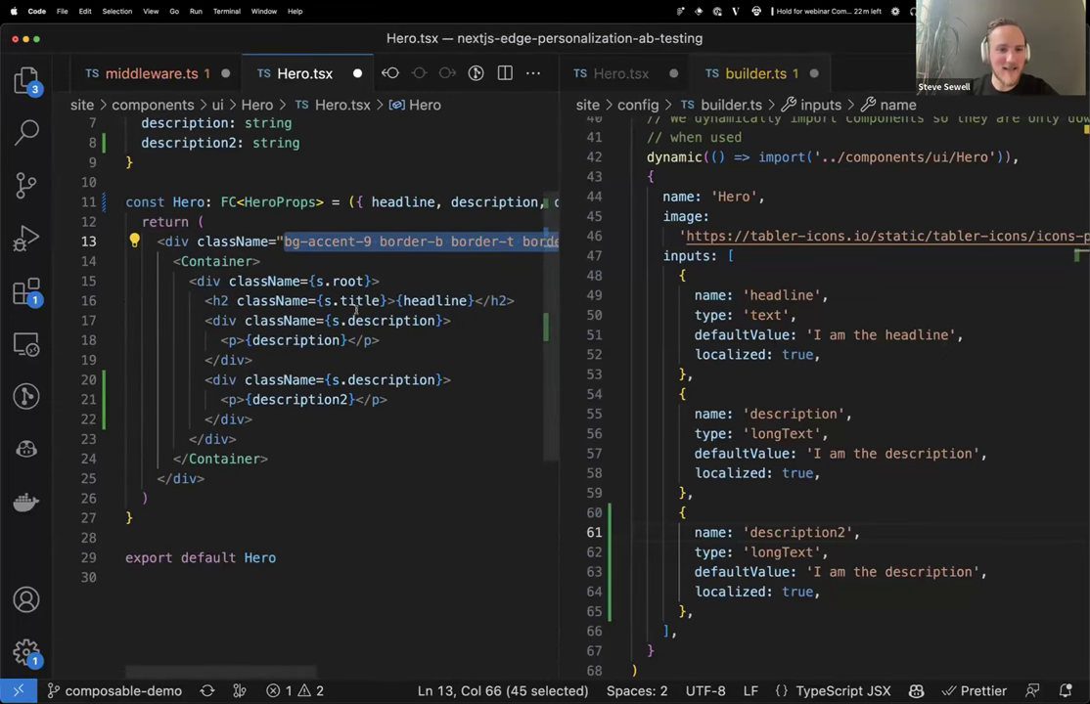
pyautogui.keyDown('super'); pyautogui.click(323, 266); pyautogui.keyUp('super')
pyautogui.press('super+w')
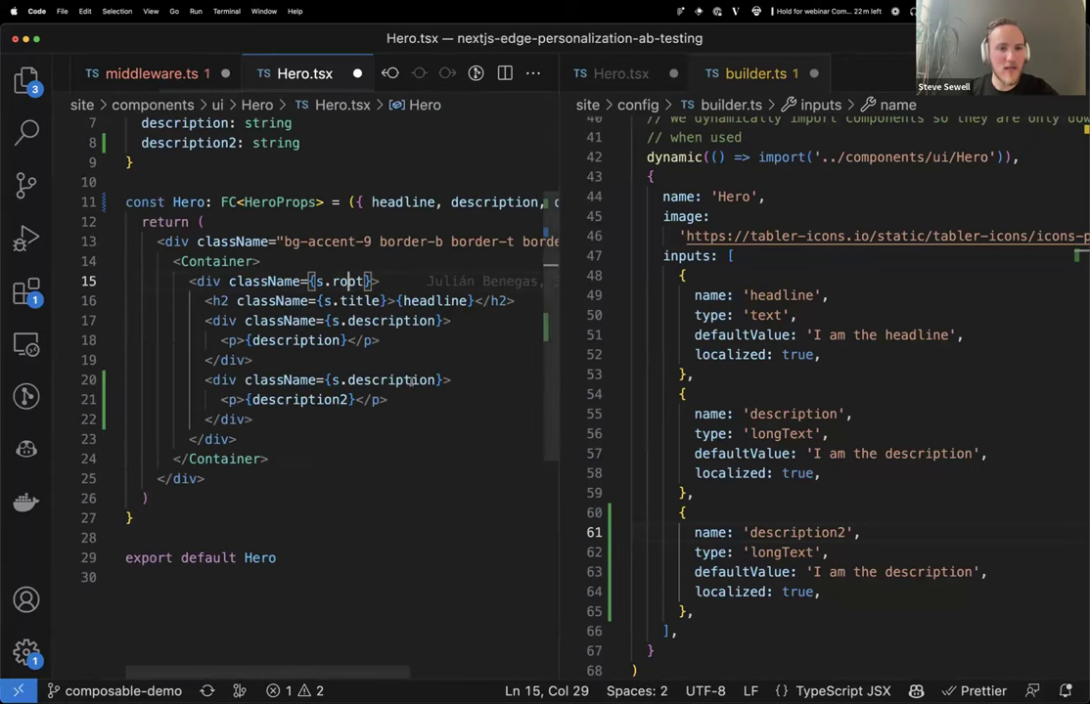
pyautogui.doubleClick(220, 300)
pyautogui.click(448, 298)
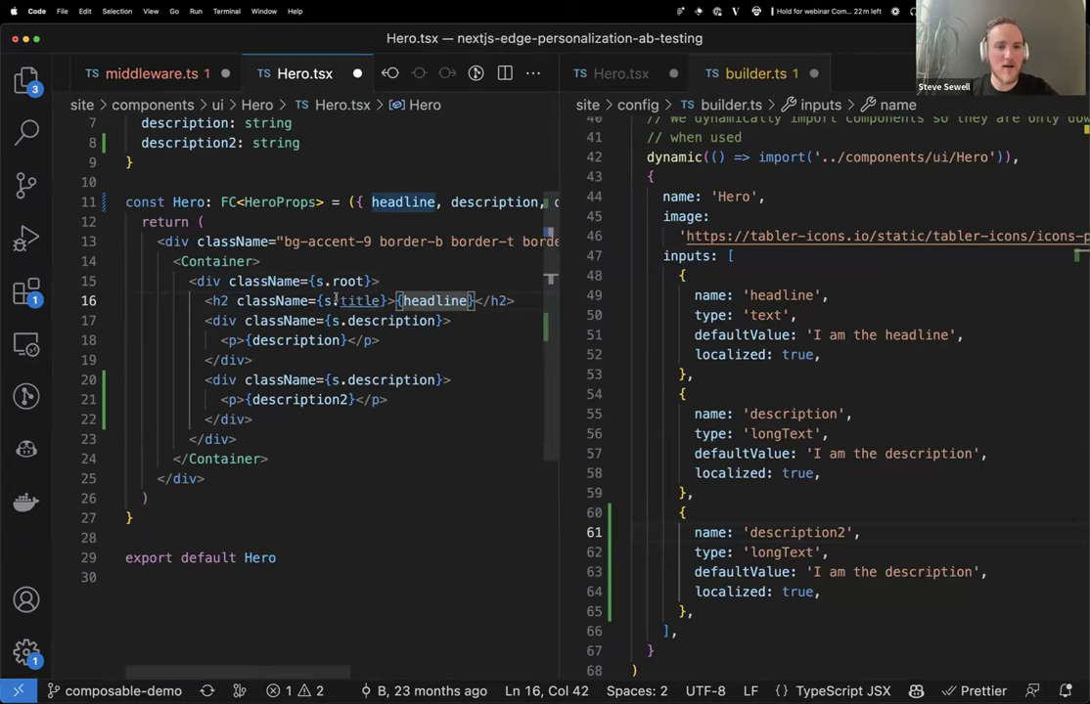
pyautogui.scroll(4, 293, 259)
pyautogui.click(323, 238)
# Find and open the Hero component's stylesheet, Hero.module.css.
pyautogui.press('super+p')
pyautogui.write('hero')
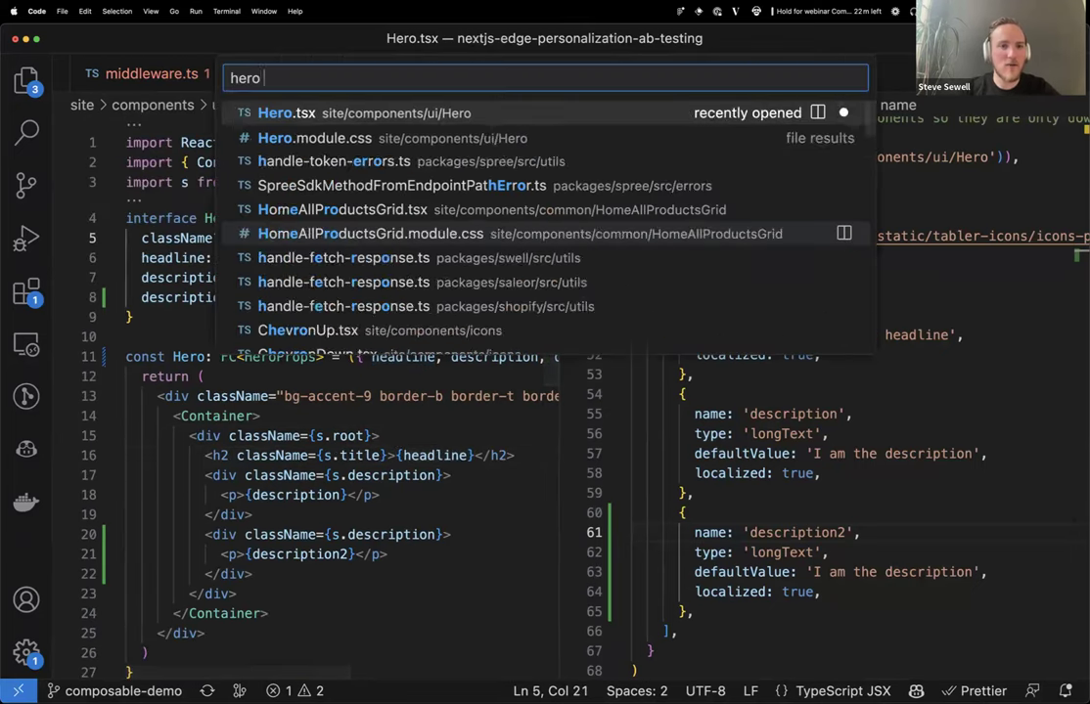
pyautogui.press('Down')
pyautogui.press('Return')
# Copy the large-screen title rule's utility classes "text-5xl max-w-xl text-right leading-10 -mt-3" from the stylesheet.
pyautogui.scroll(-3, 403, 288)
pyautogui.click(403, 289)
pyautogui.press('super+f')
pyautogui.write('title')
pyautogui.press('Escape')
pyautogui.moveTo(212, 372); pyautogui.dragTo(519, 369)
pyautogui.press('super+c')
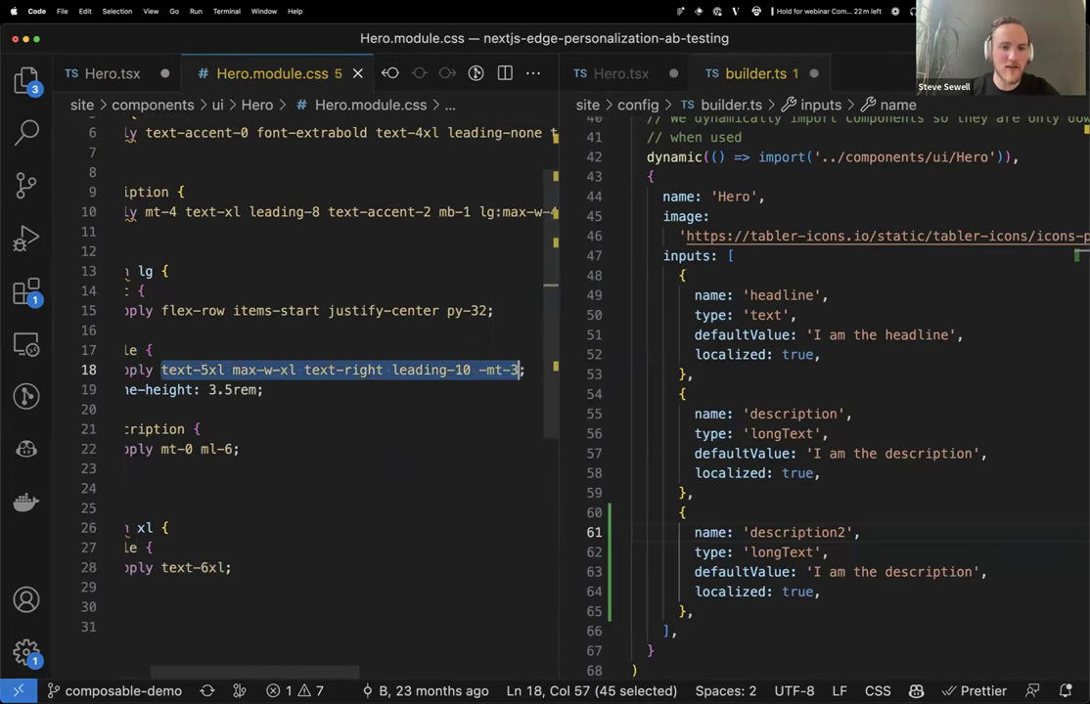
# Return to Builder.io in Chrome, add a Text block inside the white box, and replace its placeholder text with a new title.
pyautogui.press('super+Tab')
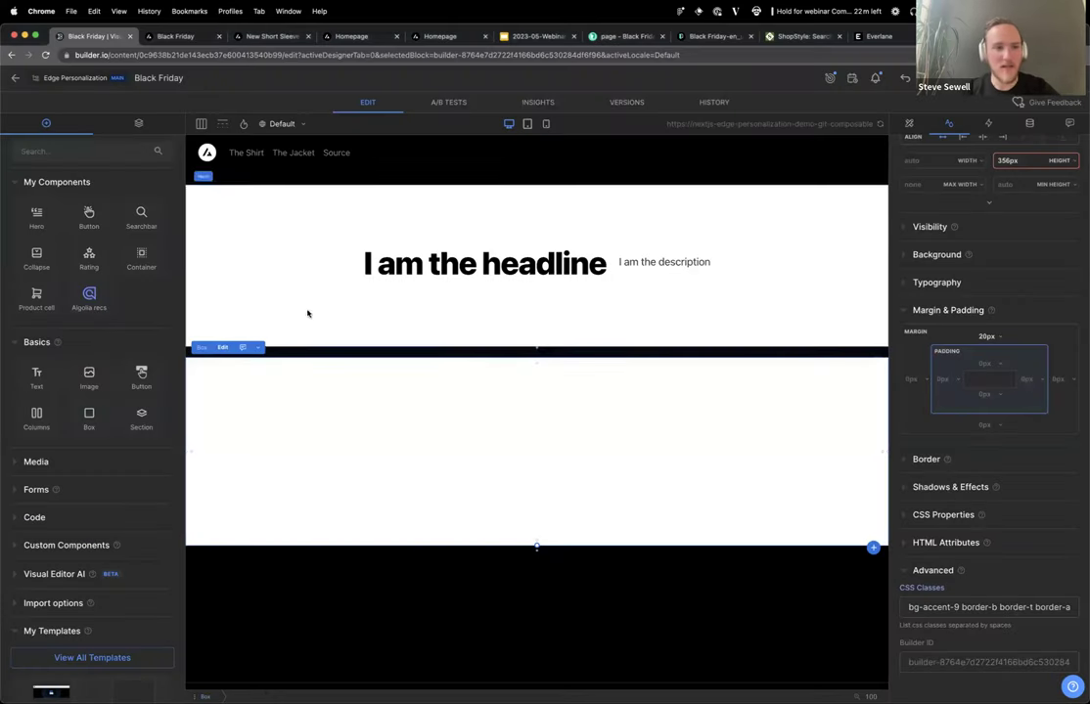
pyautogui.moveTo(36, 375); pyautogui.dragTo(271, 378)
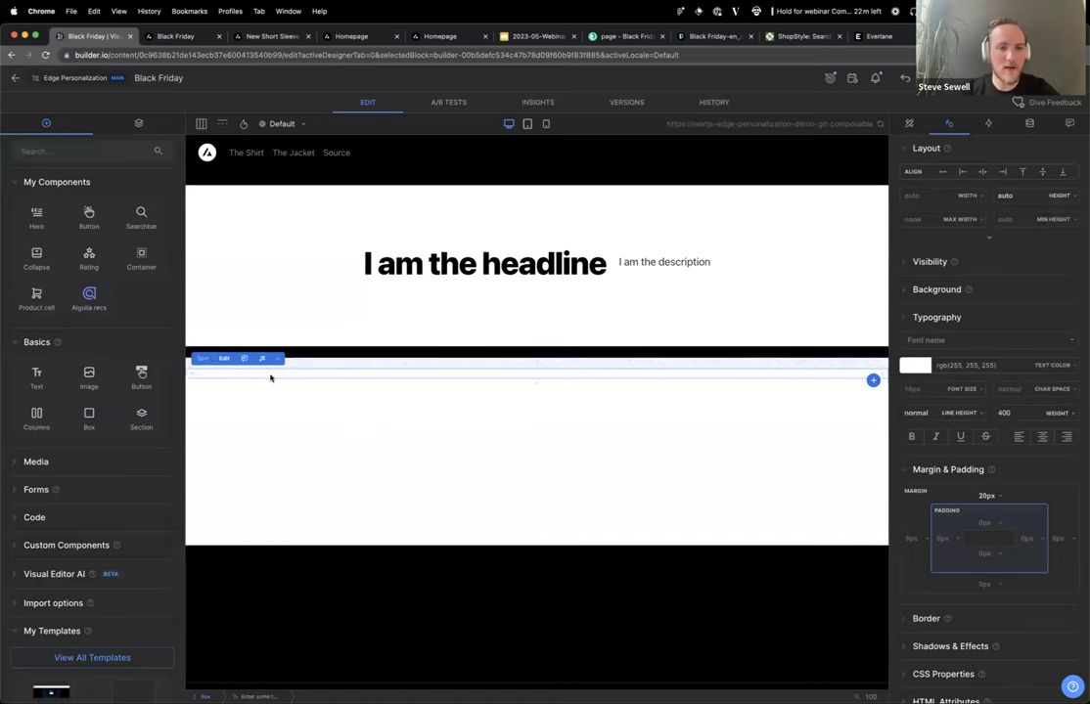
pyautogui.press('super+a')
pyautogui.press('Escape')
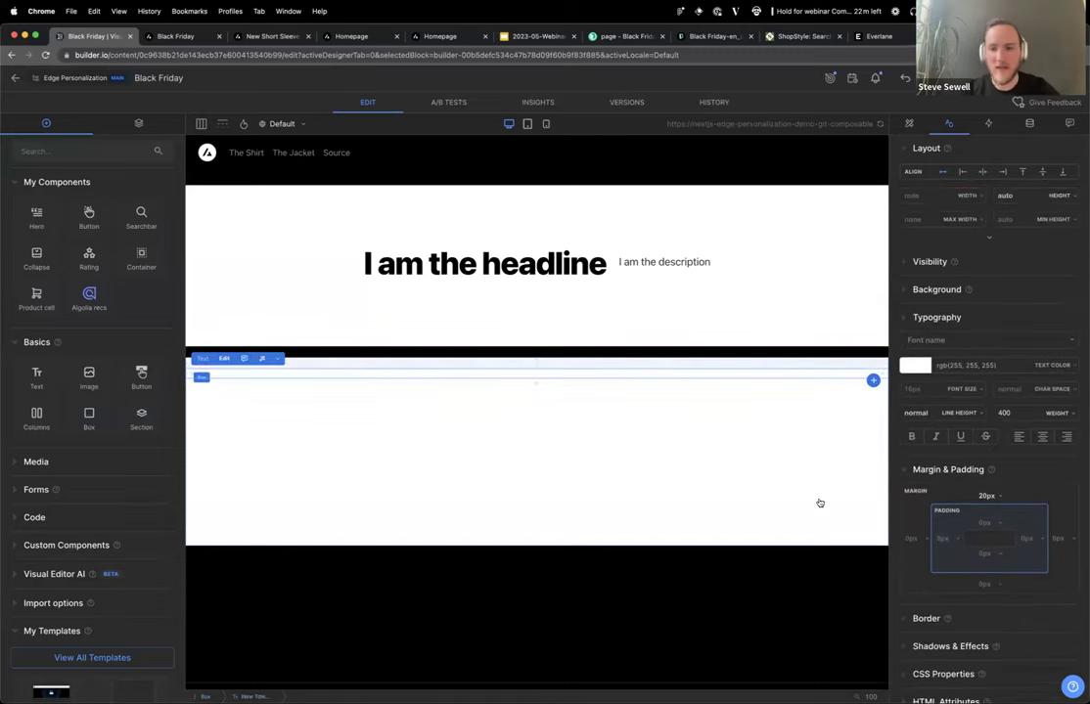
# Apply the copied utility classes "text-5xl max-w-xl text-right leading-10 -mt-3" as CSS classes on the new title Text block.
pyautogui.scroll(-3, 990, 565)
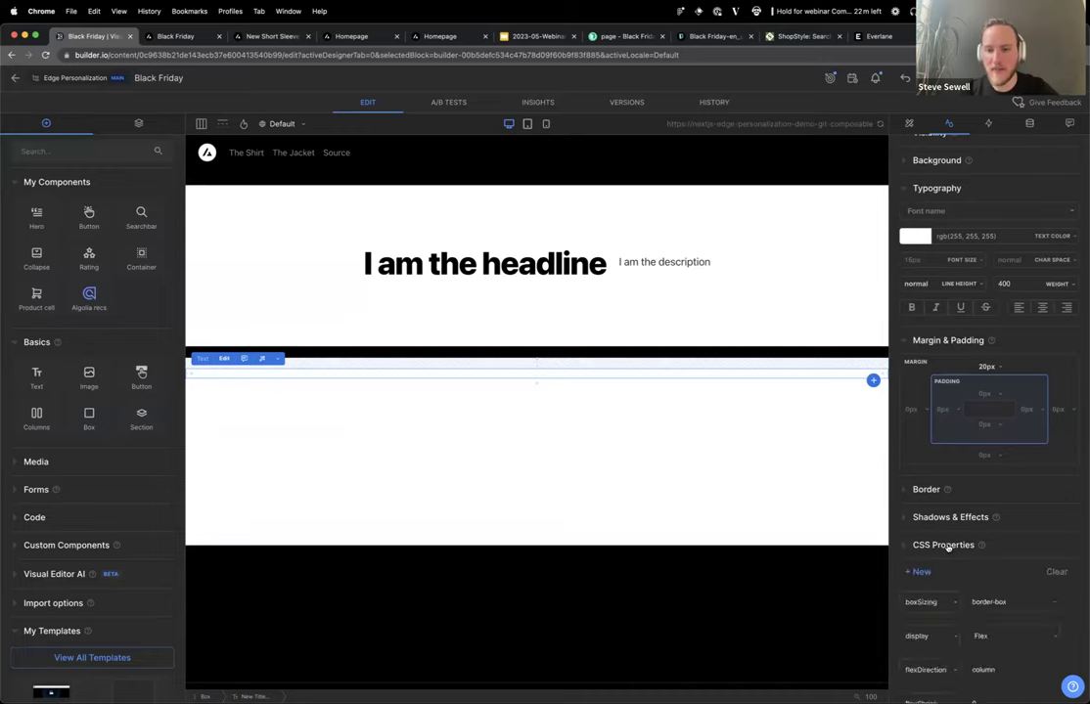
pyautogui.click(944, 603)
pyautogui.click(920, 637)
pyautogui.press('super+v')
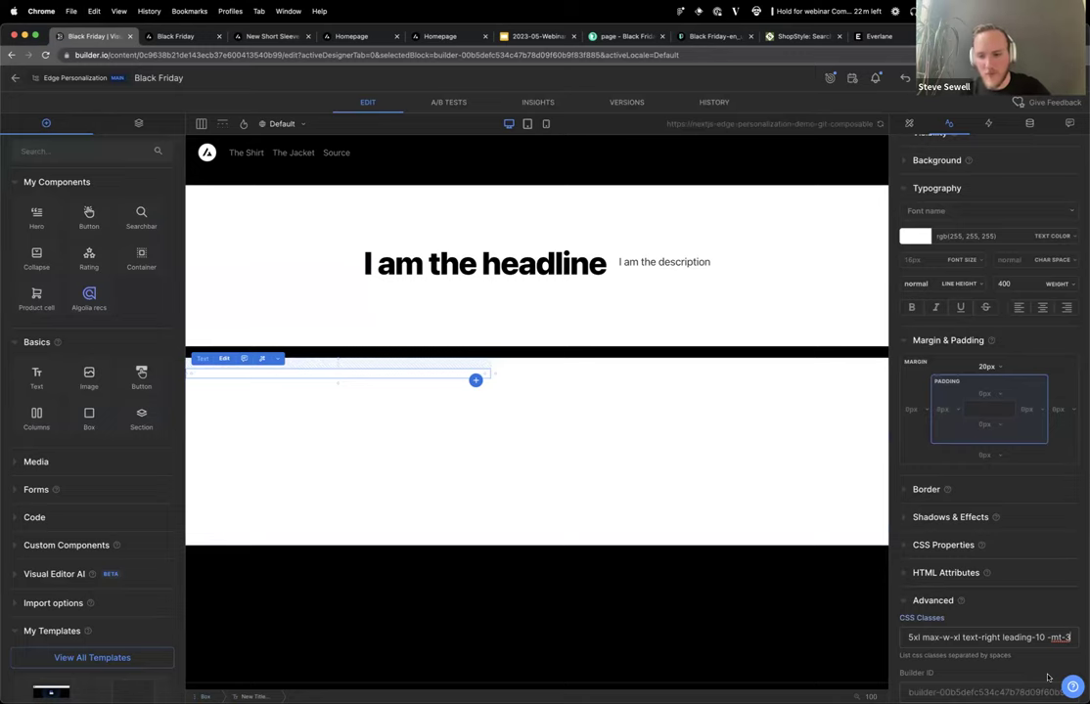
pyautogui.press('super+Left')
pyautogui.press('super+Right')
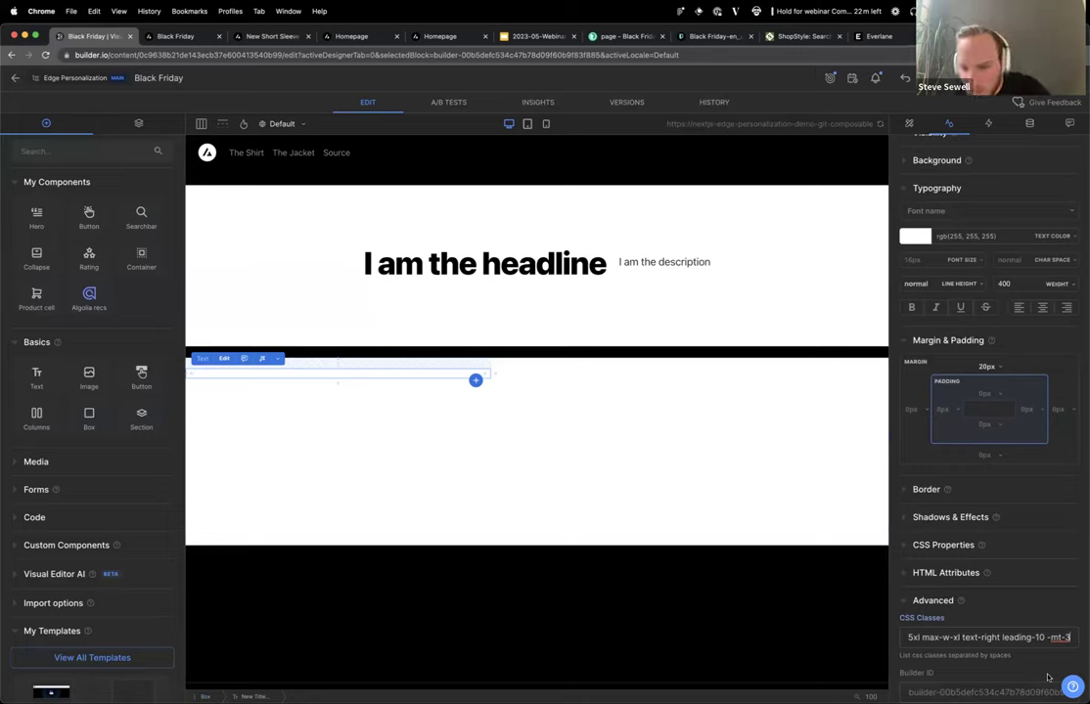
pyautogui.press('super+Left')
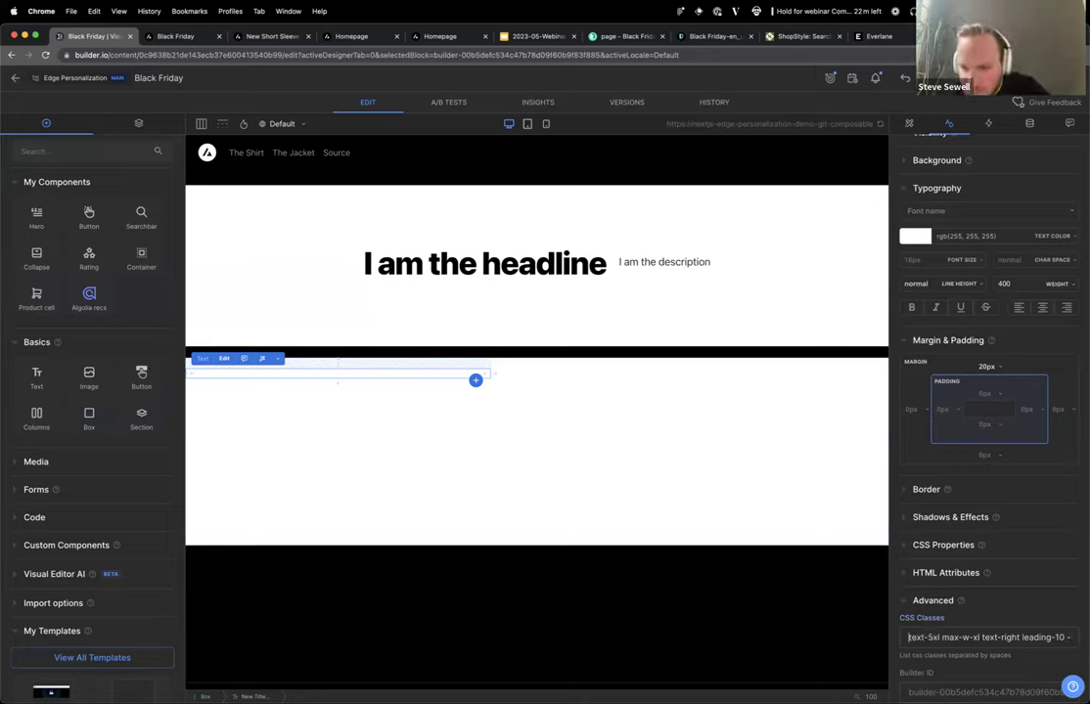
pyautogui.scroll(-2, 1011, 641)
pyautogui.click(314, 380)
pyautogui.click(318, 370)
# Switch to VS Code and compare the class references in Hero.tsx with the root, title and description rules in Hero.module.css.
pyautogui.press('super+Tab')
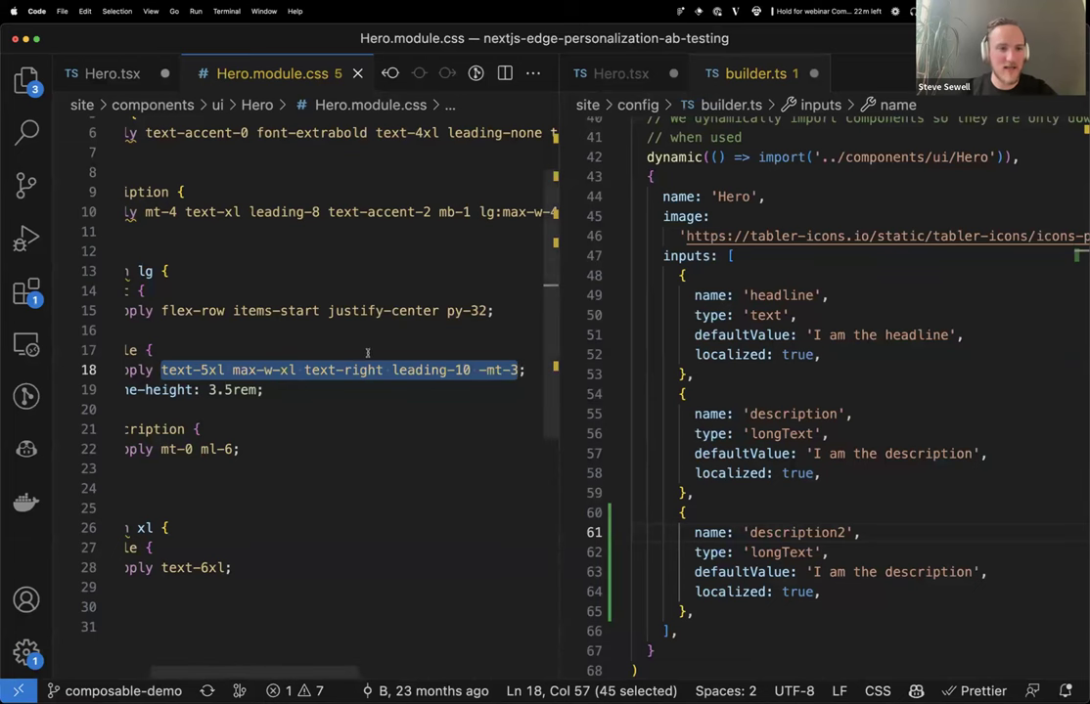
pyautogui.hscroll(-2, 382, 337)
pyautogui.click(381, 337)
pyautogui.hotkey('ctrl', 'Tab')
pyautogui.scroll(-3, 275, 274)
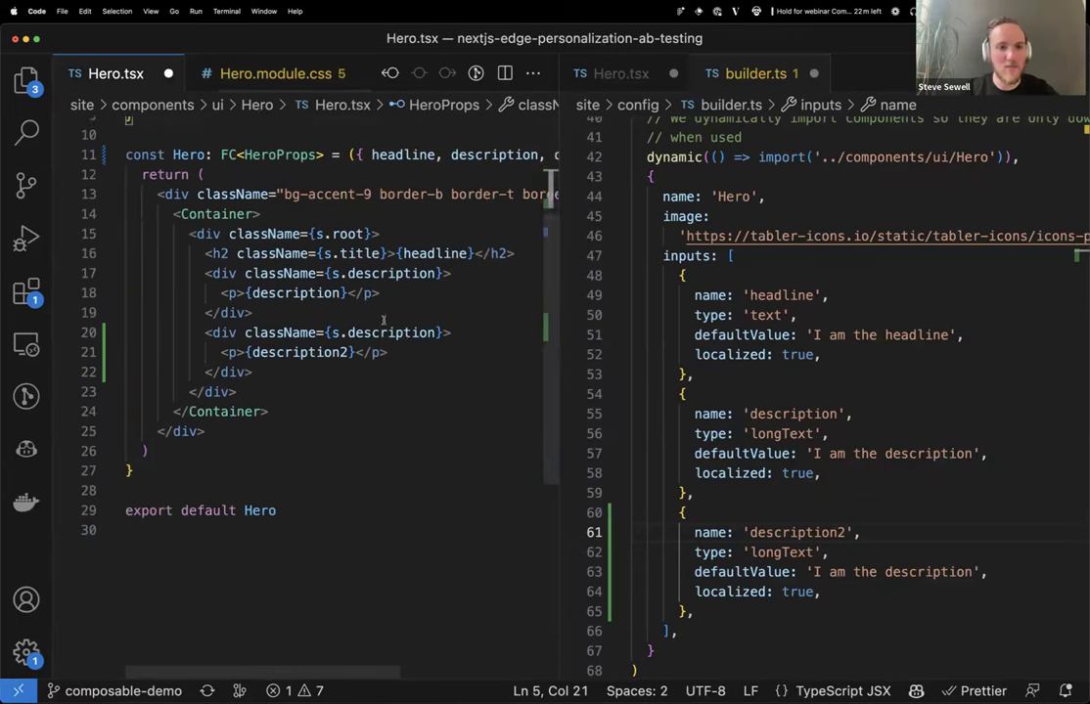
pyautogui.doubleClick(344, 254)
pyautogui.click(347, 234)
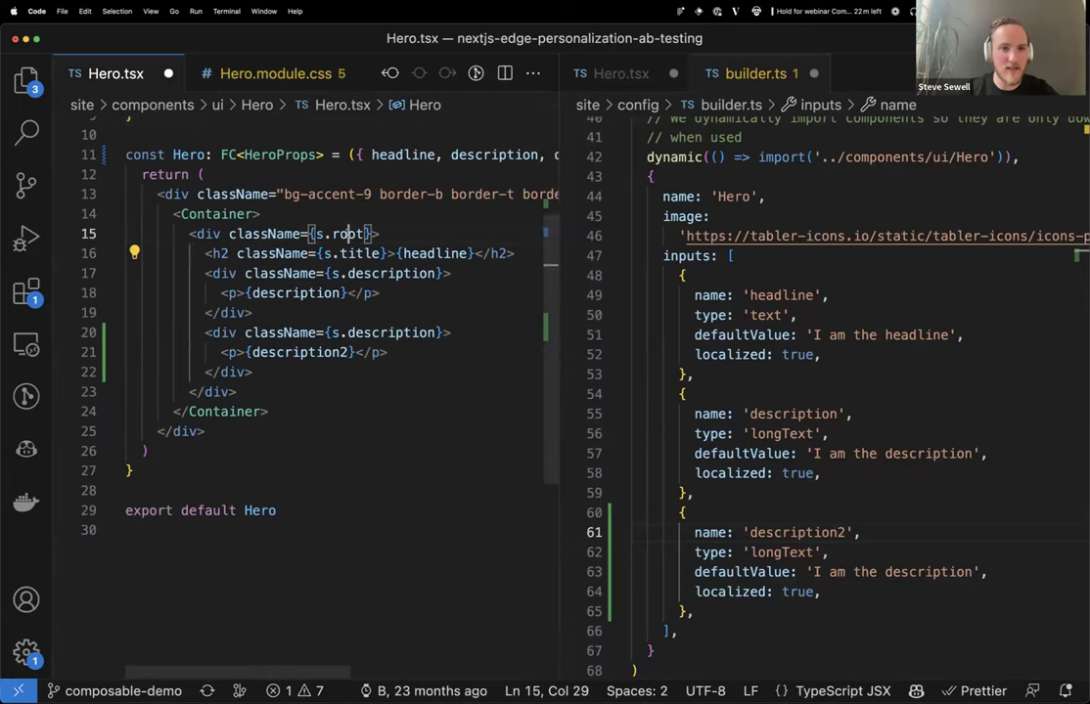
pyautogui.hotkey('ctrl', 'Tab')
pyautogui.scroll(5, 357, 221)
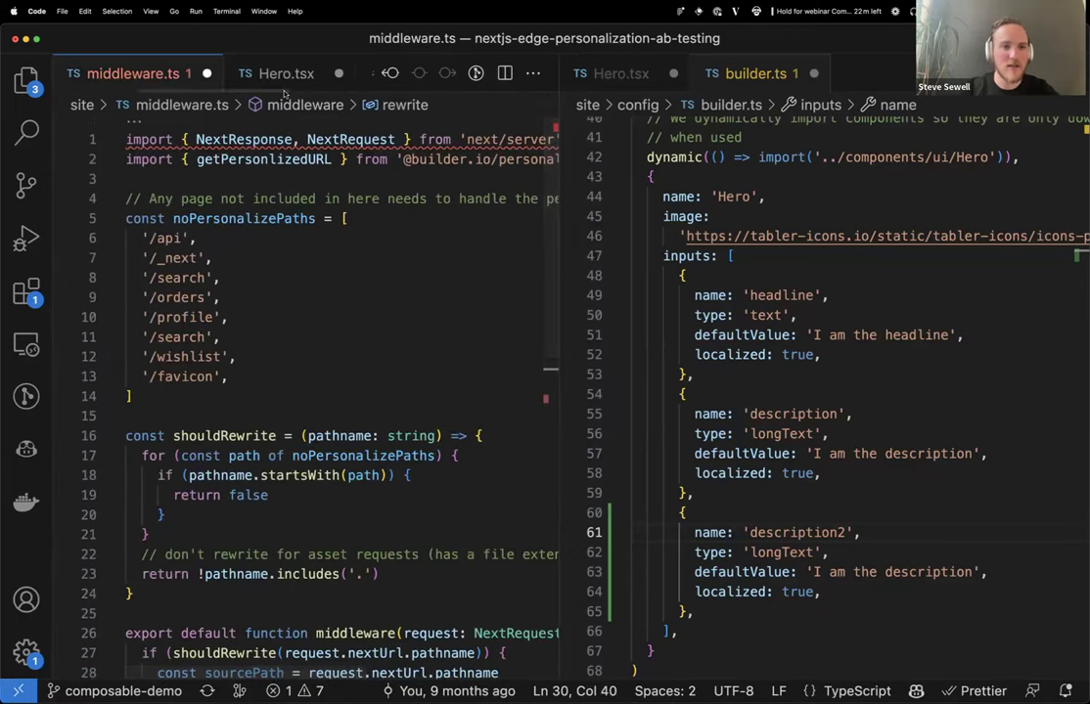
pyautogui.hotkey('ctrl', 'Tab')
pyautogui.press('super+equal')
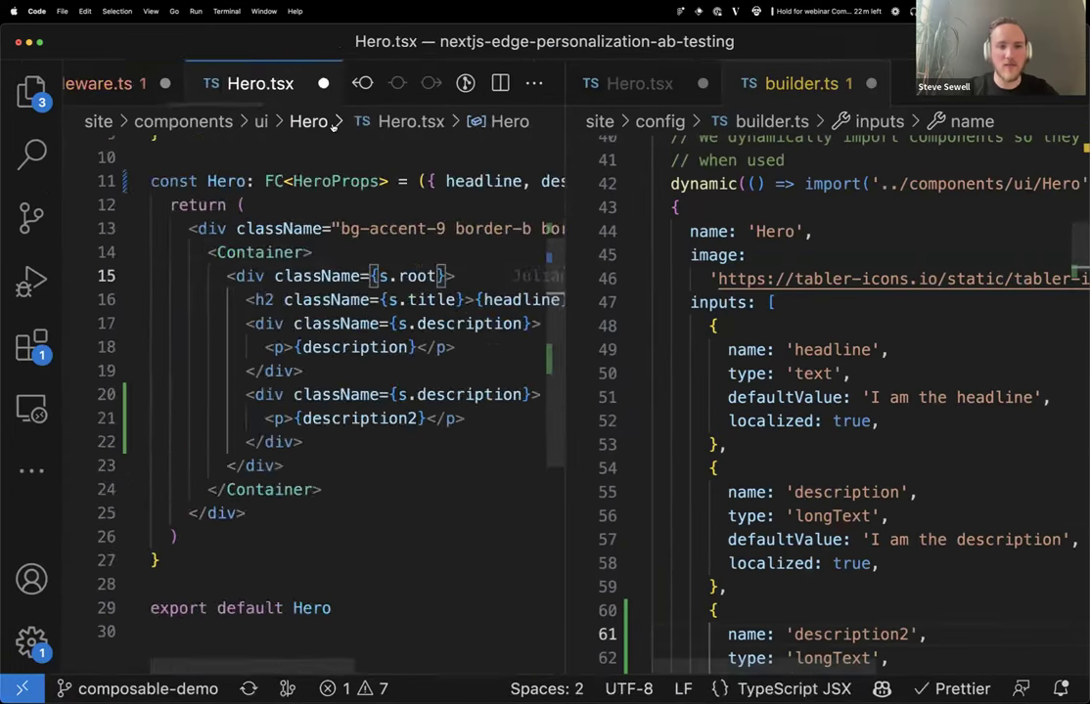
pyautogui.press('F12')
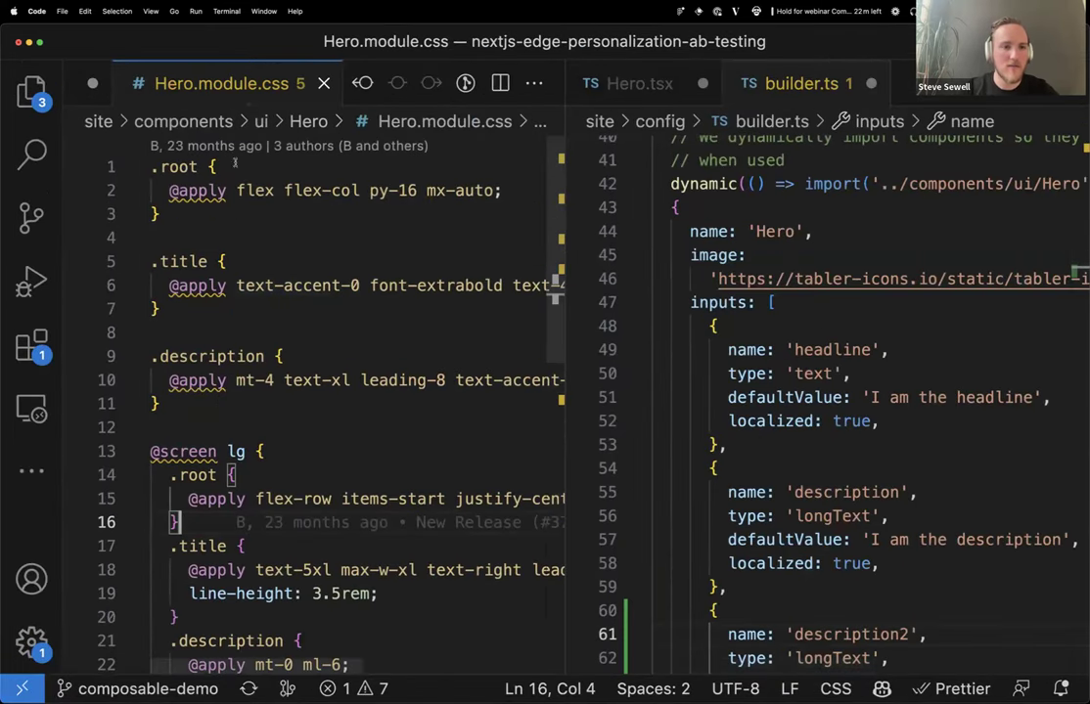
pyautogui.click(370, 190)
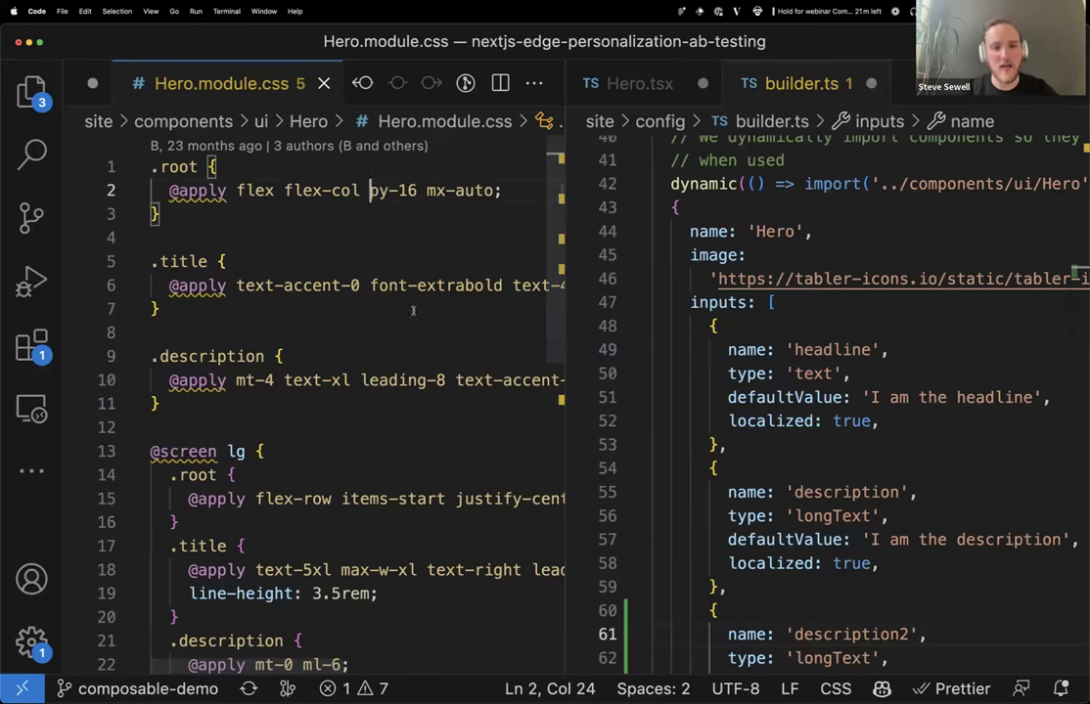
pyautogui.scroll(-5, 447, 355)
pyautogui.click(446, 355)
# Return to Builder.io in Chrome and review the CSS classes assigned to the white box and its title Text block.
pyautogui.press('super+Tab')
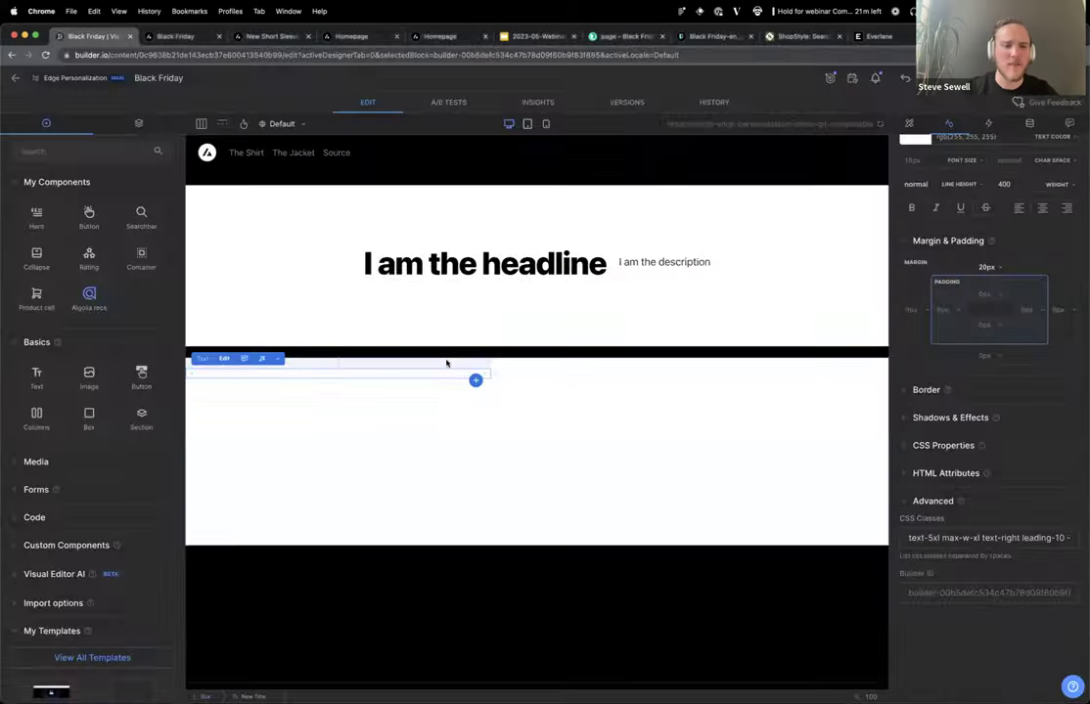
pyautogui.click(582, 517)
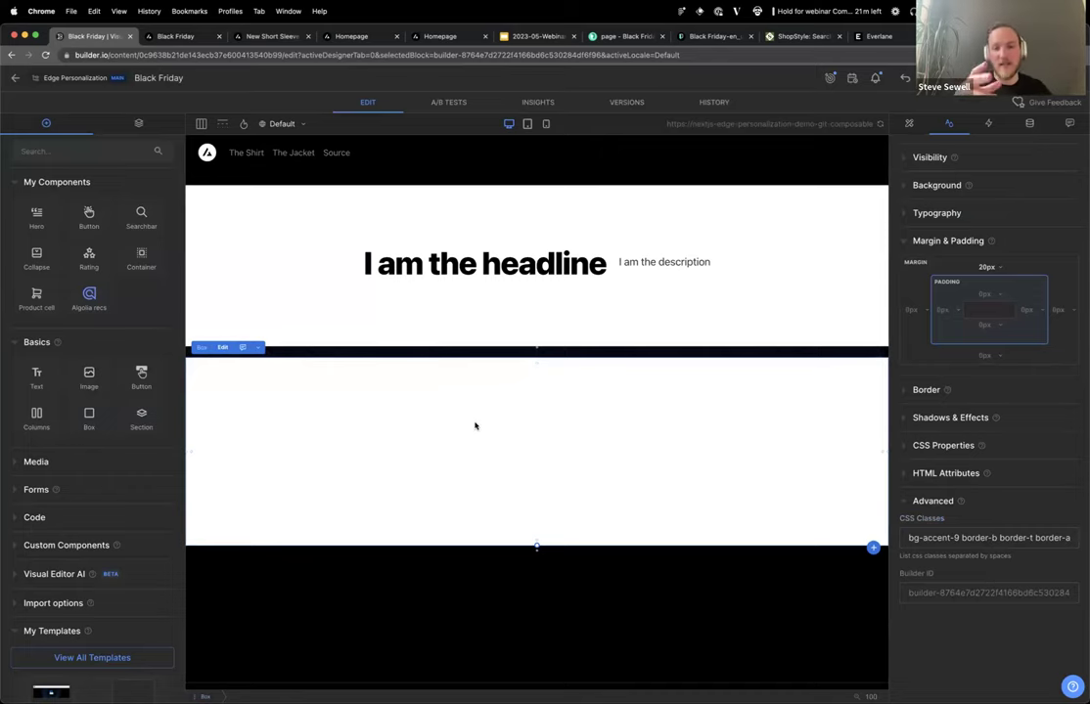
pyautogui.click(289, 368)
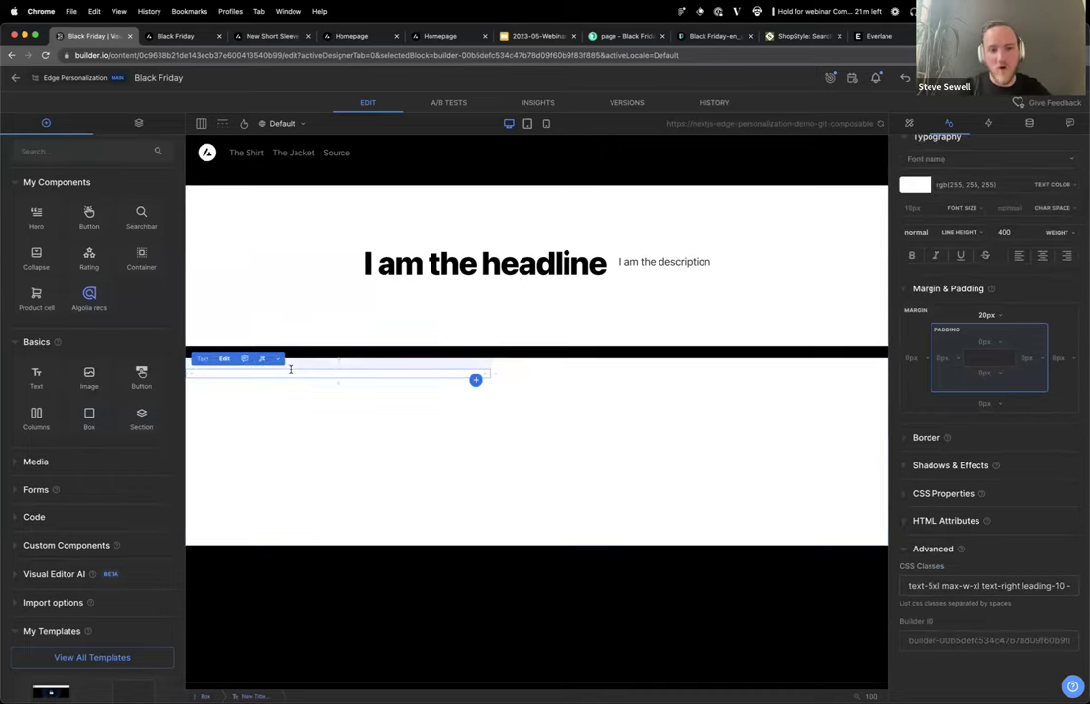
pyautogui.write('mt-3')
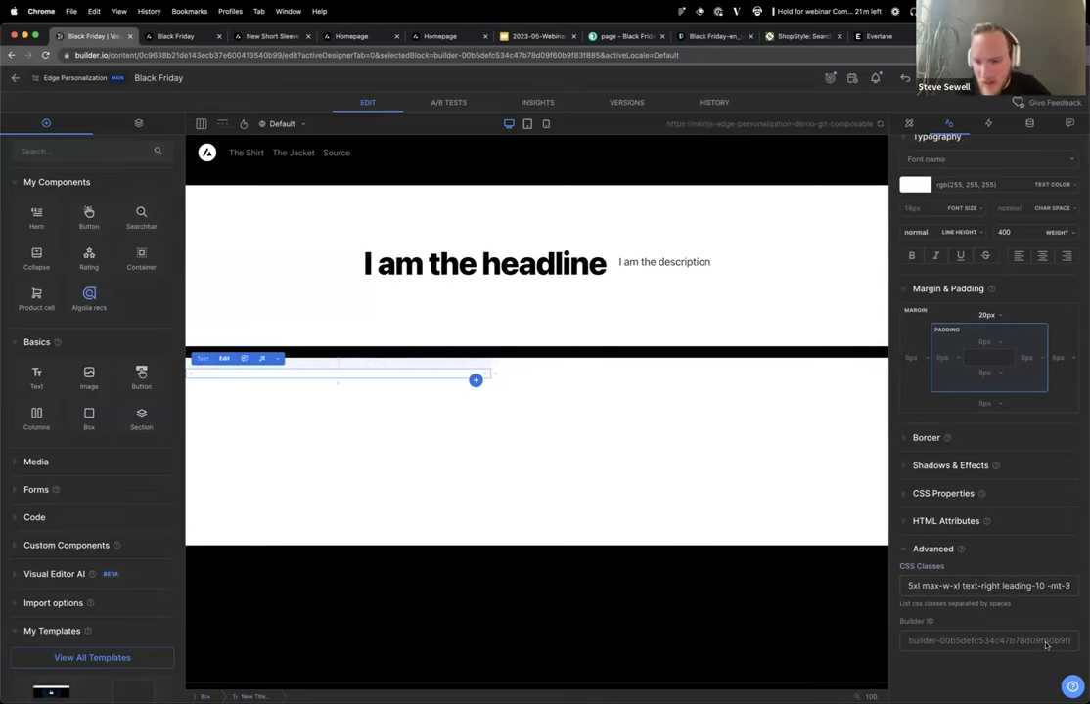
# Search the Hero stylesheet in VS Code for "text-" and return to Builder.io in Chrome.
pyautogui.press('super+Tab')
pyautogui.press('Up')
pyautogui.press('super+f')
pyautogui.write('text-')
pyautogui.press('Return')
pyautogui.press('Return')
pyautogui.scroll(3, 405, 345)
pyautogui.press('Return')
pyautogui.press('Return')
pyautogui.press('Escape')
pyautogui.press('super+Tab')
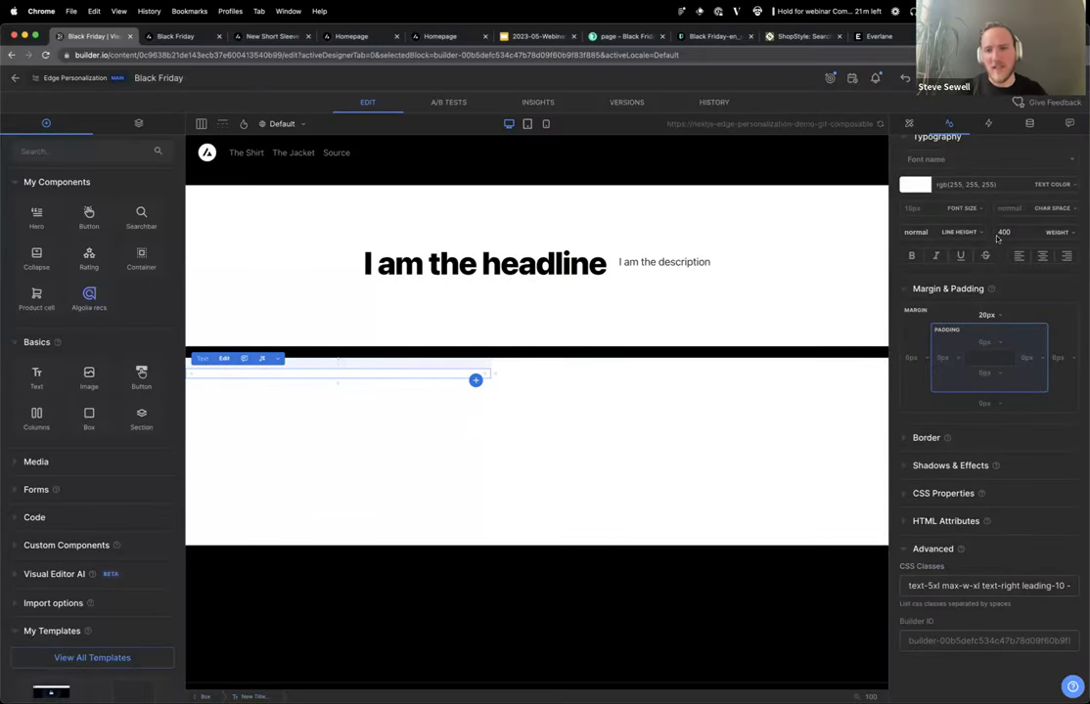
# Set the title Text block's text color to black.
pyautogui.moveTo(944, 585); pyautogui.dragTo(979, 585)
pyautogui.scroll(3, 988, 392)
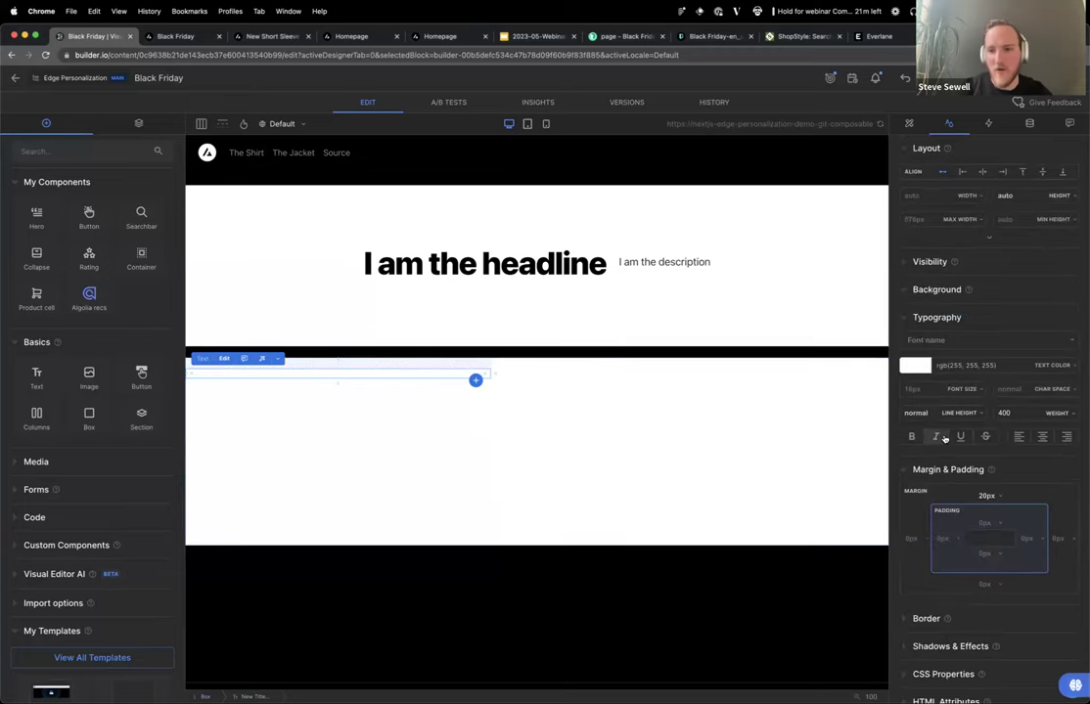
pyautogui.click(915, 364)
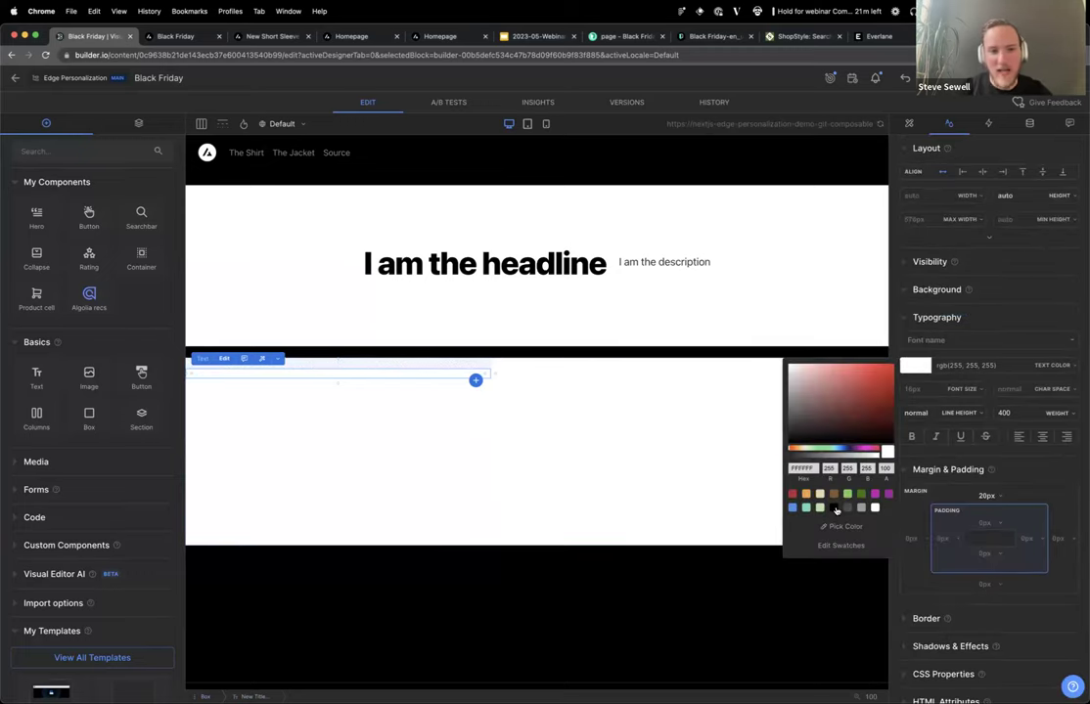
pyautogui.click(835, 508)
pyautogui.click(244, 380)
pyautogui.click(237, 379)
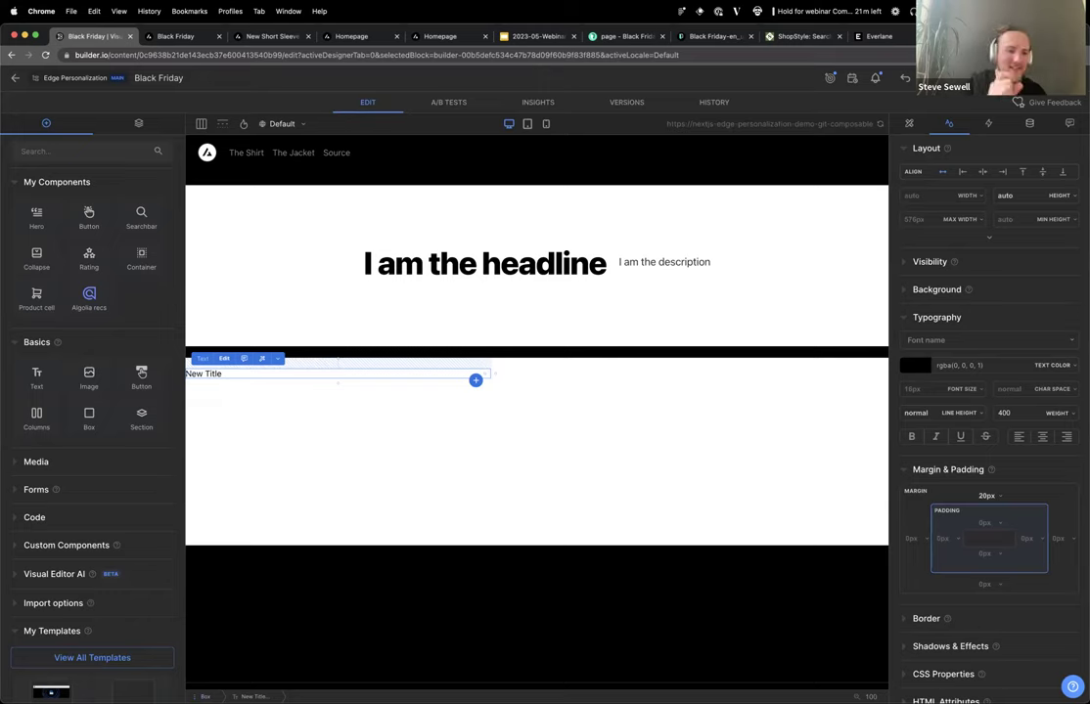
pyautogui.scroll(-3, 917, 519)
pyautogui.scroll(3, 918, 519)
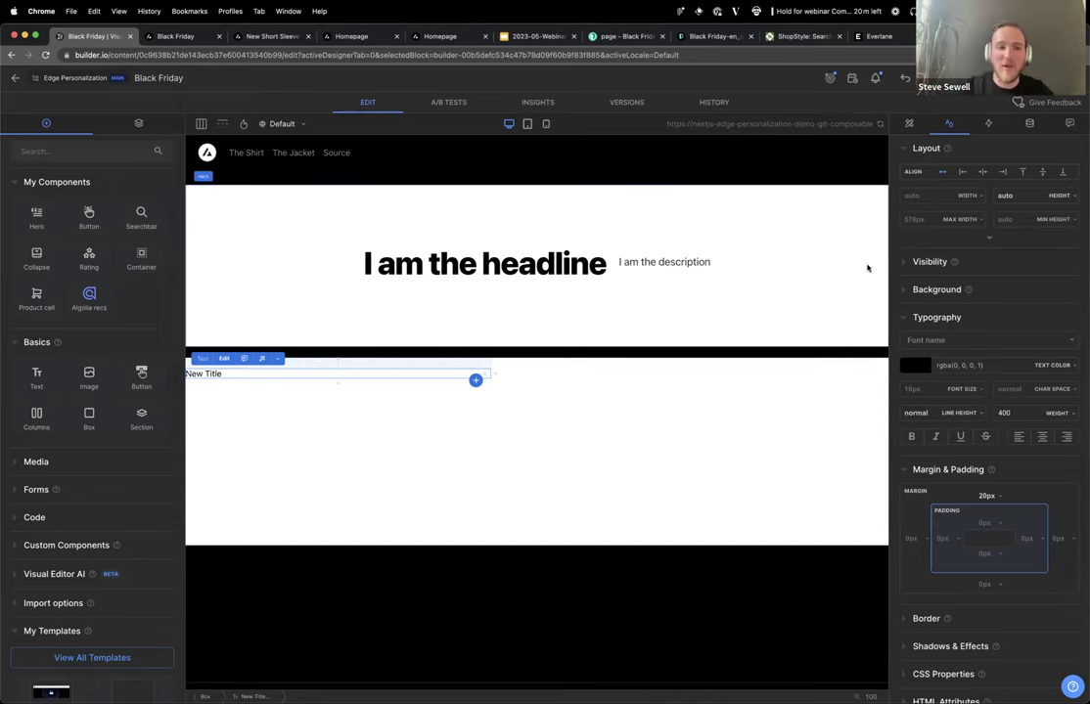
pyautogui.click(140, 122)
pyautogui.click(47, 122)
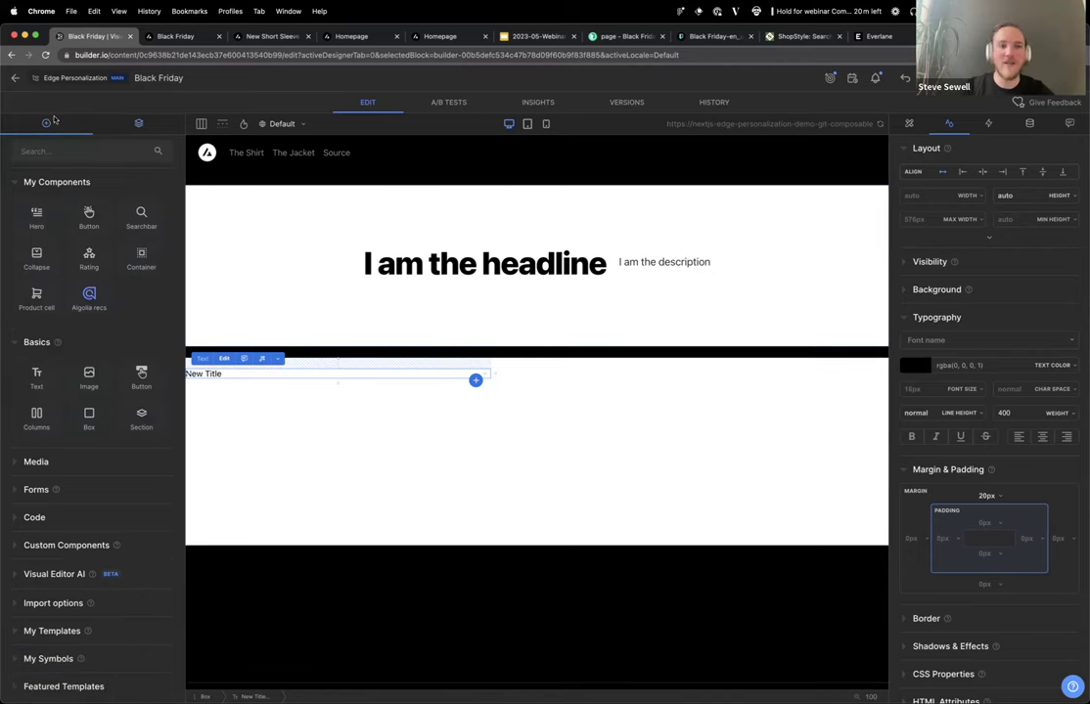
pyautogui.click(983, 123)
pyautogui.click(909, 123)
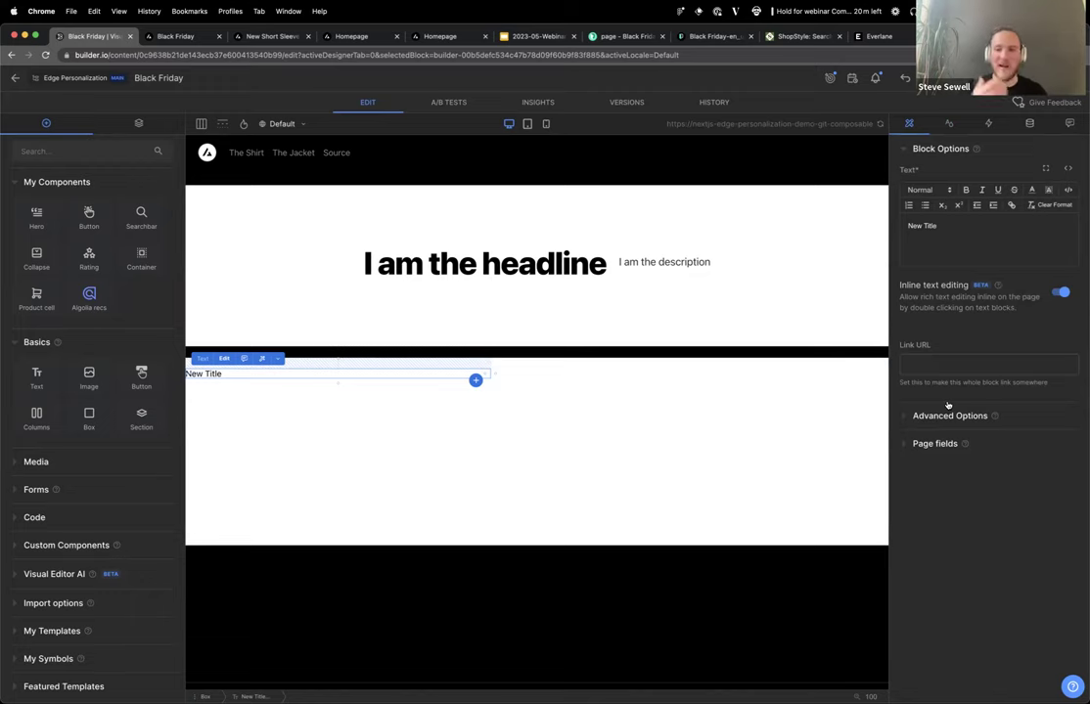
pyautogui.click(948, 123)
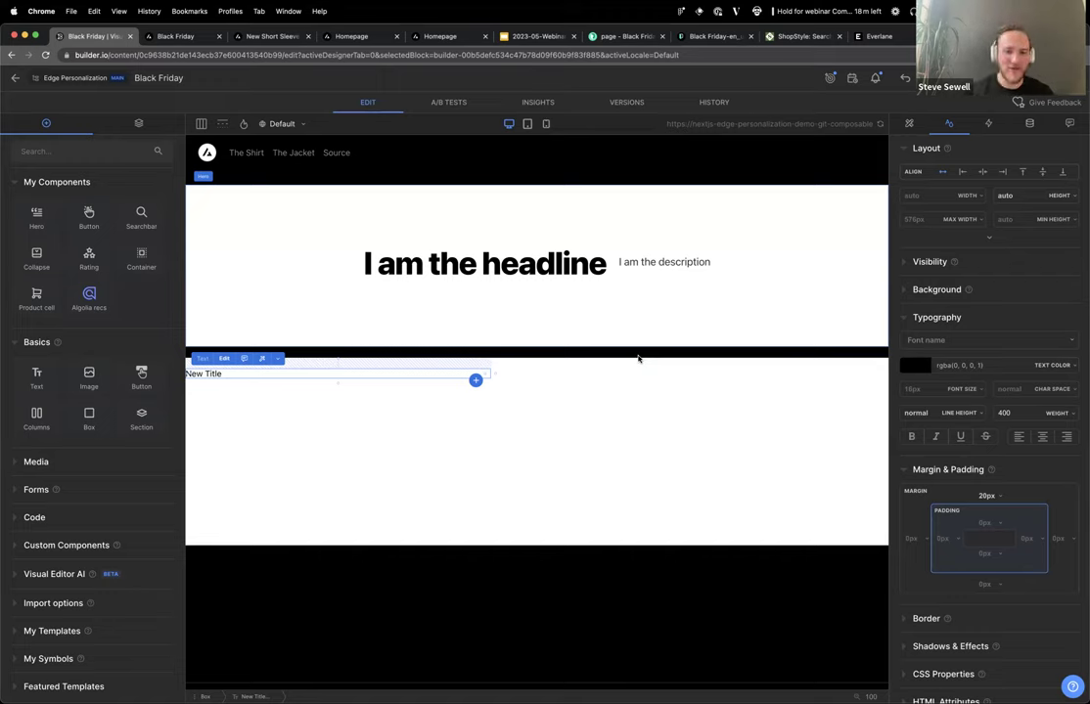
pyautogui.click(259, 492)
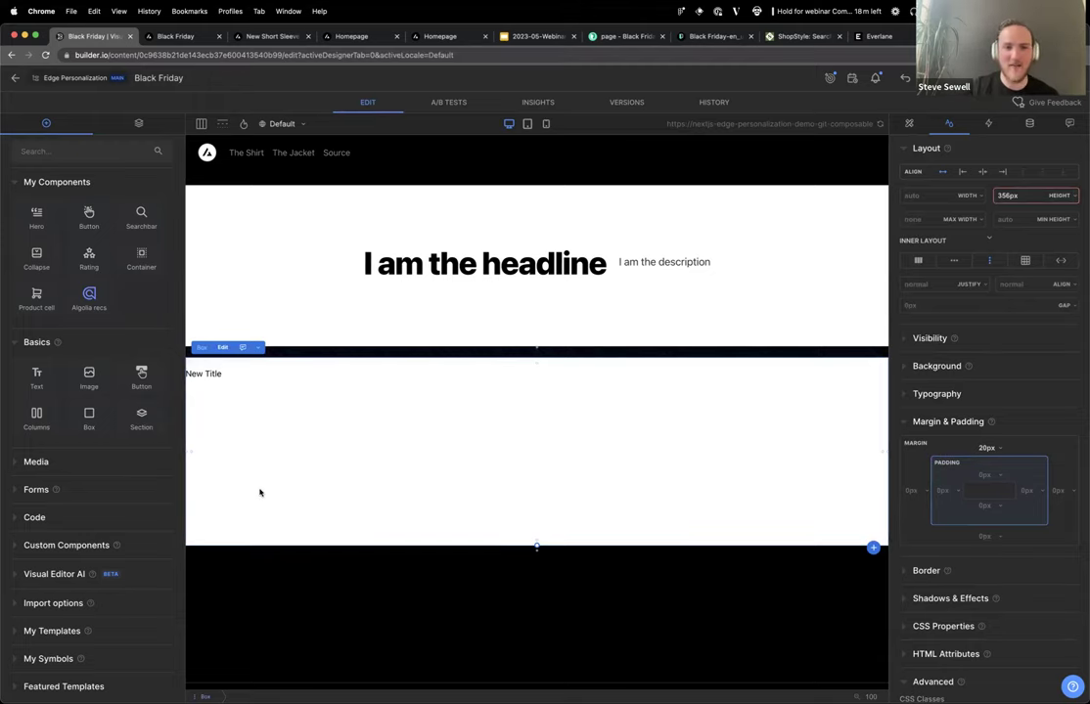
pyautogui.press('Delete')
pyautogui.press('super+z')
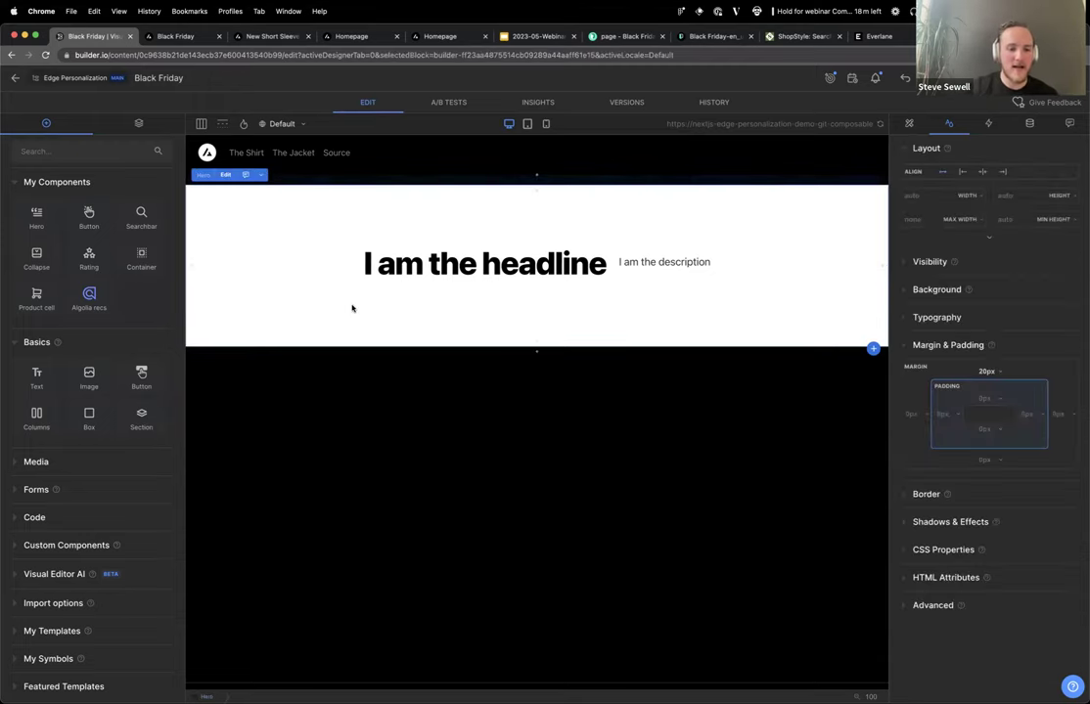
# Center the "New Title" text horizontally, enlarge its font size to 107px, and delete the Hero component above it.
pyautogui.click(233, 372)
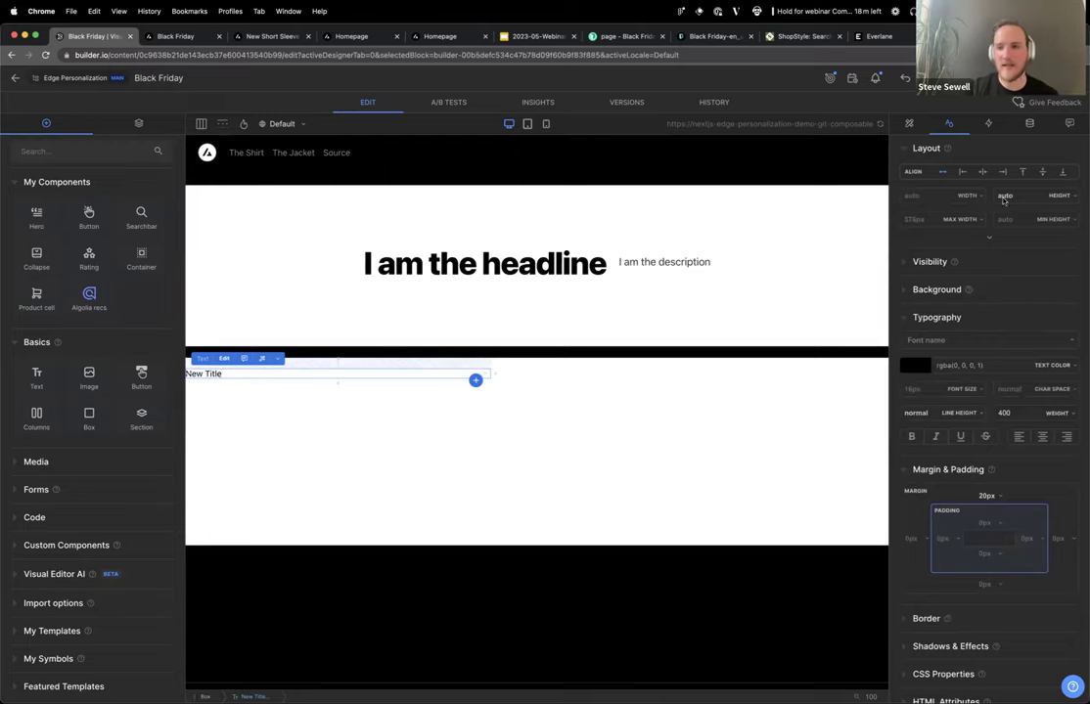
pyautogui.click(982, 171)
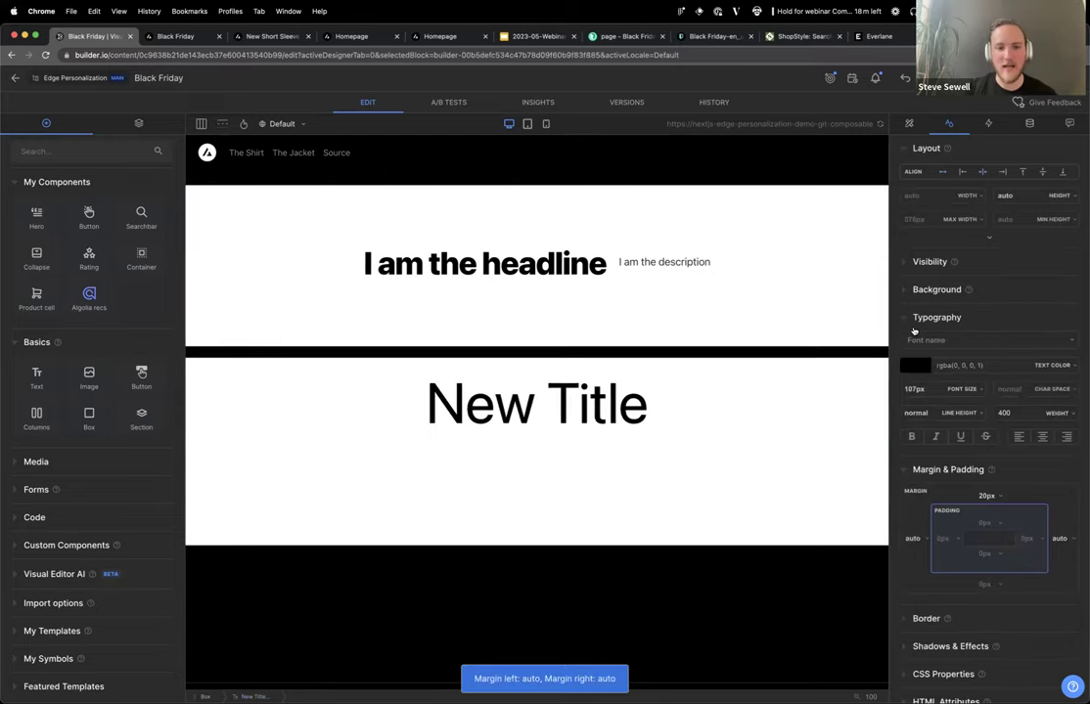
pyautogui.click(382, 225)
pyautogui.press('Delete')
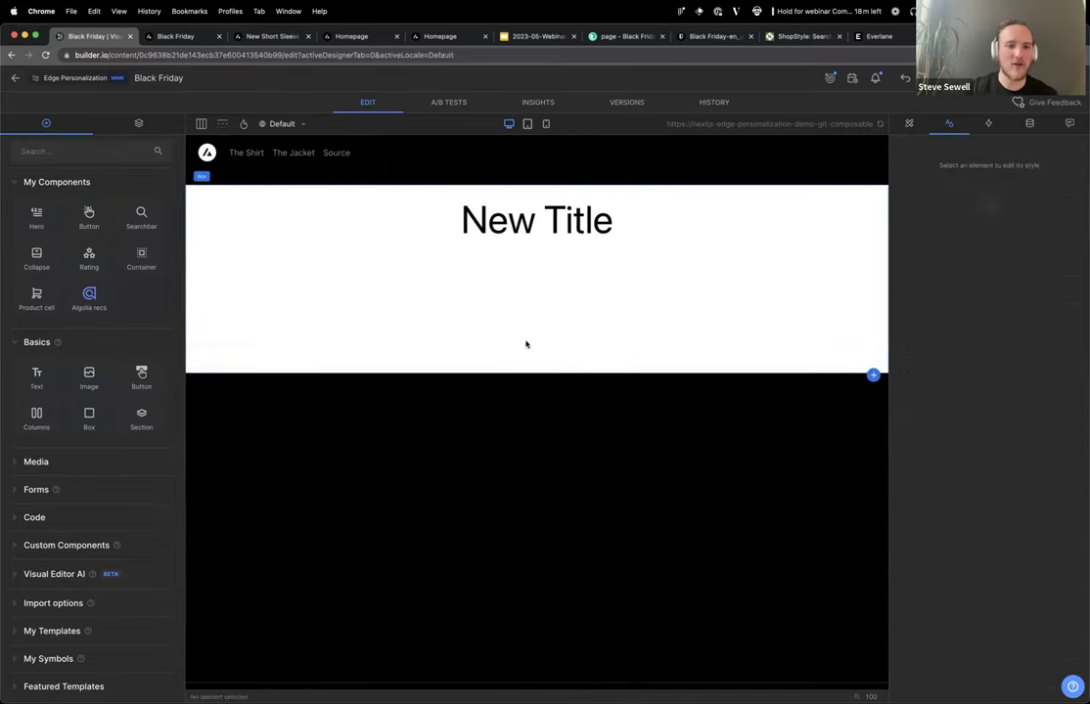
# Preview the page at mobile and desktop widths, and add a horizontally centered Button below the title.
pyautogui.click(546, 123)
pyautogui.click(509, 124)
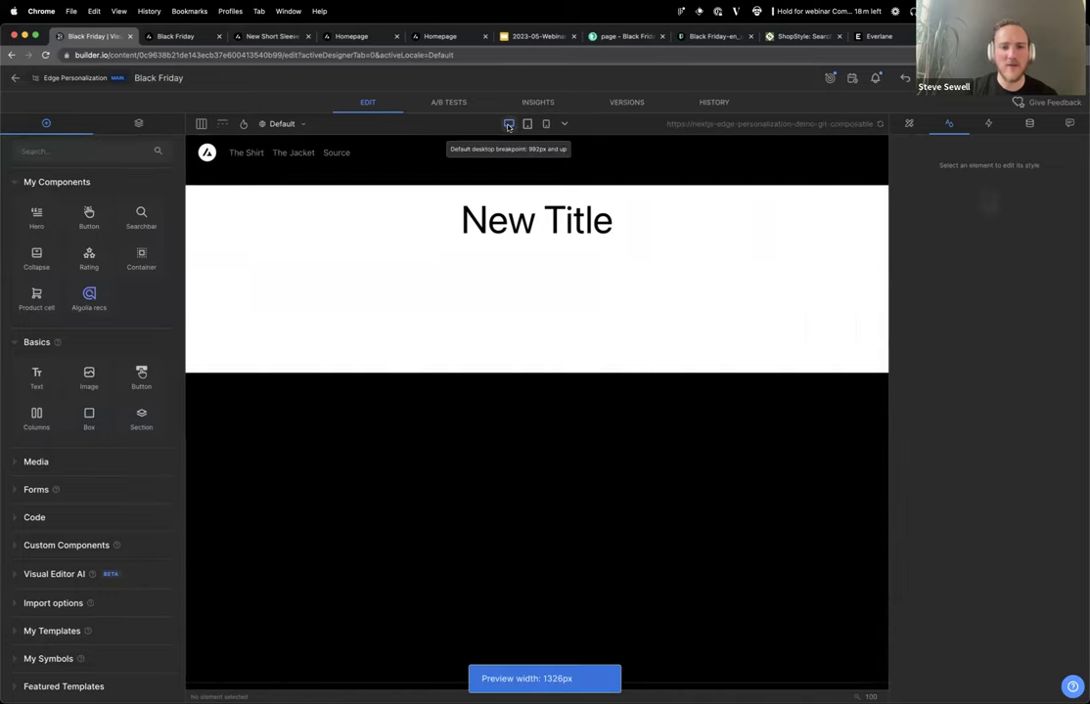
pyautogui.moveTo(141, 376); pyautogui.dragTo(501, 284)
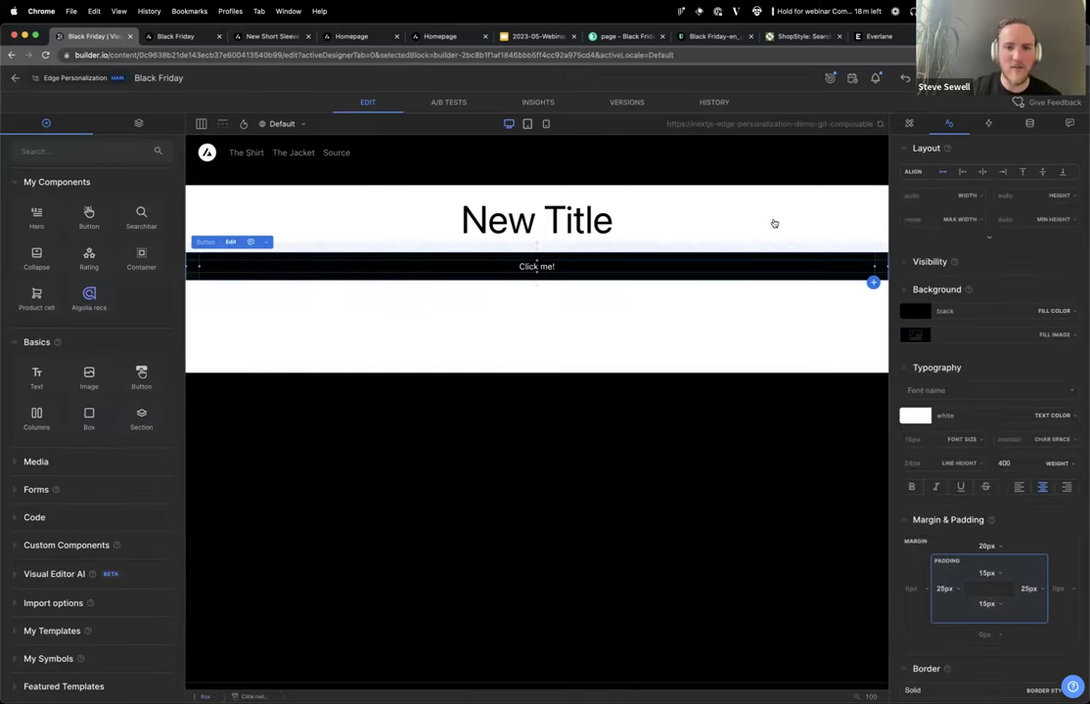
pyautogui.click(982, 171)
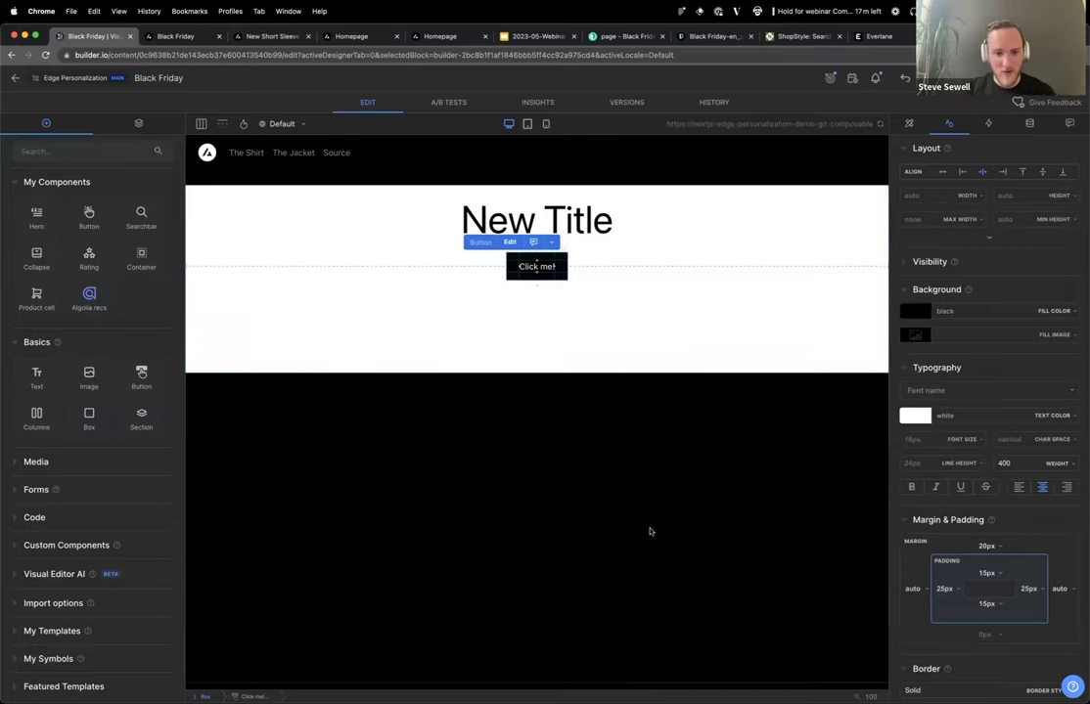
# Examine the data options with the title selected, including its element events and the content inputs.
pyautogui.click(1031, 126)
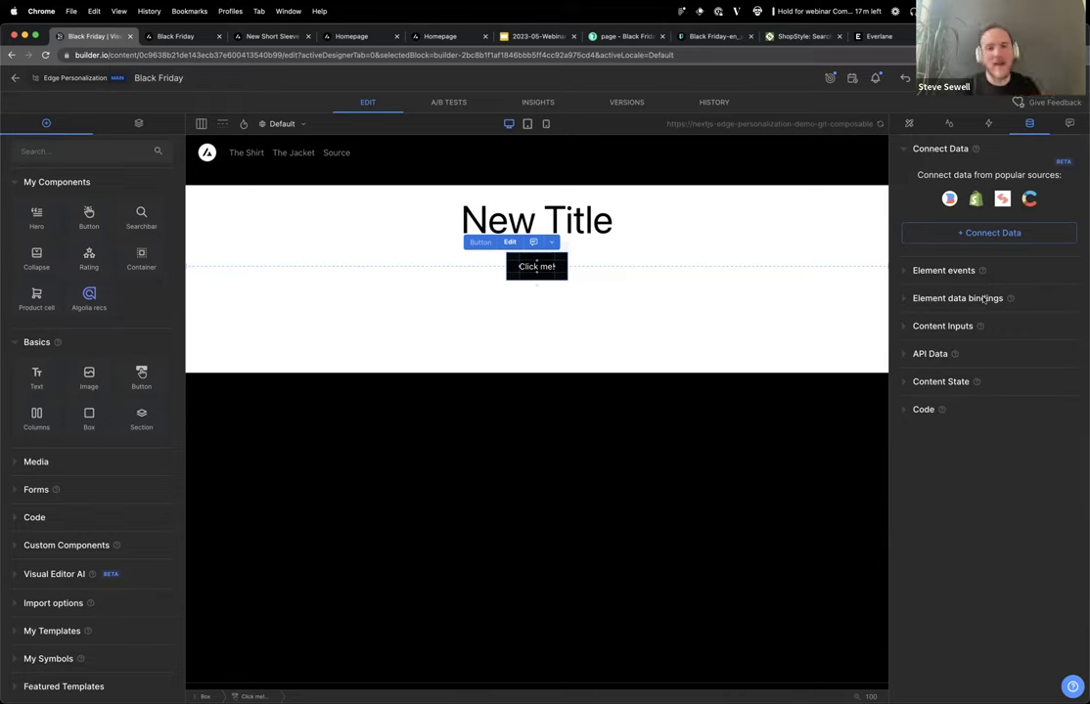
pyautogui.click(573, 221)
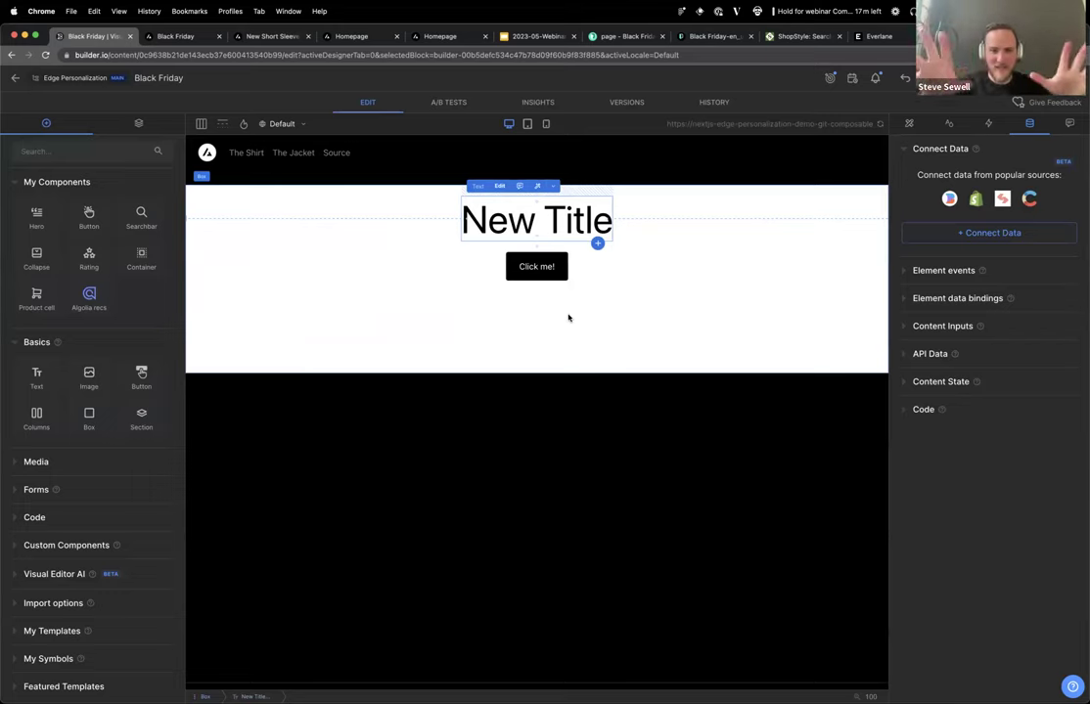
pyautogui.click(933, 271)
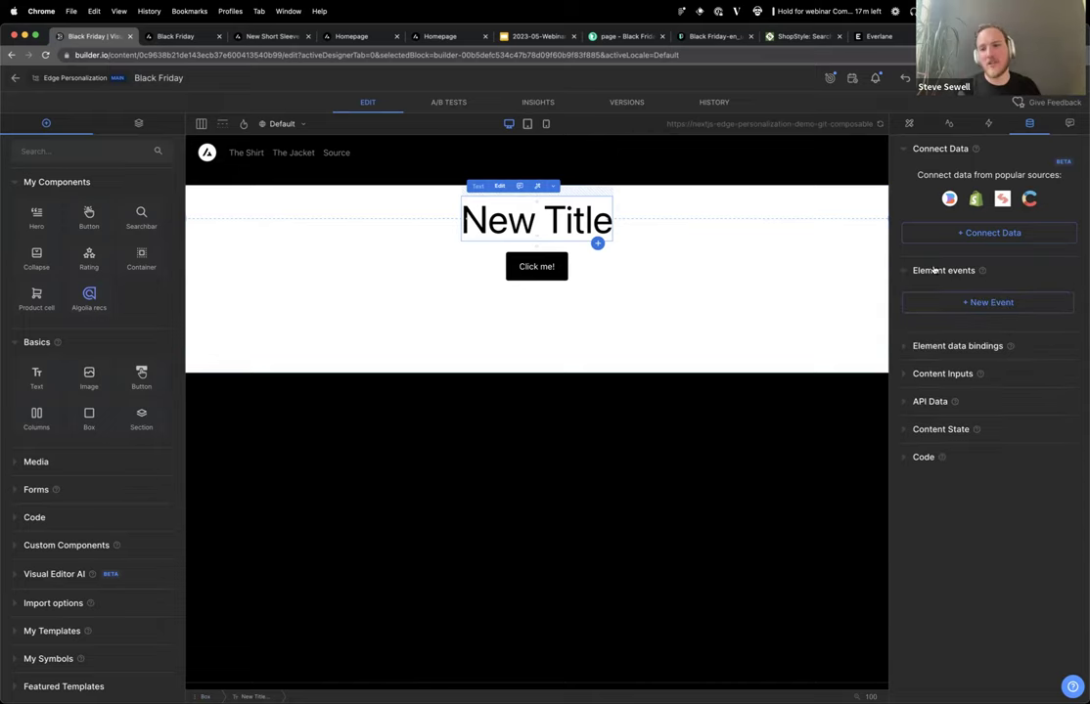
pyautogui.click(957, 380)
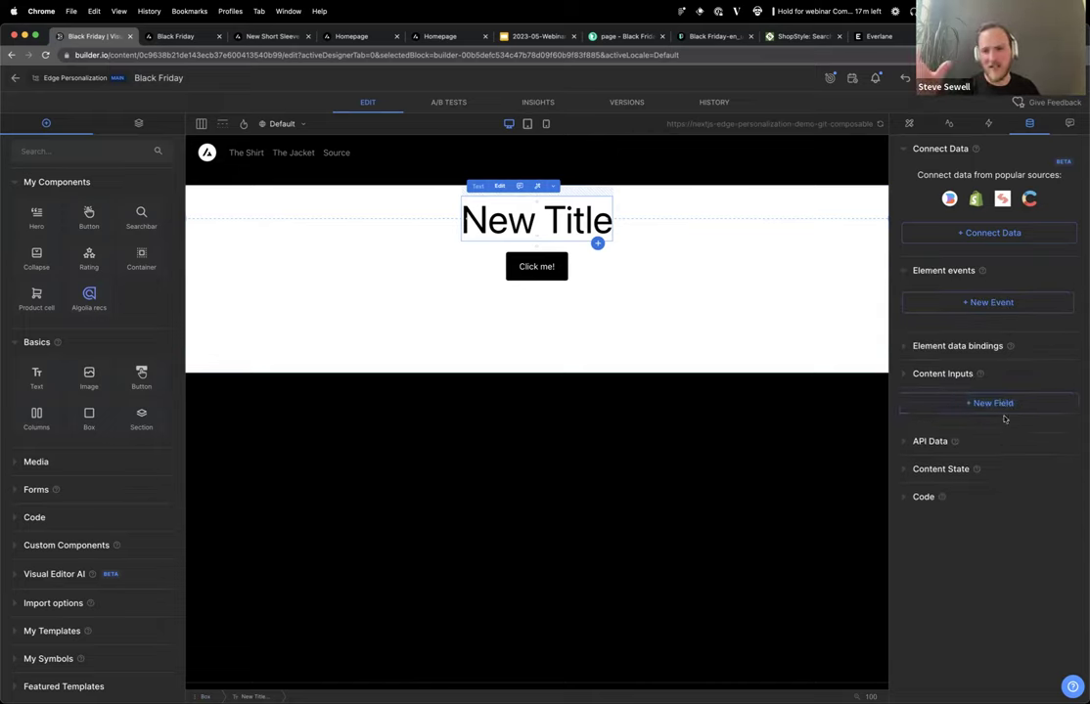
# Add a click event to the "New Title" text.
pyautogui.click(920, 499)
pyautogui.click(911, 489)
pyautogui.click(977, 305)
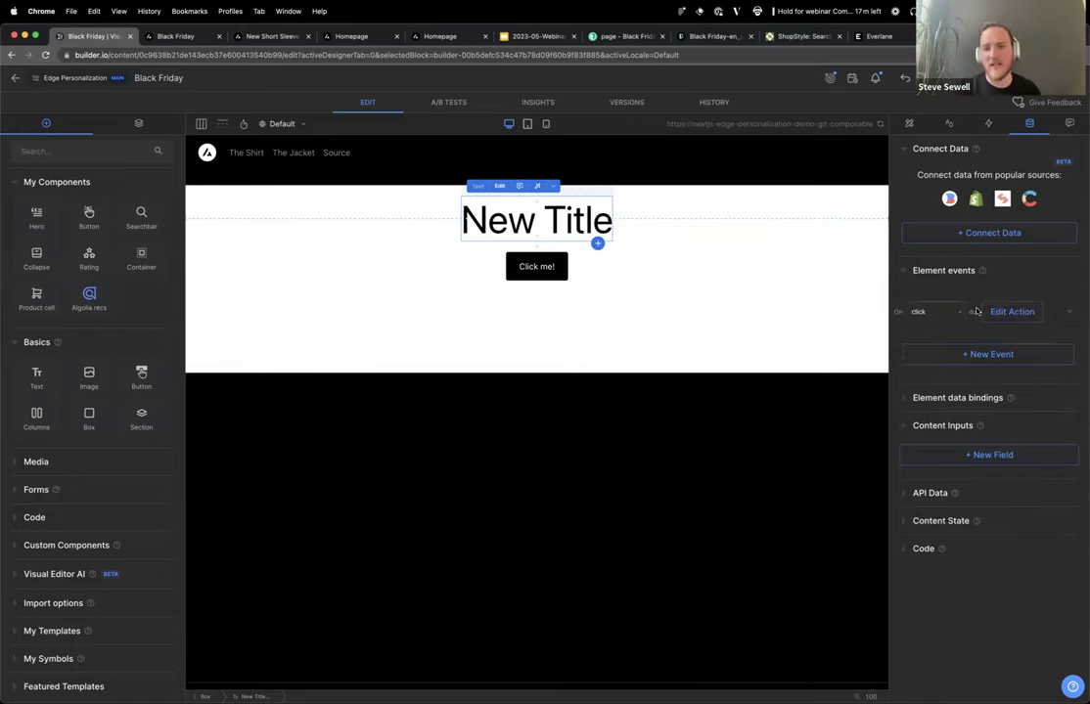
# Add a click event to the "Click me!" button with a Custom code action and empty its code field.
pyautogui.click(549, 272)
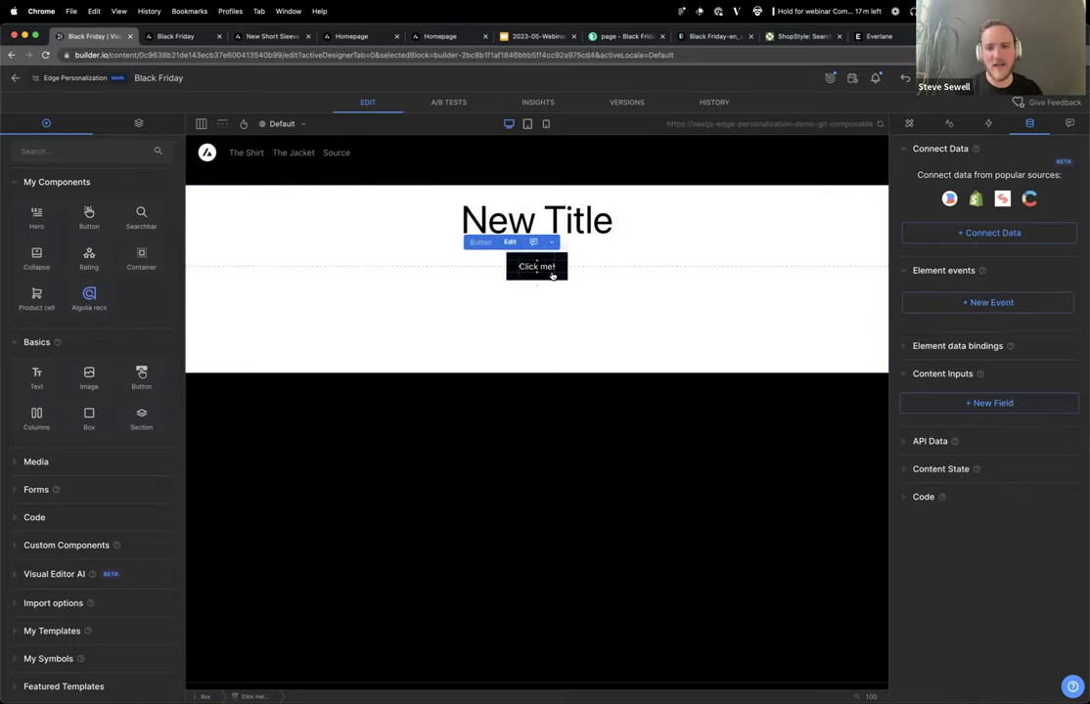
pyautogui.click(1003, 305)
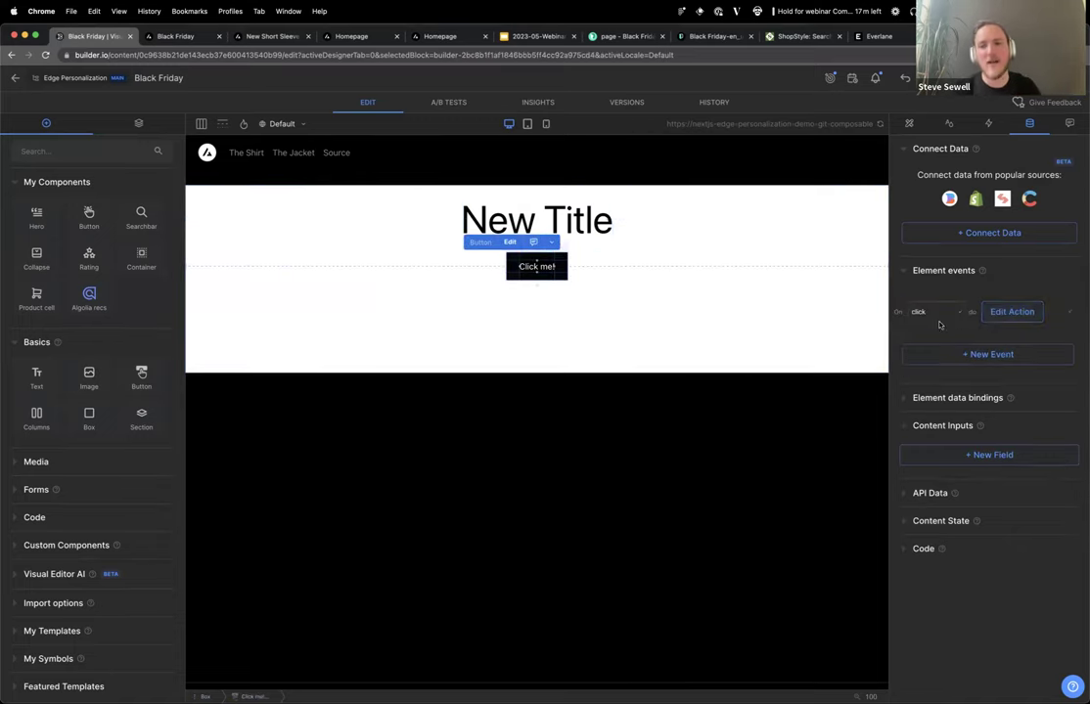
pyautogui.click(1010, 312)
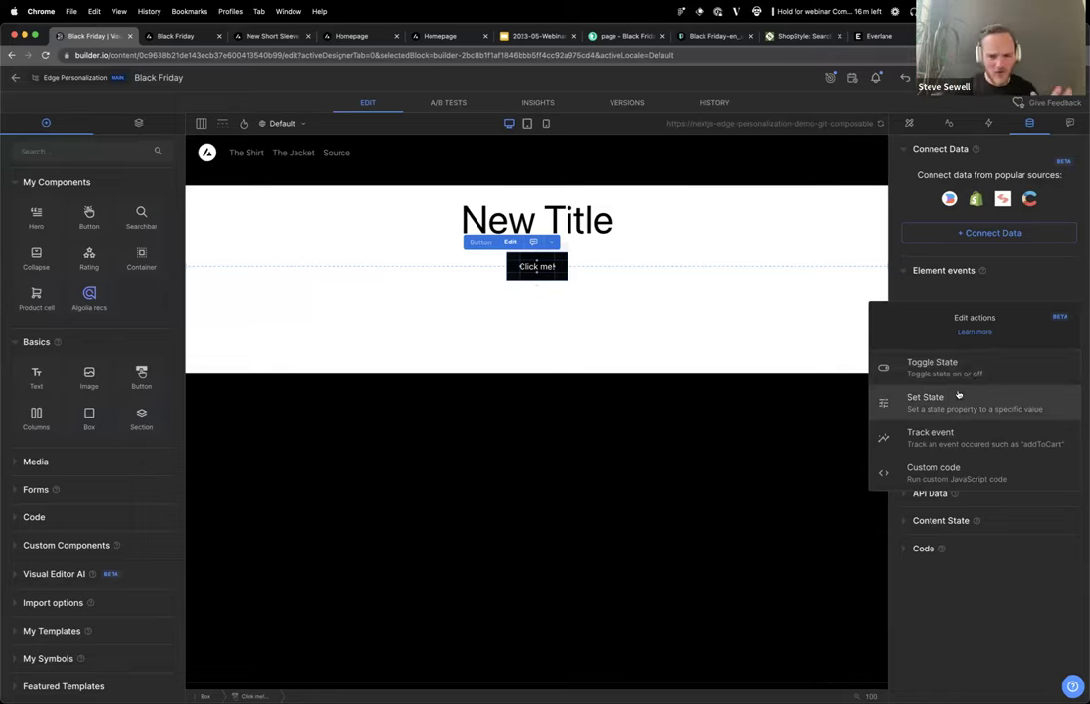
pyautogui.click(954, 469)
pyautogui.hotkey('ctrl', 'a')
pyautogui.press('BackSpace')
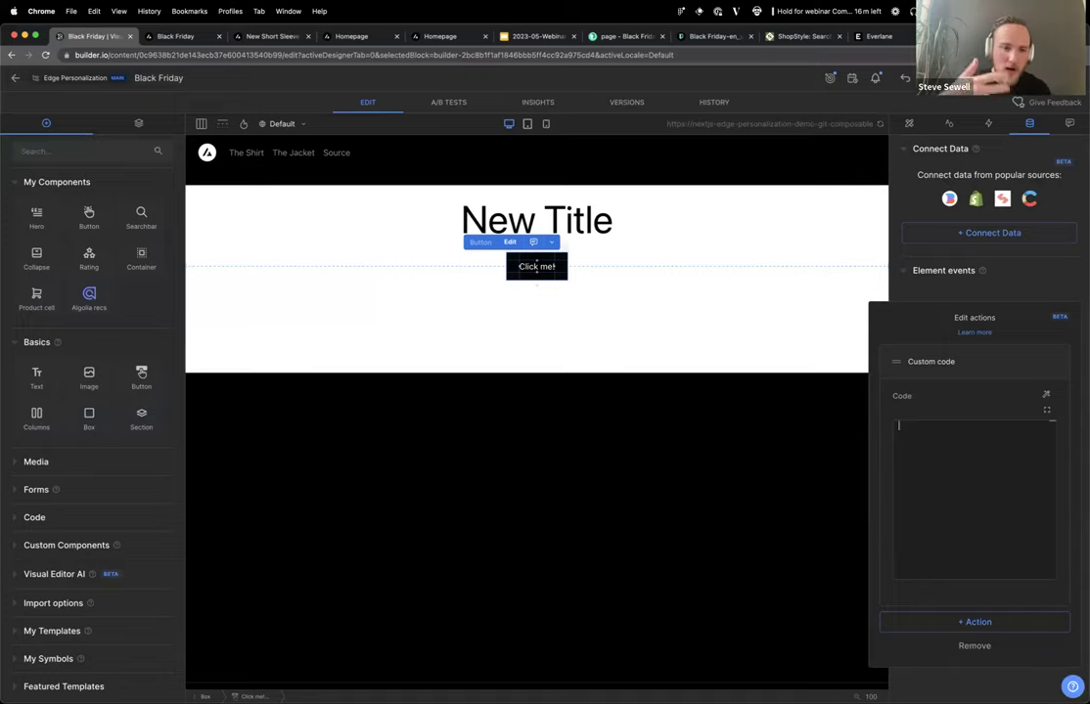
# Switch to VS Code and undo all the second-description edits in Hero.tsx.
pyautogui.press('super+Tab')
pyautogui.click(487, 287)
pyautogui.hotkey('ctrl', '-')
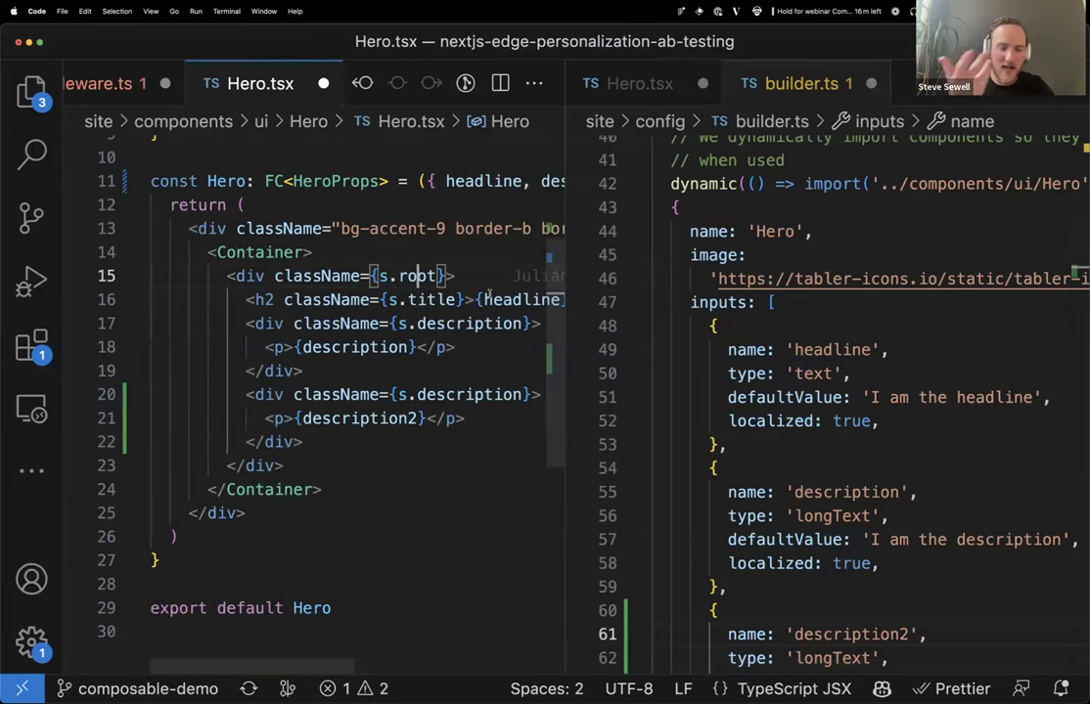
pyautogui.hotkey('ctrl', '-')
pyautogui.press('super+z')
pyautogui.press('super+z')
pyautogui.press('super+z')
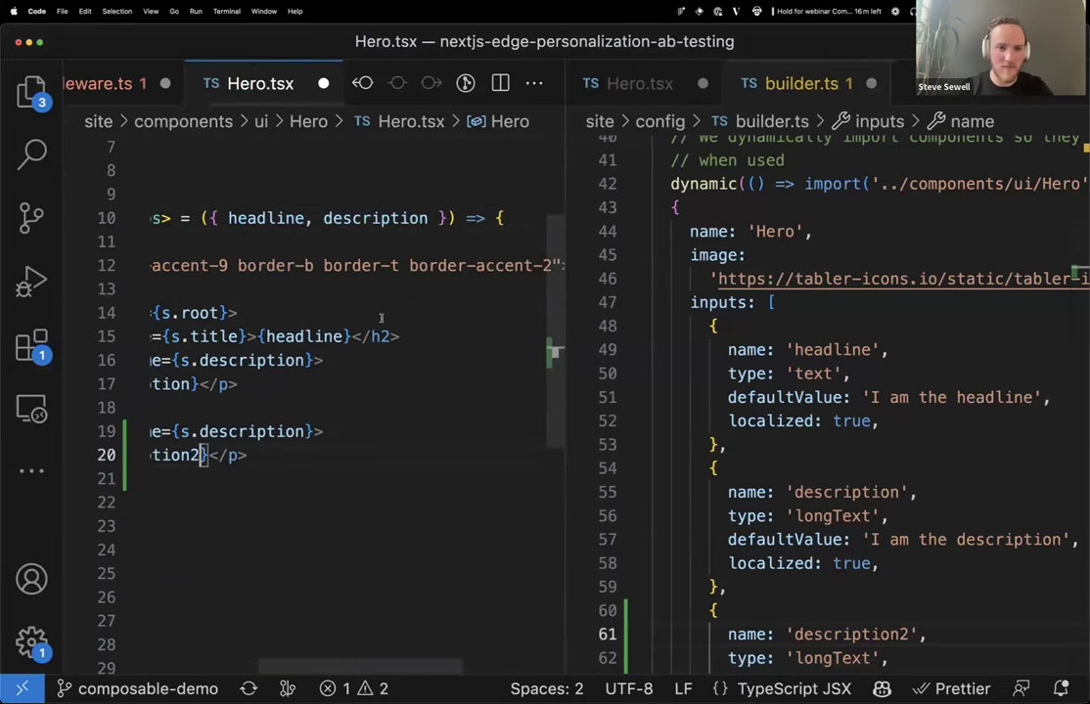
pyautogui.press('super+z')
pyautogui.press('super+z')
pyautogui.press('super+z')
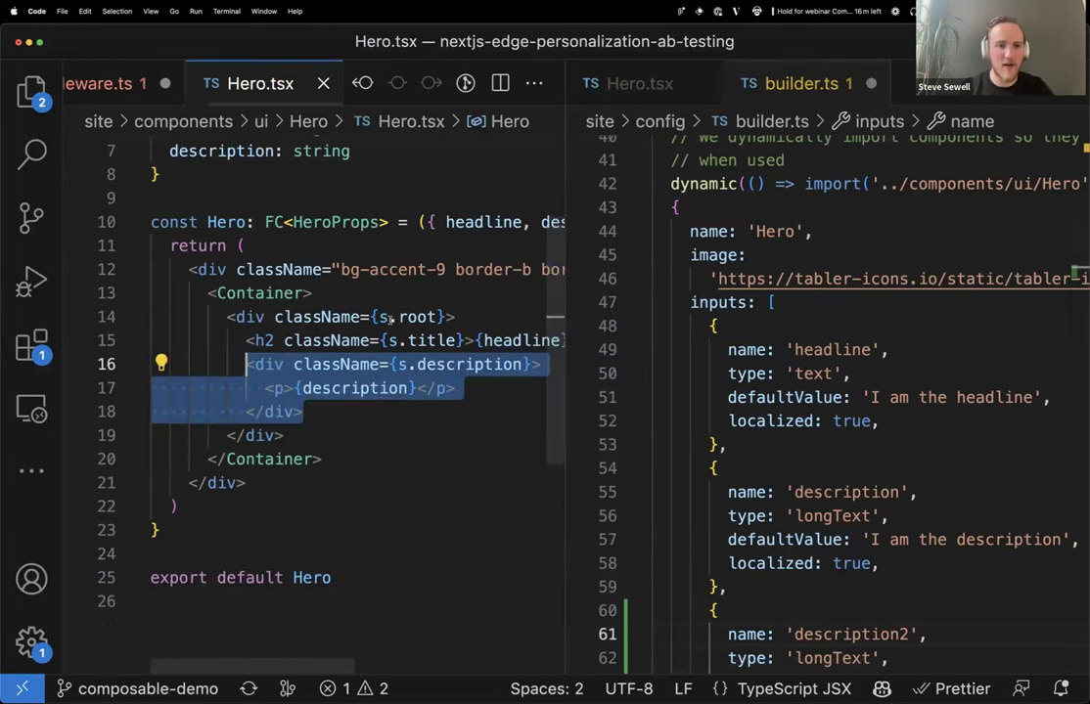
# Close builder.ts without saving its changes, along with the second Hero.tsx editor beside it.
pyautogui.press('super+2')
pyautogui.press('super+w')
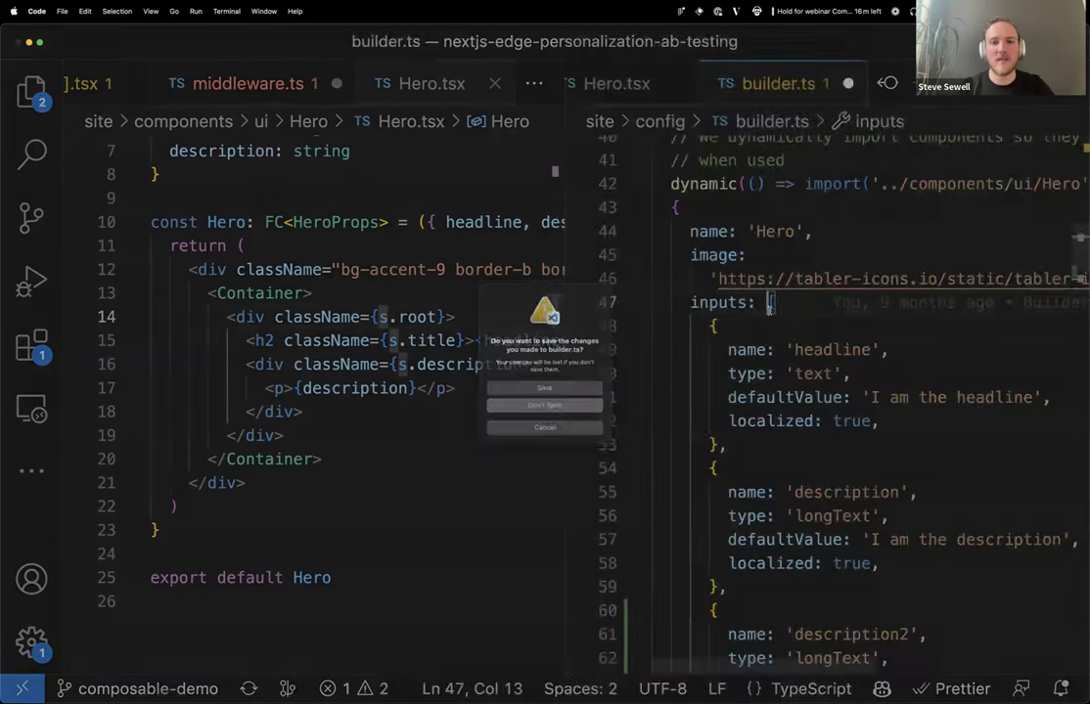
pyautogui.press('super+d')
pyautogui.press('super+w')
# Open [[...pages]].tsx and add a context prop holding an empty object to the BuilderComponent element.
pyautogui.press('super+shift+f')
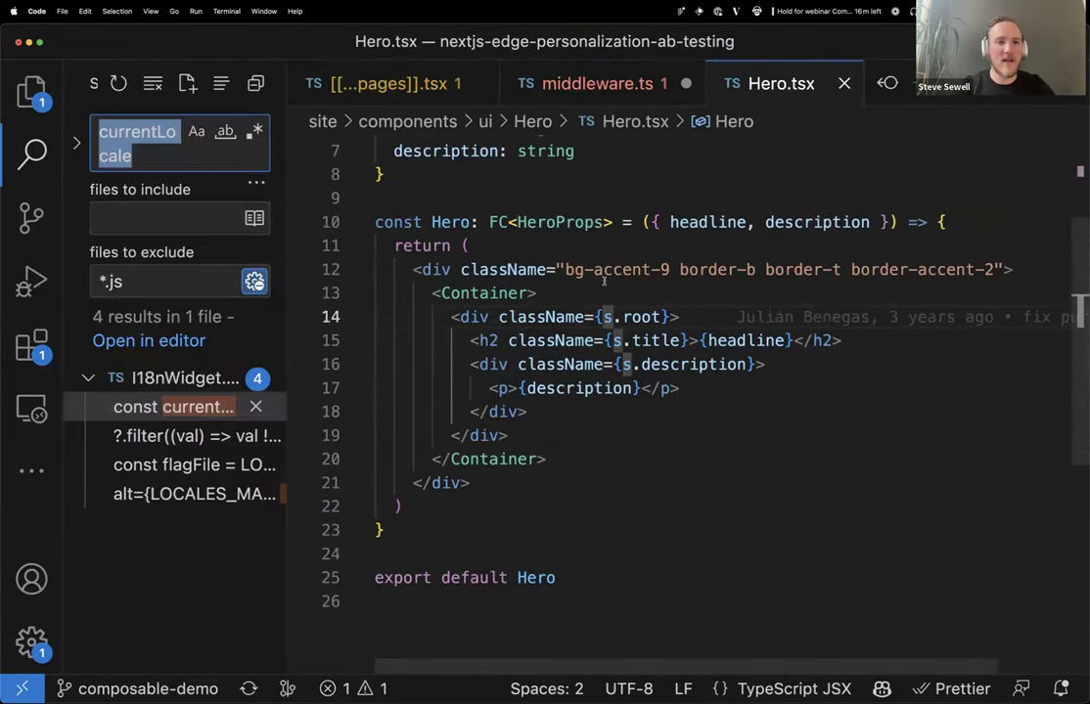
pyautogui.click(391, 83)
pyautogui.press('super+b')
pyautogui.scroll(-7, 511, 386)
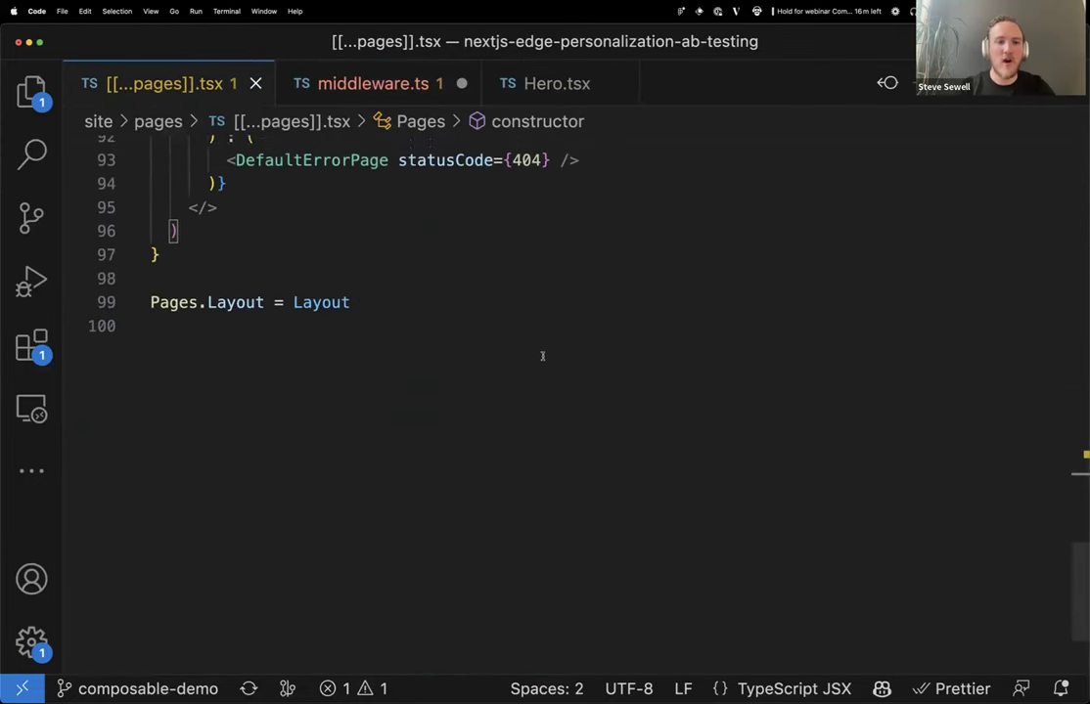
pyautogui.scroll(3, 587, 354)
pyautogui.click(389, 321)
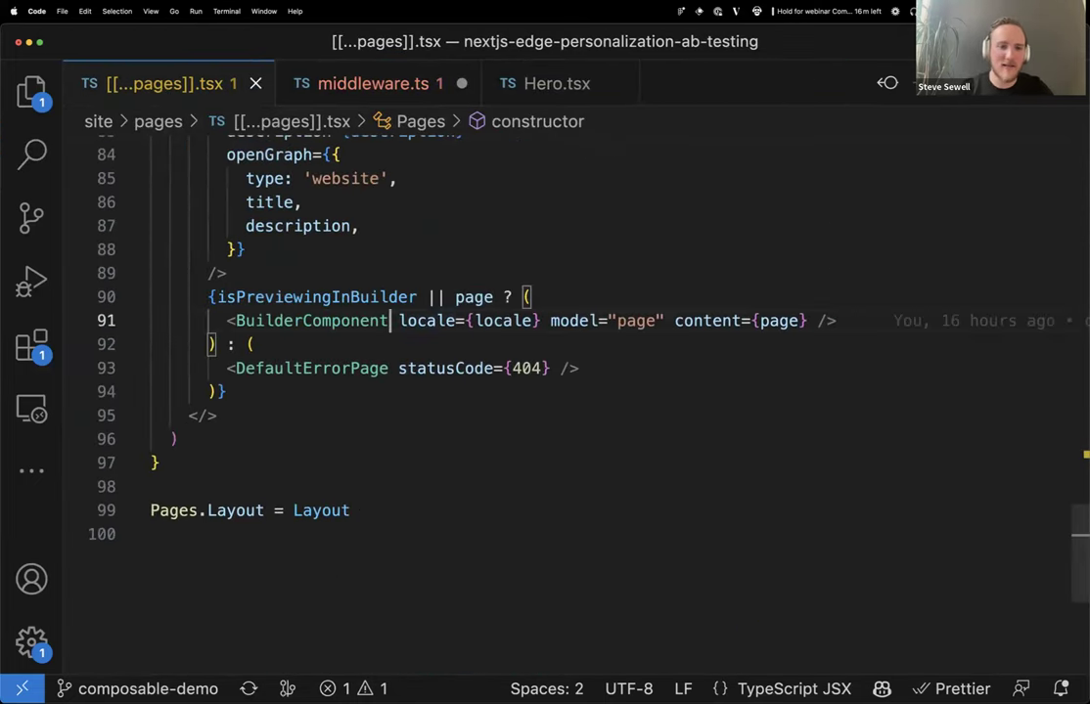
pyautogui.write('context')
pyautogui.press('Return')
pyautogui.write('{{')
pyautogui.press('Return')
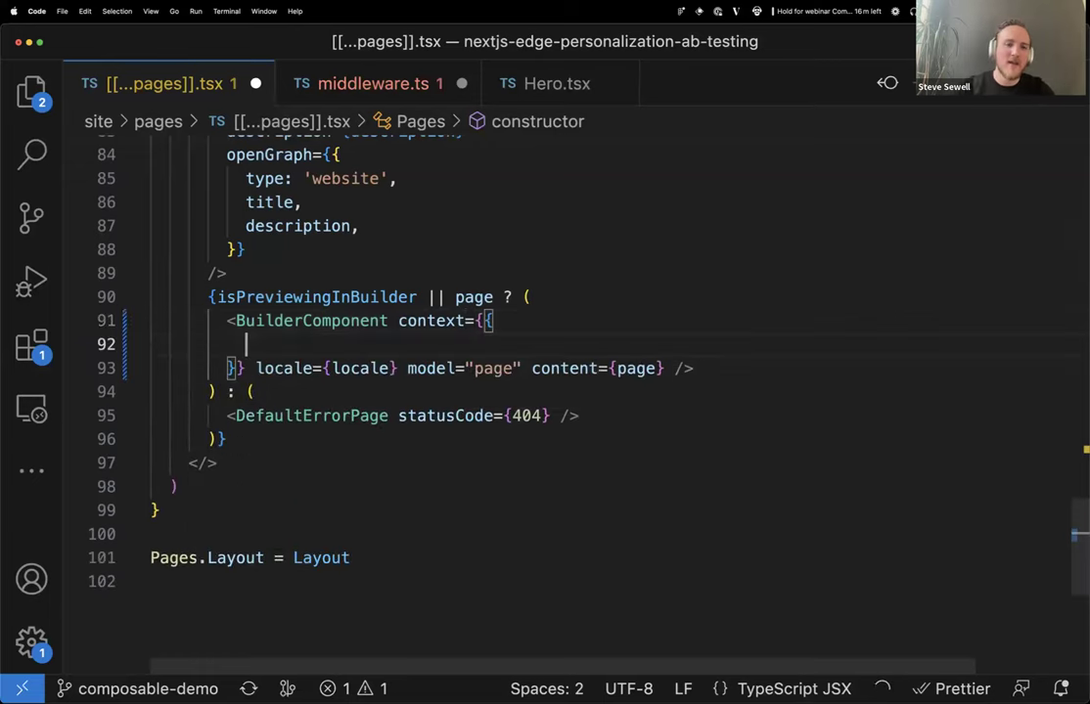
# Define an alert() method in the context object that calls alert('Hi!').
pyautogui.write('alert() {')
pyautogui.press('Return')
pyautogui.write("alert('Hi!")
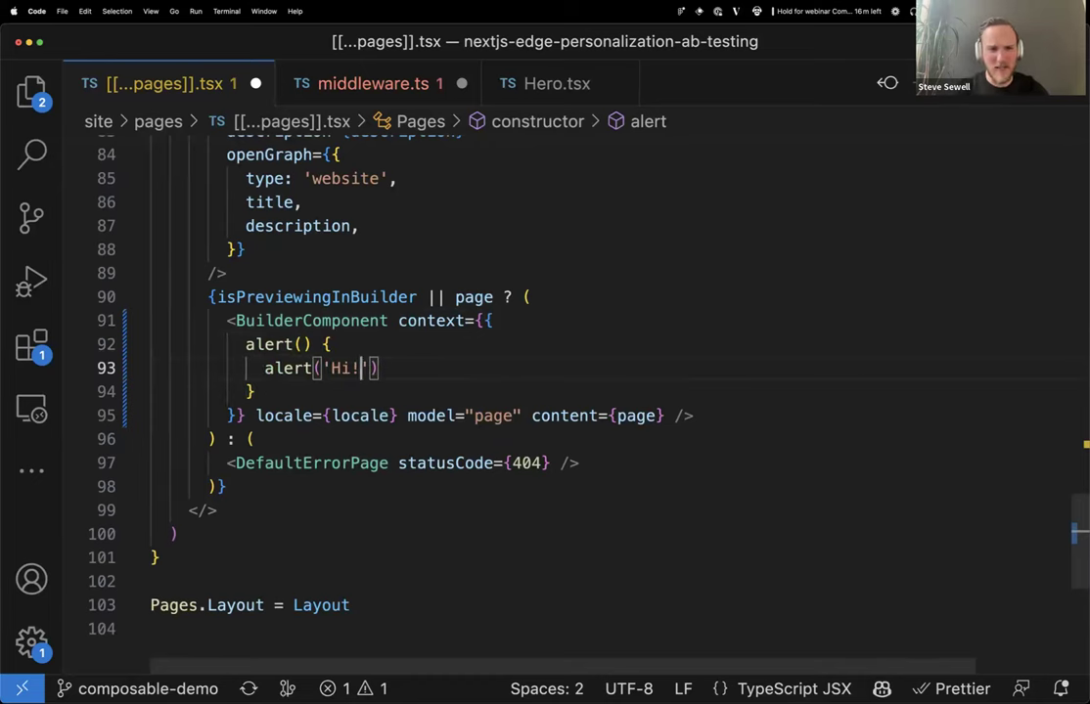
pyautogui.scroll(-2, 545, 287)
pyautogui.moveTo(278, 259); pyautogui.dragTo(225, 214)
pyautogui.click(224, 216)
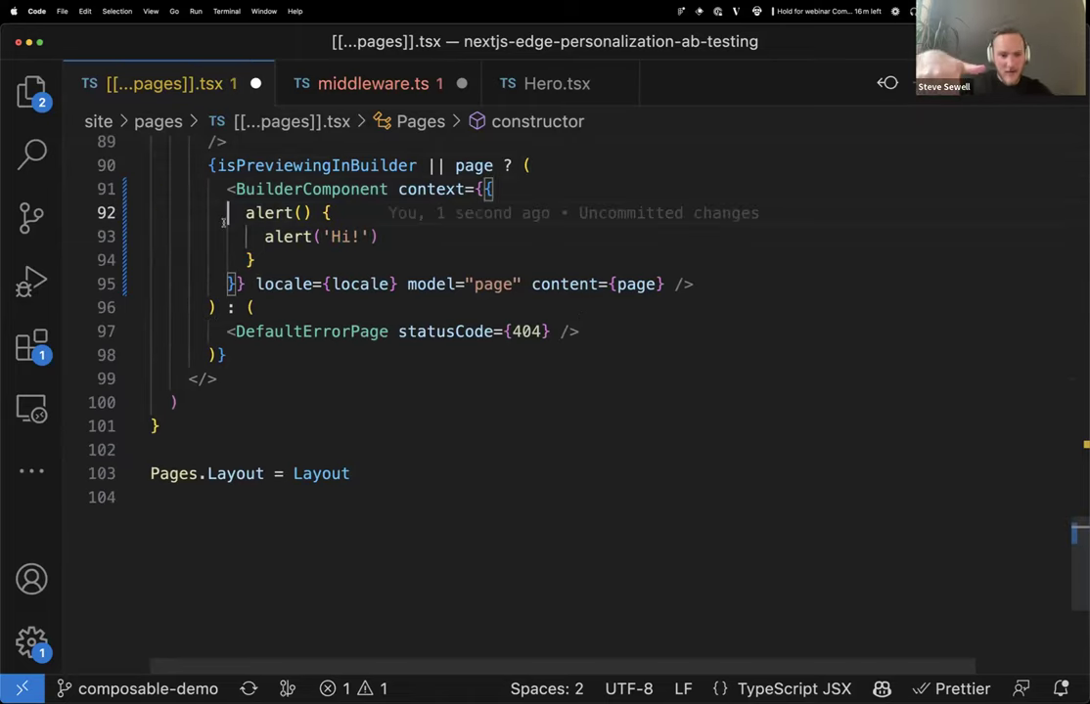
# Switch back to Chrome and set the button's custom click code to context.alert().
pyautogui.press('super+Tab')
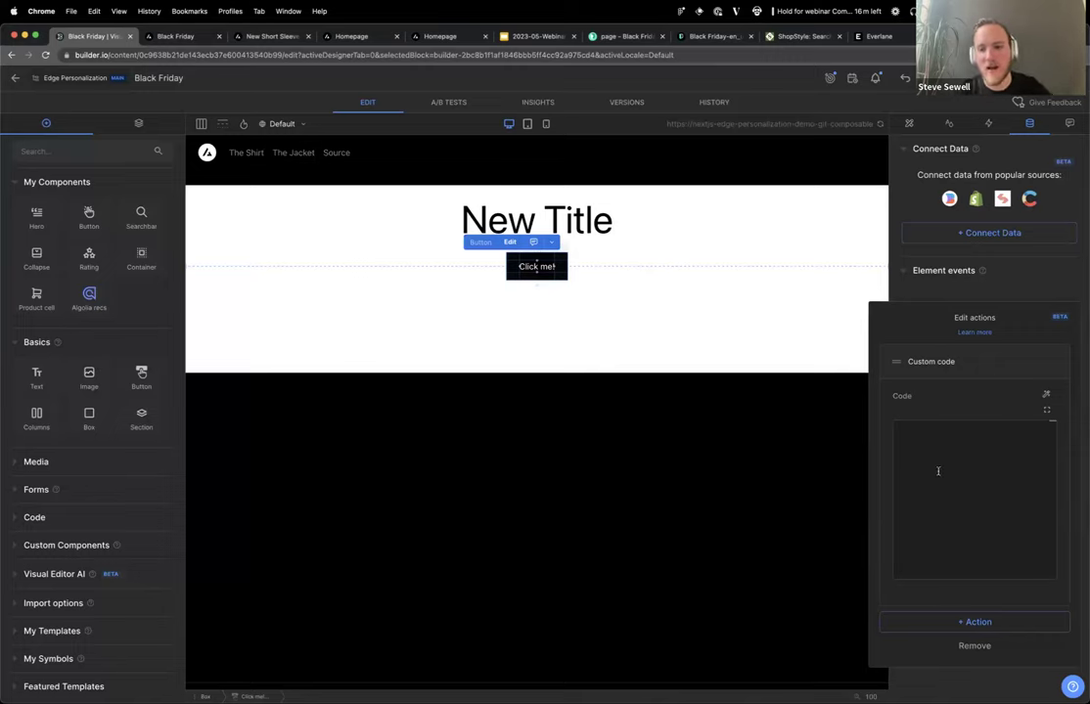
pyautogui.write('context.alert(')
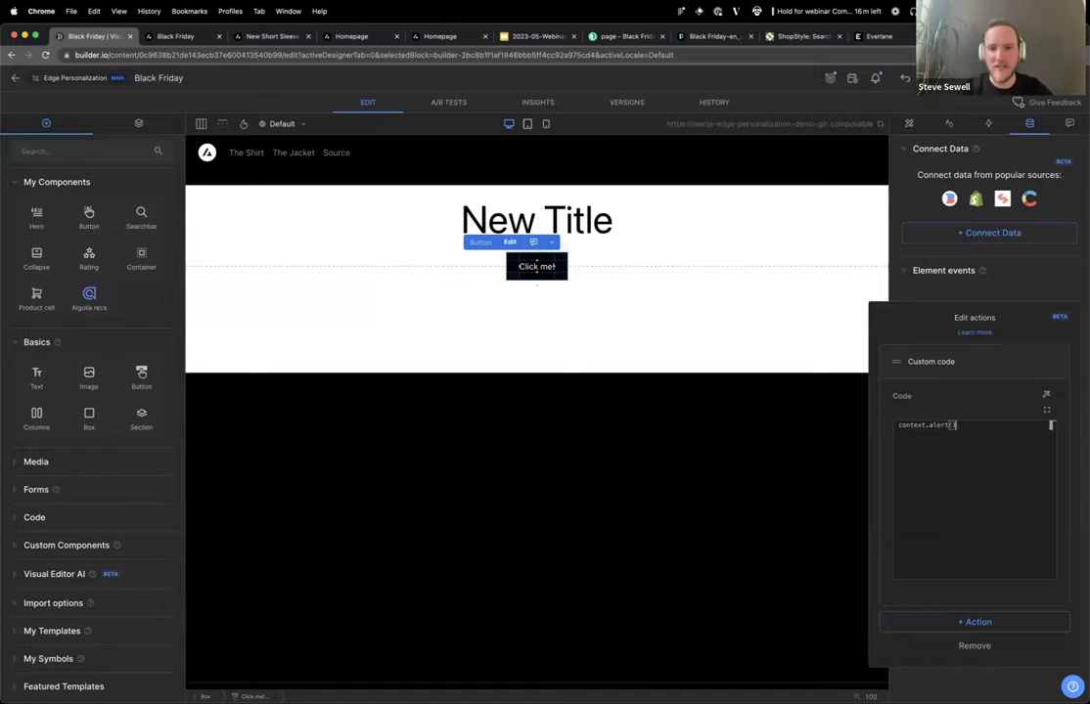
# Return to VS Code, save [[...pages]].tsx, and show the dev server's terminal output.
pyautogui.press('super+Tab')
pyautogui.click(414, 315)
pyautogui.press('super+Tab')
pyautogui.press('super+Tab')
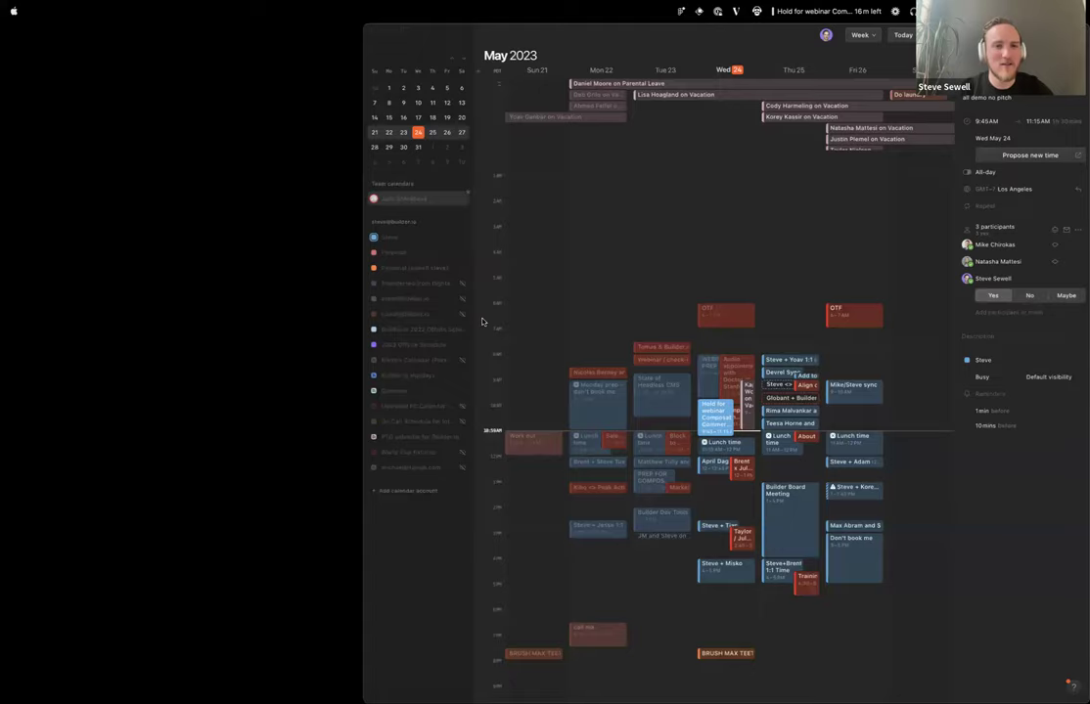
pyautogui.press('super+Tab')
pyautogui.press('super+s')
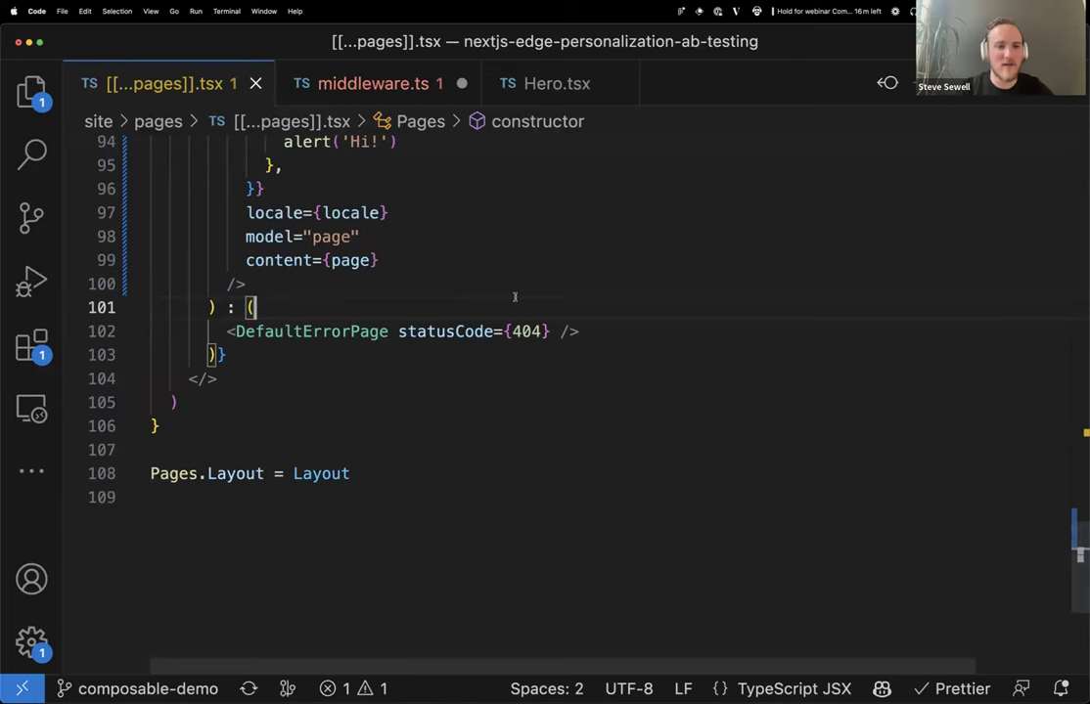
pyautogui.press('super+shift+m')
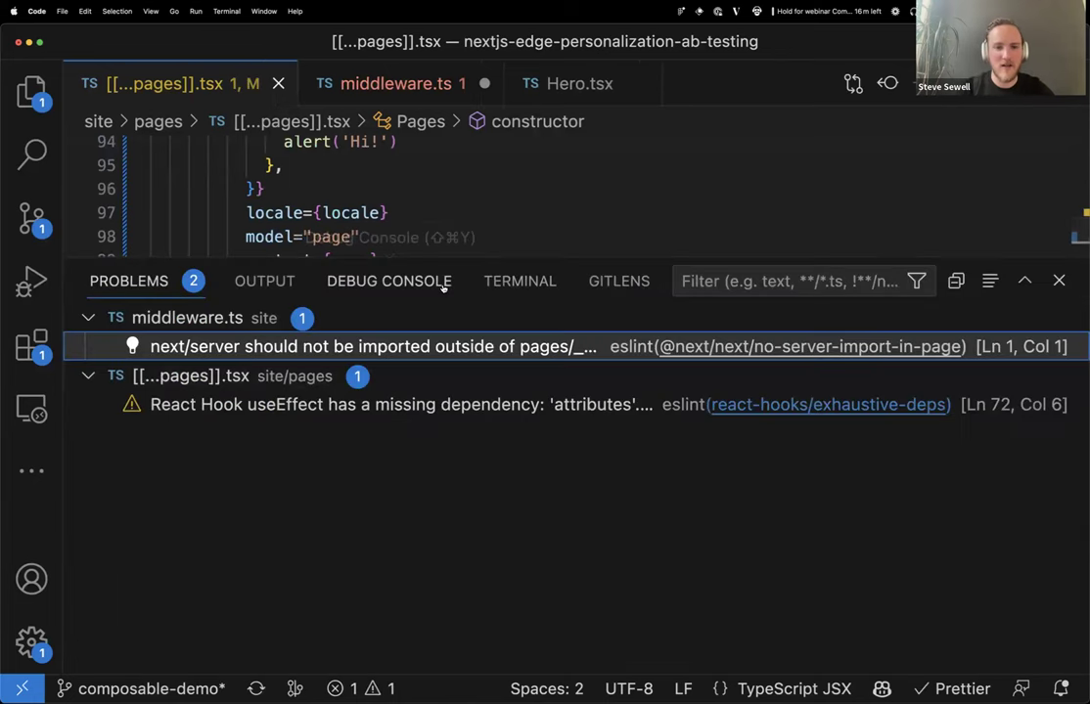
pyautogui.hotkey('ctrl', '`')
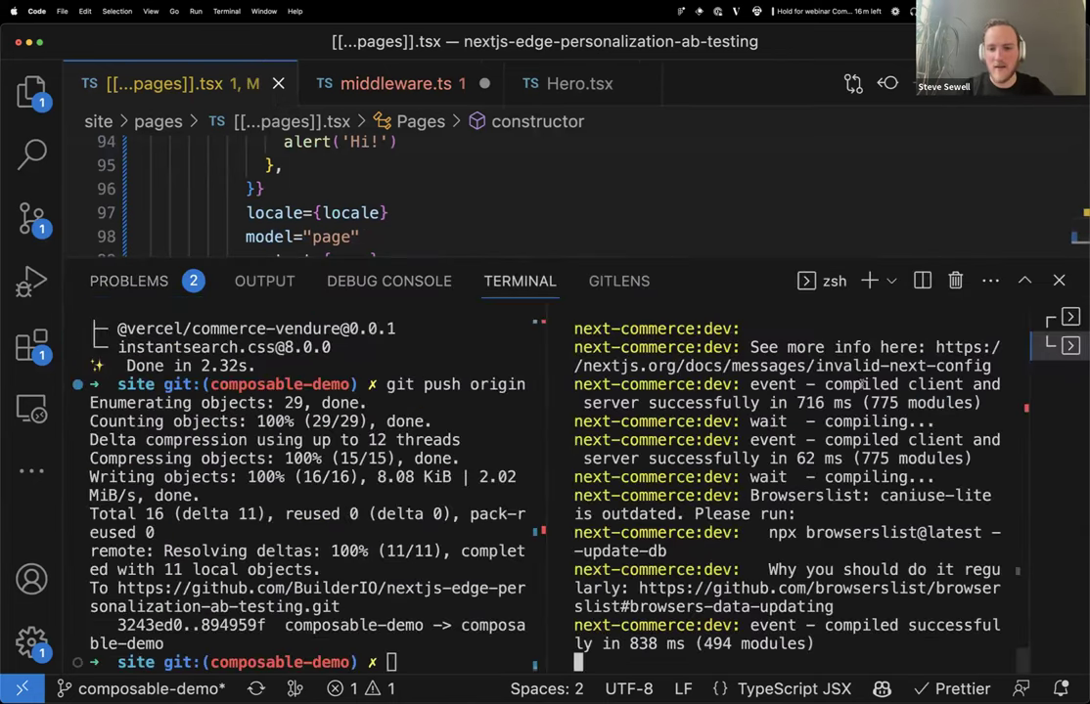
pyautogui.press('super+Tab')
pyautogui.press('super+t')
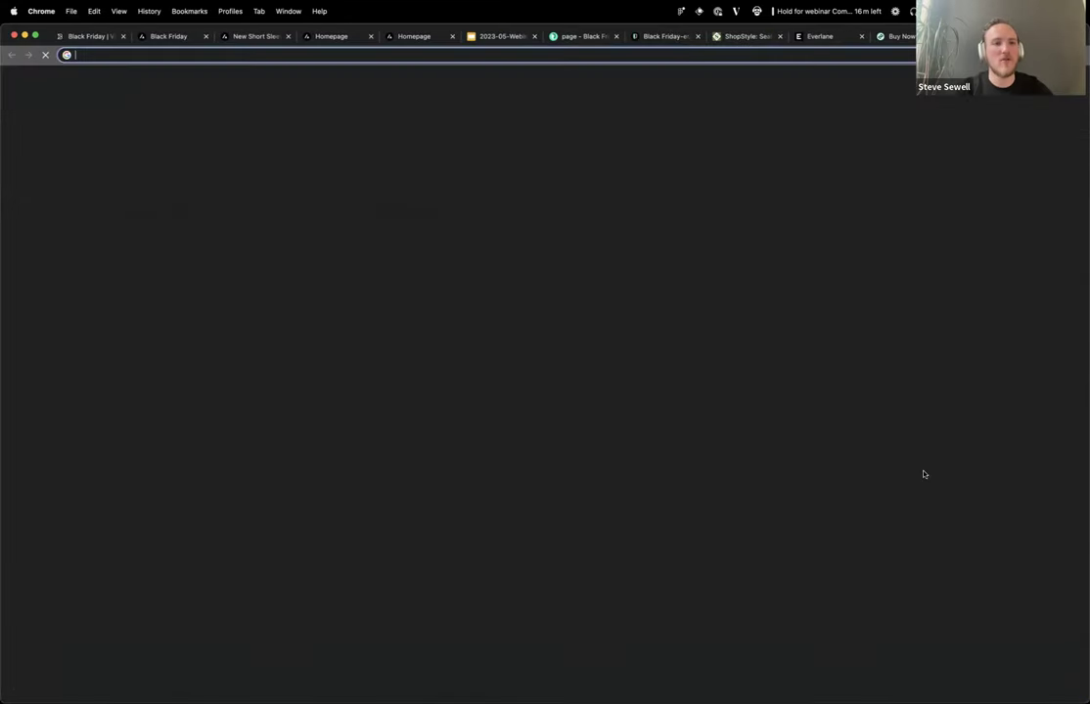
pyautogui.write('http')
pyautogui.write('s://localhost:')
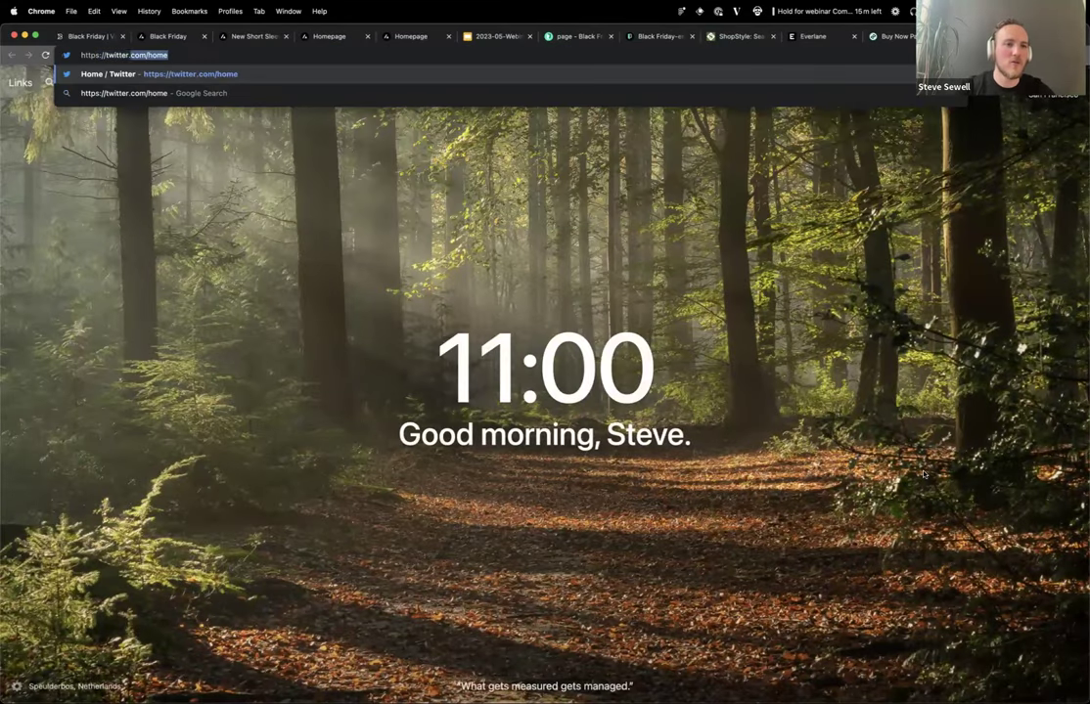
pyautogui.write('3000')
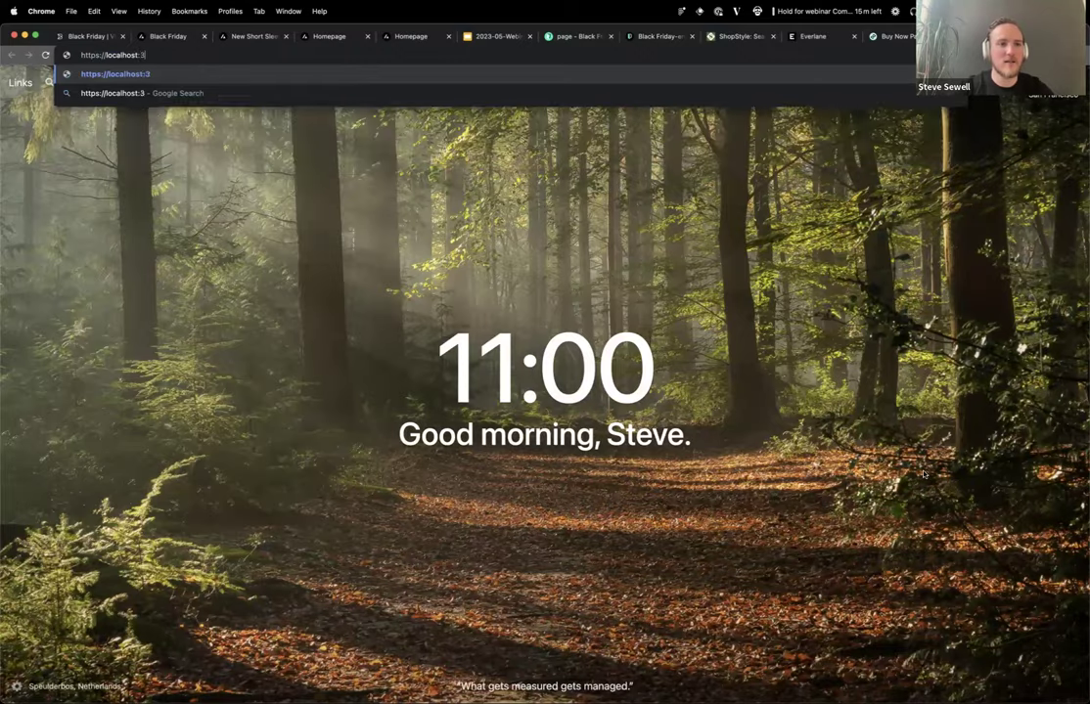
pyautogui.press('Return')
pyautogui.press('super+l')
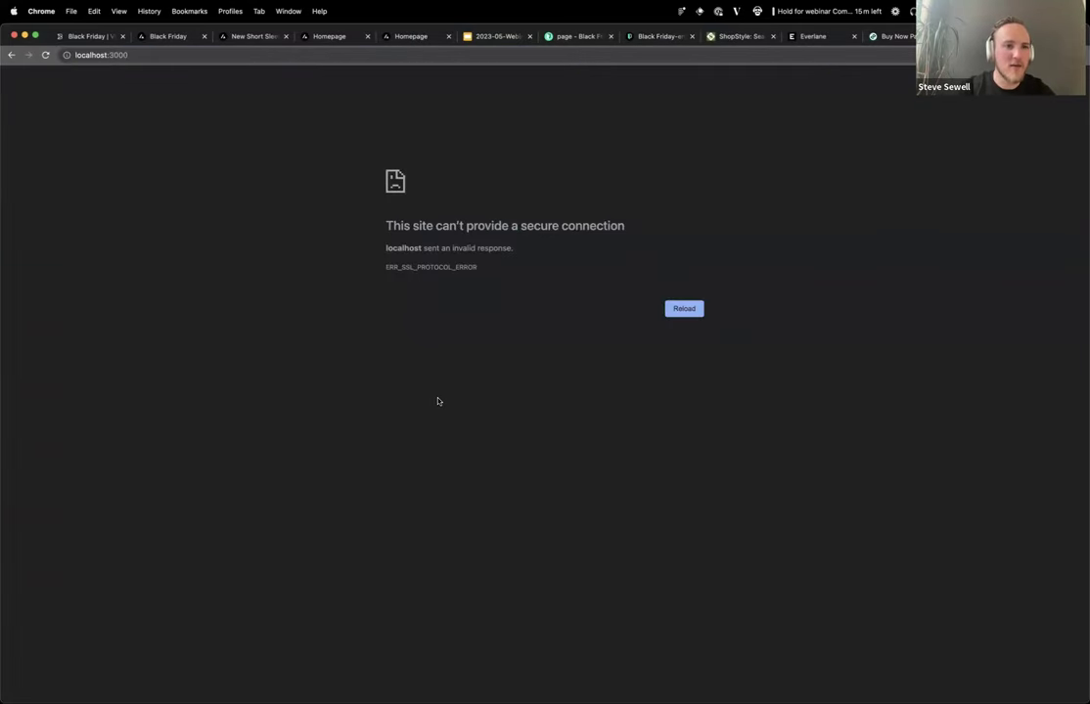
# Switch to VS Code and restart the dev server in the terminal.
pyautogui.press('super+Tab')
pyautogui.hotkey('ctrl', 'c')
pyautogui.press('Up')
pyautogui.press('Return')
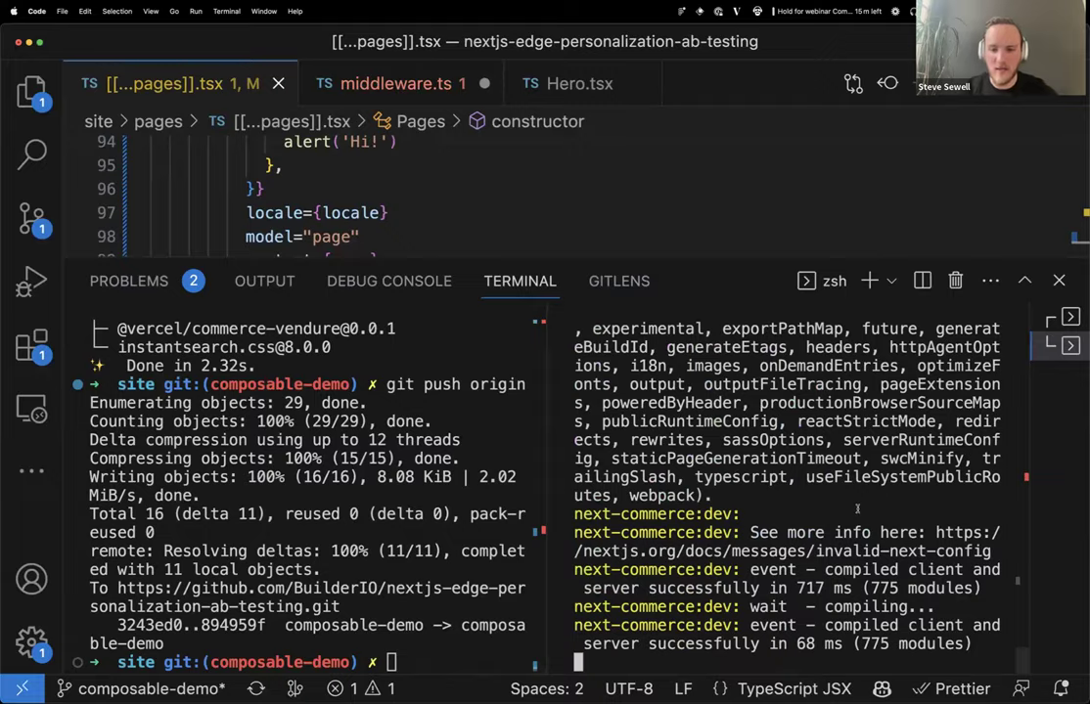
# Switch to Chrome and load localhost:3000 over http instead of https, keeping the browser window maximized.
pyautogui.press('super+Tab')
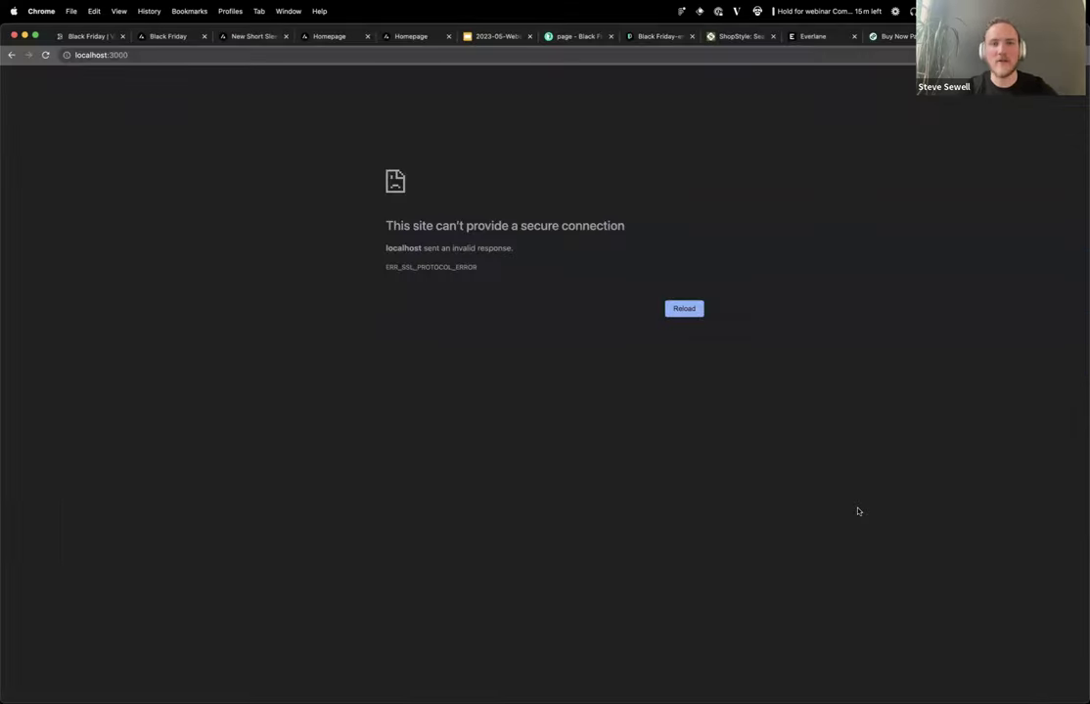
pyautogui.press('super+l')
pyautogui.press('Left')
pyautogui.press('Right')
pyautogui.press('Right')
pyautogui.press('Right')
pyautogui.press('Right')
pyautogui.press('Right')
pyautogui.press('BackSpace')
pyautogui.press('Return')
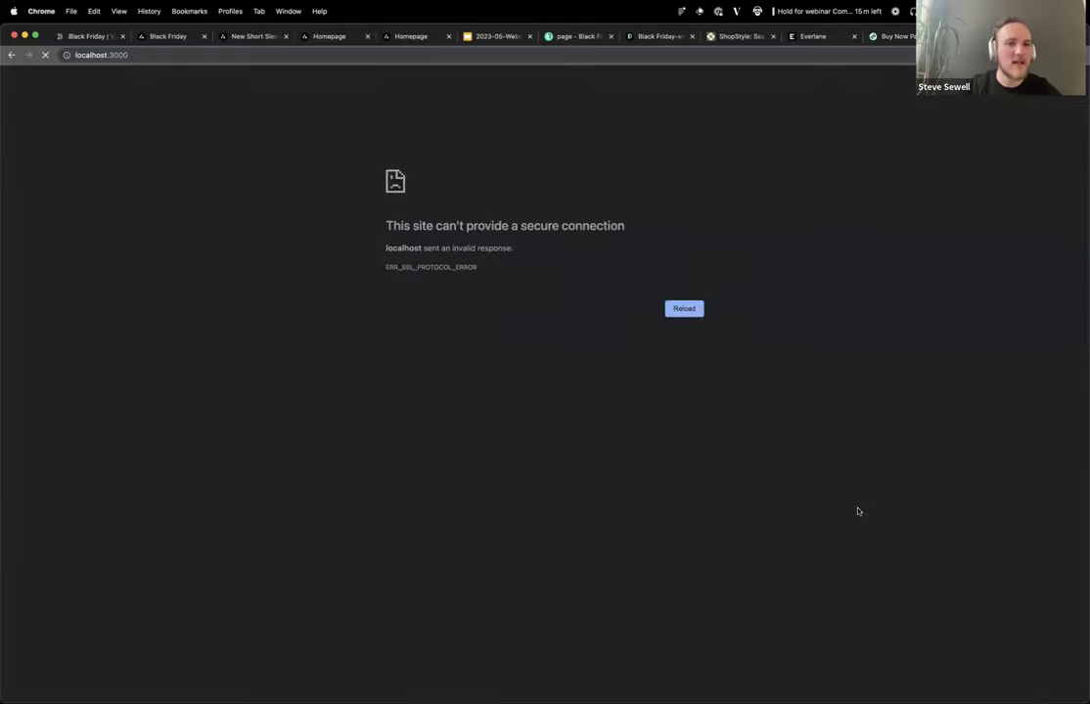
pyautogui.press('super+l')
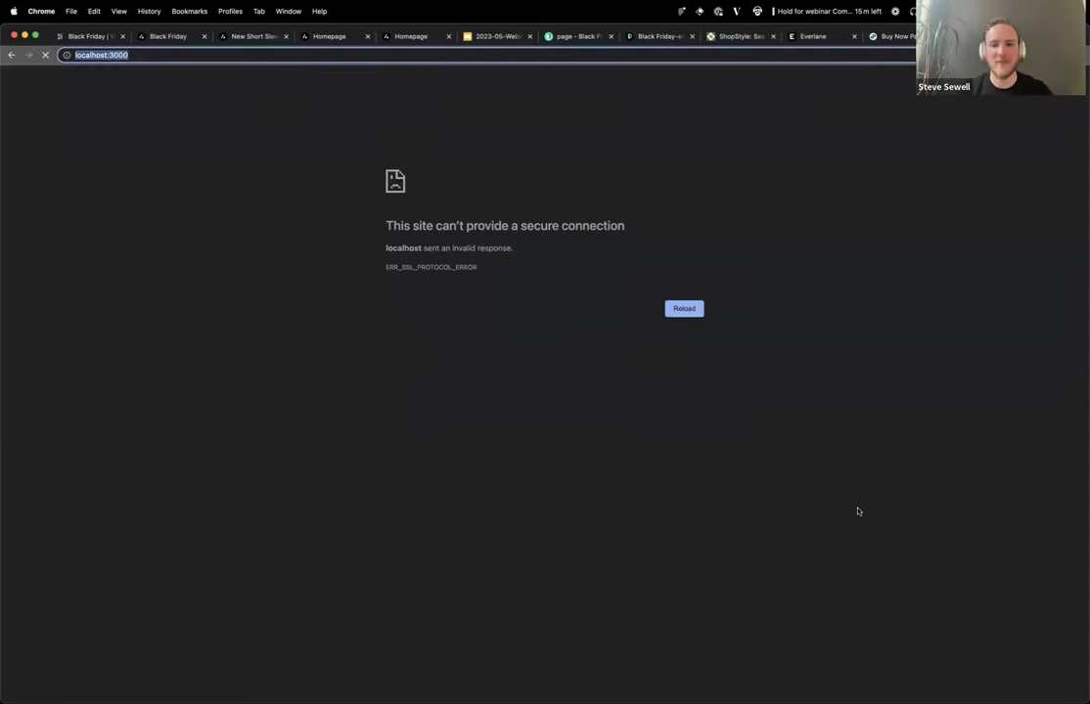
pyautogui.hotkey('ctrl', 'alt', 'Left')
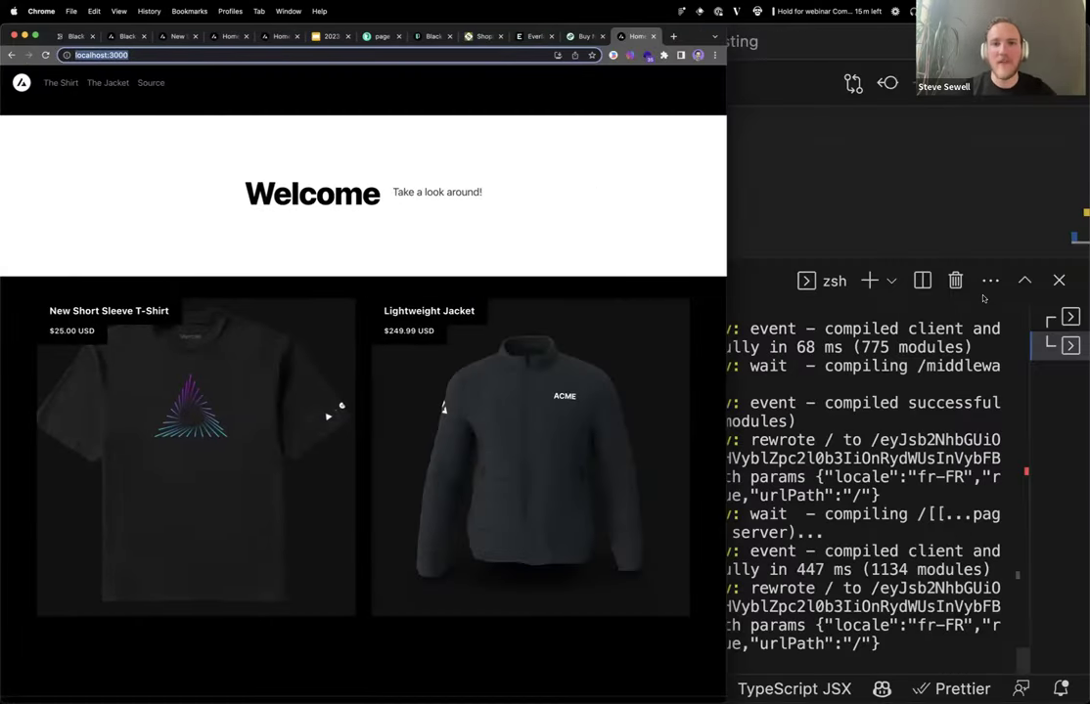
pyautogui.hotkey('ctrl', 'alt', 'Return')
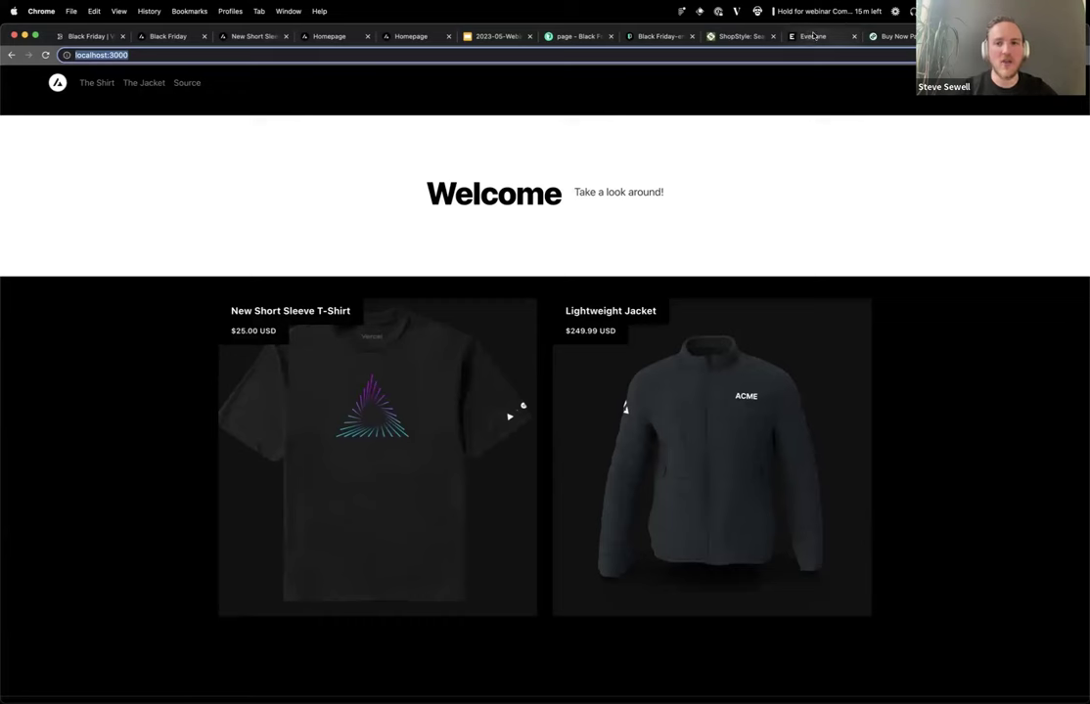
pyautogui.click(113, 36)
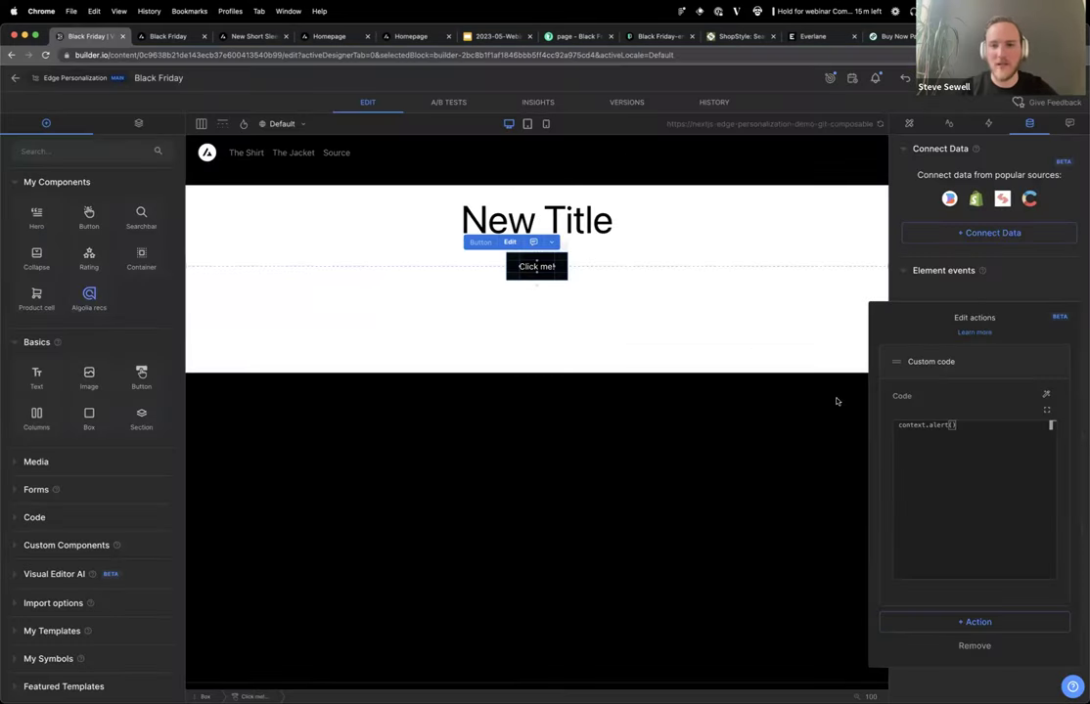
pyautogui.click(806, 426)
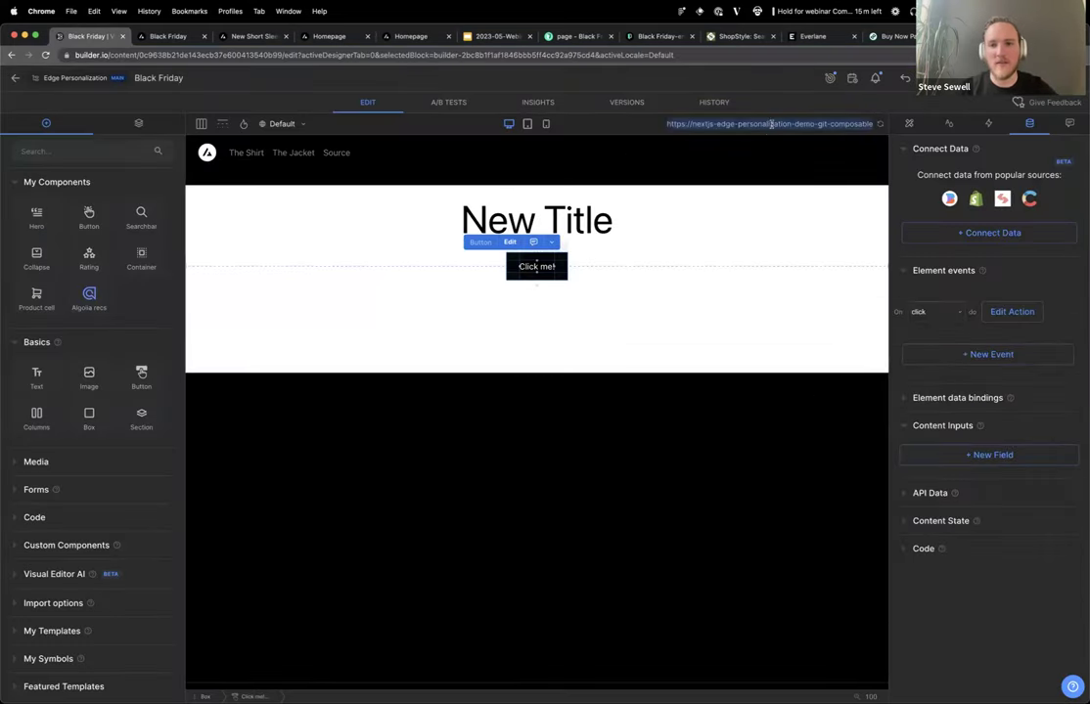
pyautogui.press('super+r')
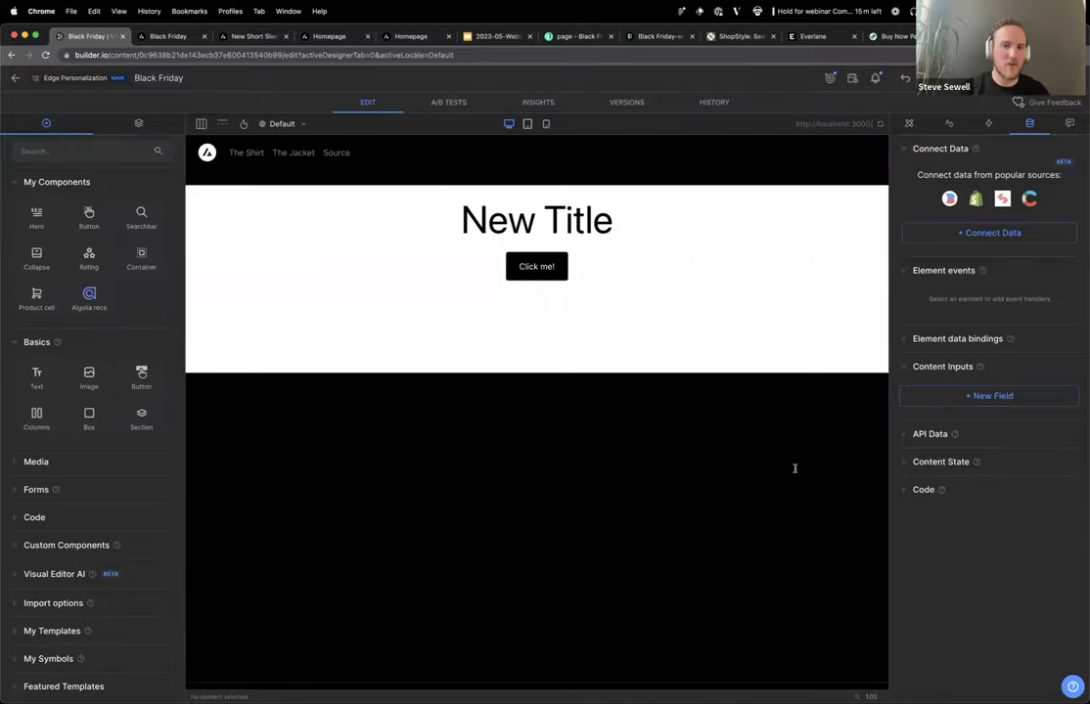
pyautogui.click(698, 303)
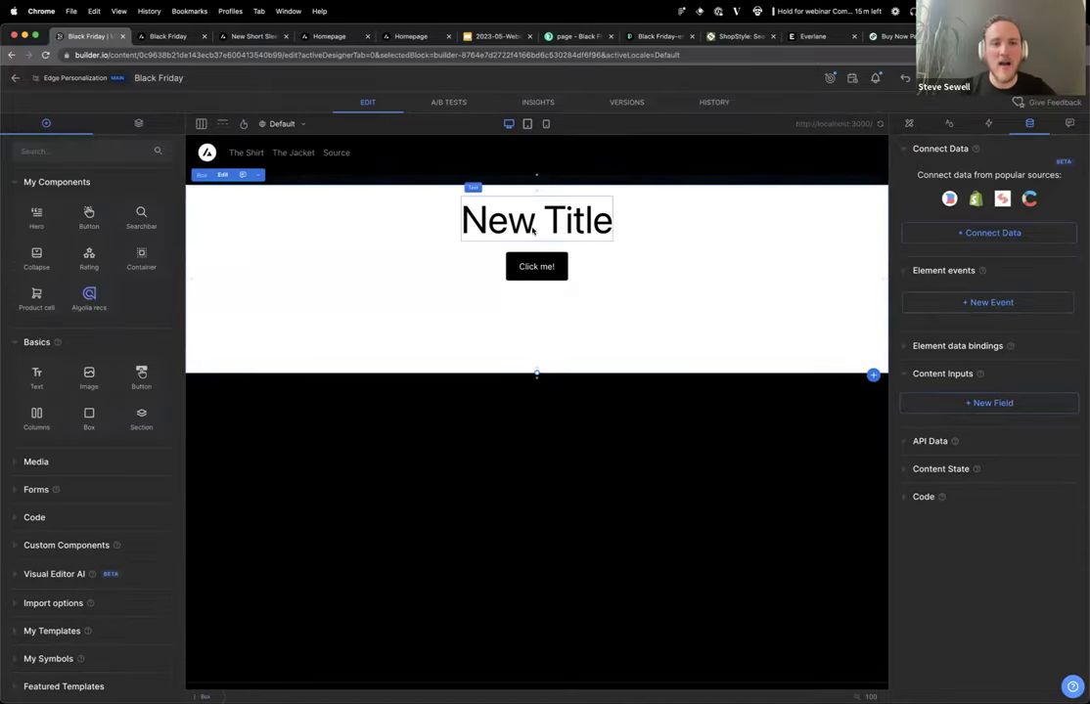
# Test the Click me! button in the preview, dismiss its alert, and open the custom code of its click action.
pyautogui.click(538, 265)
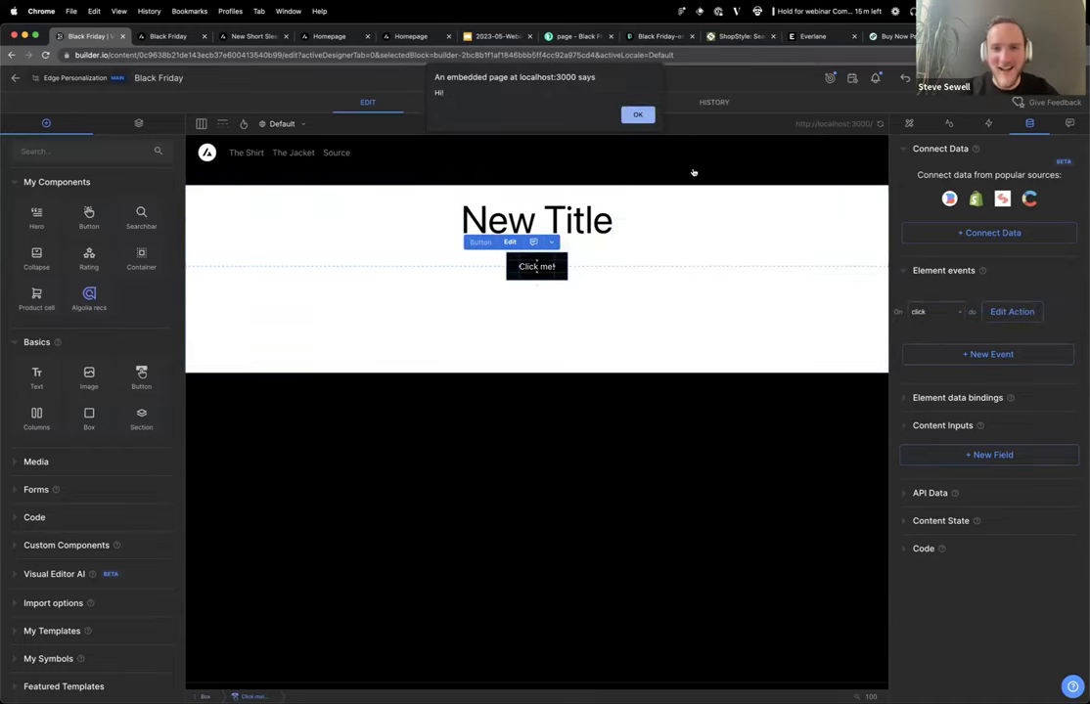
pyautogui.click(637, 115)
pyautogui.click(998, 313)
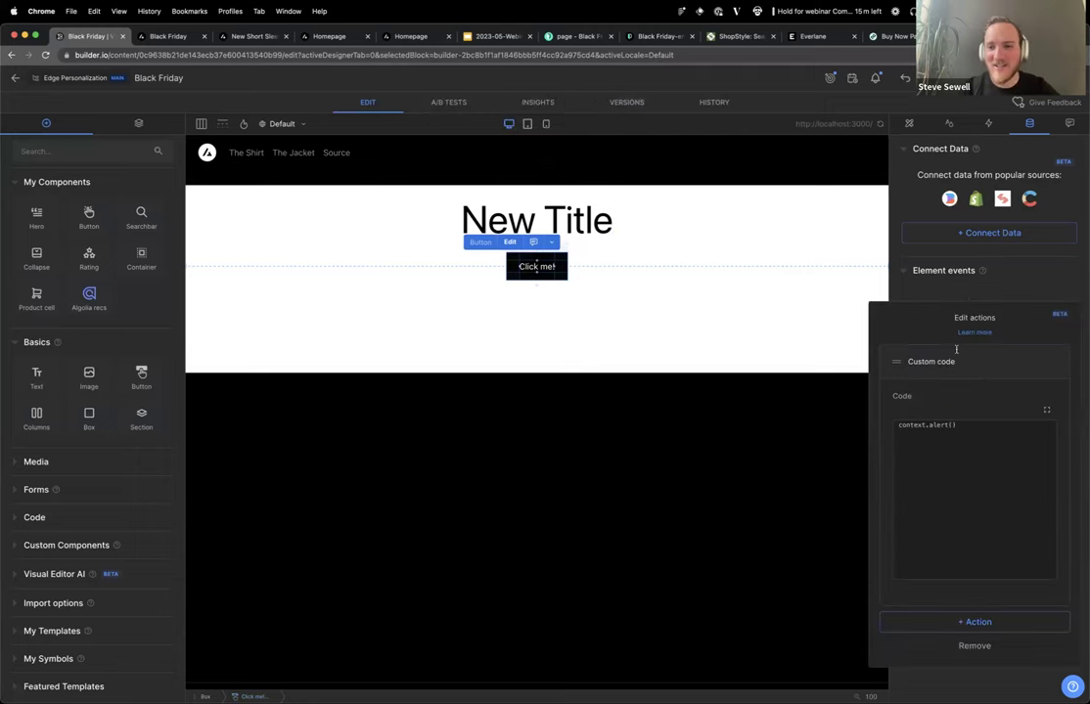
pyautogui.press('super+a')
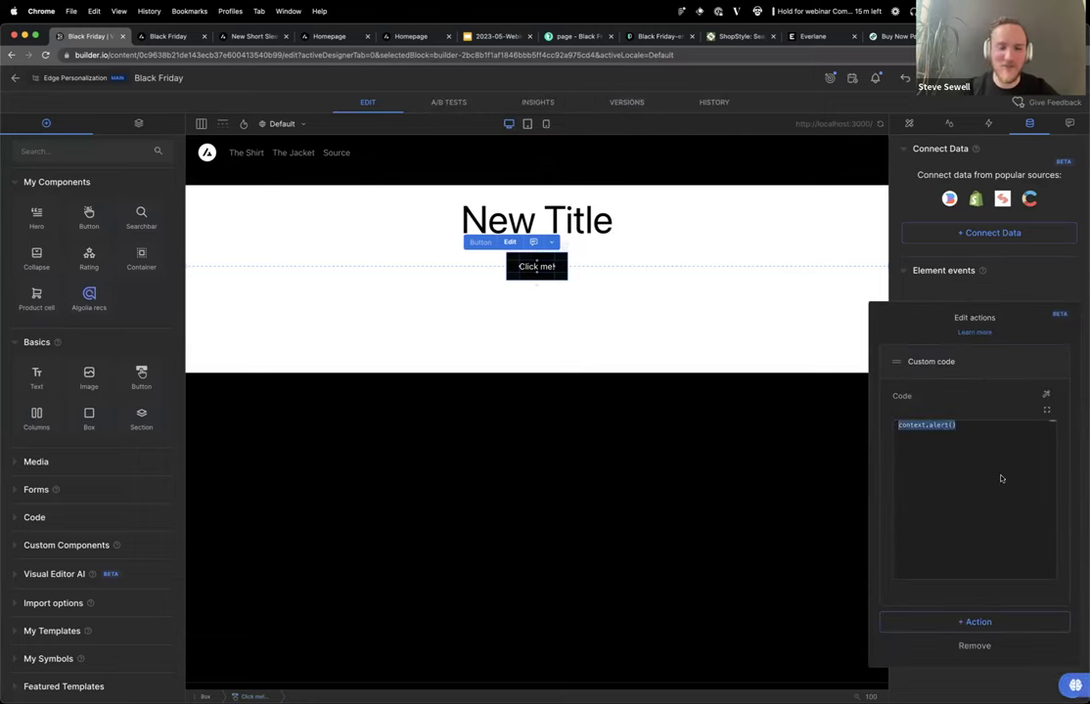
# Switch to VS Code and examine the alert function defined in the BuilderComponent's context in [[...pages]].tsx.
pyautogui.press('super+Tab')
pyautogui.press('super+j')
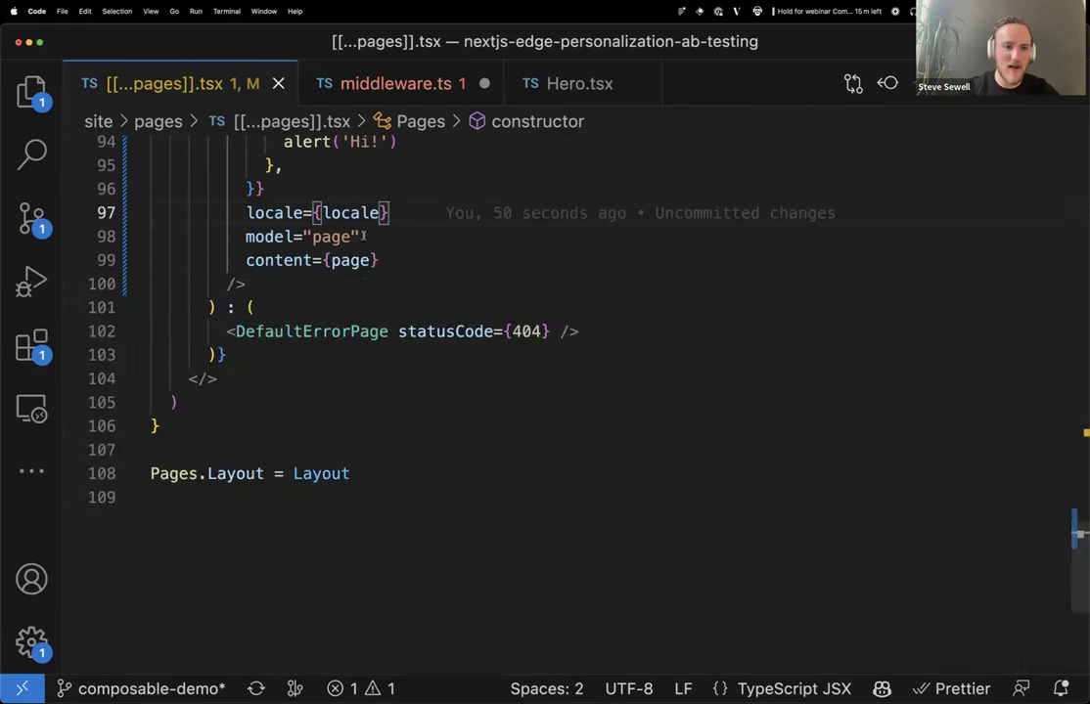
pyautogui.click(486, 331)
pyautogui.scroll(4, 486, 293)
pyautogui.scroll(-1, 486, 293)
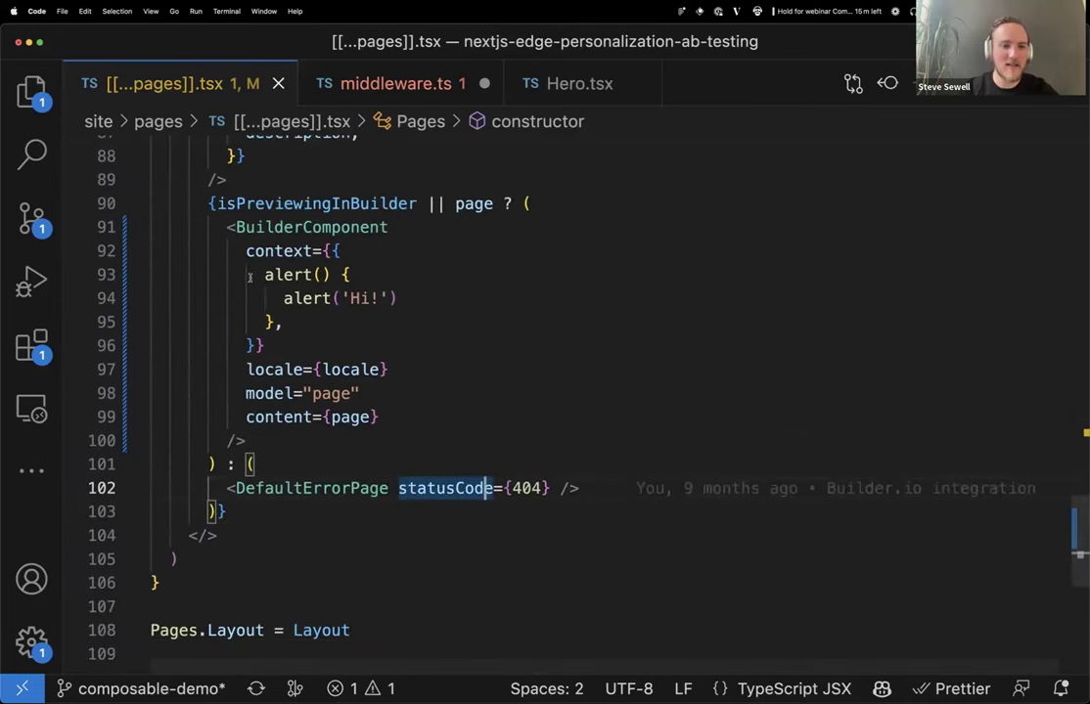
pyautogui.moveTo(262, 275); pyautogui.dragTo(318, 332)
pyautogui.click(318, 332)
pyautogui.click(443, 299)
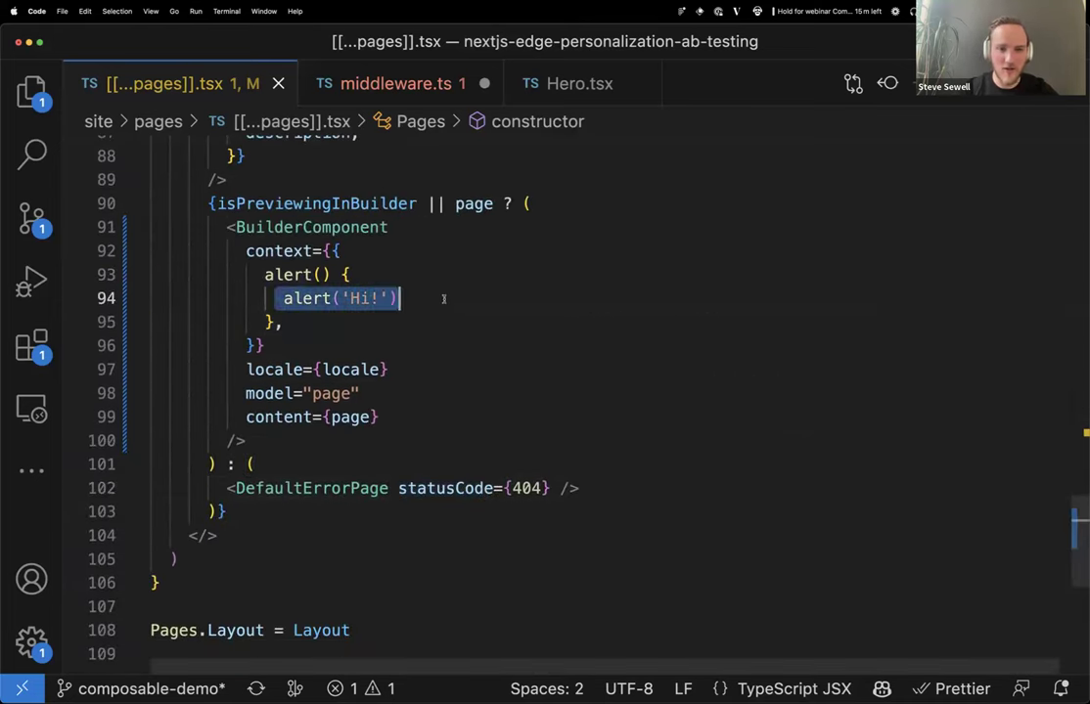
# Return to Chrome, review the click action's context.alert() code, and test the Click me! button again.
pyautogui.press('super+Tab')
pyautogui.click(980, 476)
pyautogui.hotkey('ctrl', 'a')
pyautogui.press('Left')
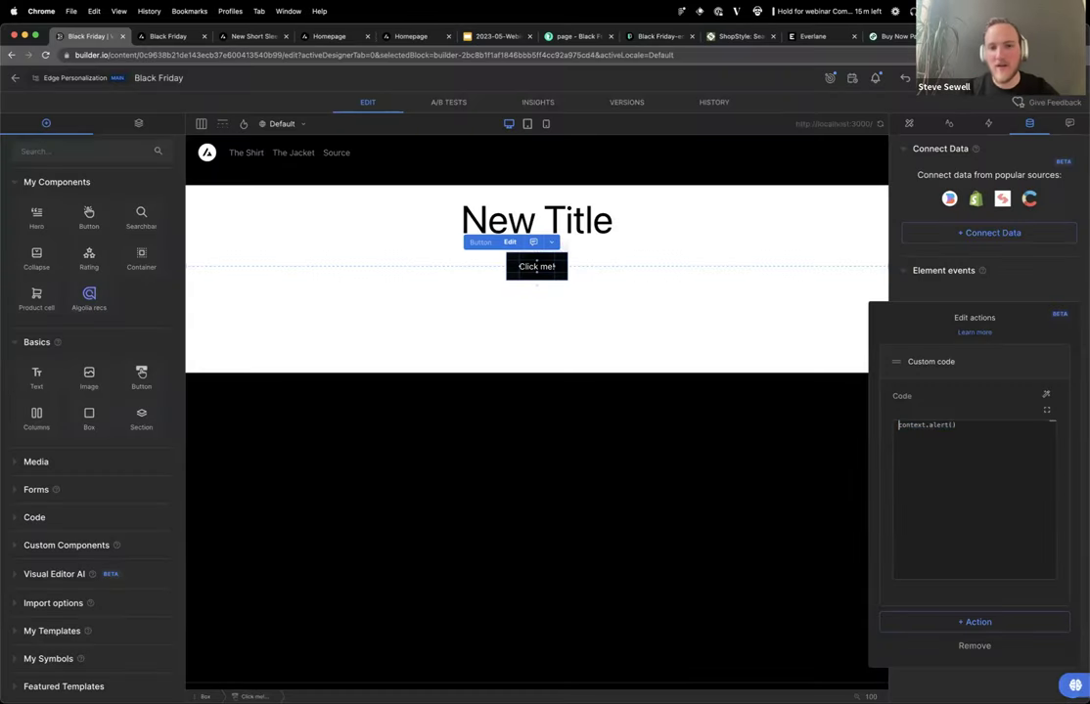
pyautogui.click(736, 444)
pyautogui.click(523, 270)
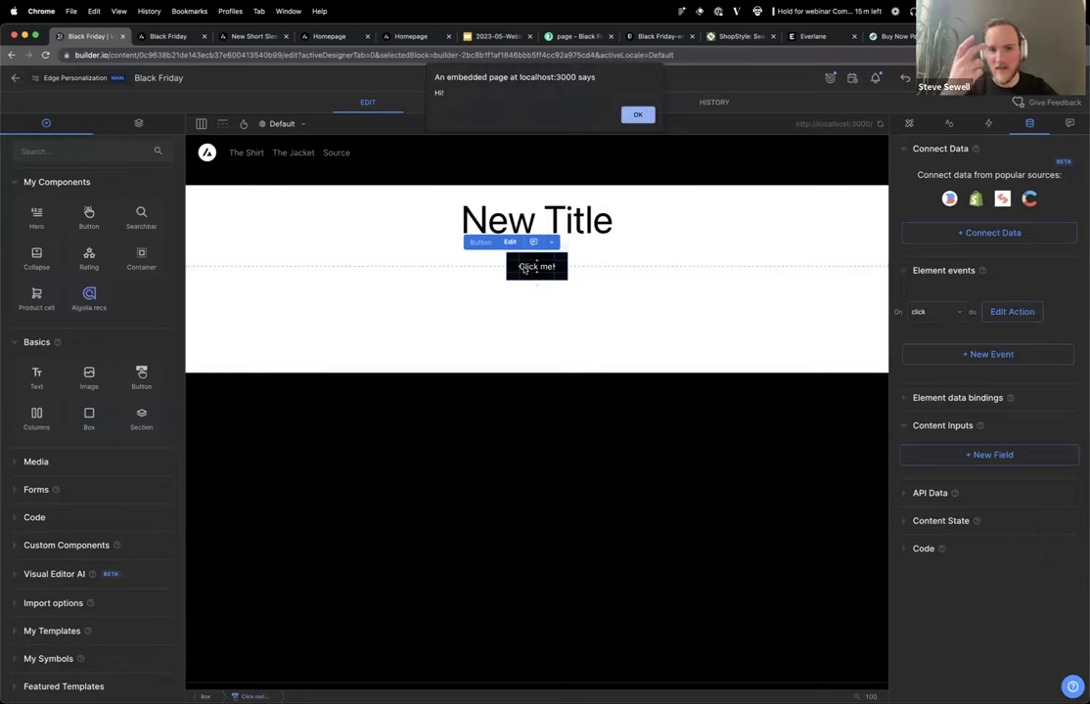
pyautogui.press('Return')
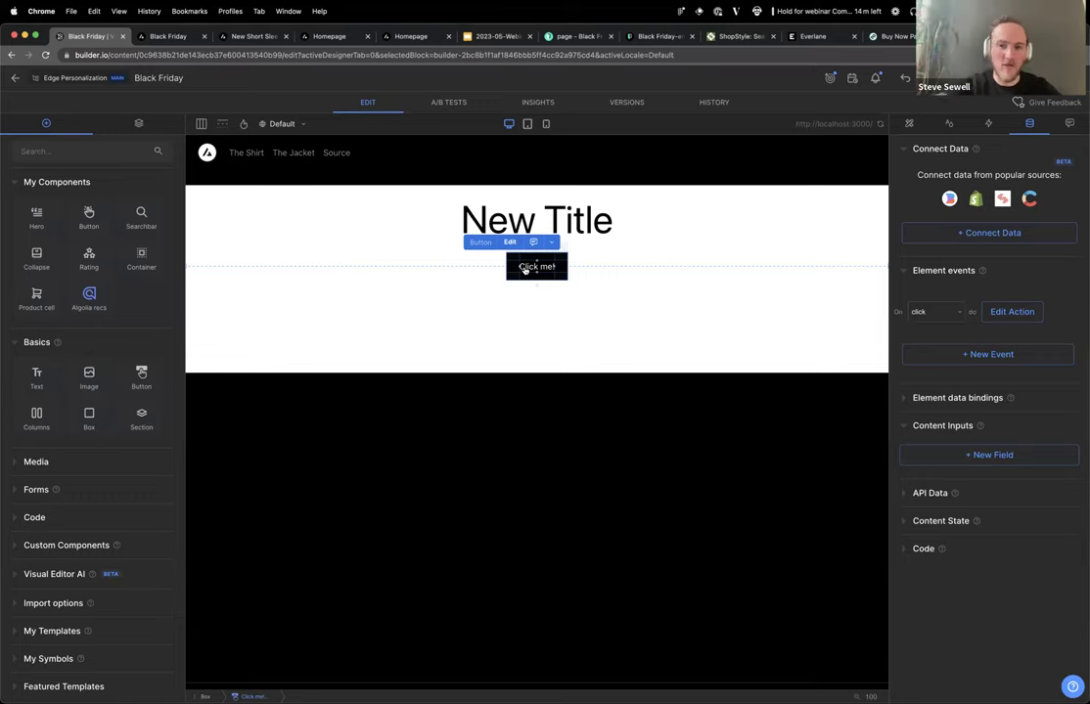
# Switch to VS Code, add title: 'Hello world' to the BuilderComponent's context above the alert function, and save.
pyautogui.press('super+Tab')
pyautogui.click(340, 250)
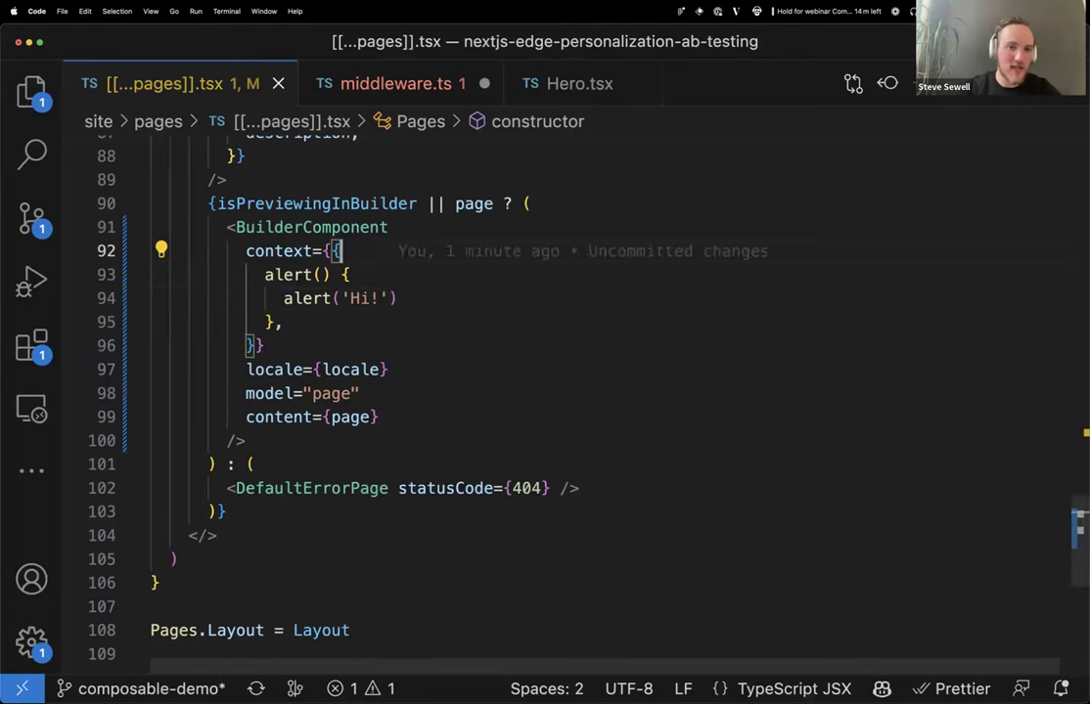
pyautogui.press('Return')
pyautogui.write('title,')
pyautogui.press('BackSpace')
pyautogui.write(': ')
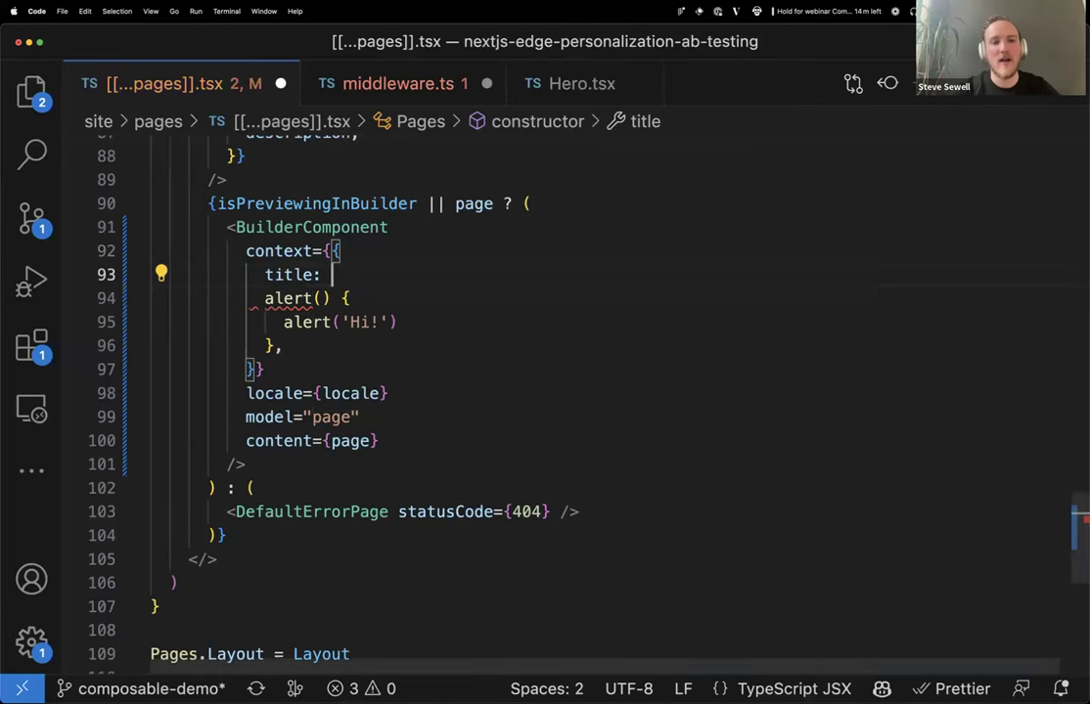
pyautogui.write("'Hello world',")
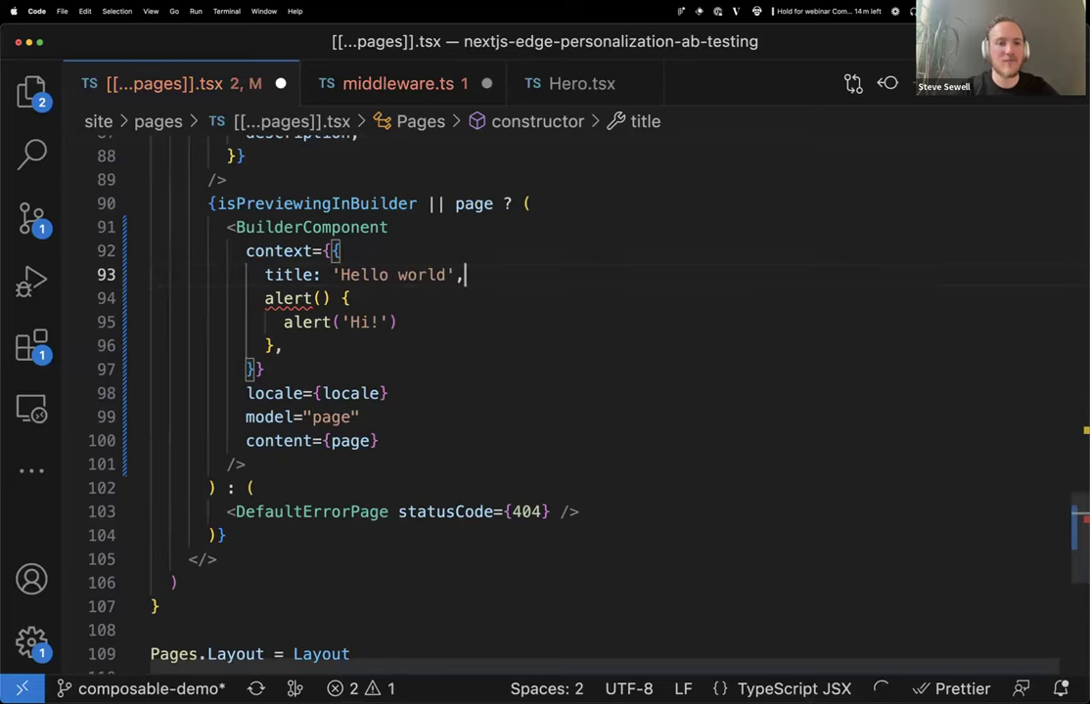
pyautogui.hotkey('ctrl', 's')
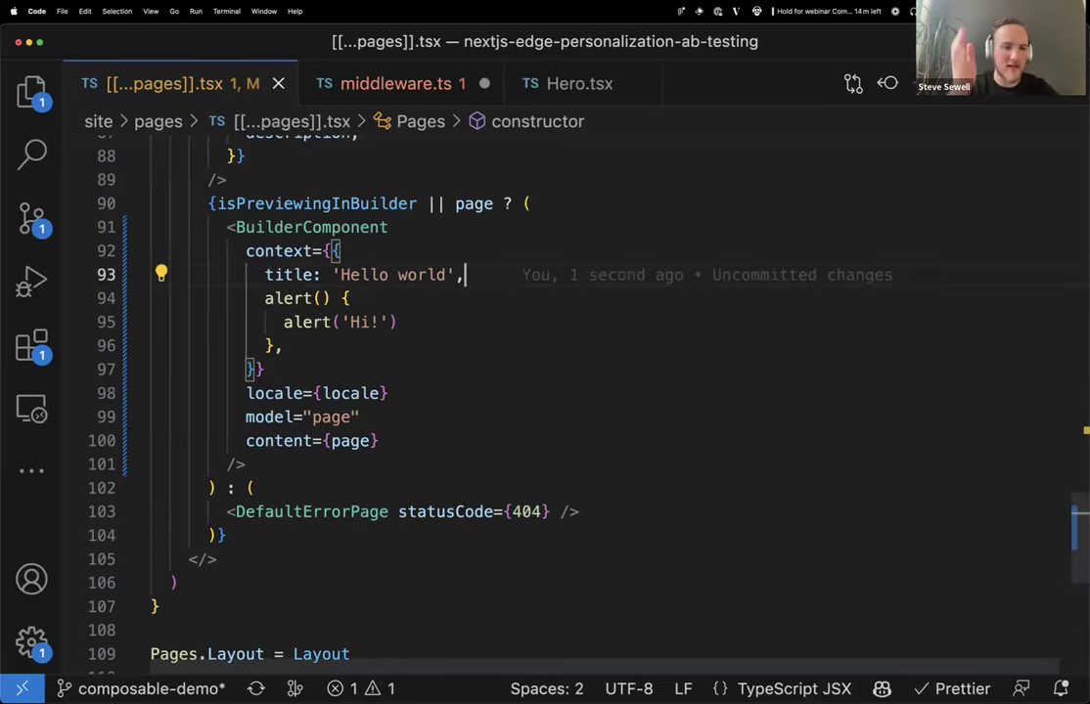
# Switch to Chrome, try to bind the New Title text block to a title value, and refresh the preview.
pyautogui.press('super+Tab')
pyautogui.click(531, 220)
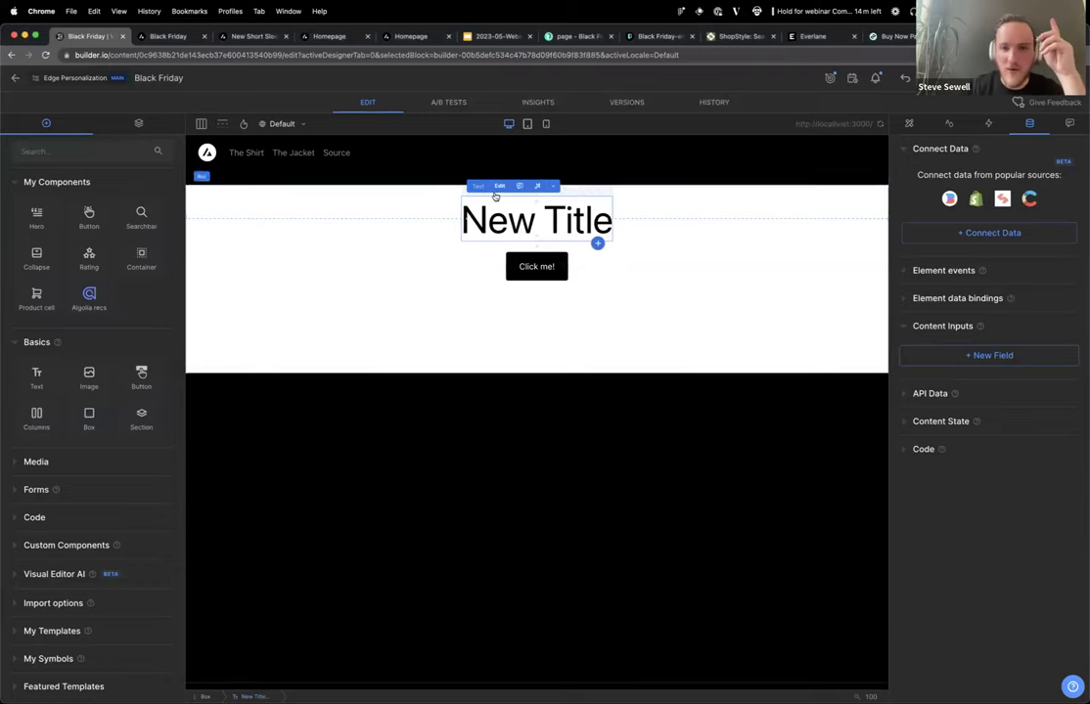
pyautogui.click(909, 123)
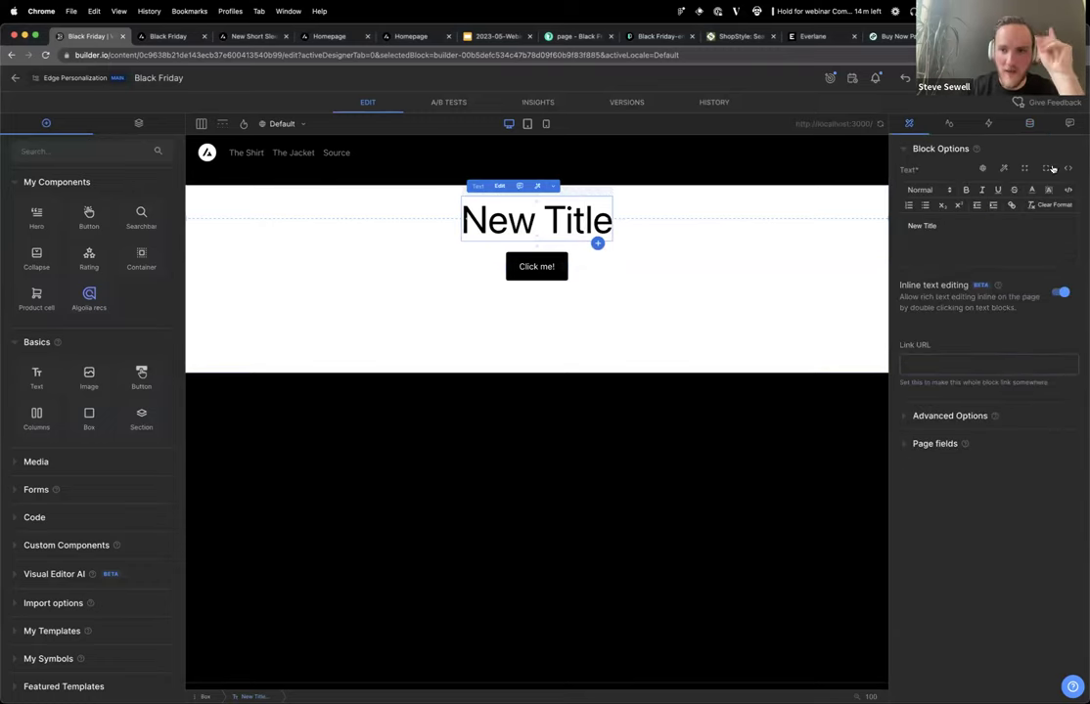
pyautogui.click(1025, 169)
pyautogui.click(973, 211)
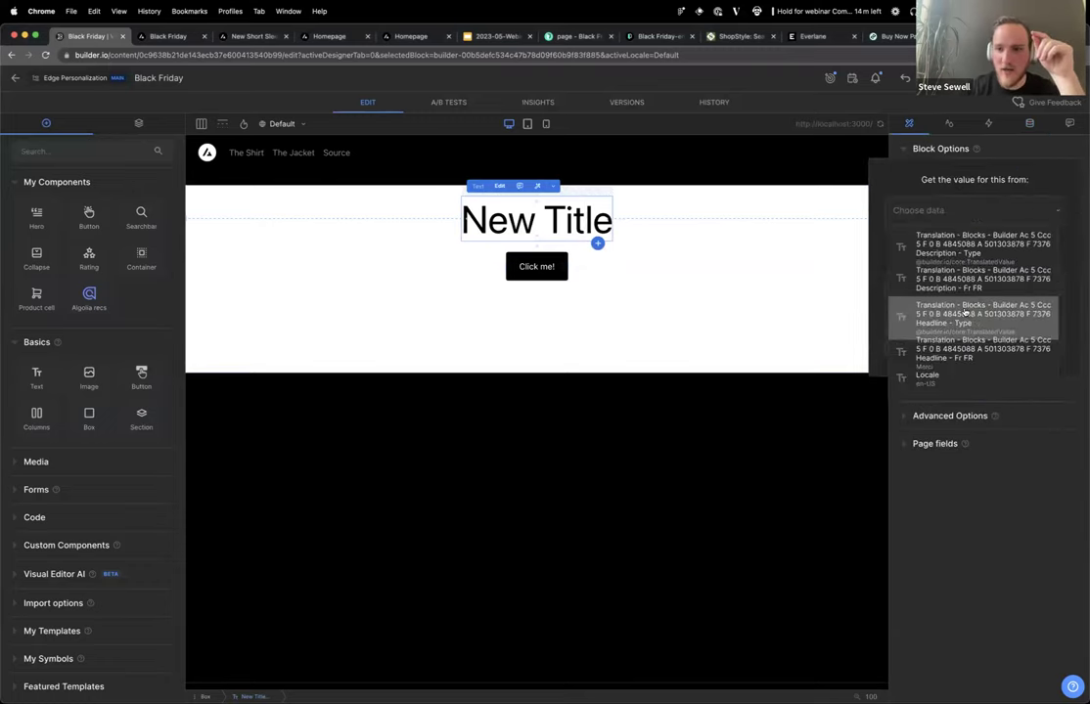
pyautogui.write('title')
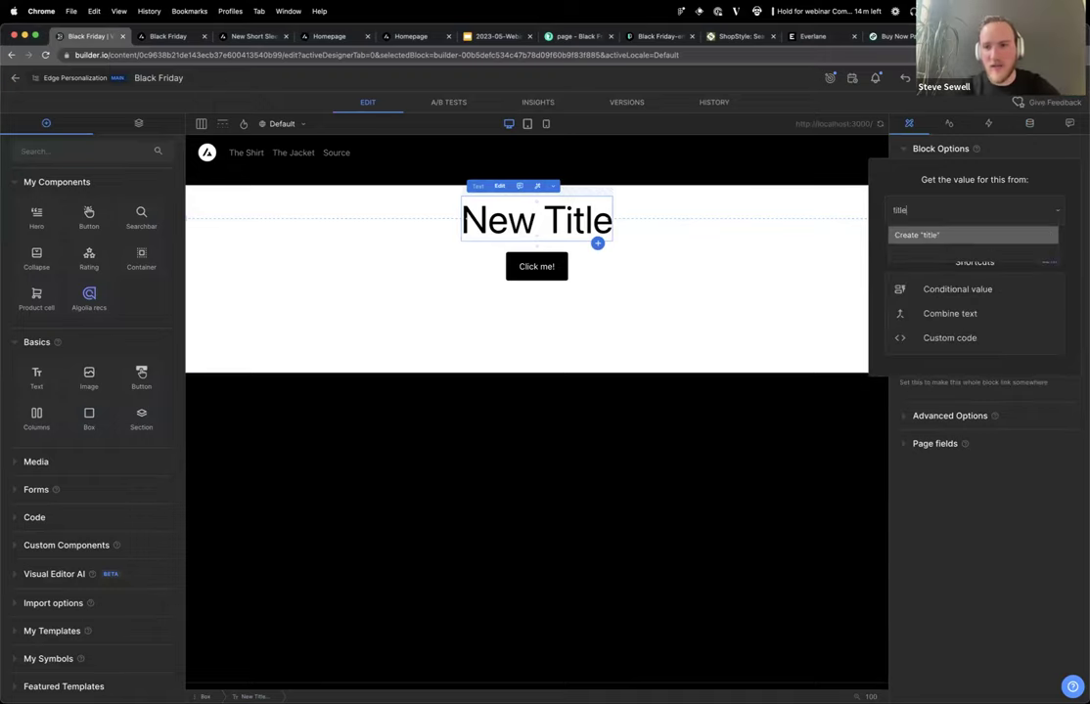
pyautogui.press('Escape')
pyautogui.press('Escape')
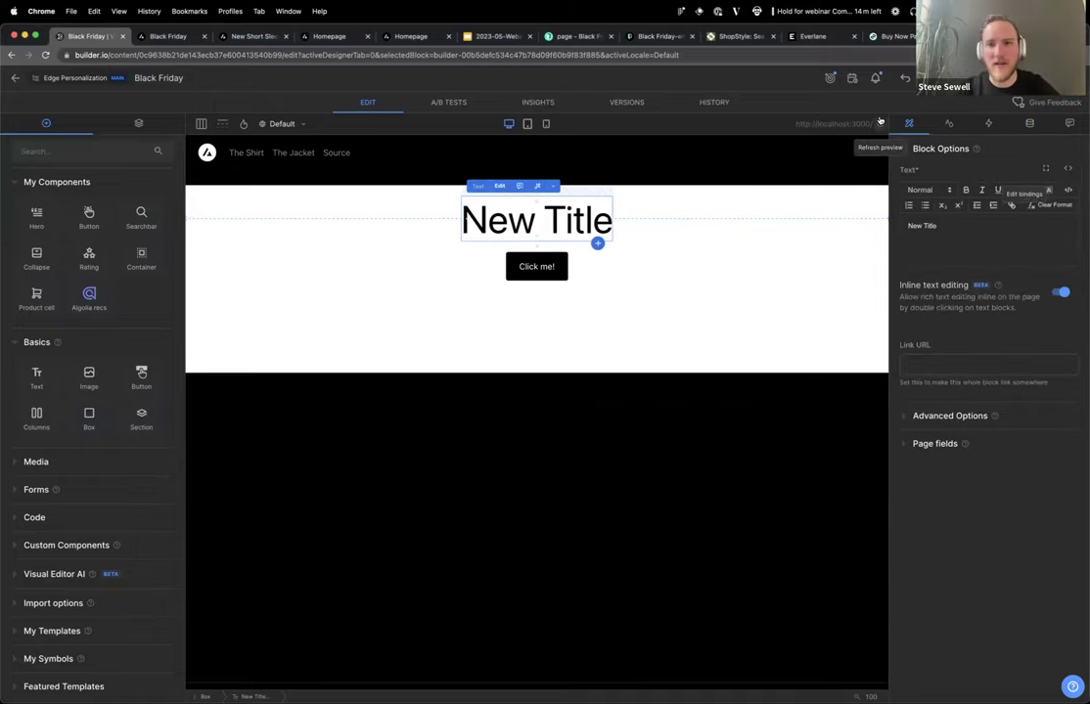
pyautogui.click(879, 121)
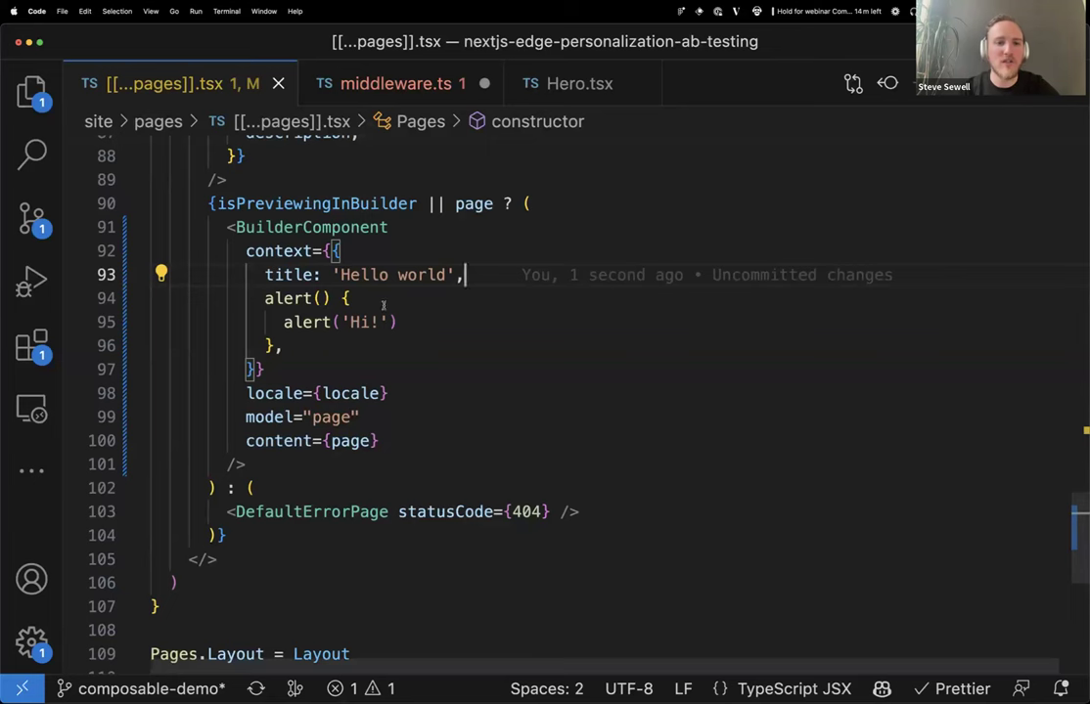
# In VS Code, undo the title entry in the context and add a data={{ }} prop above context on BuilderComponent.
pyautogui.press('super+z')
pyautogui.press('Up')
pyautogui.press('Return')
pyautogui.write('dat')
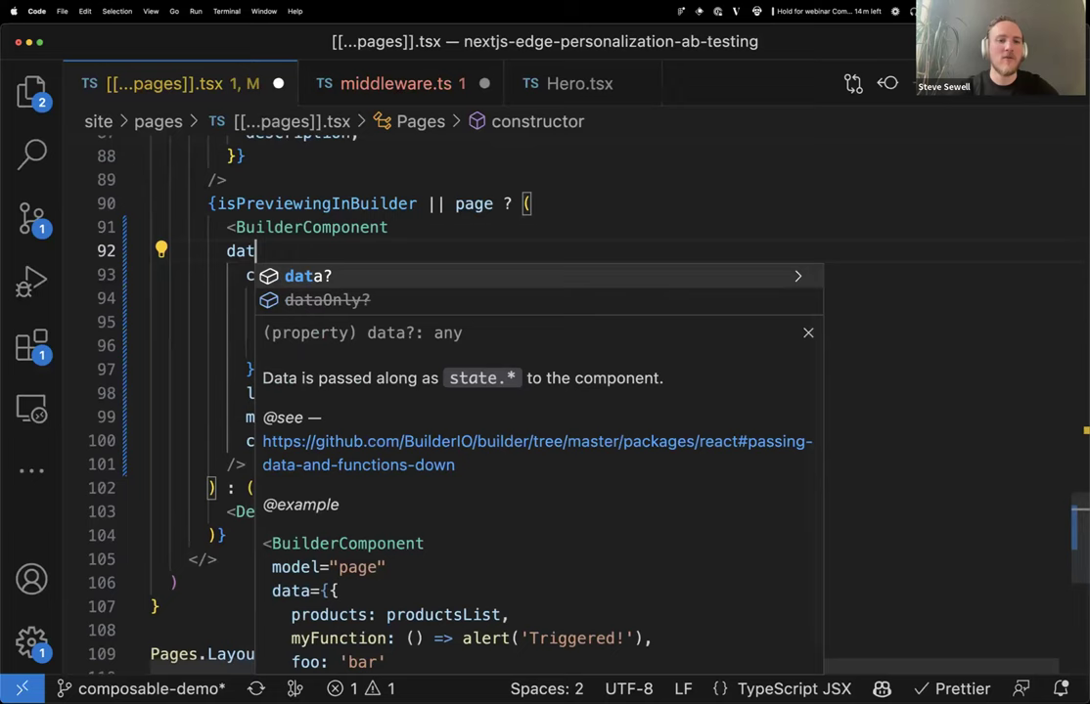
pyautogui.write('a={{')
pyautogui.press('Return')
pyautogui.press('Up')
pyautogui.press('Home')
pyautogui.hotkey('shift', 'Down')
pyautogui.hotkey('shift', 'Down')
pyautogui.hotkey('shift', 'End')
pyautogui.press('Tab')
pyautogui.press('Right')
pyautogui.press('Up')
# Add title: 'Hello world' inside the BuilderComponent's data prop and save the file.
pyautogui.write("title: 'Helo")
pyautogui.press('BackSpace')
pyautogui.write("lo world',")
pyautogui.press('super+s')
# Switch to Chrome and bind the New Title text block's value to the Title data field.
pyautogui.press('super+Tab')
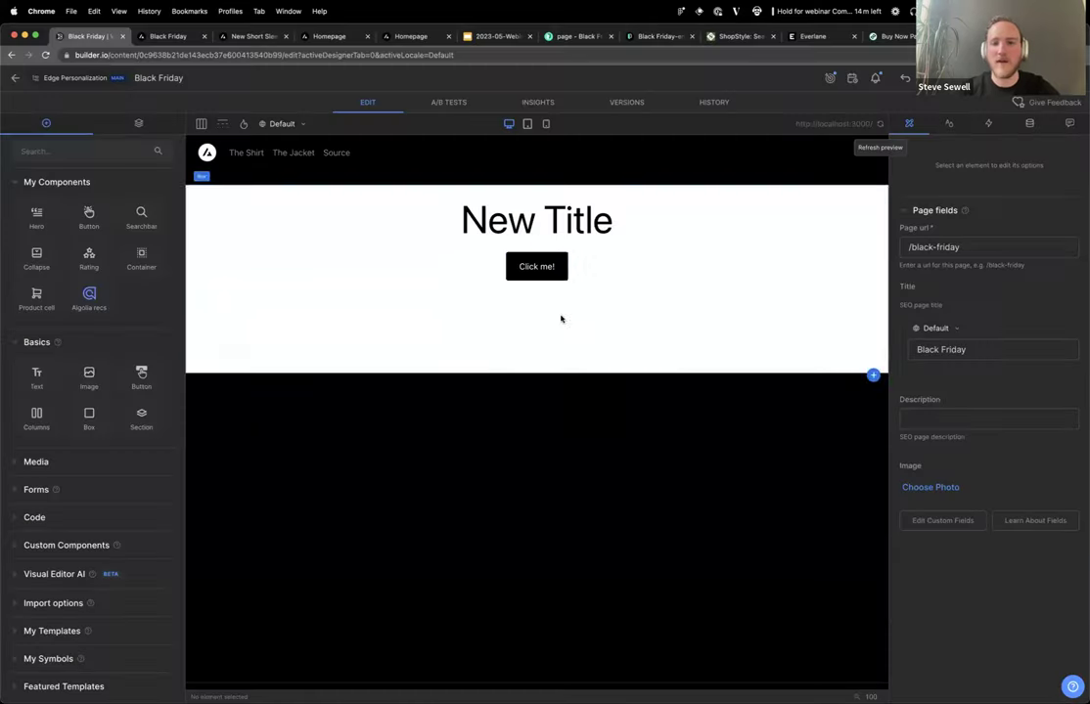
pyautogui.click(537, 220)
pyautogui.click(1024, 169)
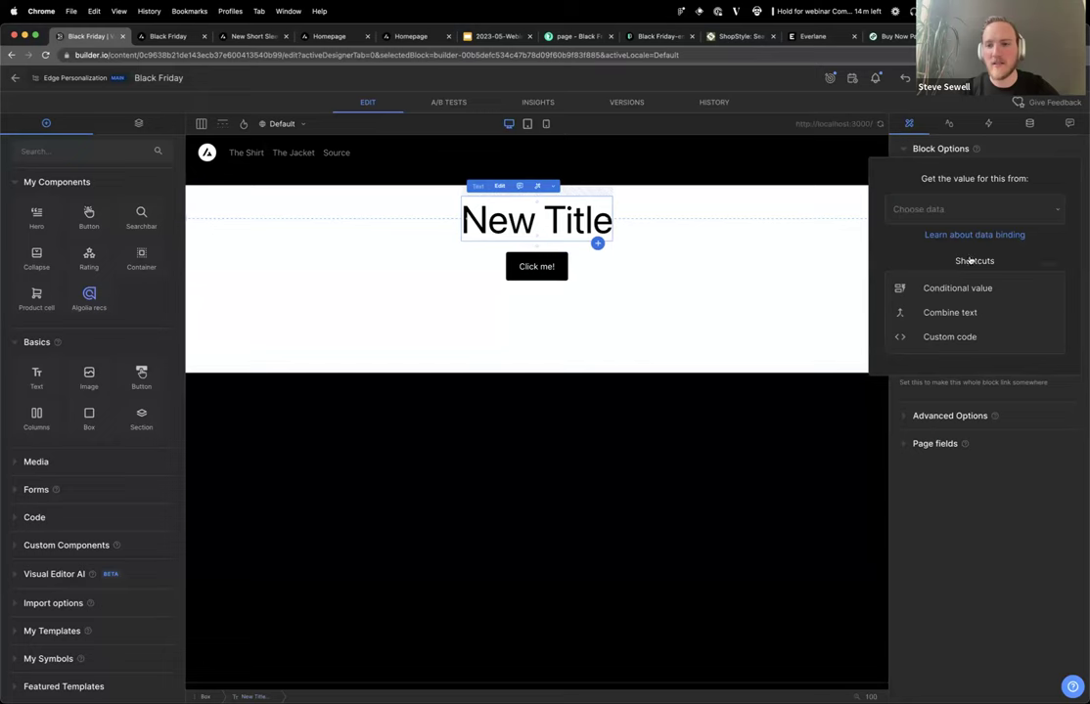
pyautogui.click(971, 211)
pyautogui.click(935, 238)
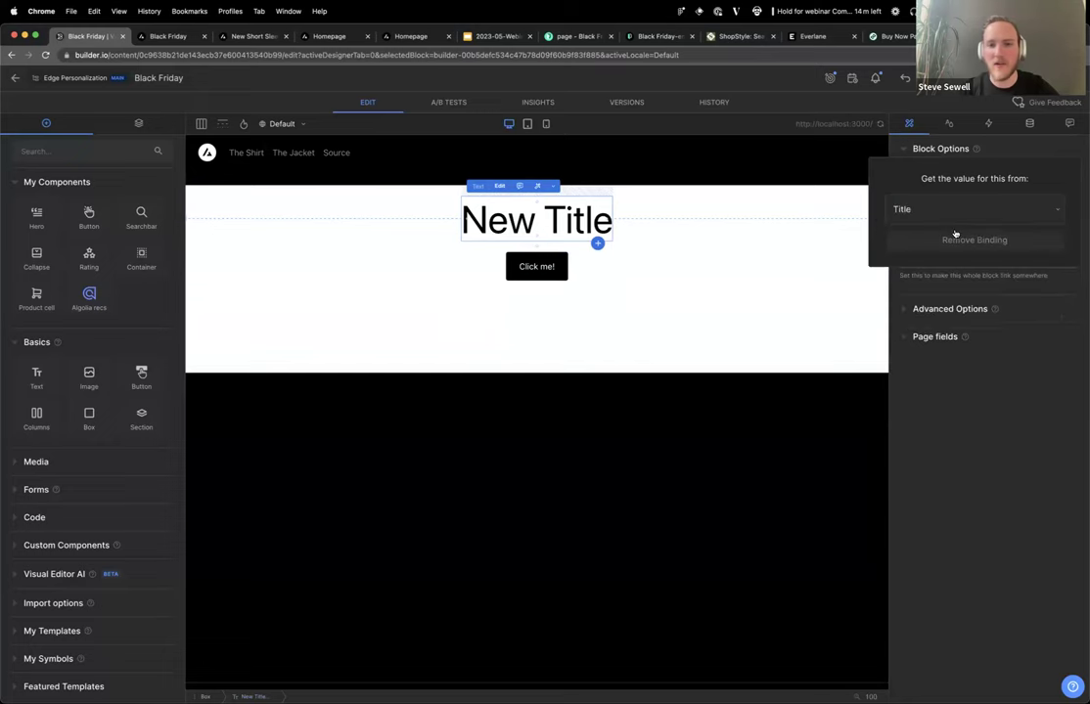
pyautogui.click(768, 510)
# Switch to VS Code and change the title value in the data prop to 'Hello world!!!'.
pyautogui.press('super+Tab')
pyautogui.press('Left')
pyautogui.write('!!!')
# Switch to Chrome, insert a Hero component above the box containing the title, and select it.
pyautogui.press('super+Tab')
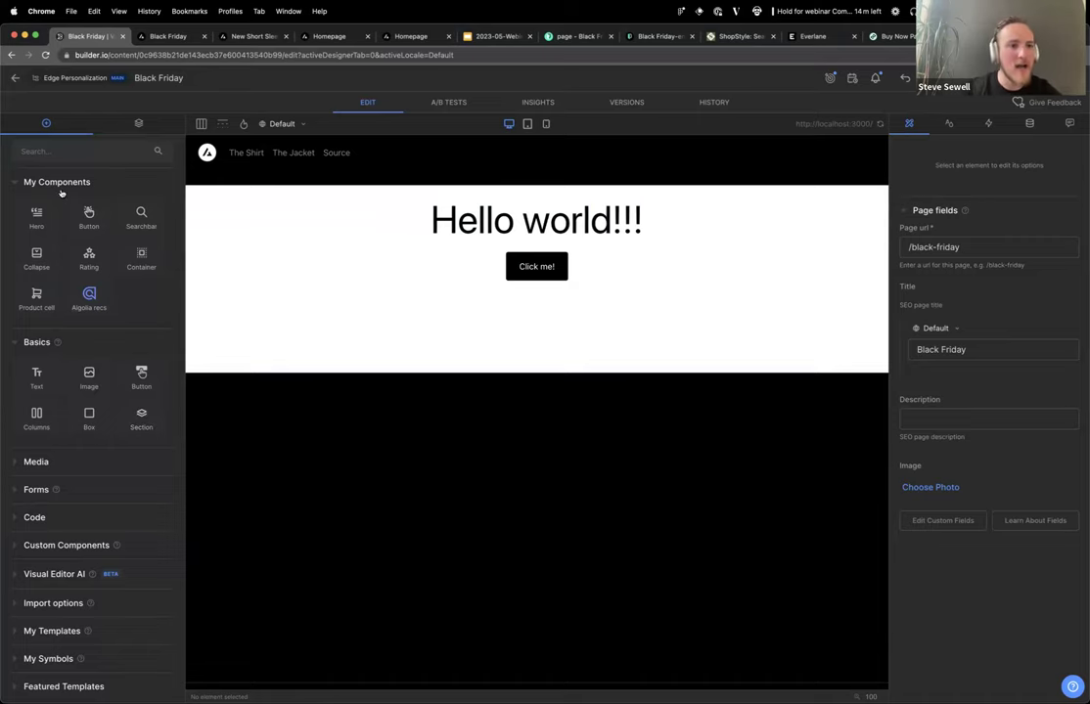
pyautogui.moveTo(37, 215); pyautogui.dragTo(362, 186)
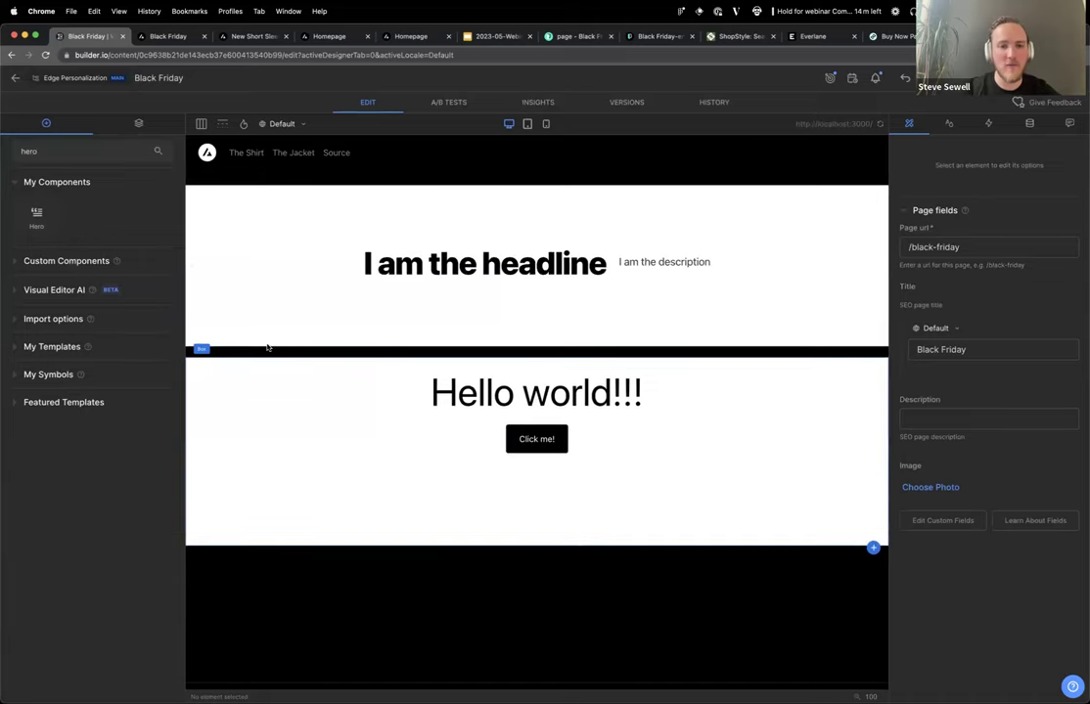
pyautogui.click(670, 284)
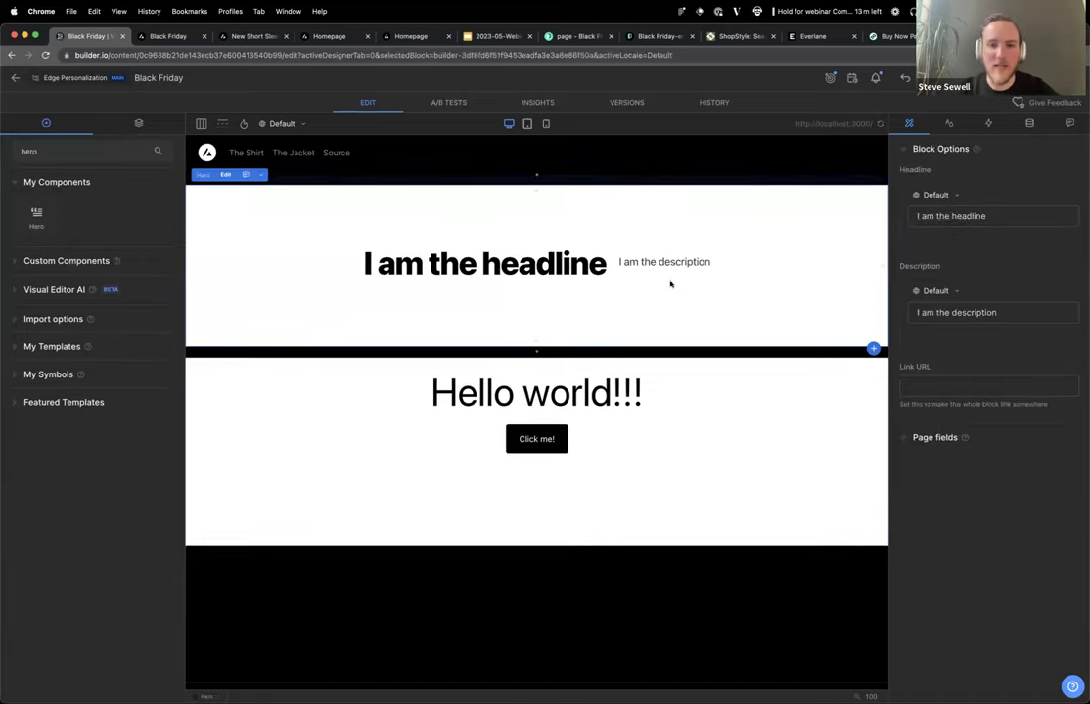
# Switch to VS Code and open Hero.tsx by searching the project files for hero.
pyautogui.press('super+Tab')
pyautogui.press('Down')
pyautogui.press('Down')
pyautogui.press('Down')
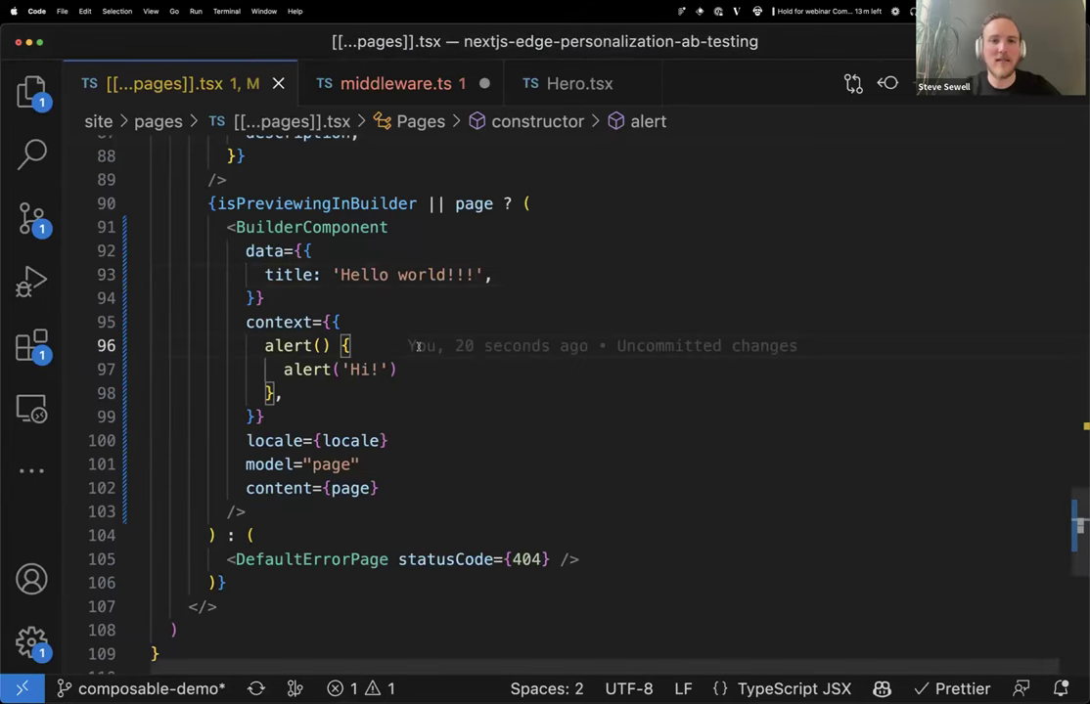
pyautogui.press('super+p')
pyautogui.write('hero')
pyautogui.press('Return')
pyautogui.scroll(-1, 519, 362)
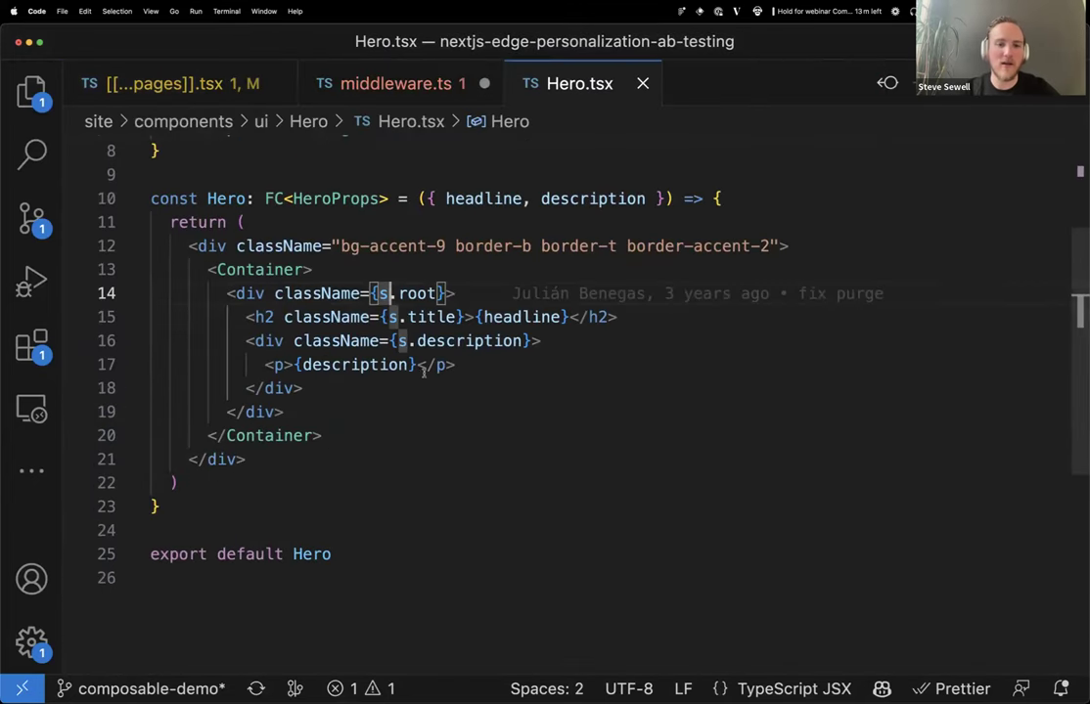
# Append .toUpperCase() to the description expression in Hero.tsx and save the file.
pyautogui.click(411, 364)
pyautogui.write('.toUp')
pyautogui.press('Tab')
pyautogui.write('()')
pyautogui.press('super+s')
# Check the Hero in Chrome and arrange Chrome side by side with VS Code, returning to the Hero.tsx code.
pyautogui.press('super+Tab')
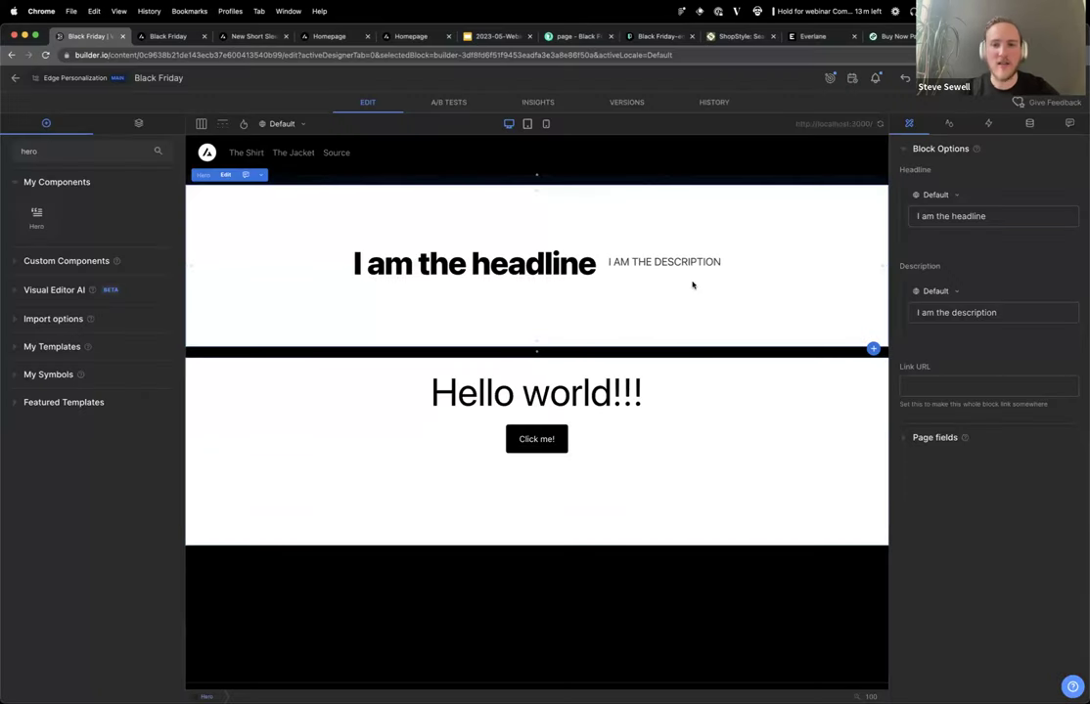
pyautogui.hotkey('ctrl', 'alt', 'Right')
pyautogui.click(352, 341)
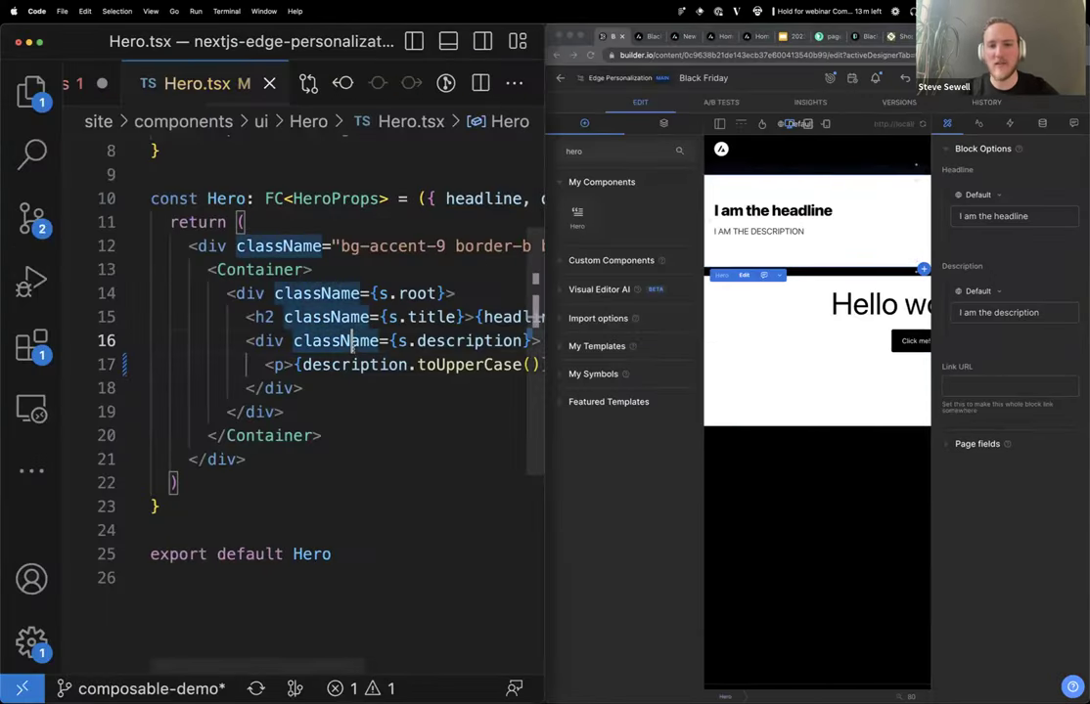
# Remove .toUpperCase() from the description expression in Hero.tsx and save the file.
pyautogui.doubleClick(446, 364)
pyautogui.press('BackSpace')
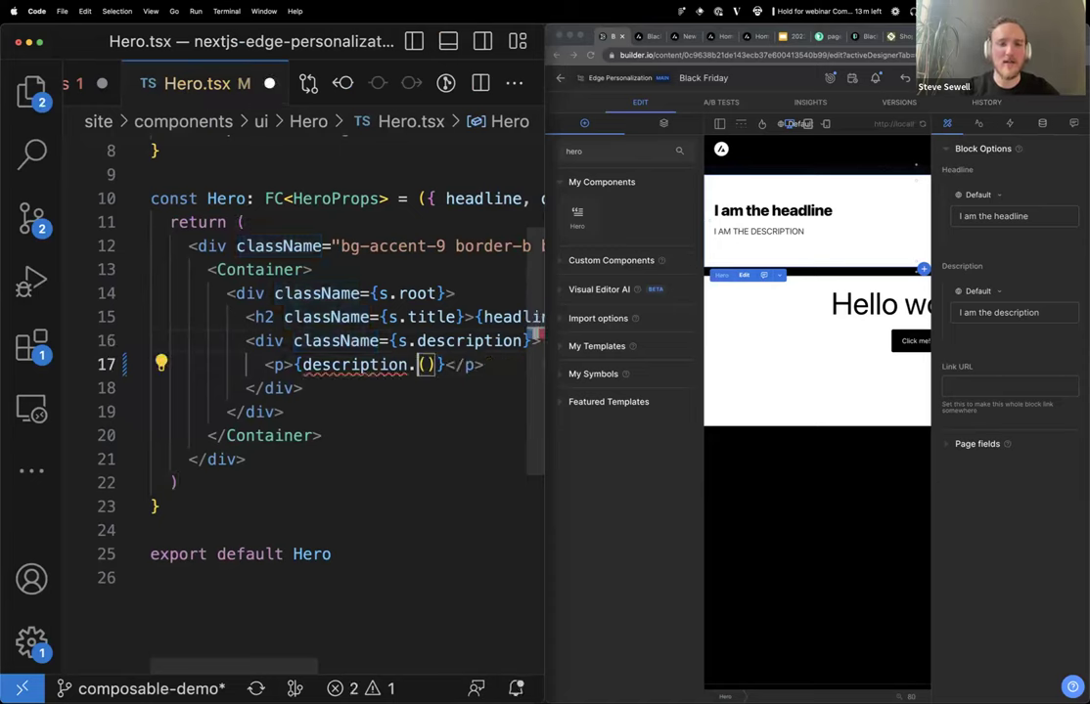
pyautogui.press('Delete')
pyautogui.press('Delete')
pyautogui.press('BackSpace')
pyautogui.hotkey('ctrl', 'space')
pyautogui.hotkey('ctrl', 's')
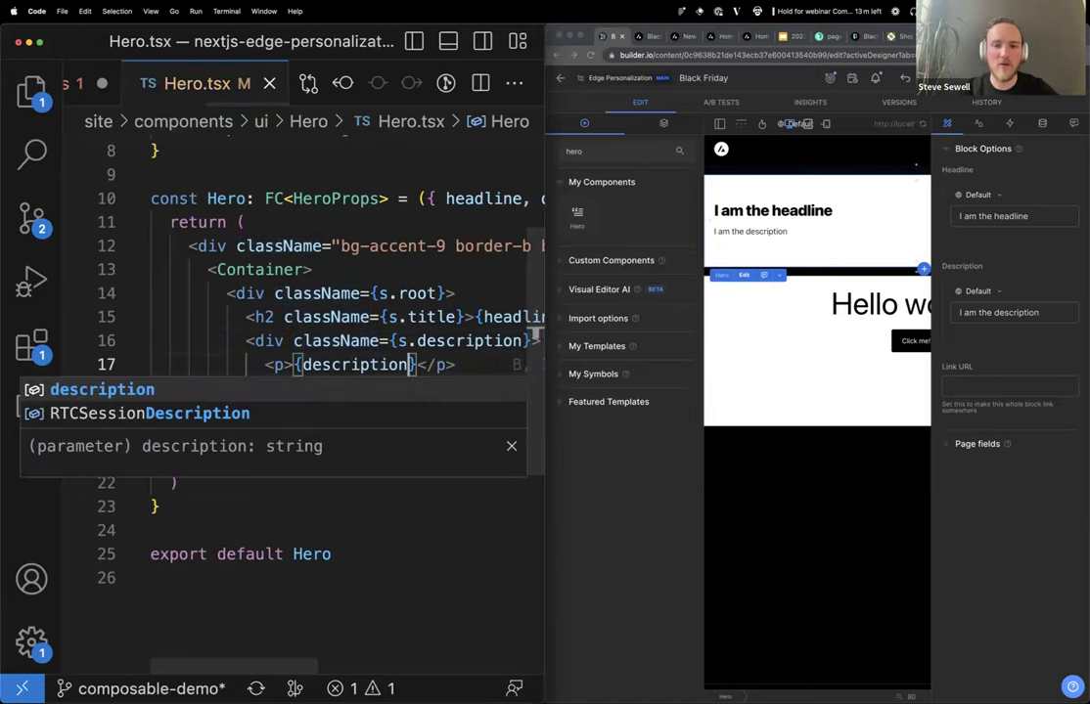
# Delete the div wrapping the description paragraph in Hero.tsx and save the file.
pyautogui.press('Down')
pyautogui.press('Escape')
pyautogui.press('Down')
pyautogui.hotkey('shift', 'Up')
pyautogui.hotkey('shift', 'Up')
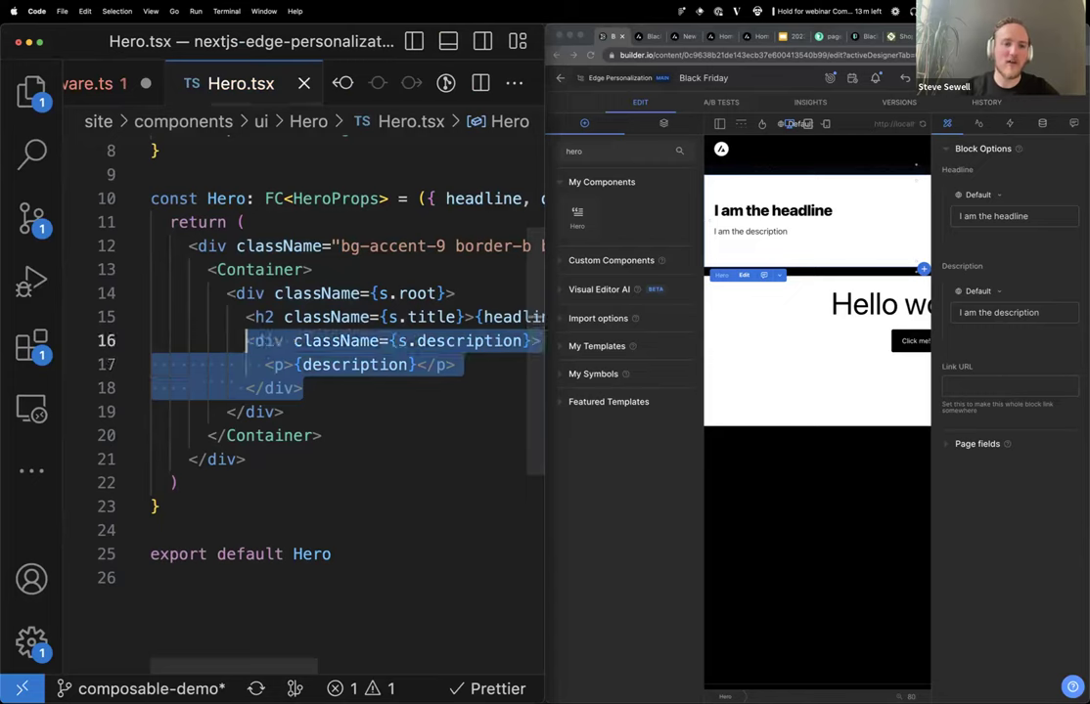
pyautogui.hotkey('ctrl', 'shift', 'k')
pyautogui.hotkey('ctrl', 's')
# Undo the recent edits in Hero.tsx so that the description div is restored below the headline.
pyautogui.hotkey('ctrl', 'z')
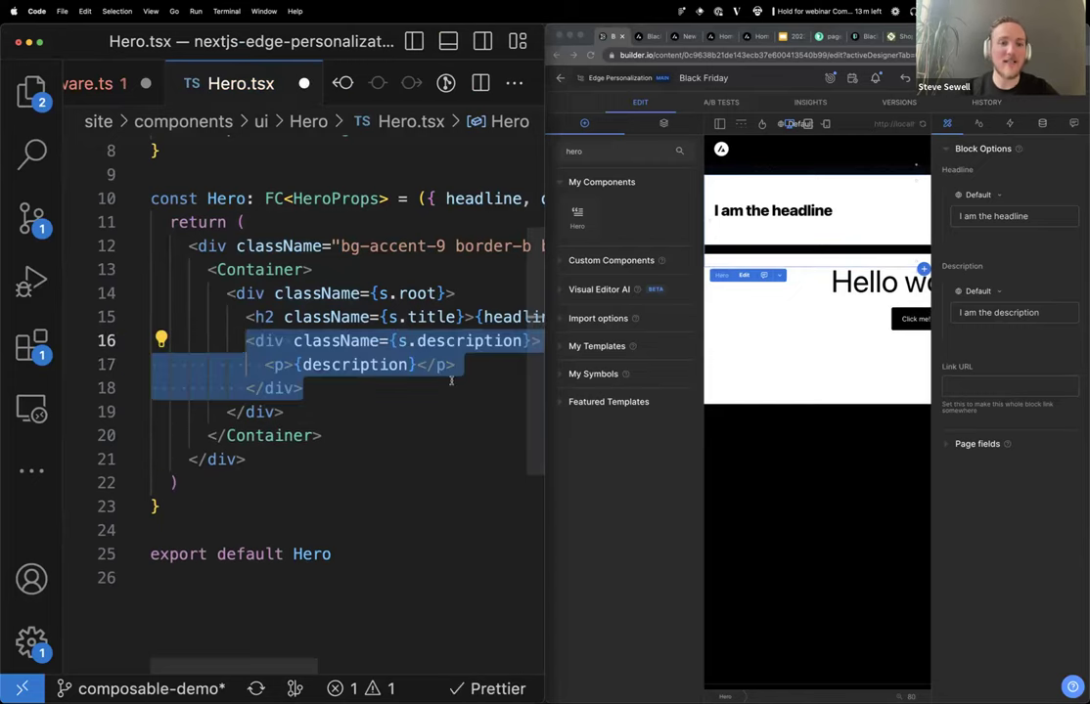
pyautogui.hotkey('ctrl', 'z')
pyautogui.hotkey('ctrl', 'z')
pyautogui.hotkey('ctrl', 'z')
pyautogui.hotkey('ctrl', 'z')
pyautogui.hotkey('ctrl', 'z')
pyautogui.hotkey('ctrl', 'z')
pyautogui.hotkey('ctrl', 'z')
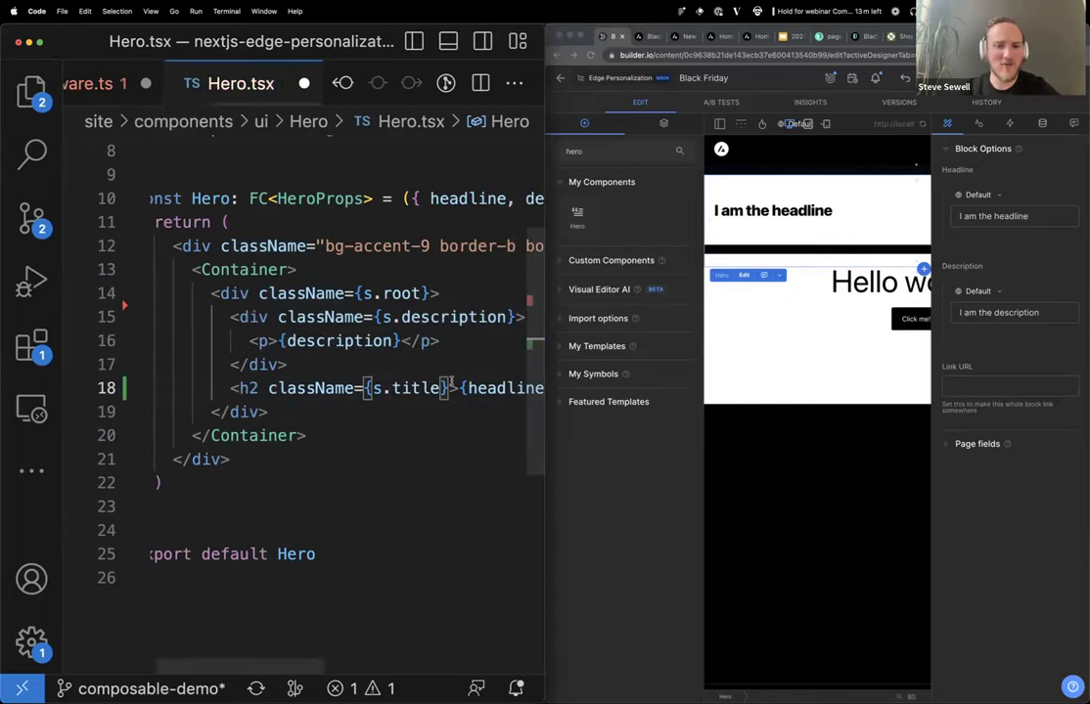
pyautogui.hotkey('ctrl', 'shift', 'z')
# Duplicate the whole description div directly below the original in Hero.tsx.
pyautogui.press('Down')
pyautogui.press('Home')
pyautogui.hotkey('shift', 'Up')
pyautogui.hotkey('shift', 'Up')
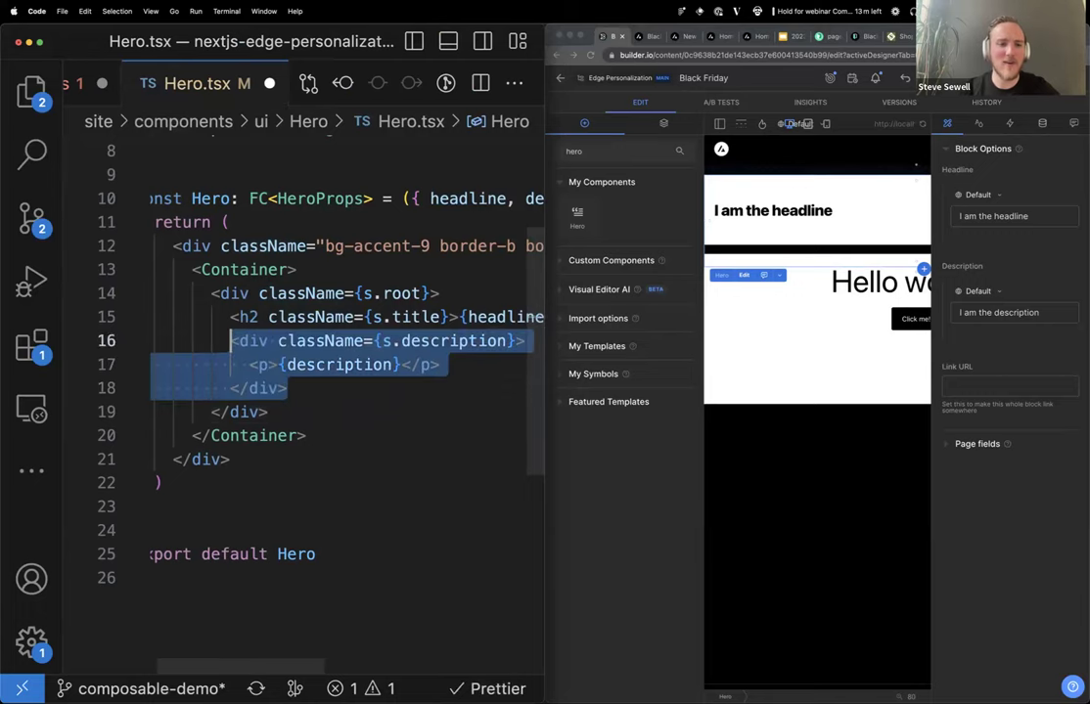
pyautogui.hotkey('shift', 'alt', 'Down')
# Change the paragraph expression in the duplicated div to description2.
pyautogui.scroll(-3, 400, 386)
pyautogui.doubleClick(467, 265)
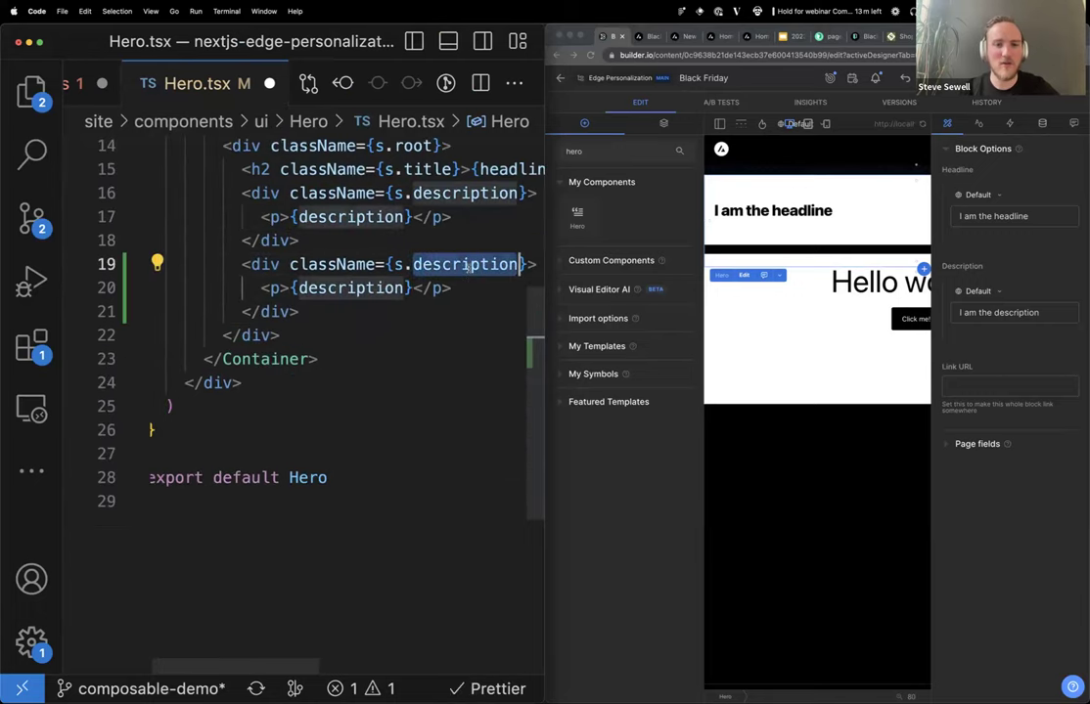
pyautogui.press('super+d')
pyautogui.press('Right')
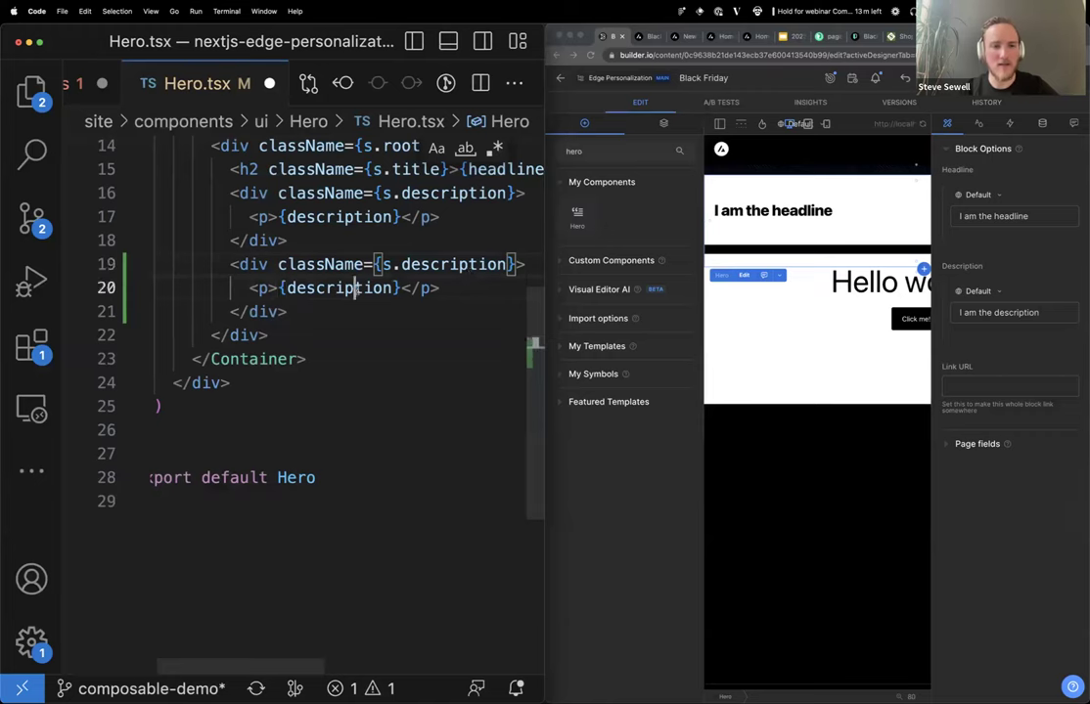
pyautogui.press('Escape')
pyautogui.write('2')
# Add description2 after description in the destructured props of the Hero component.
pyautogui.scroll(5, 307, 355)
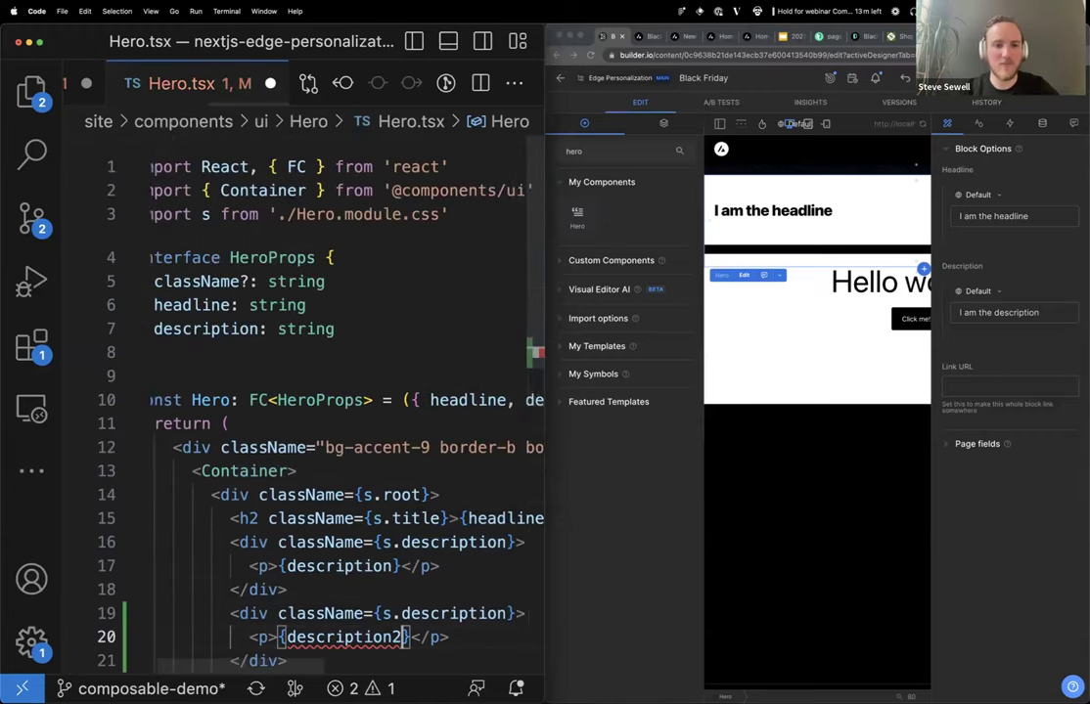
pyautogui.hscroll(5, 306, 355)
pyautogui.doubleClick(306, 355)
pyautogui.press('super+c')
pyautogui.press('Right')
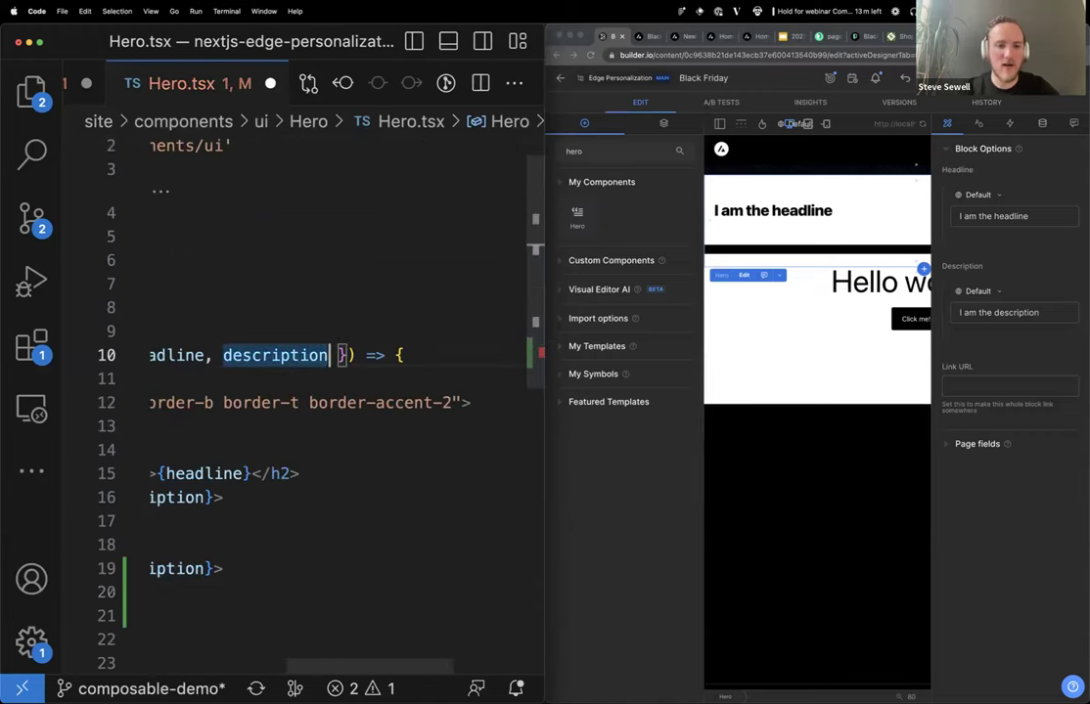
pyautogui.write(',')
pyautogui.press('super+v')
pyautogui.write('2')
# Add a description2: string property to the HeroProps interface by copying the description line, and save Hero.tsx.
pyautogui.hscroll(-5, 388, 342)
pyautogui.click(353, 283)
pyautogui.hotkey('shift', 'Home')
pyautogui.hotkey('shift', 'alt', 'Down')
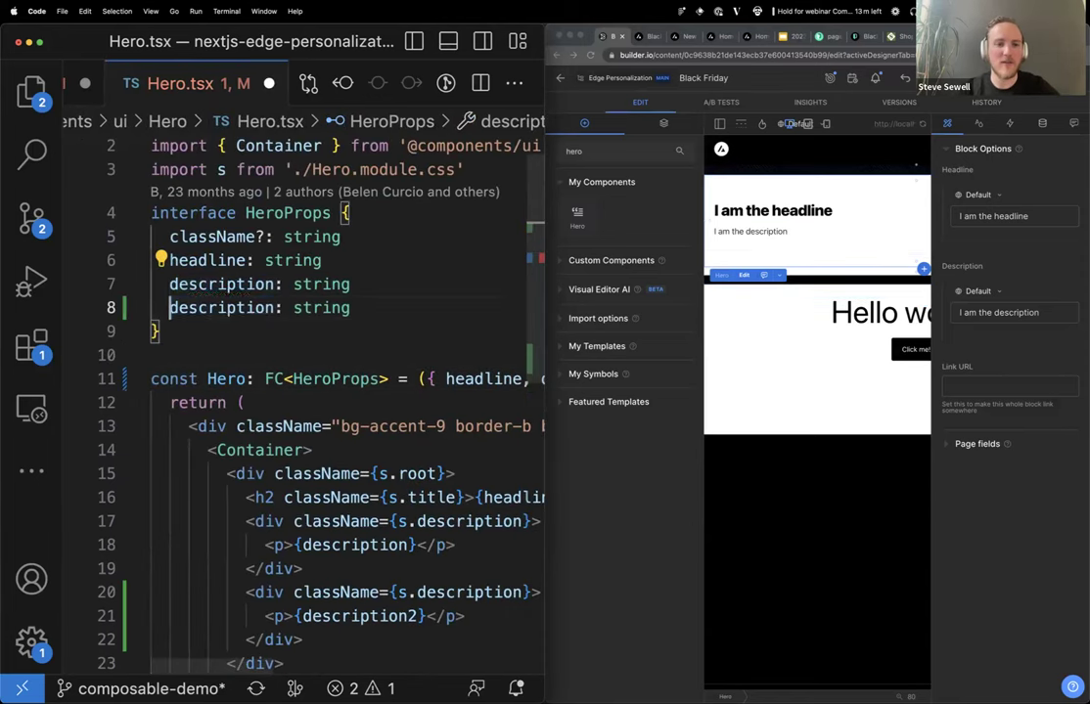
pyautogui.hotkey('alt', 'Right')
pyautogui.write('2')
pyautogui.press('super+s')
# Open builder.ts and search it for hero' to reach the Hero component's registration.
pyautogui.press('super+p')
pyautogui.write('build')
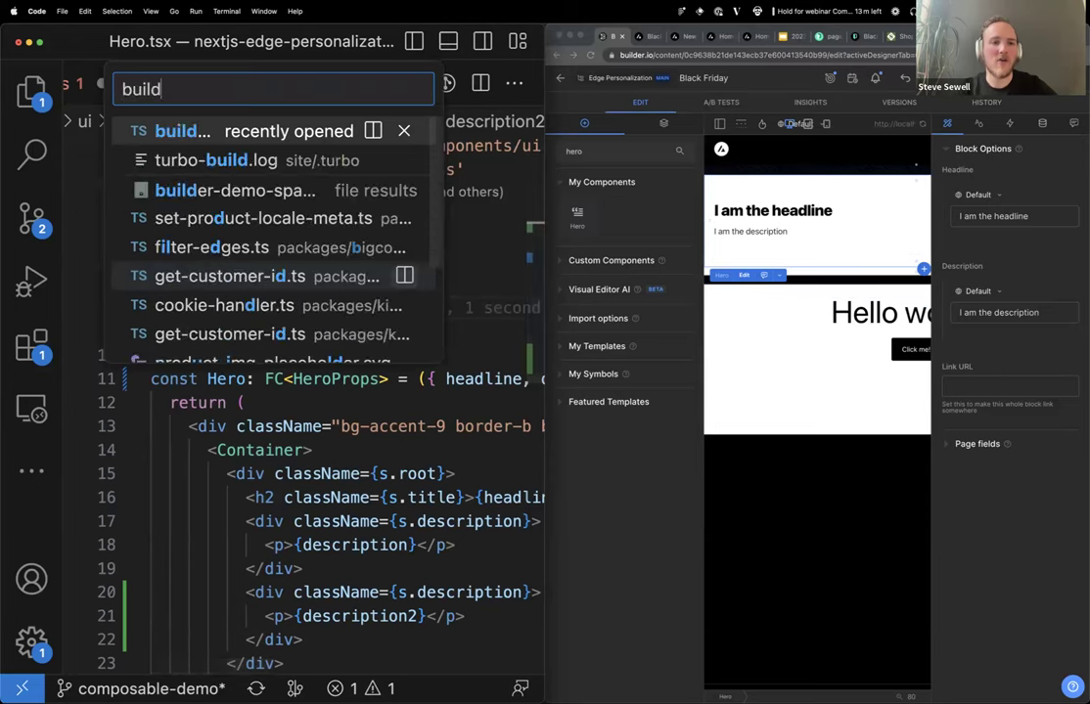
pyautogui.write('er')
pyautogui.press('Return')
pyautogui.press('super+b')
pyautogui.press('super+b')
pyautogui.press('super+f')
pyautogui.write('hero')
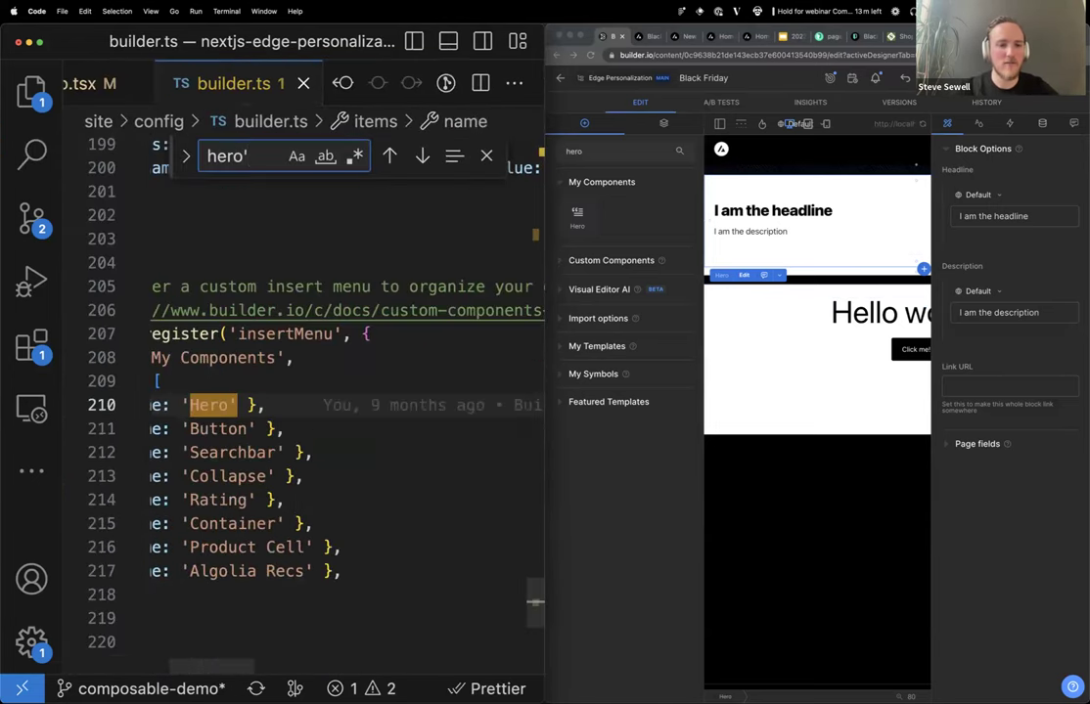
pyautogui.press('Return')
pyautogui.press('Escape')
# Duplicate the description input object directly below itself in the Hero registration's inputs.
pyautogui.scroll(-6, 280, 283)
pyautogui.click(280, 283)
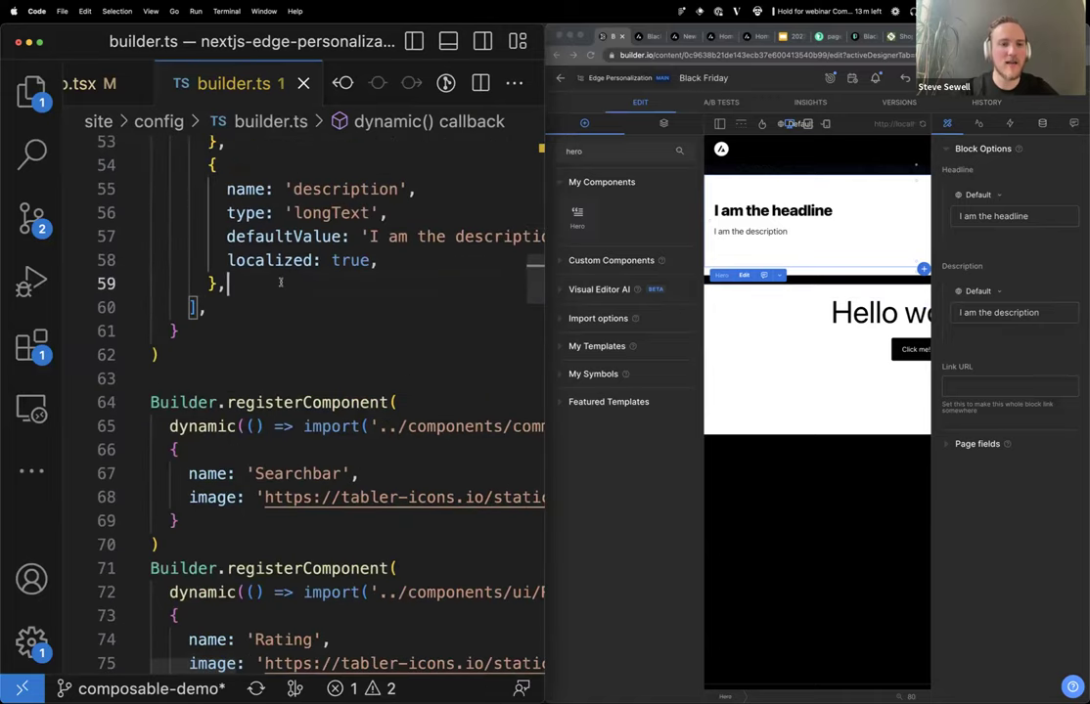
pyautogui.hotkey('shift', 'Up')
pyautogui.hotkey('shift', 'Up')
pyautogui.hotkey('shift', 'Up')
pyautogui.hotkey('shift', 'Up')
pyautogui.hotkey('shift', 'Up')
pyautogui.hotkey('shift', 'alt', 'Down')
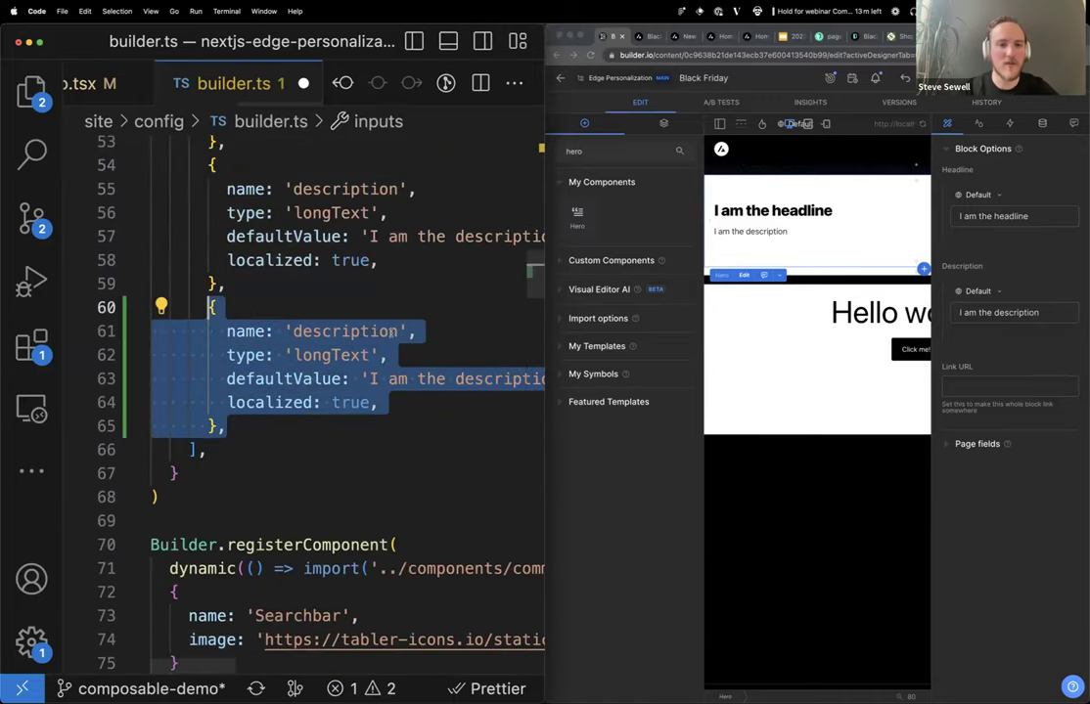
# Name the duplicated input description2 and save builder.ts.
pyautogui.click(400, 330)
pyautogui.write('2')
pyautogui.press('super+s')
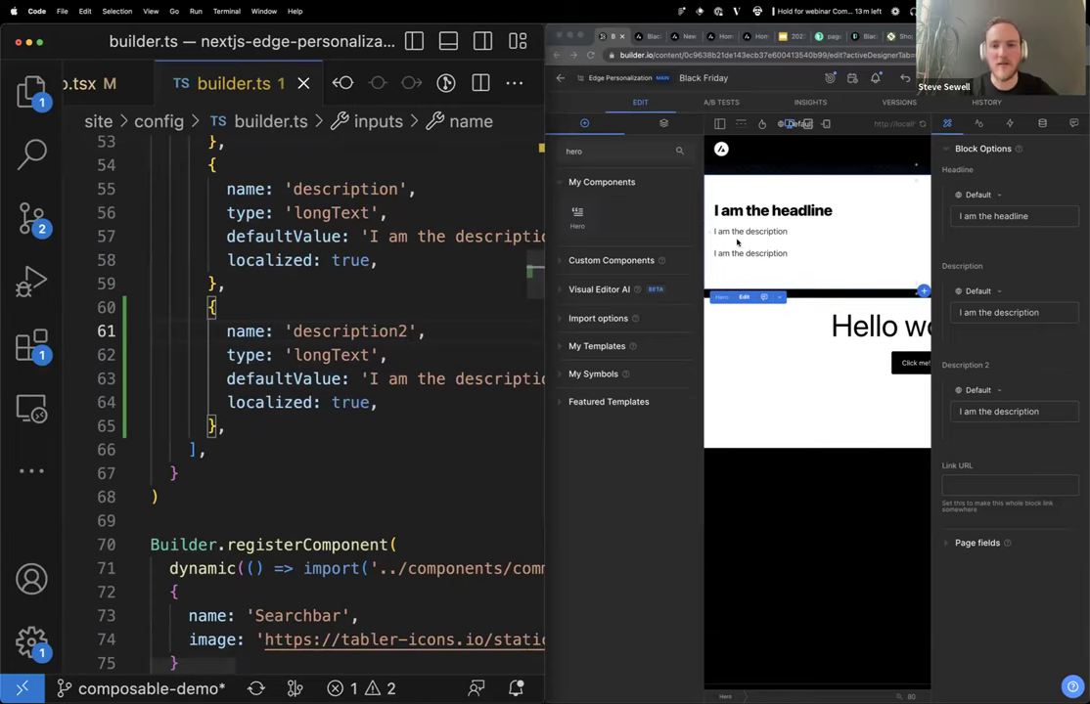
# In Chrome, set the Hero's Description 2 to "Wahooo asdlkfj asdflkj asdflkj asdflkj asdflkj asdf" and return to builder.ts in VS Code.
pyautogui.click(754, 271)
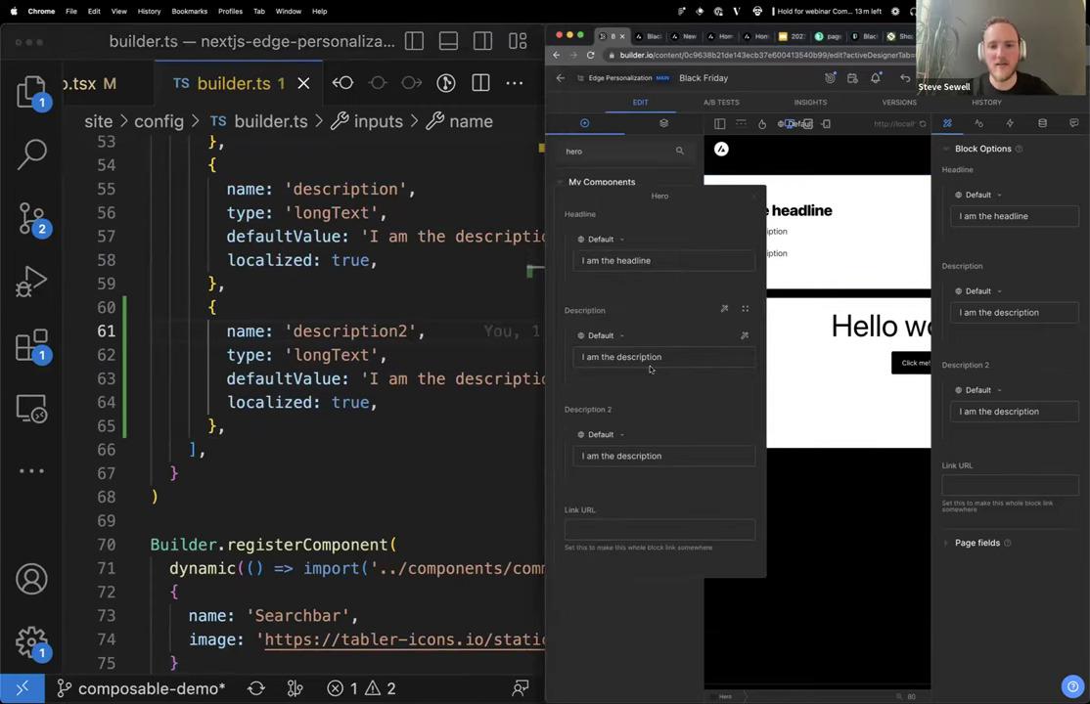
pyautogui.write('ahooo asdlkfj asdflkj asdflkj asdflkj asdflkj asdf')
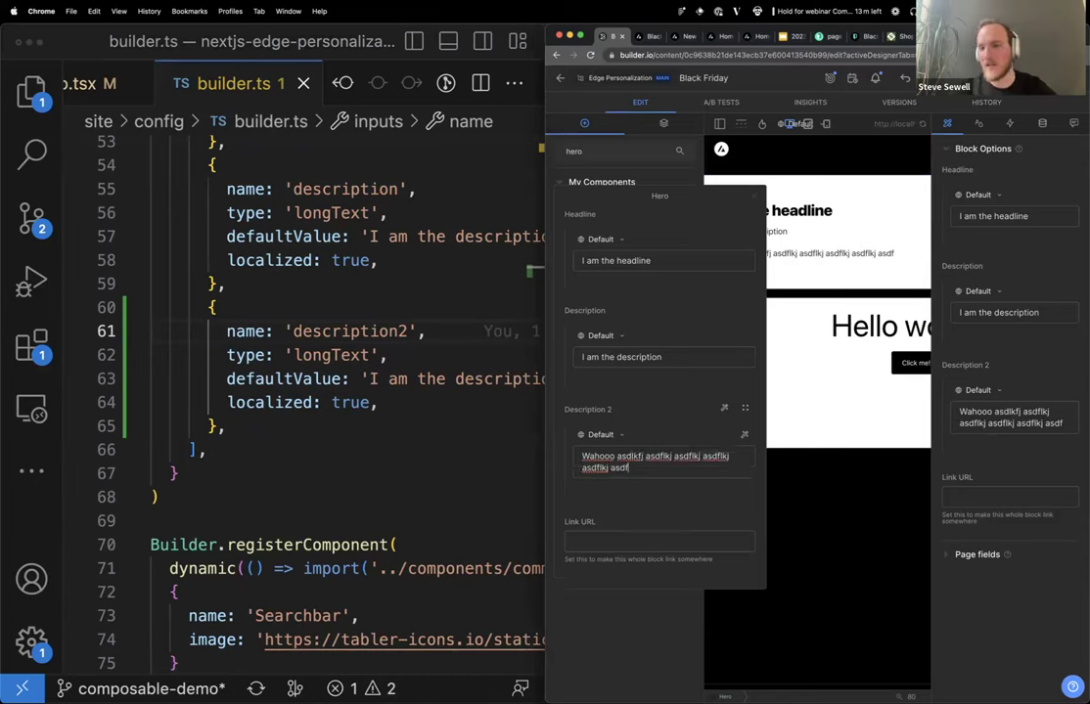
pyautogui.press('Escape')
pyautogui.click(283, 236)
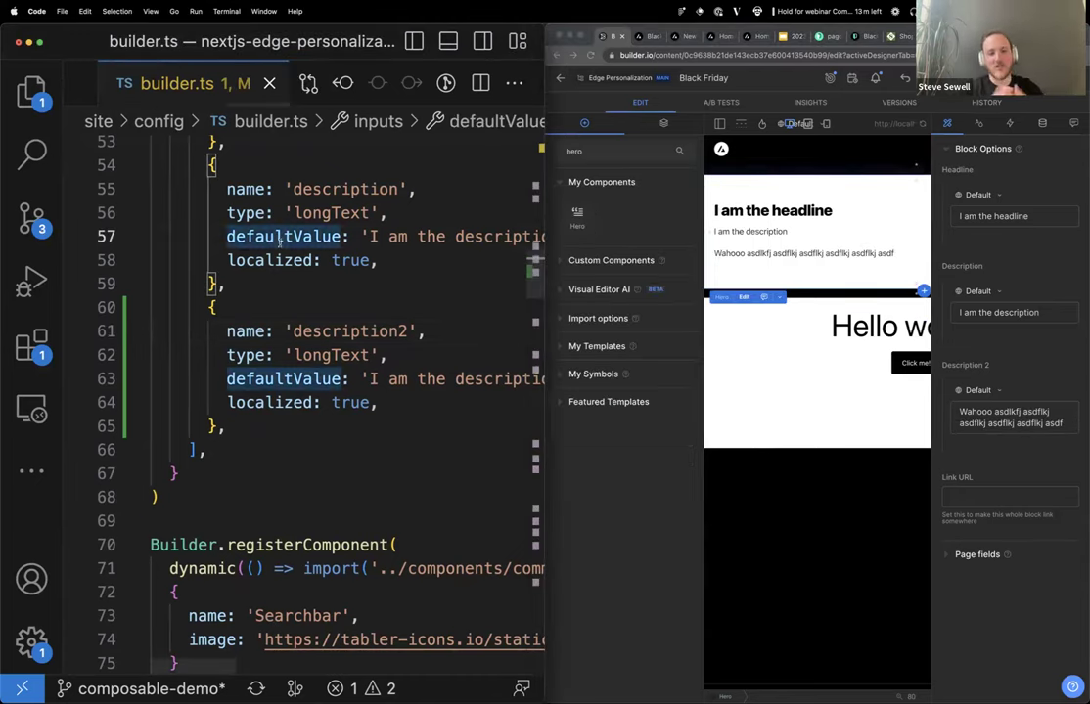